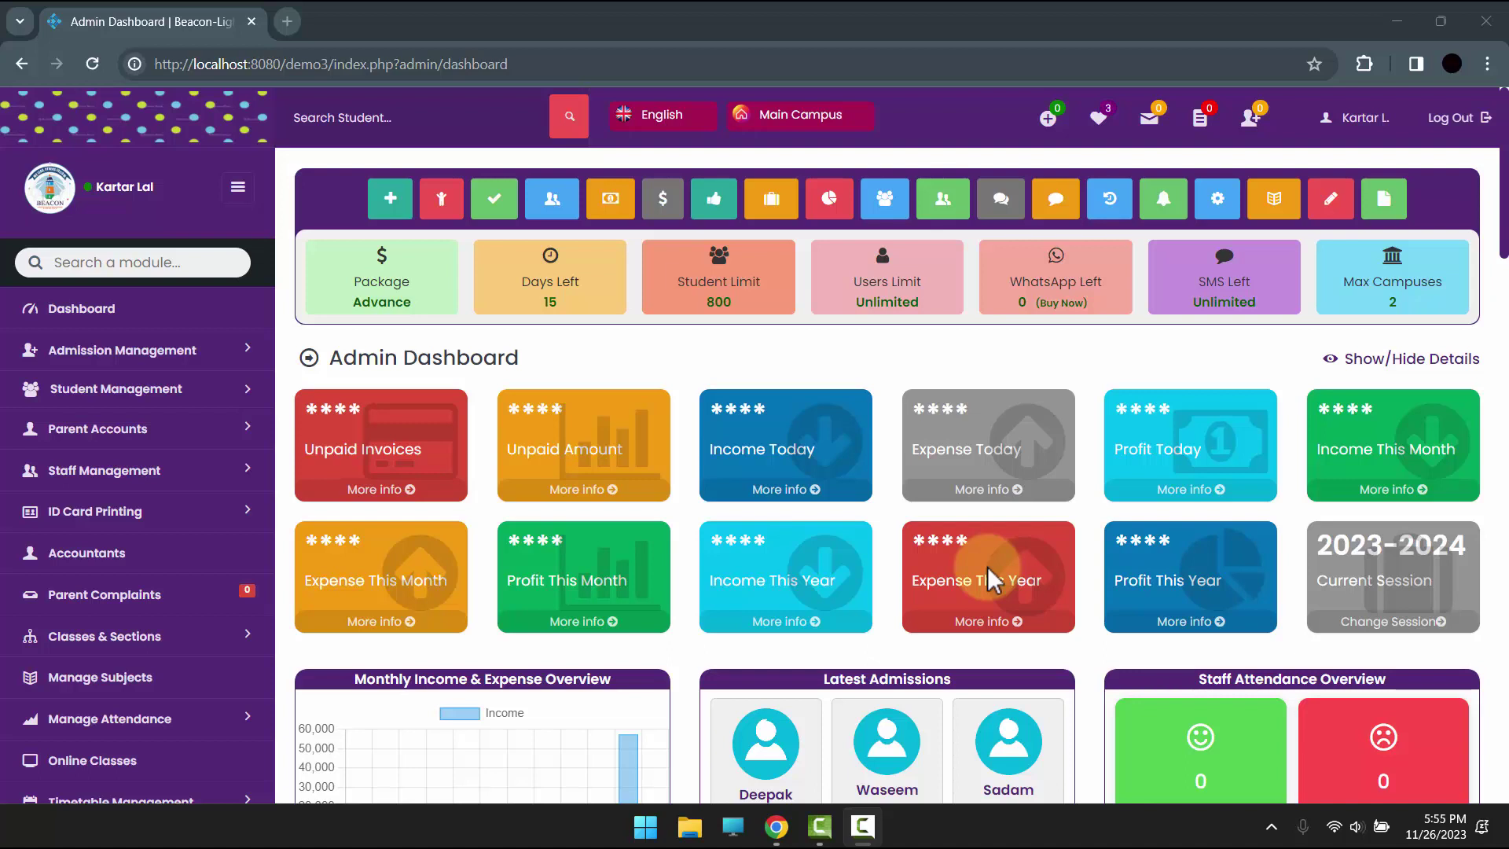
click(182, 263)
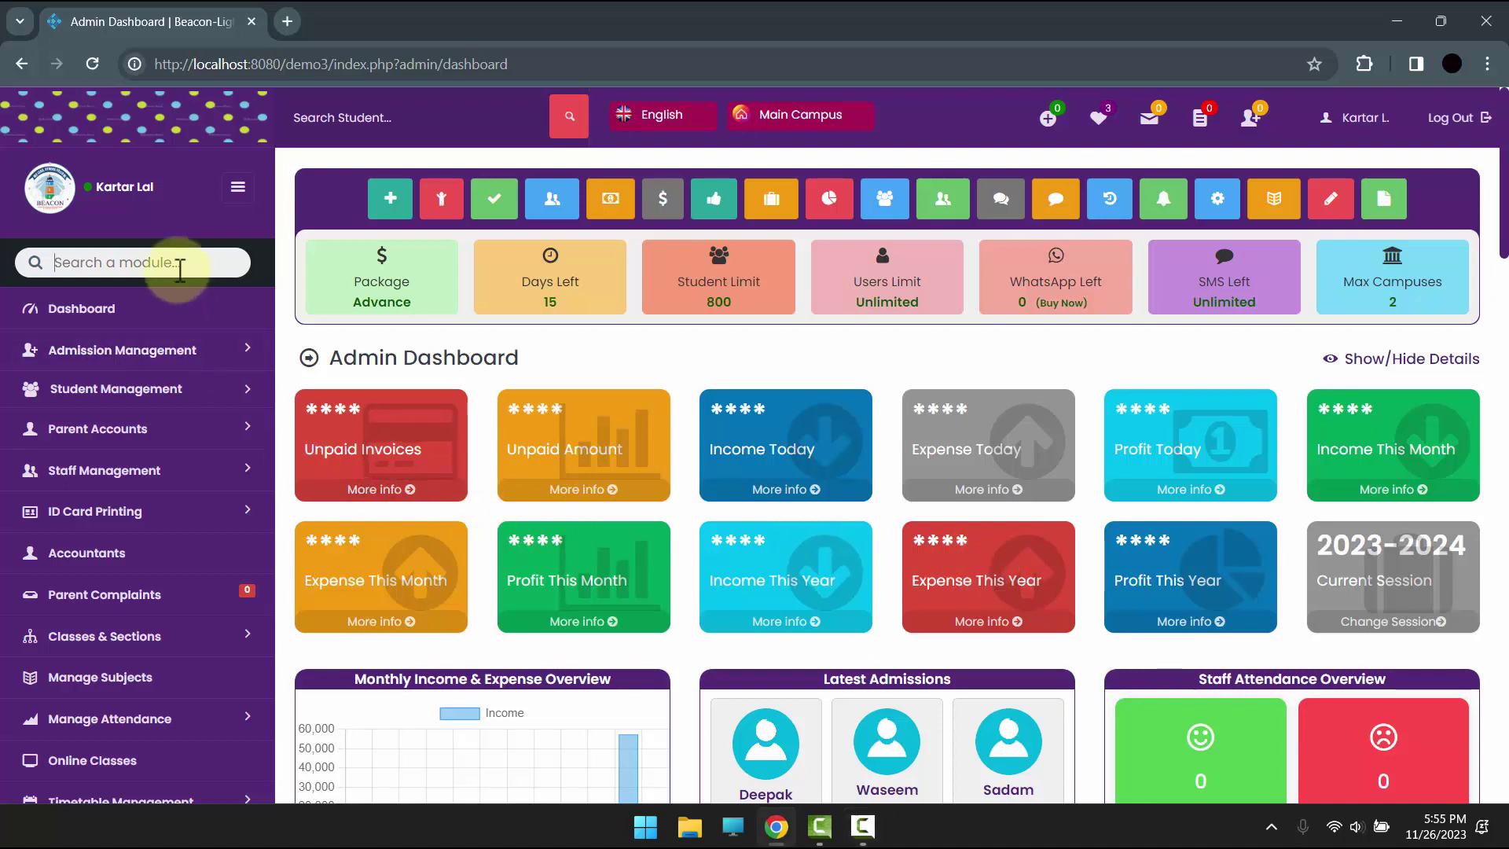
text(test)
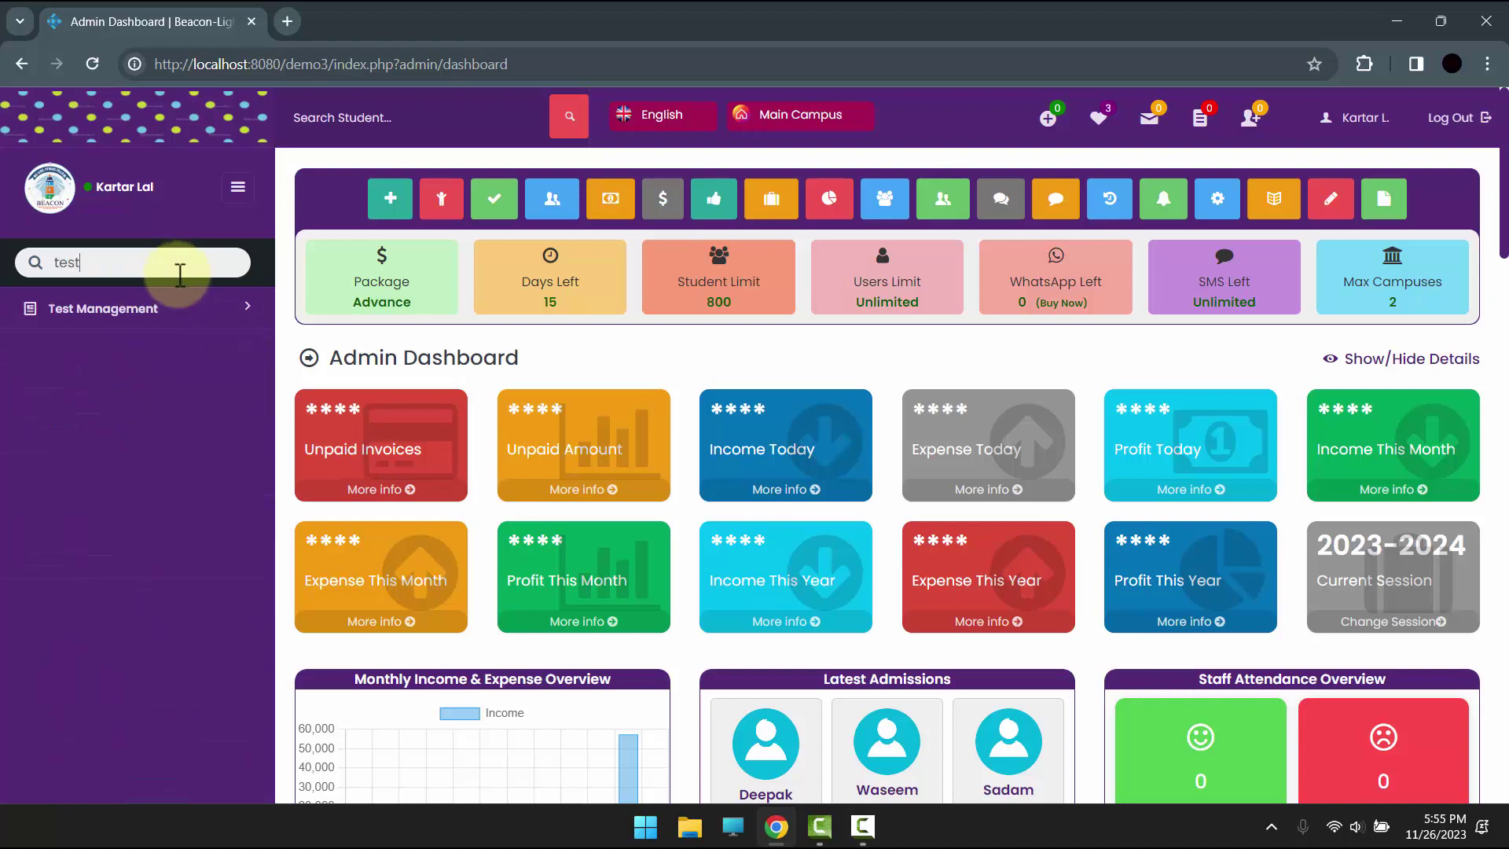
click(167, 318)
click(167, 319)
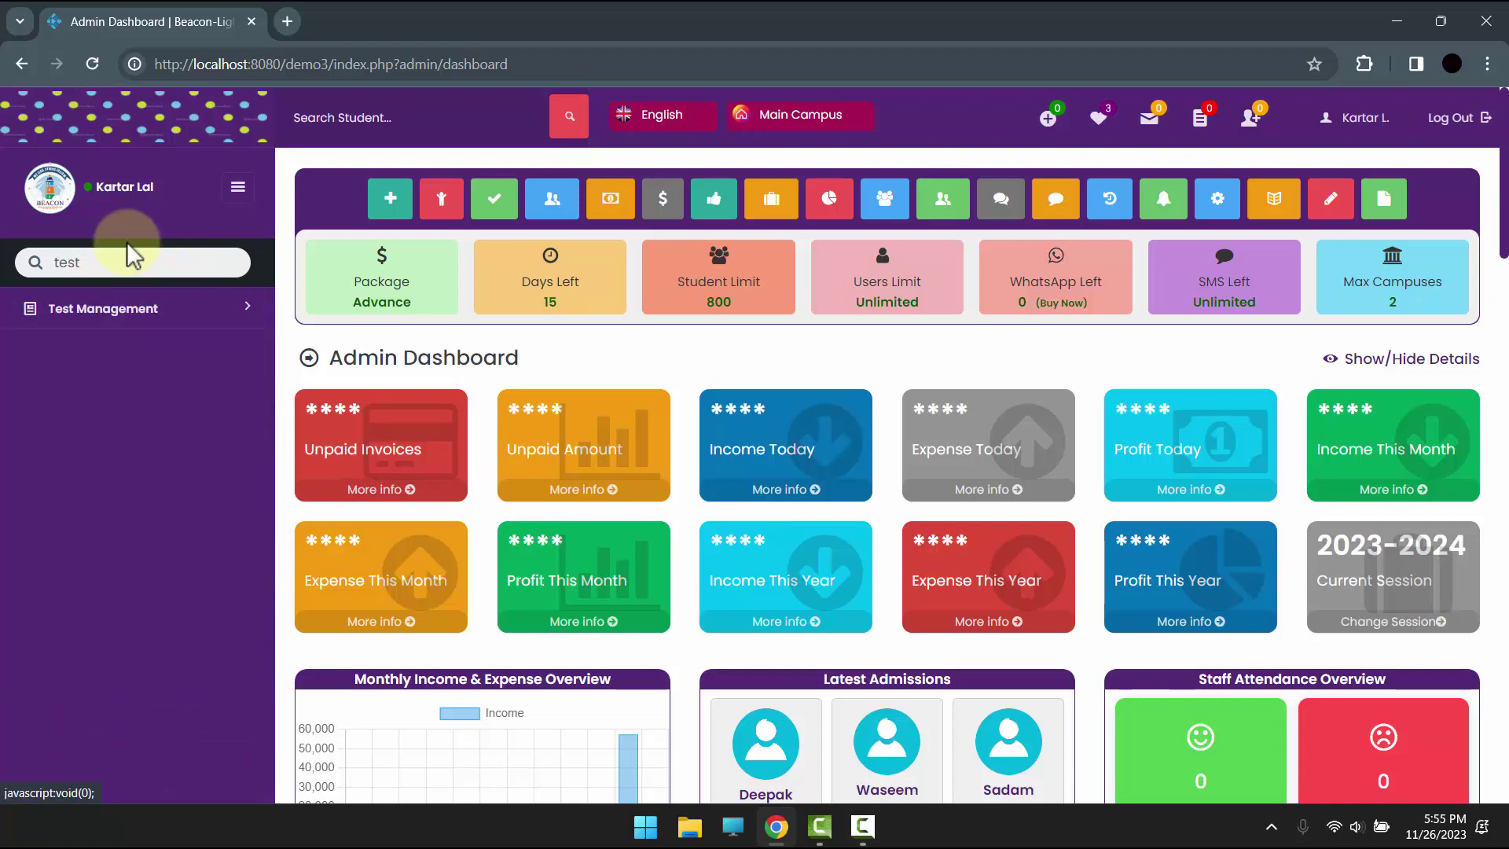
double_click(130, 262)
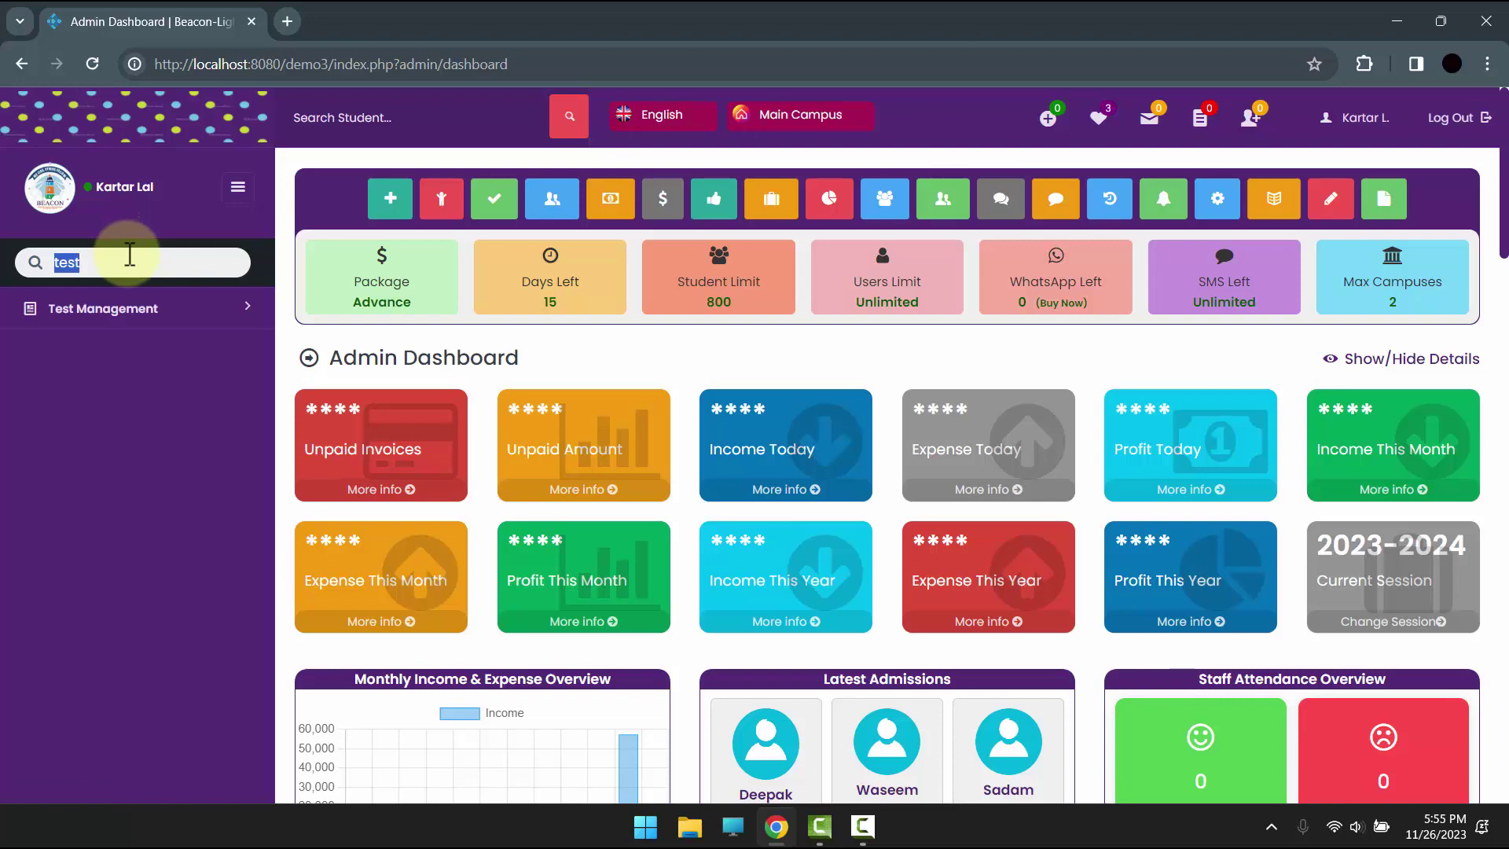
key(BackSpace)
Open the Test List page of the Test Management module.
scroll(134, 271, down, 1)
scroll(134, 275, down, 5)
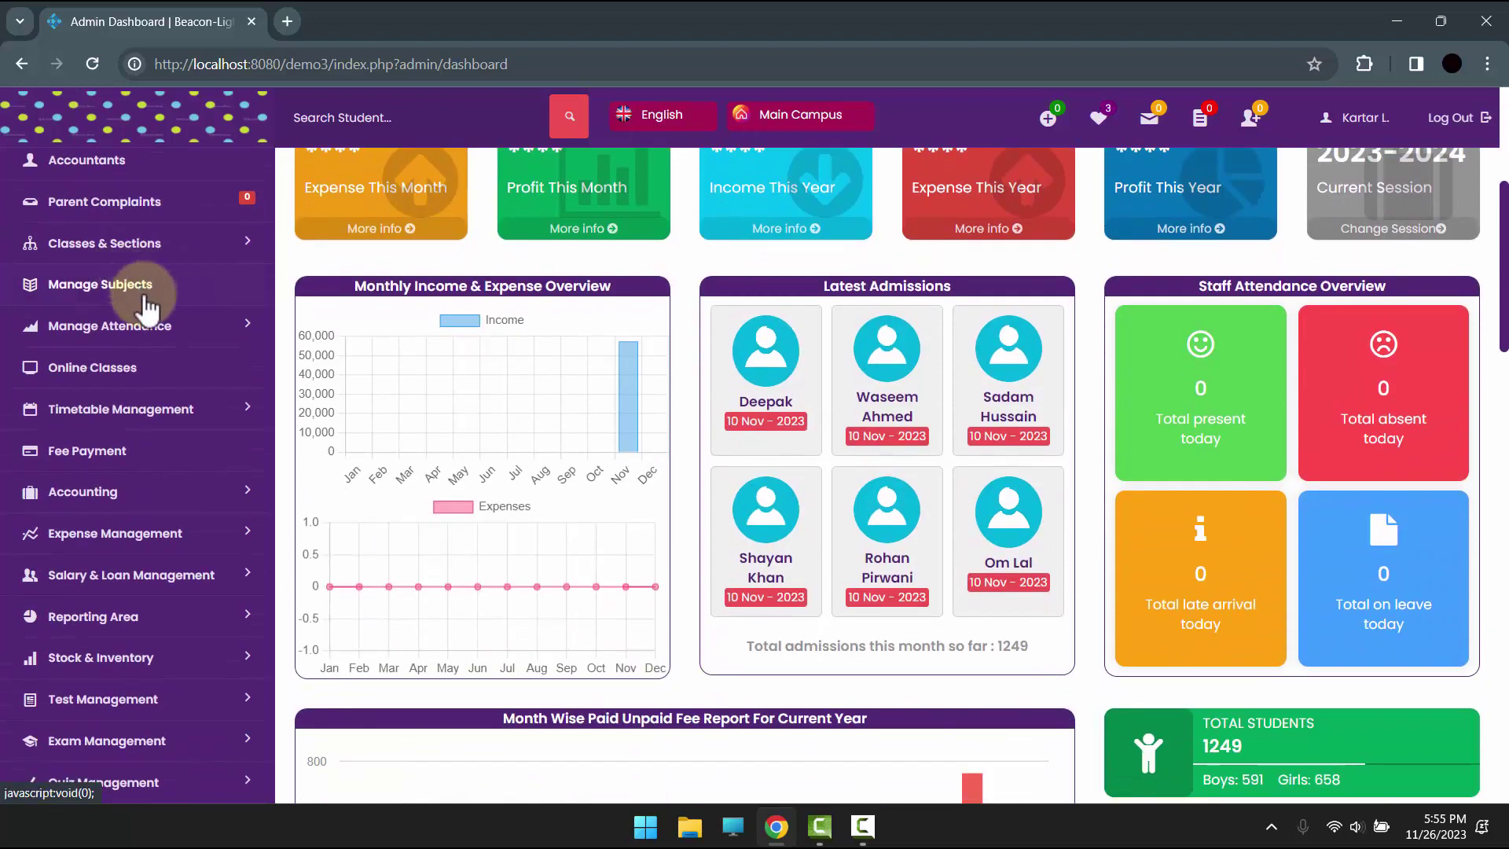
scroll(149, 296, down, 4)
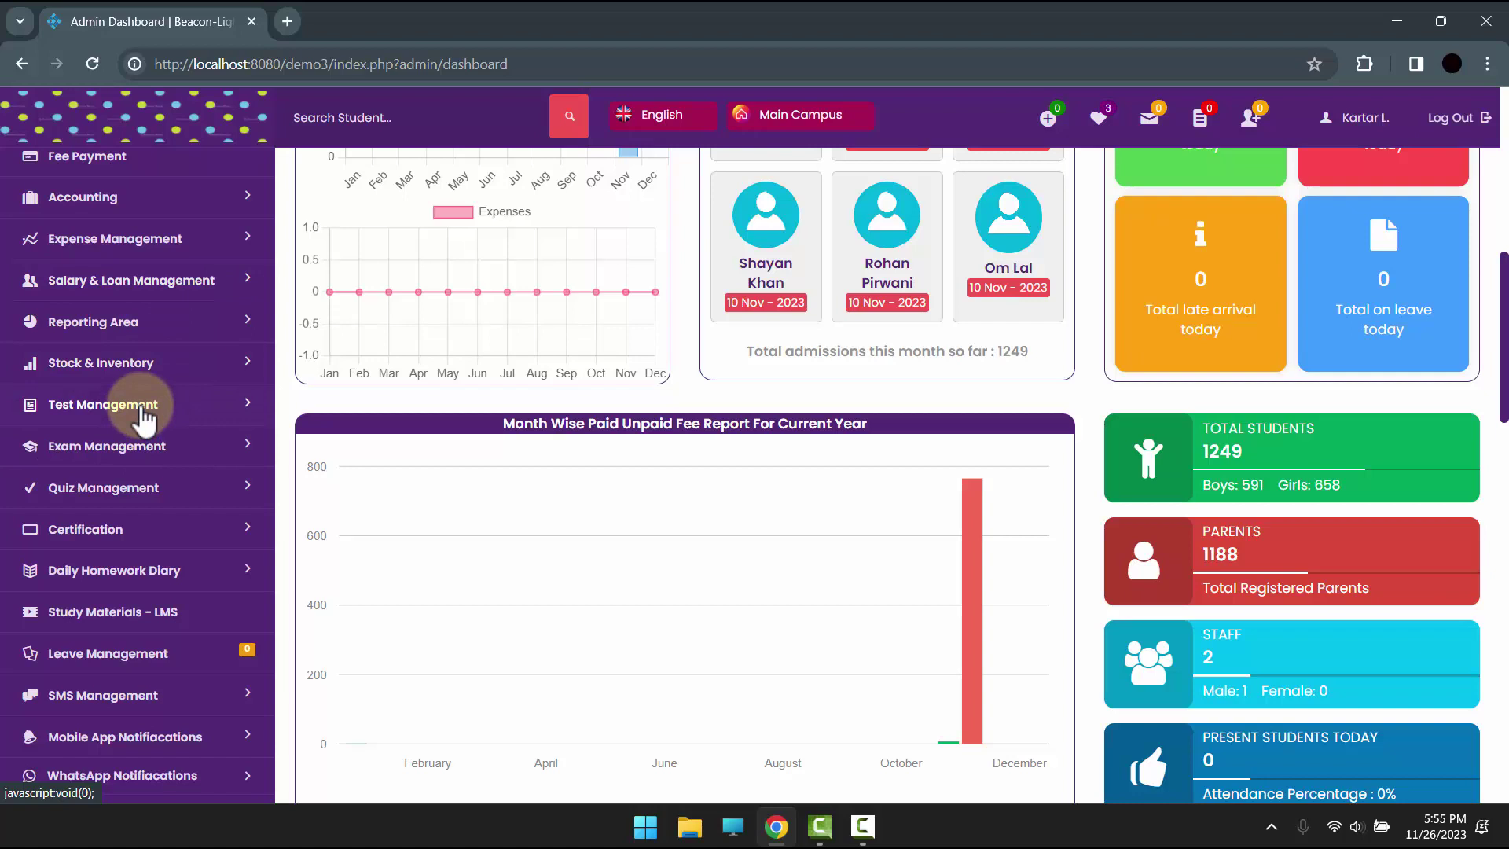
click(143, 409)
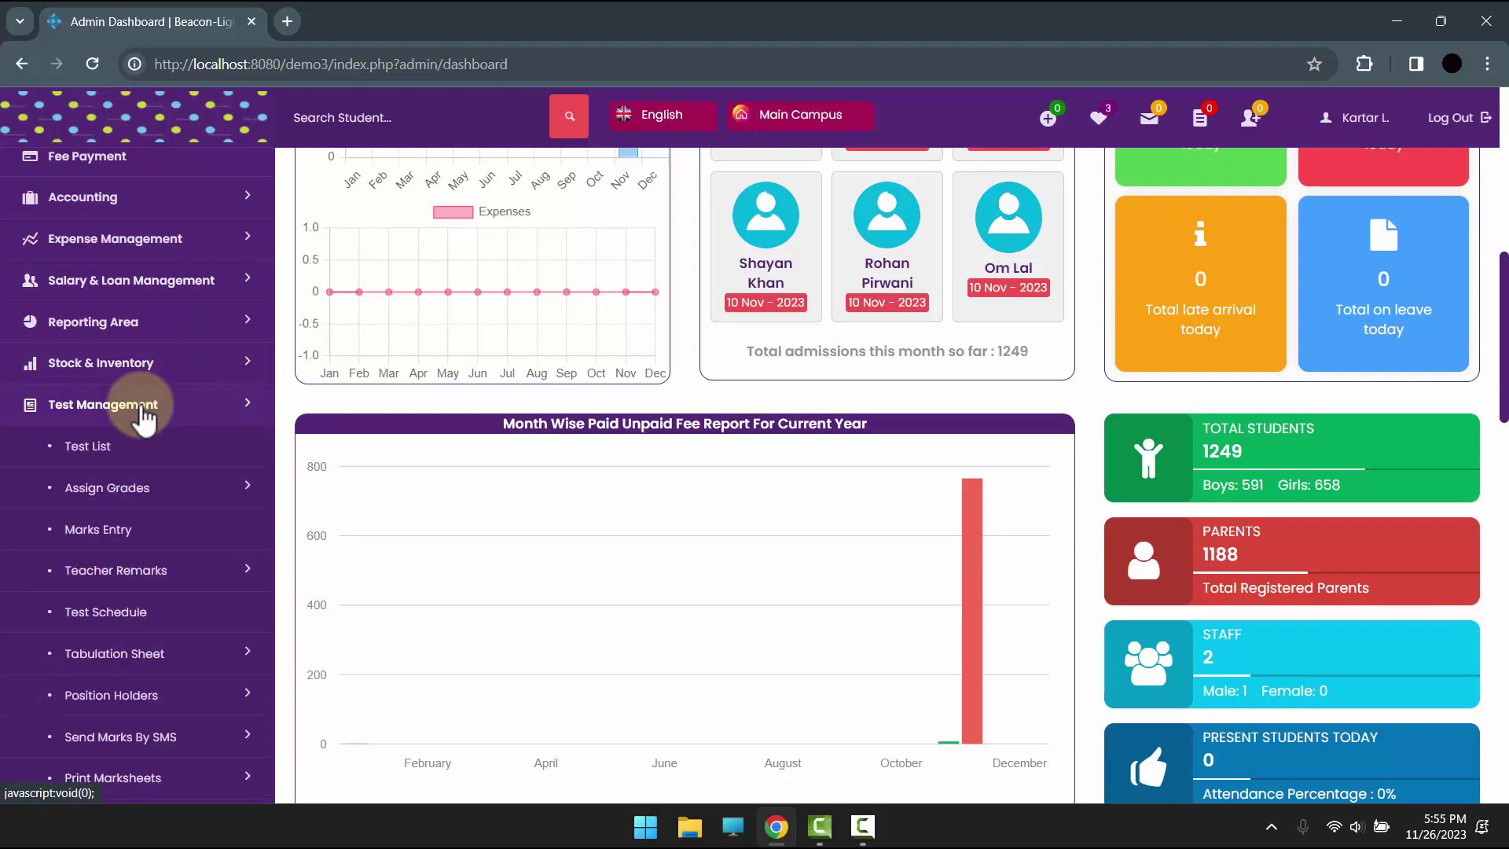
scroll(143, 416, down, 1)
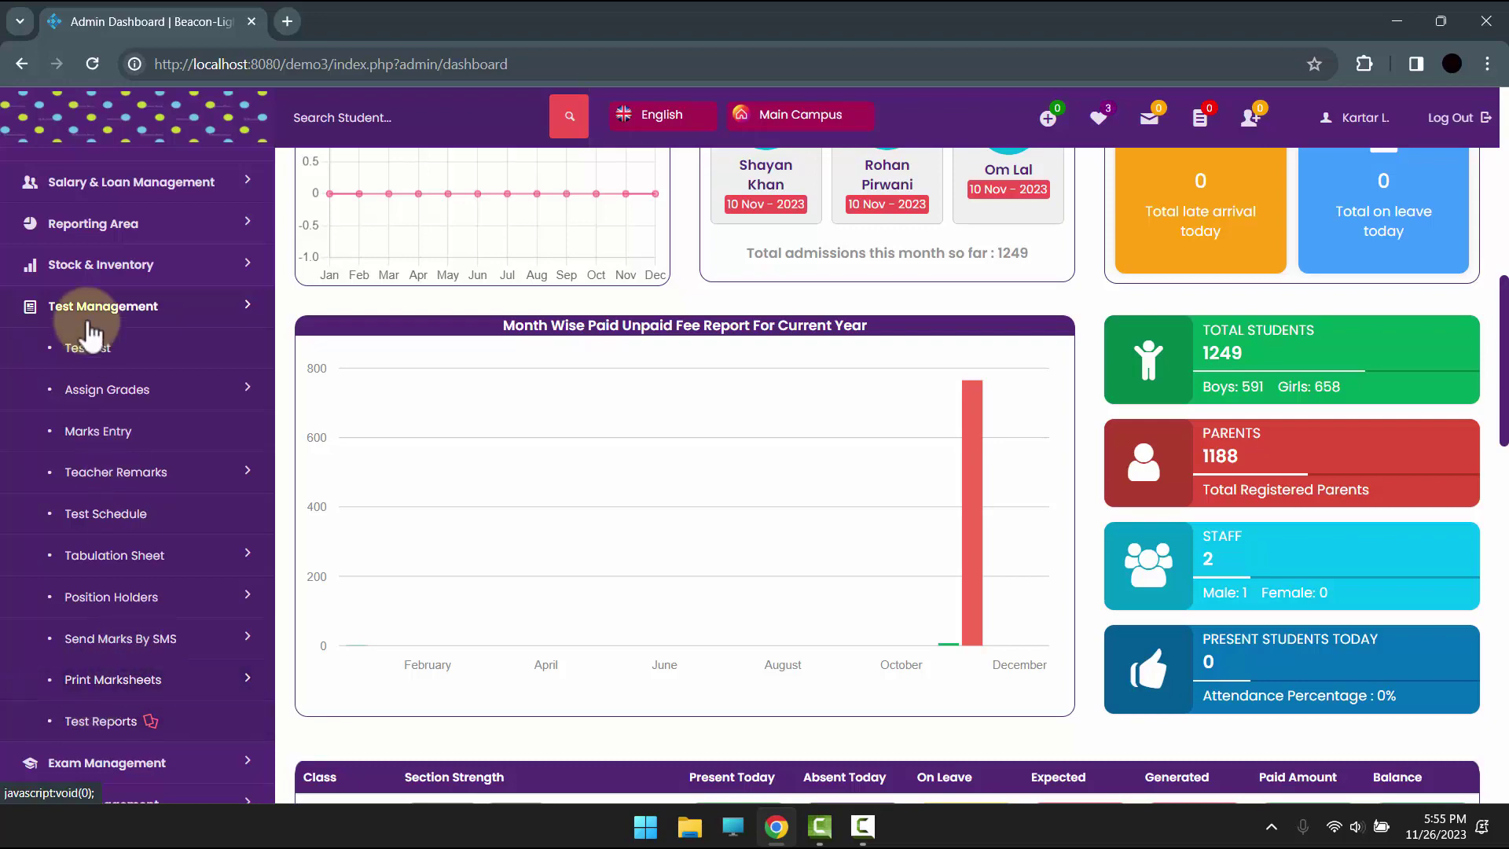
click(101, 351)
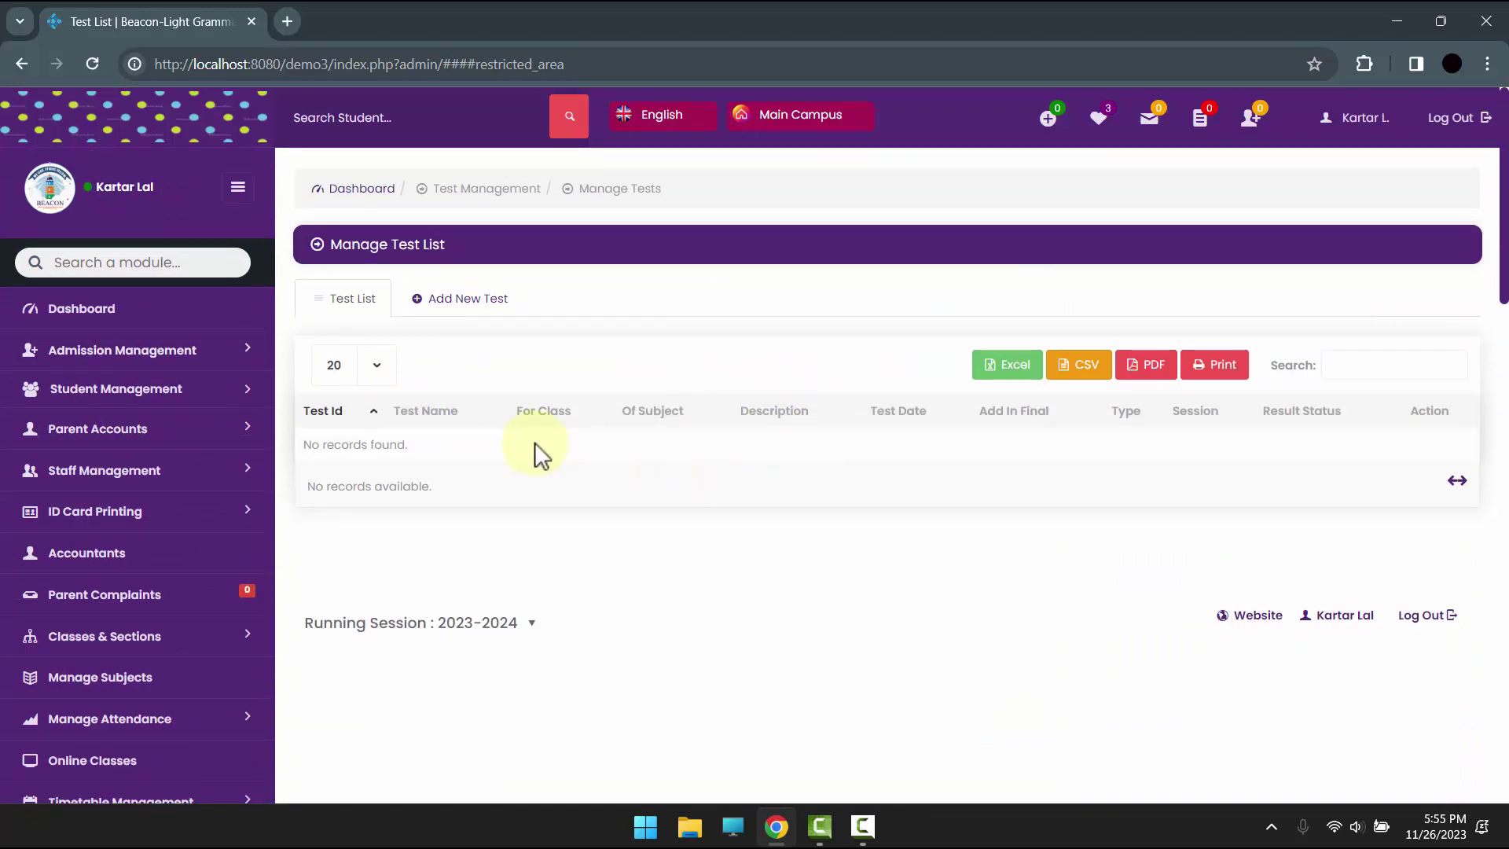
Start adding a new test named Test A for class KG I, section A.
click(442, 315)
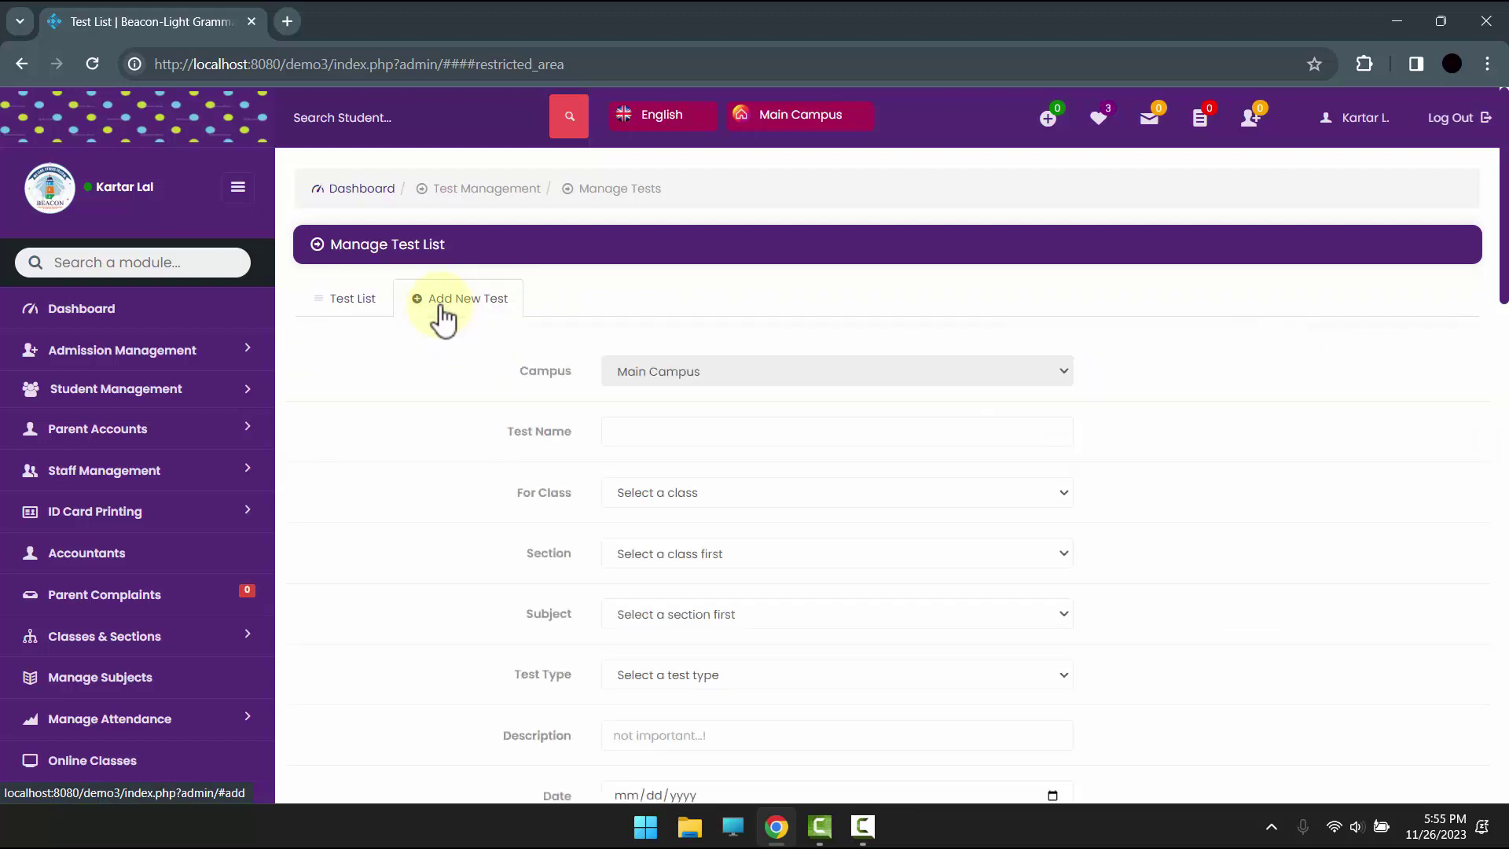
click(642, 434)
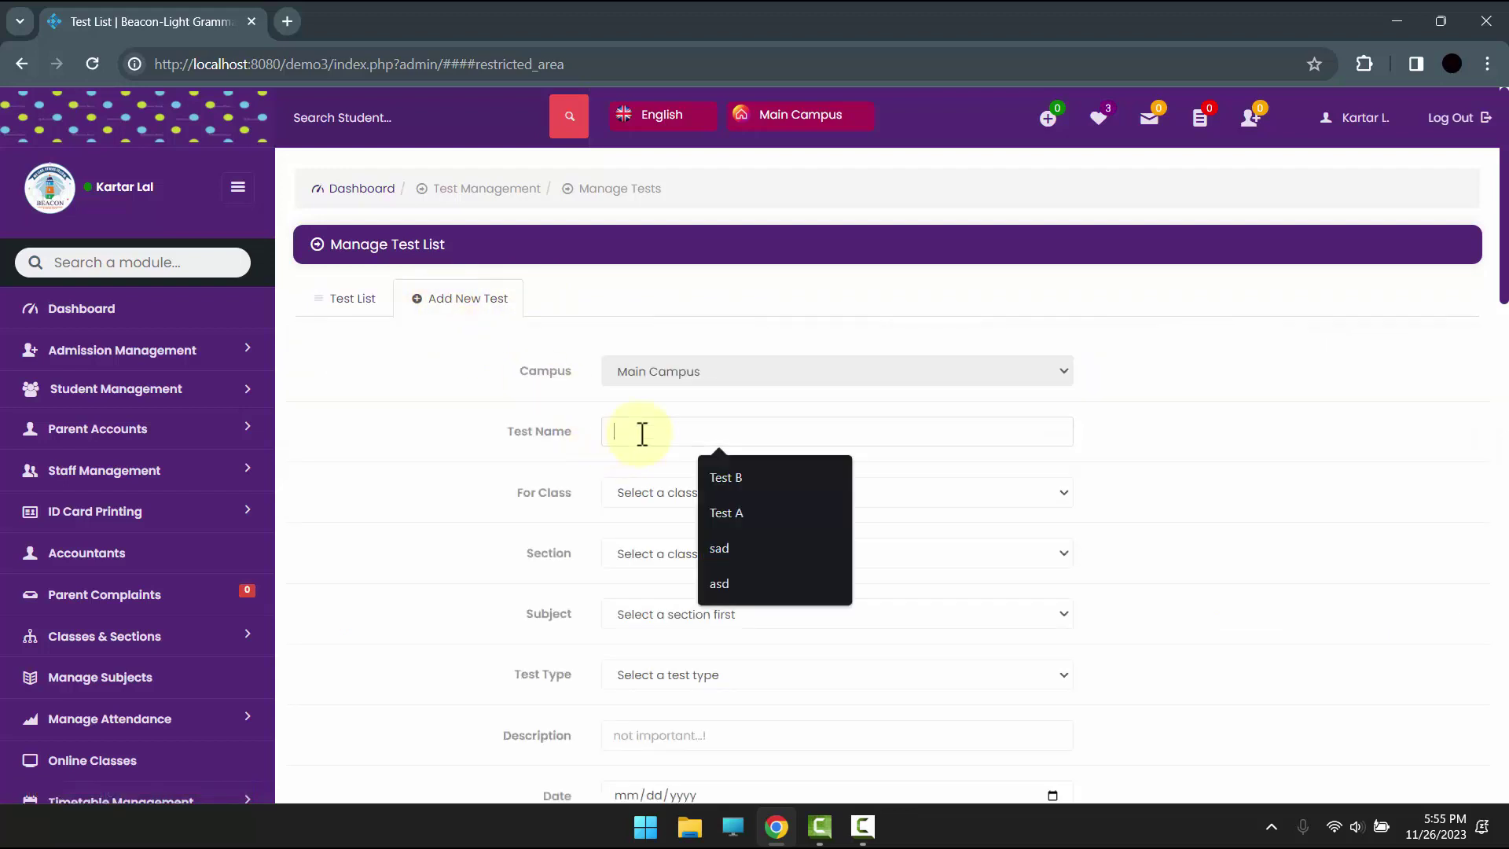
click(710, 516)
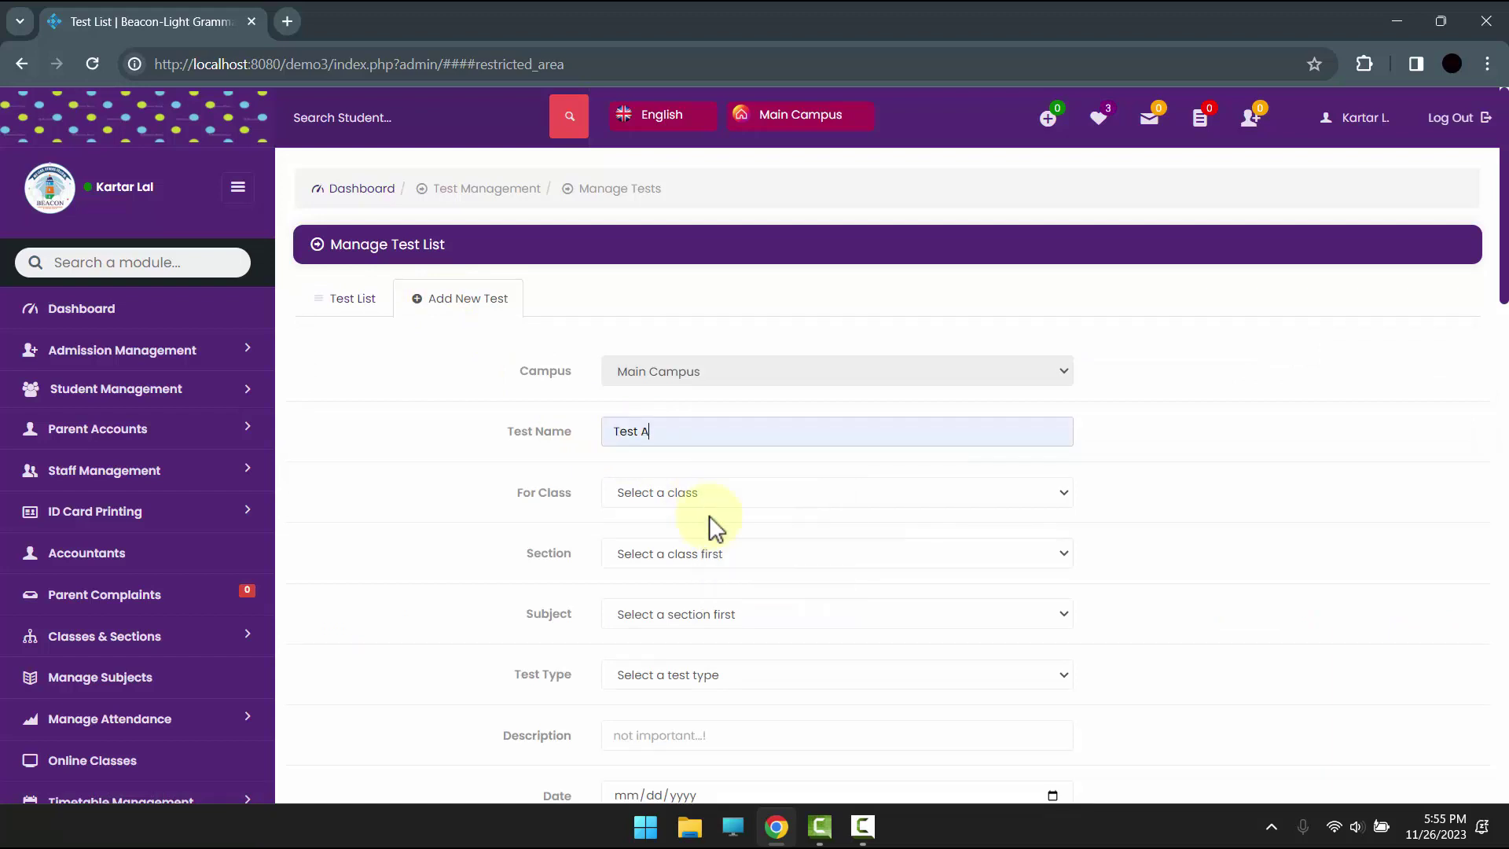
click(670, 479)
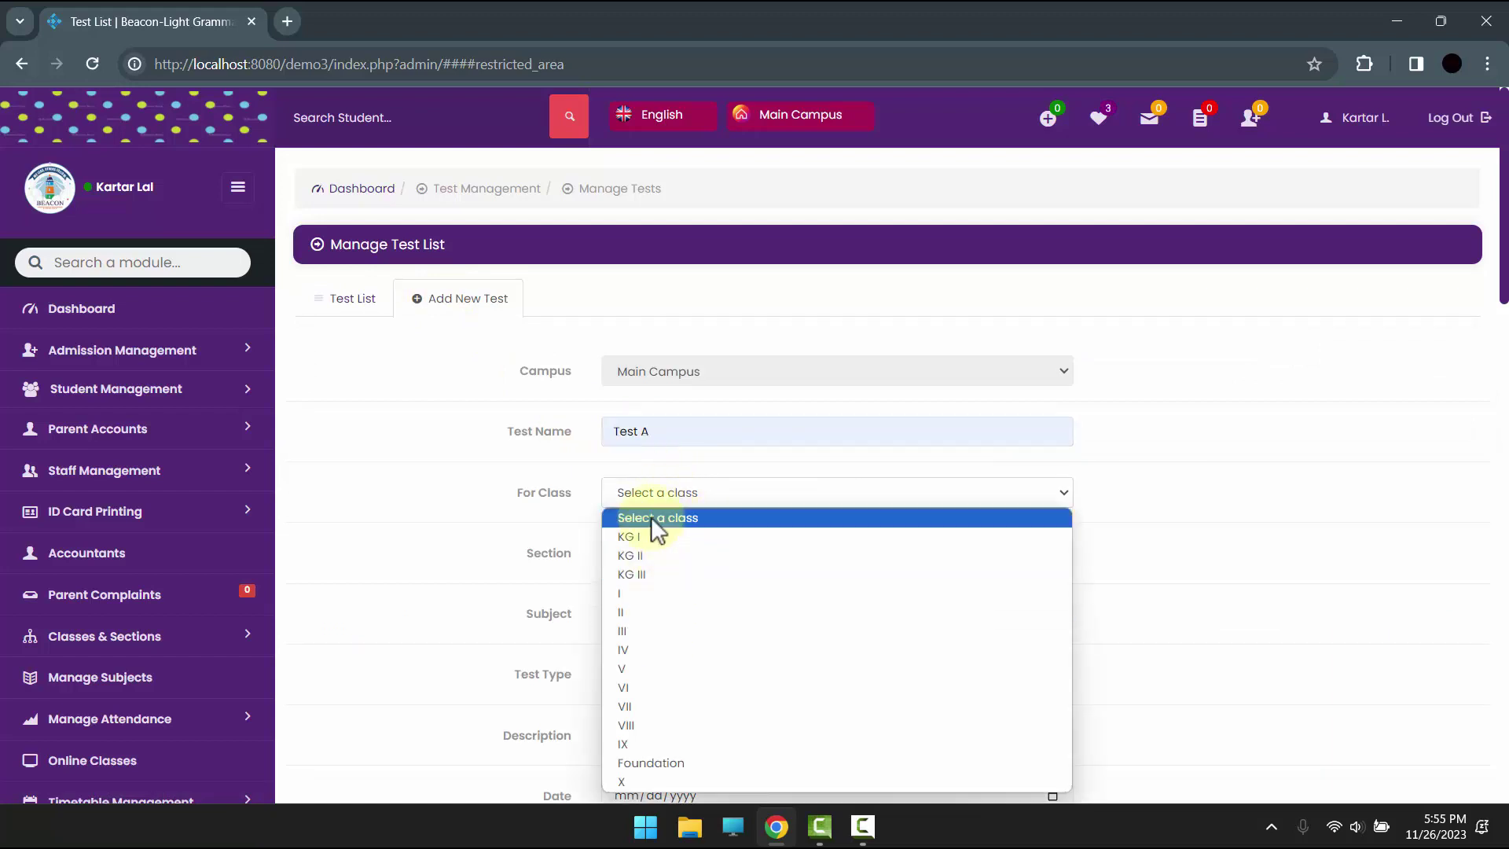
click(648, 533)
scroll(654, 485, down, 1)
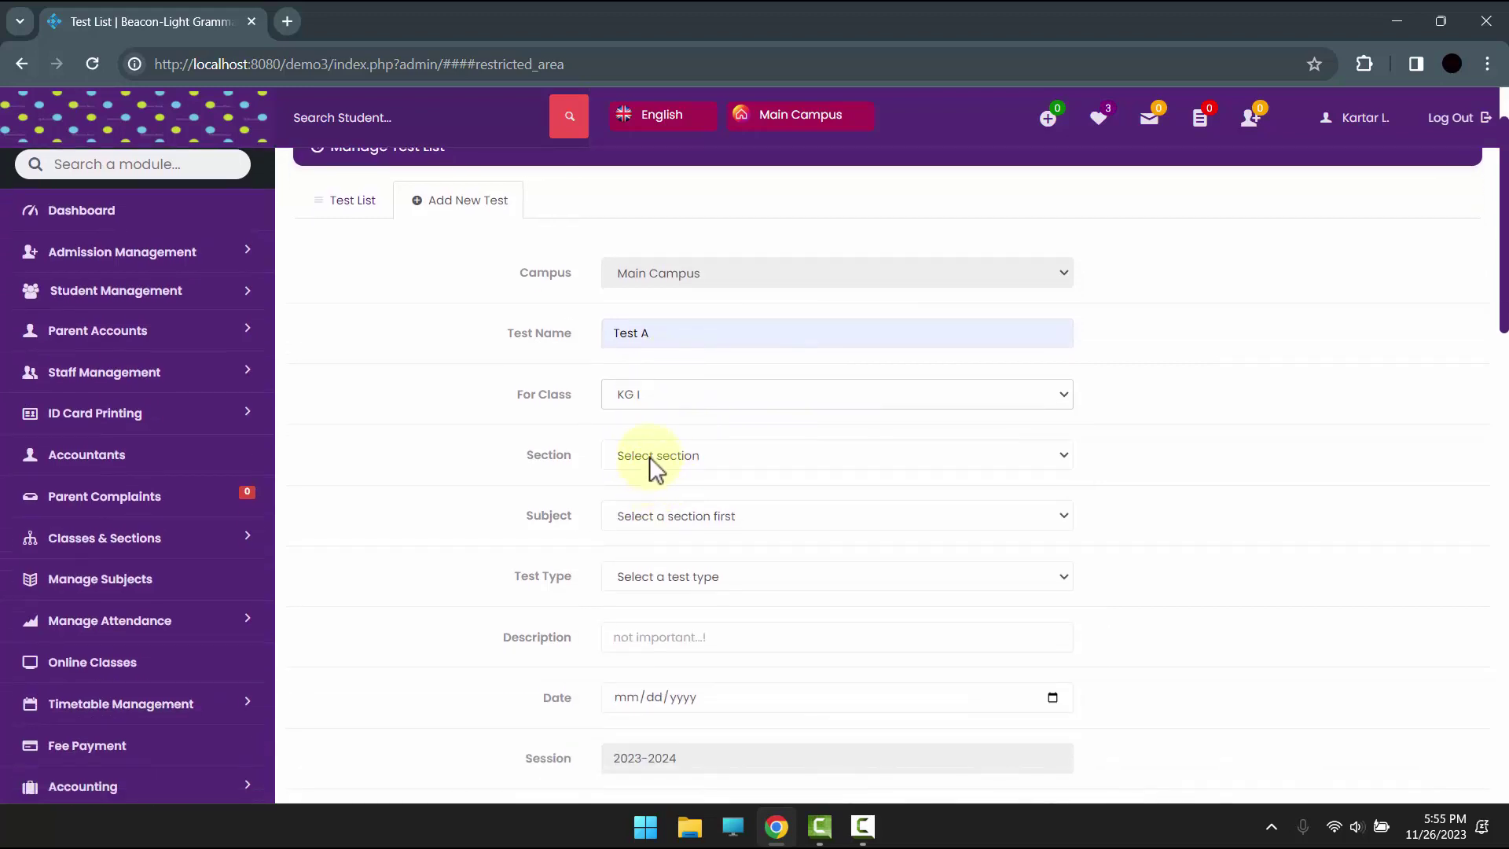
click(649, 456)
click(626, 512)
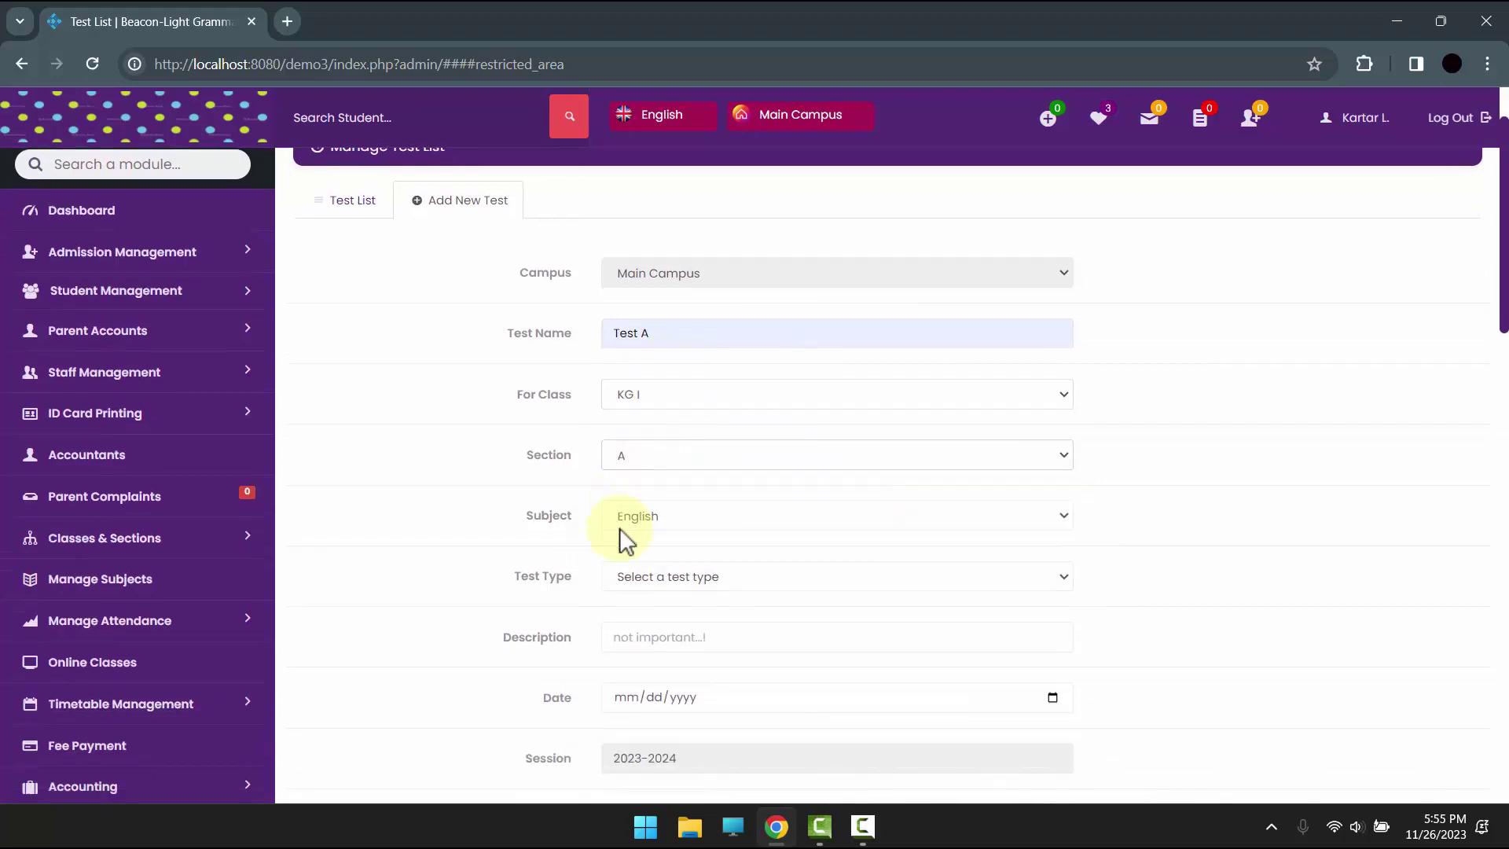
Choose English as the subject of Test A and Weekly Test as its test type.
click(630, 518)
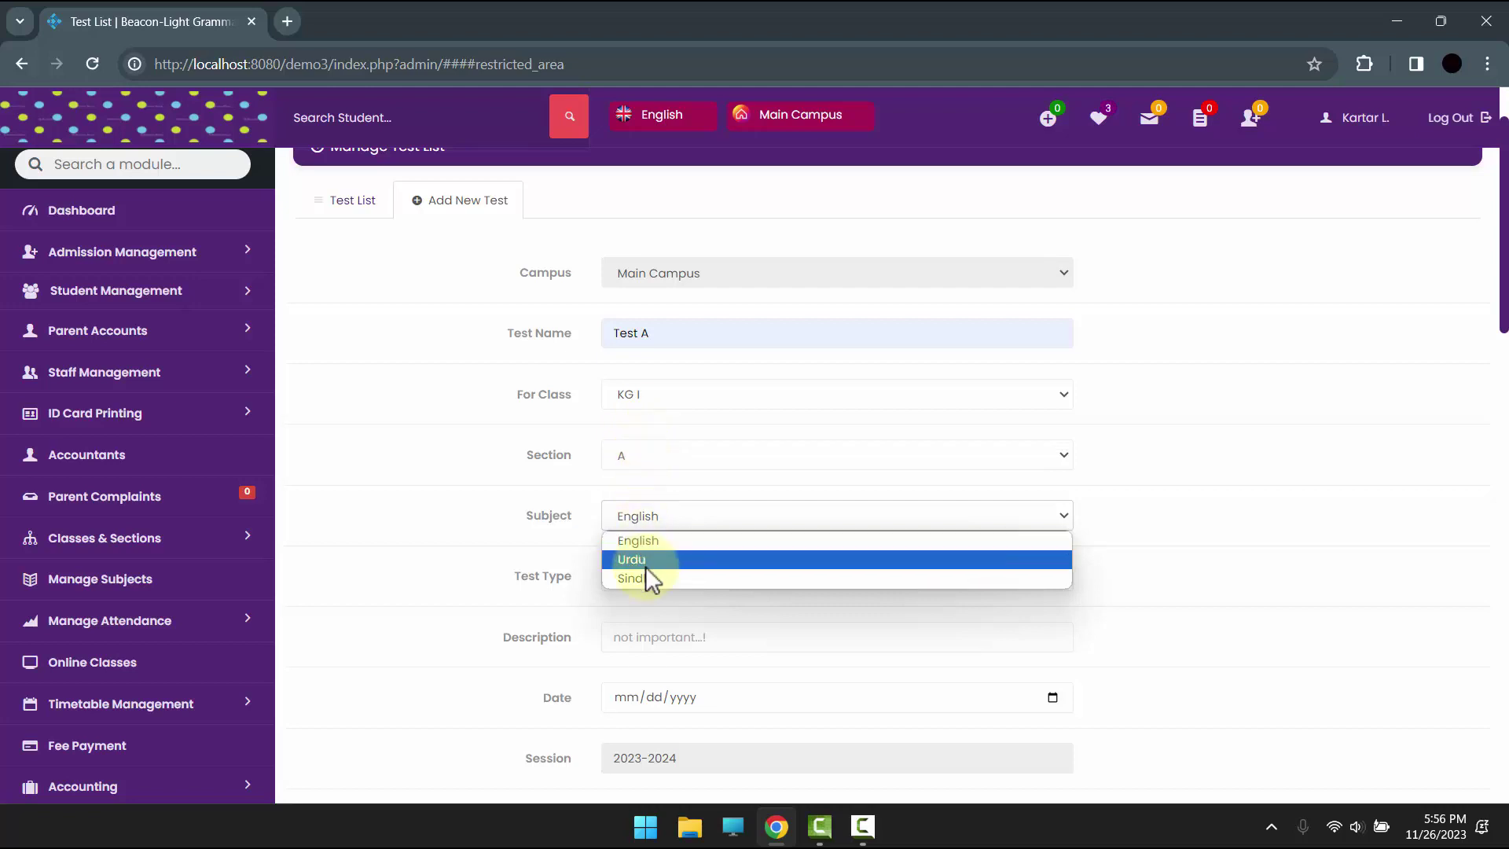
click(663, 519)
click(663, 517)
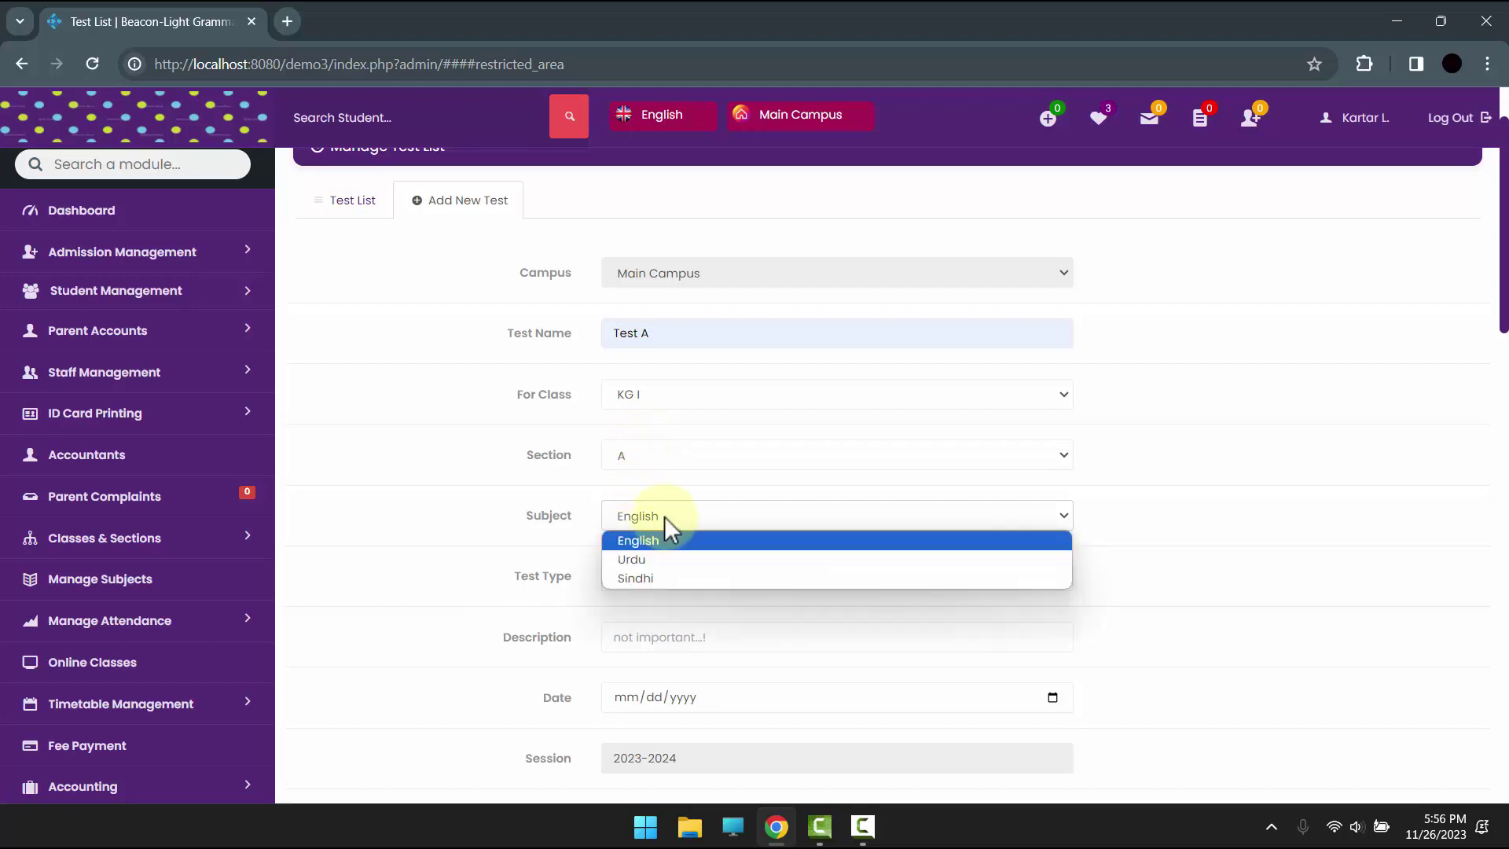
click(664, 516)
click(645, 512)
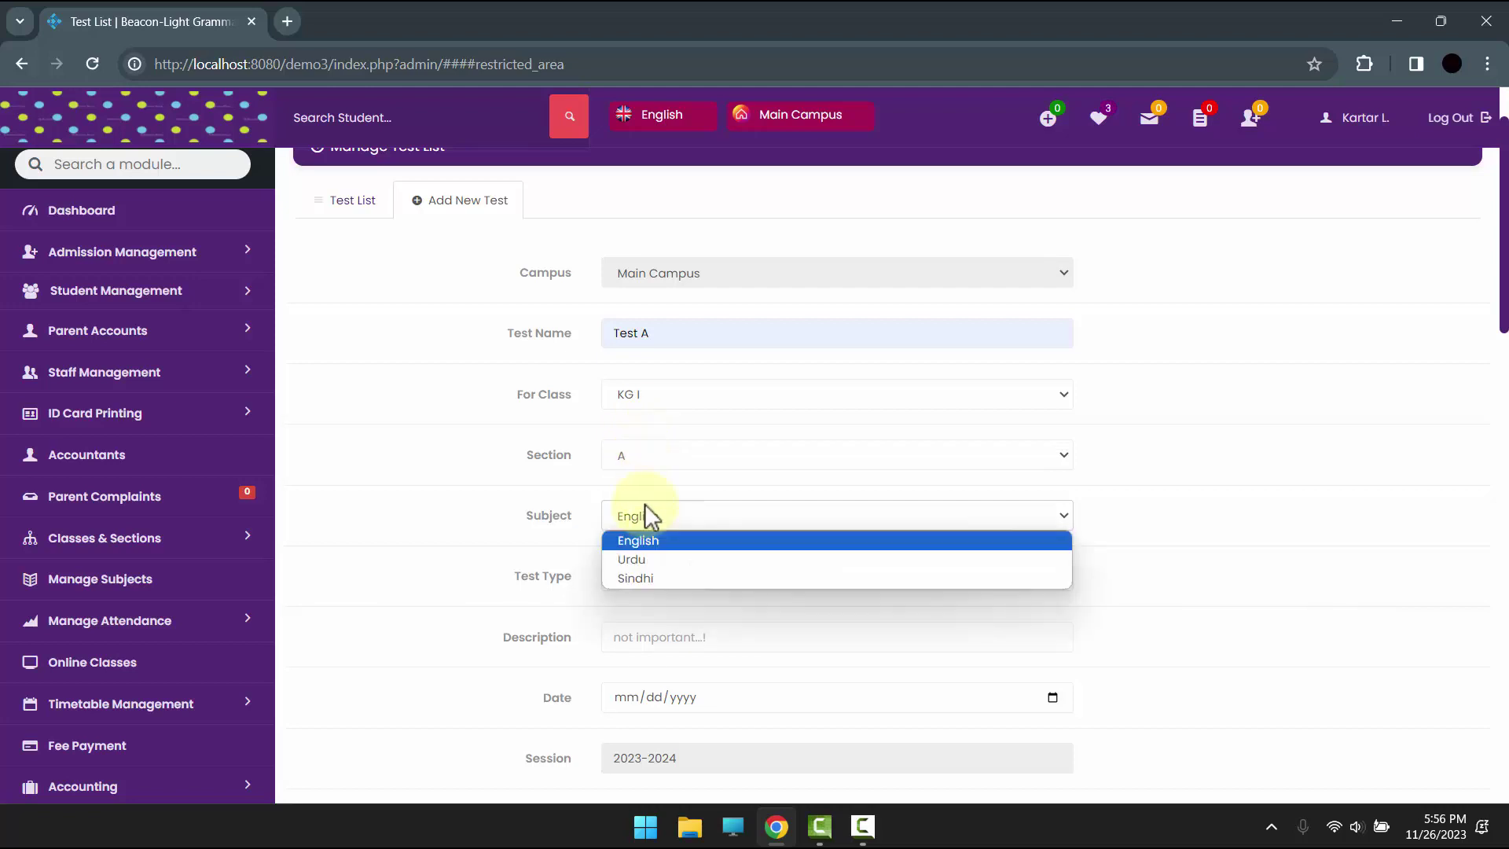
click(645, 547)
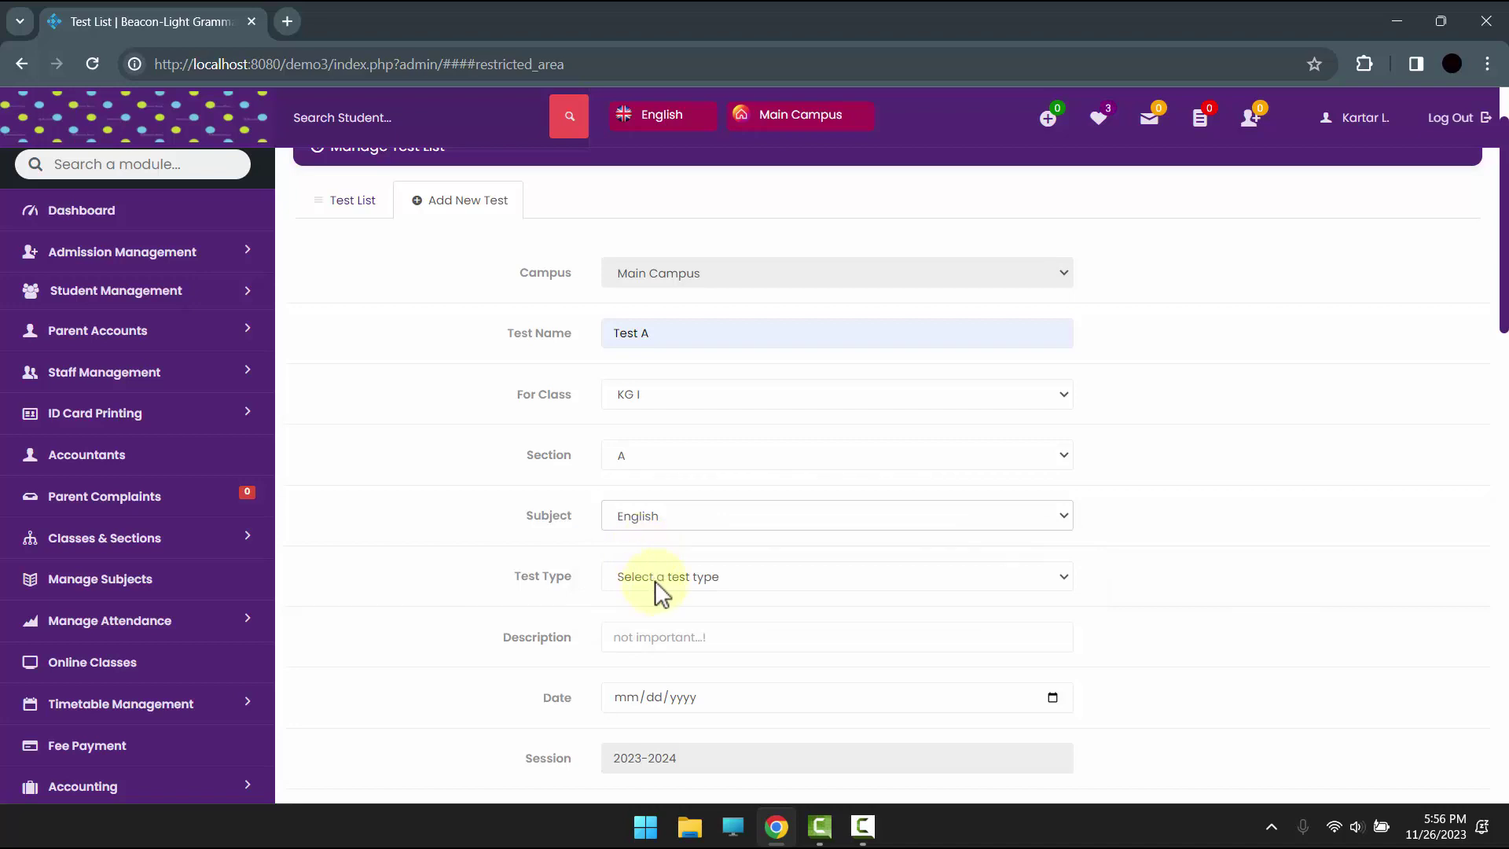
click(674, 583)
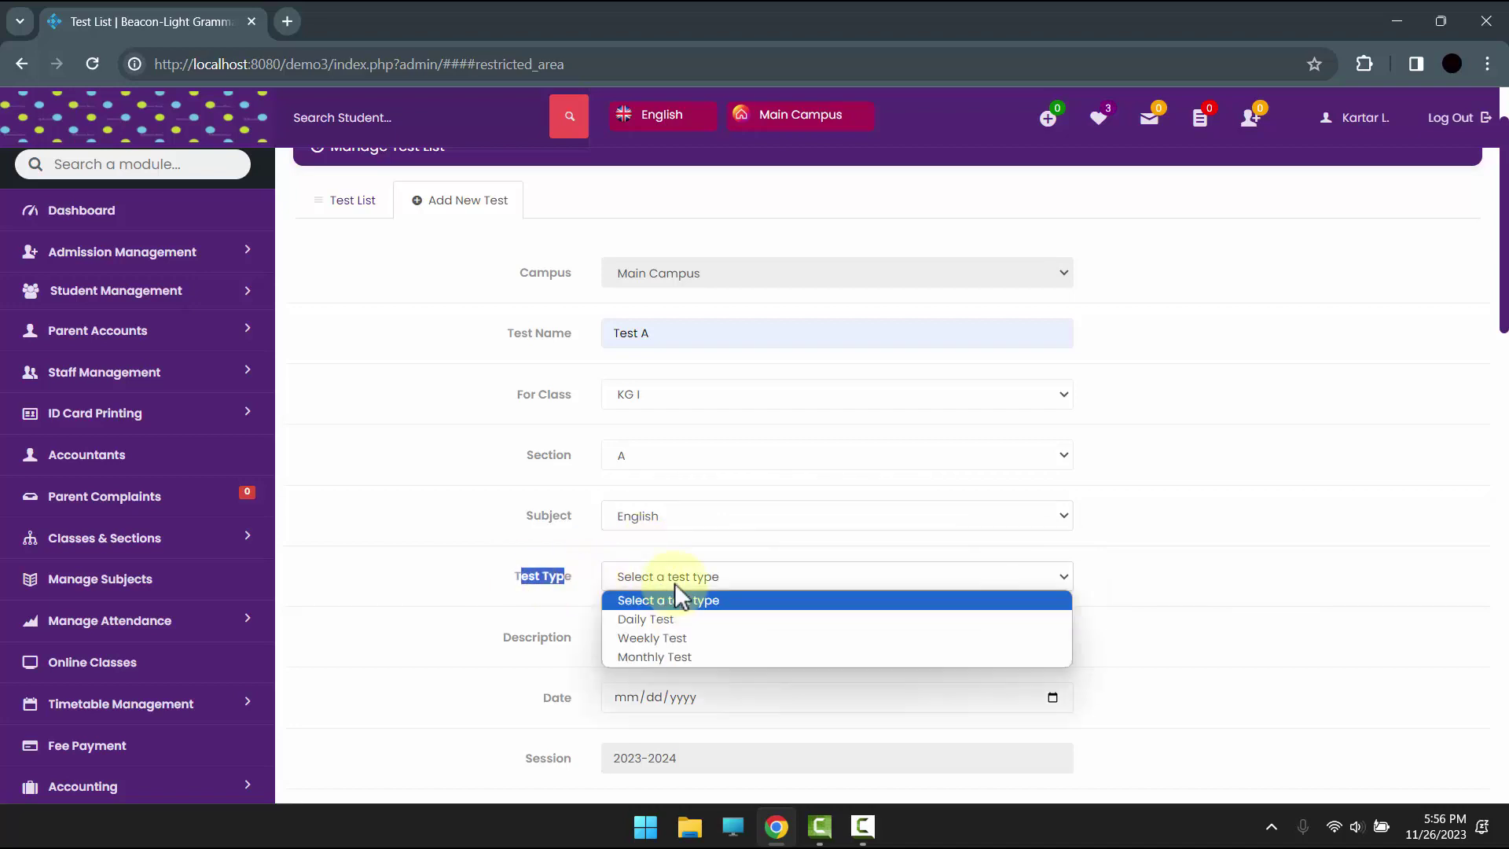
click(665, 646)
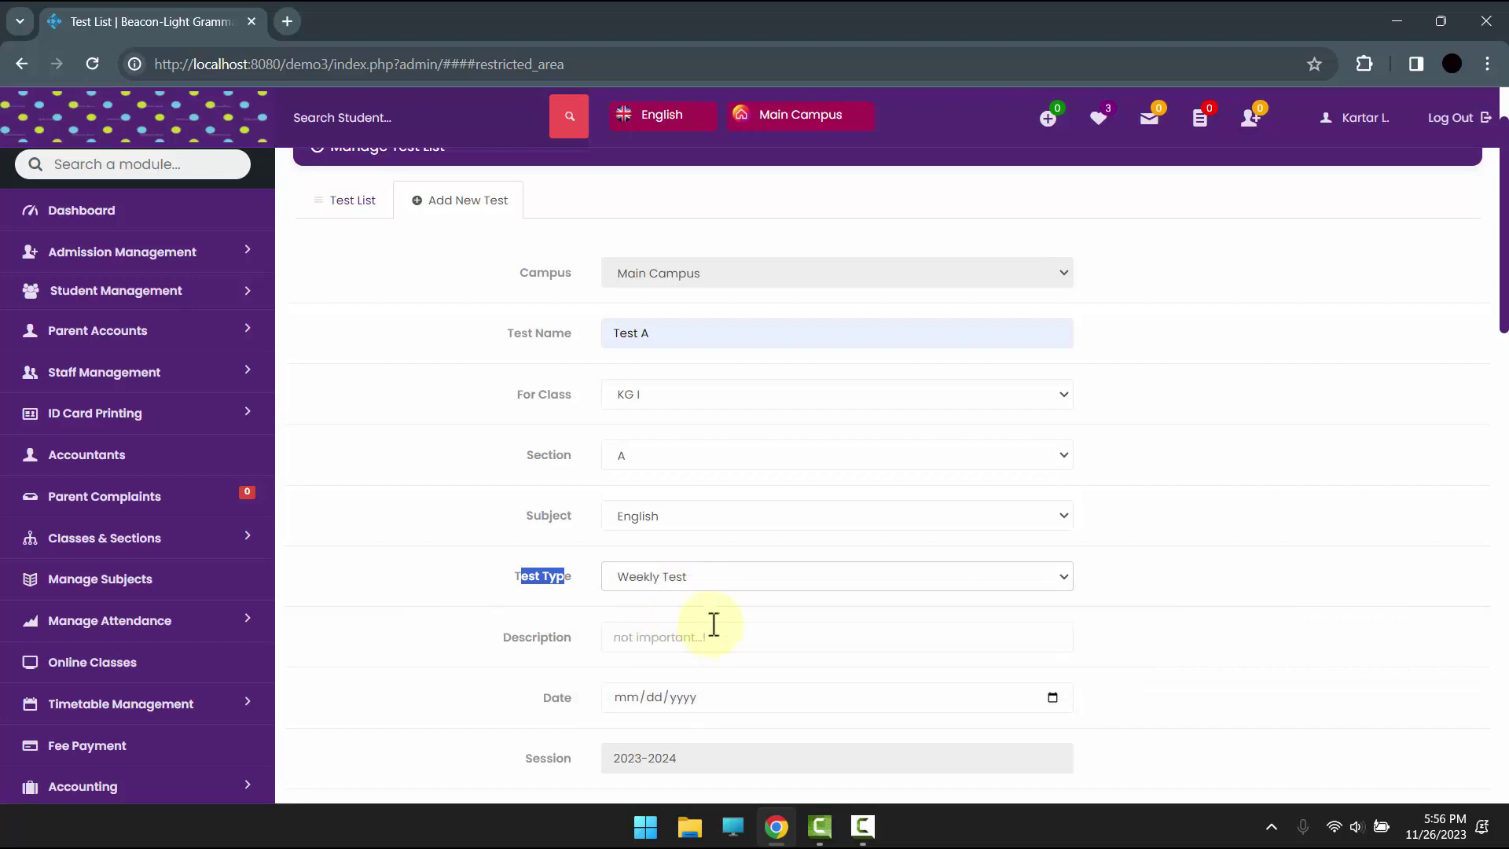
Set the date of Test A to 11/27/2023 and add the test.
scroll(707, 613, down, 3)
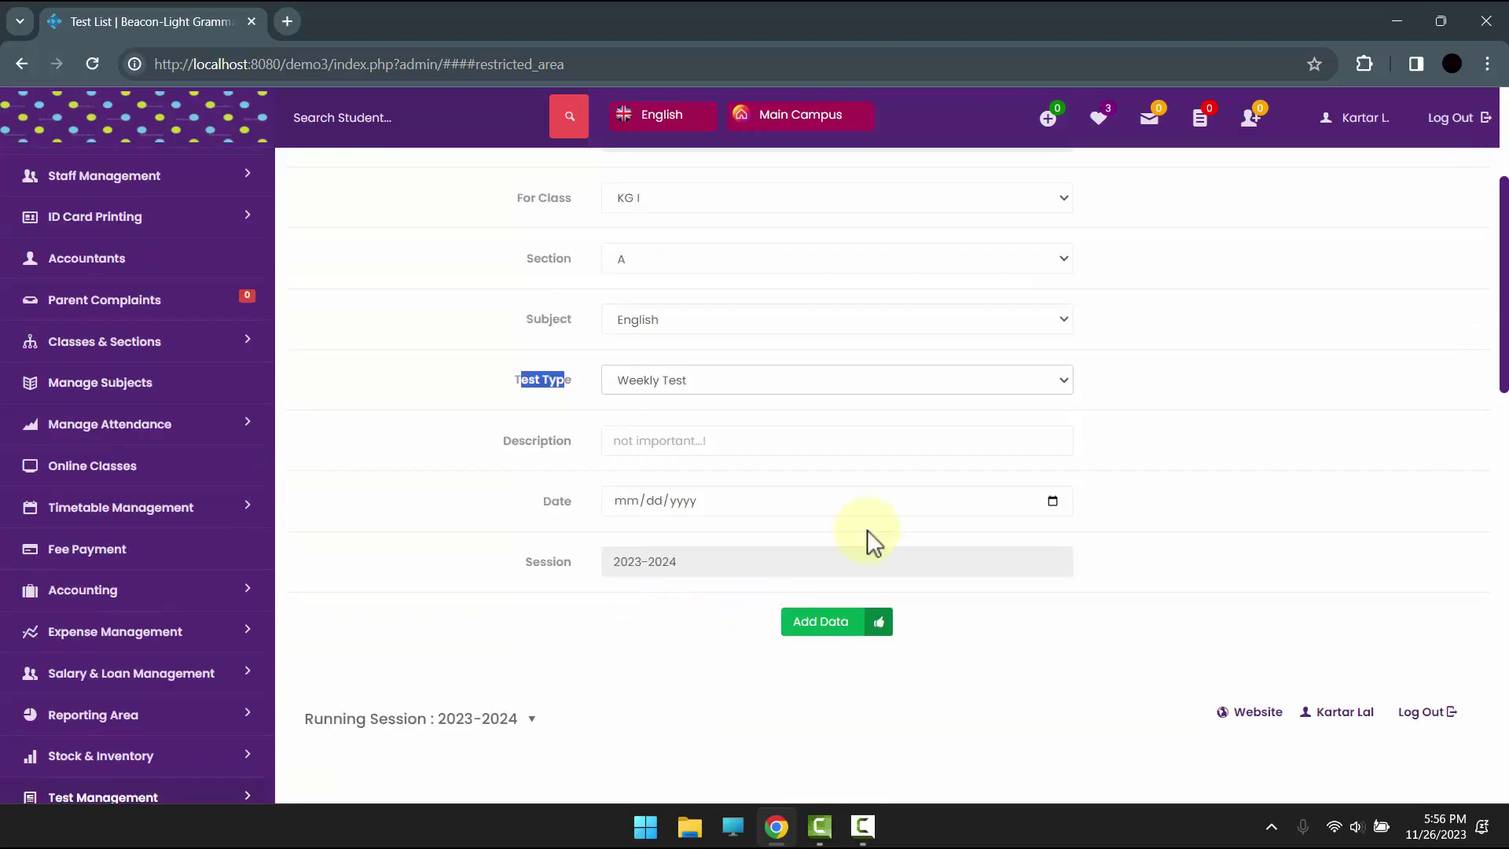
click(1050, 503)
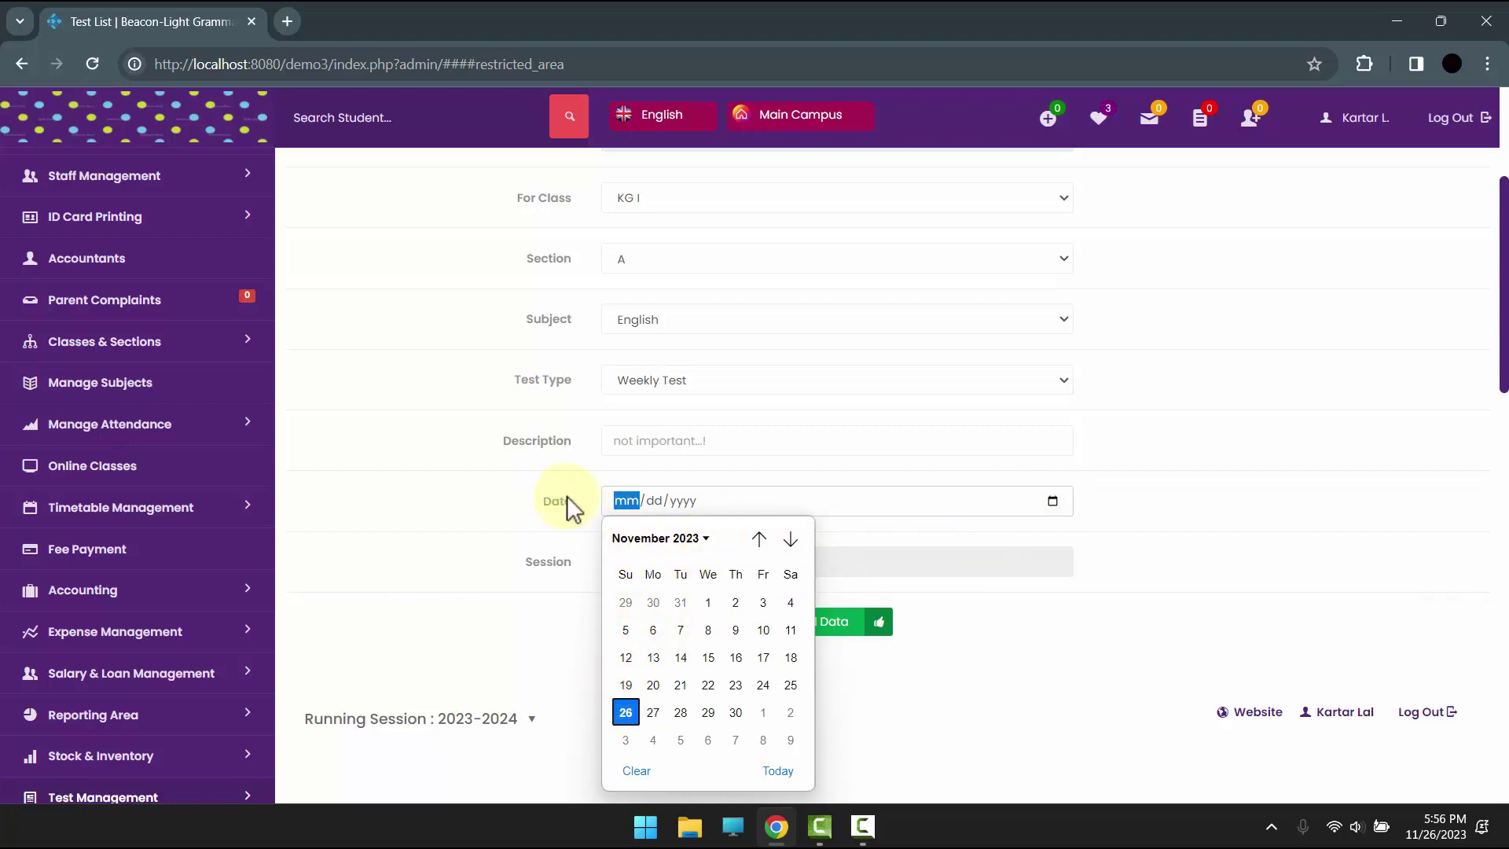
click(654, 712)
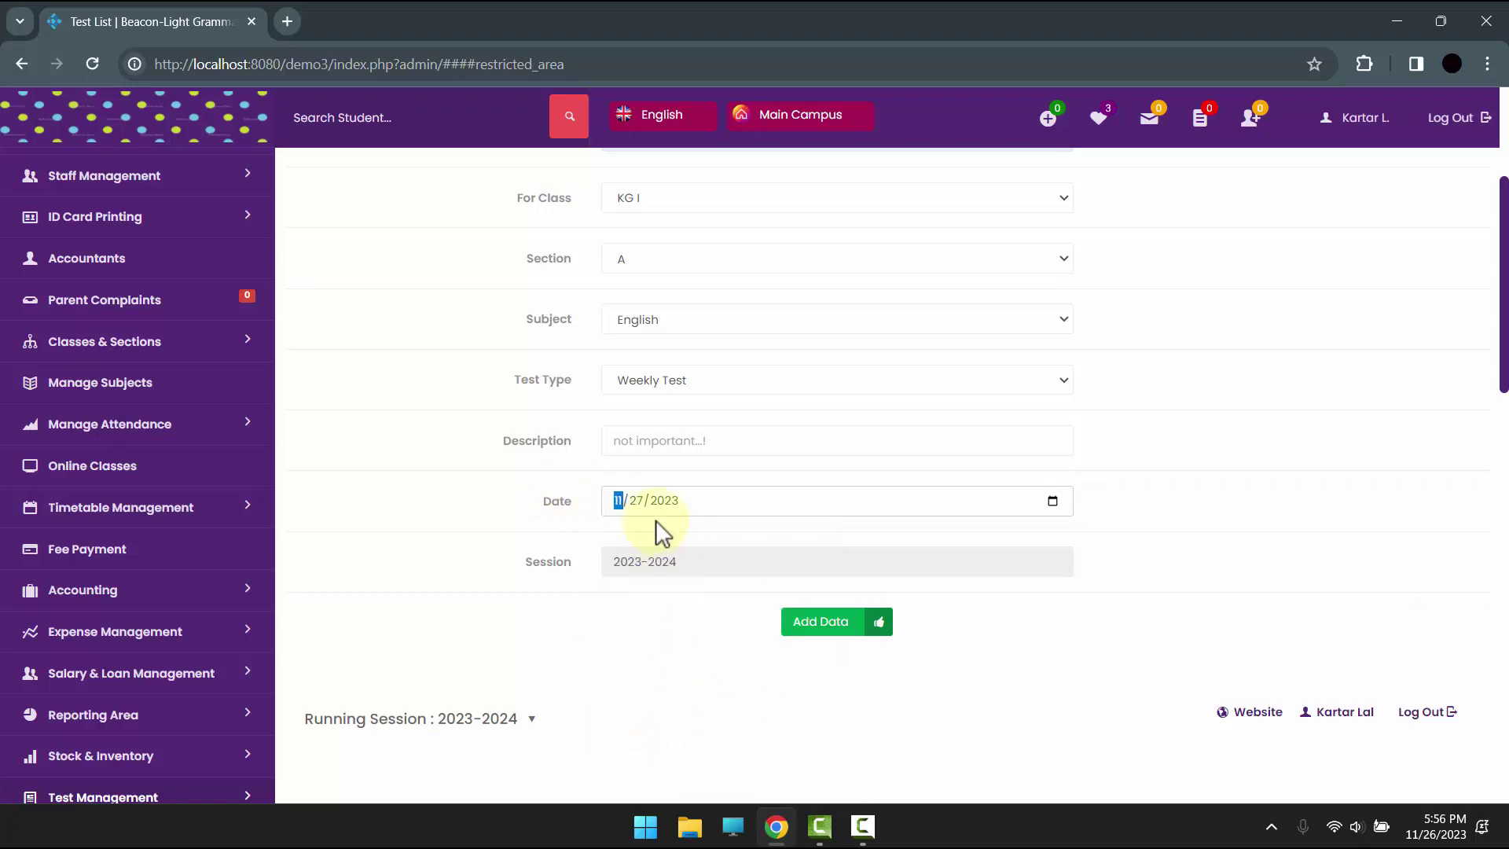
scroll(786, 613, up, 2)
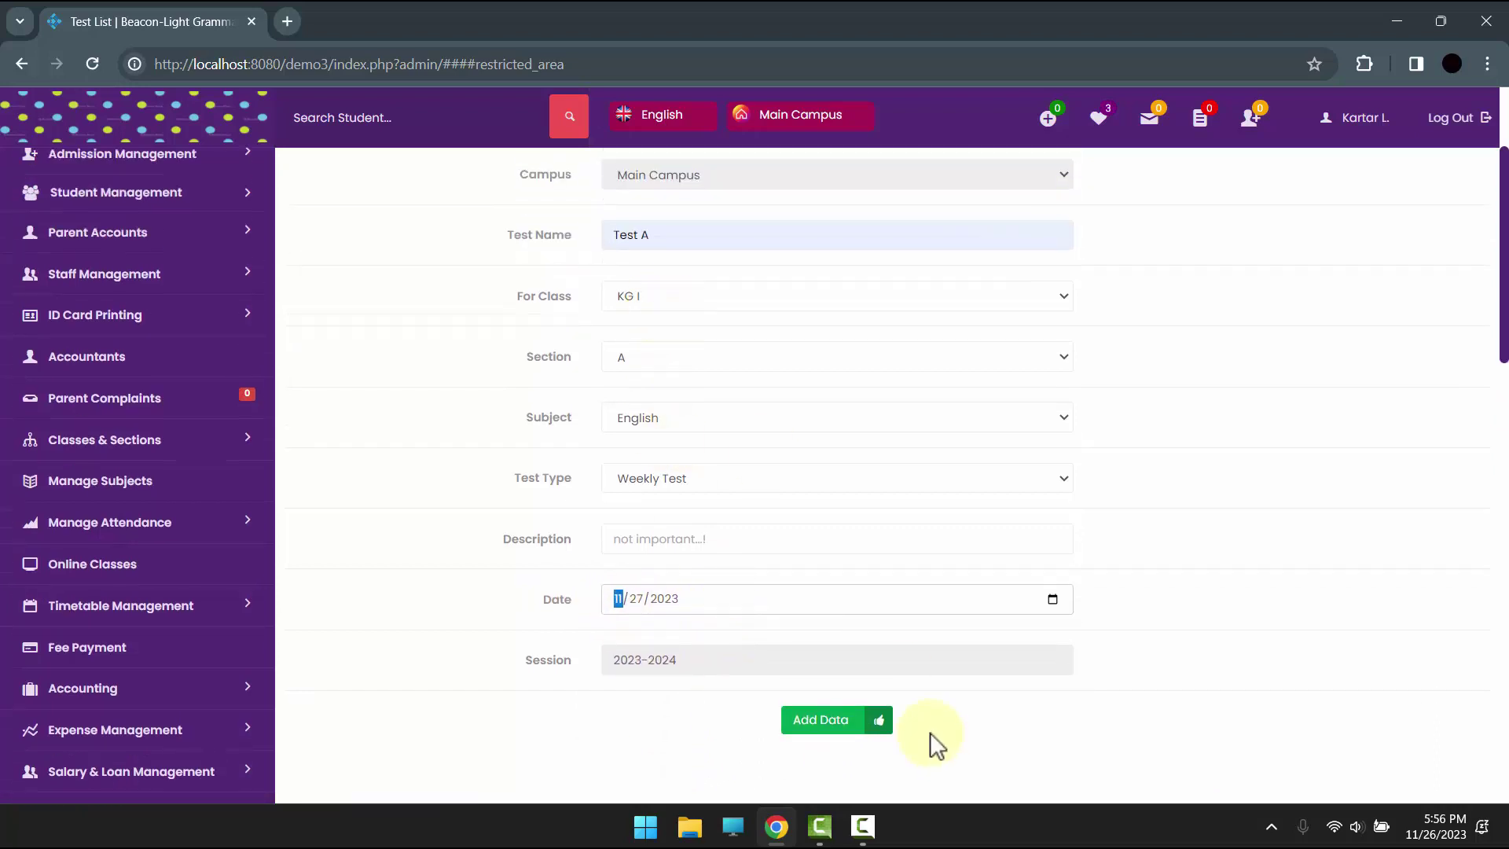
click(864, 727)
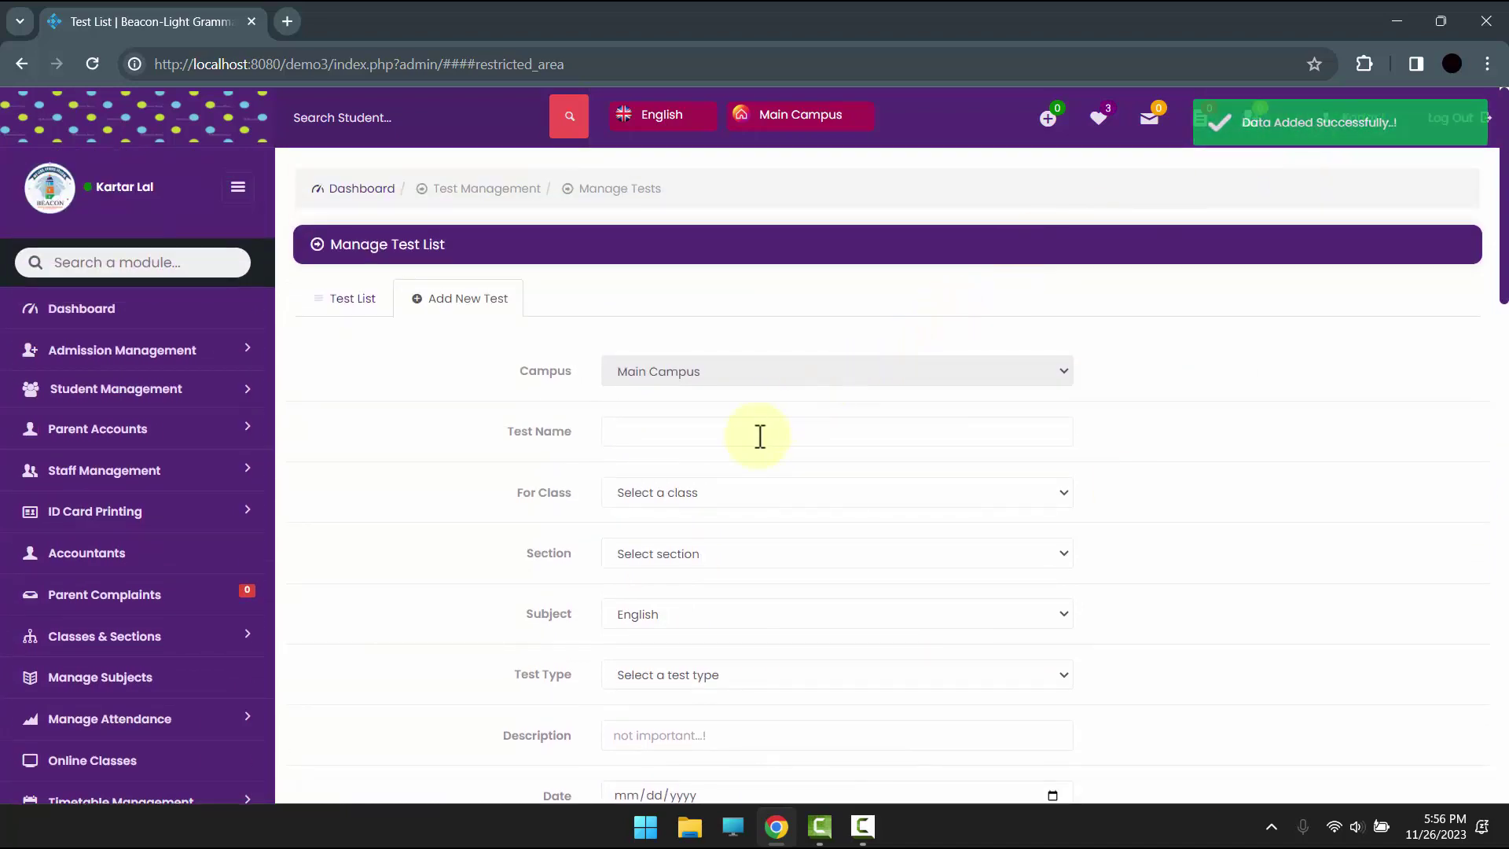
Name the next new test Test B and assign it to class KG I, section A.
click(760, 437)
click(757, 478)
click(686, 484)
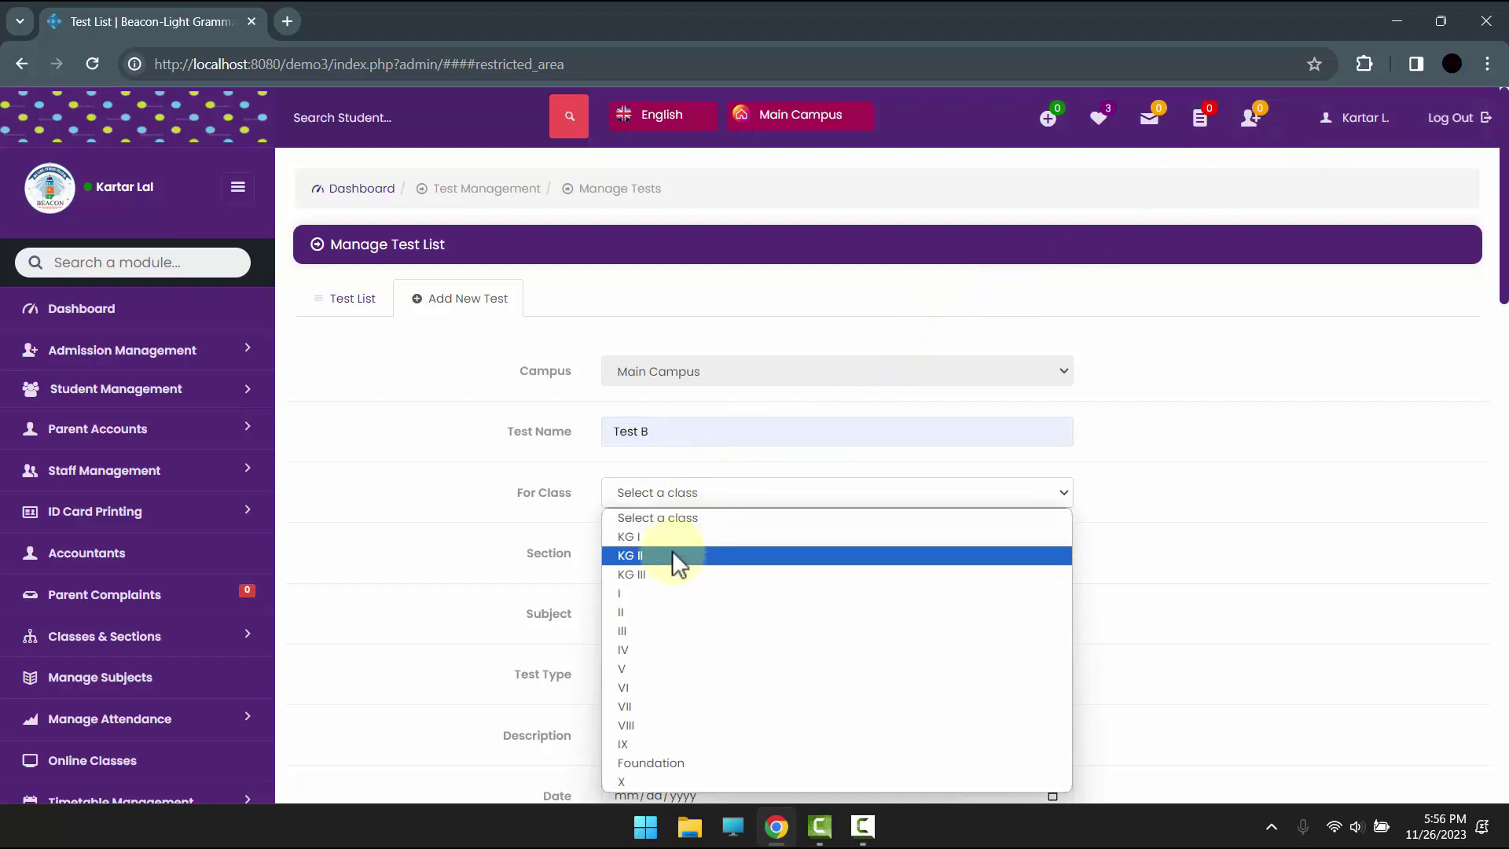
click(679, 534)
click(676, 553)
click(672, 592)
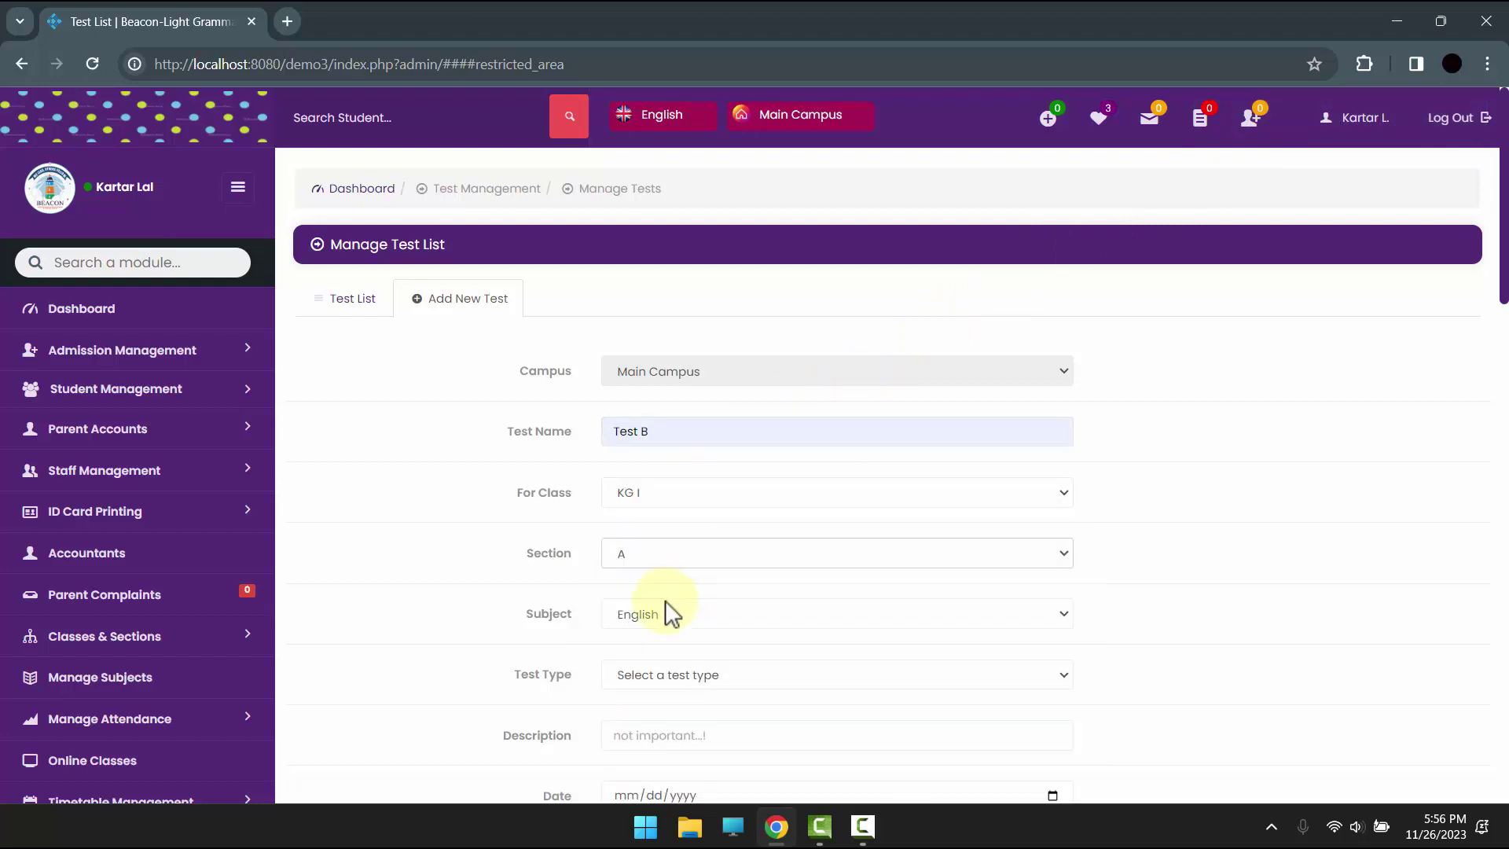
Choose Urdu as the subject of Test B and Weekly Test as its test type.
click(676, 613)
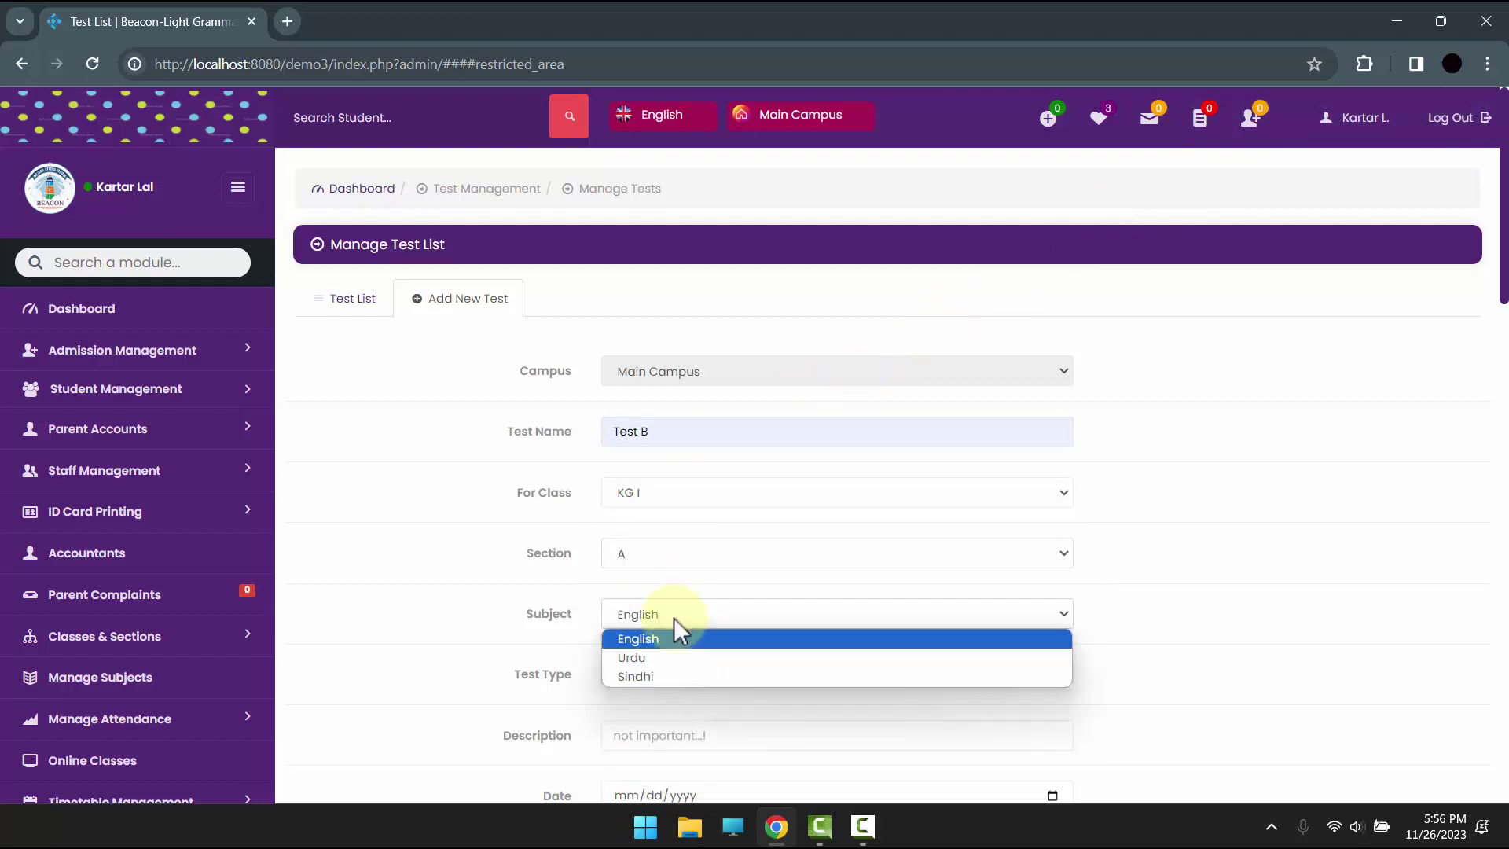
click(661, 663)
click(666, 670)
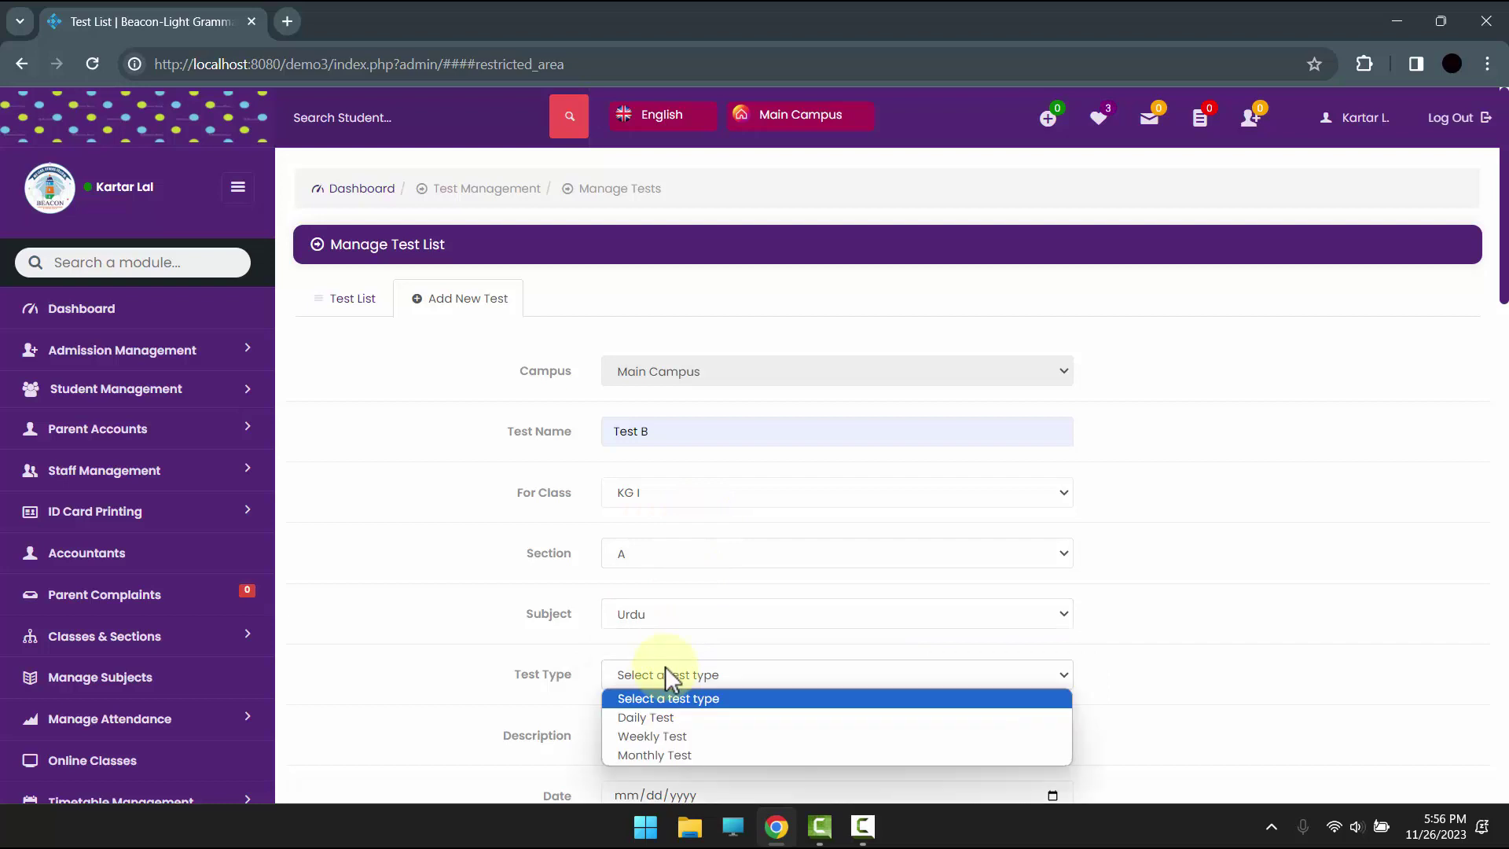
click(669, 738)
Set the date of Test B to 11/28/2023 and add the test.
scroll(625, 602, down, 3)
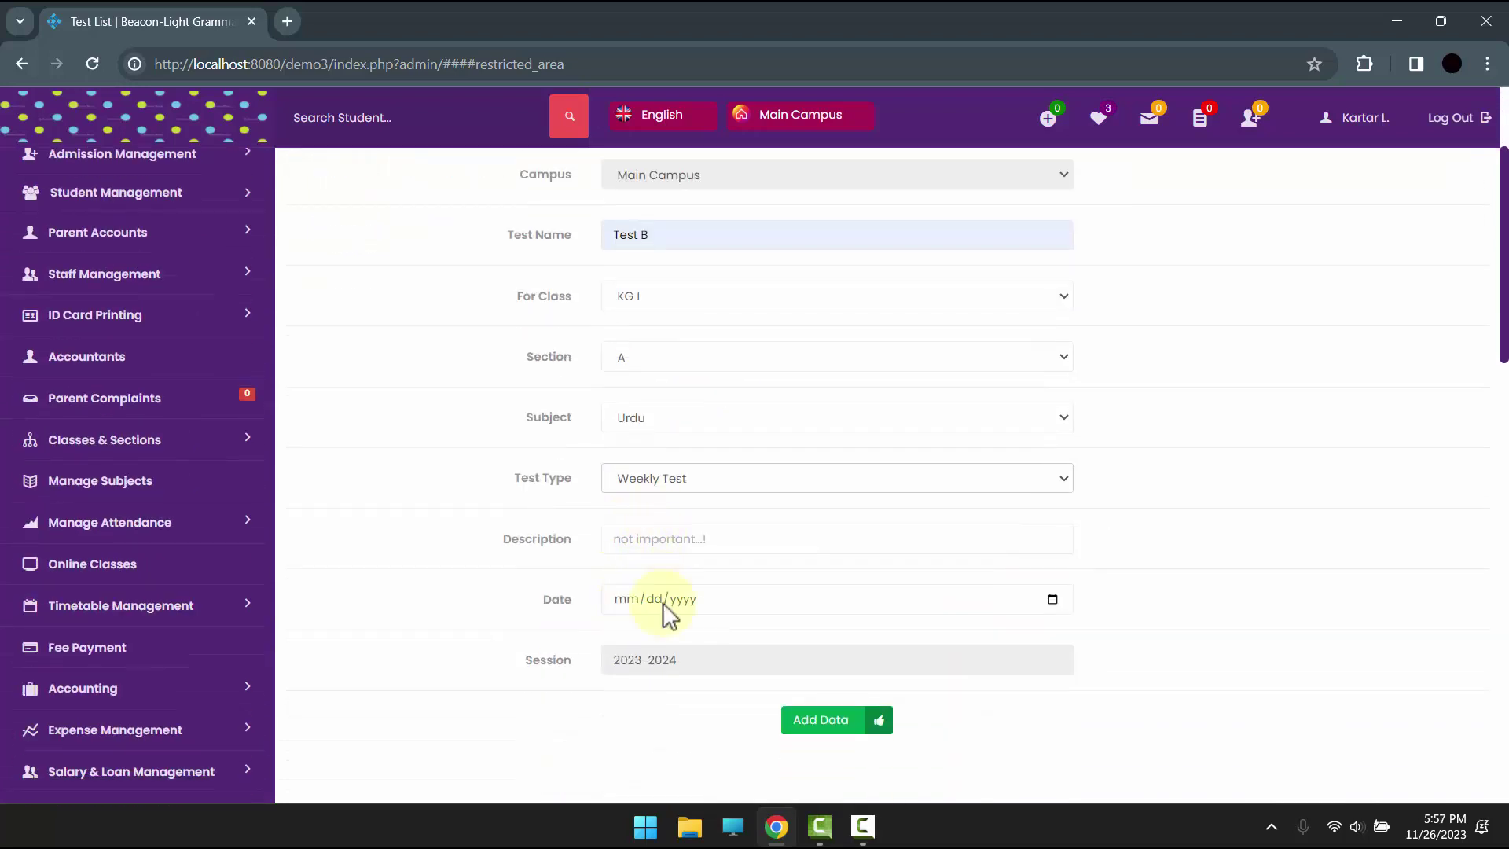
click(1053, 600)
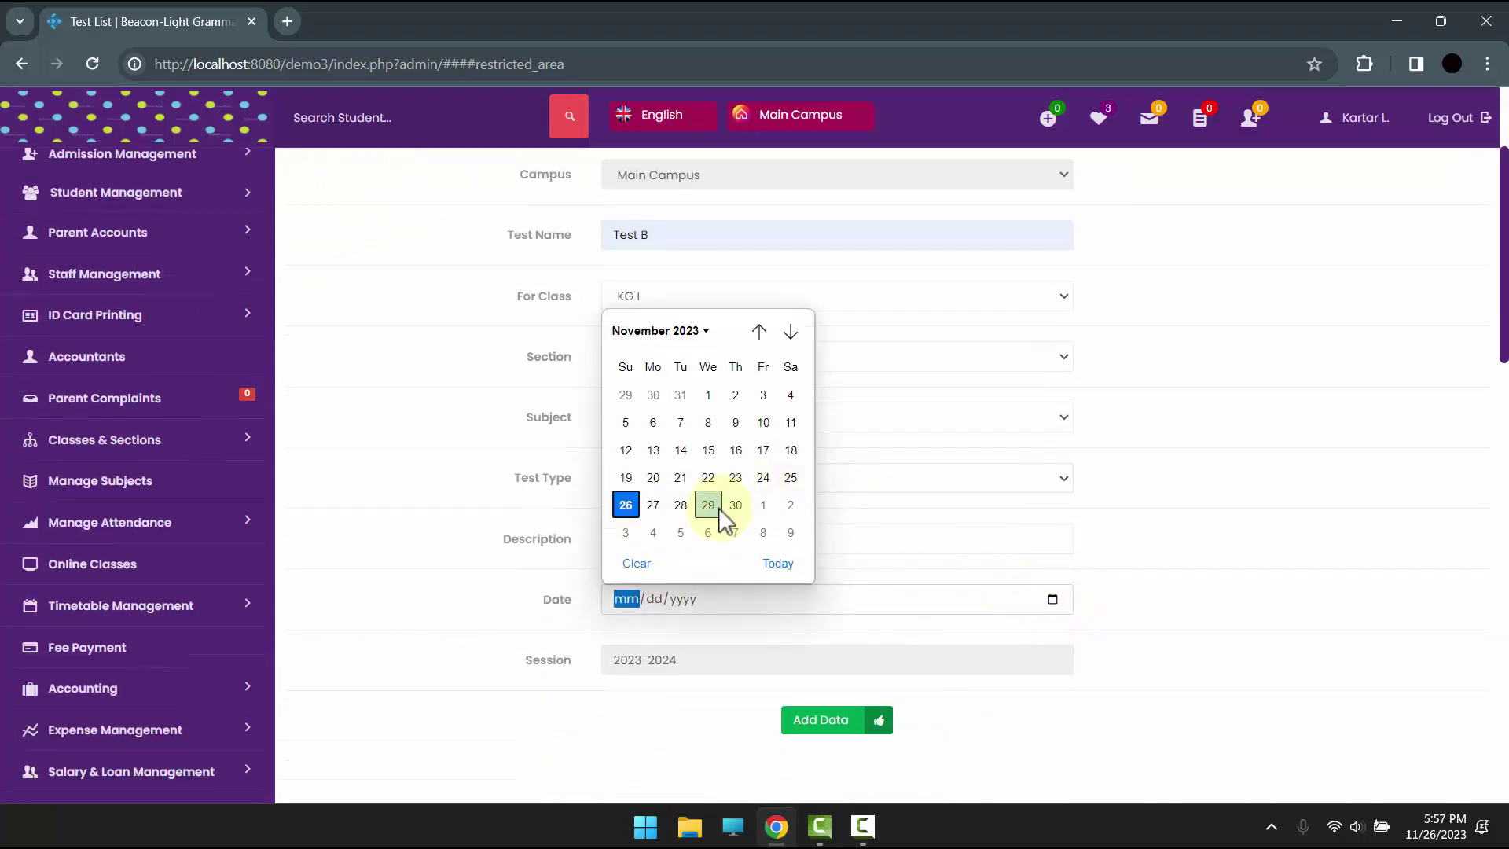
click(681, 504)
click(823, 719)
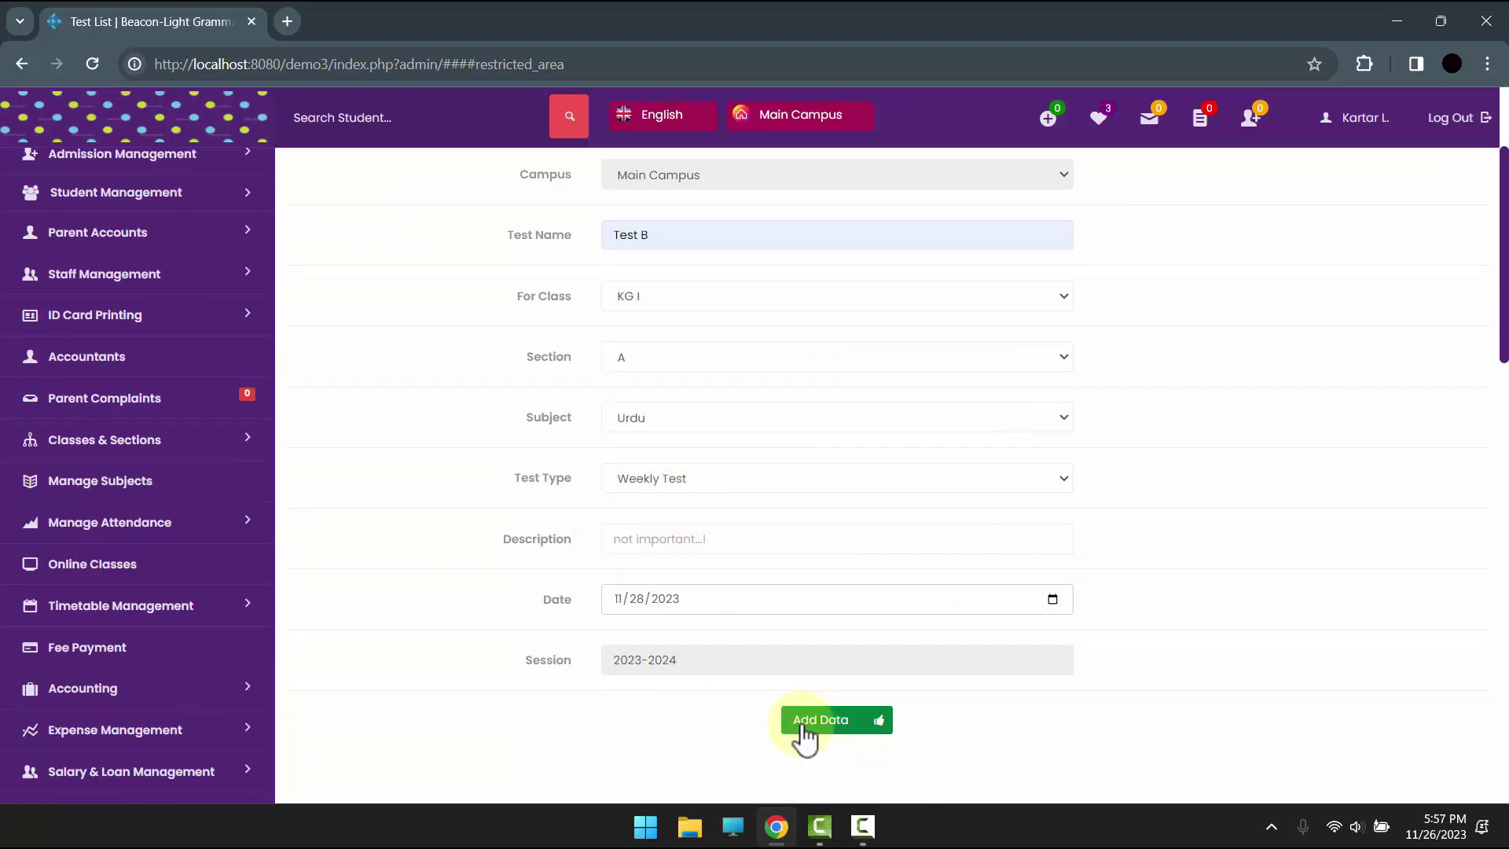
Show the list of tests and review the name, class, subject and date of both entries.
click(334, 298)
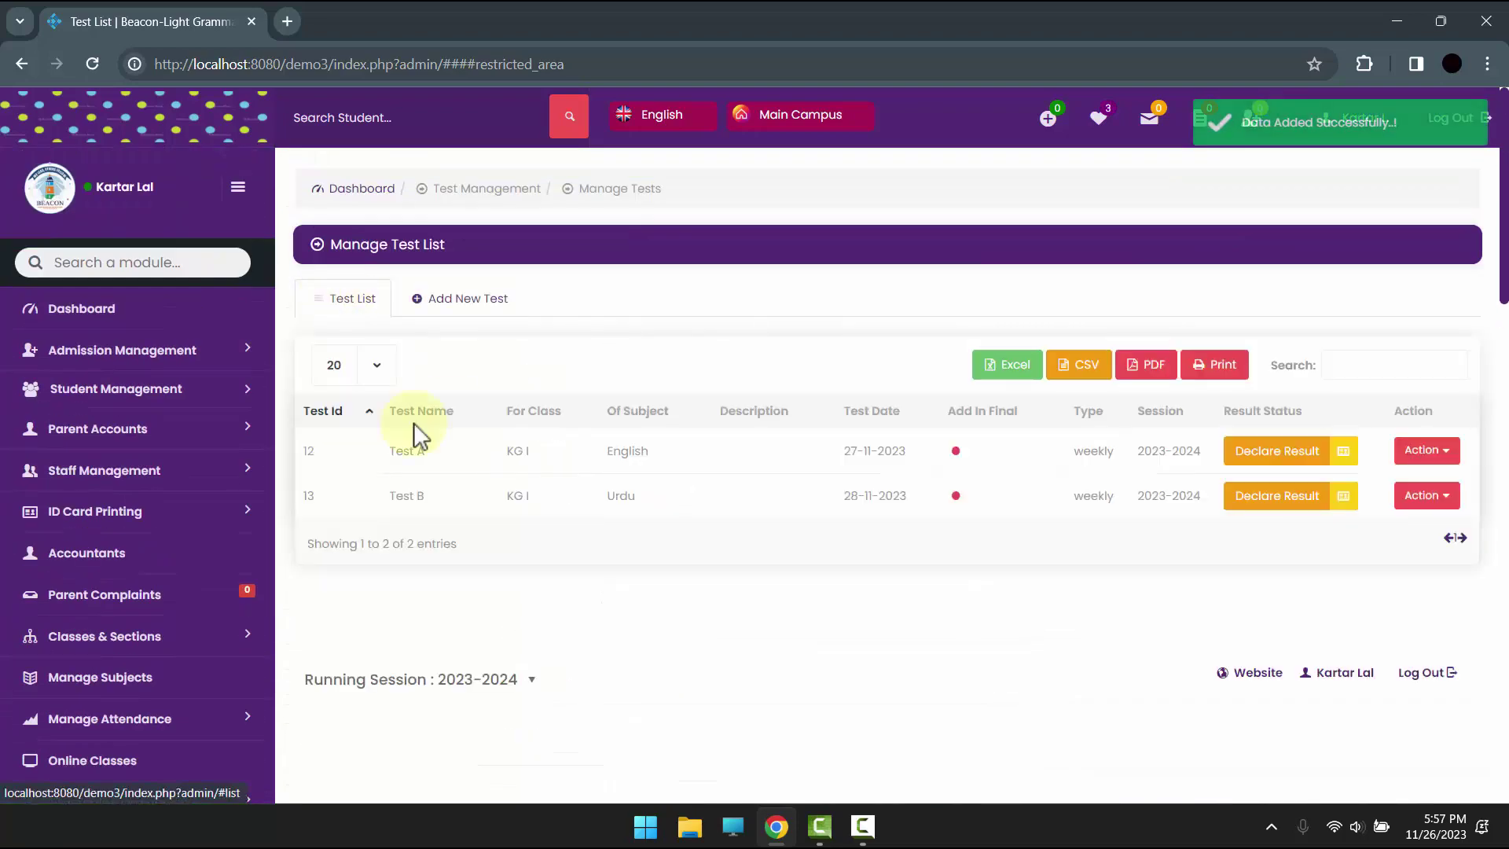
drag(376, 452, 913, 507)
click(913, 507)
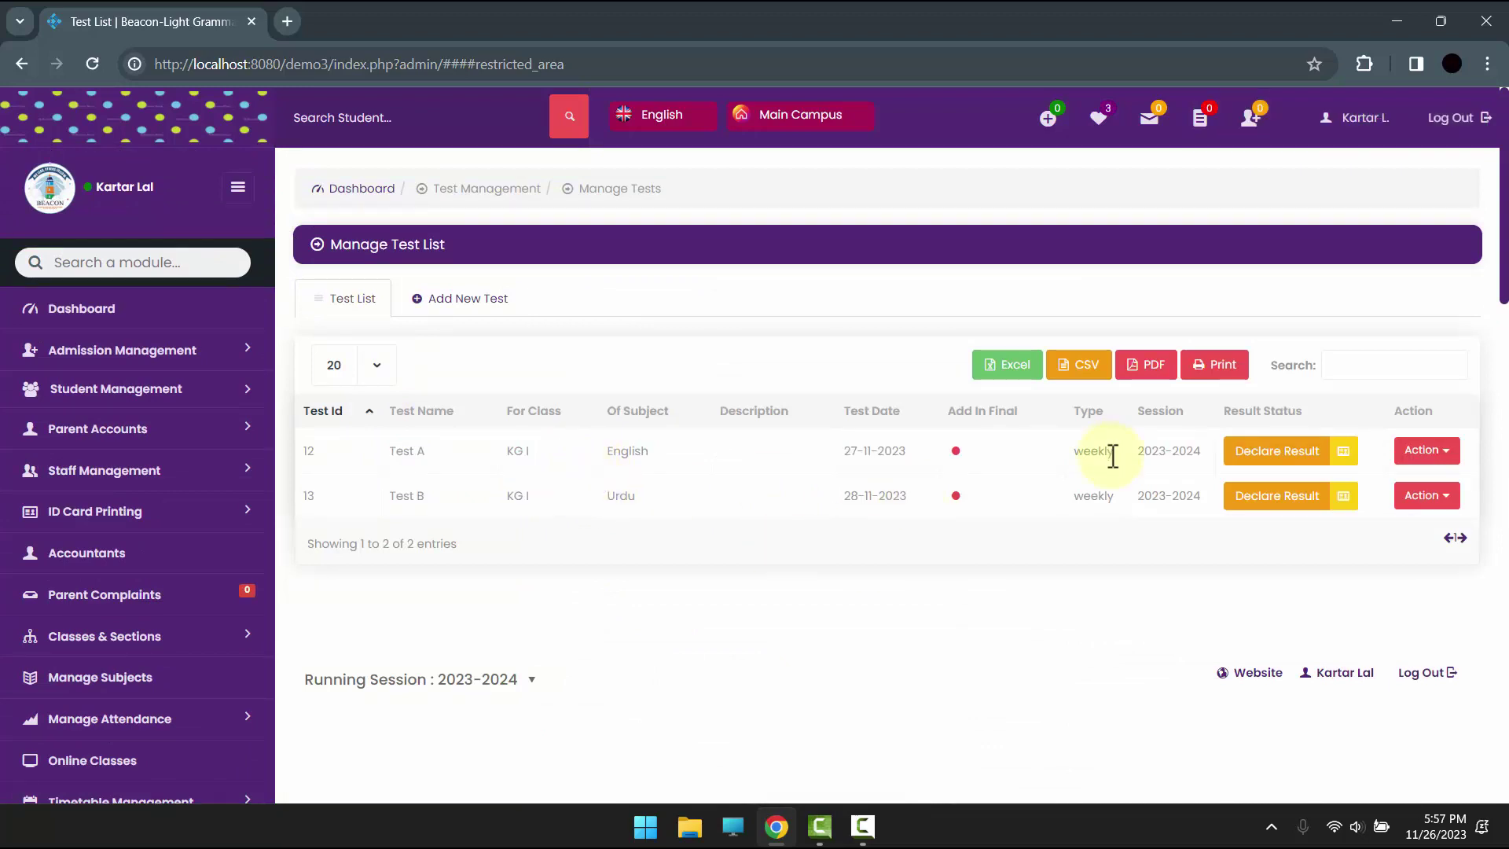
Review the type, date and subject of Test A and sort the test list by Add In Final in descending order.
drag(1110, 452, 1084, 452)
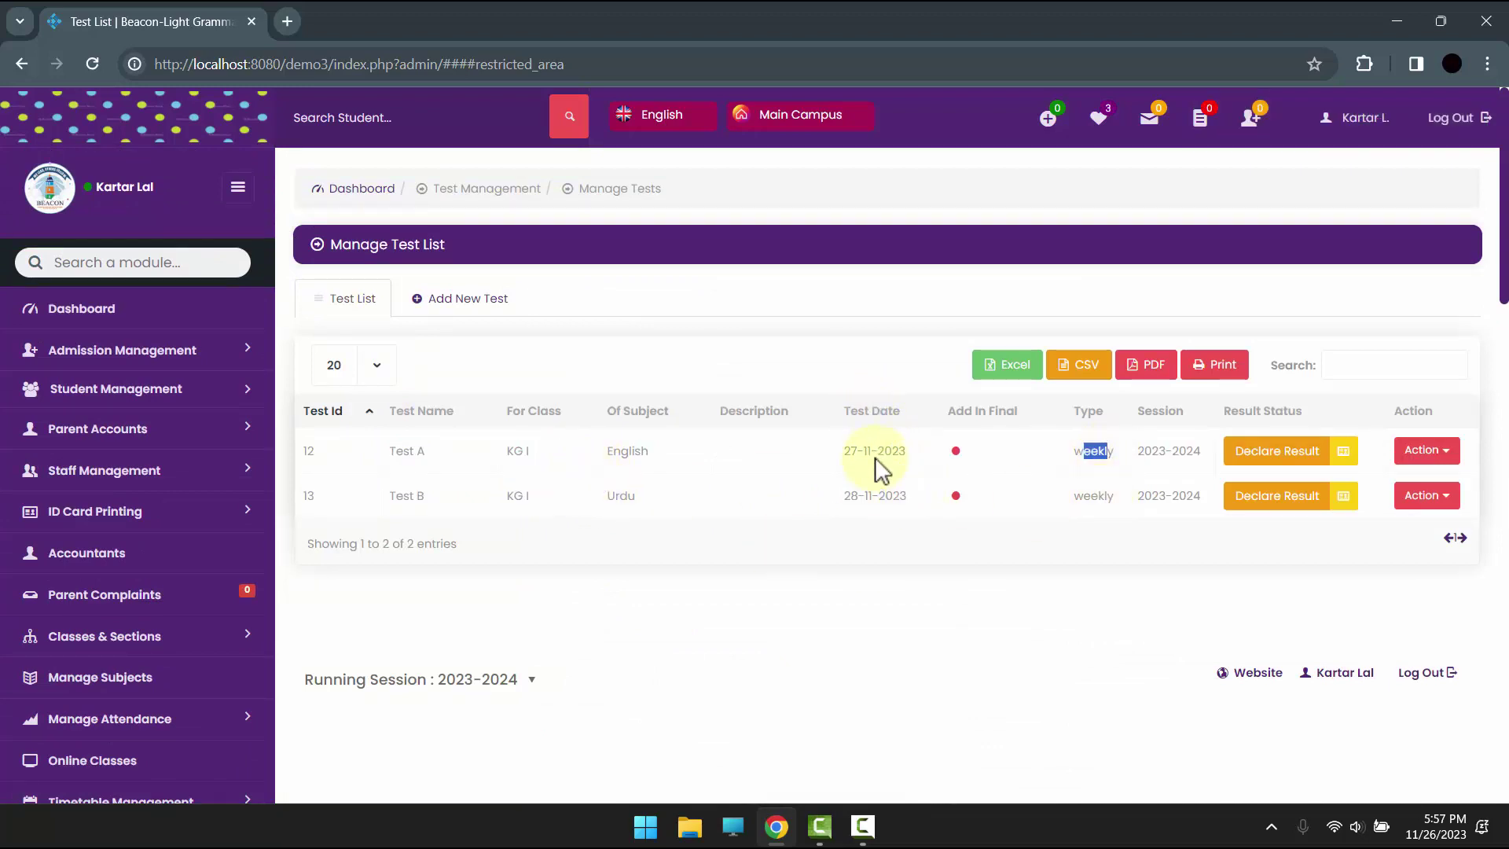
drag(876, 453, 845, 453)
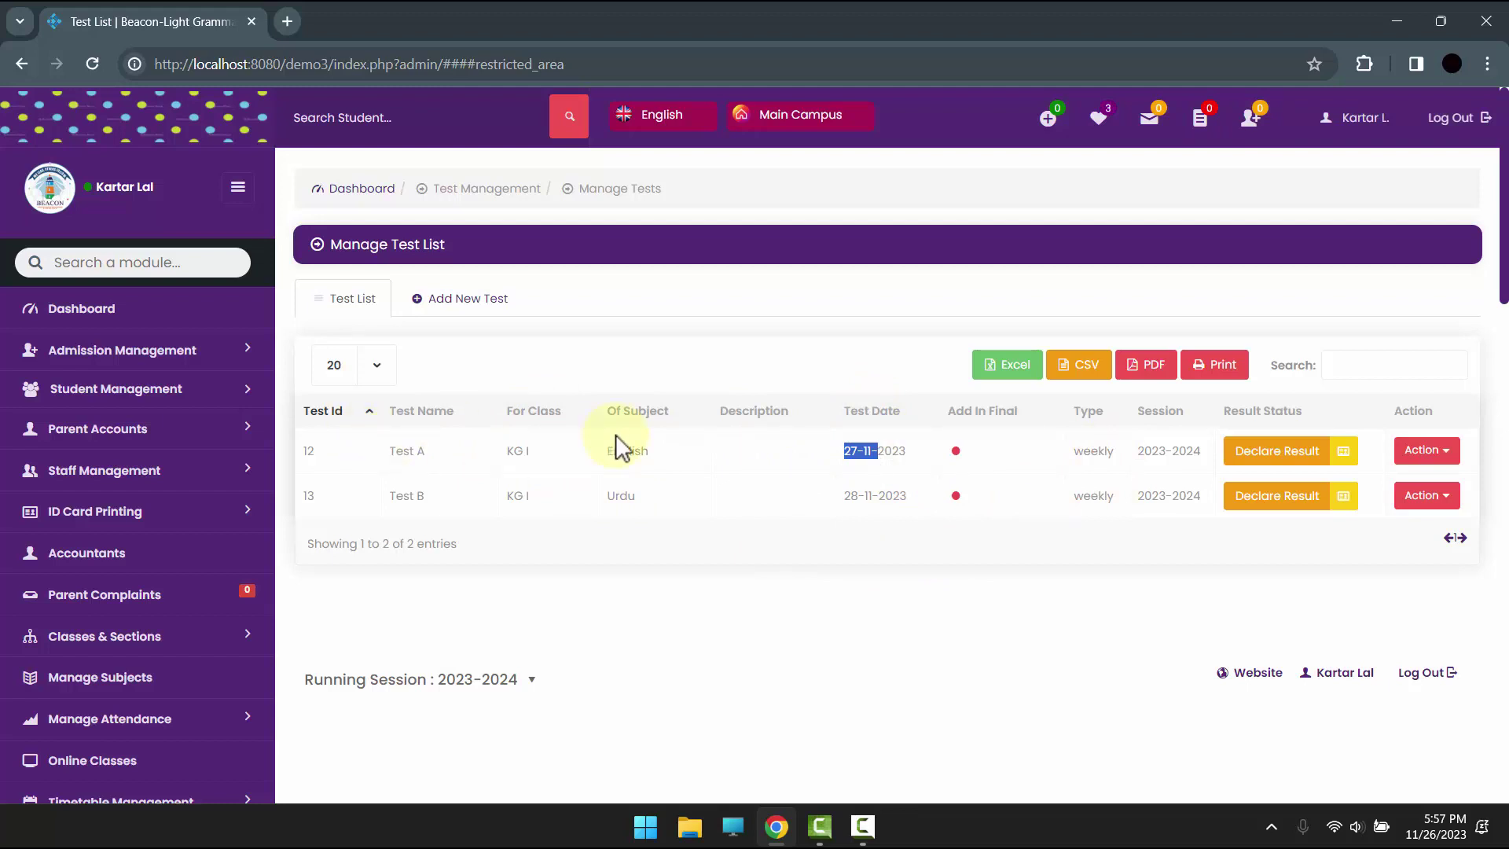
click(617, 460)
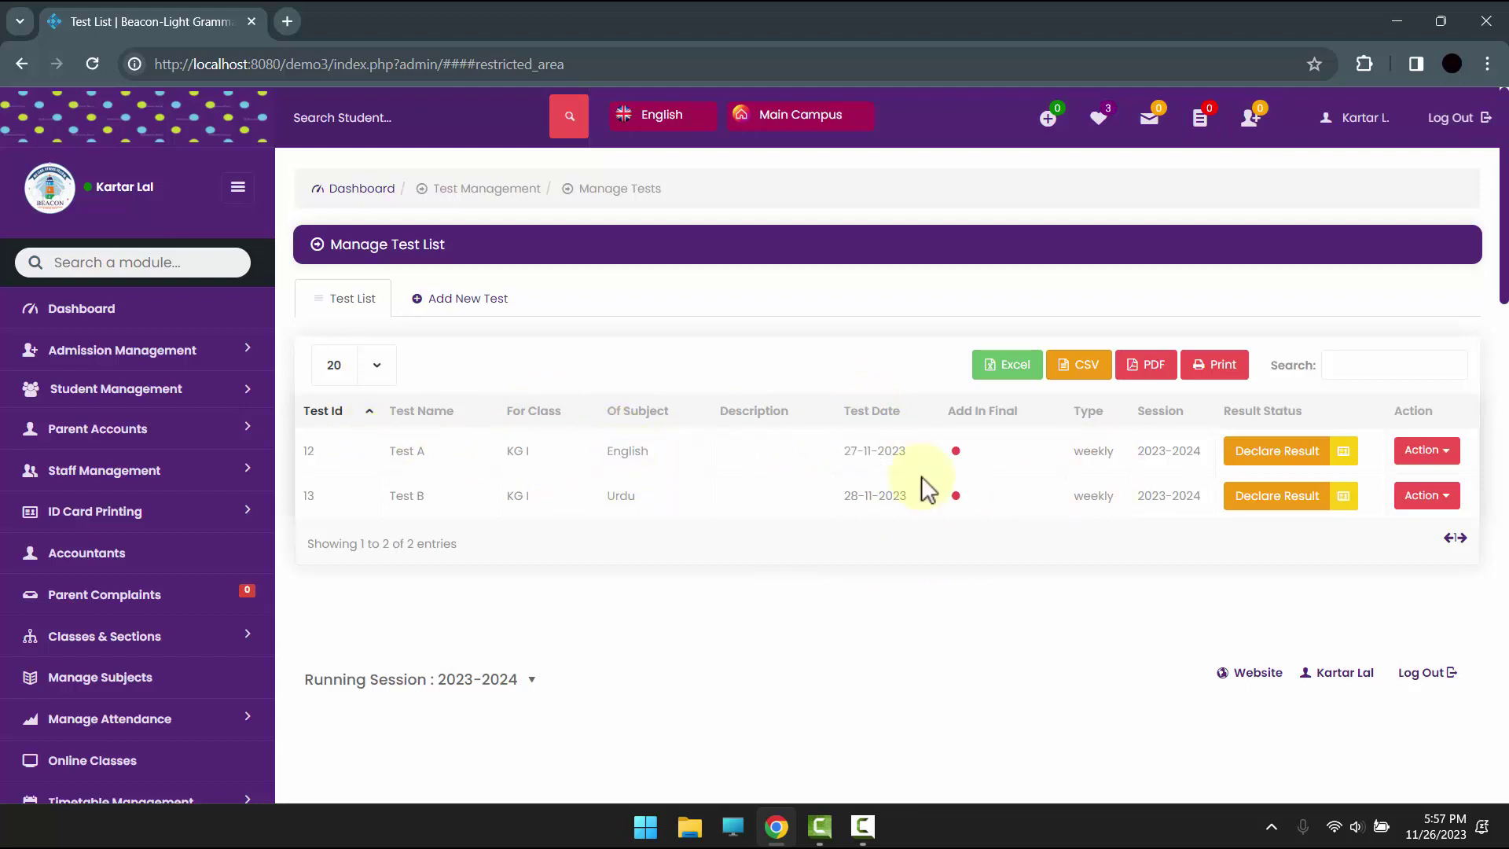
click(953, 421)
click(966, 422)
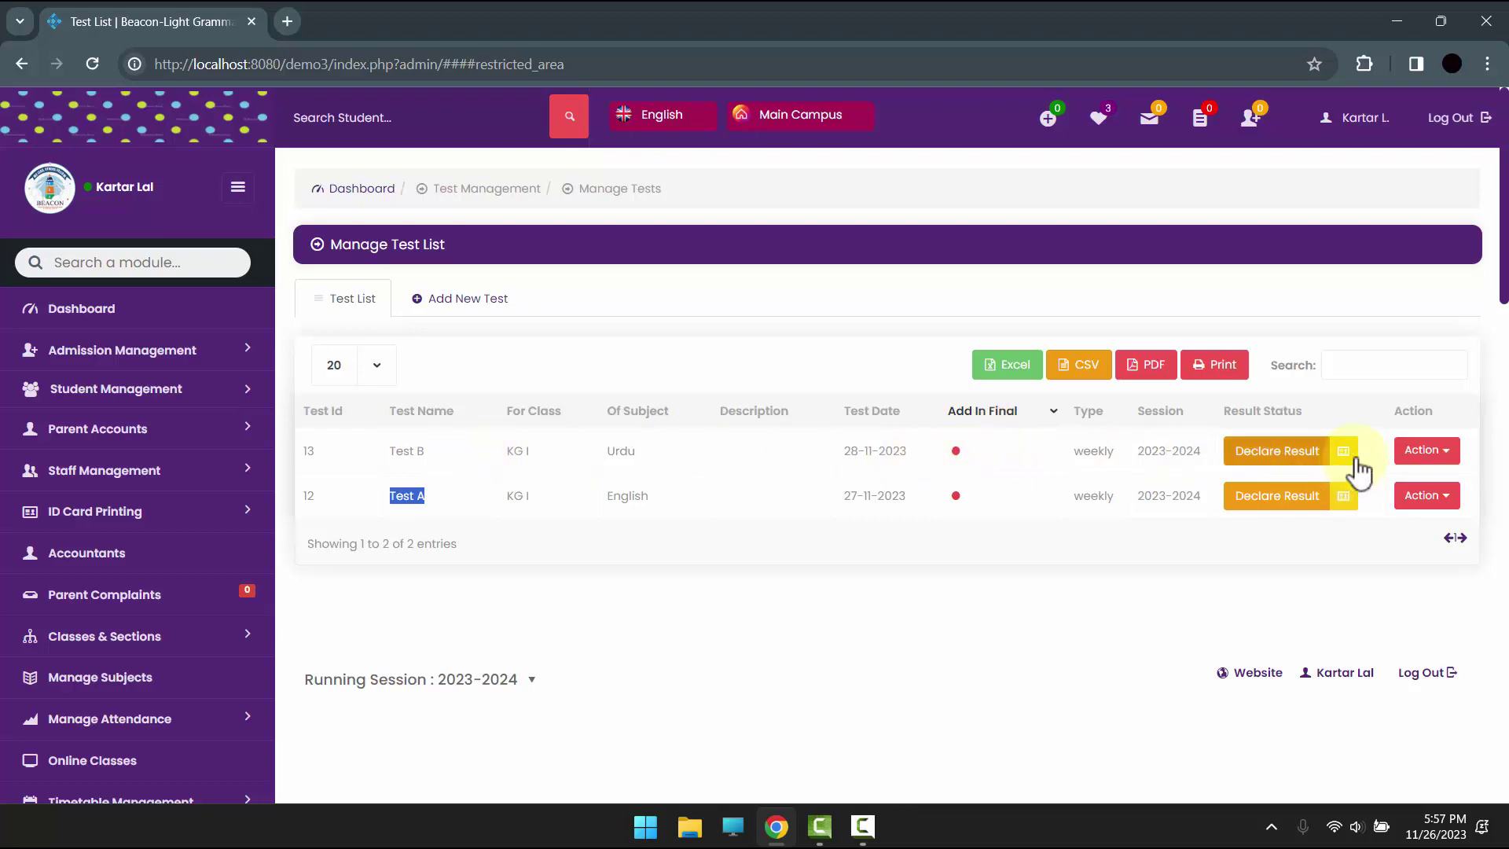
Open Test B for editing, try the Yes option for Add In Final, and close the form without saving.
click(1426, 452)
click(1415, 485)
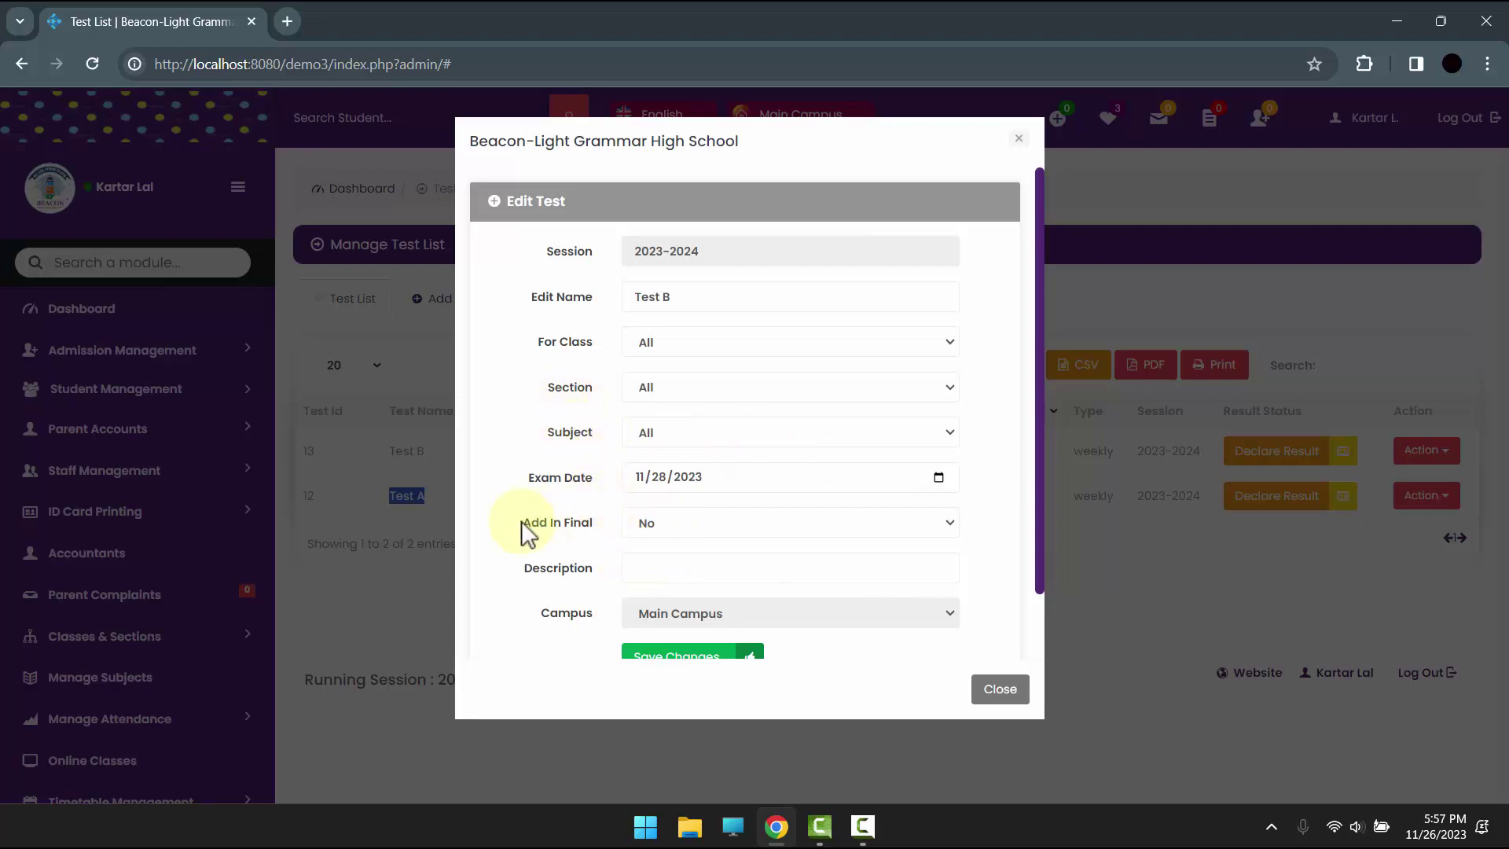
drag(522, 527, 648, 525)
click(648, 525)
click(638, 560)
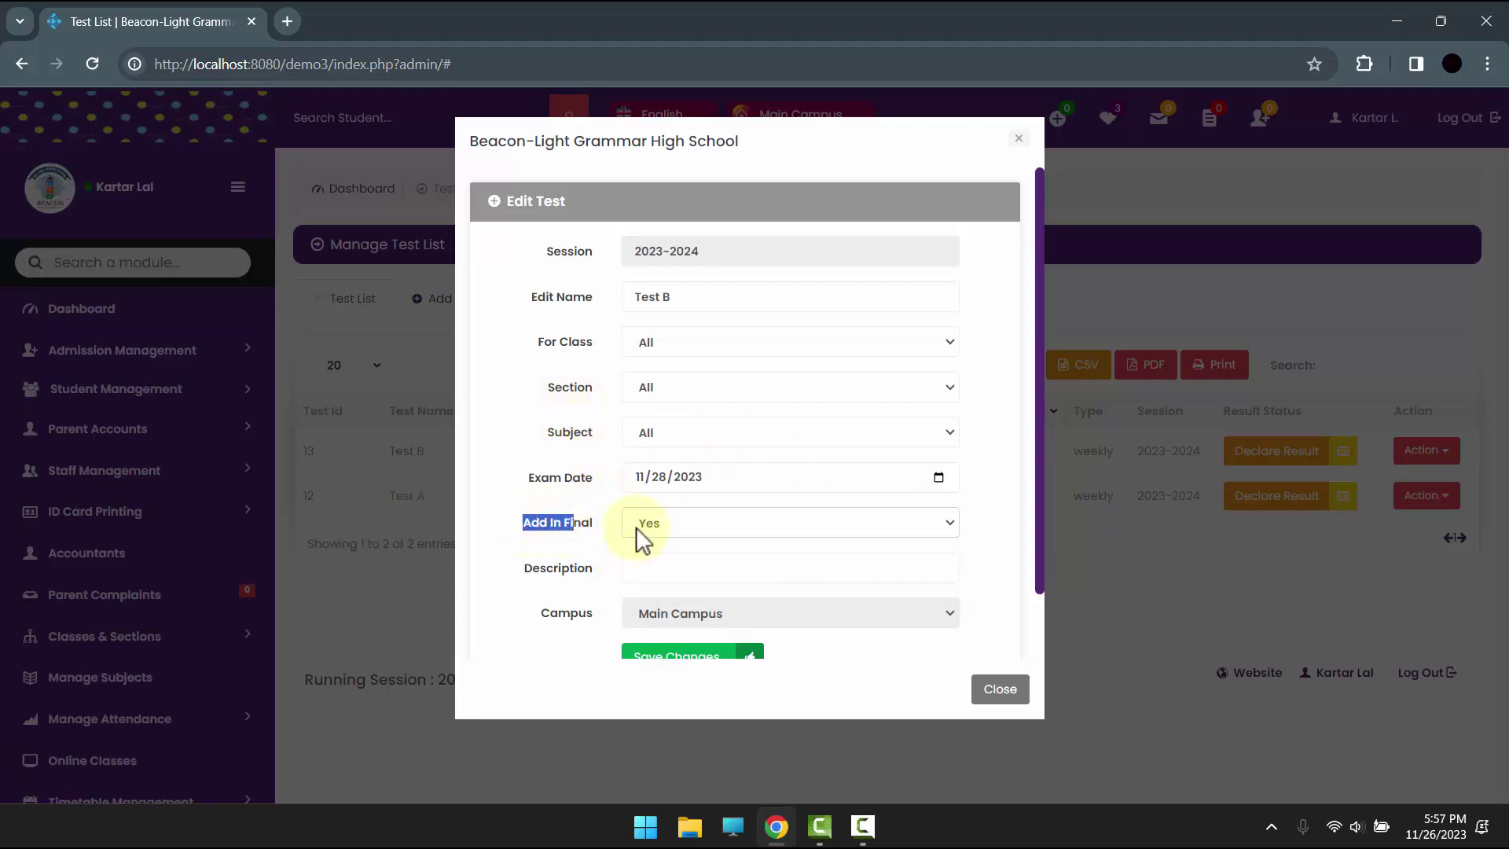
scroll(633, 521, down, 1)
click(631, 456)
click(640, 475)
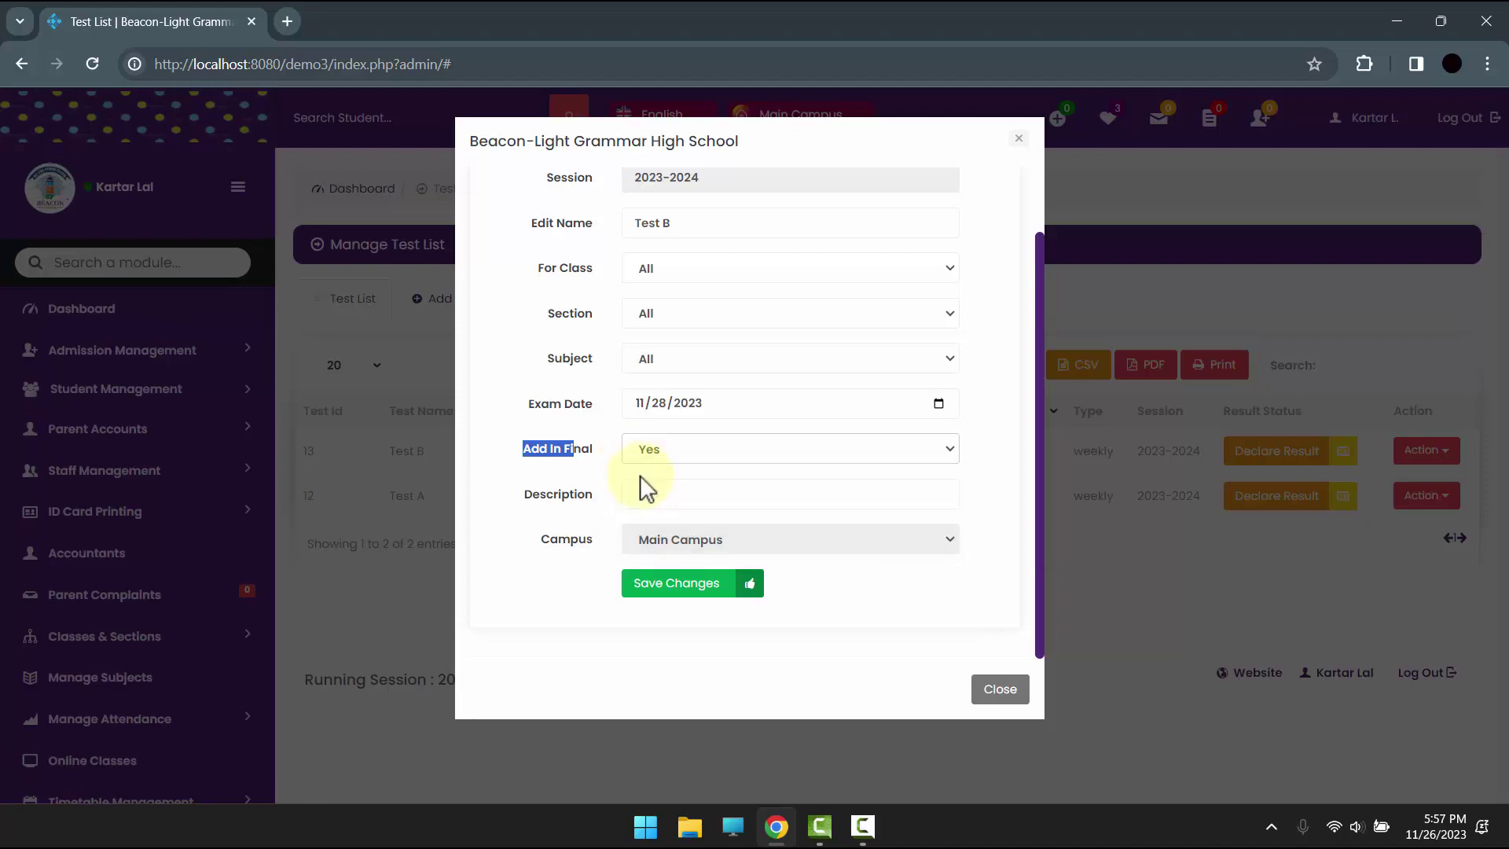
click(996, 689)
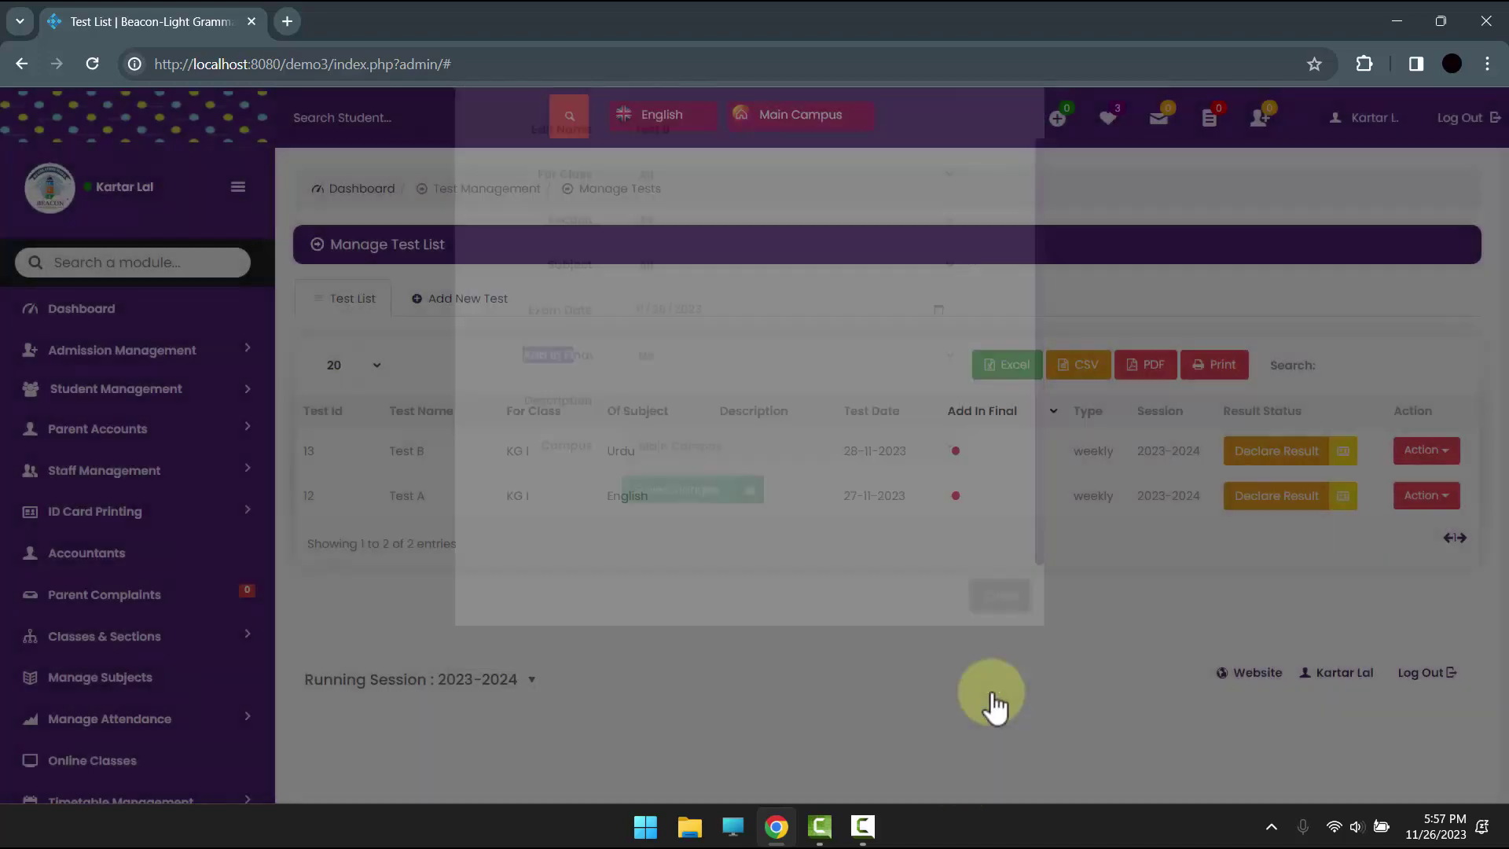
Review Test A and Test B in the list and open the grade assignment page for a particular test.
drag(893, 450, 744, 464)
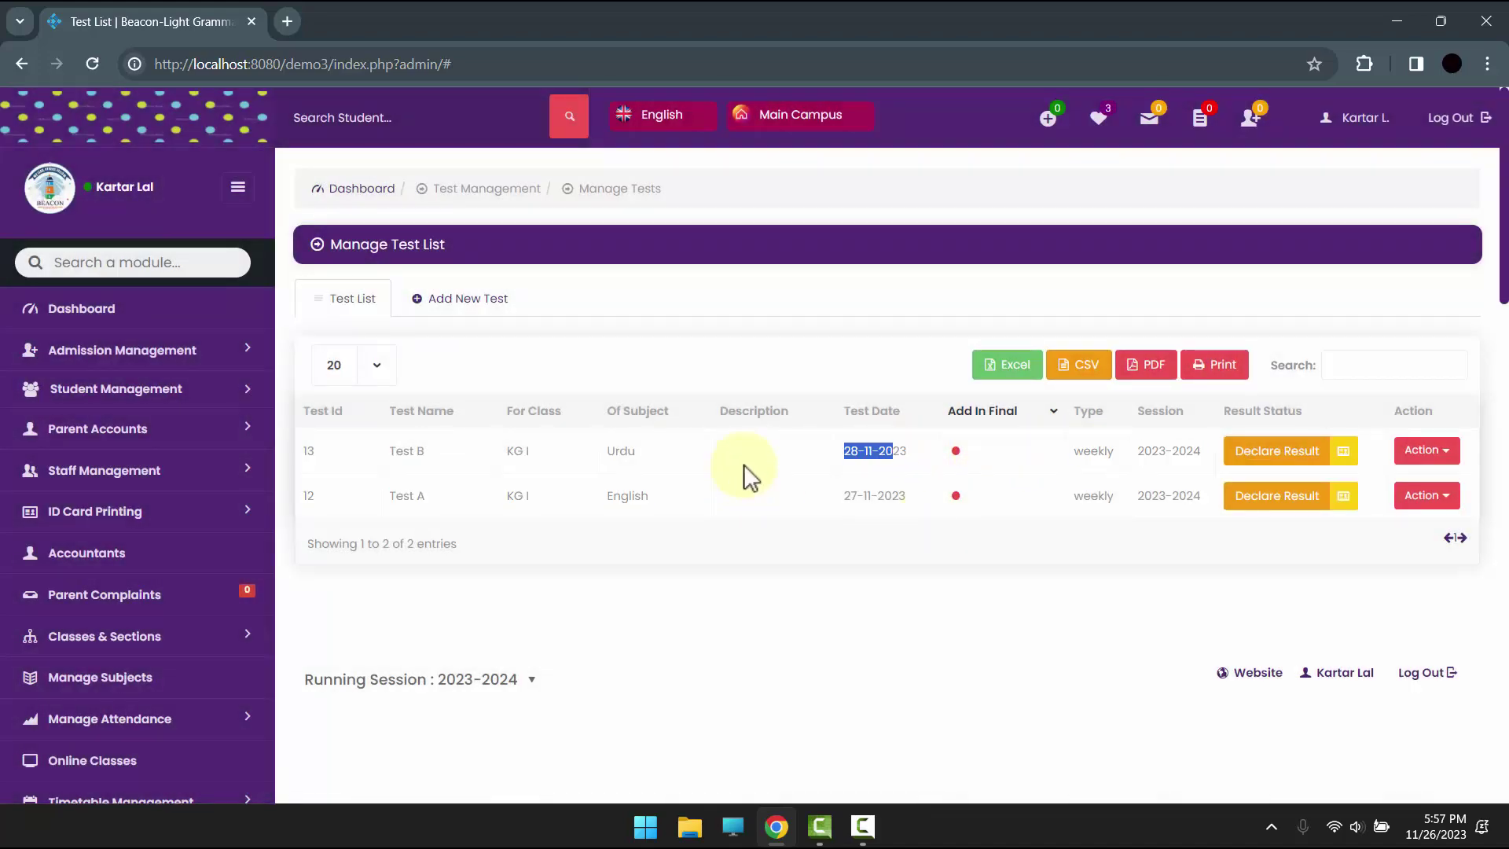
click(743, 464)
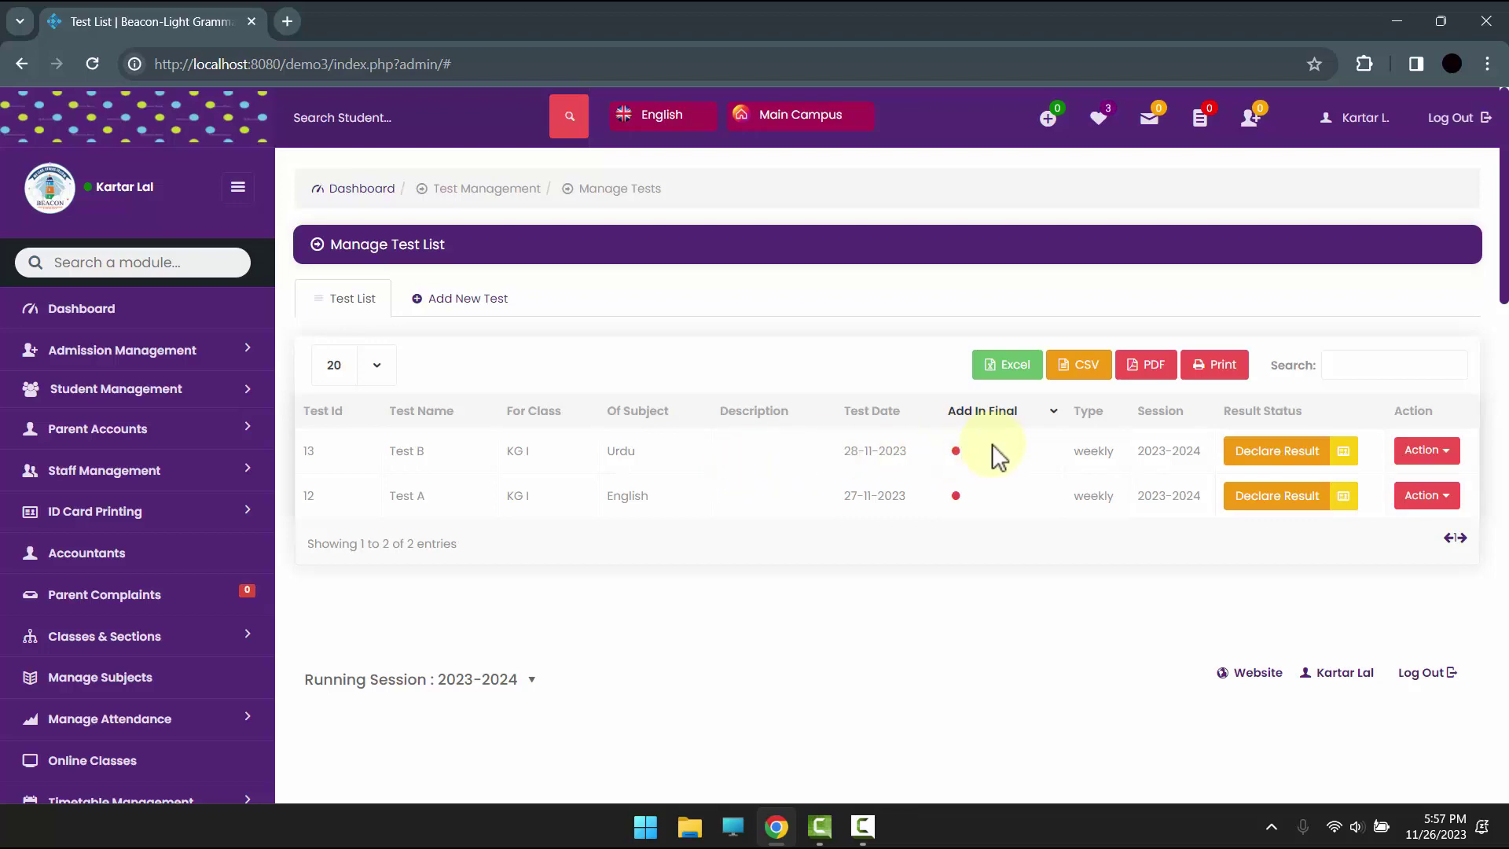
scroll(428, 482, down, 7)
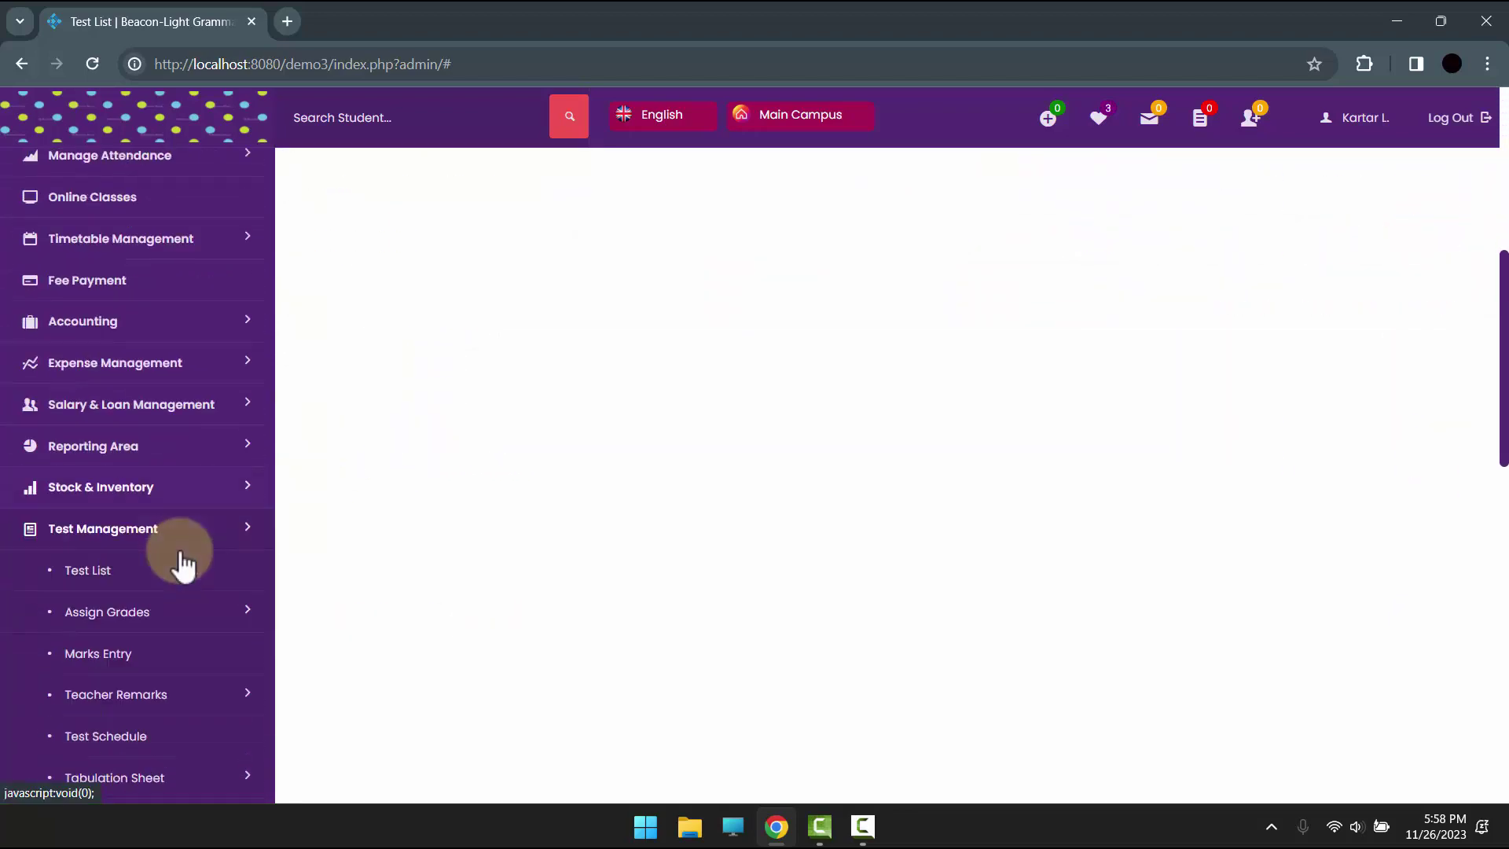
scroll(182, 565, down, 2)
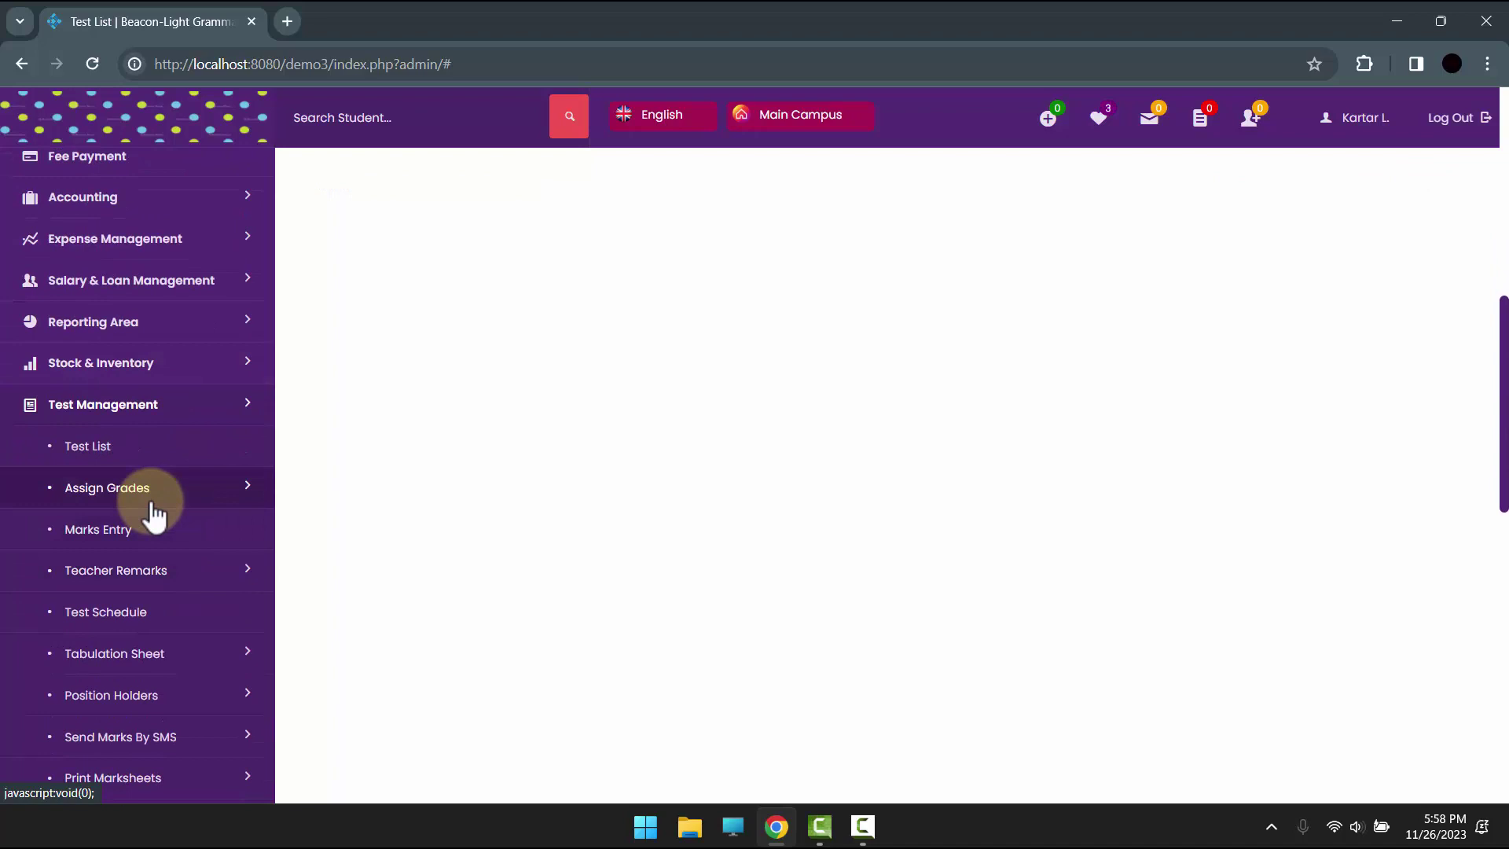
click(154, 507)
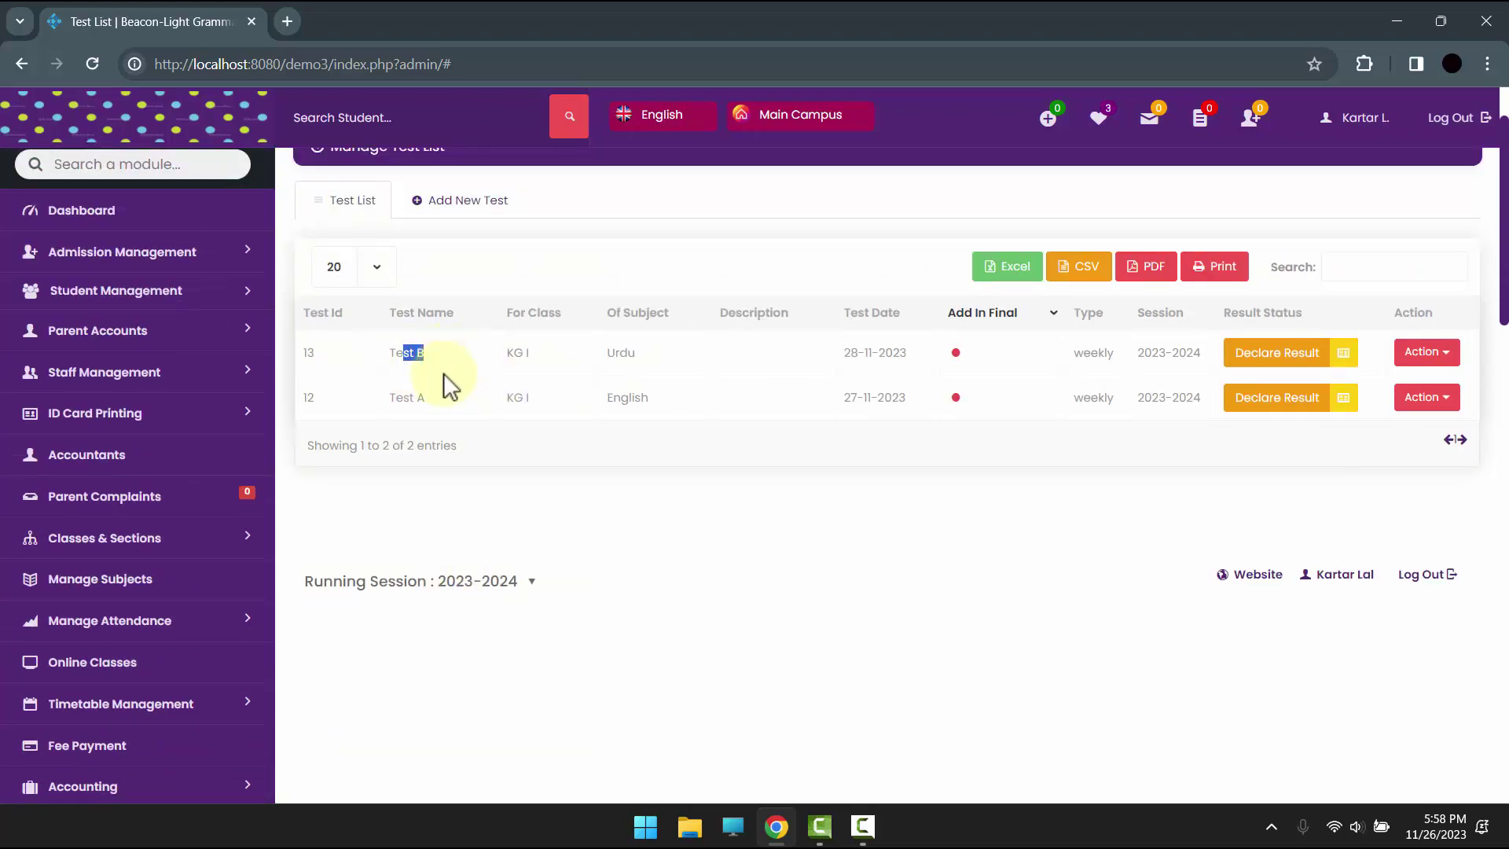
drag(420, 397, 431, 398)
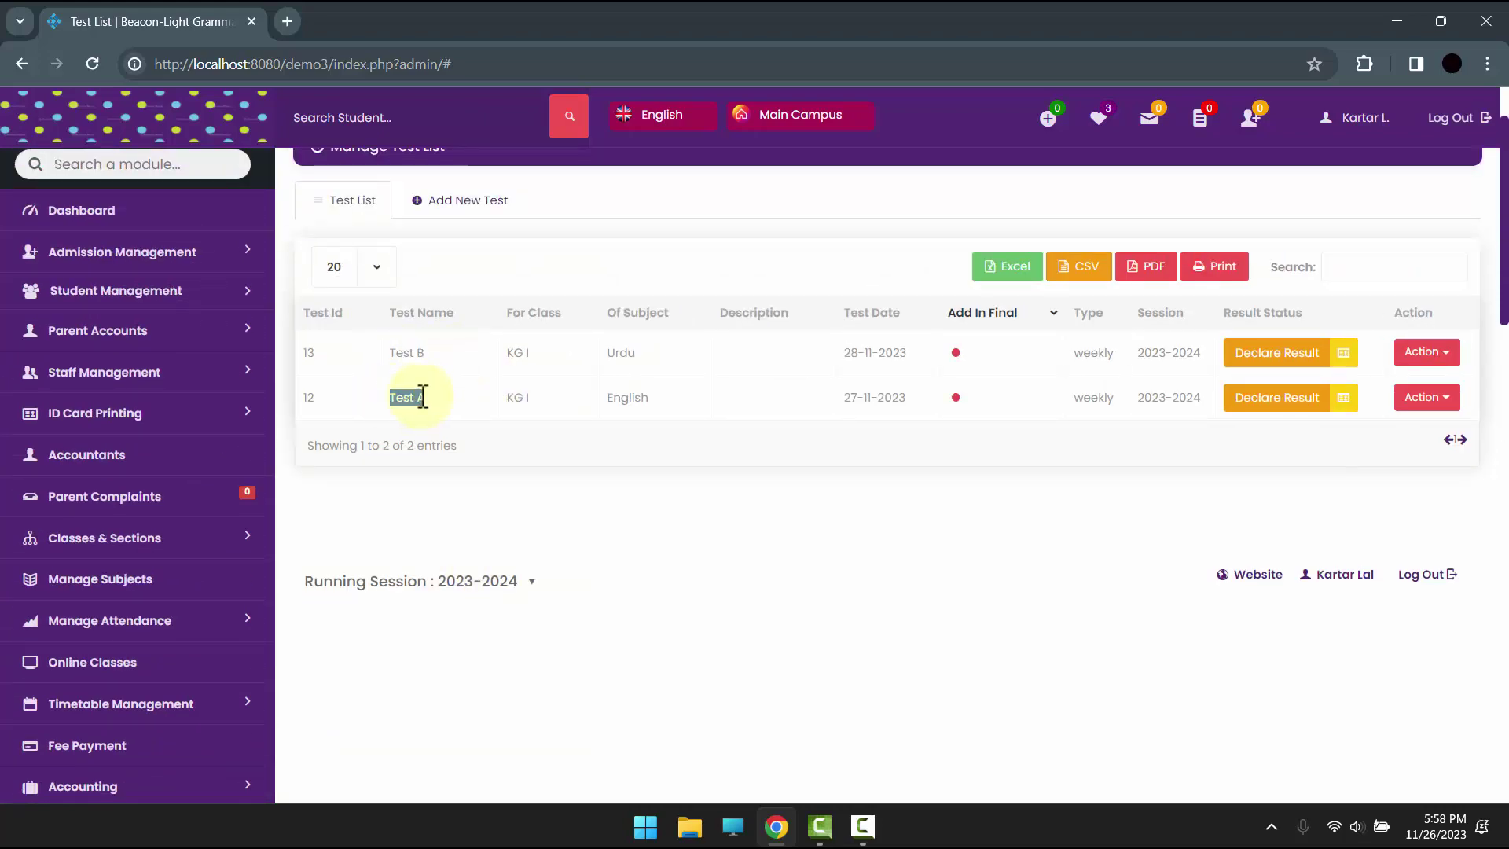
drag(452, 275, 468, 307)
drag(390, 353, 426, 353)
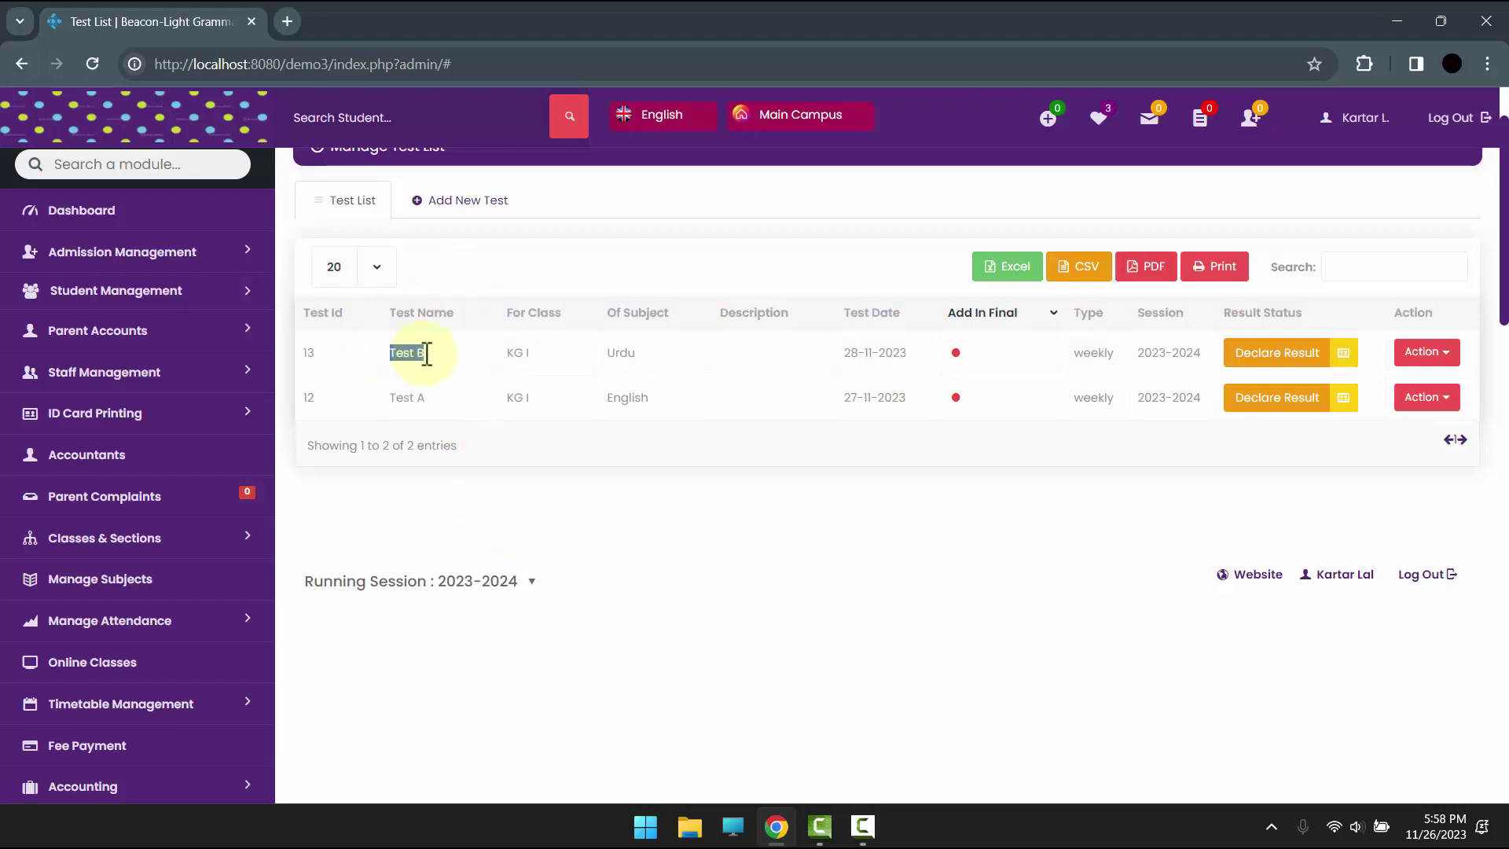
scroll(393, 370, down, 7)
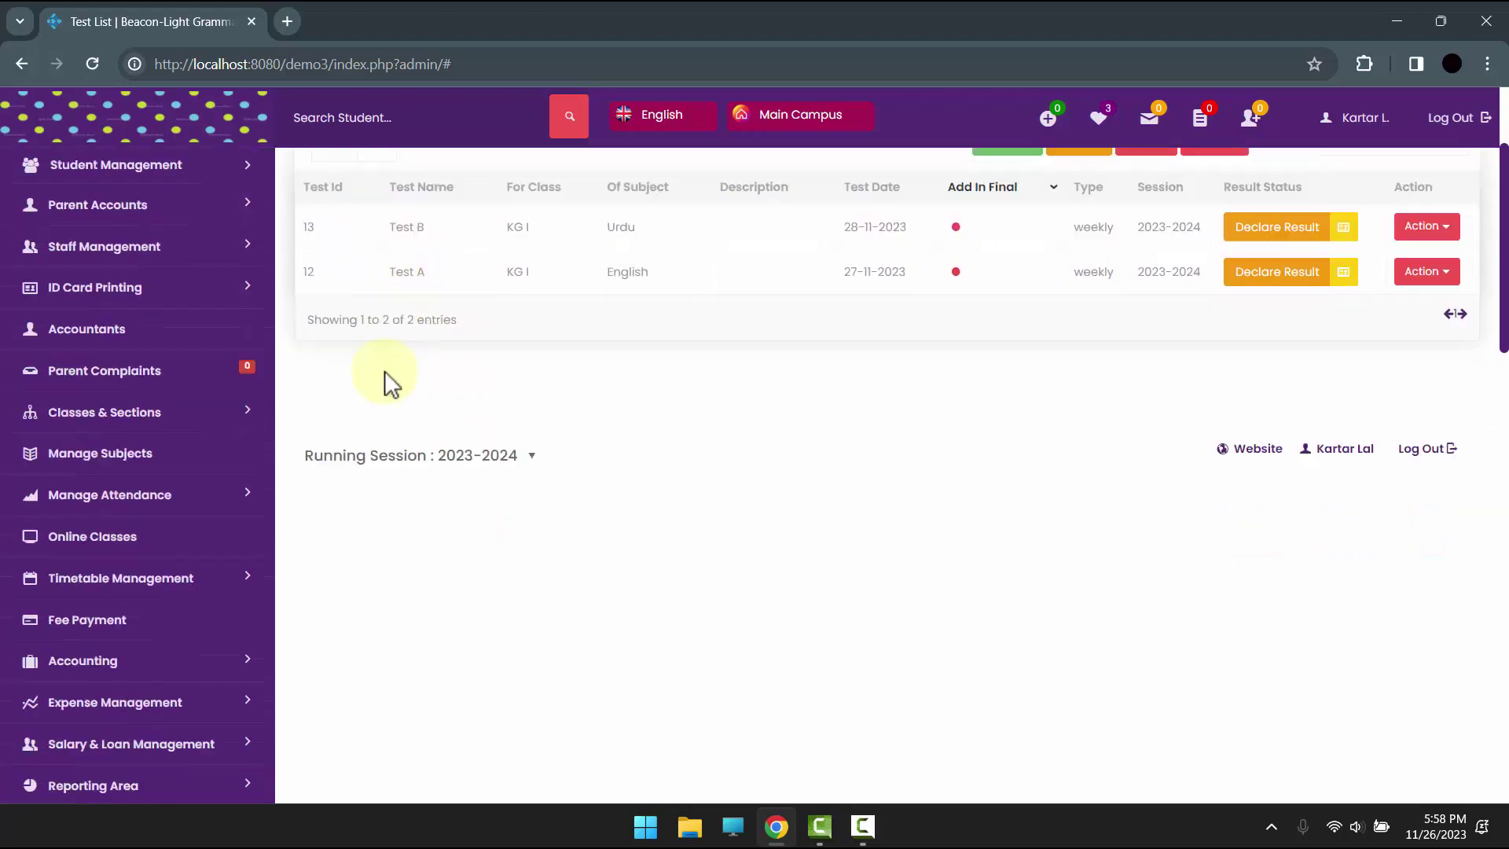
click(194, 534)
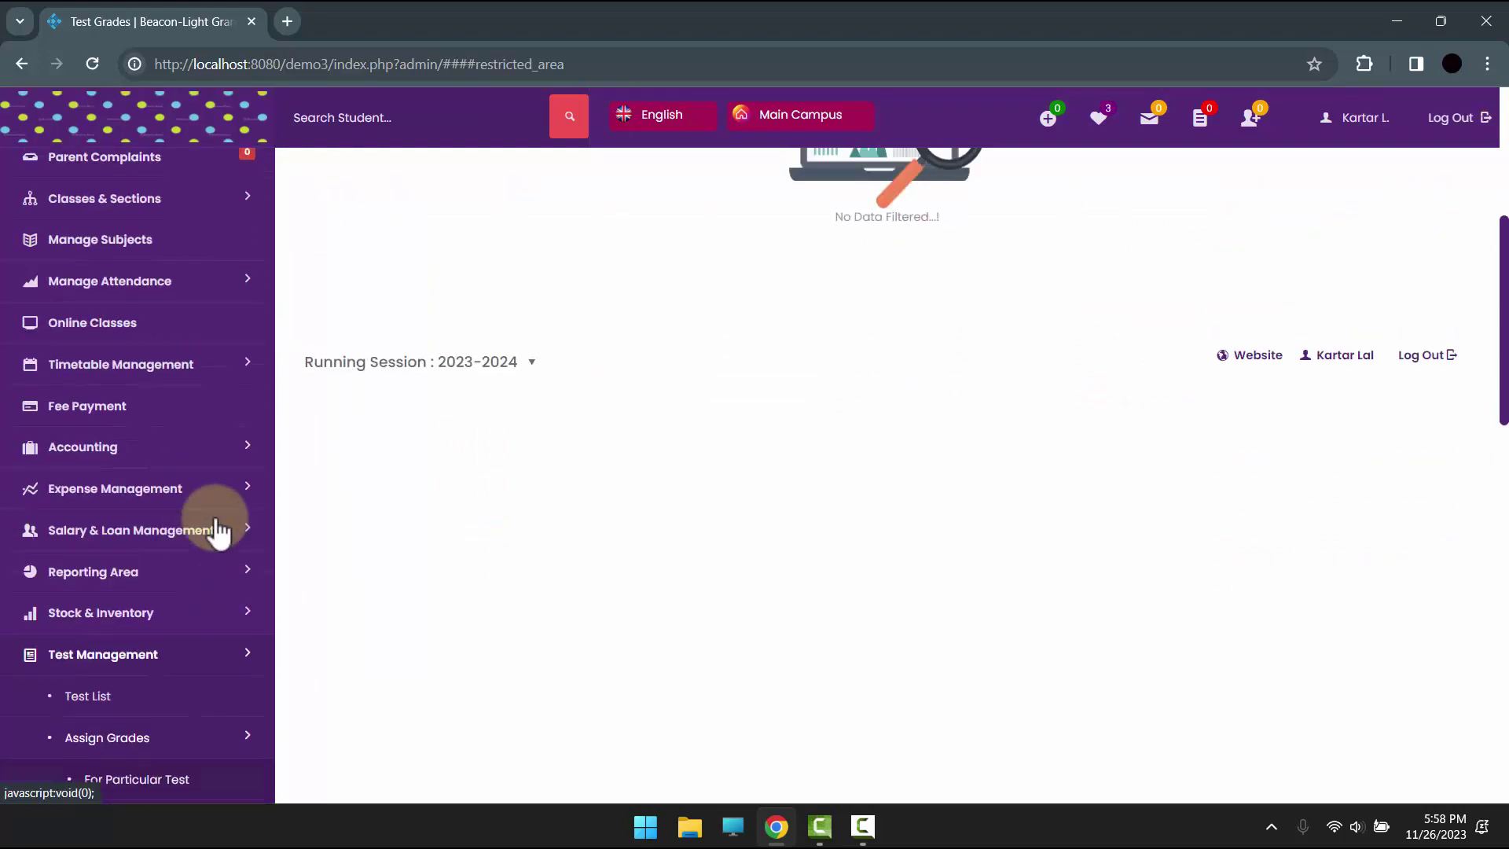
Choose class KG I, section A and subject English as the filter for the test grades.
click(612, 318)
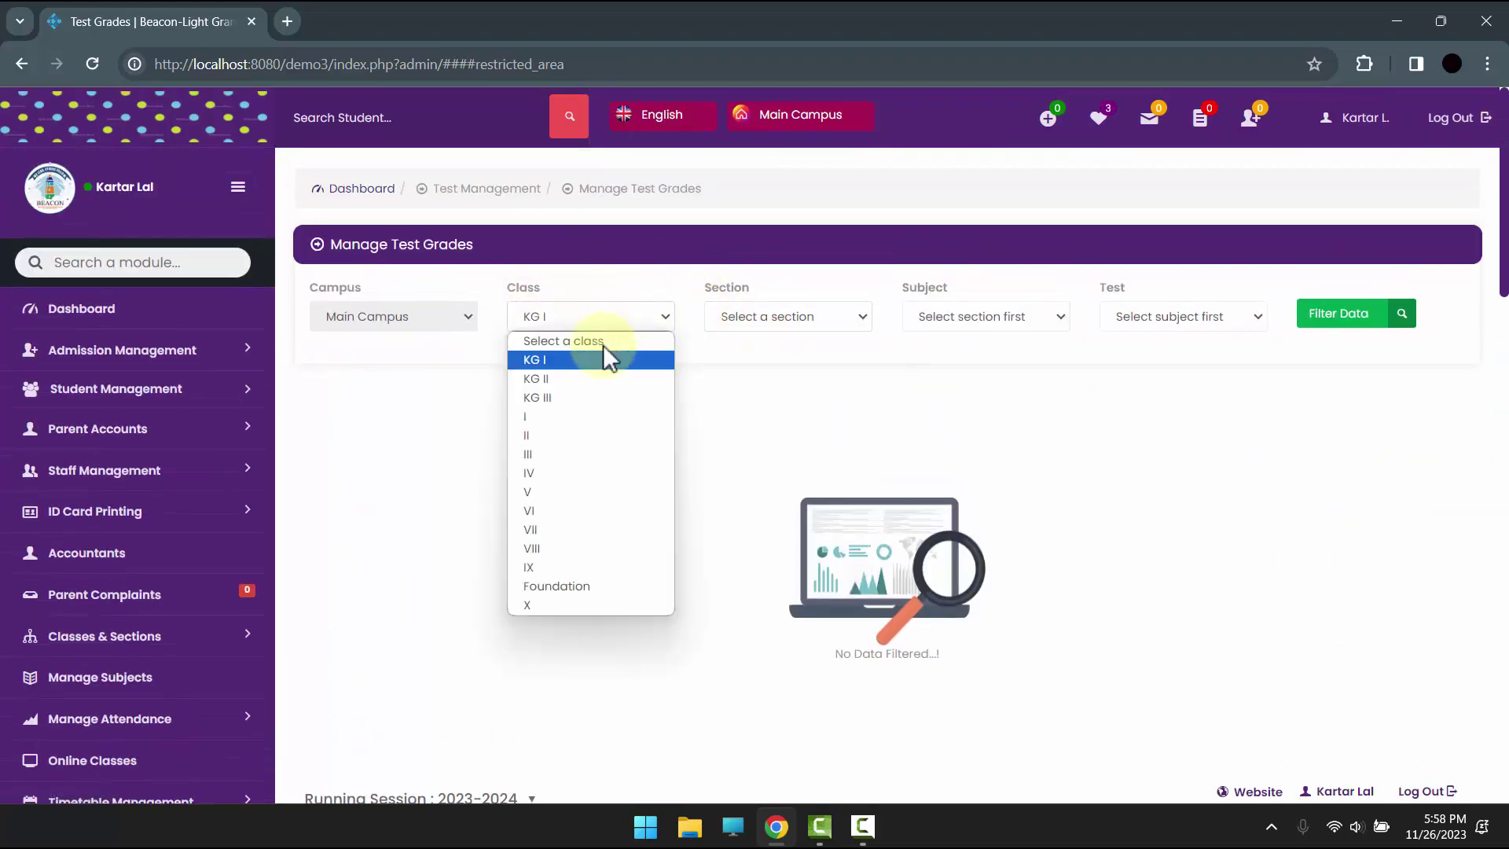
click(586, 366)
click(756, 316)
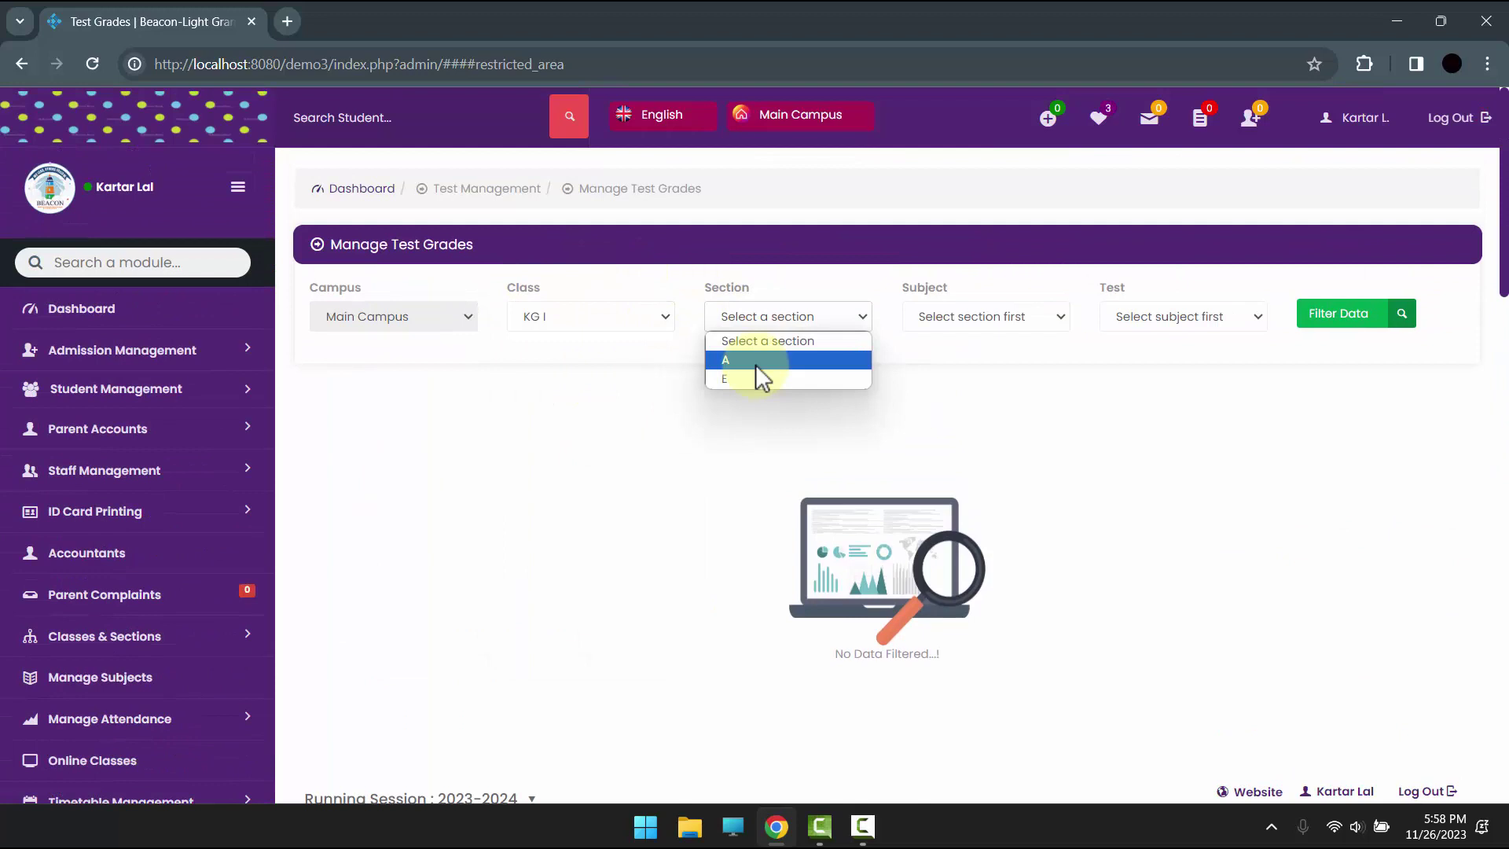
click(756, 363)
click(968, 315)
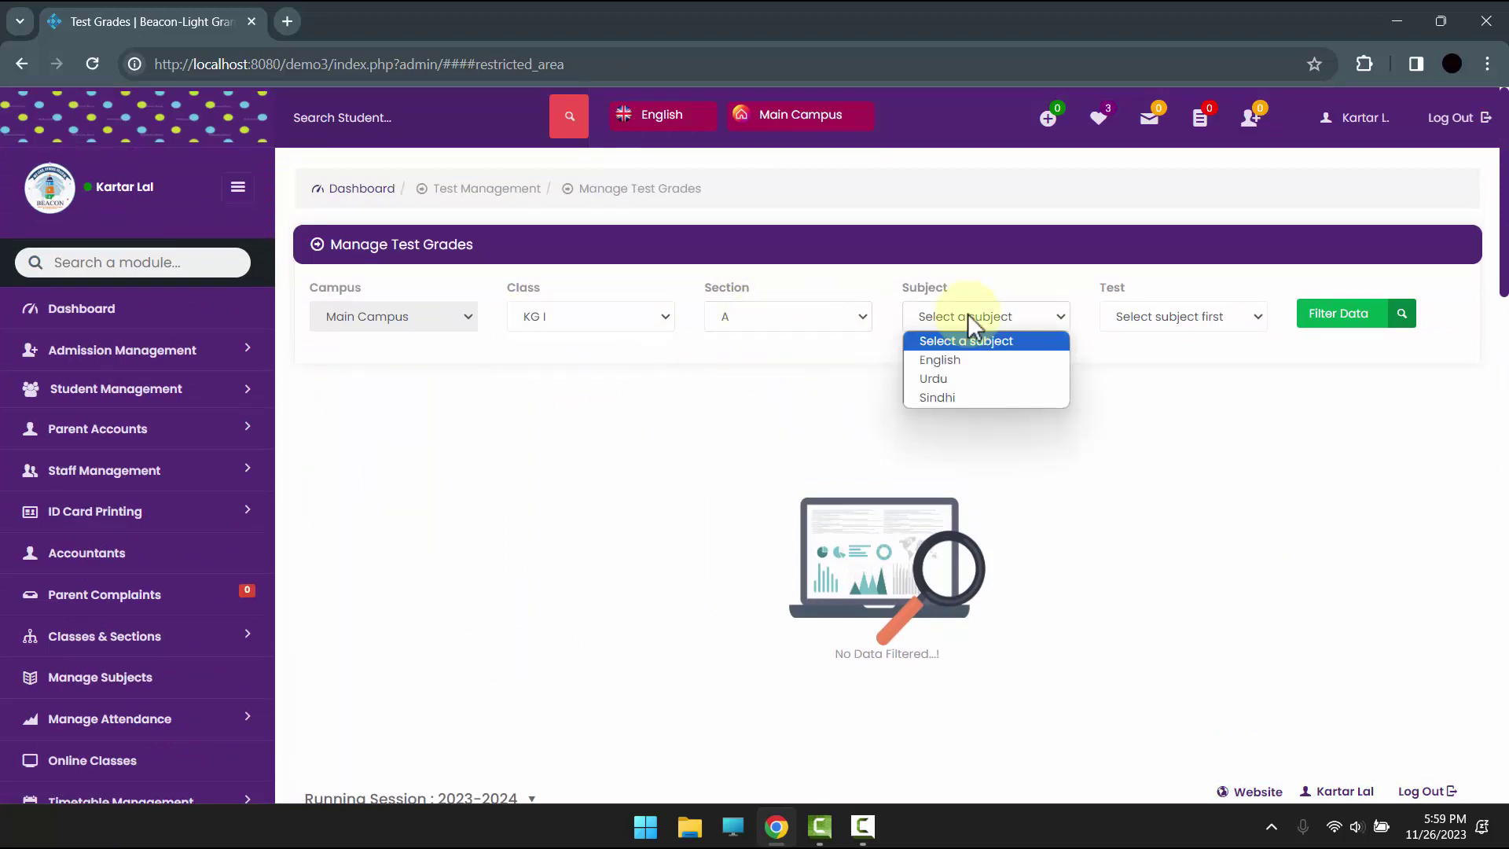
click(962, 359)
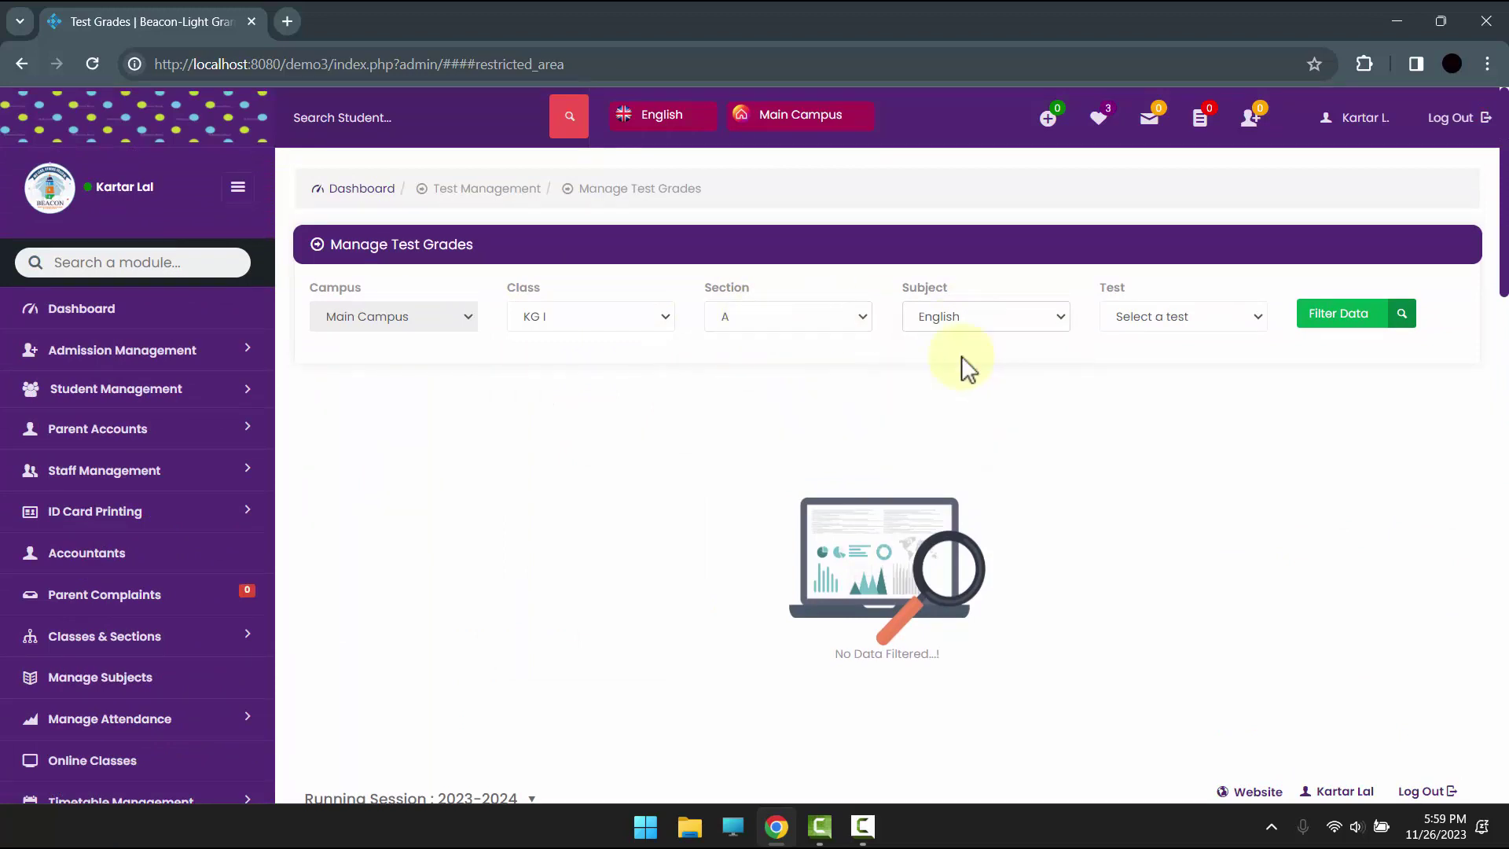
Select Test A (weekly) as the test and filter the grade data.
click(1214, 313)
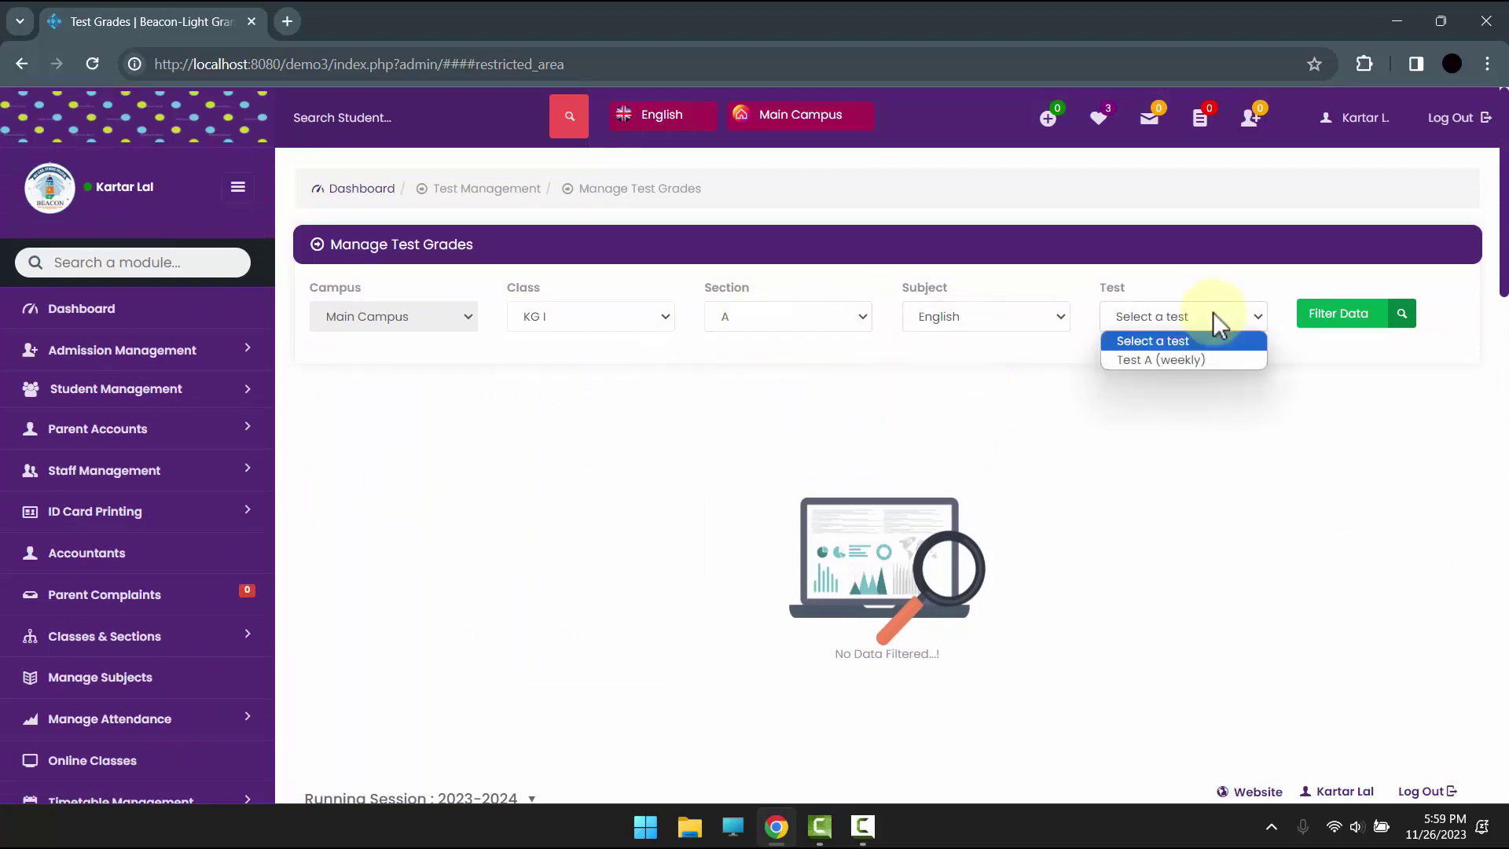
click(1190, 363)
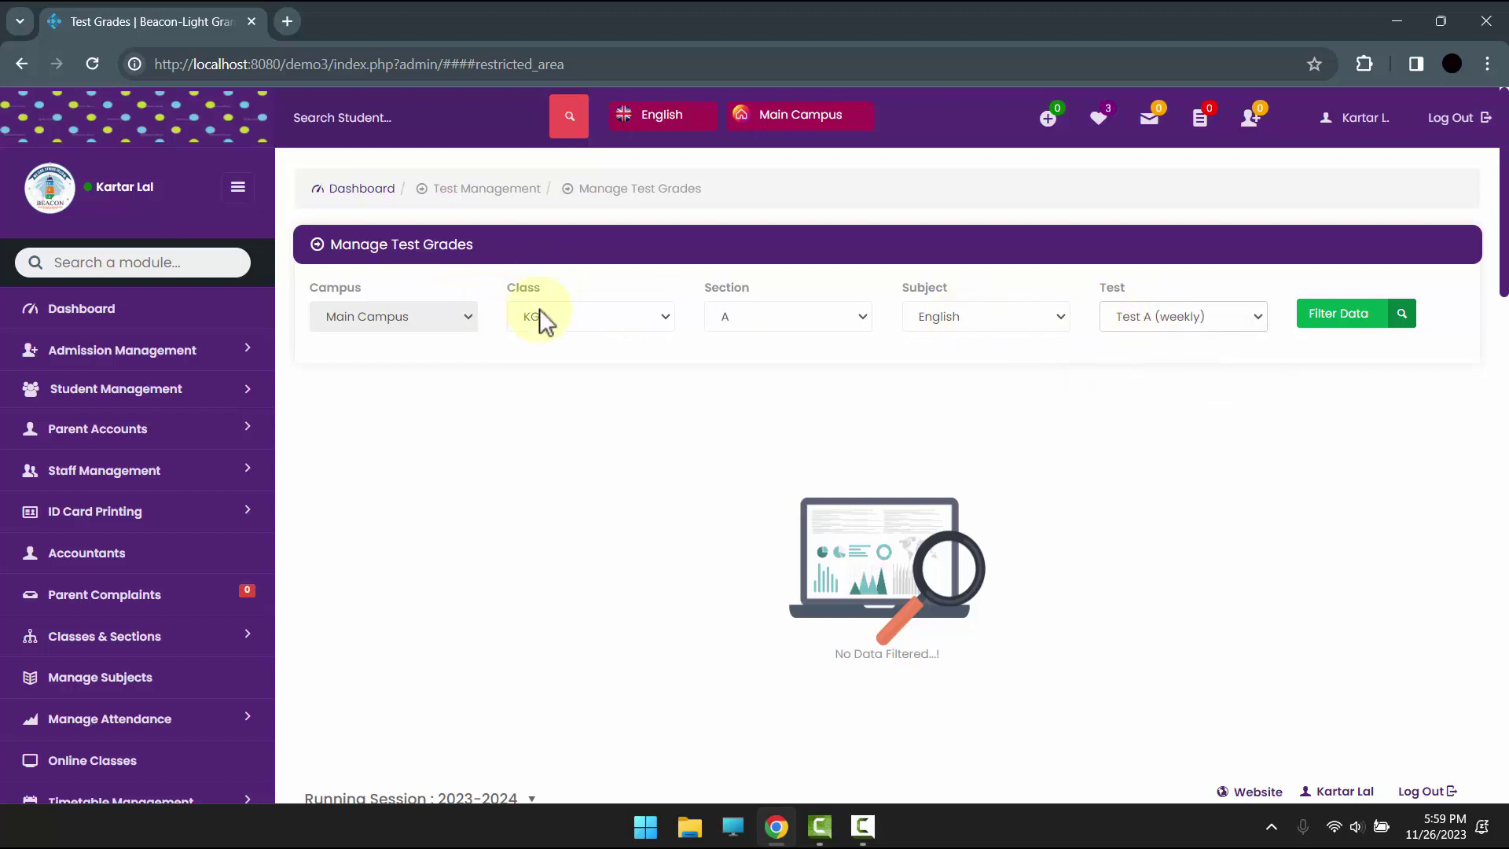
click(1342, 338)
scroll(1219, 543, down, 3)
scroll(1203, 545, up, 3)
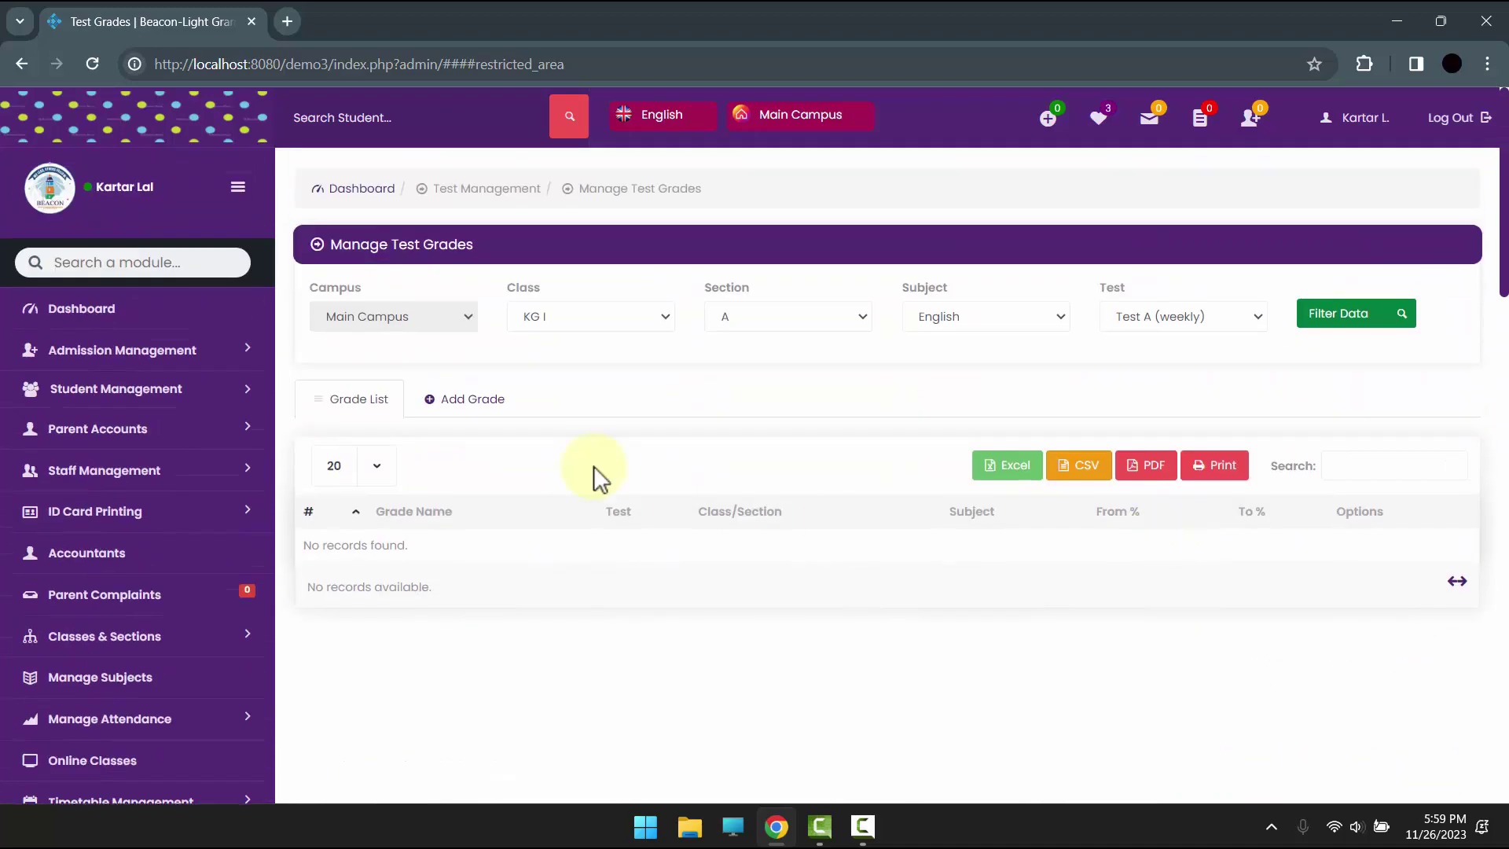
Start a new grade for Test A and name it A+.
click(456, 407)
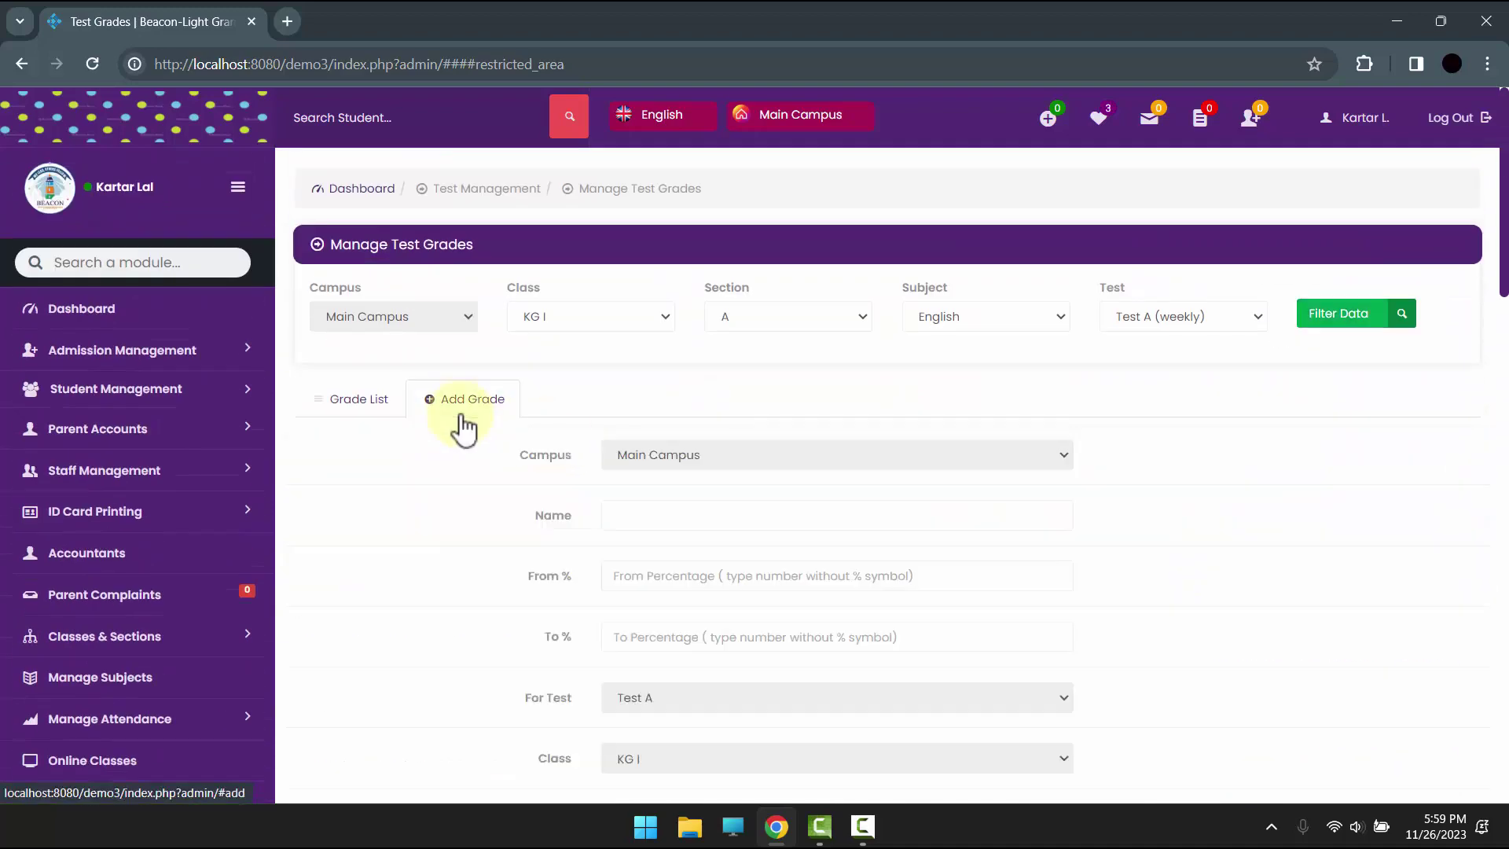
click(687, 512)
text(A)
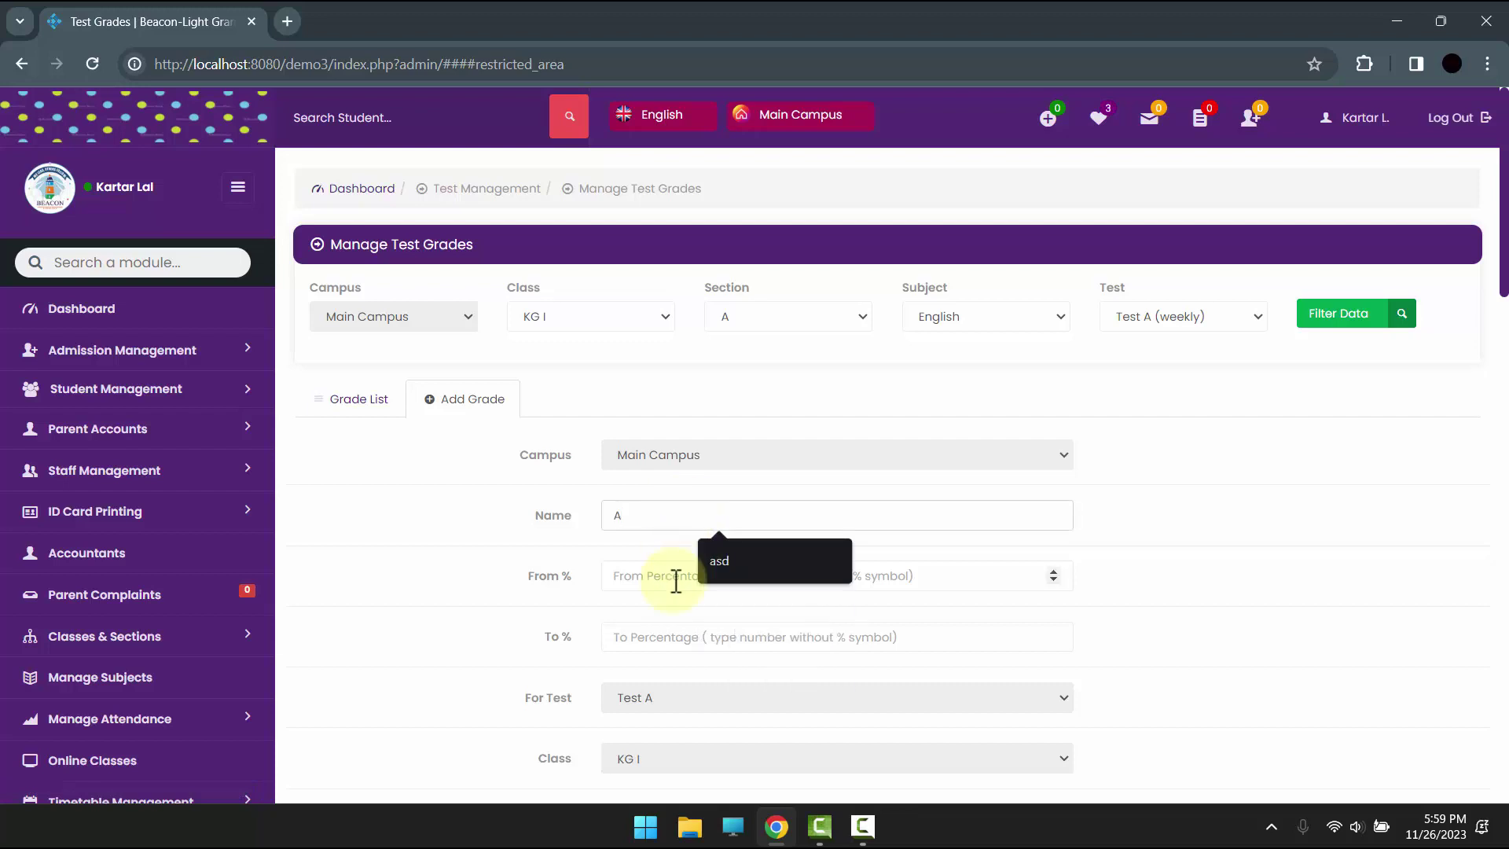
drag(643, 575, 541, 573)
click(618, 572)
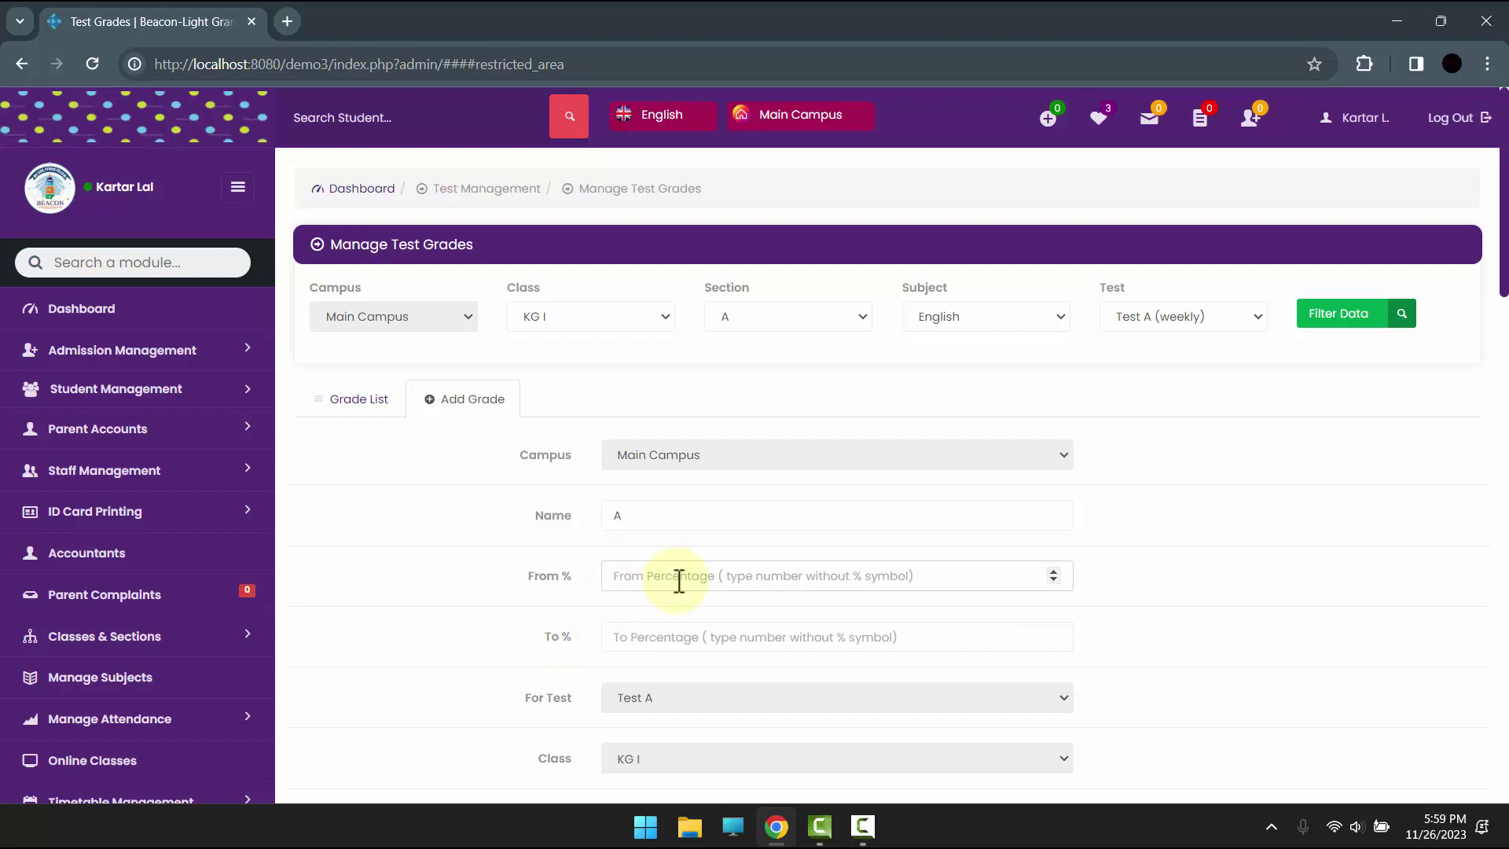
click(617, 511)
text(A)
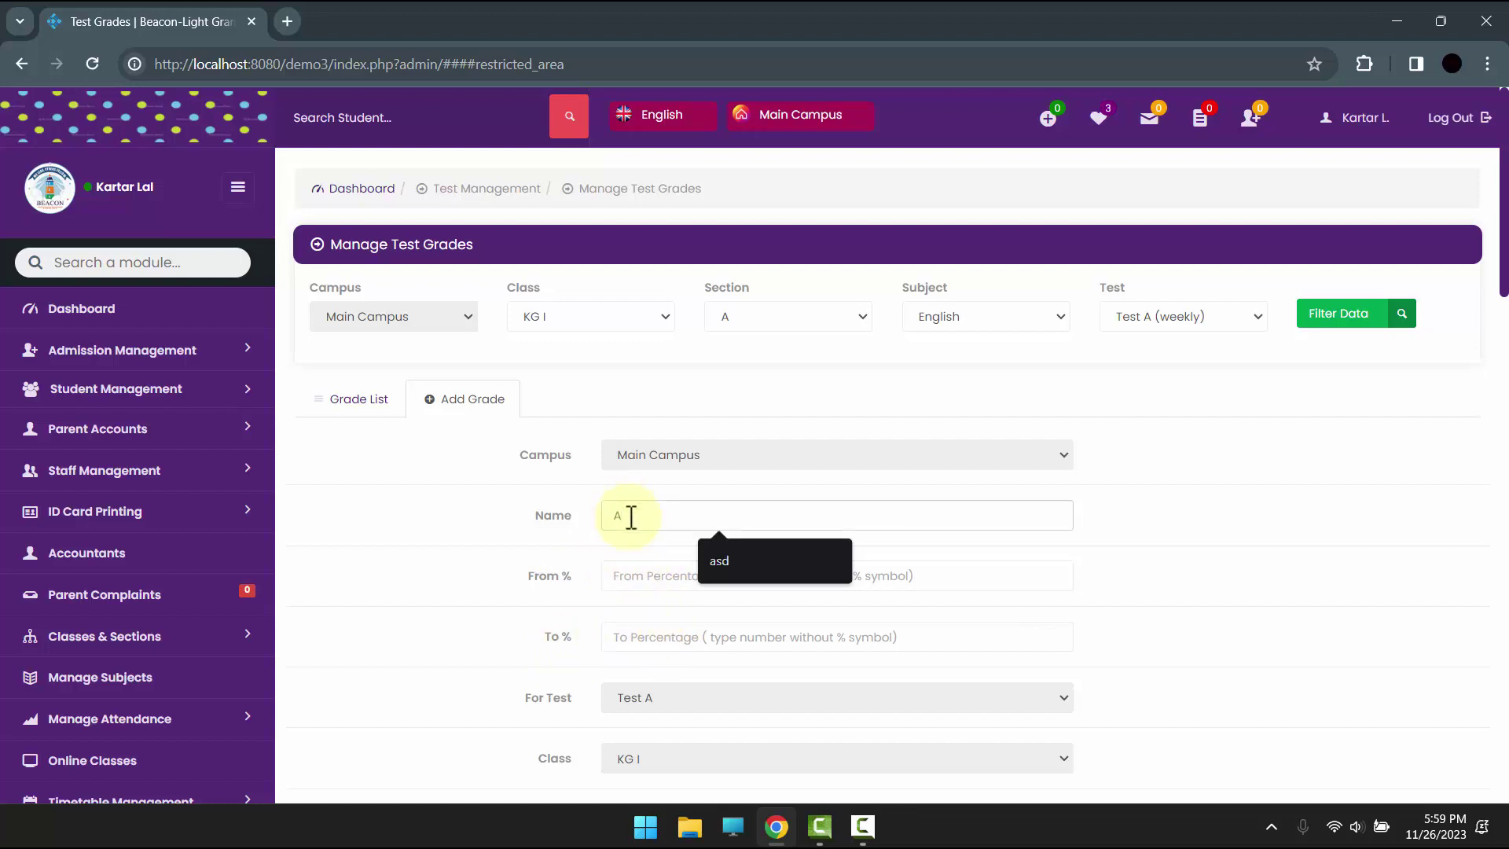
text(+)
Set the A+ grade's range from 90 to 100 percent and add the grade.
click(621, 583)
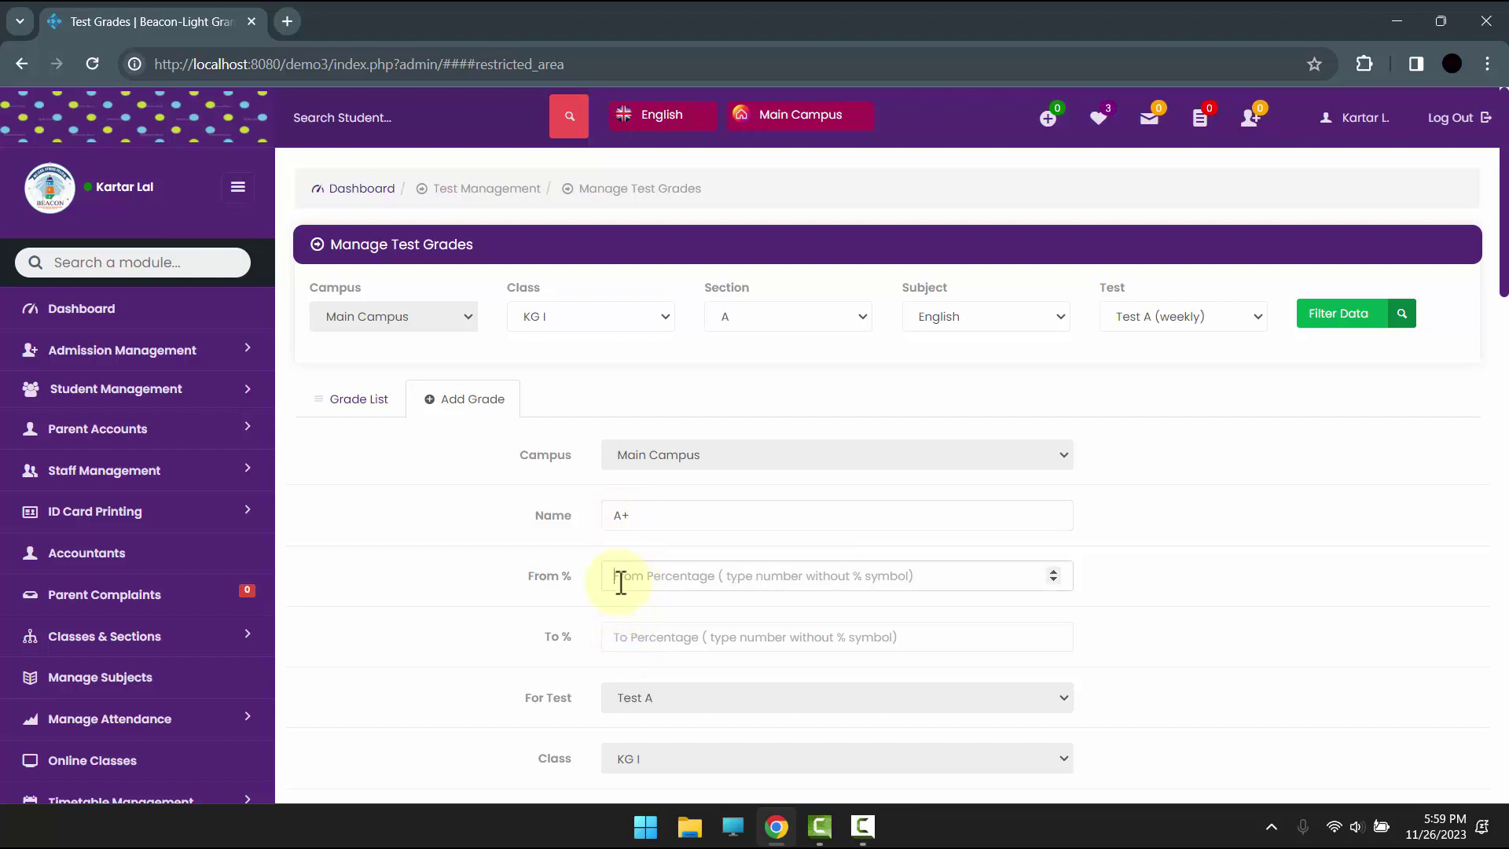
text(90)
click(641, 640)
text(1)
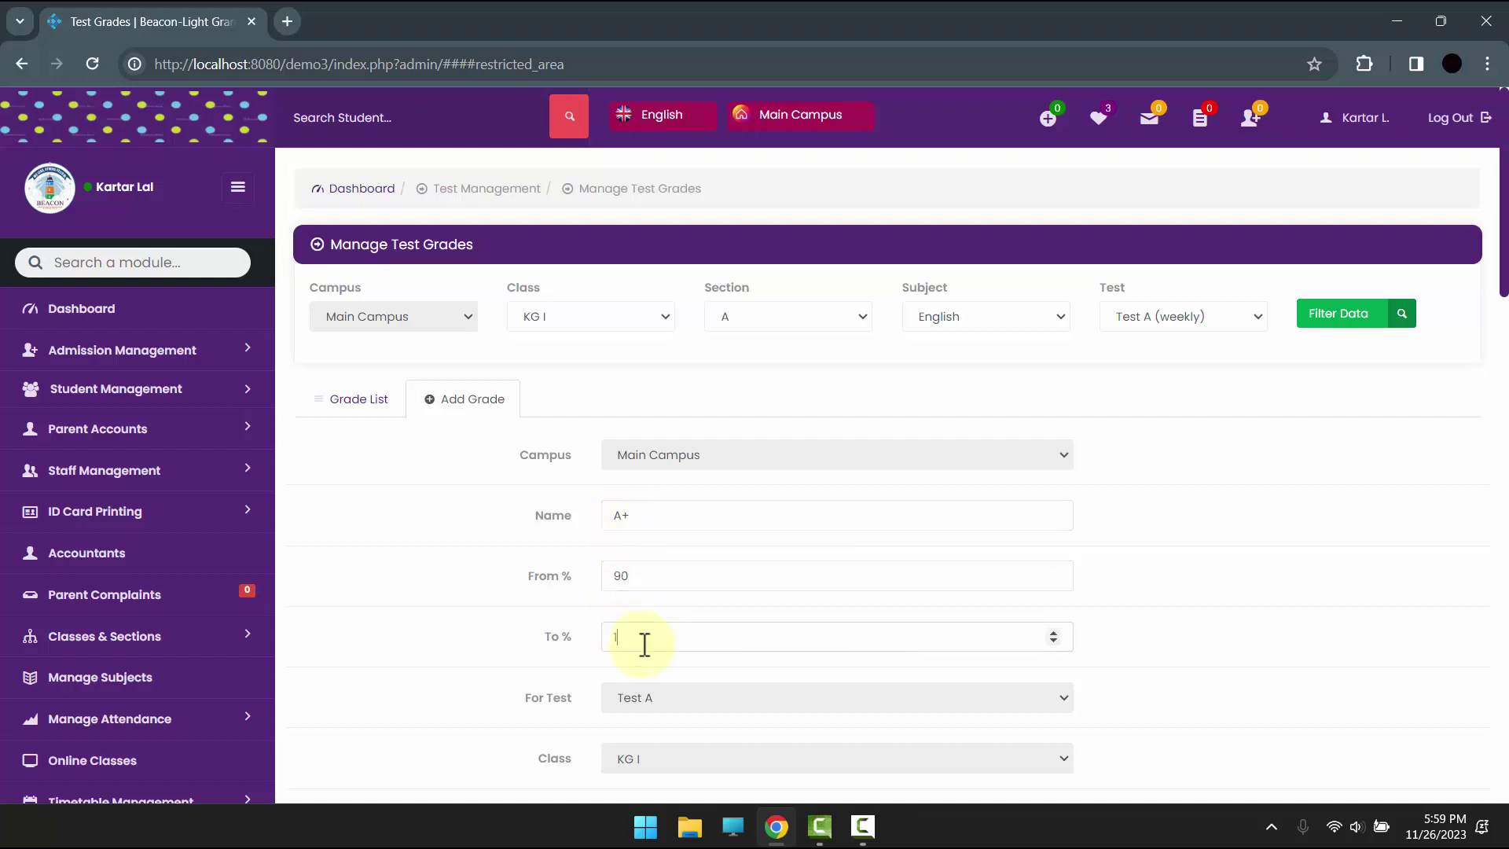
text(00)
drag(629, 525, 583, 527)
scroll(629, 597, down, 4)
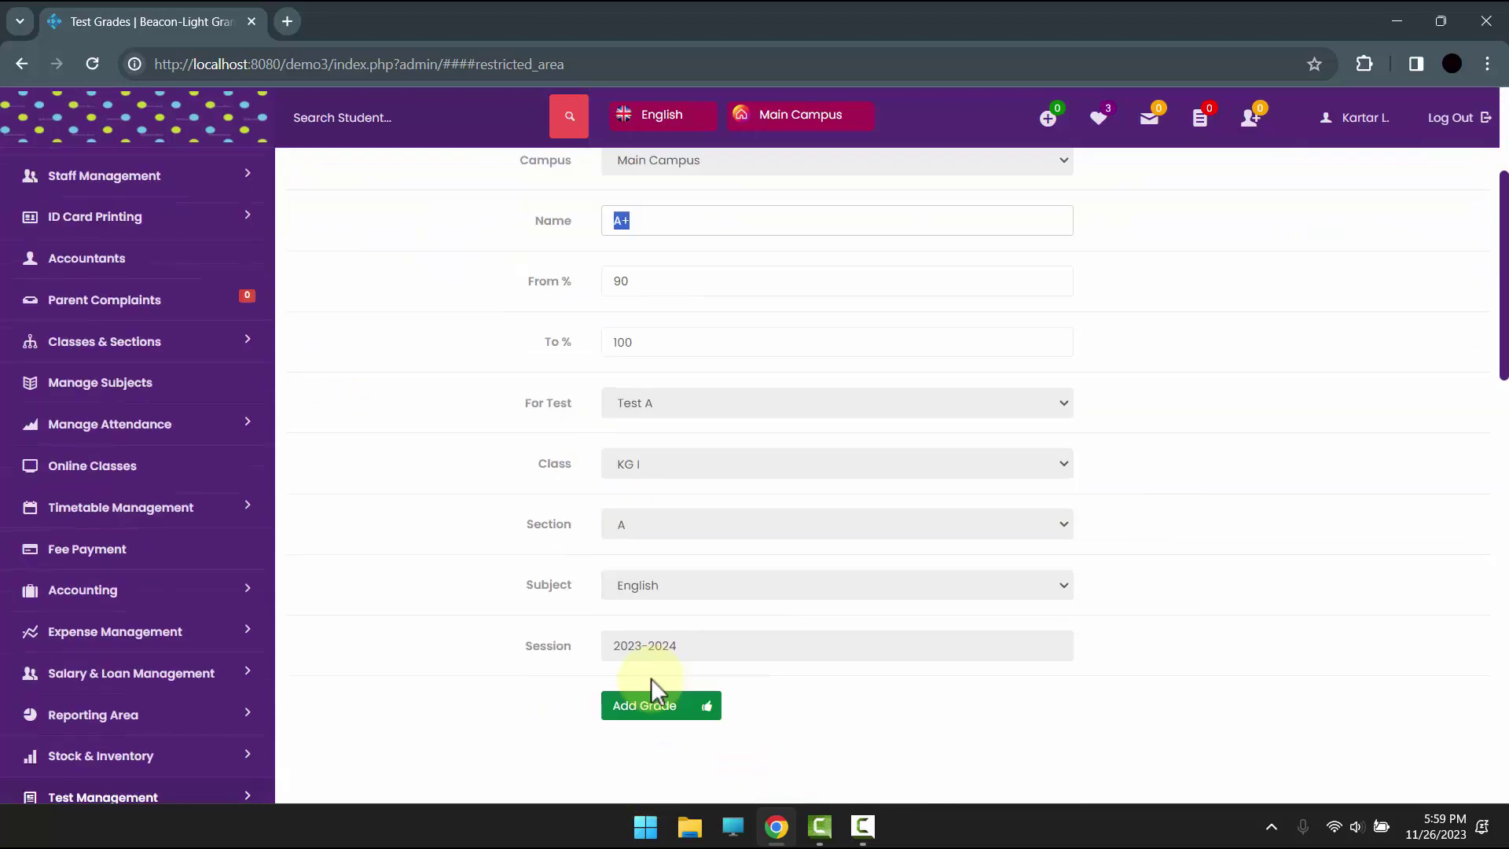
click(657, 706)
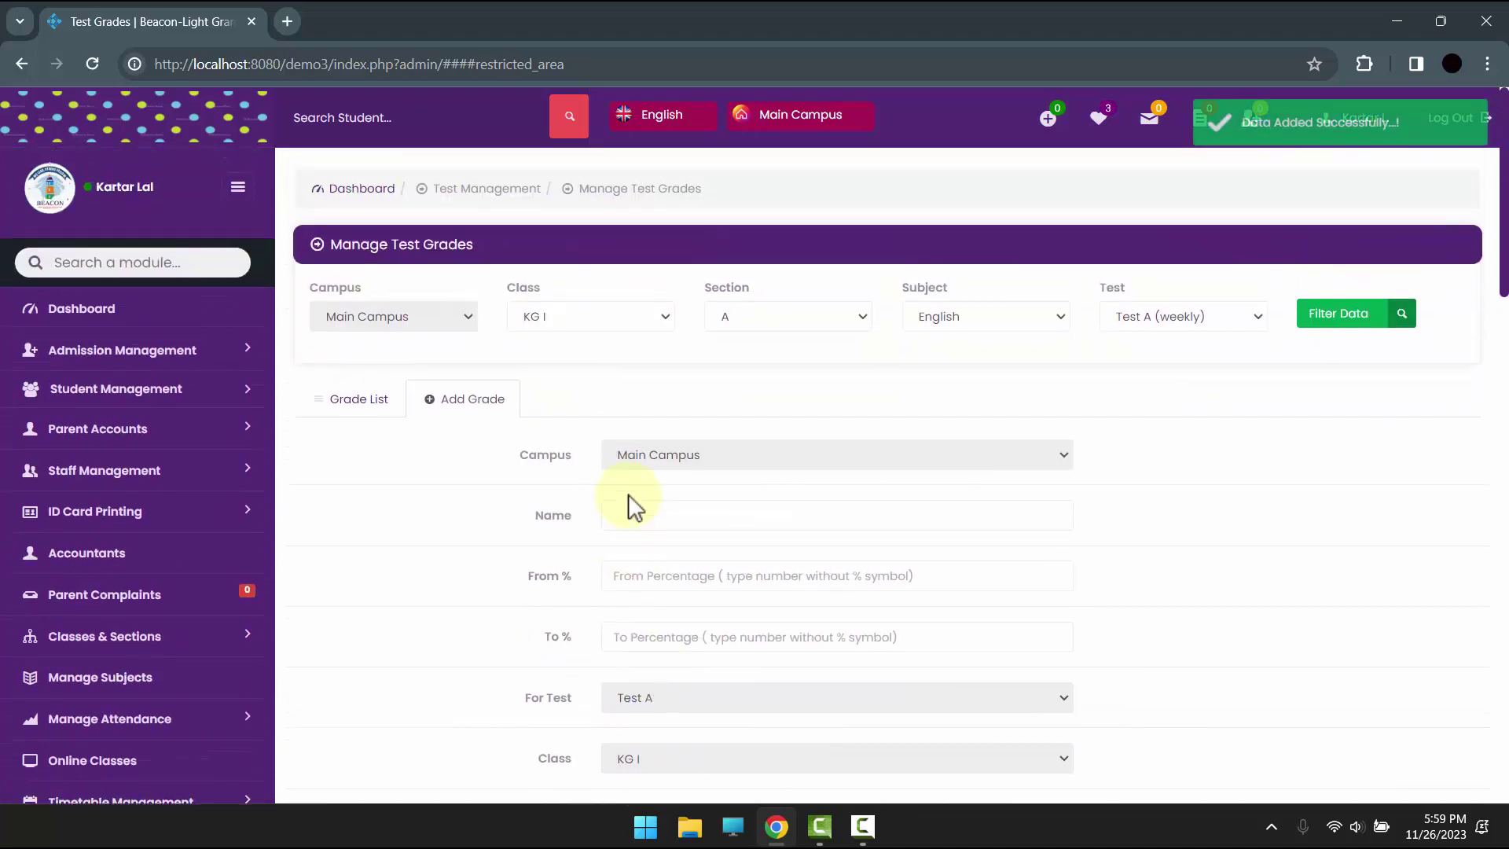
Add a grade named A to Test A with a range from 70 to 90 percent.
click(634, 513)
text(A)
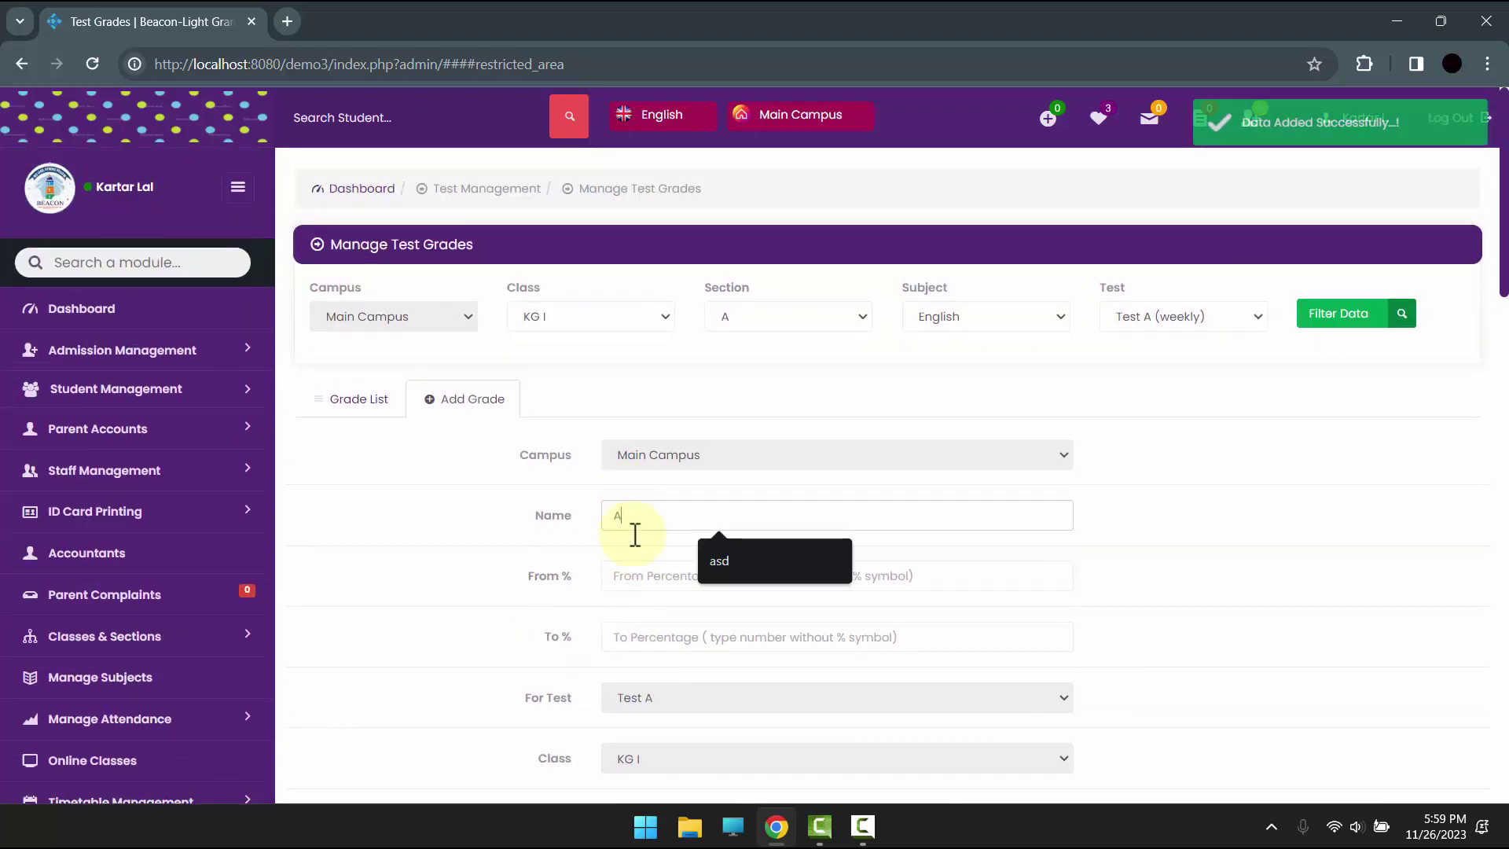
click(637, 592)
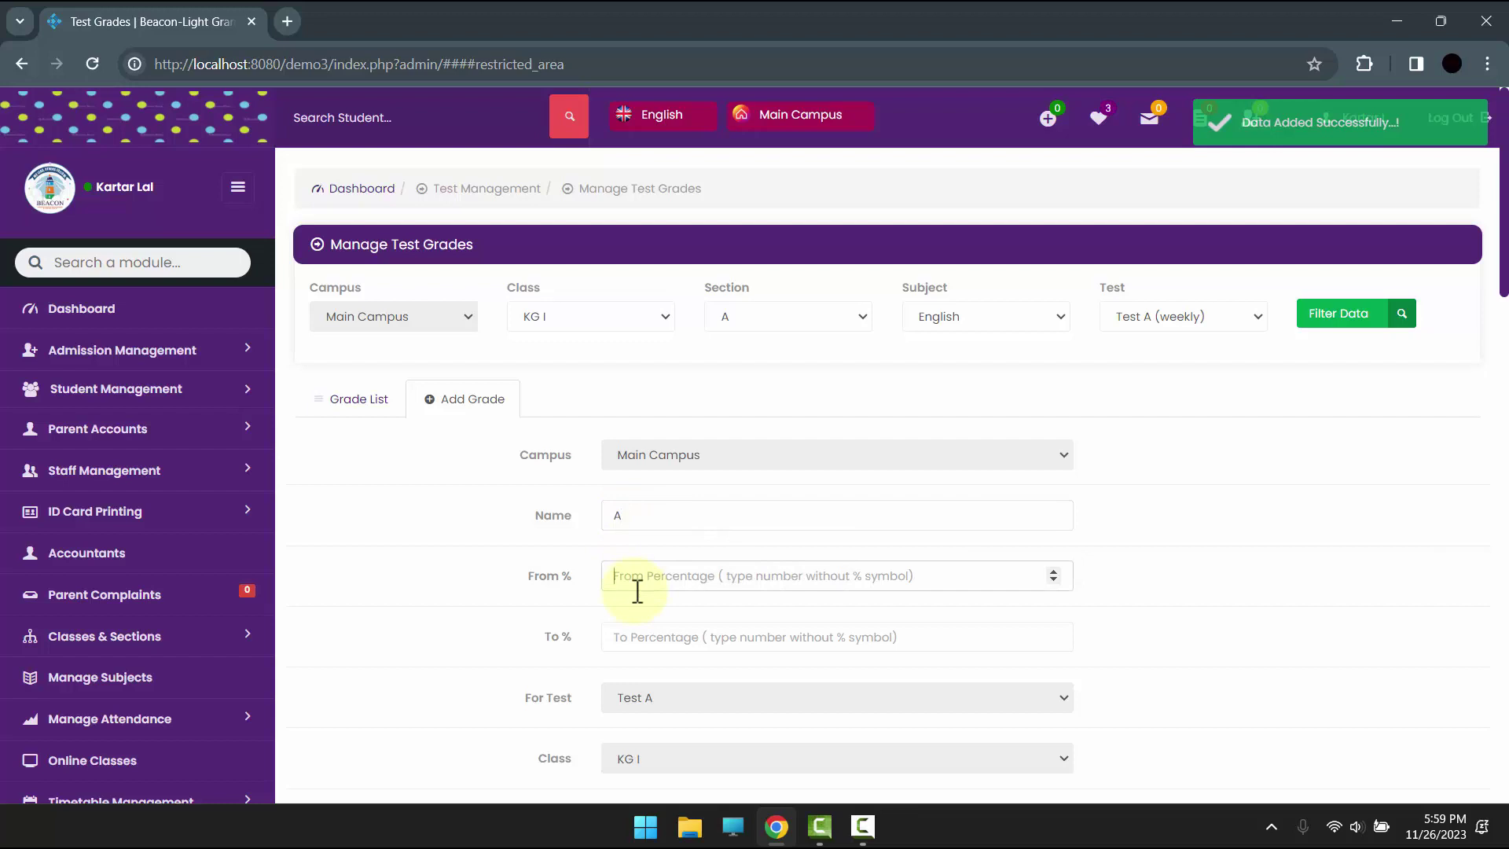
text(70)
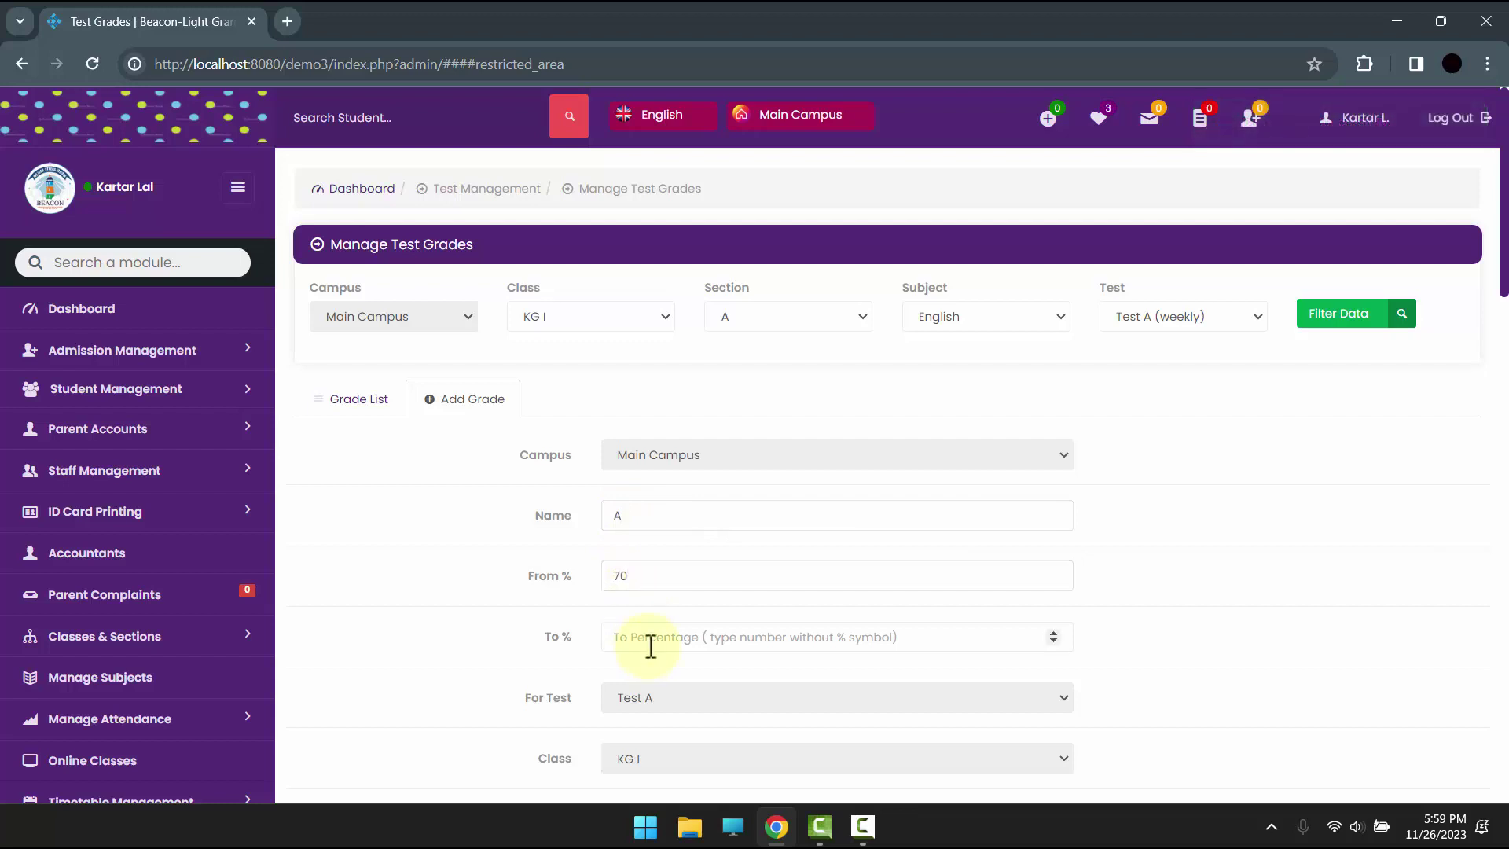
click(651, 647)
text(90)
scroll(660, 644, down, 3)
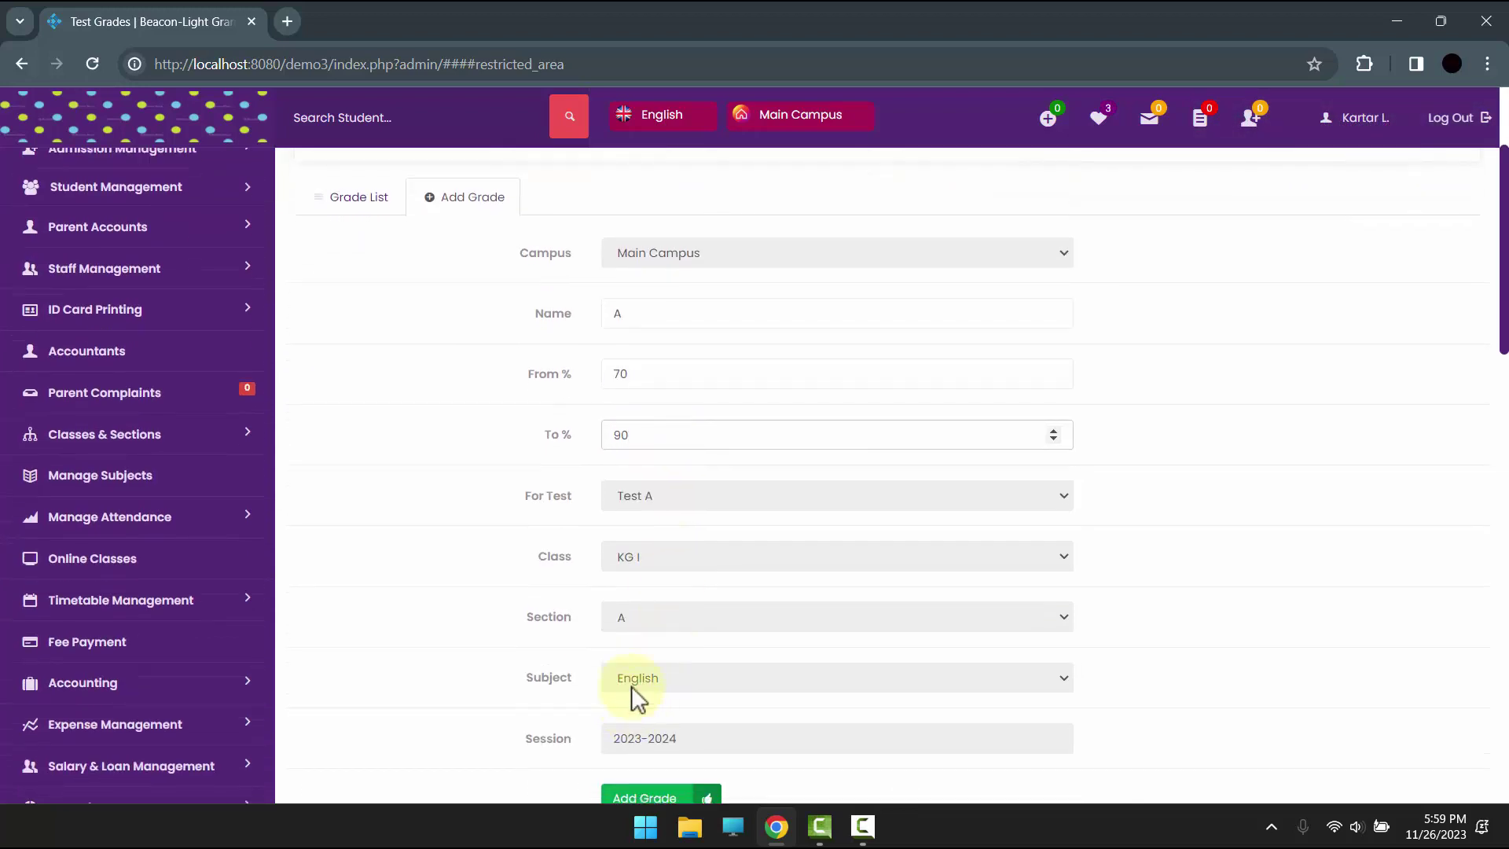
scroll(630, 686, down, 2)
click(640, 630)
Add a grade named B to Test A with a range from 50 to 60 percent.
click(657, 319)
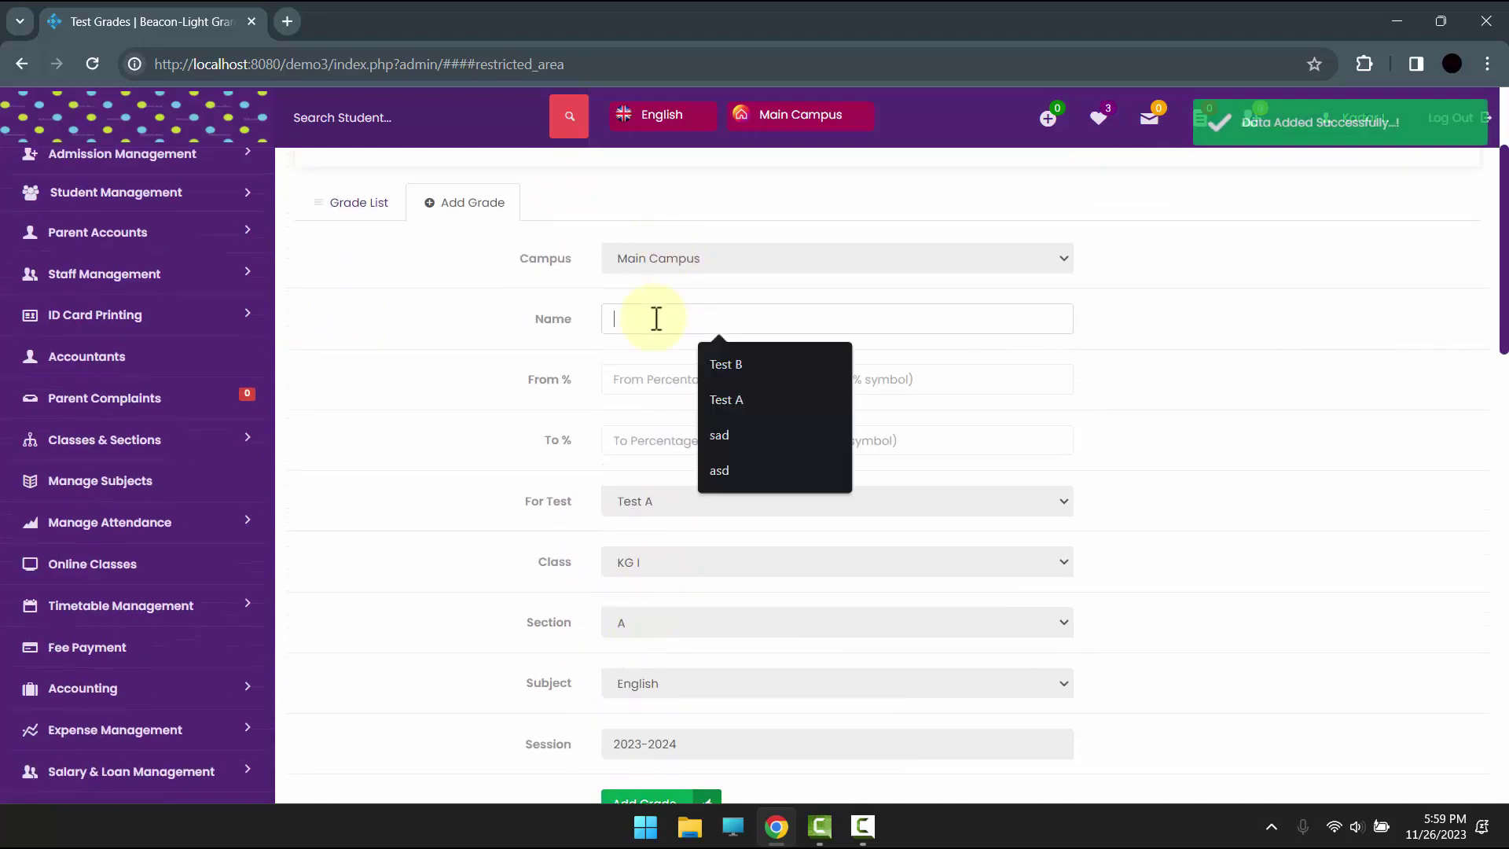
text(B)
click(640, 381)
text(50)
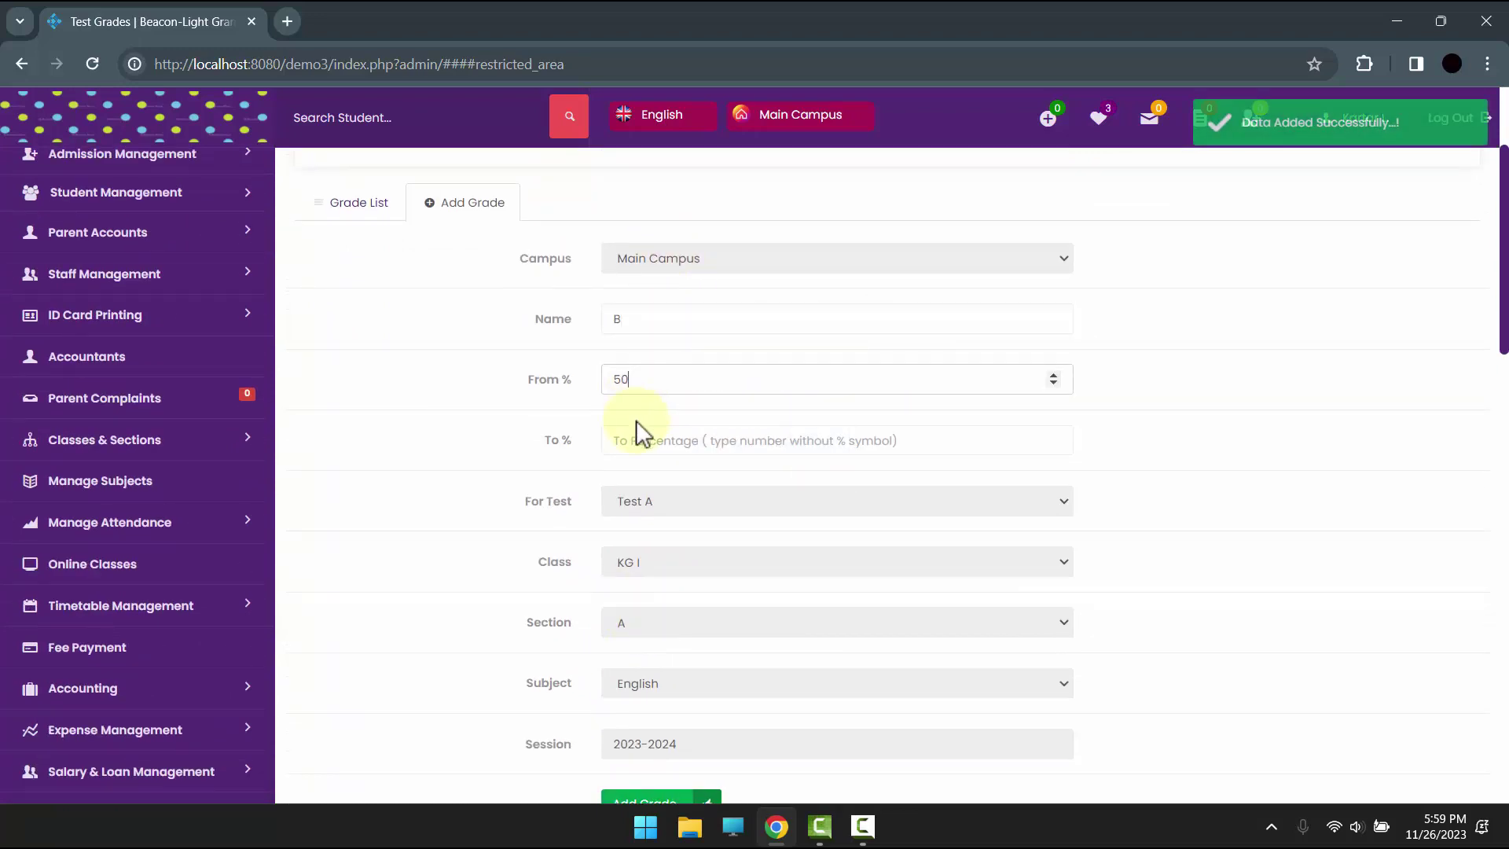
click(637, 429)
text(60)
scroll(622, 468, down, 2)
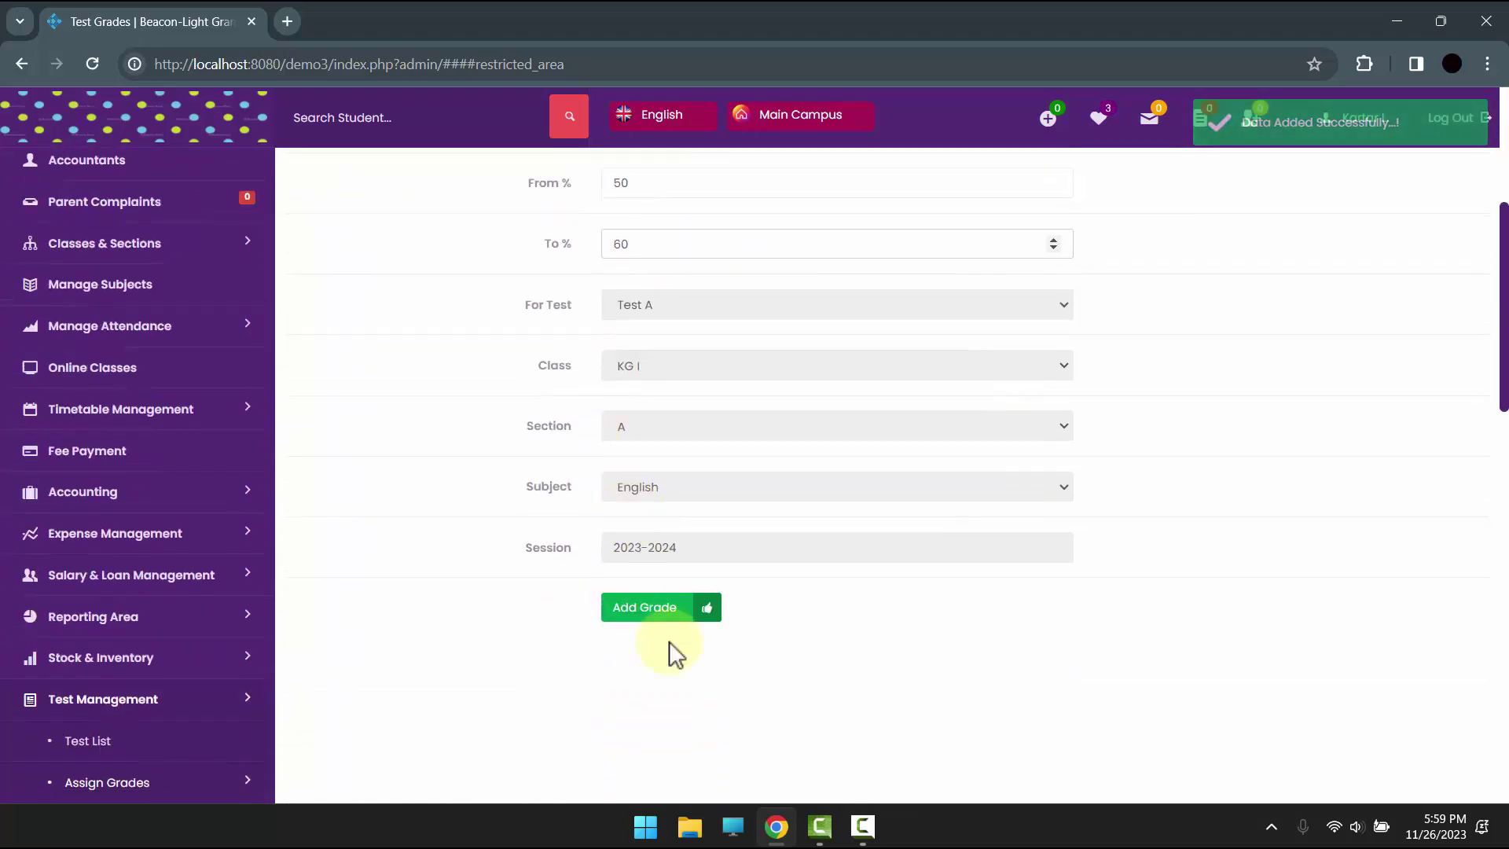
click(671, 584)
Add the grade C with a range from 0 to 50 percent and check the grade list.
scroll(672, 591, down, 1)
click(653, 520)
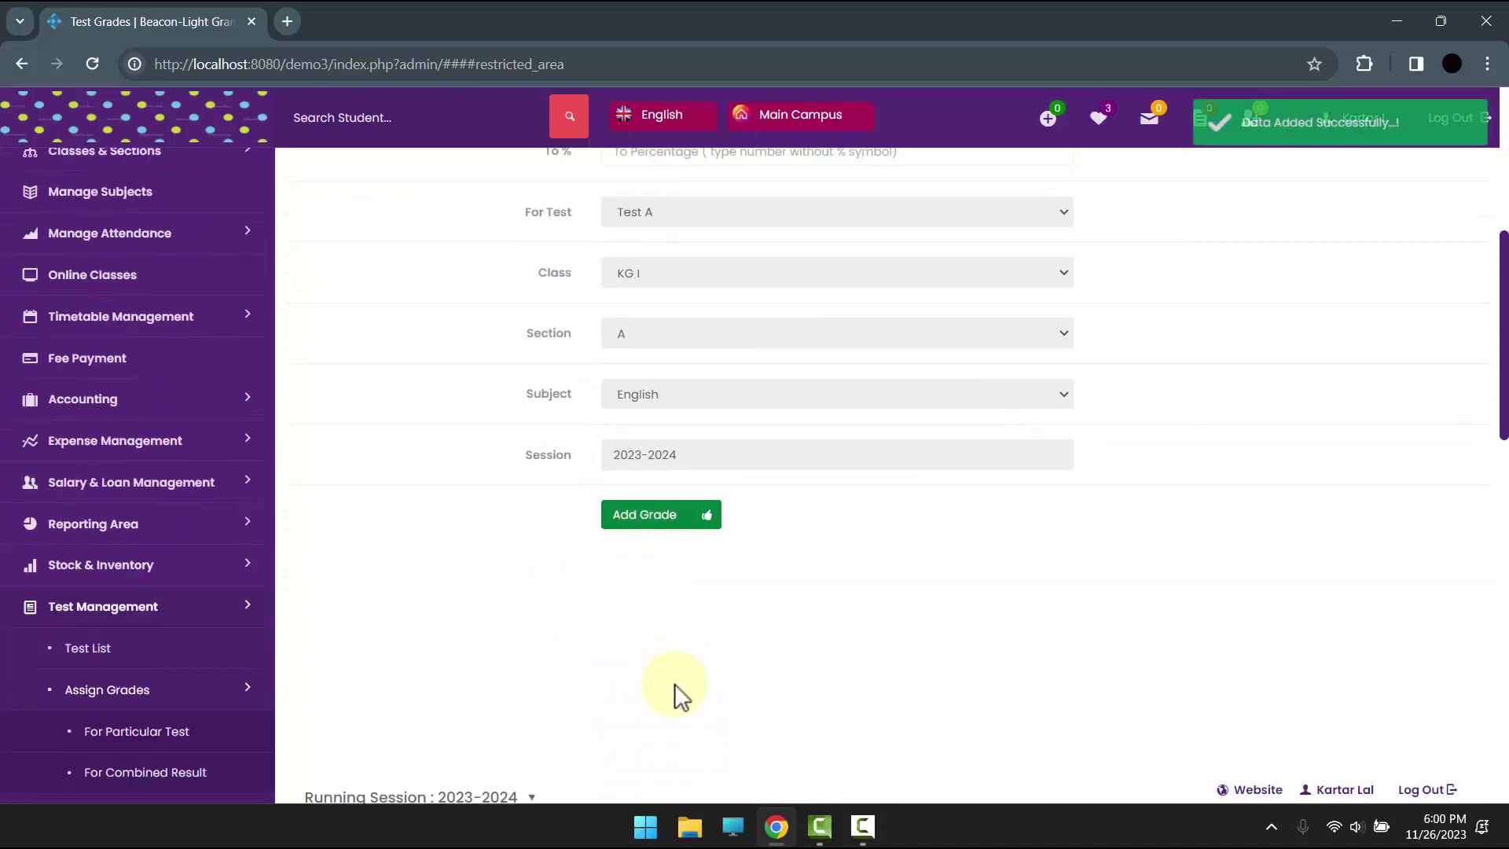
click(390, 301)
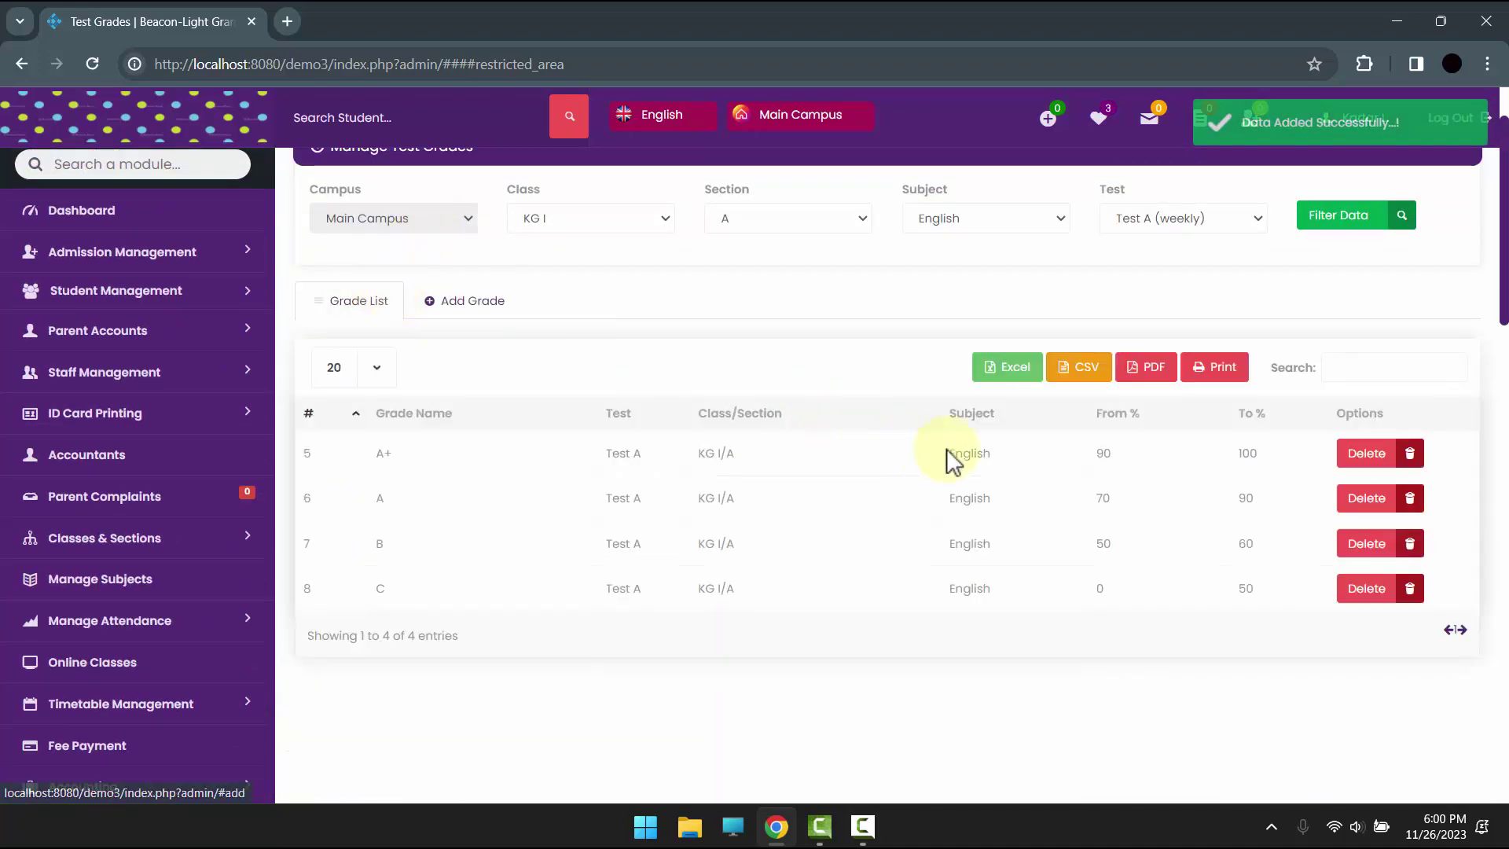
drag(727, 547, 819, 589)
click(820, 590)
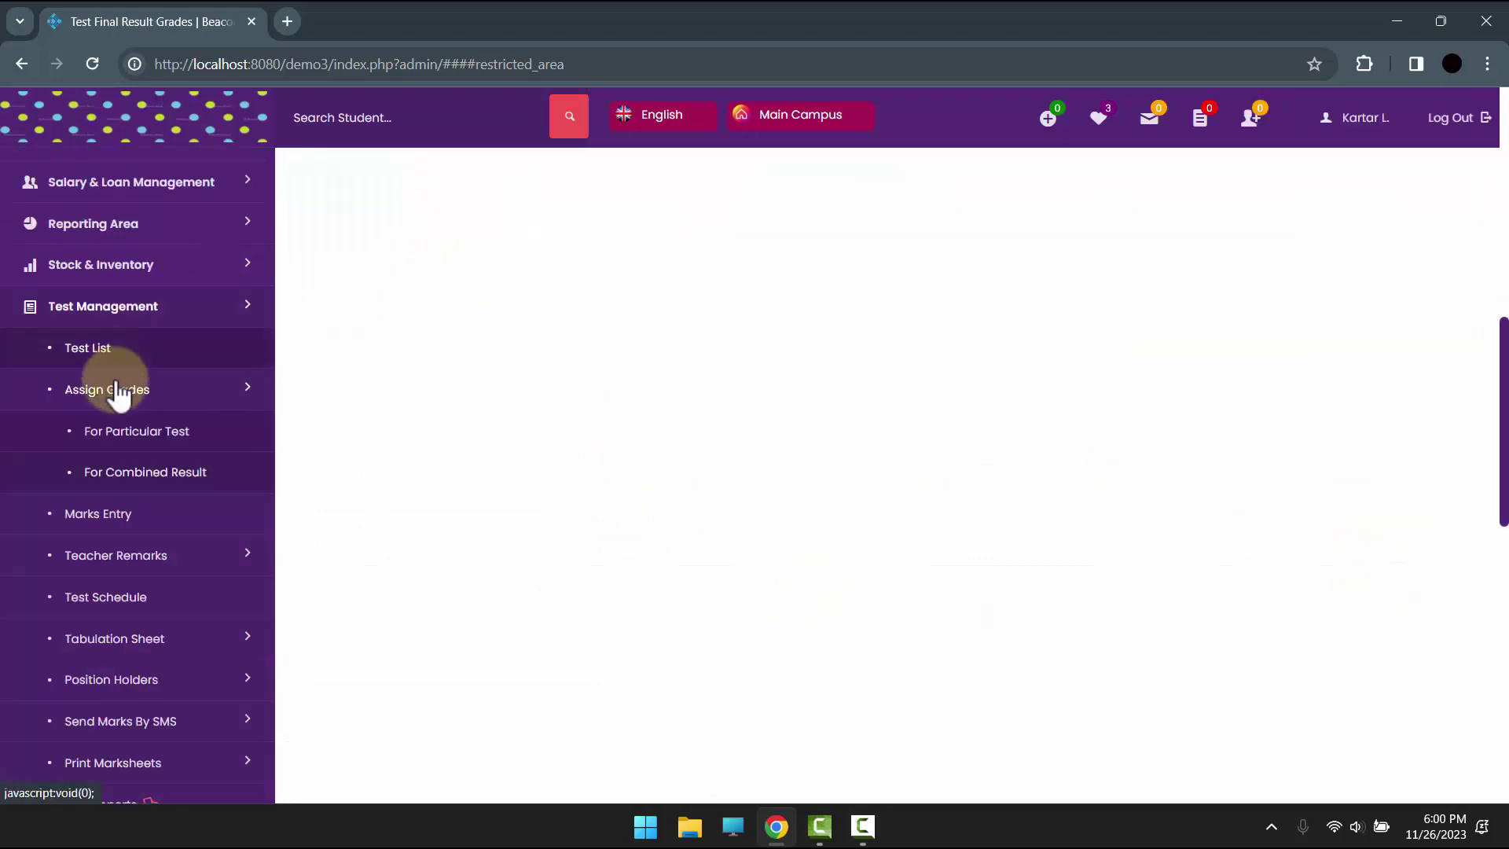
Go to the test marks entry page and choose class KG I, section A as the filter.
click(120, 388)
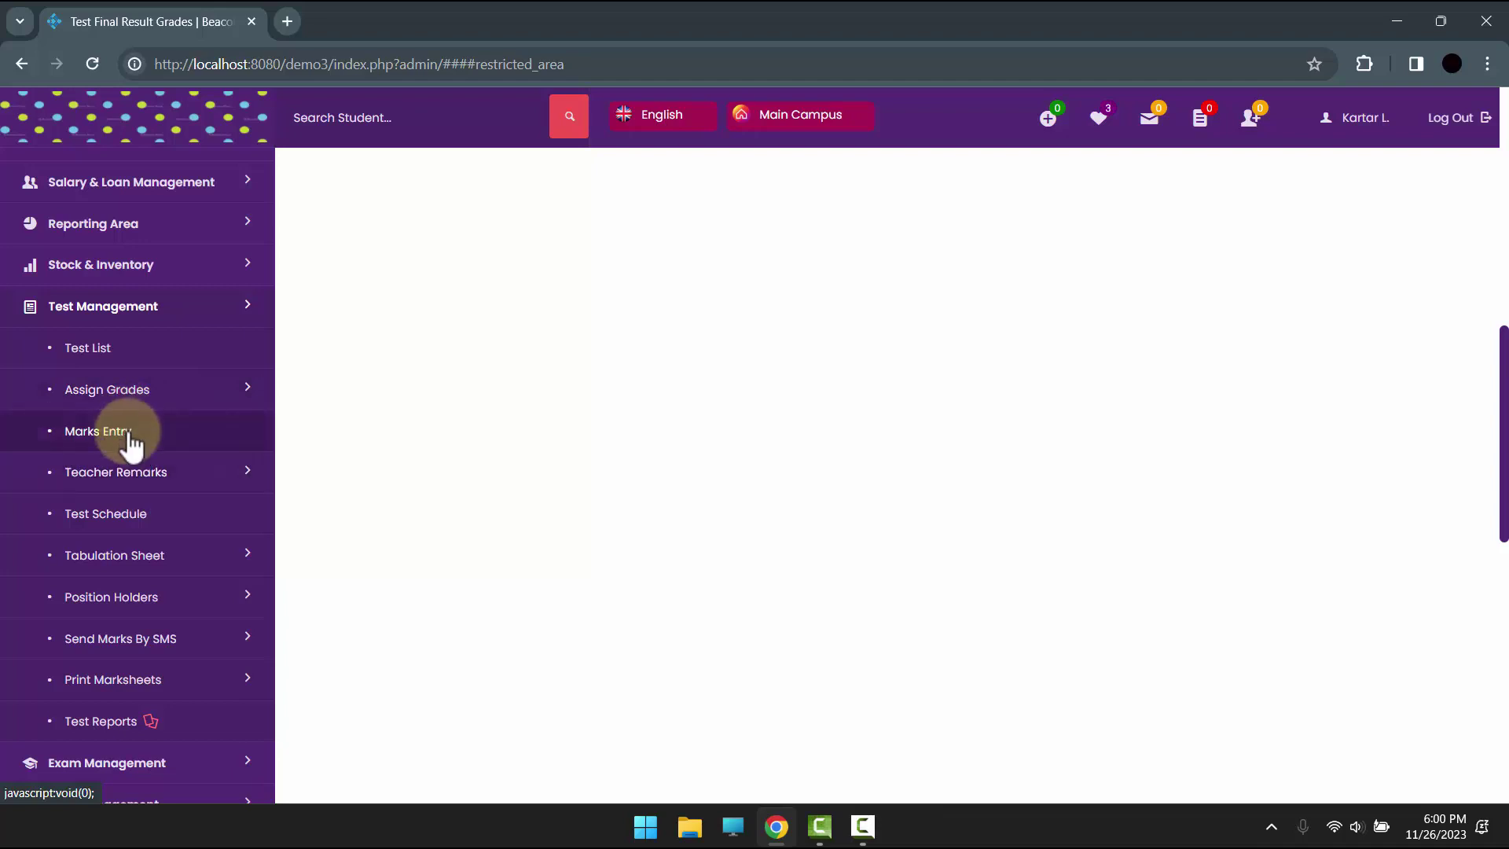
click(129, 438)
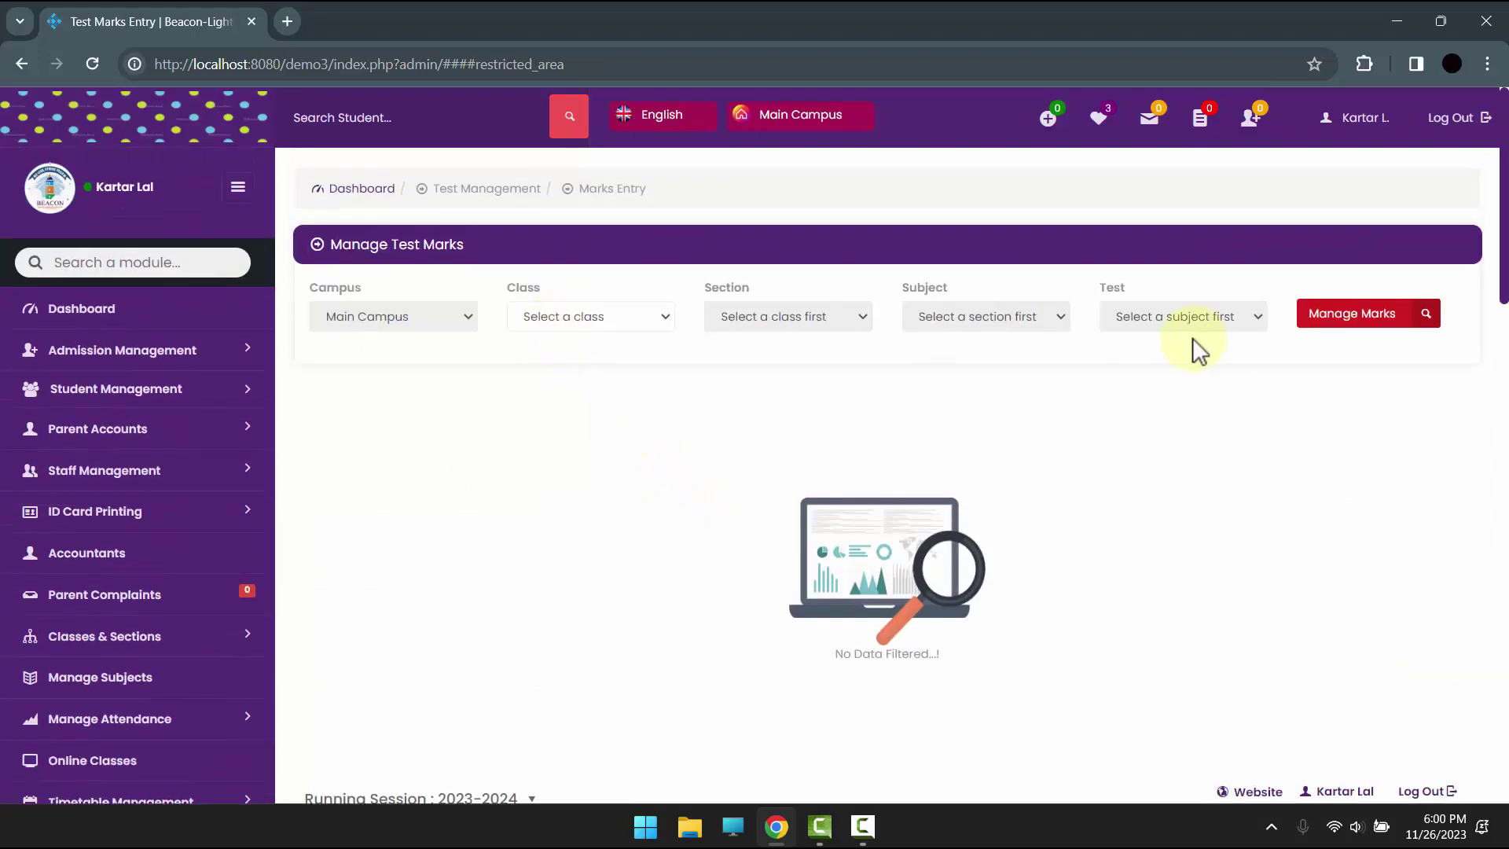
click(599, 324)
click(576, 358)
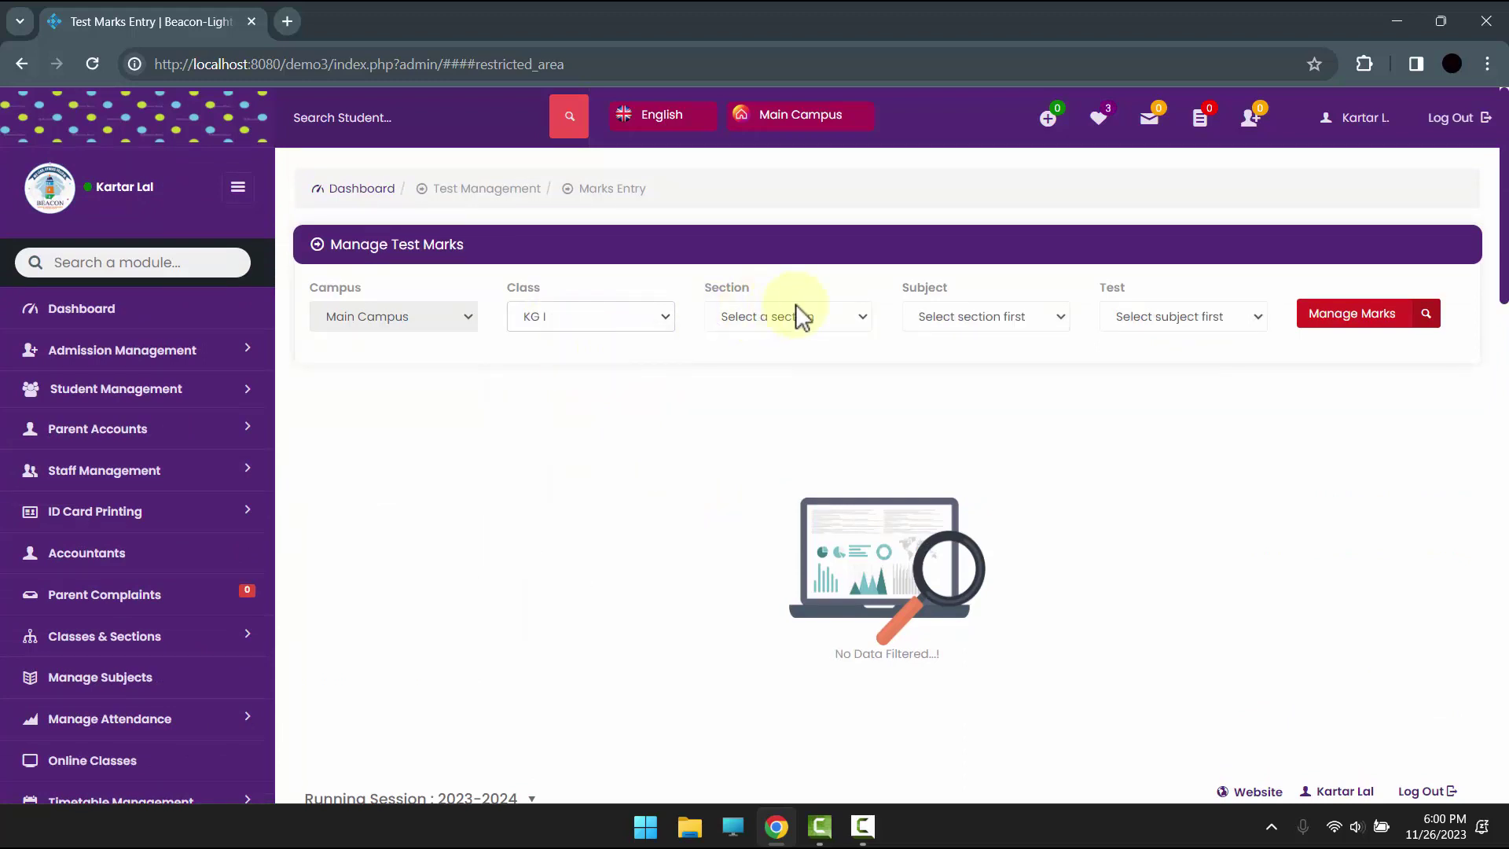
click(796, 306)
click(759, 349)
Select subject English and Test A (weekly), and load the marks sheet.
click(960, 315)
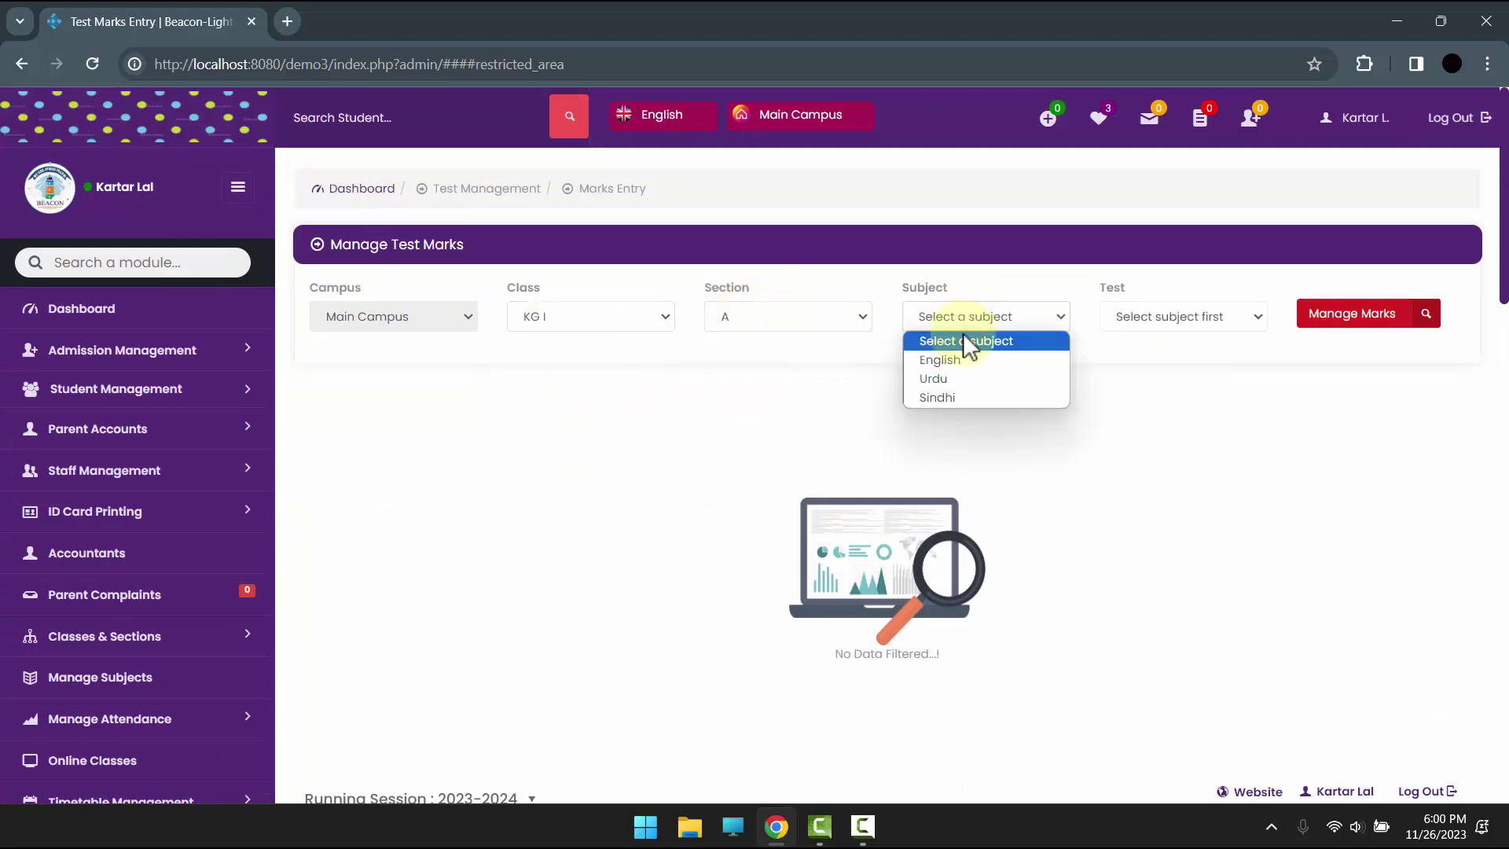
click(958, 360)
click(1129, 317)
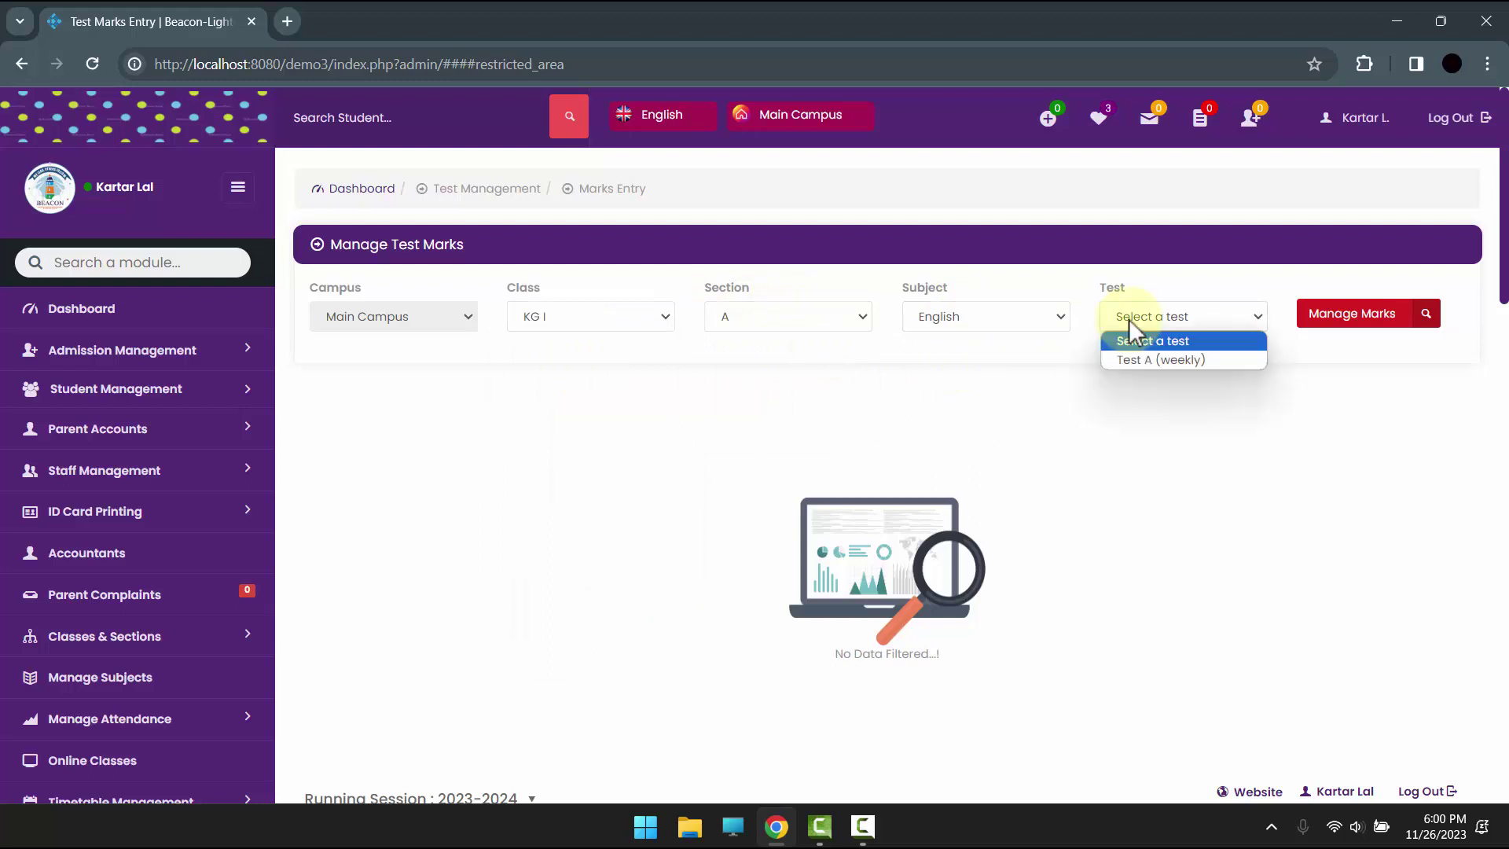
click(1126, 361)
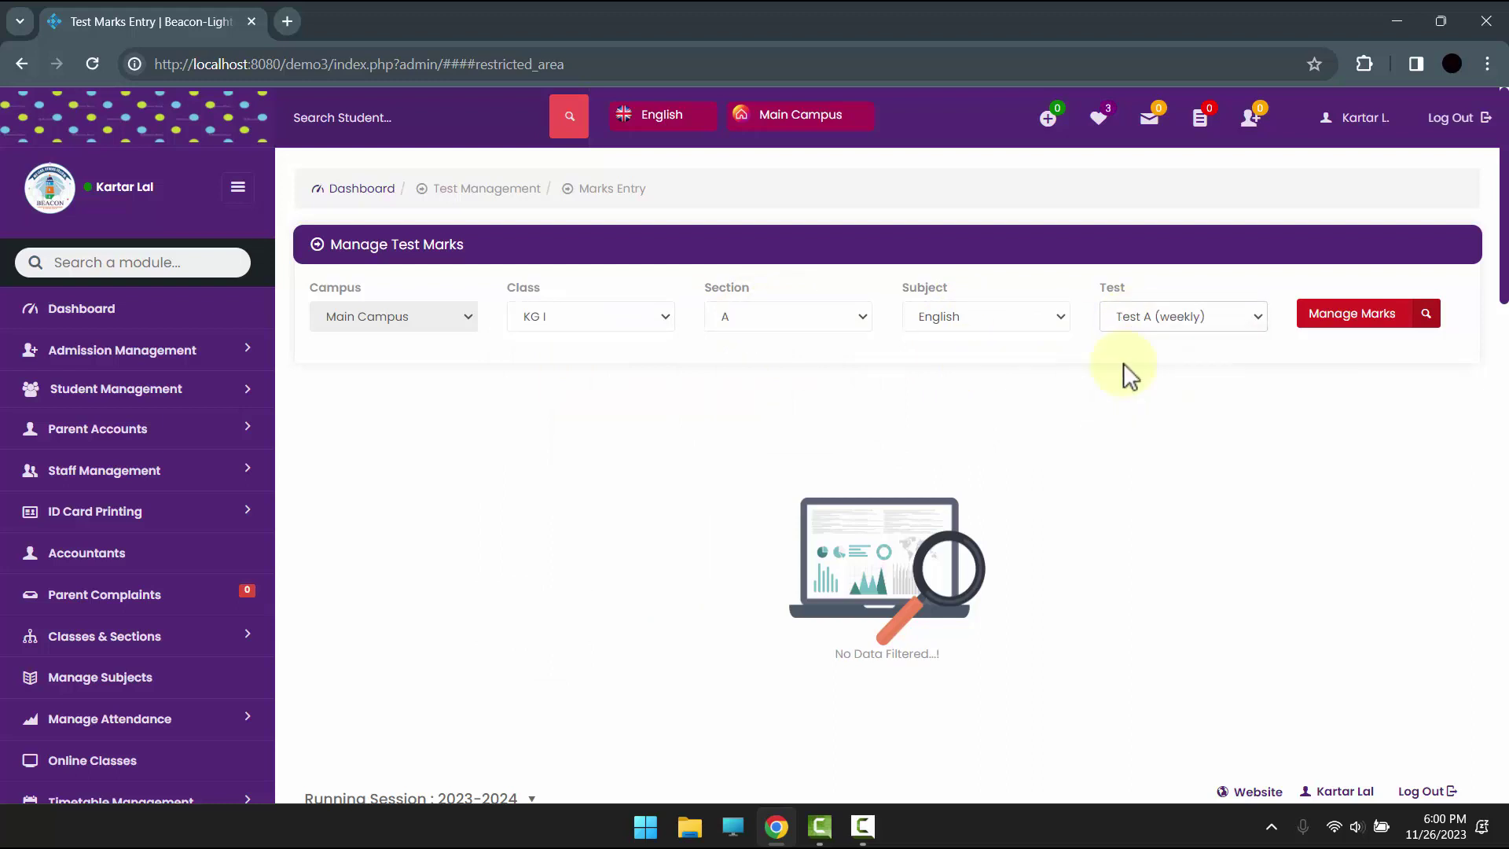
click(1342, 336)
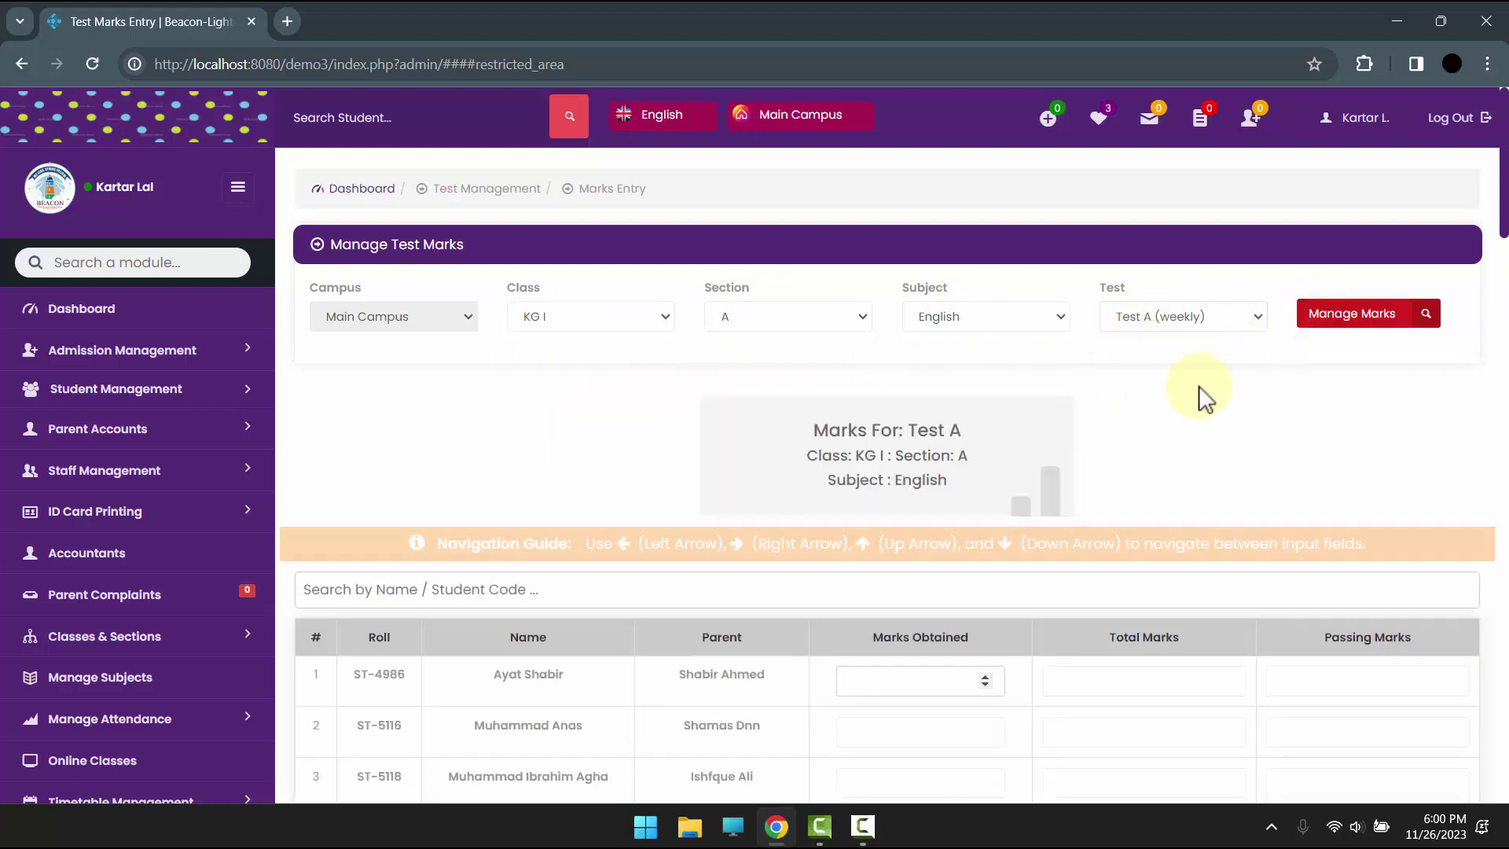
Review the marks sheet and its navigation guide, and enter 12 as the first student's marks obtained.
scroll(1196, 388, down, 2)
scroll(1055, 464, down, 10)
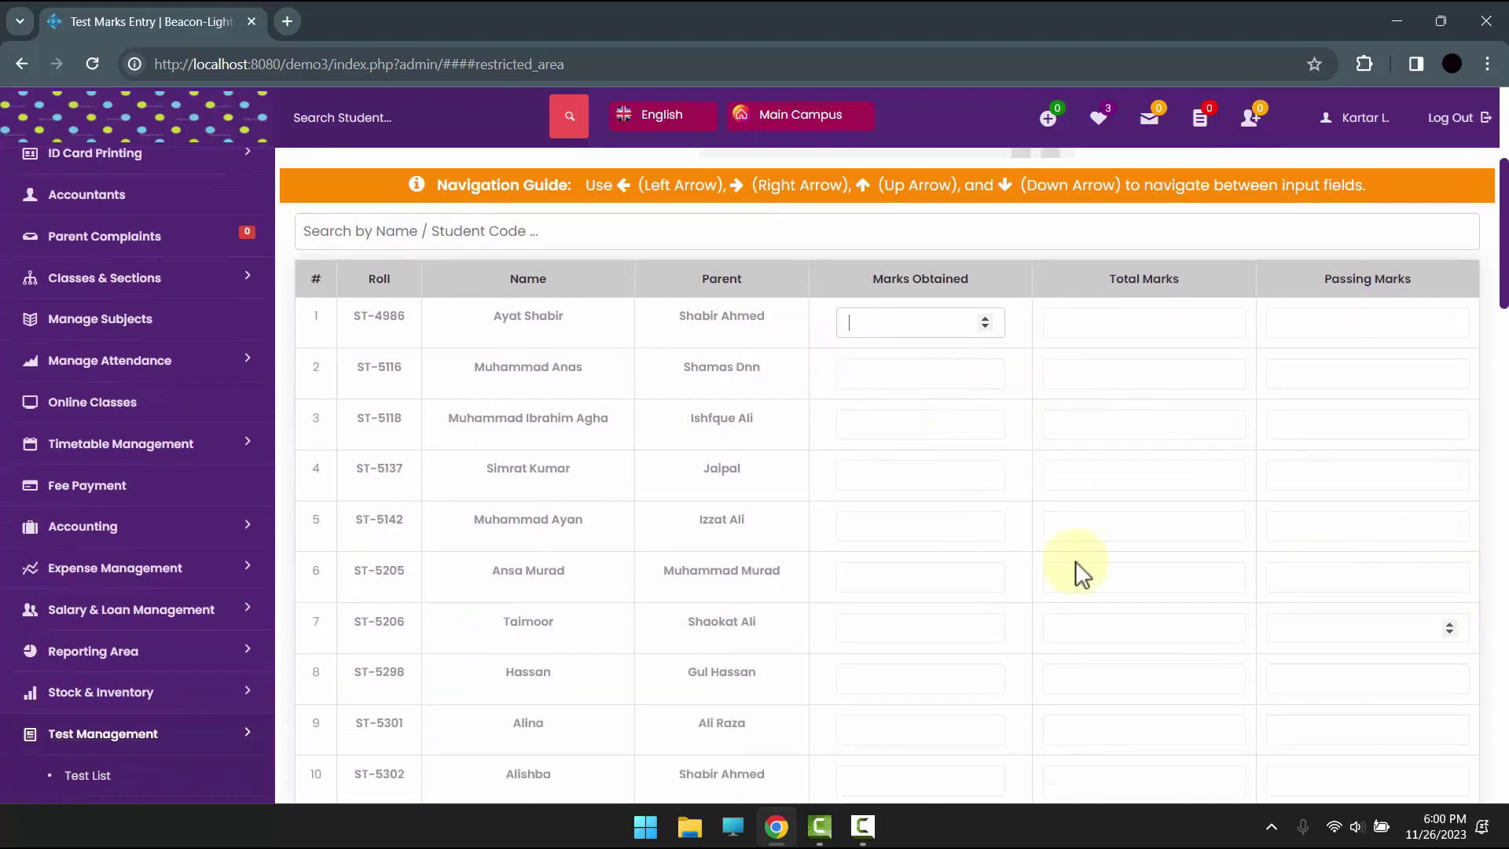
scroll(987, 546, up, 11)
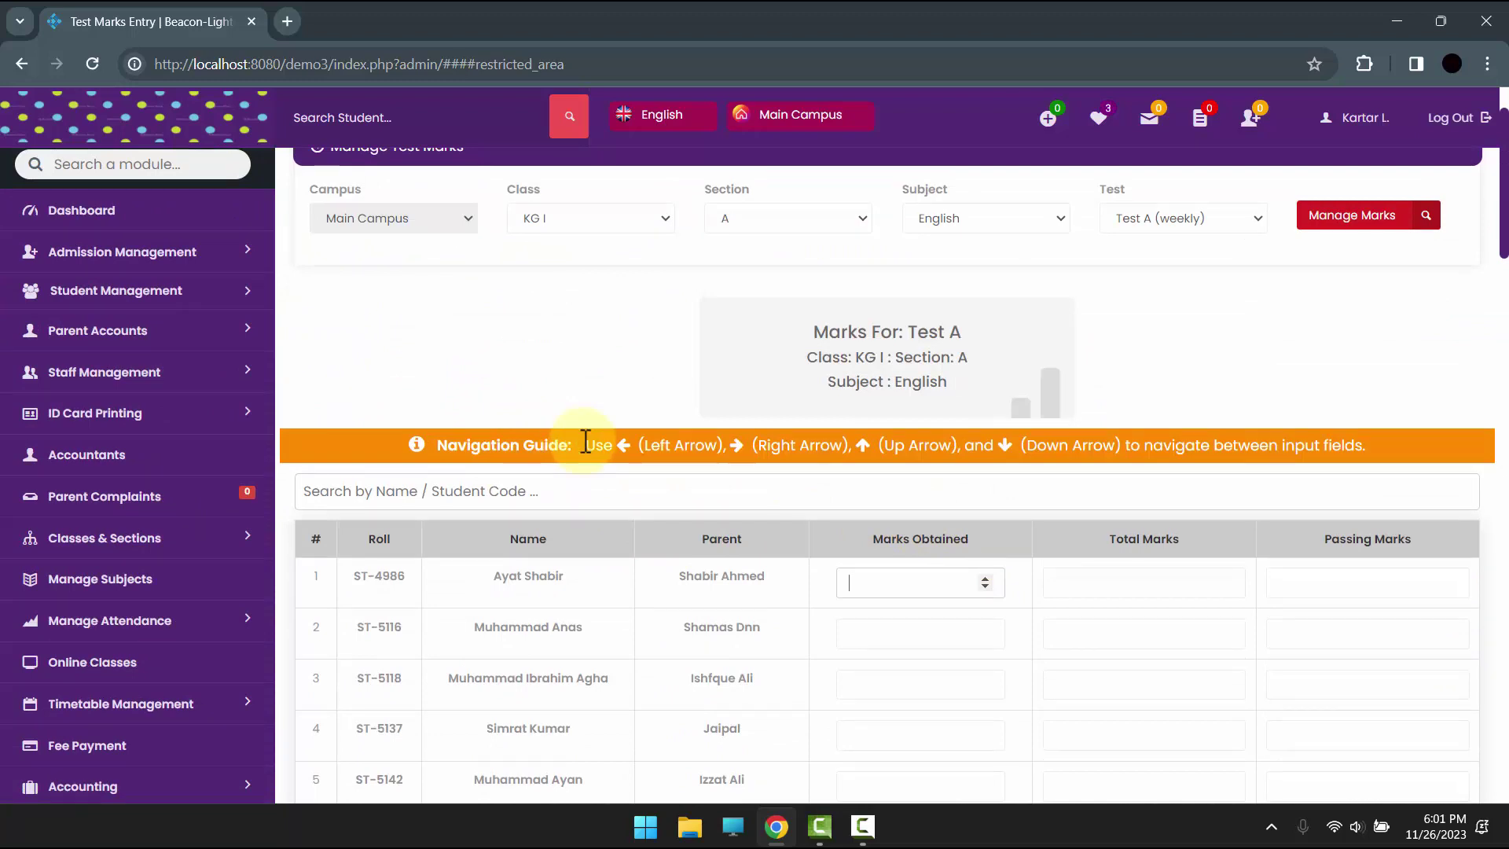
drag(586, 442, 1193, 445)
click(902, 578)
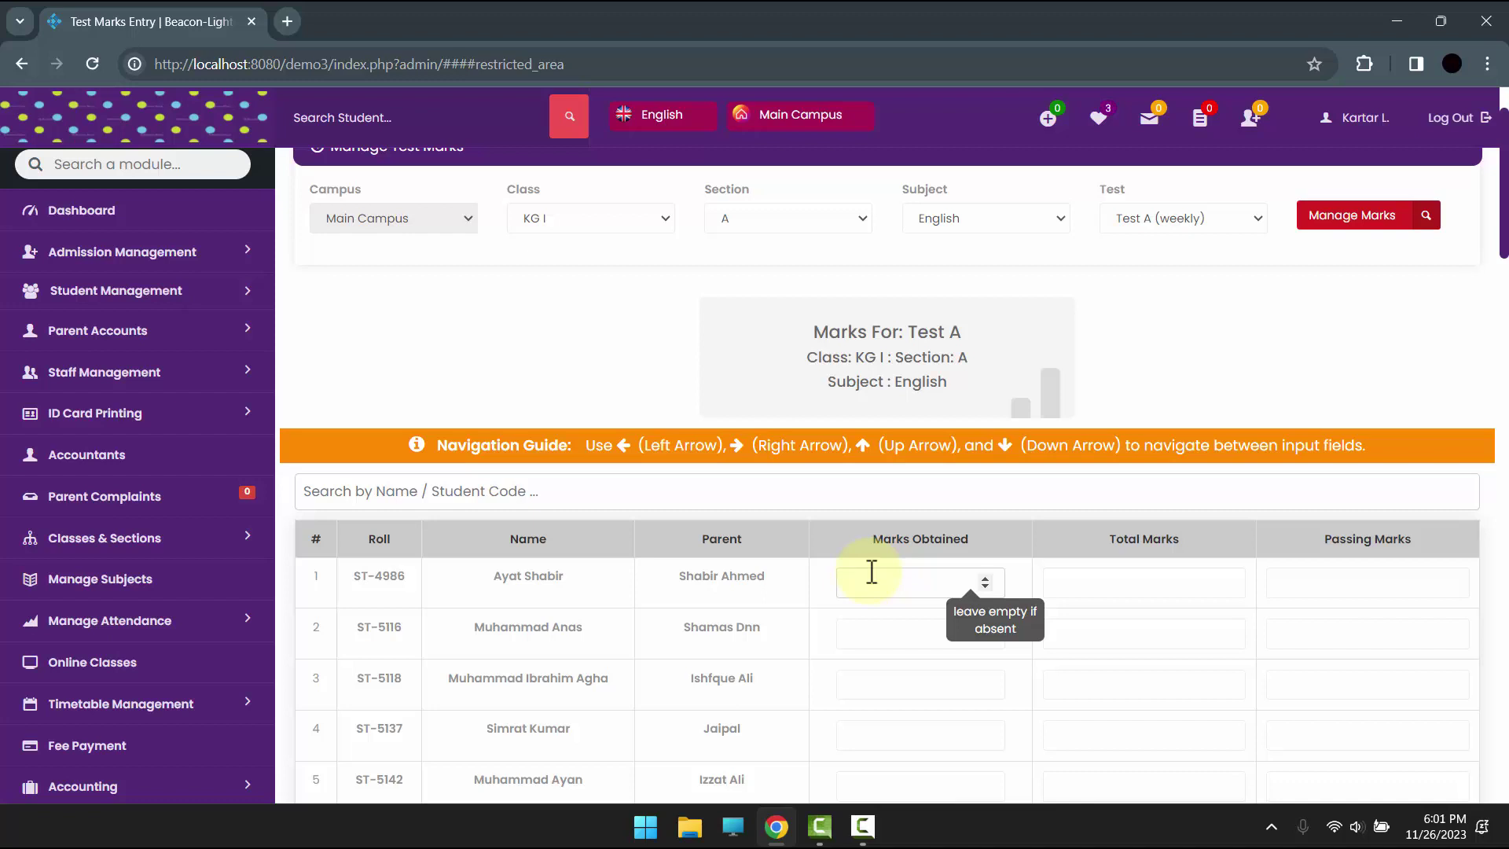
text(12)
Set the total marks in the first student's row to 100.
key(Right)
text(100)
key(Right)
key(Left)
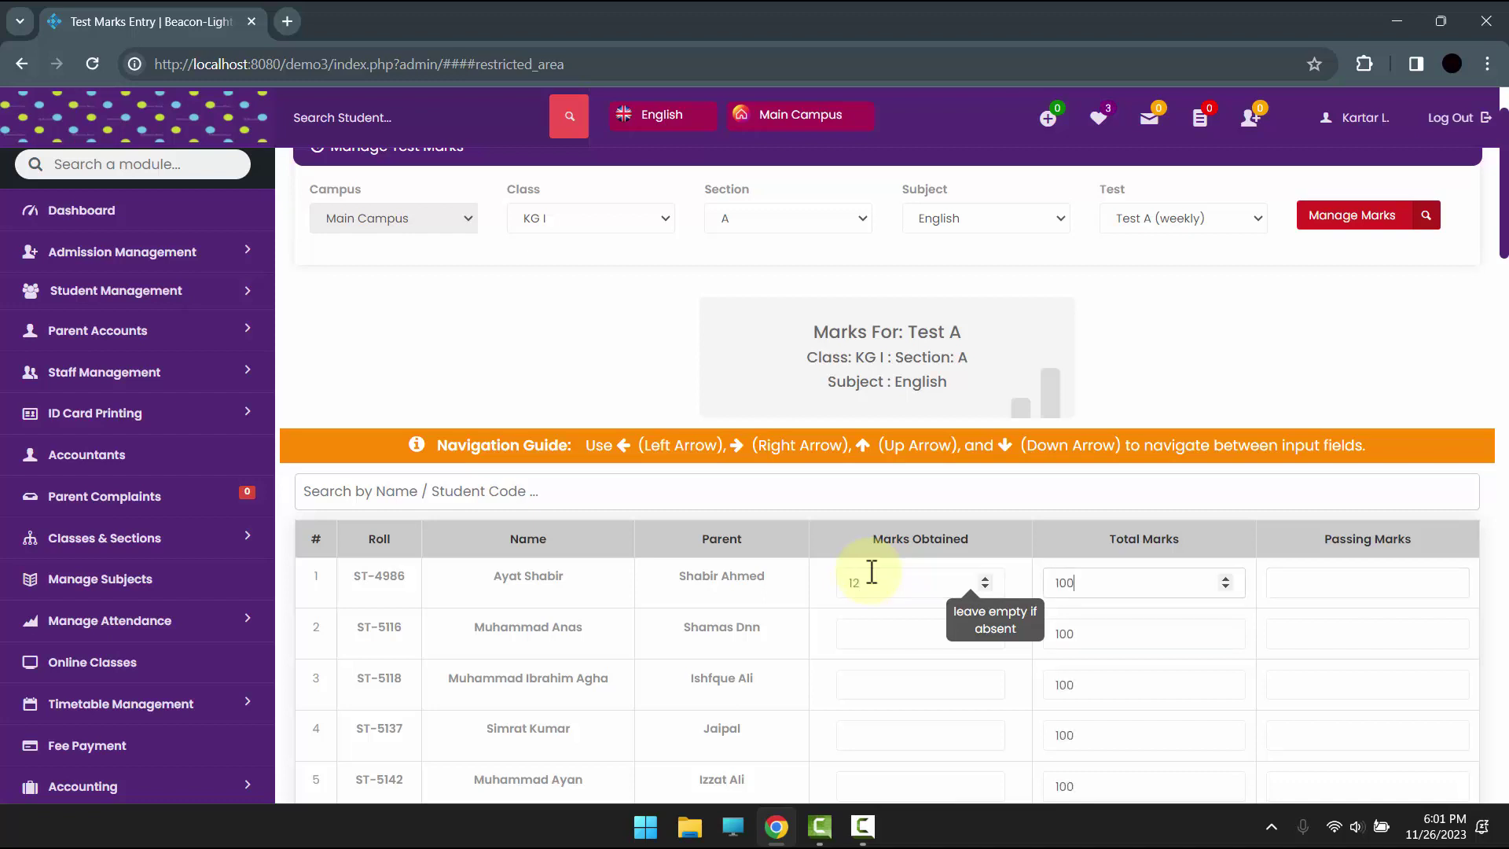
key(Left)
Set the total marks to 25 and the passing marks to 12 in the first student's row.
key(Right)
key(BackSpace)
key(BackSpace)
key(BackSpace)
text(25)
key(Right)
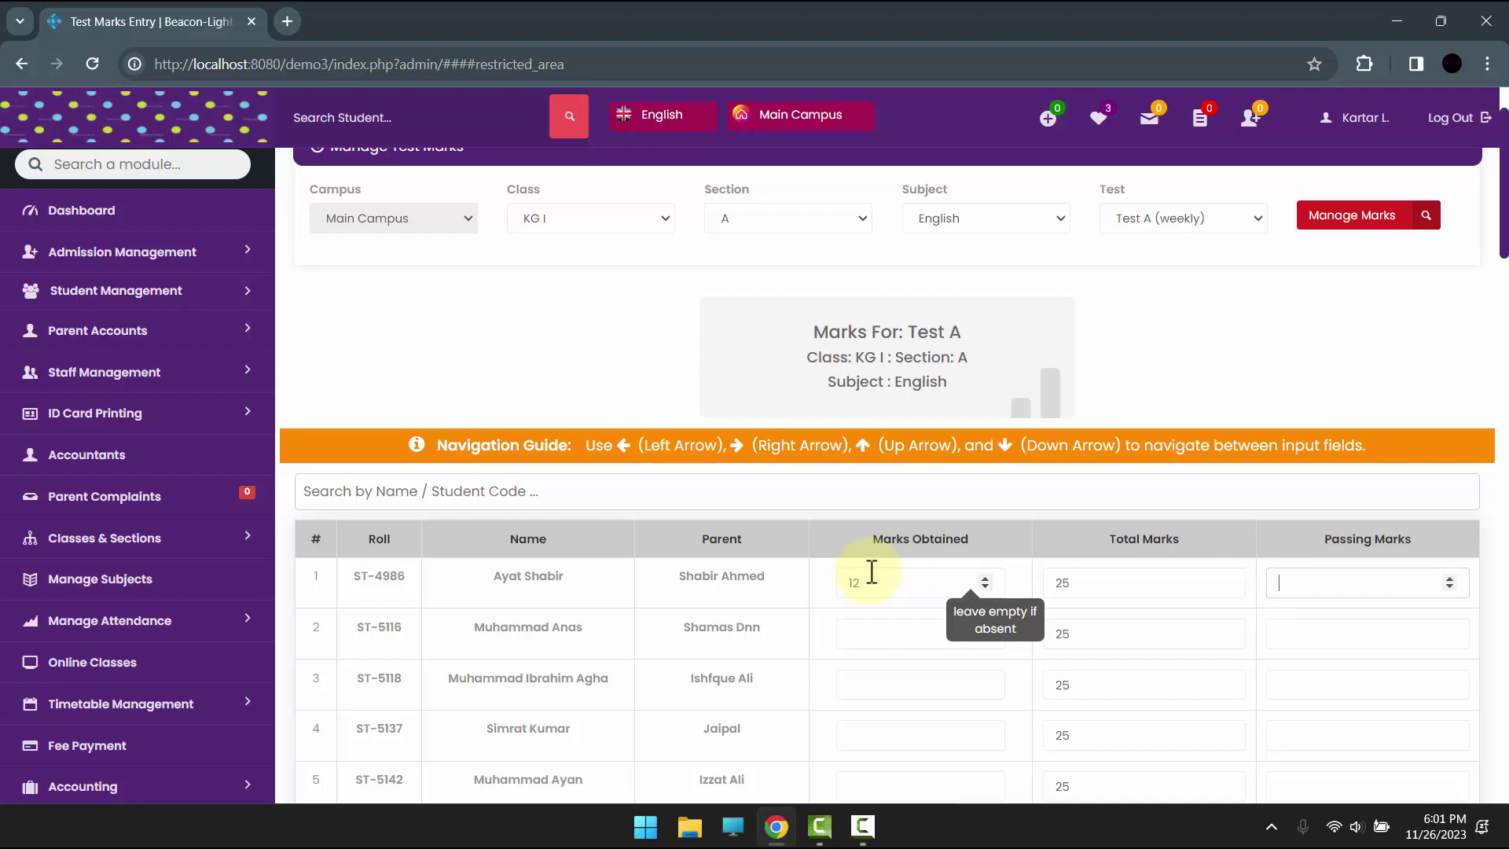
text(12)
key(Left)
key(Left)
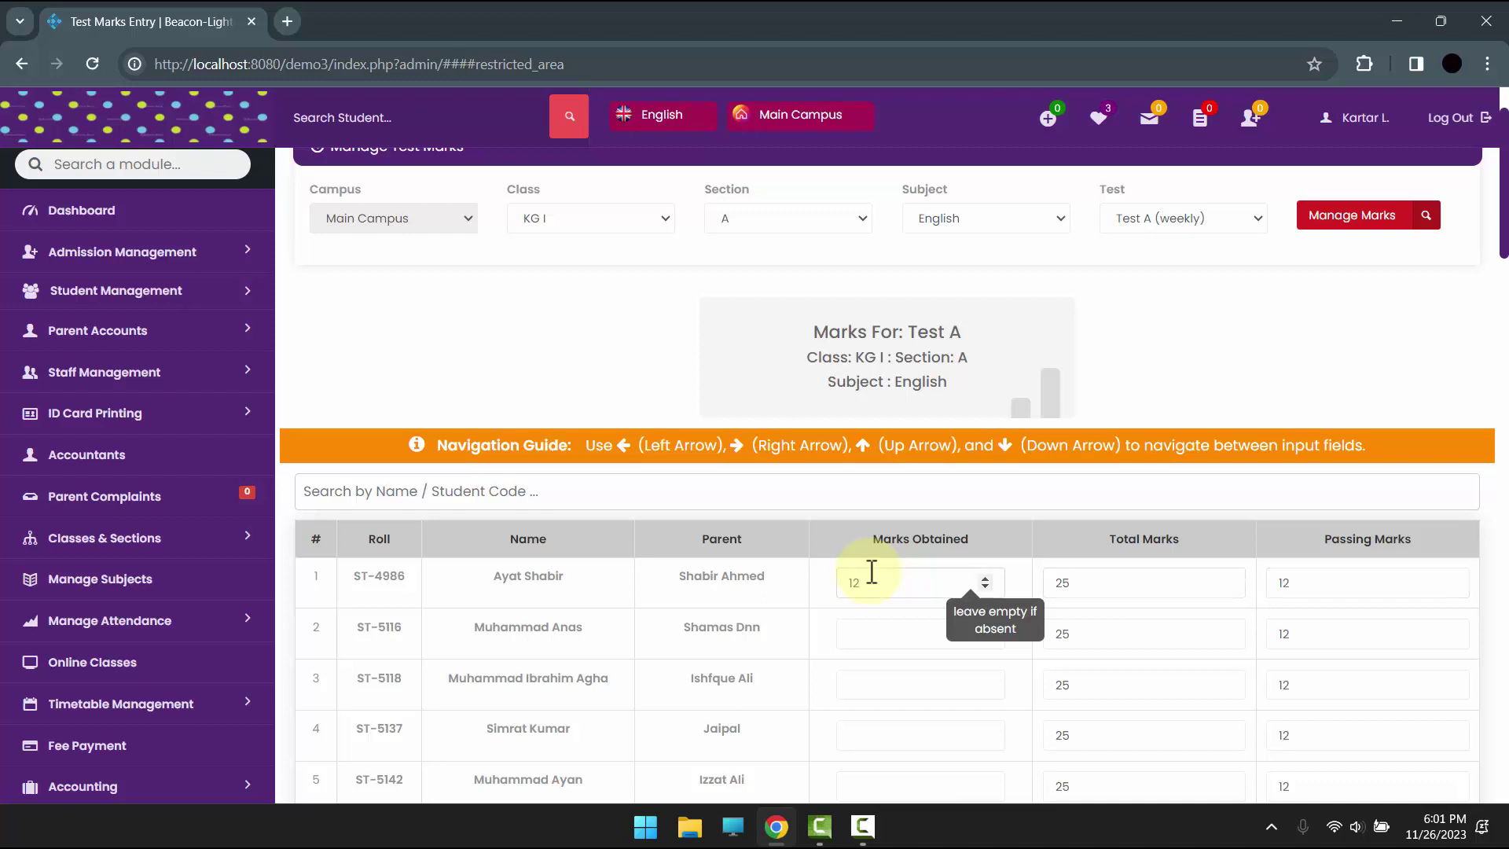
key(Down)
key(Right)
key(Right)
key(Down)
key(Down)
key(Left)
key(Left)
key(Up)
key(Up)
Enter obtained marks of 11, 10, 6, 8 and 8 for the second to sixth students and save the result.
text(11)
key(Down)
text(10)
key(Down)
text(6)
key(Down)
text(8)
key(Down)
key(Down)
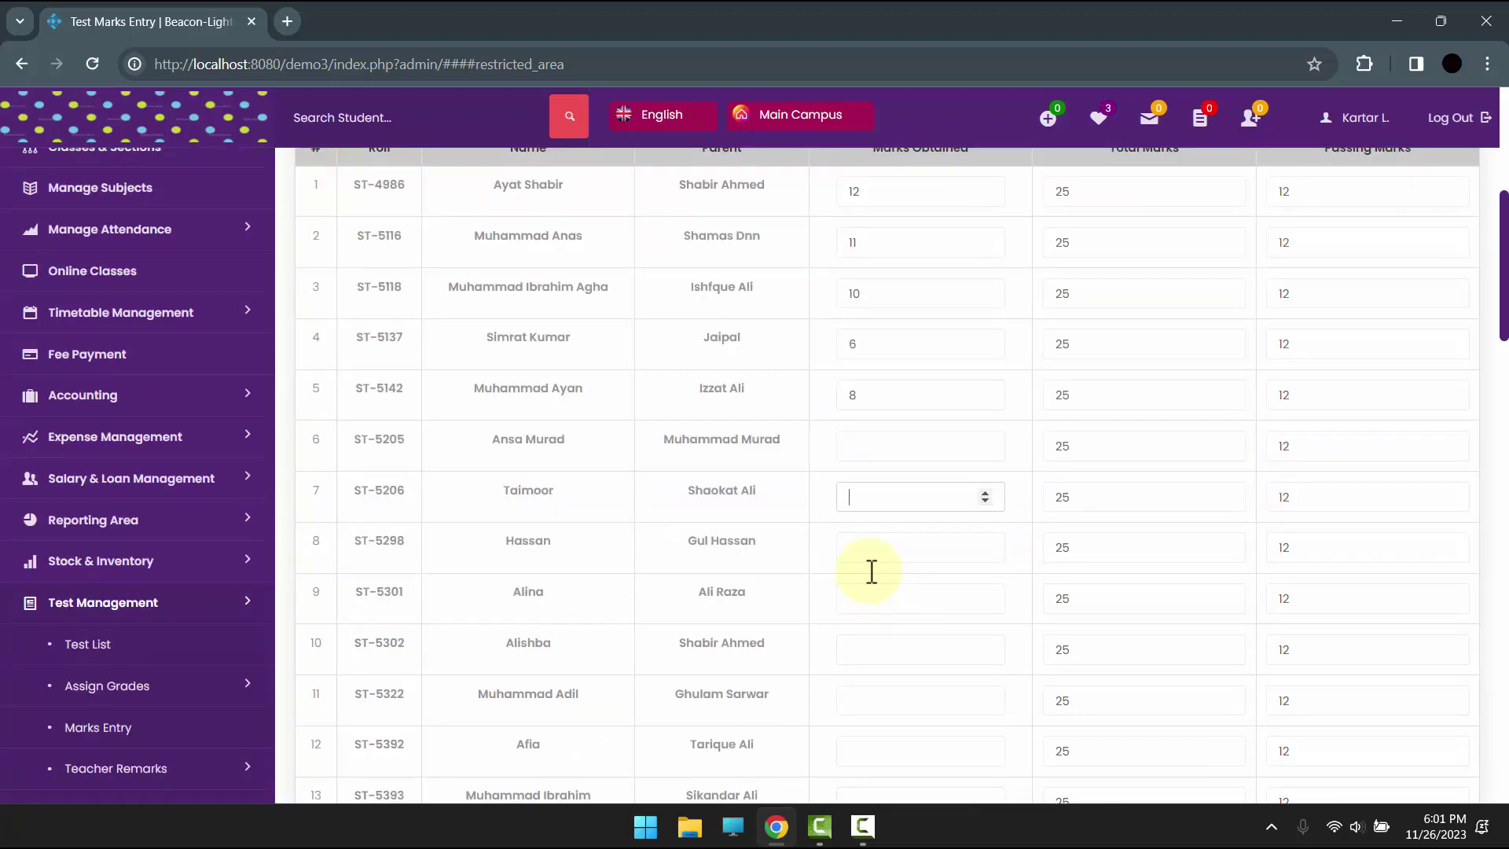
key(Up)
text(8)
key(Down)
scroll(871, 571, down, 20)
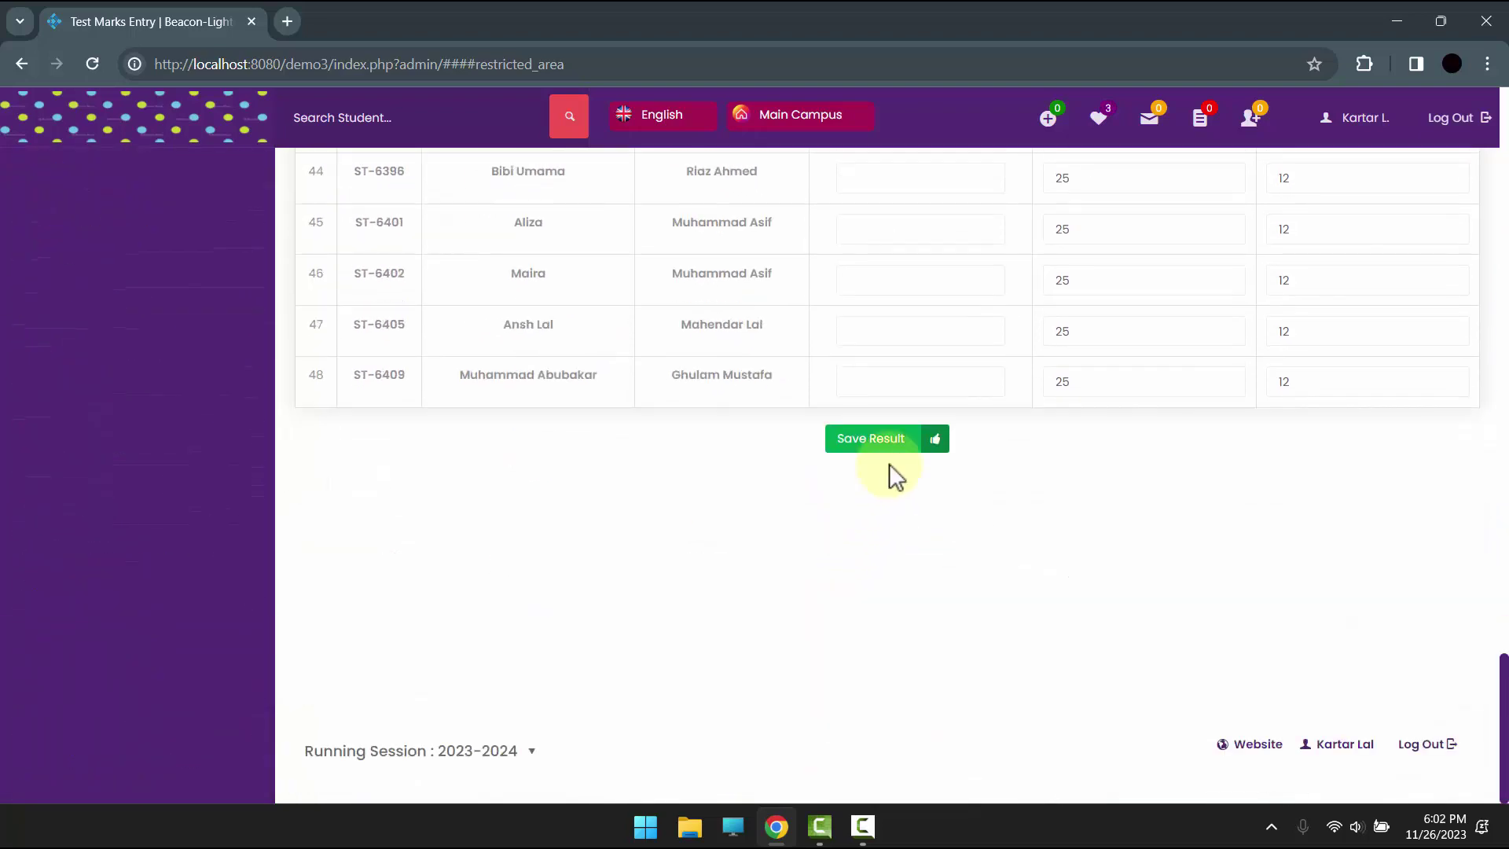
click(881, 440)
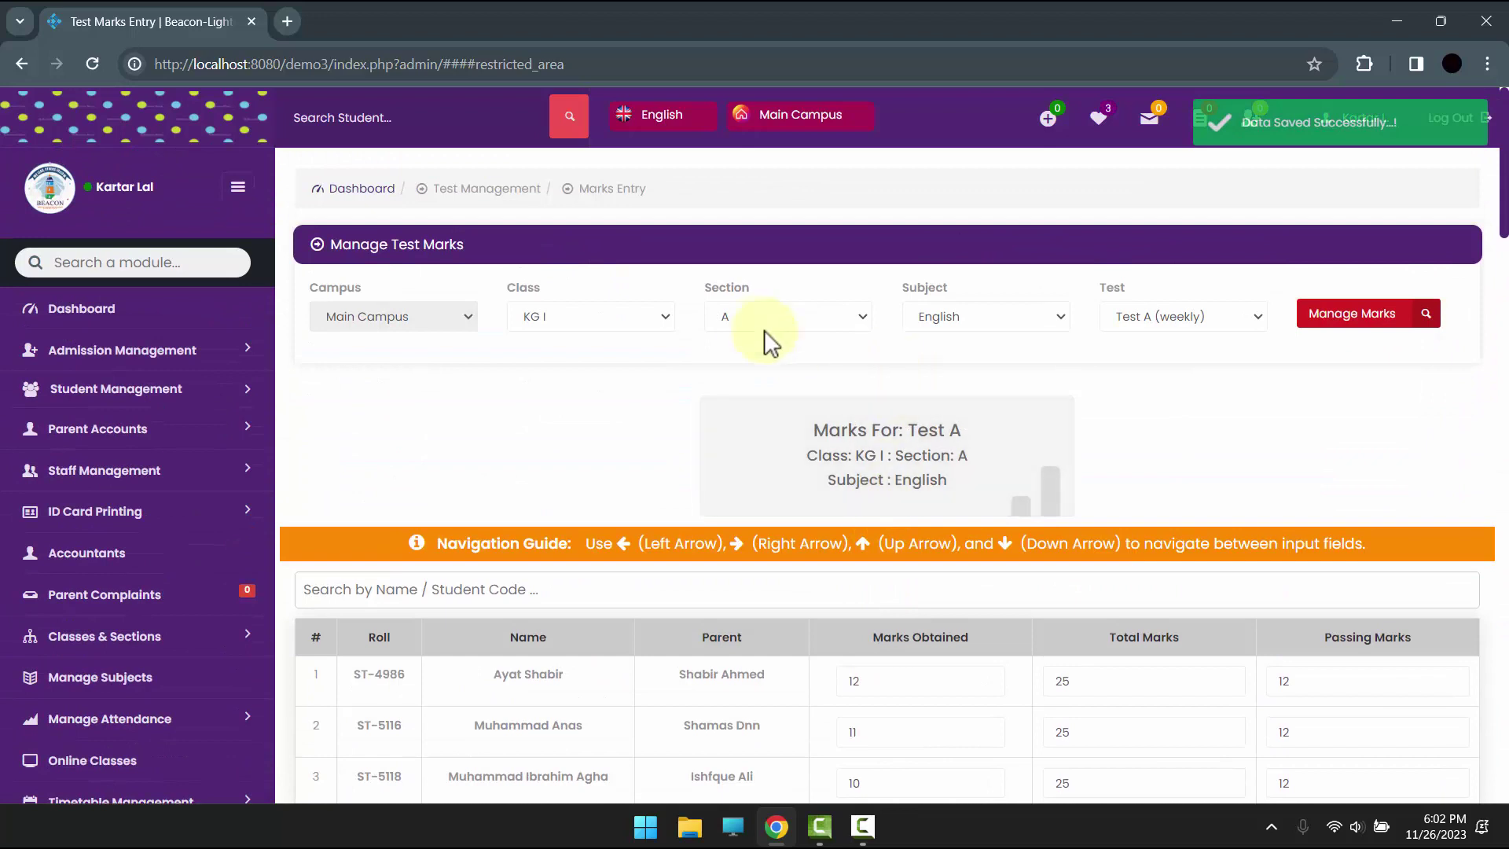
Change the marks filter to subject Urdu and Test B (weekly), and load its marks sheet.
click(1131, 314)
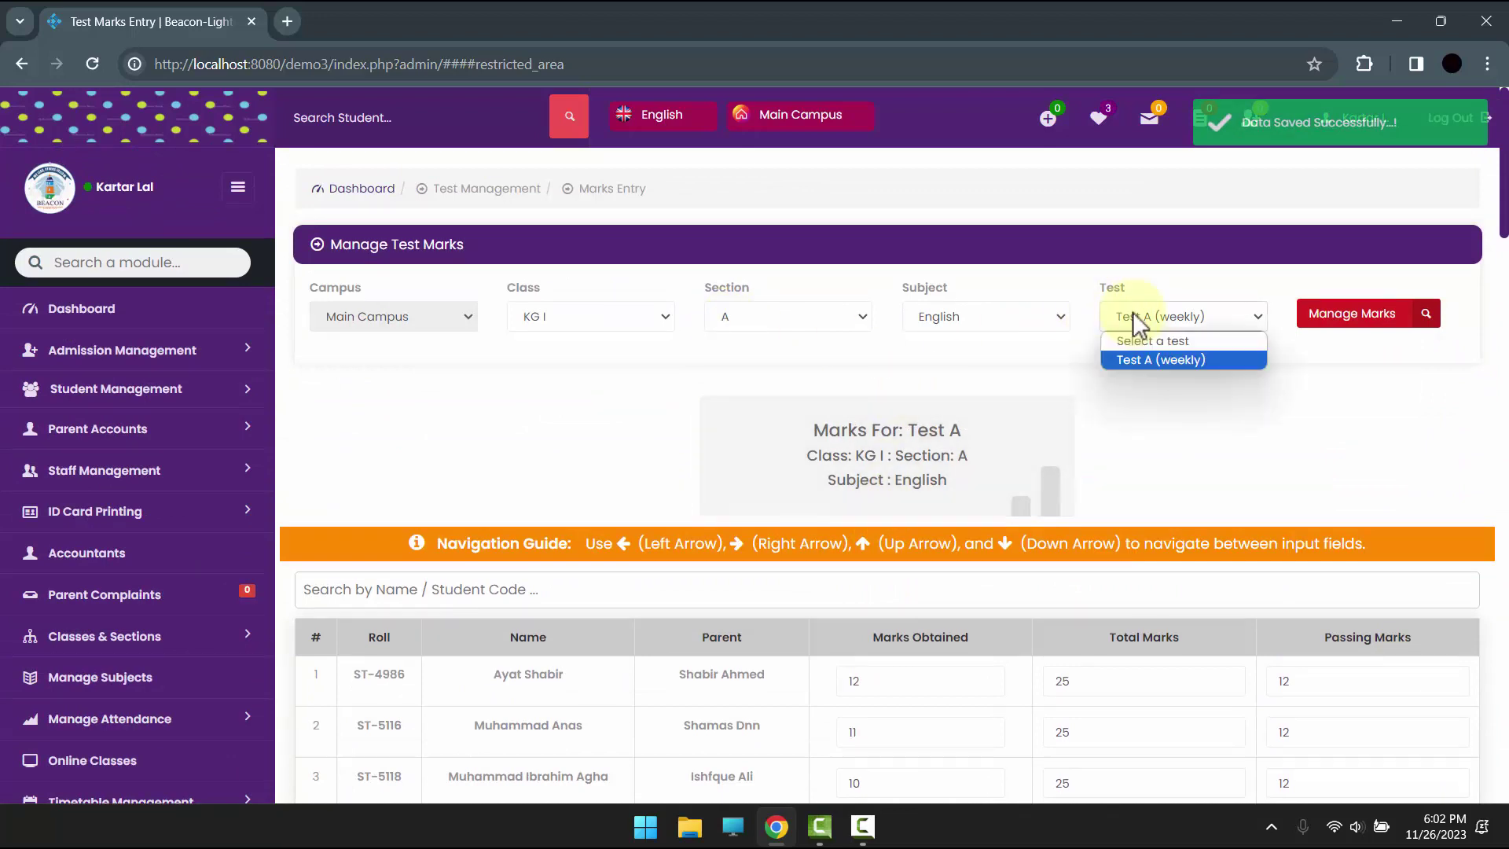
click(1147, 360)
click(993, 321)
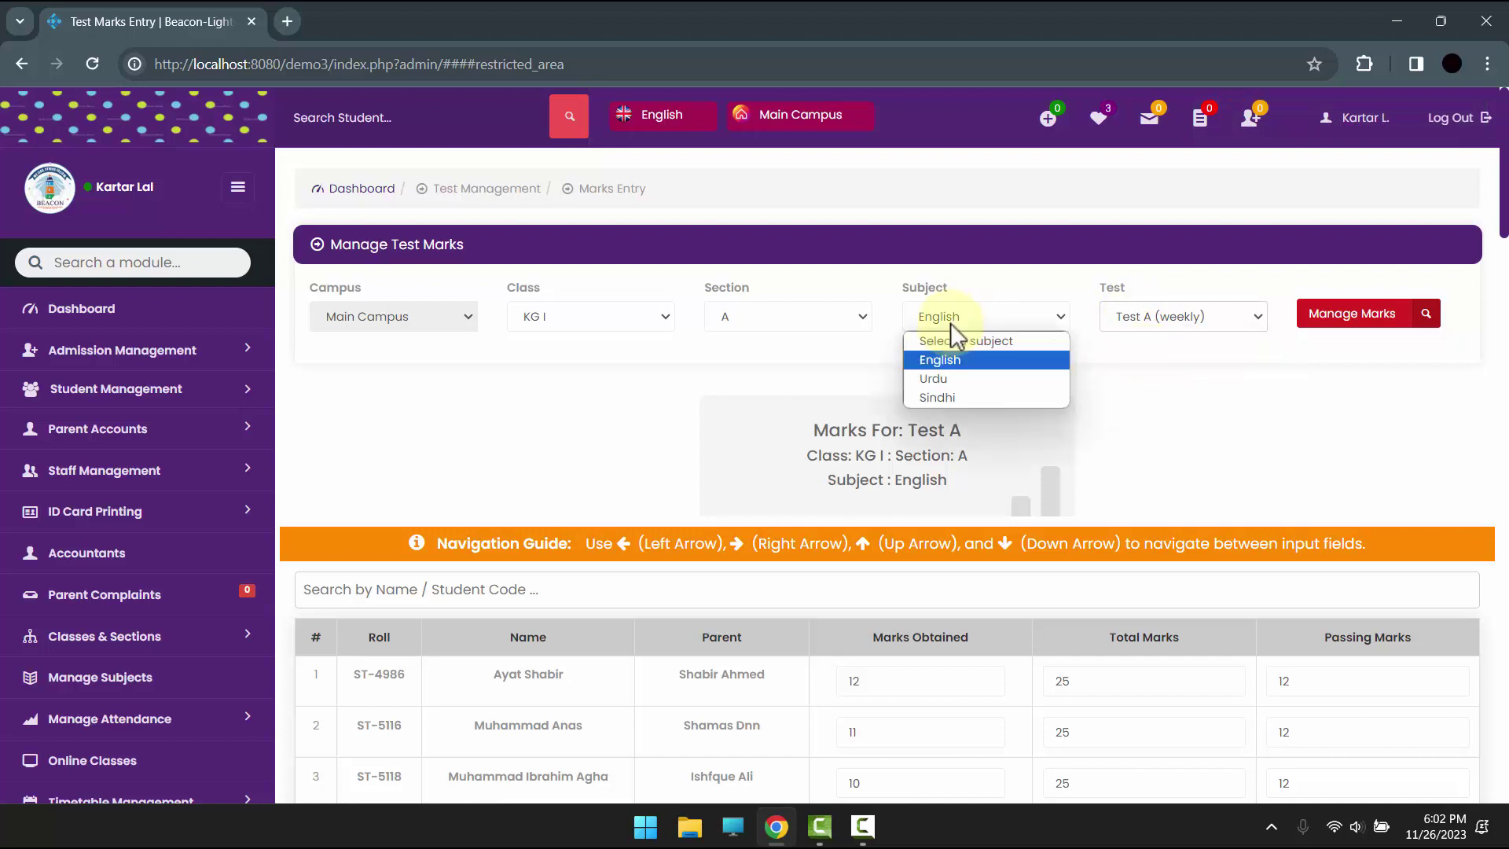
click(938, 377)
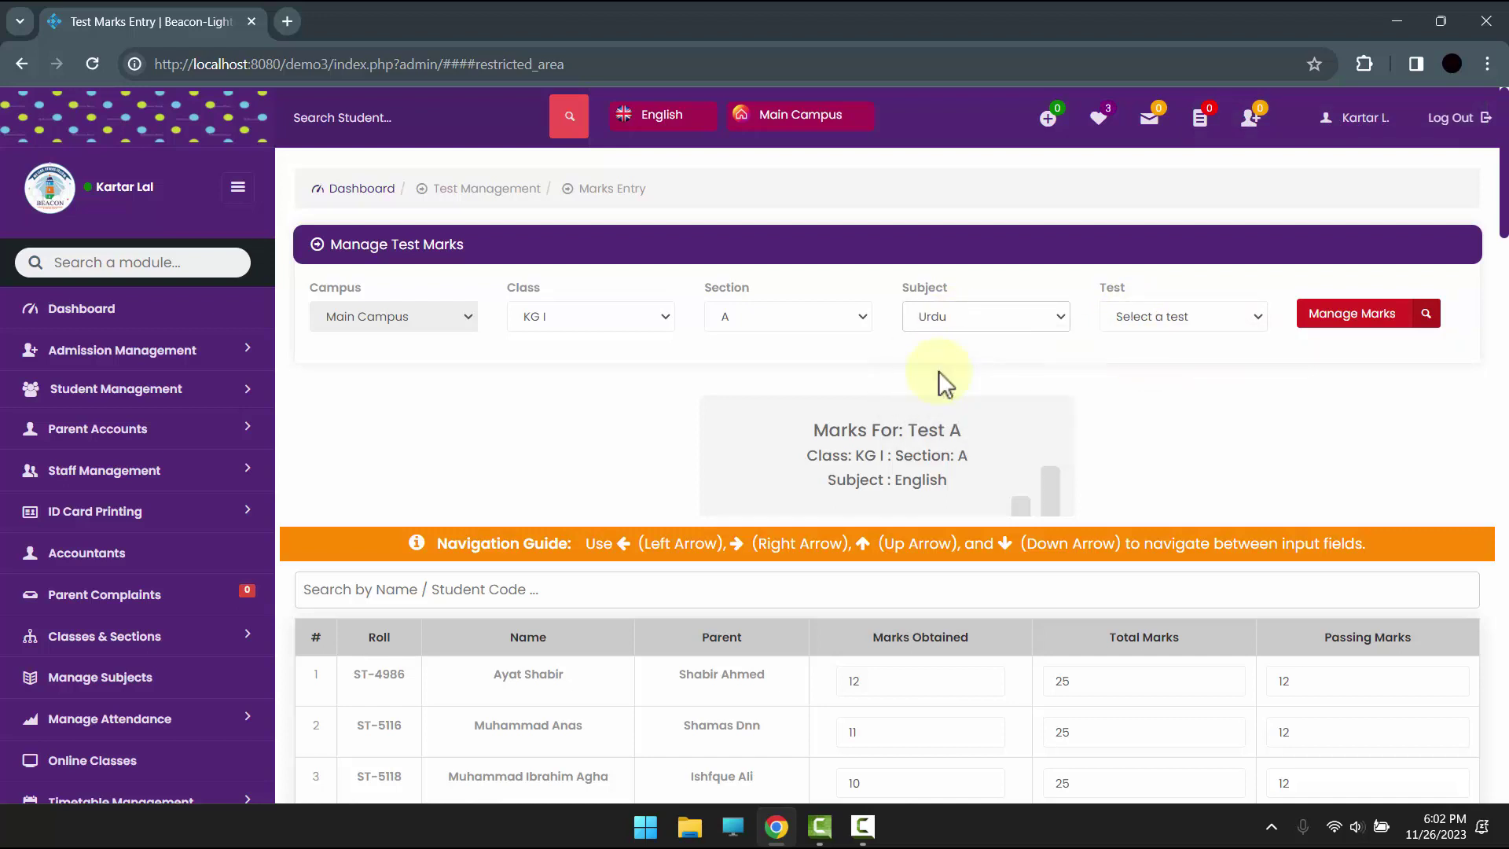
click(1108, 321)
click(1155, 360)
click(1364, 319)
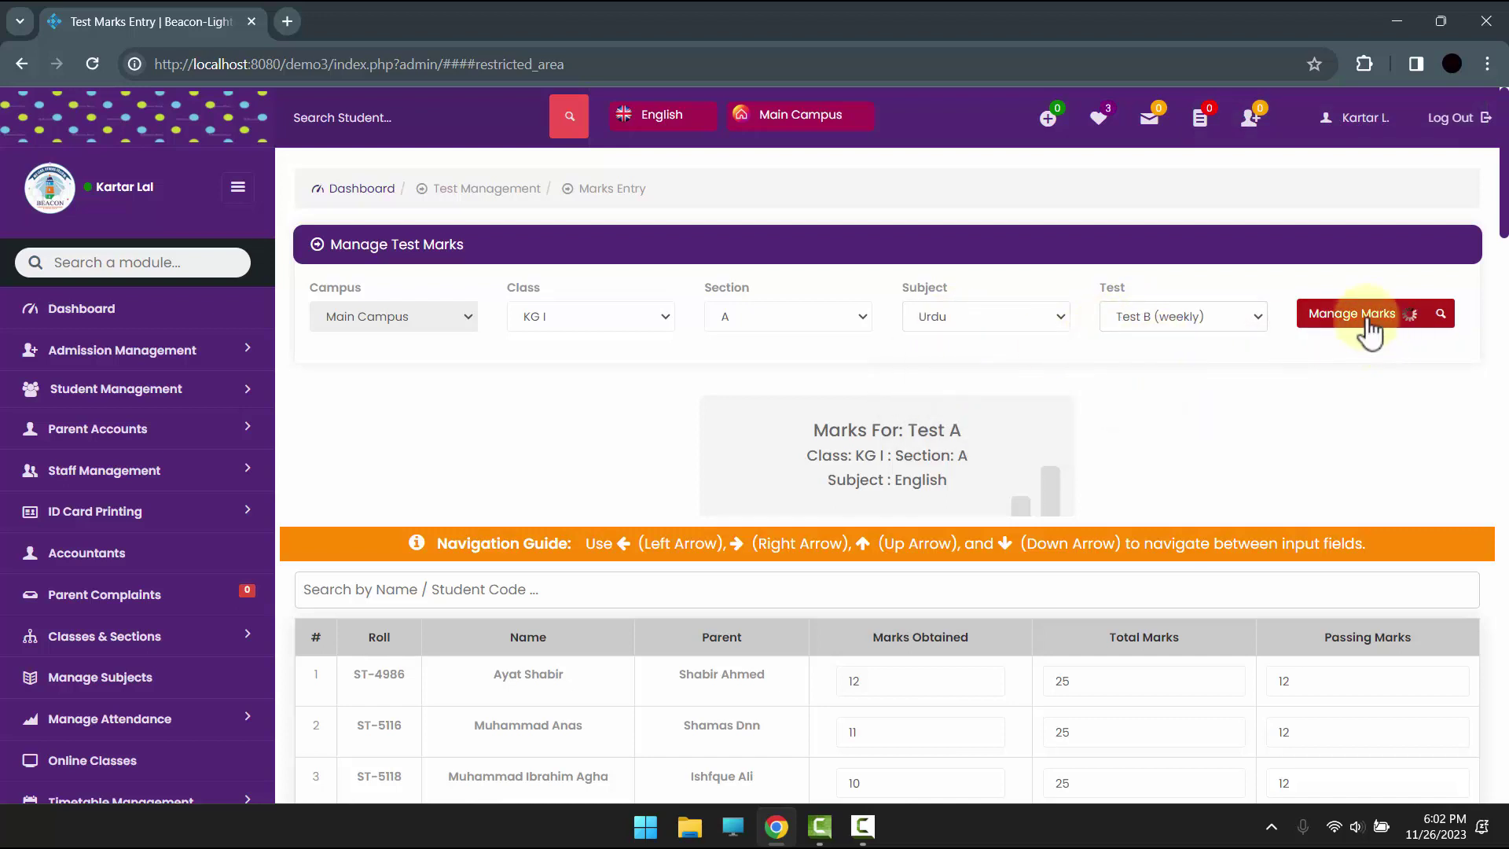
Set the Urdu test's total marks to 25 and passing marks to 12 in the first student's row.
scroll(951, 478, down, 4)
click(1119, 385)
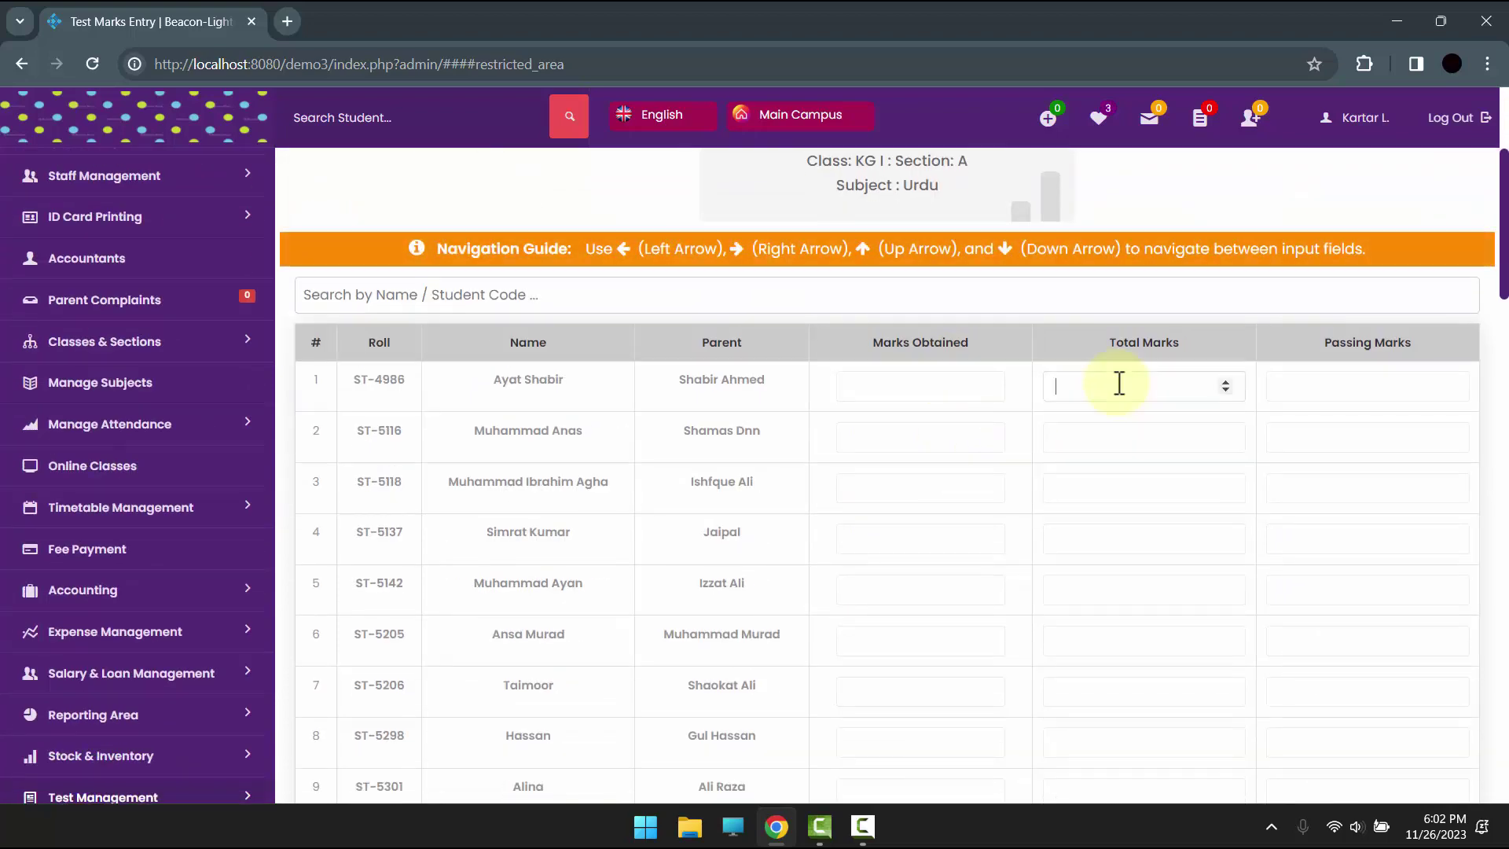
text(25)
click(1307, 387)
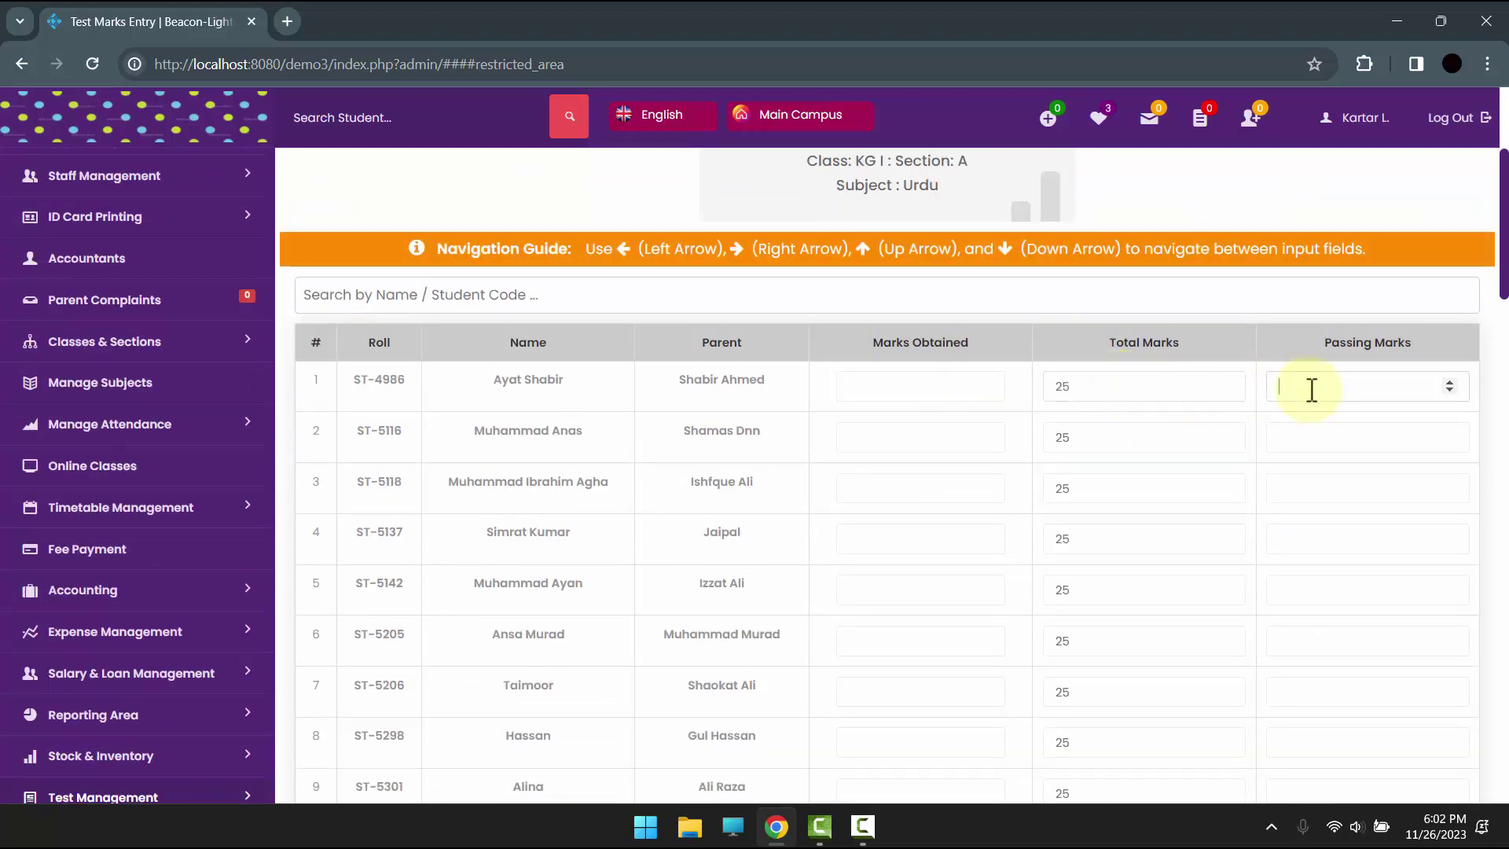
text(13)
key(BackSpace)
text(2)
Enter obtained Urdu marks of 4, 5, 6, 12 and 11 for the first five students, fill down to the eleventh, and save the result.
click(910, 390)
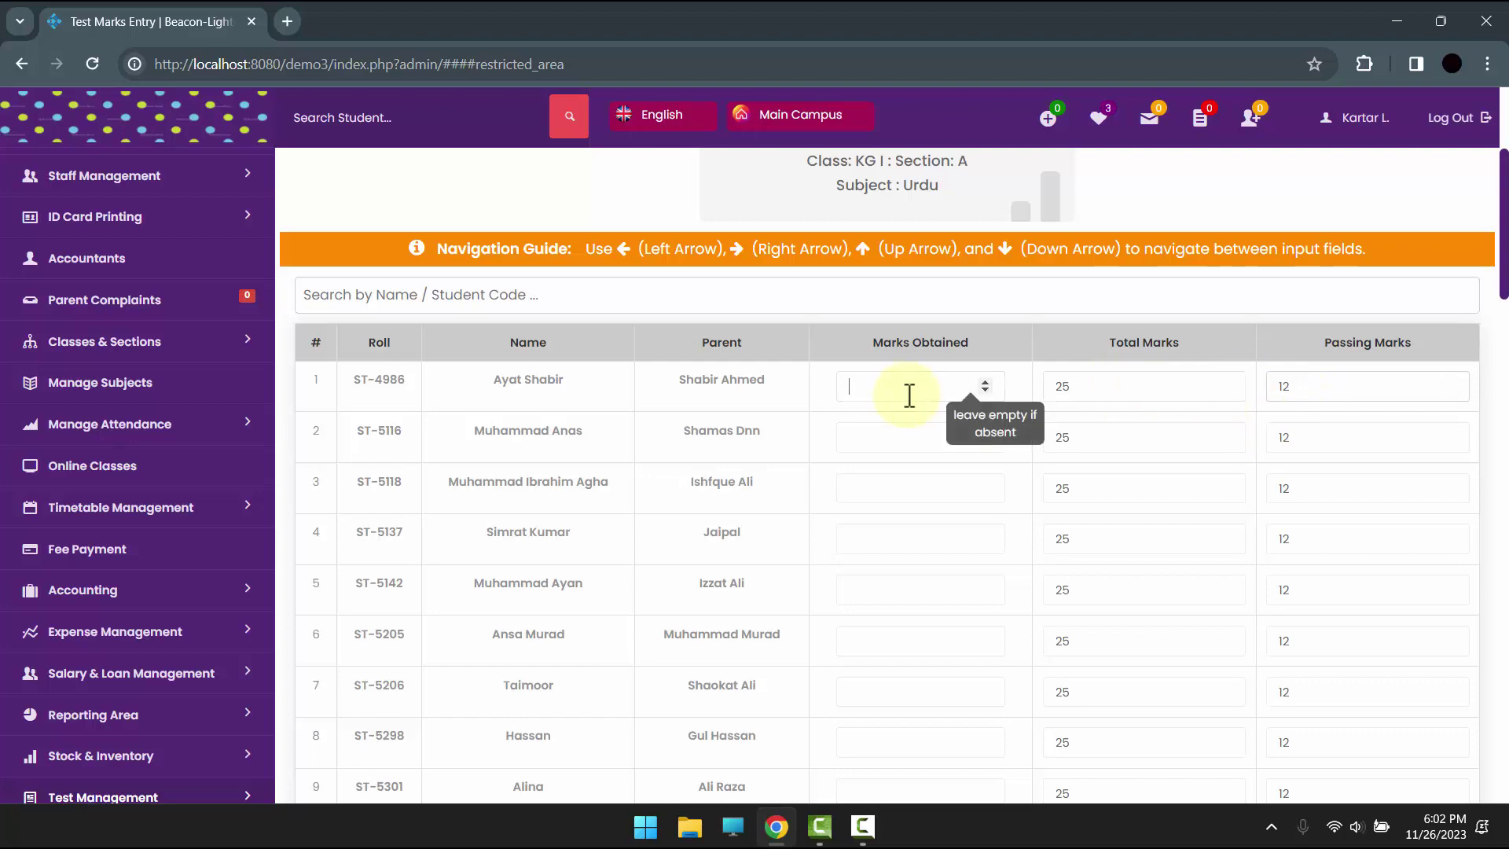
text(4)
click(900, 434)
text(5)
click(887, 488)
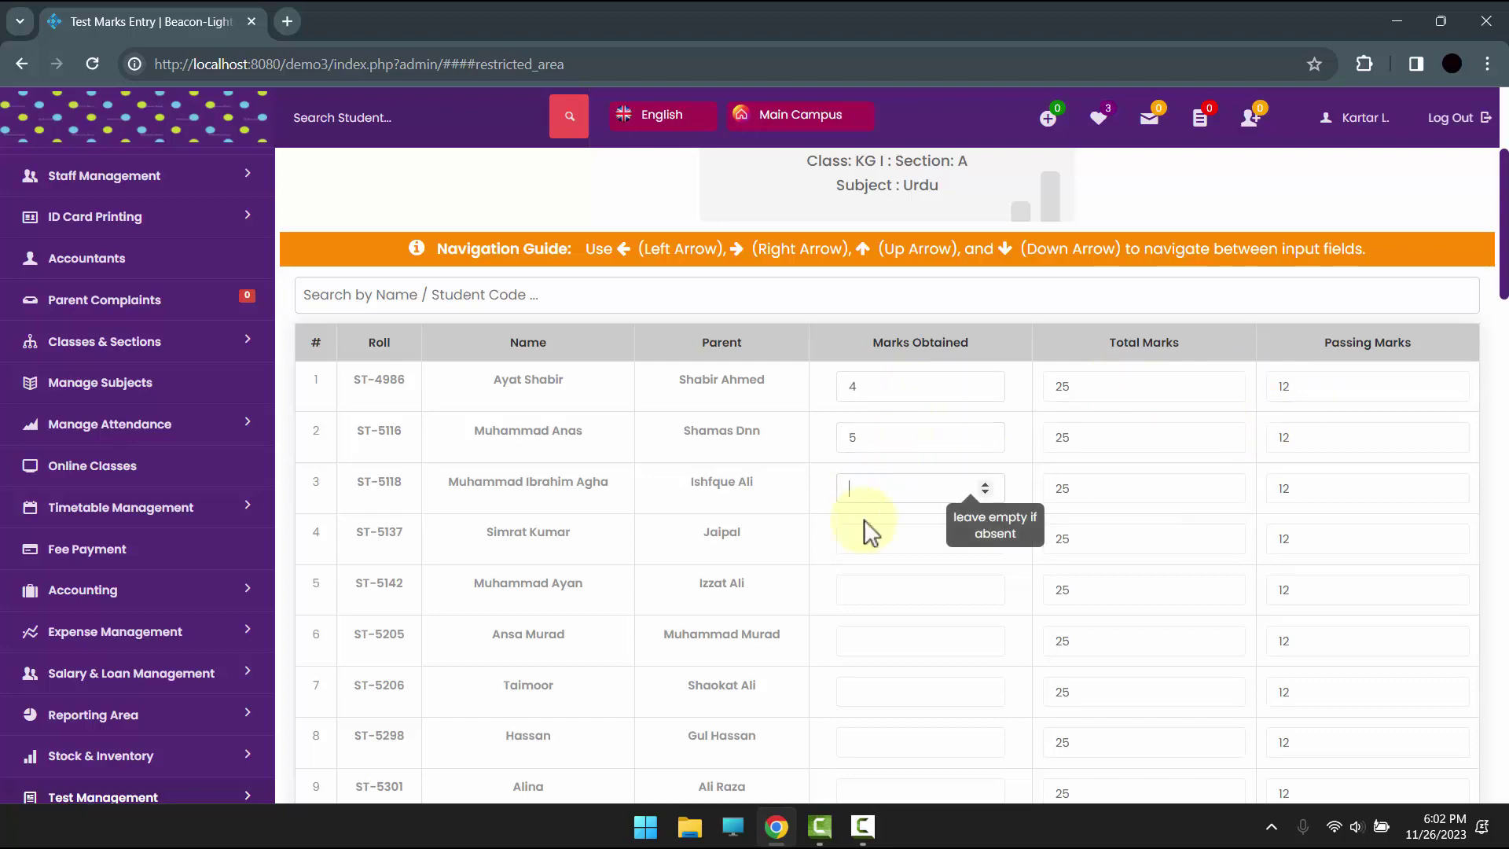
text(6)
click(861, 537)
text(1)
scroll(856, 597, down, 20)
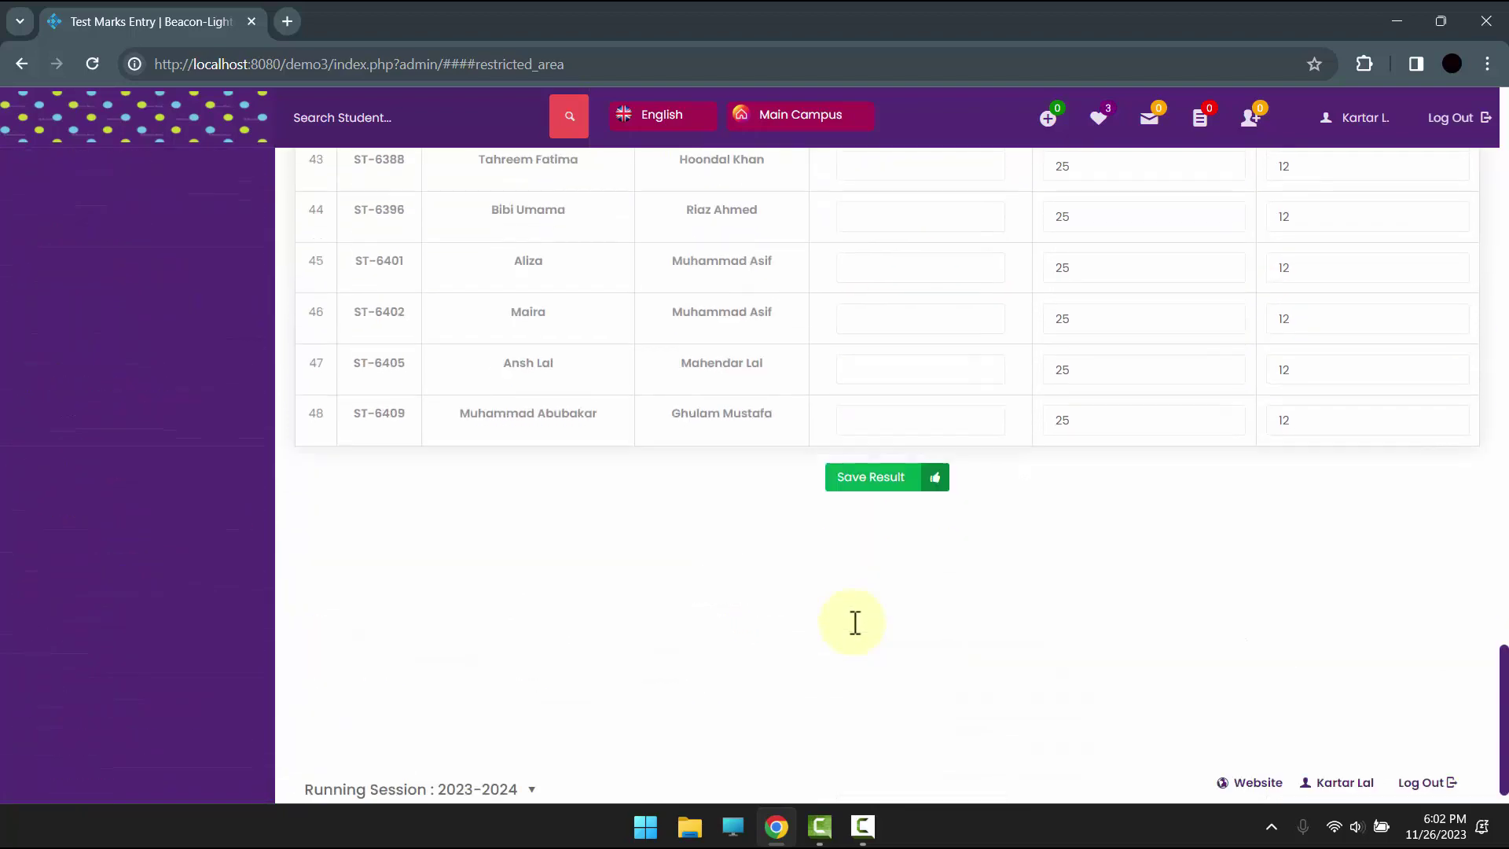
click(864, 487)
Open the teacher remarks page for a particular test.
scroll(860, 489, up, 20)
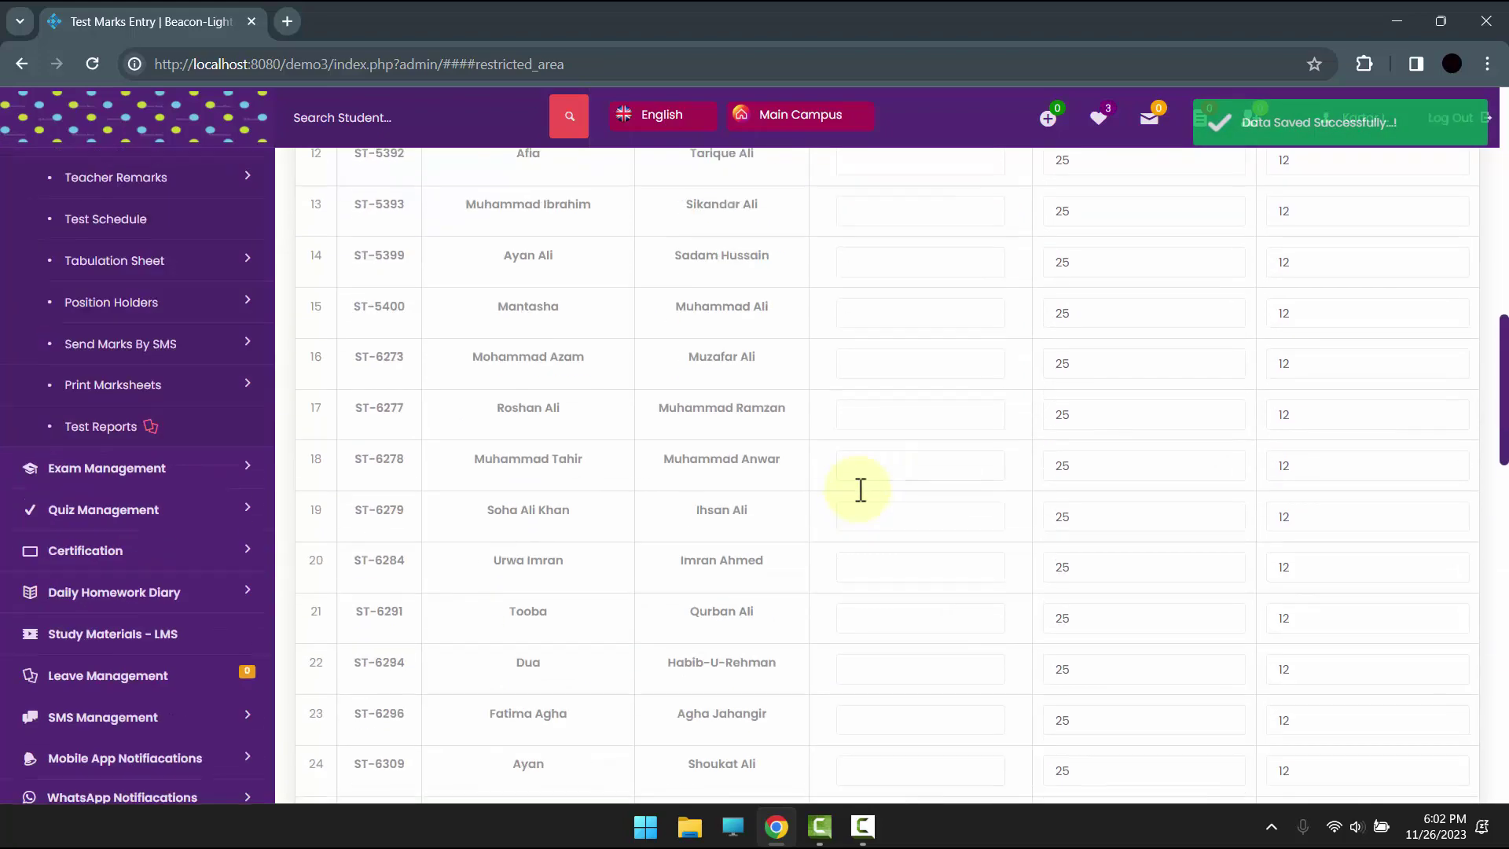
scroll(1253, 308, up, 1)
scroll(1035, 544, down, 1)
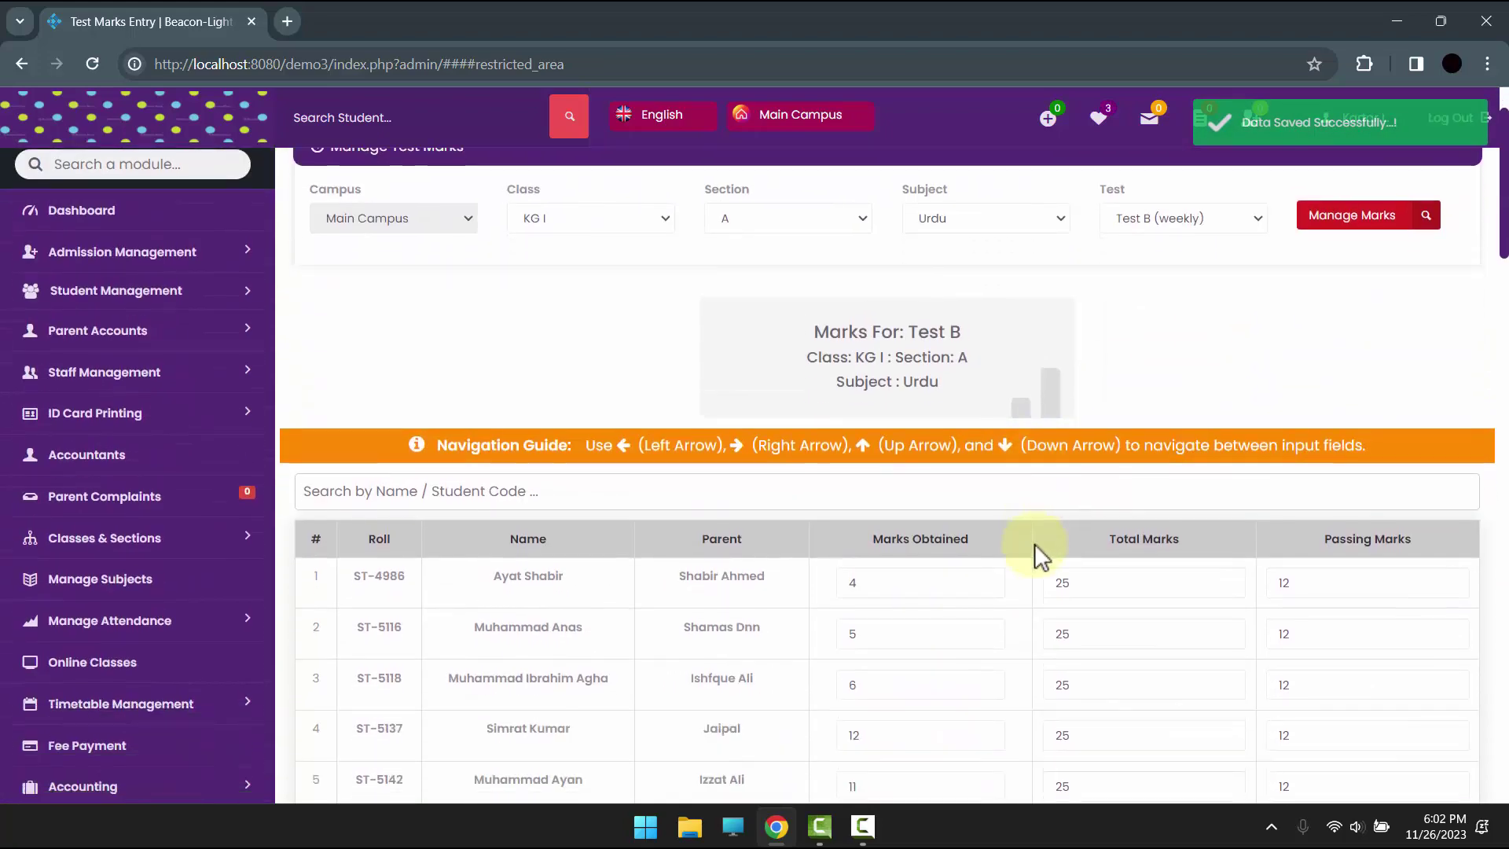
scroll(390, 472, down, 1)
scroll(390, 473, down, 10)
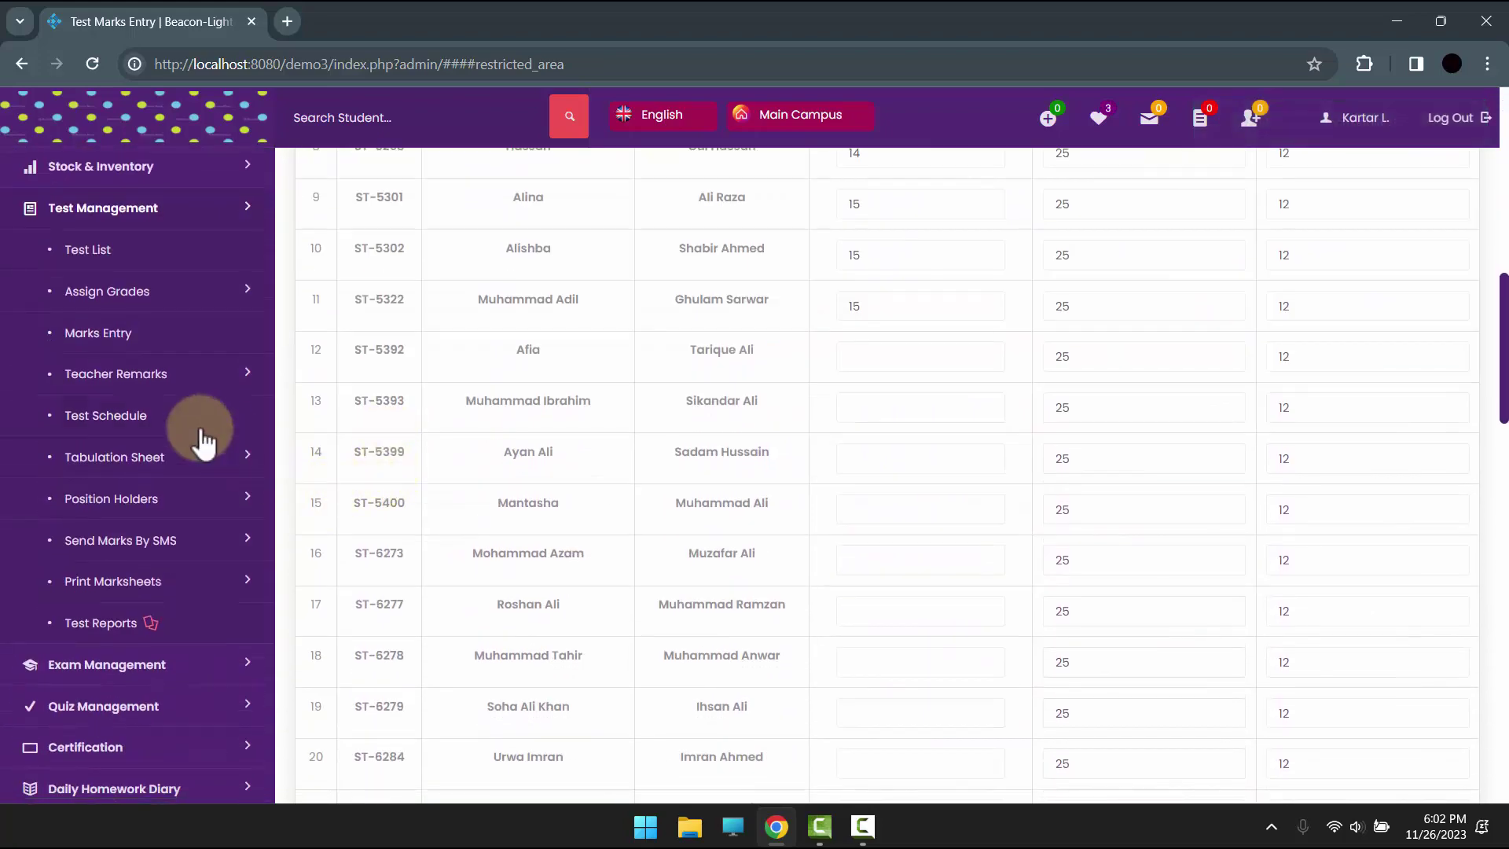
click(187, 386)
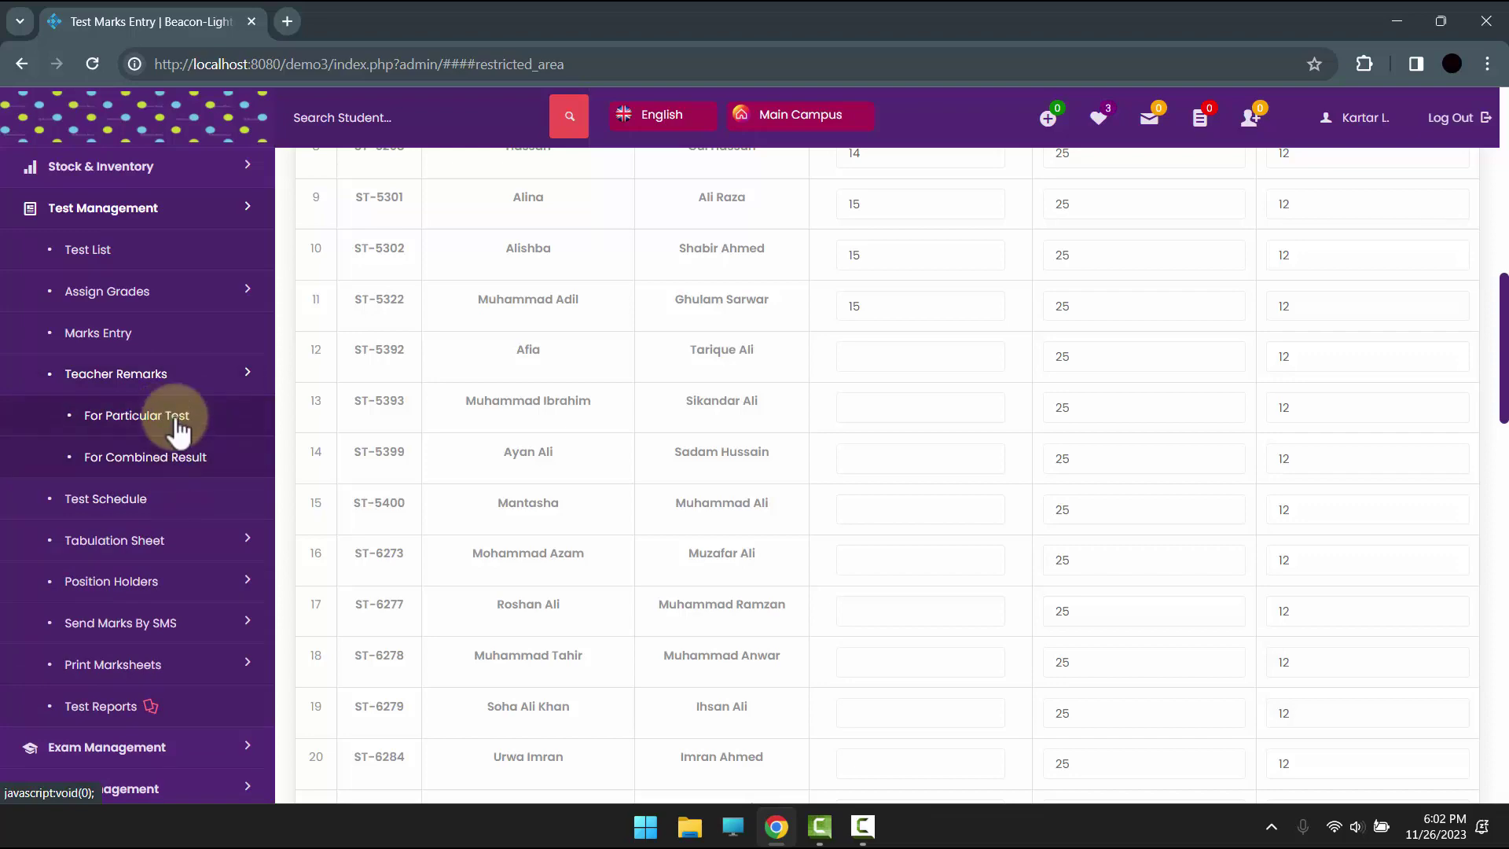
click(180, 429)
Load the teacher remarks sheet for class KG I, section A, subject English and Test A (weekly).
click(626, 316)
click(614, 342)
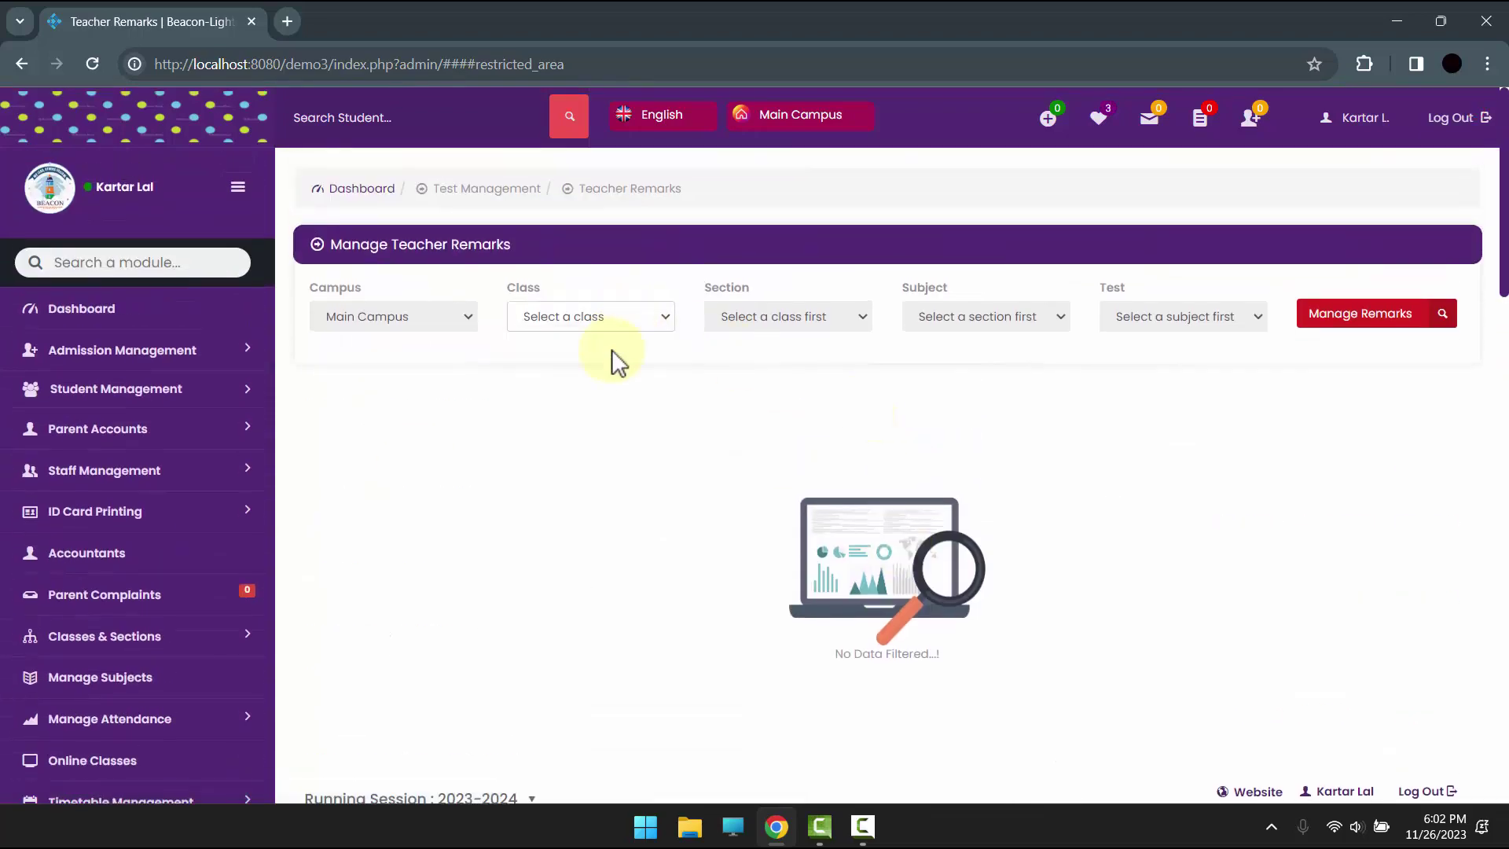
click(602, 323)
click(599, 356)
click(744, 327)
click(785, 358)
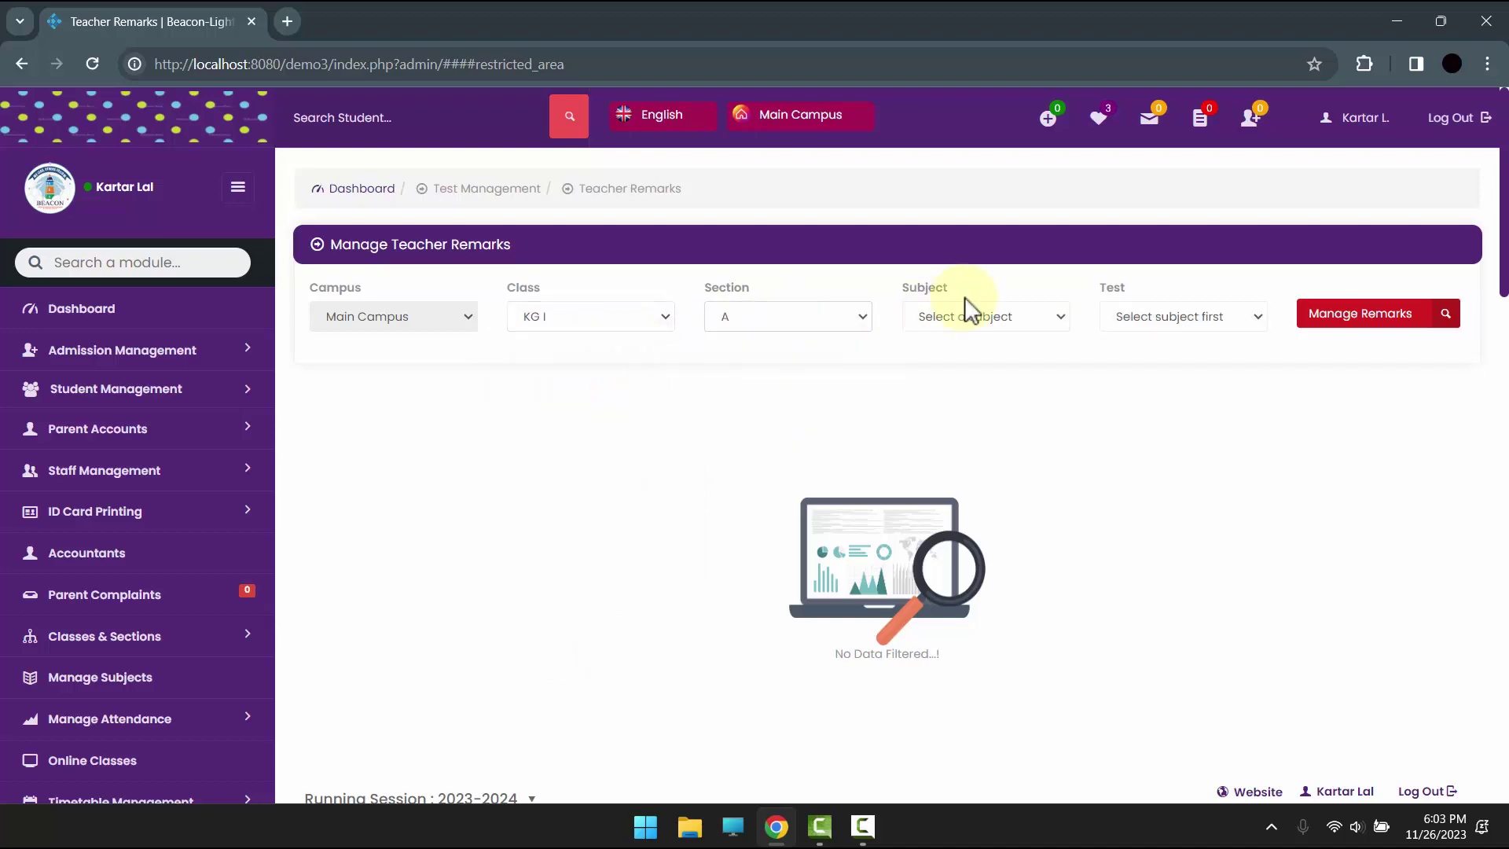
click(966, 309)
click(977, 356)
click(1120, 318)
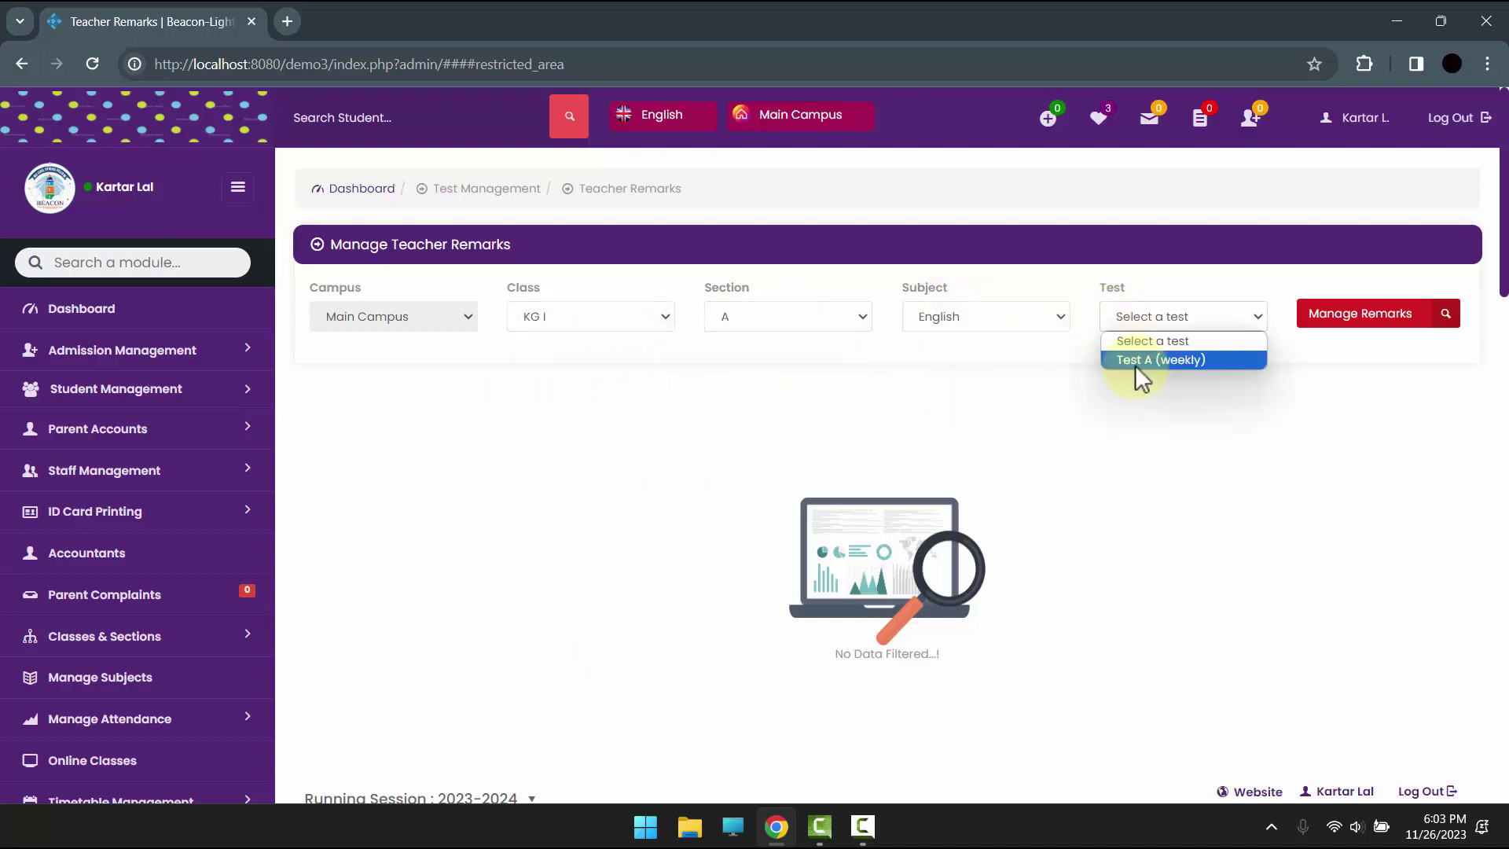
click(1135, 359)
click(1344, 314)
Enter a remark for the first student, made of the student's copied name followed by "is a good student".
scroll(983, 629, down, 5)
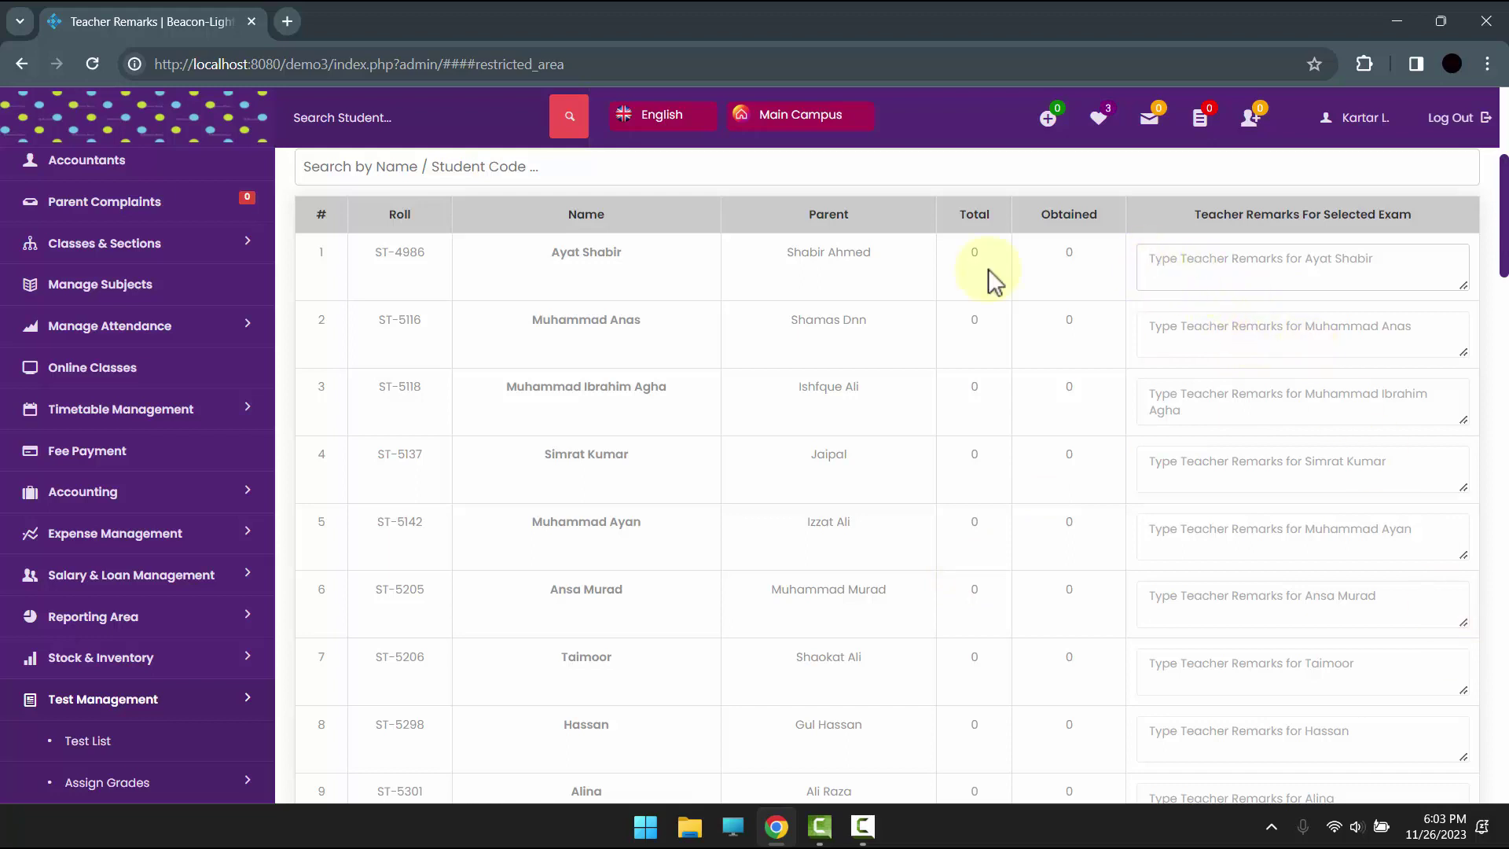
triple_click(632, 252)
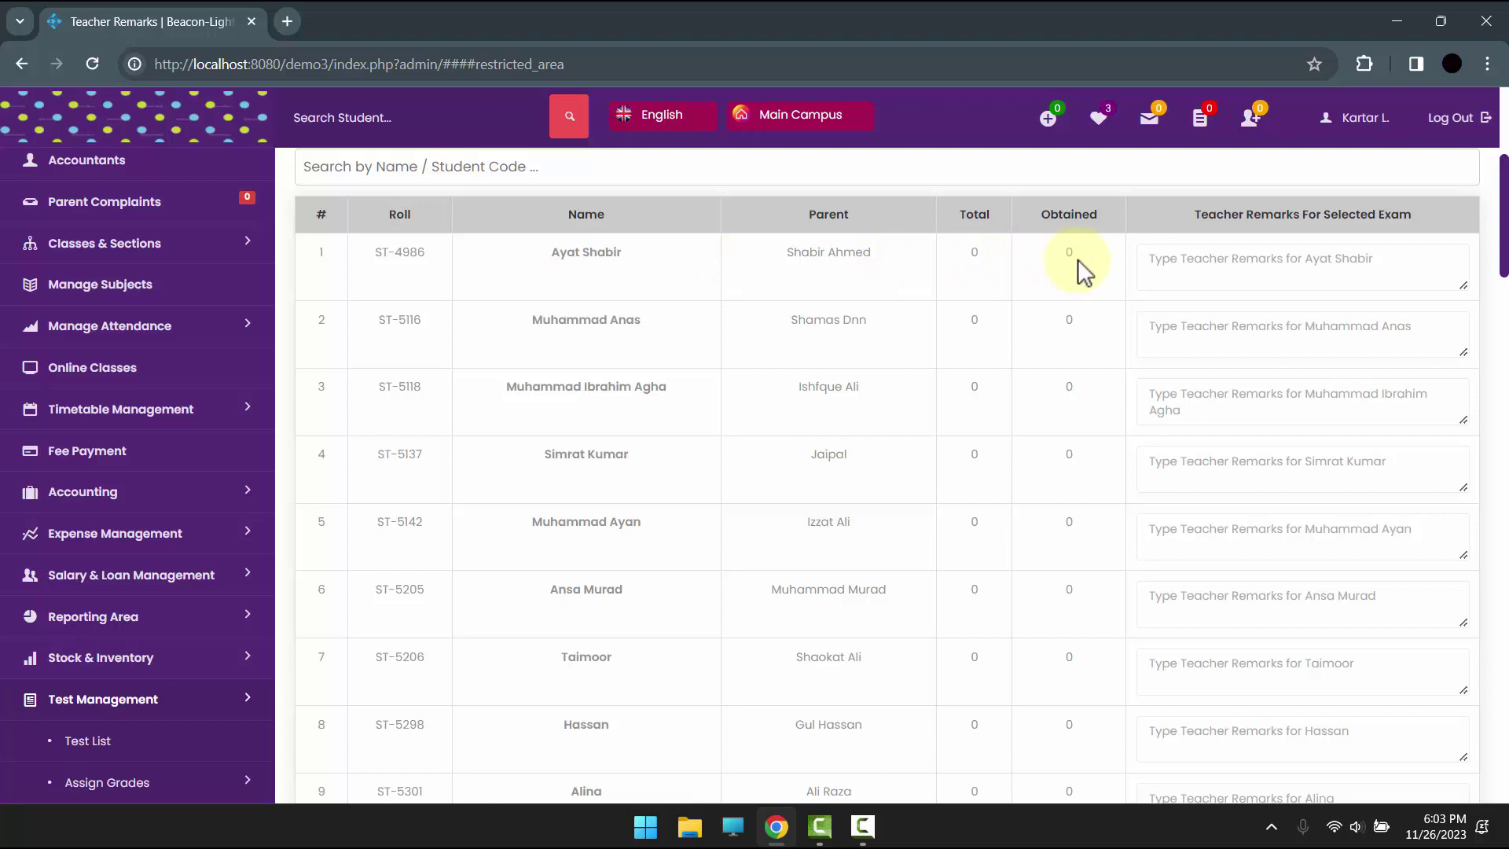
scroll(1078, 262, down, 12)
scroll(1066, 448, up, 15)
scroll(1070, 436, up, 2)
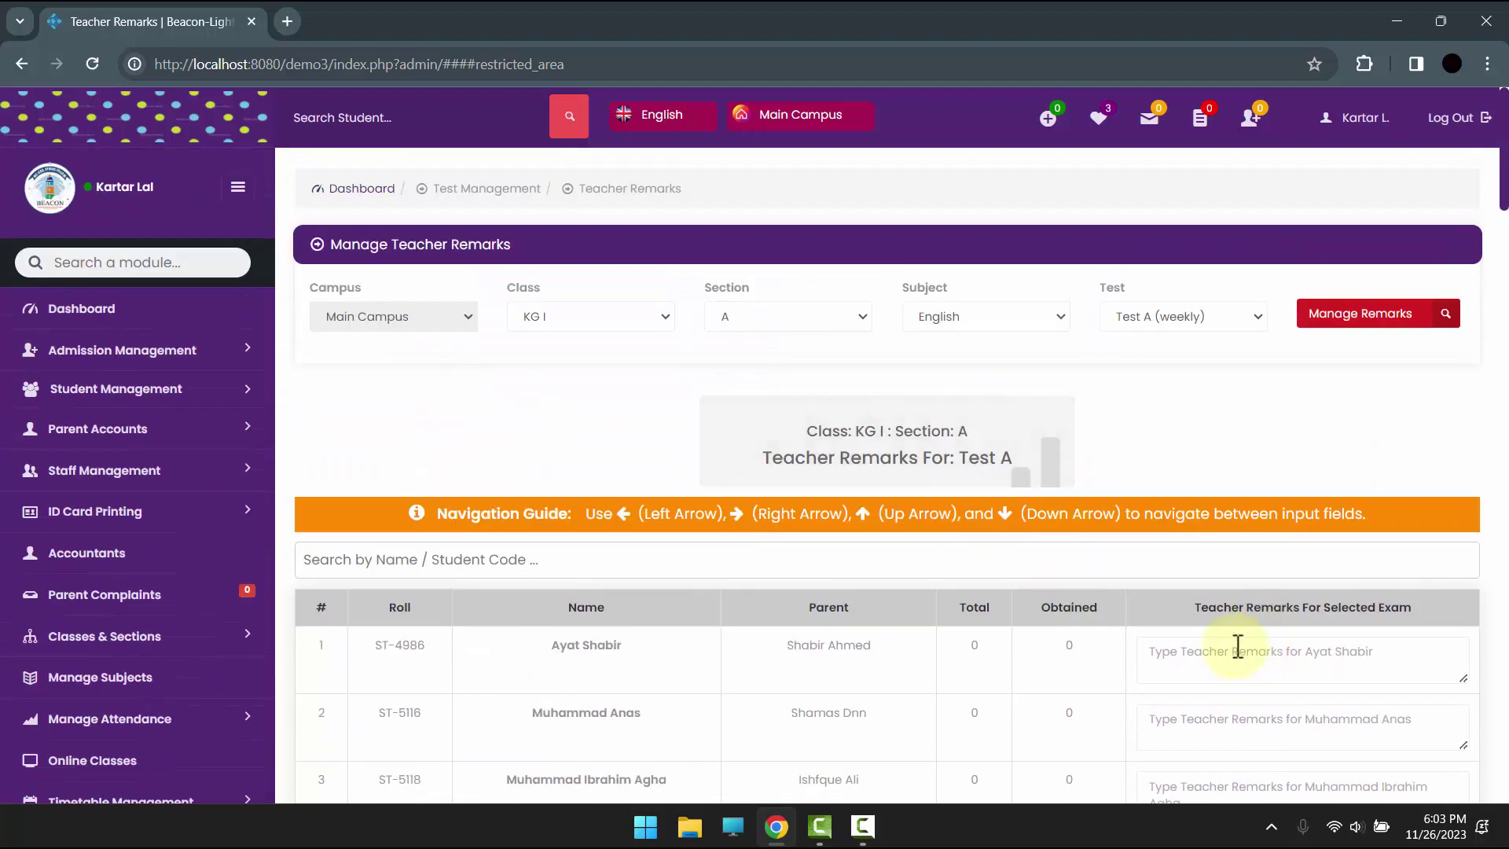
scroll(1179, 404, down, 4)
click(1181, 369)
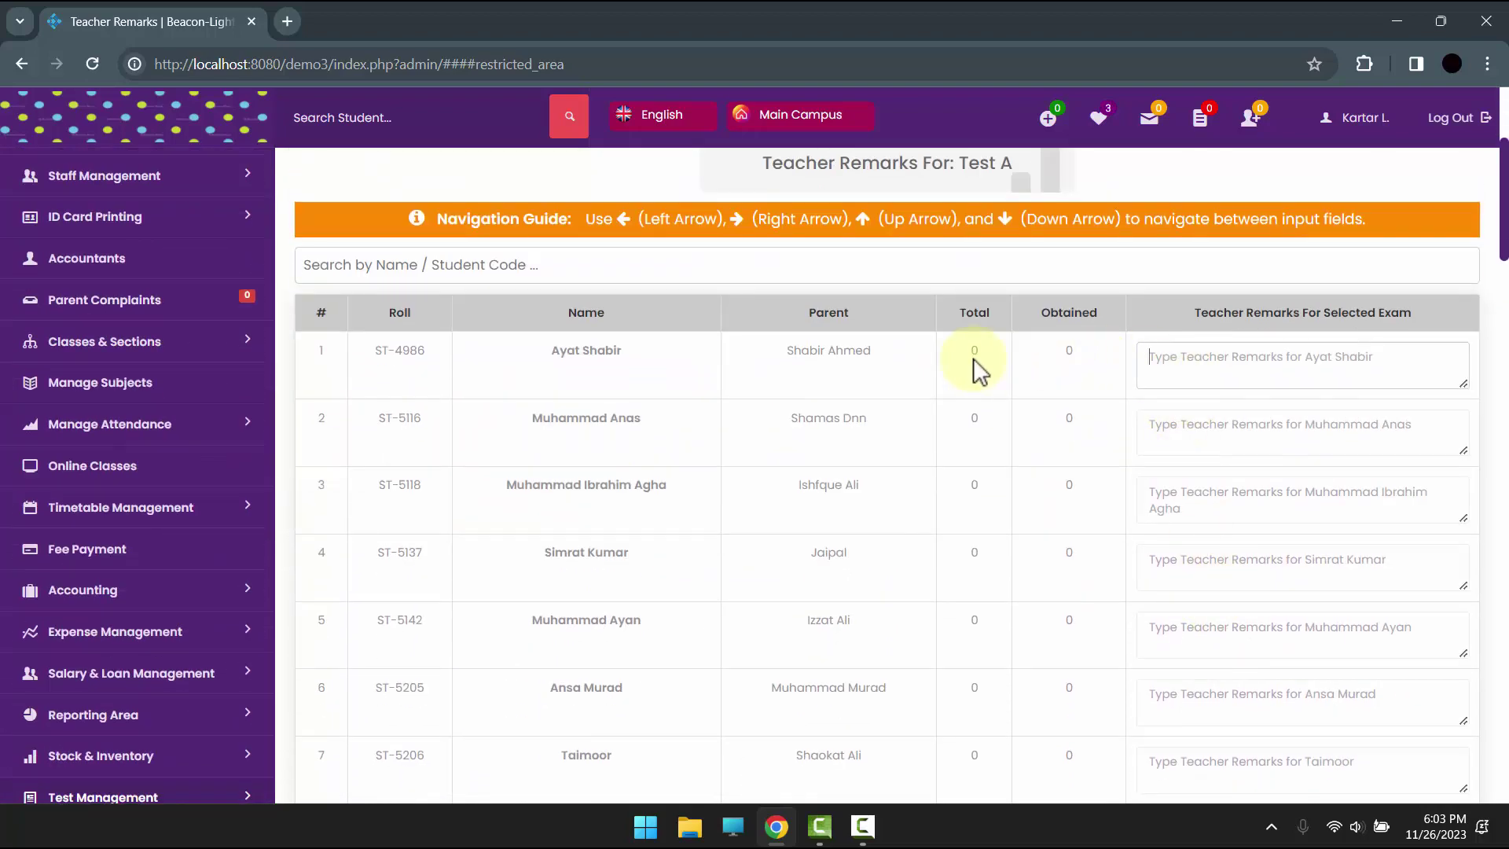
triple_click(597, 362)
key(ctrl+c)
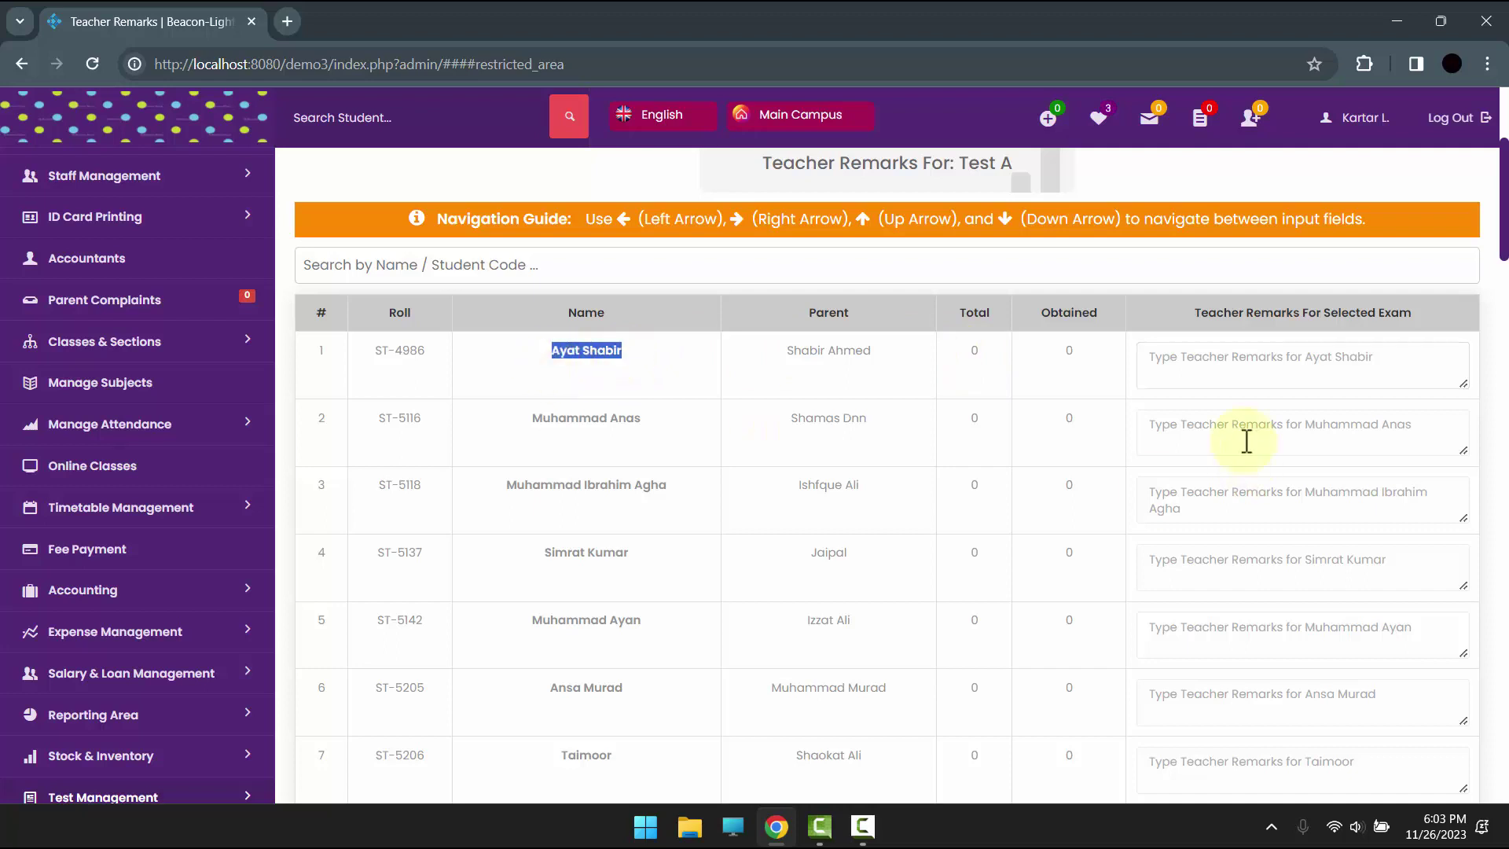
click(1196, 370)
key(ctrl+v)
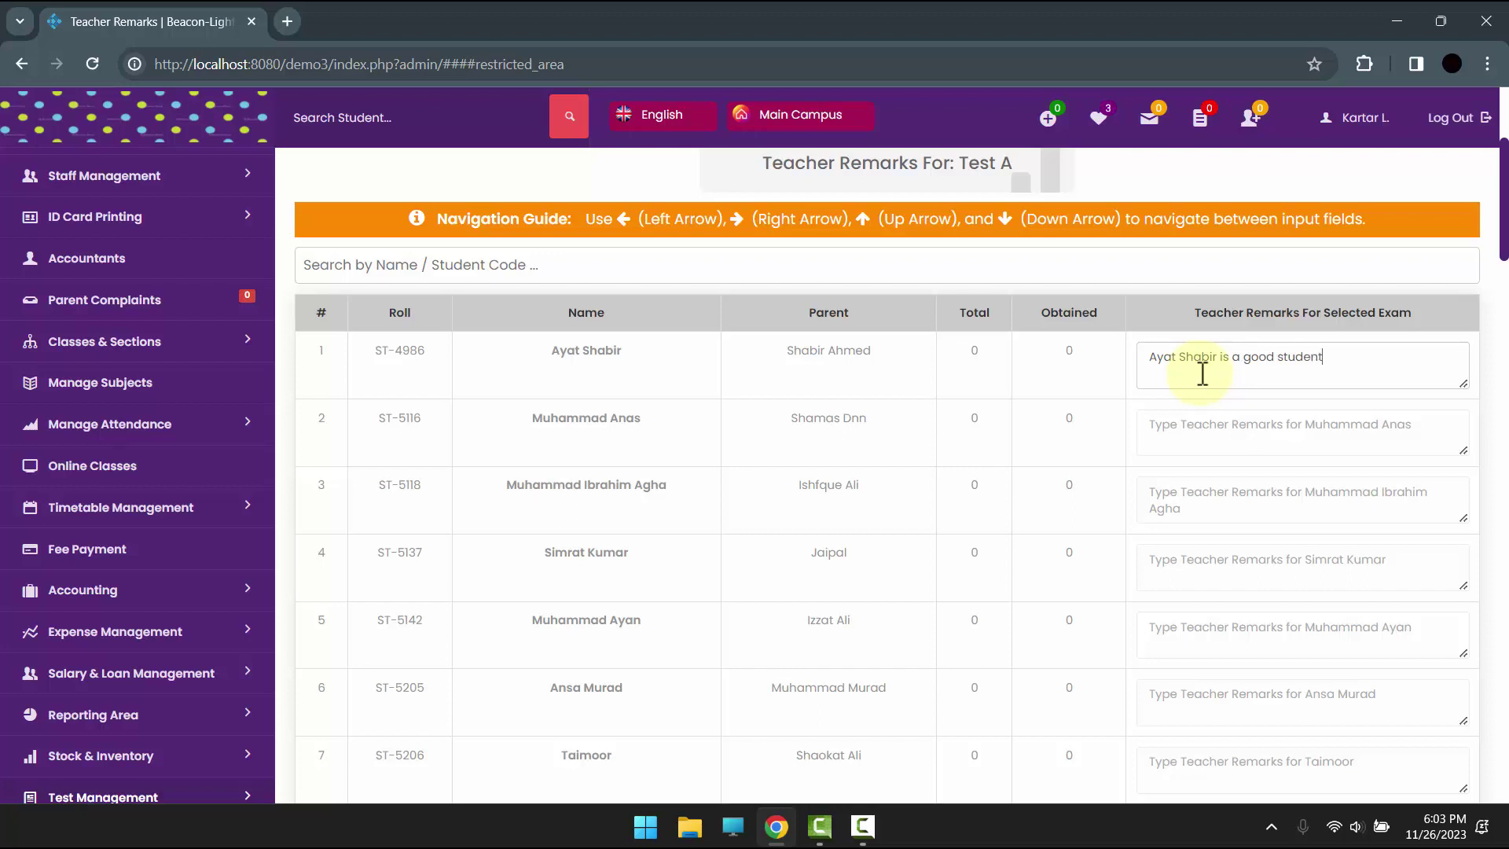
Copy the first student's remark to the second through tenth students and save the changes.
key(ctrl+a)
key(ctrl+c)
key(Down)
key(ctrl+v)
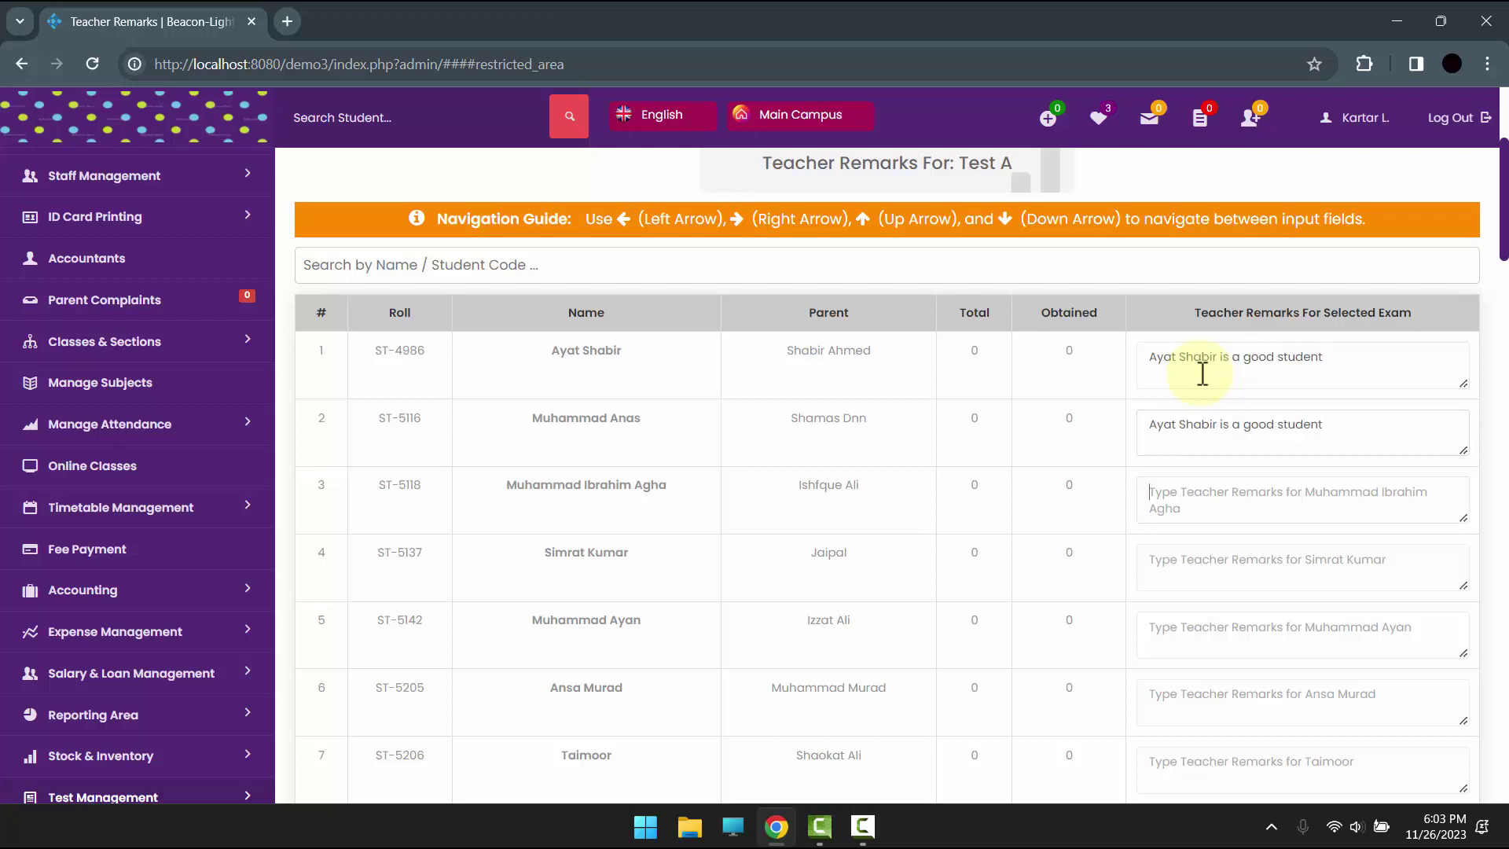
key(Down)
key(ctrl+v)
key(Down)
key(ctrl+v)
key(Down)
key(ctrl+v)
key(Down)
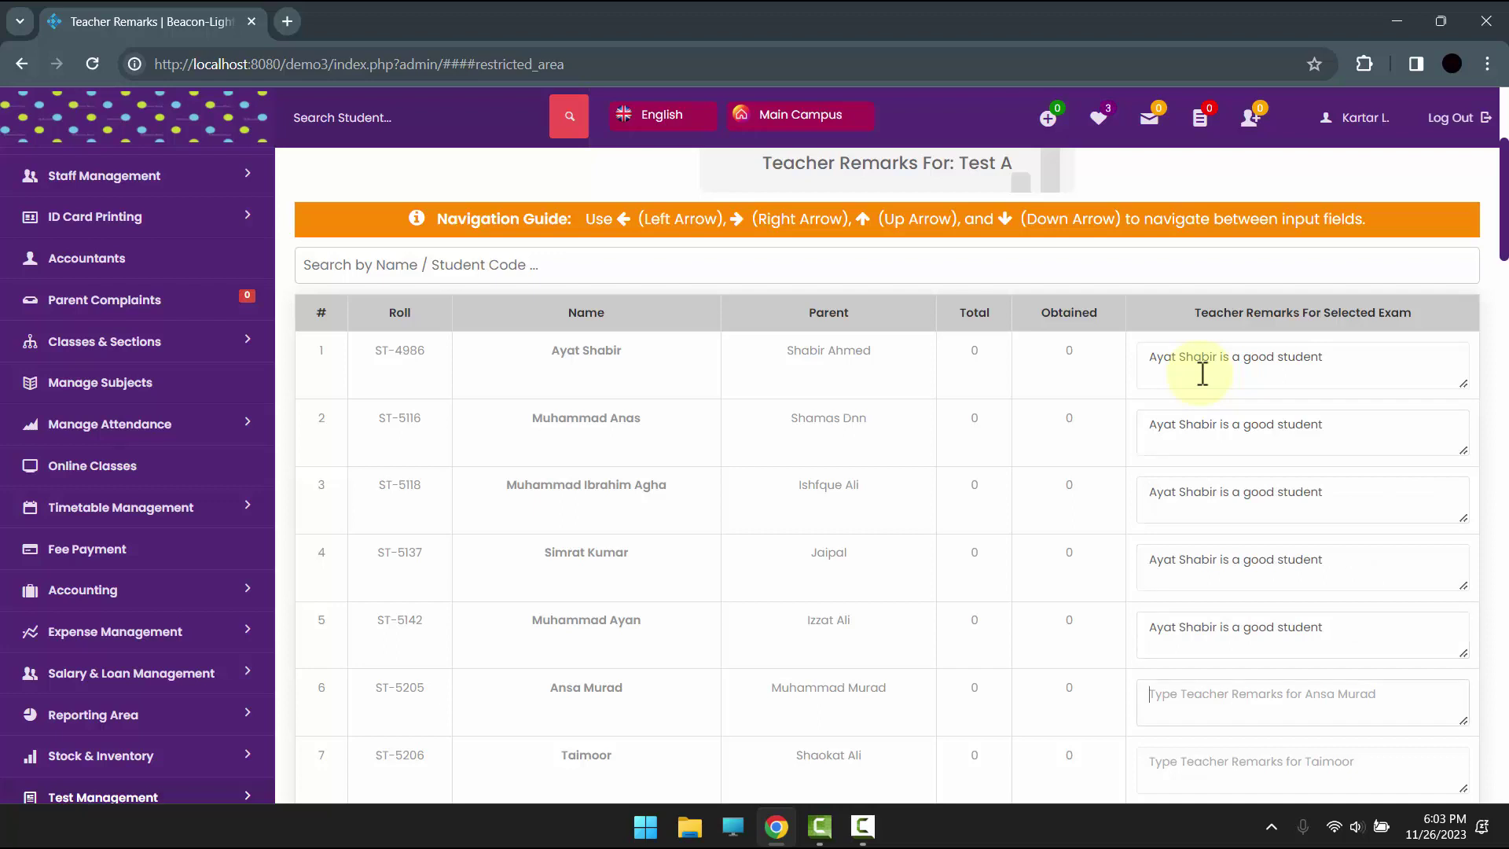
key(ctrl+v)
key(Down)
key(ctrl+v)
key(Down)
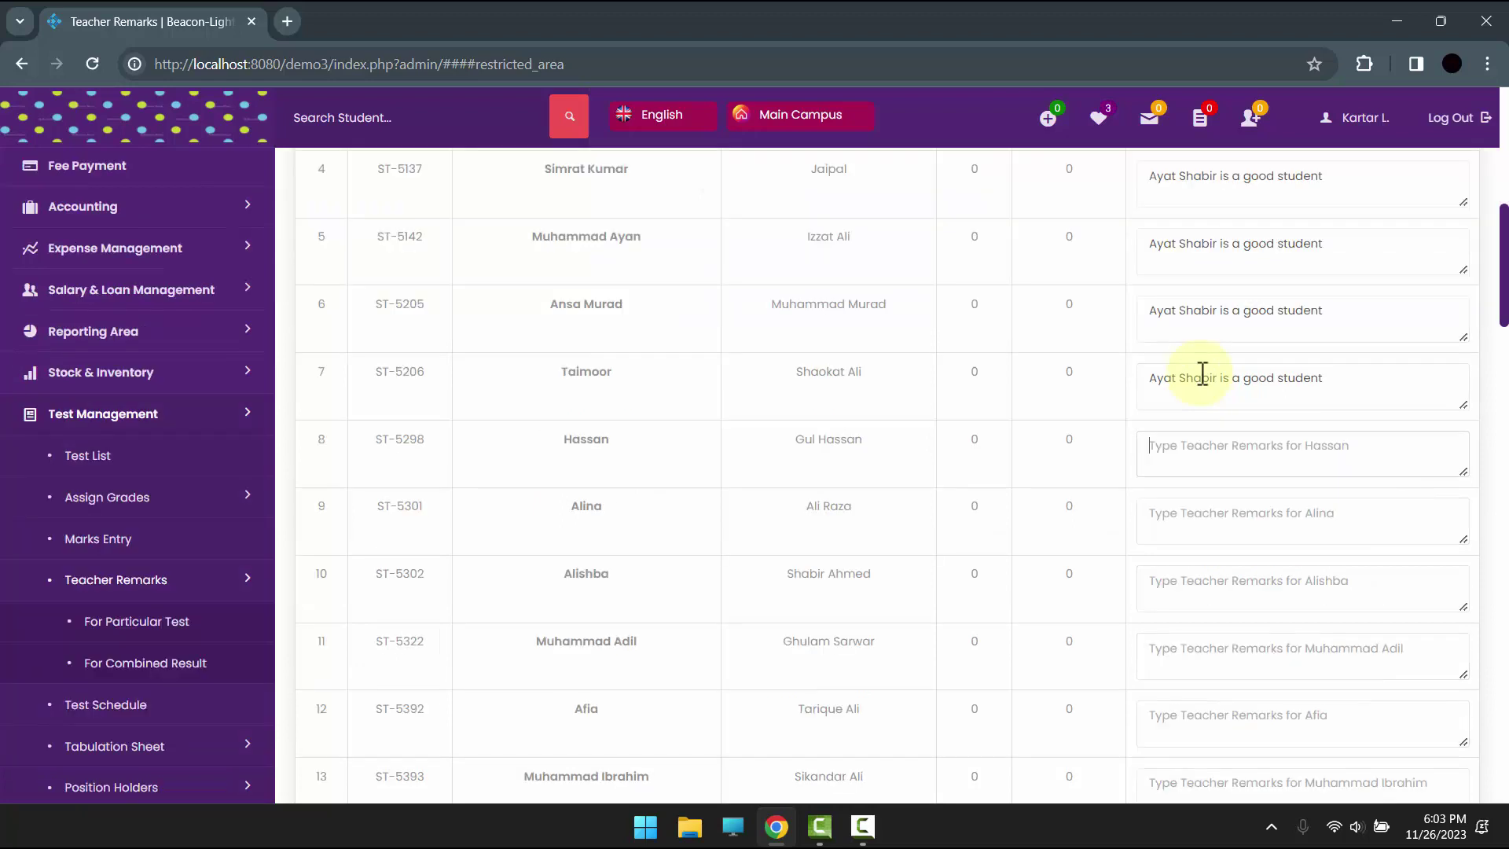
key(ctrl+v)
key(Down)
key(ctrl+v)
key(Down)
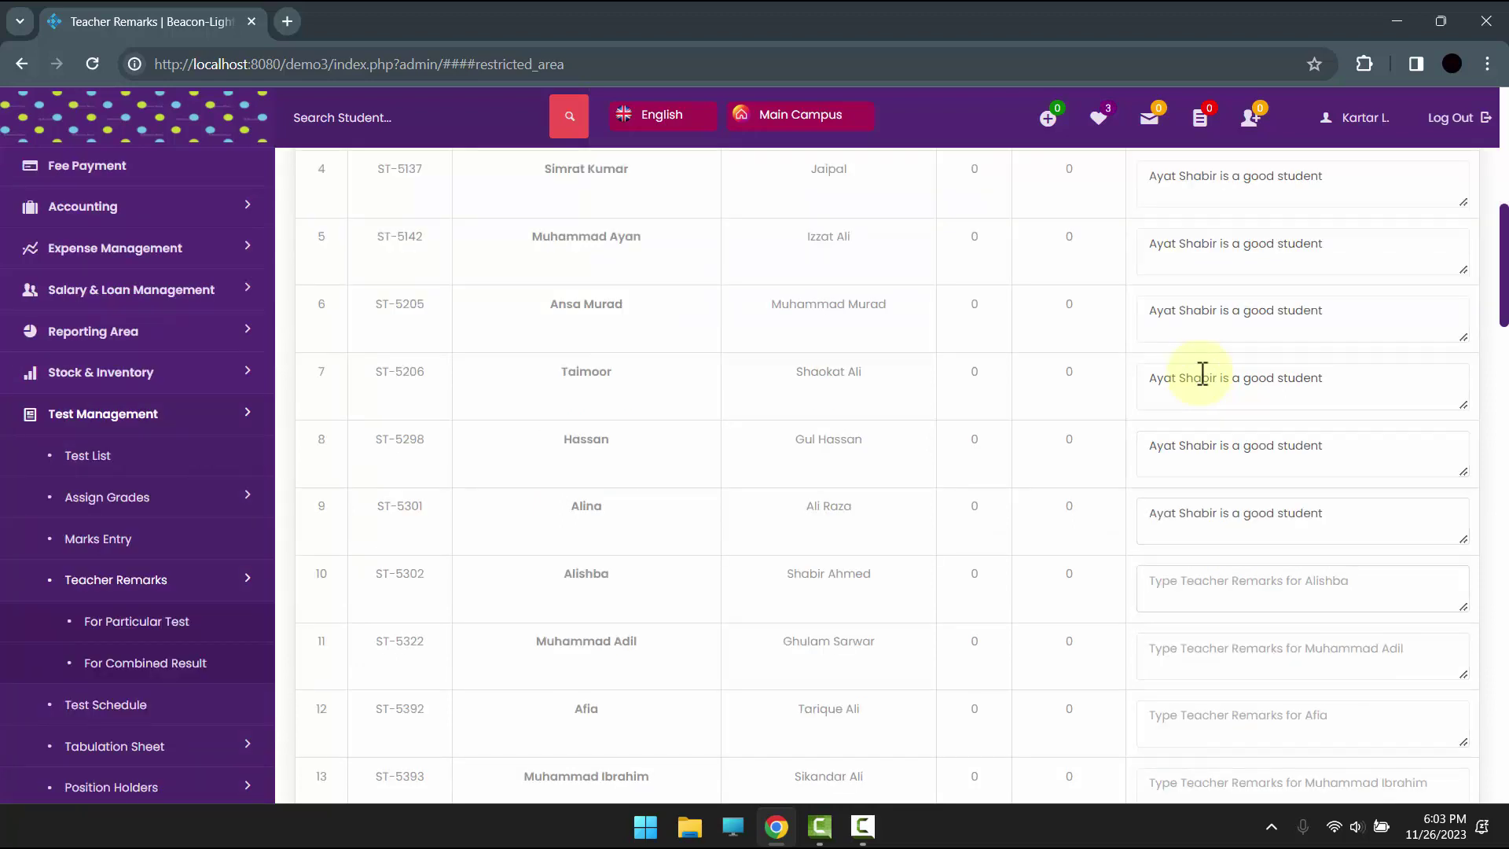
key(ctrl+v)
scroll(1203, 374, down, 20)
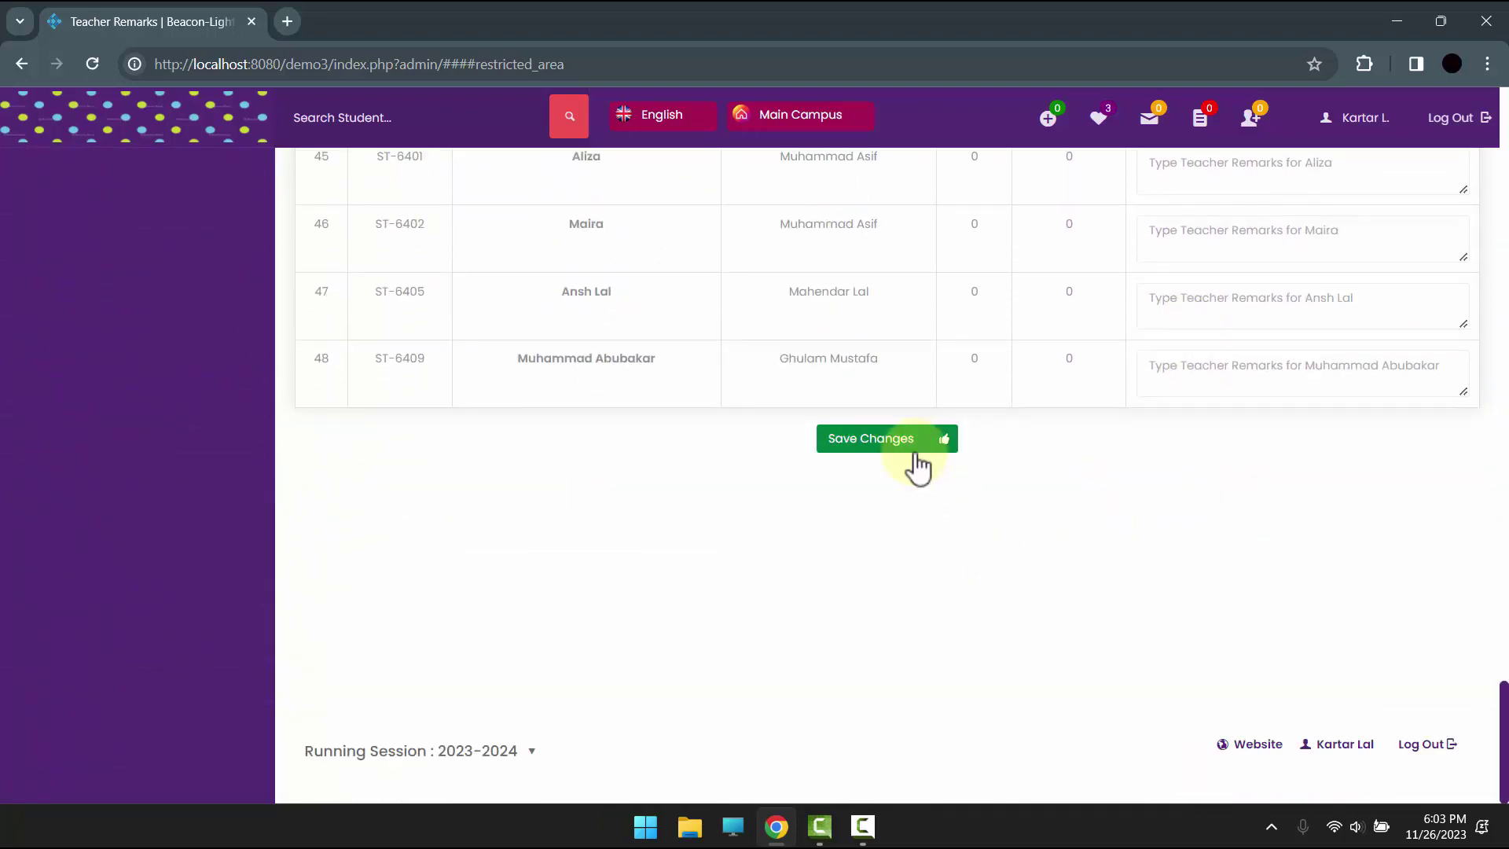
click(915, 454)
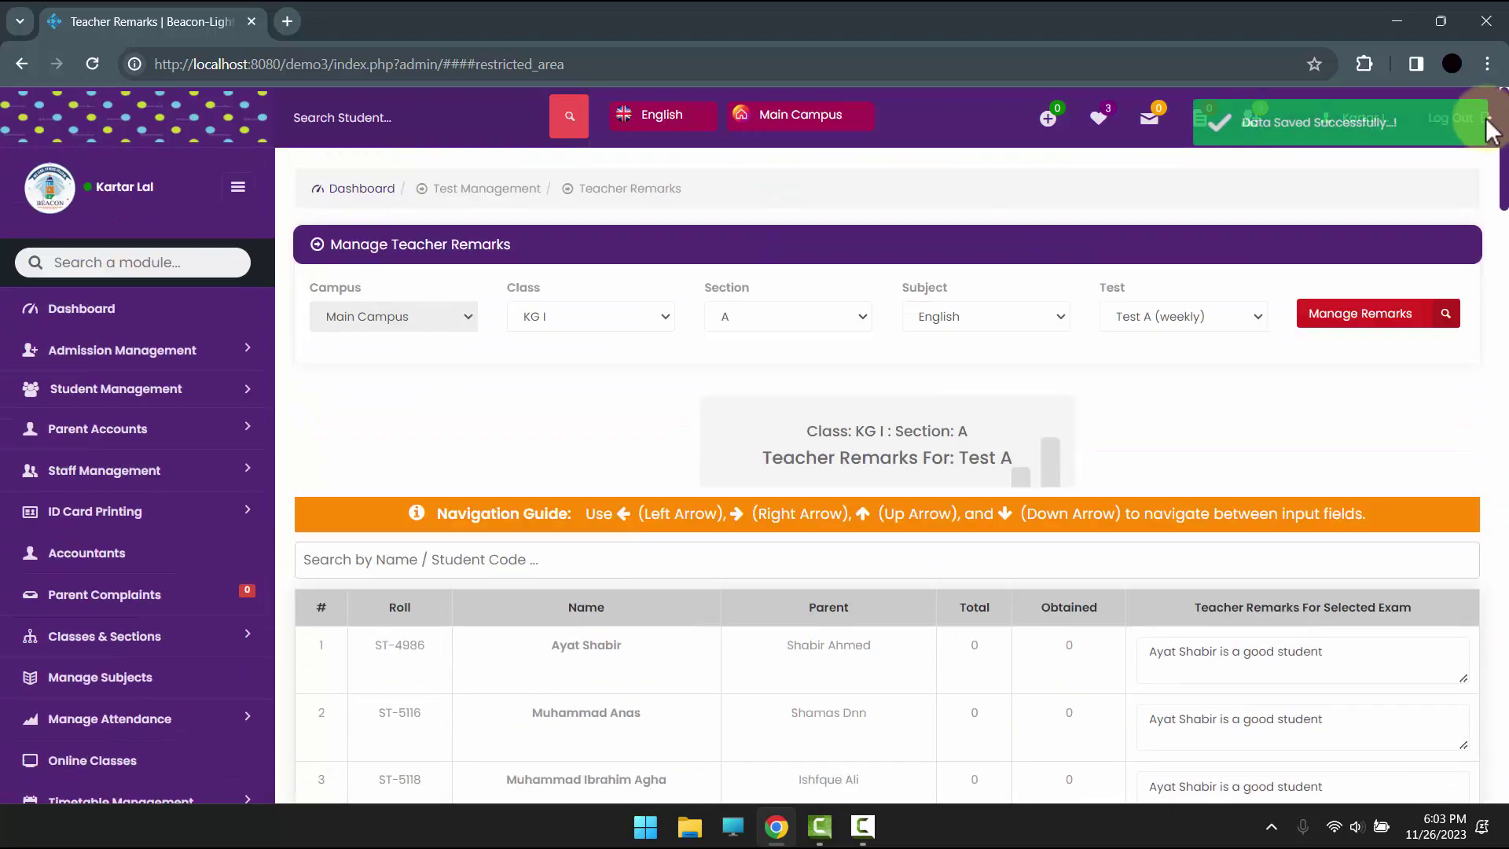
Review the saved Test A remarks in the first students' rows.
scroll(1309, 550, down, 3)
drag(1139, 355, 1366, 374)
click(1366, 374)
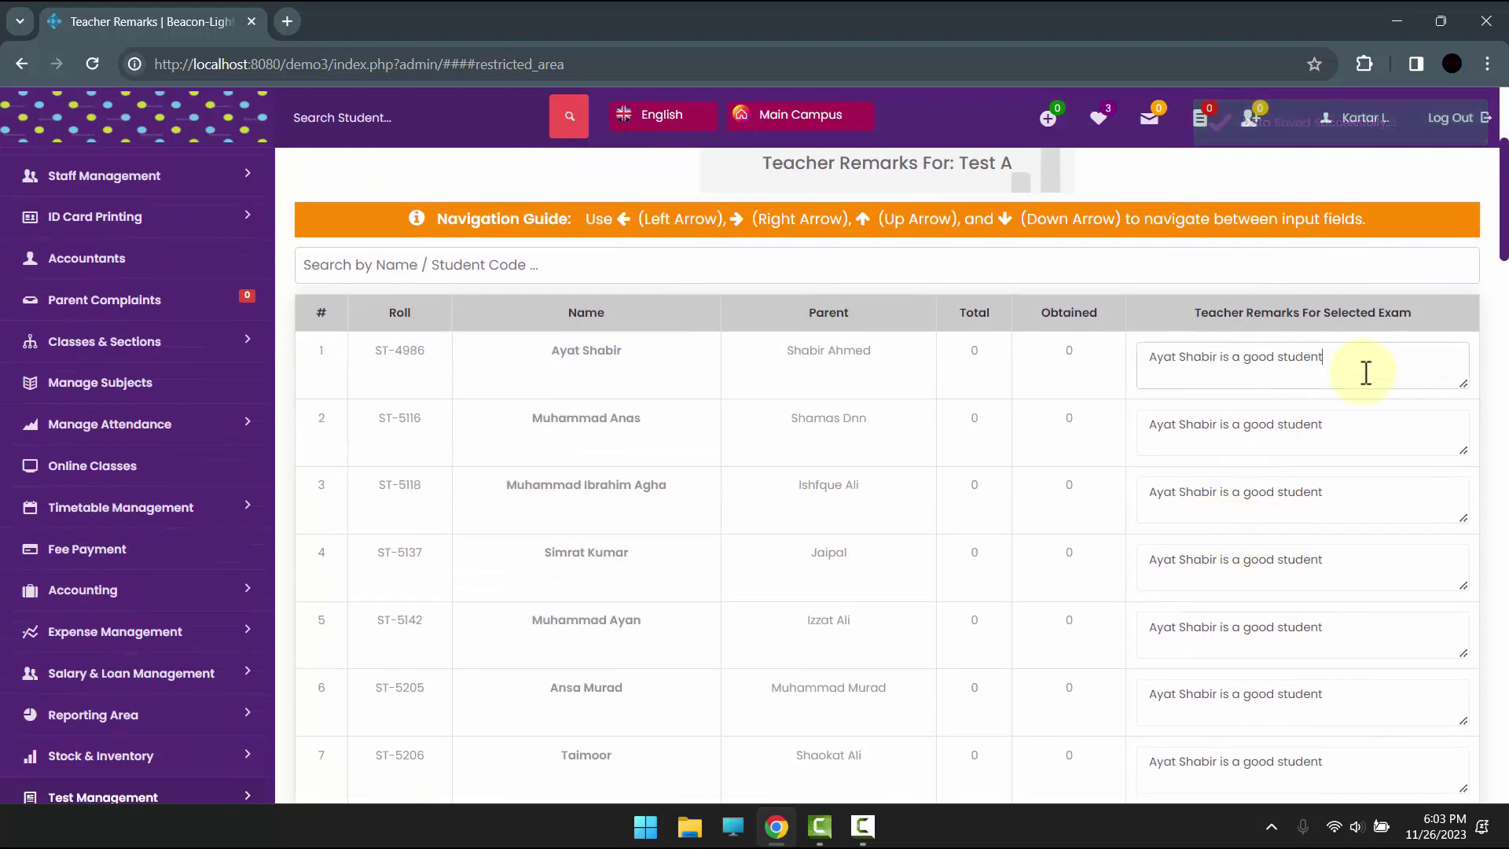
drag(1356, 430, 1153, 433)
double_click(1253, 371)
double_click(1348, 365)
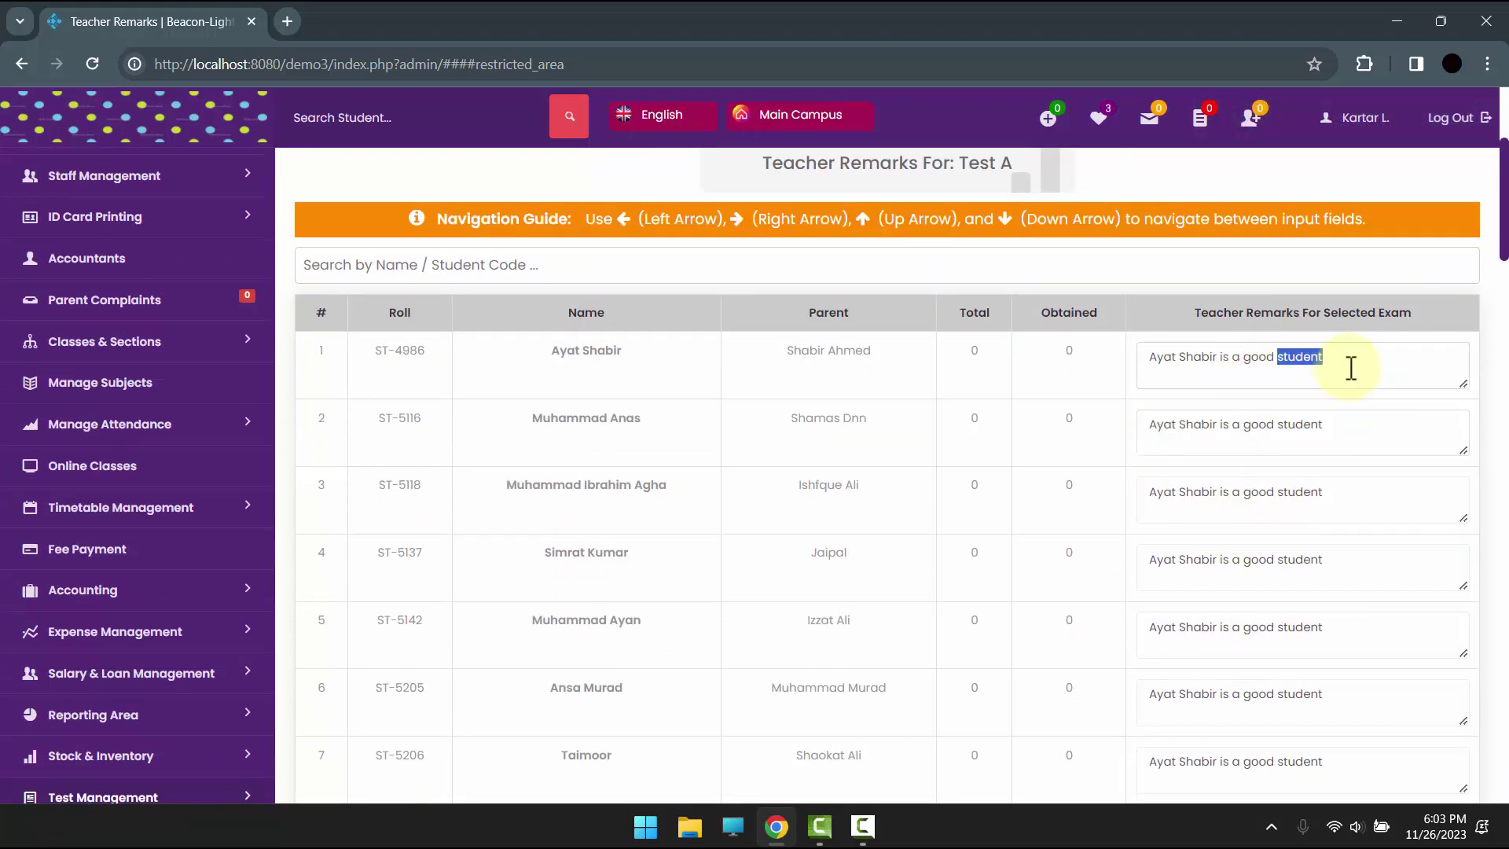
click(1351, 368)
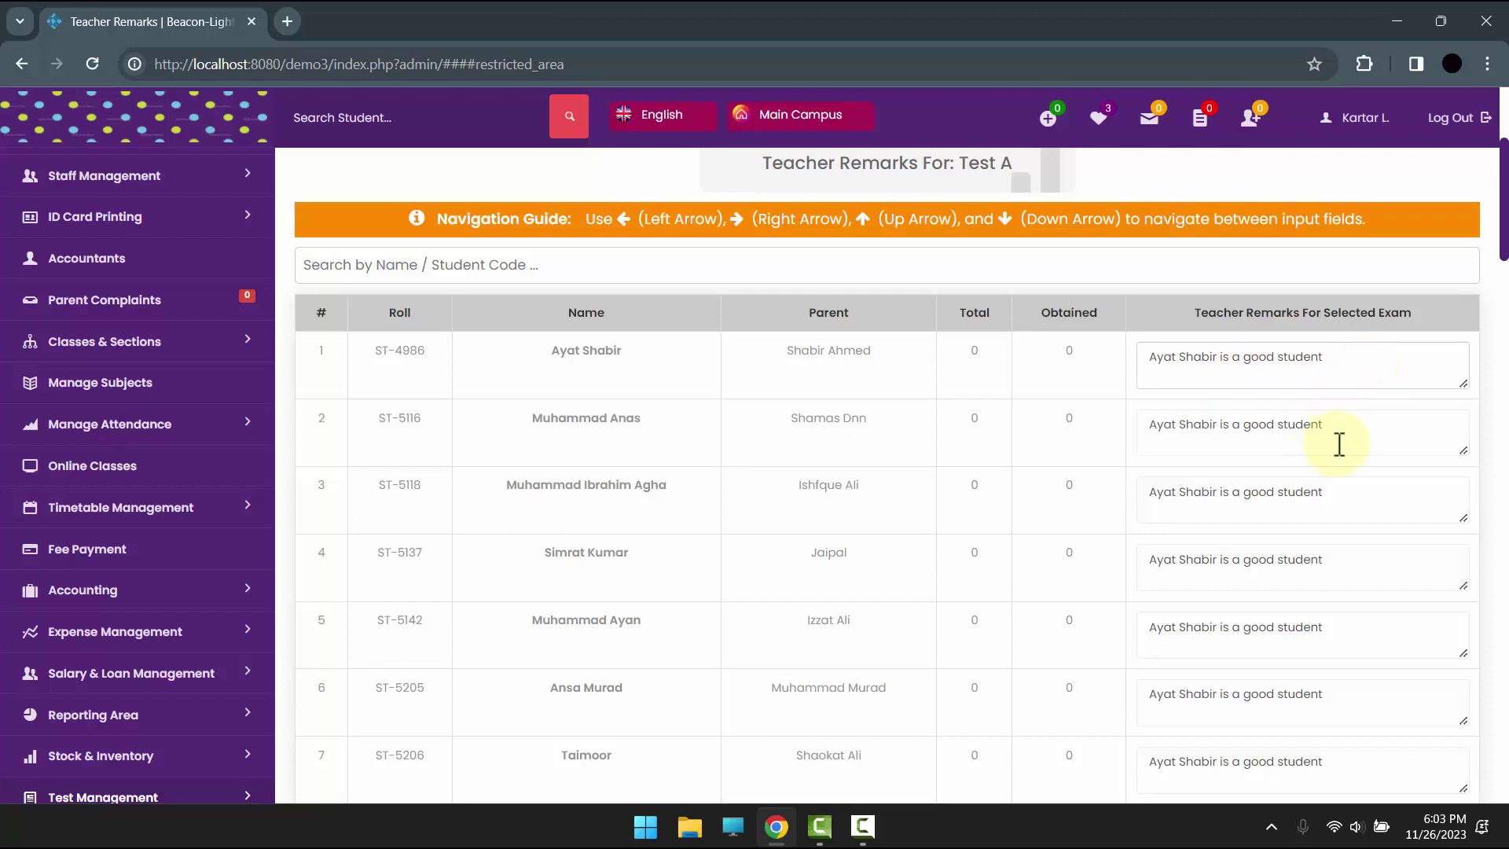
drag(1341, 441, 1189, 429)
click(1339, 373)
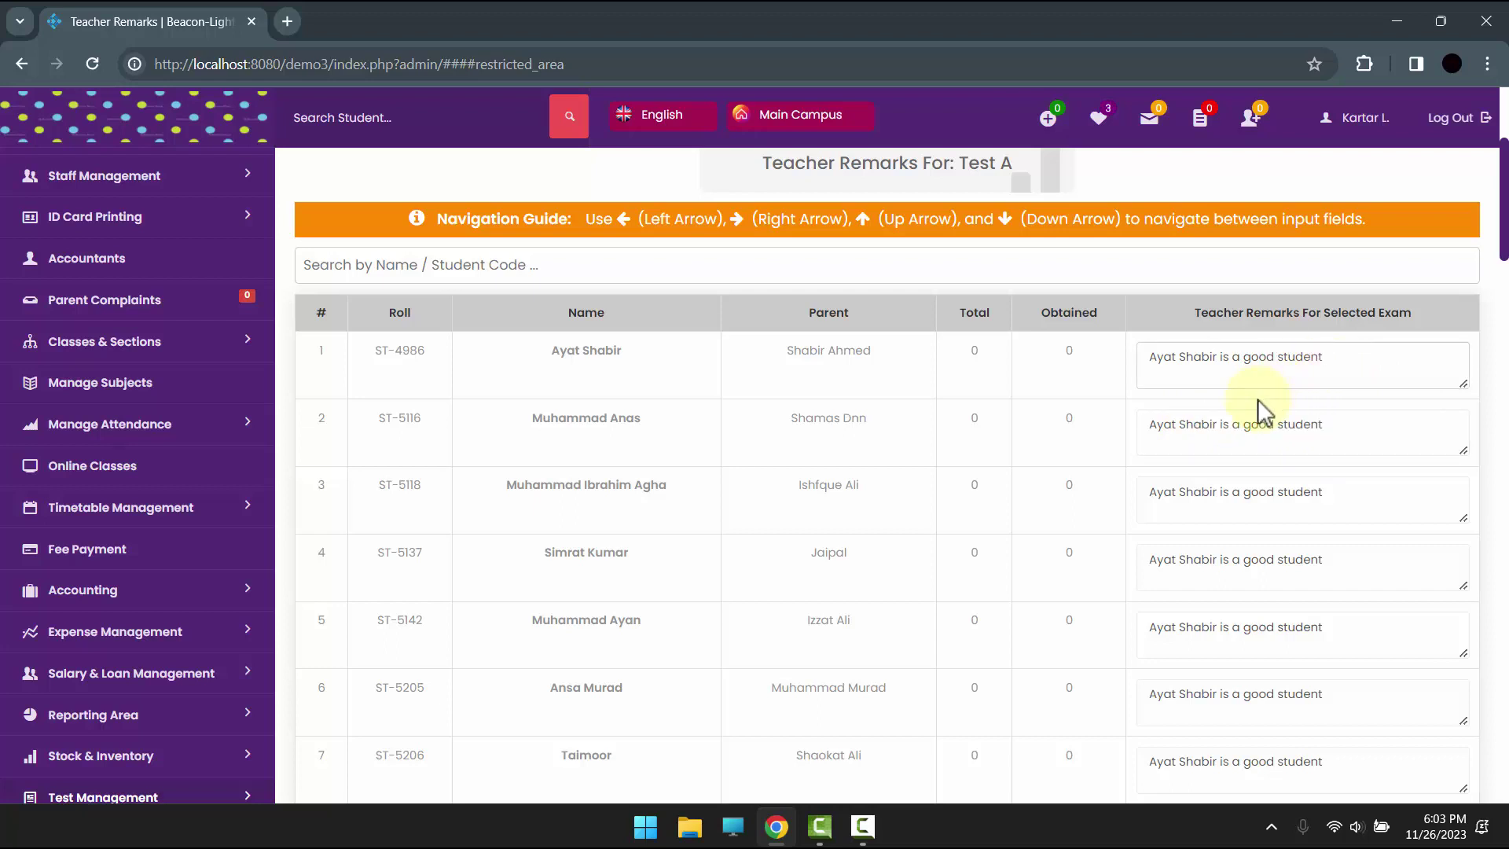
scroll(1258, 401, down, 1)
scroll(1208, 529, up, 5)
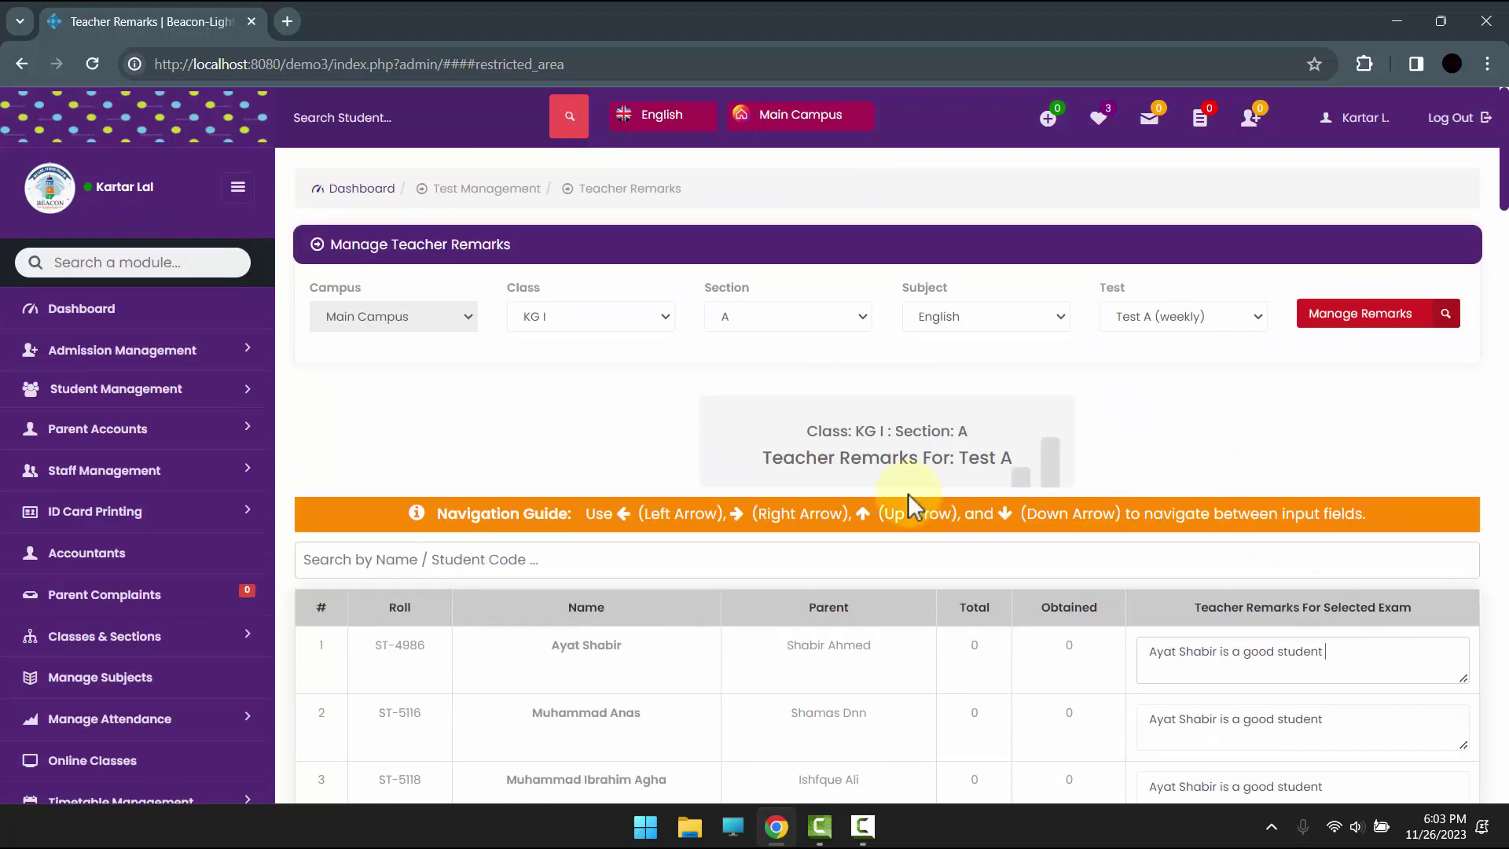
Open the teacher remarks for the combined result and load the sheet for class KG I, section A.
scroll(550, 492, down, 10)
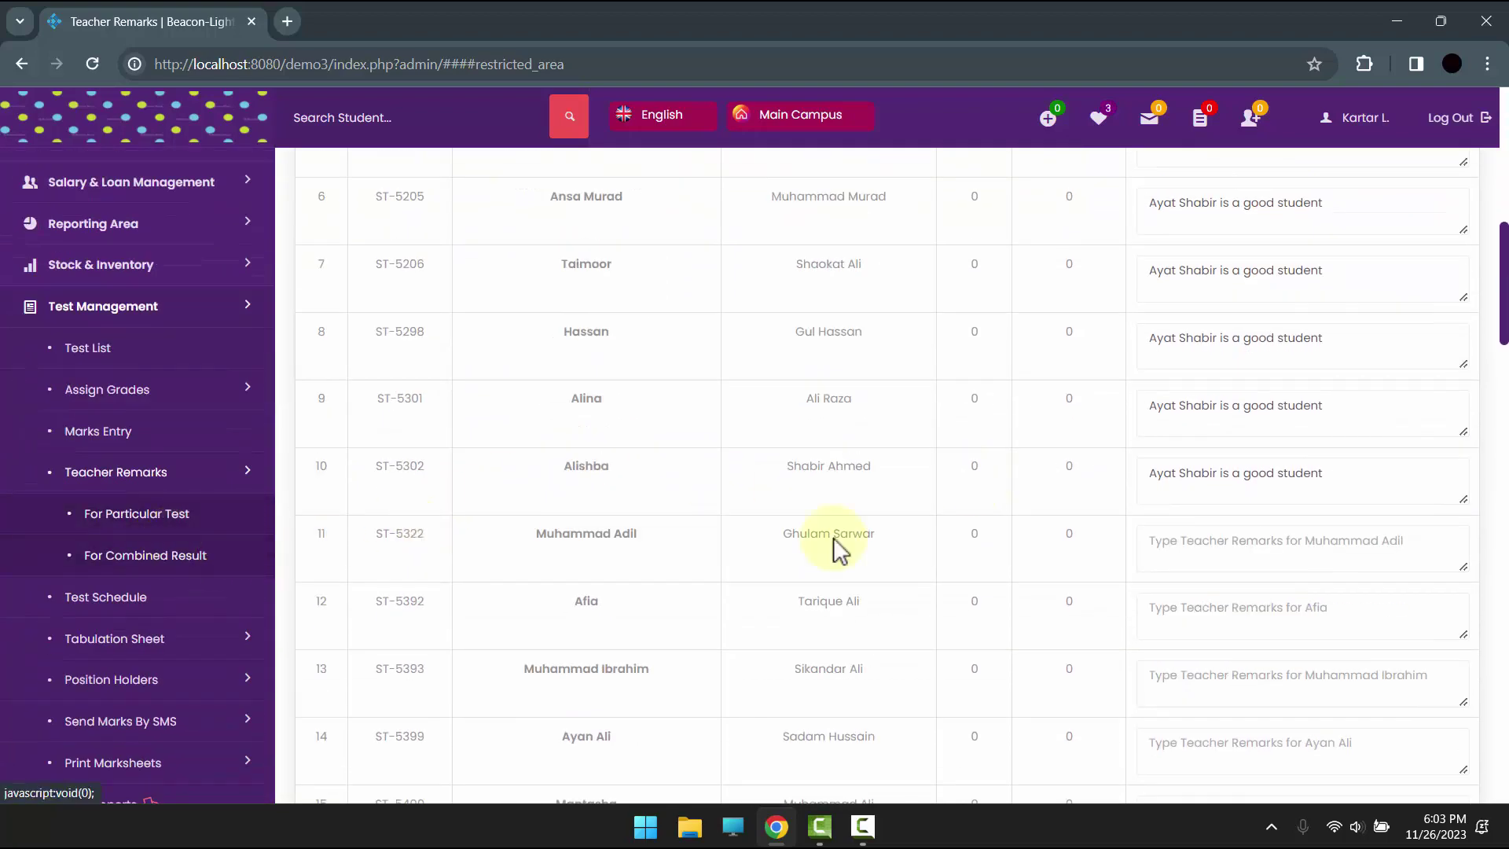
click(77, 560)
click(887, 319)
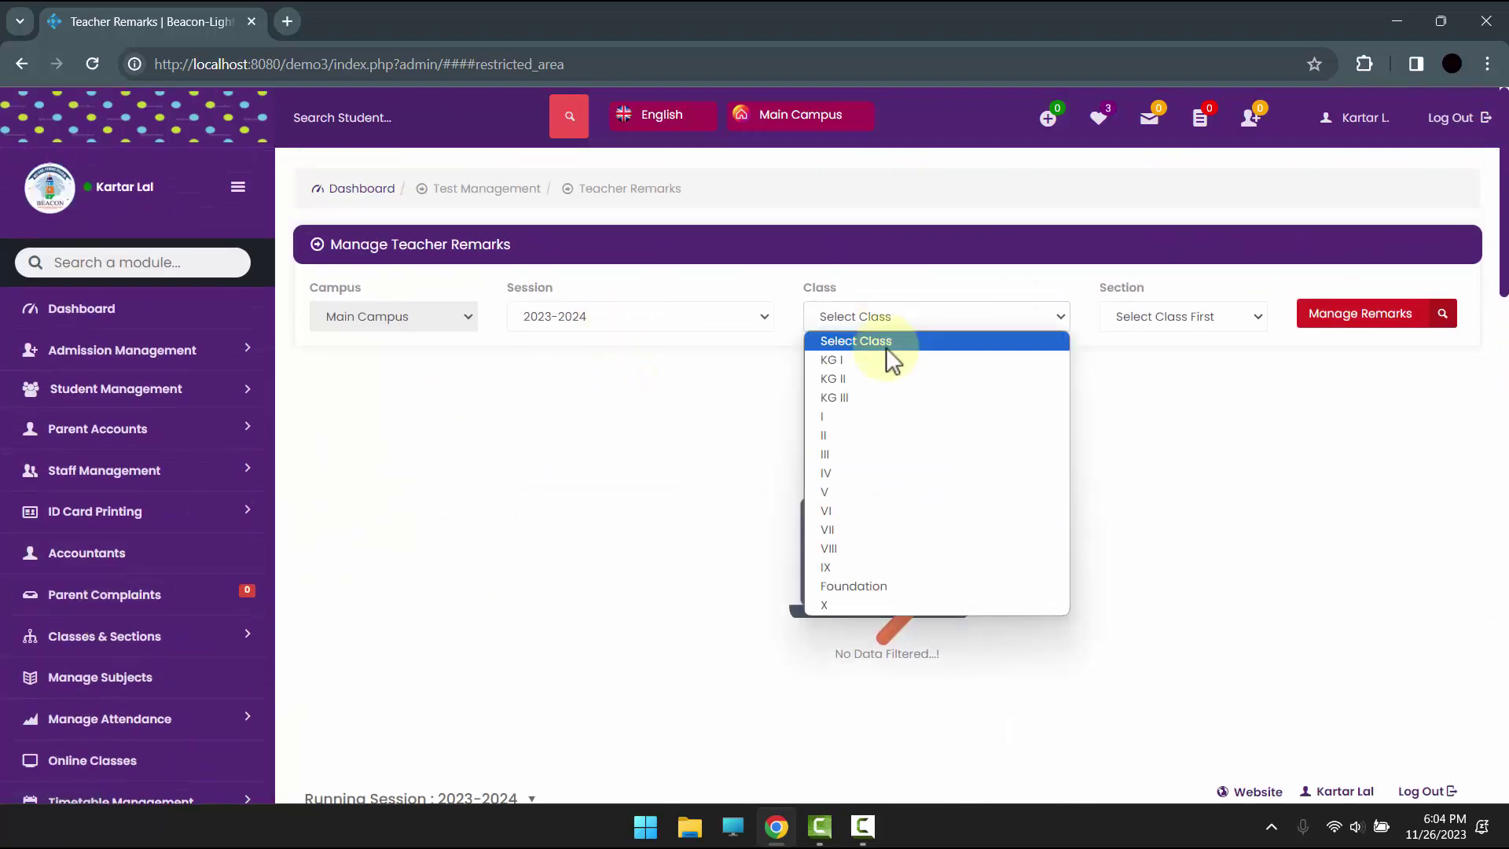
click(887, 359)
click(1422, 317)
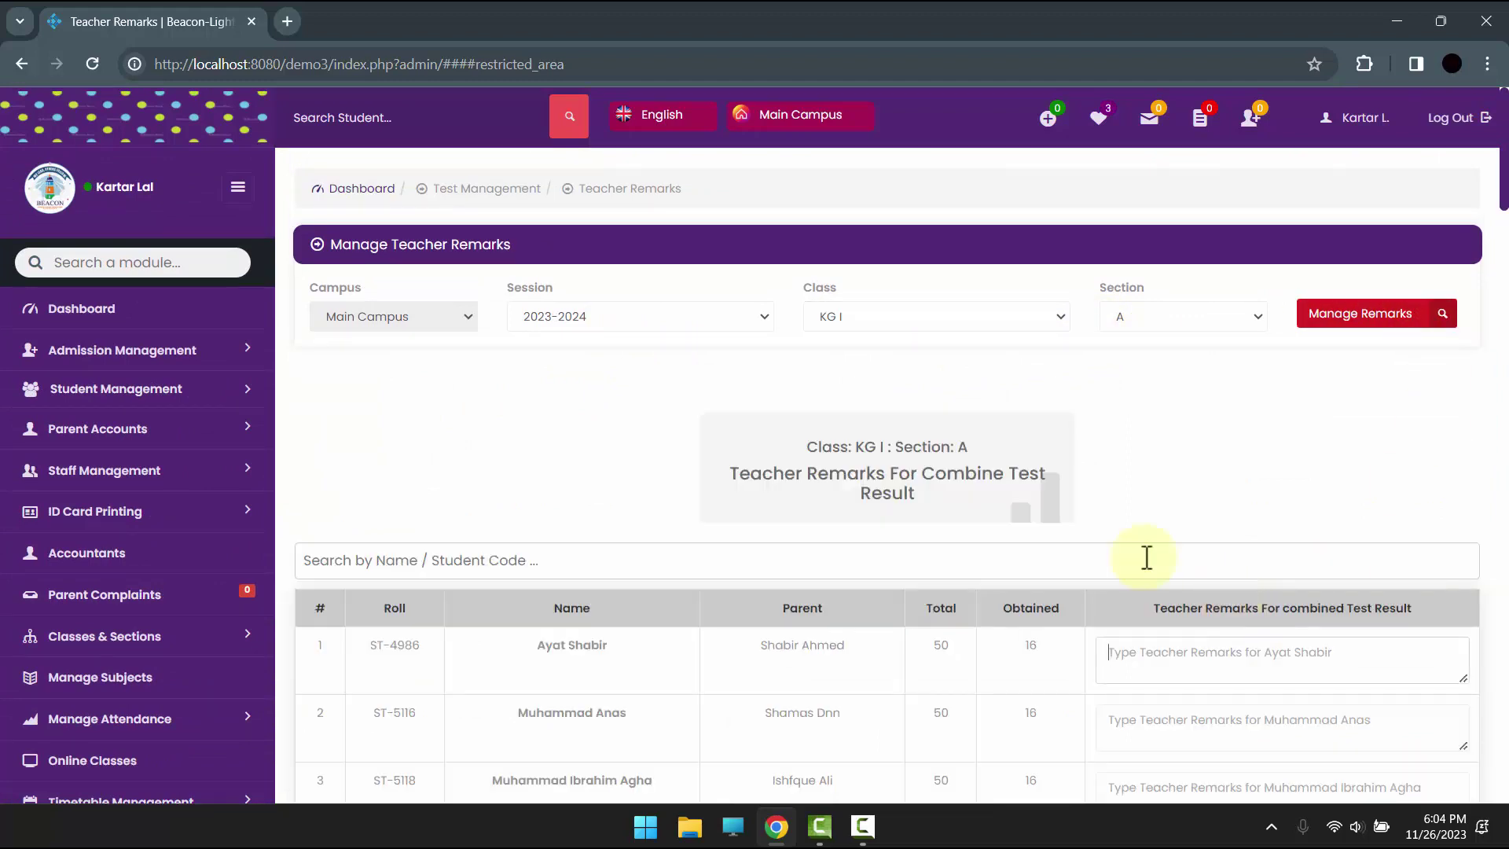
Paste the copied "is a good student" remark for the first four students' combined test result and save the changes.
scroll(1085, 539, down, 3)
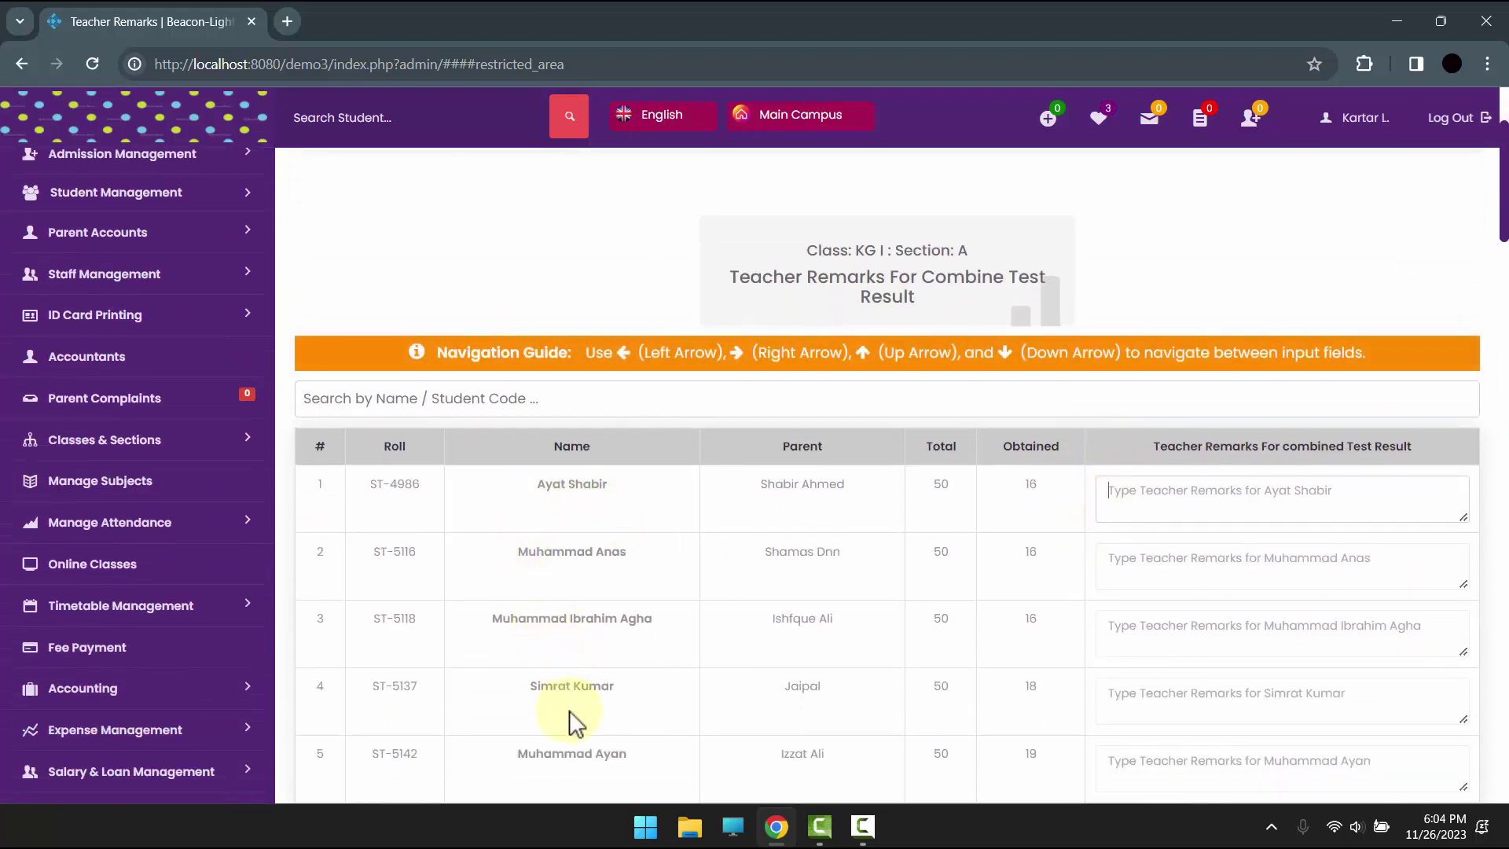
drag(534, 483, 645, 484)
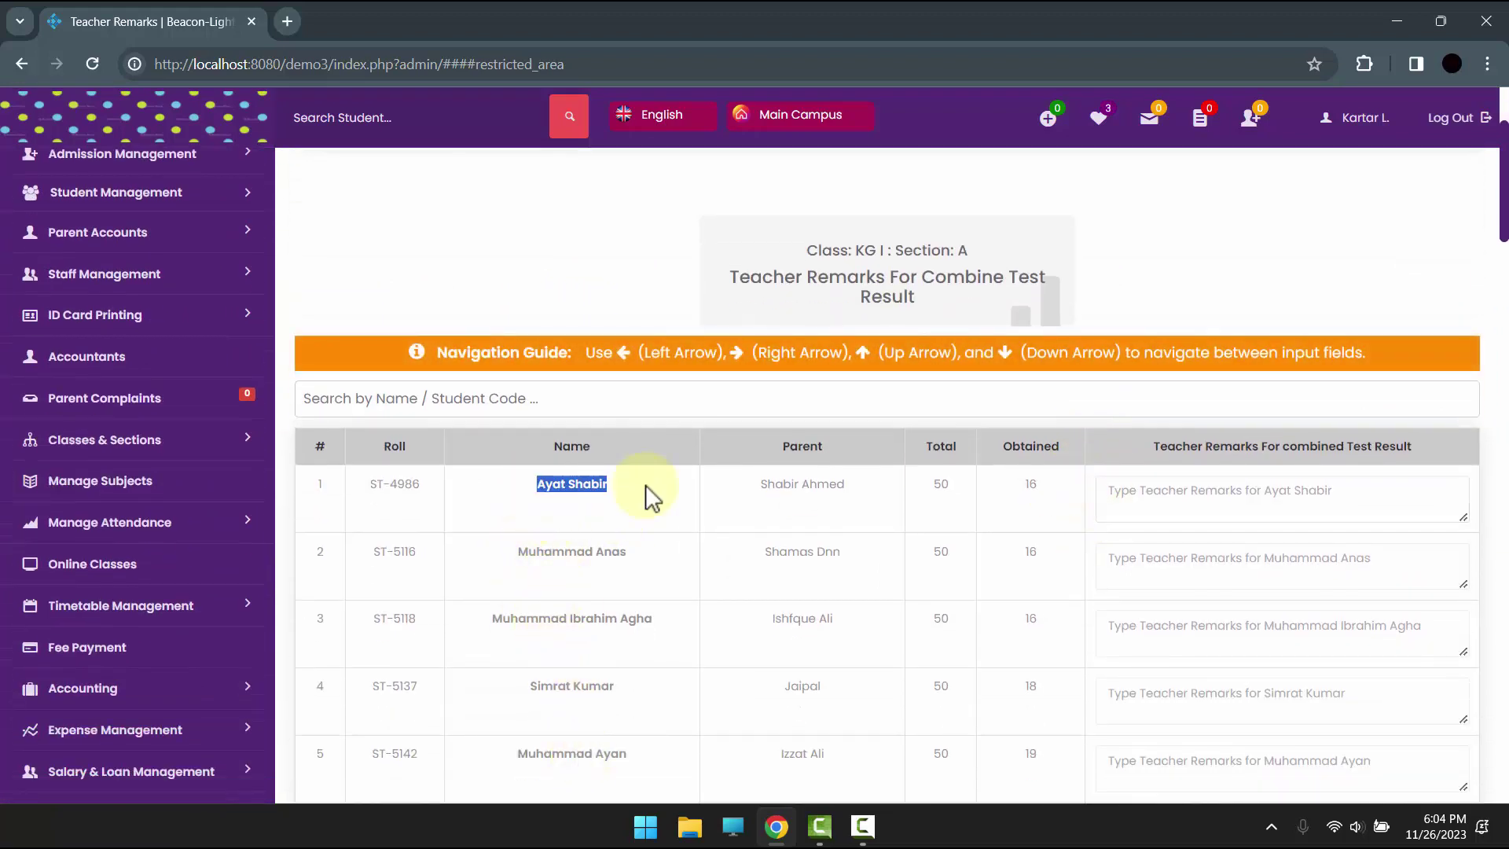
drag(495, 565, 554, 618)
click(1199, 515)
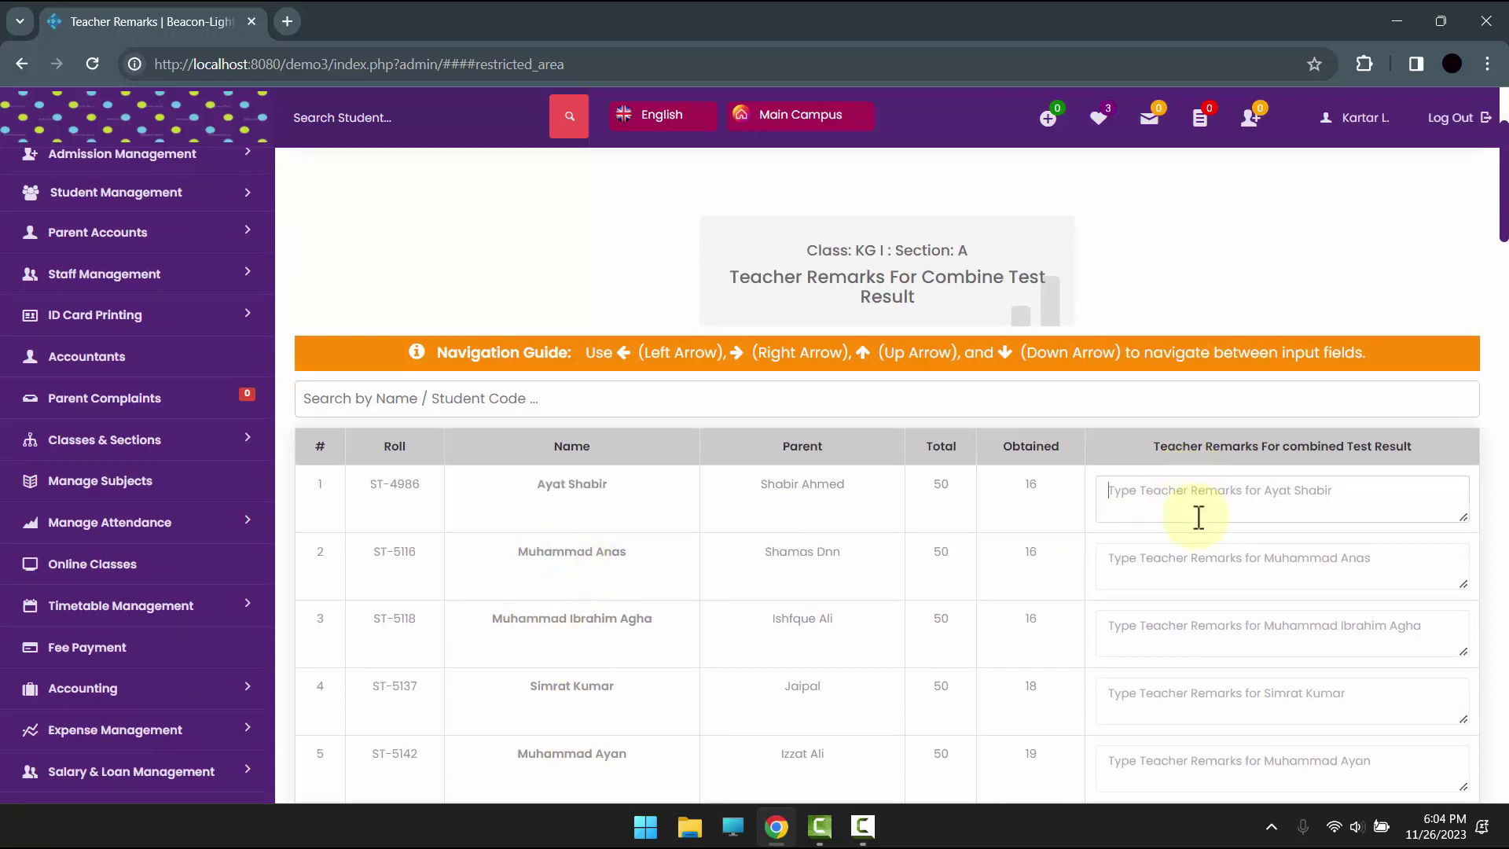
key(ctrl+v)
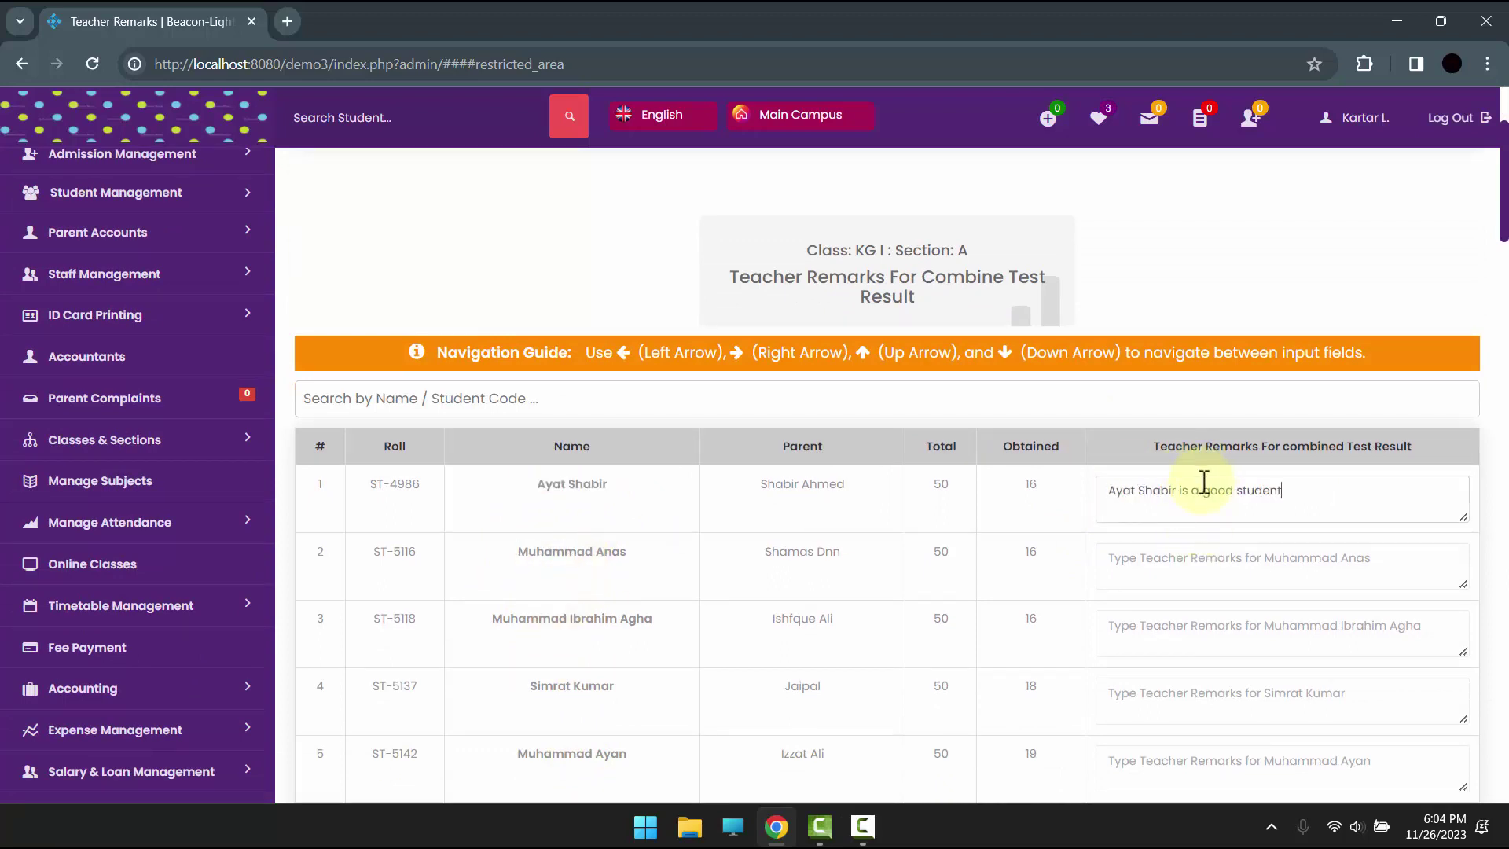
key(Down)
key(ctrl+v)
key(Down)
key(ctrl+v)
key(Down)
key(ctrl+v)
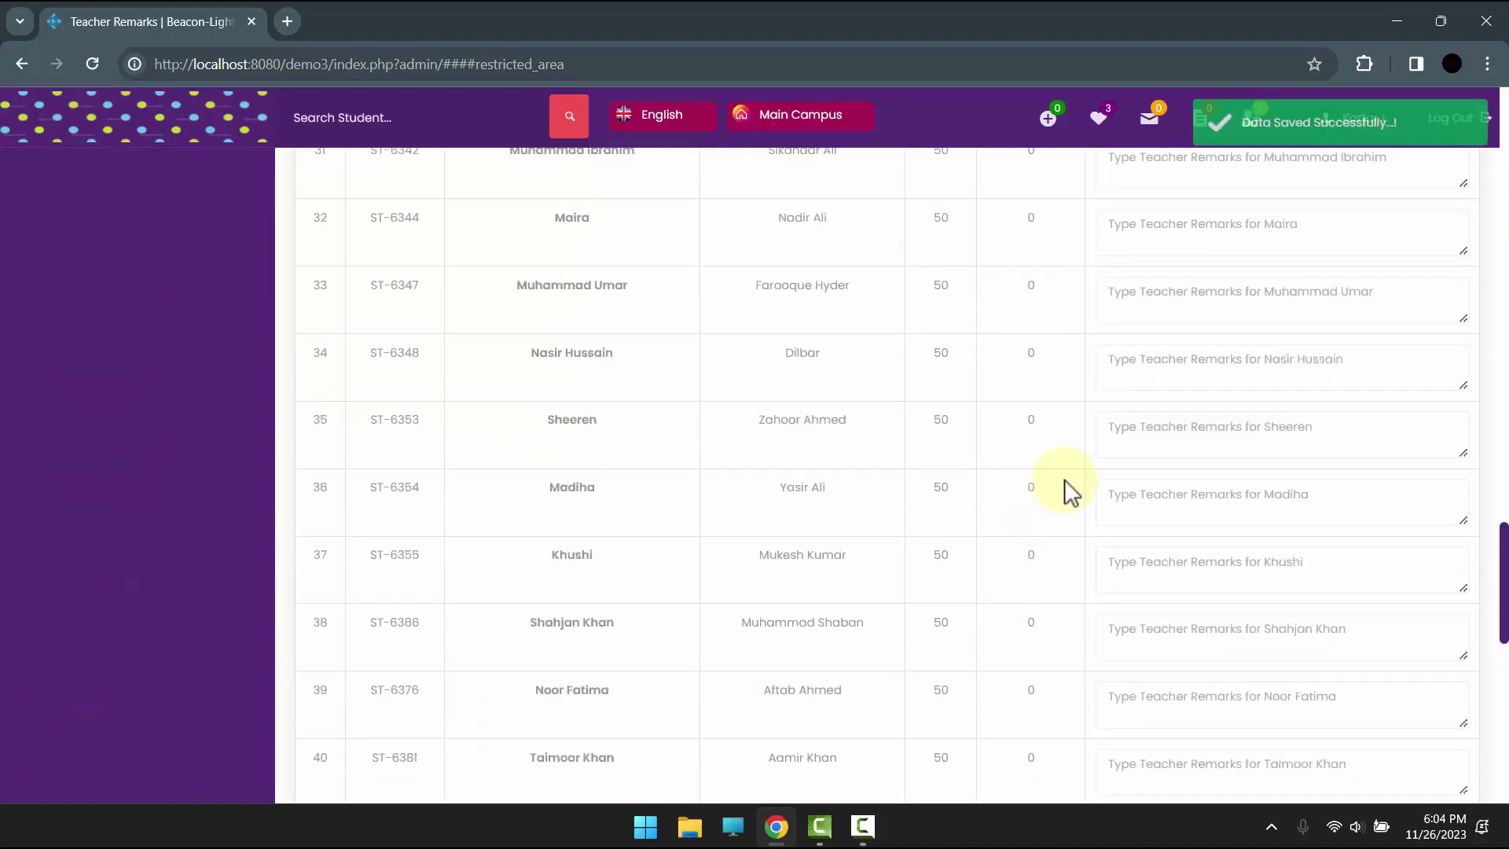
Leave the combined-result remarks sheet and open the Test Schedule page.
scroll(1071, 491, up, 20)
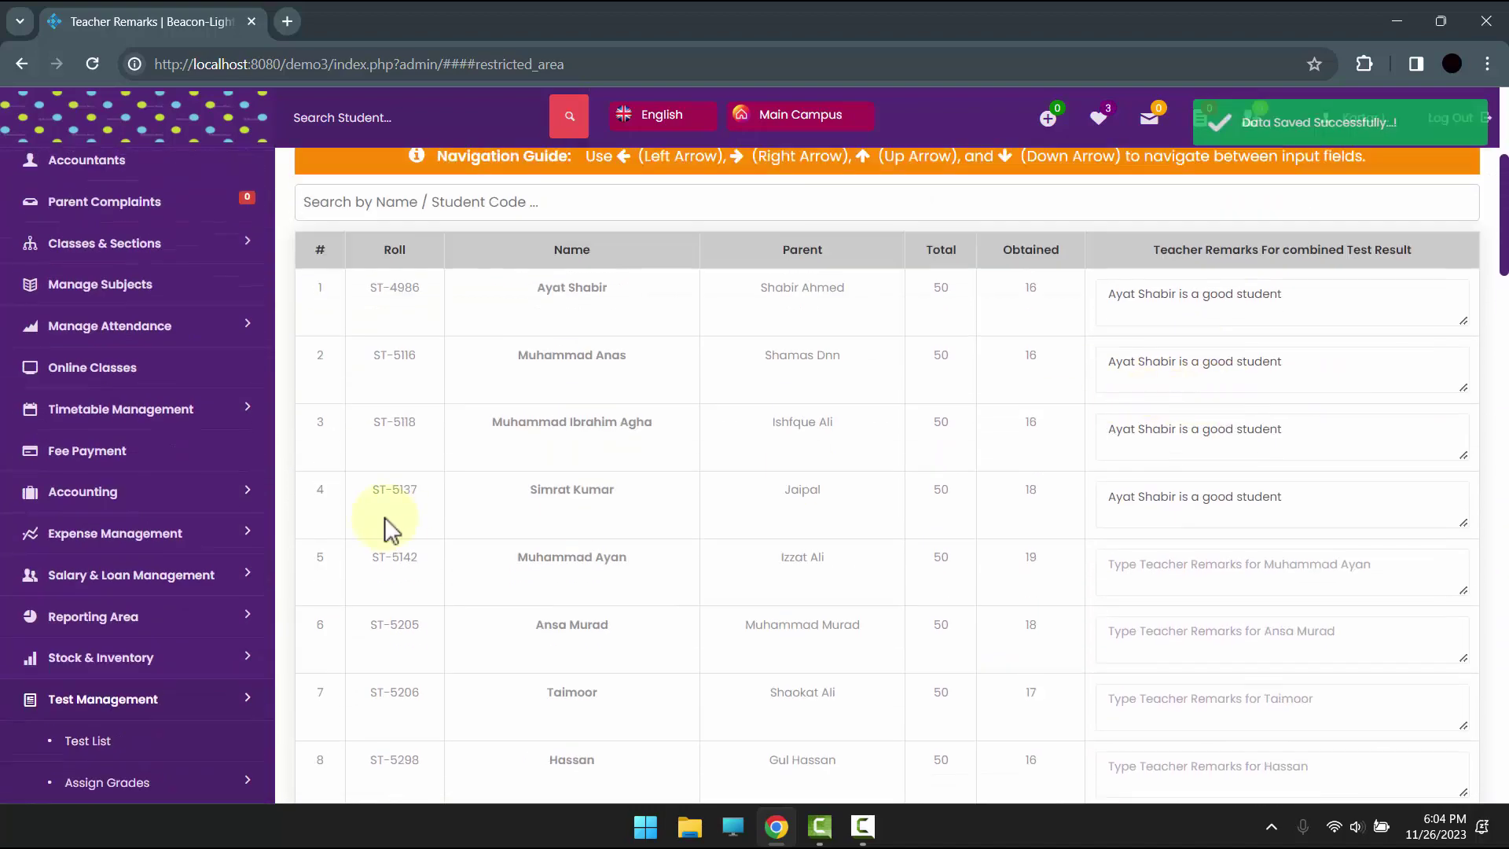
scroll(388, 523, down, 3)
scroll(353, 514, down, 6)
scroll(165, 291, up, 2)
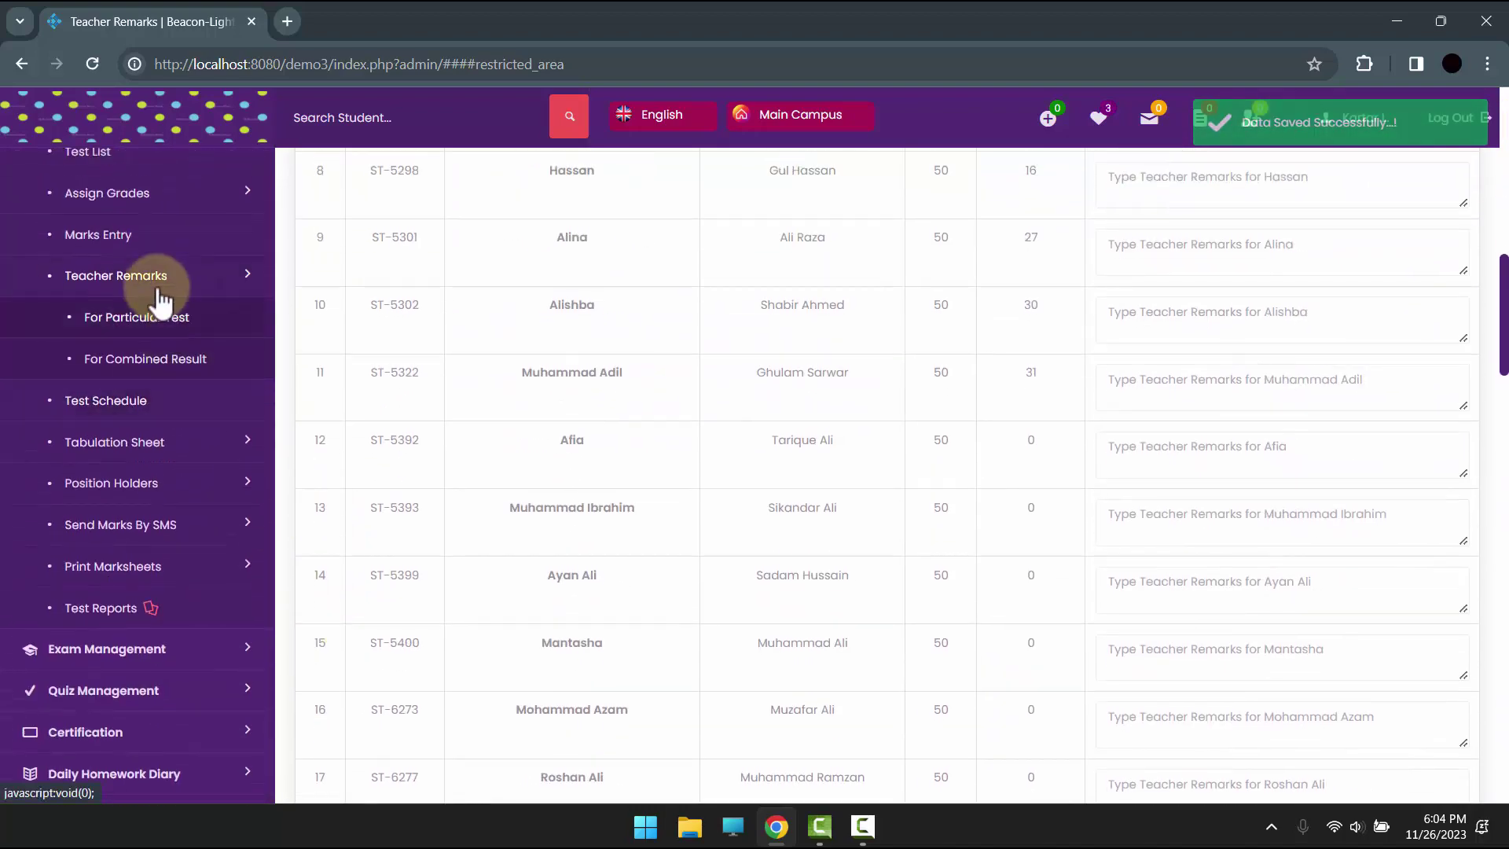
click(157, 281)
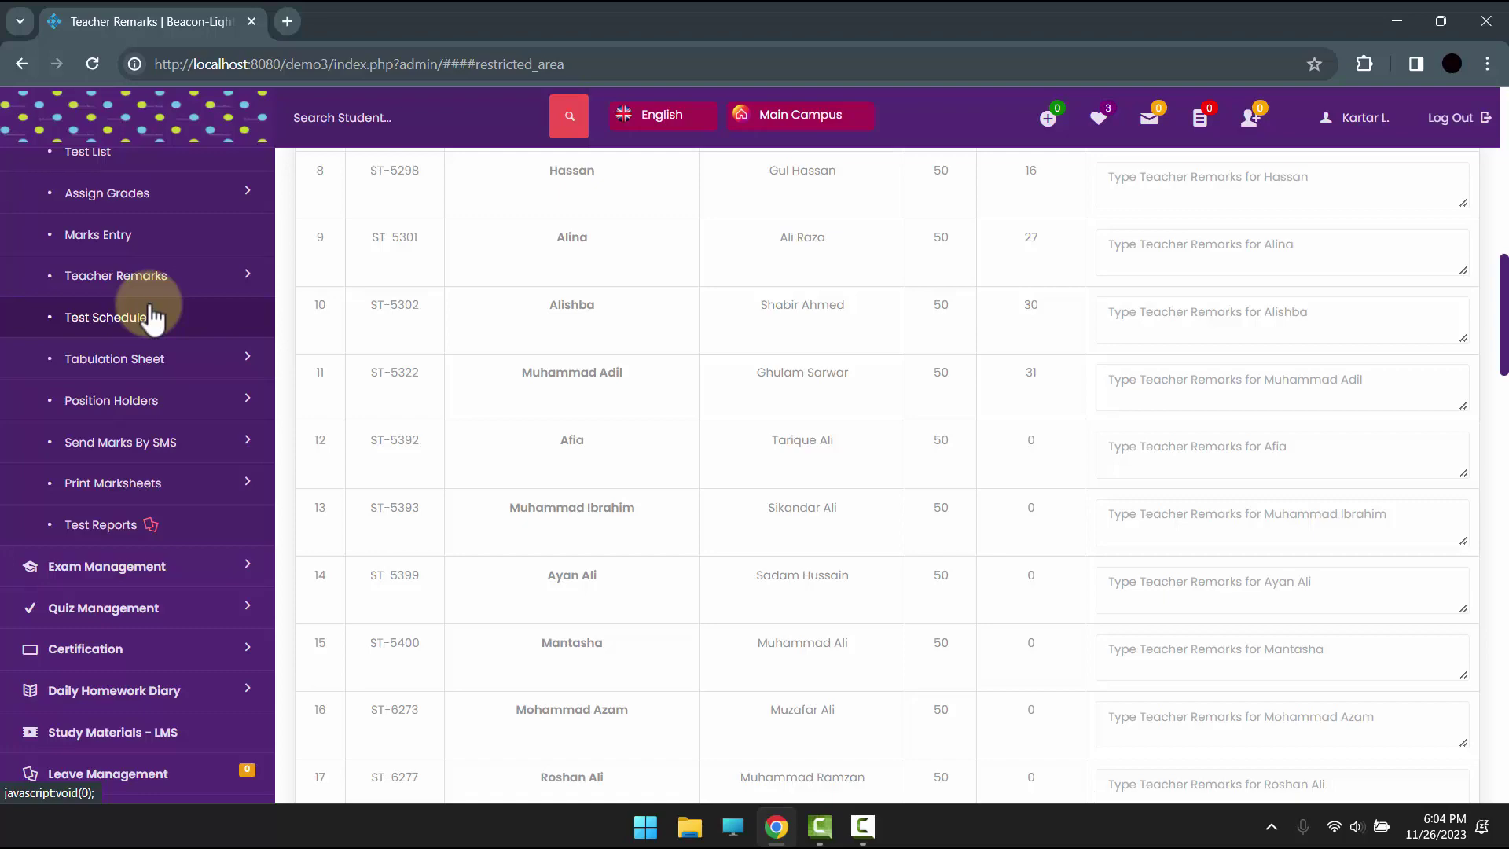
click(151, 319)
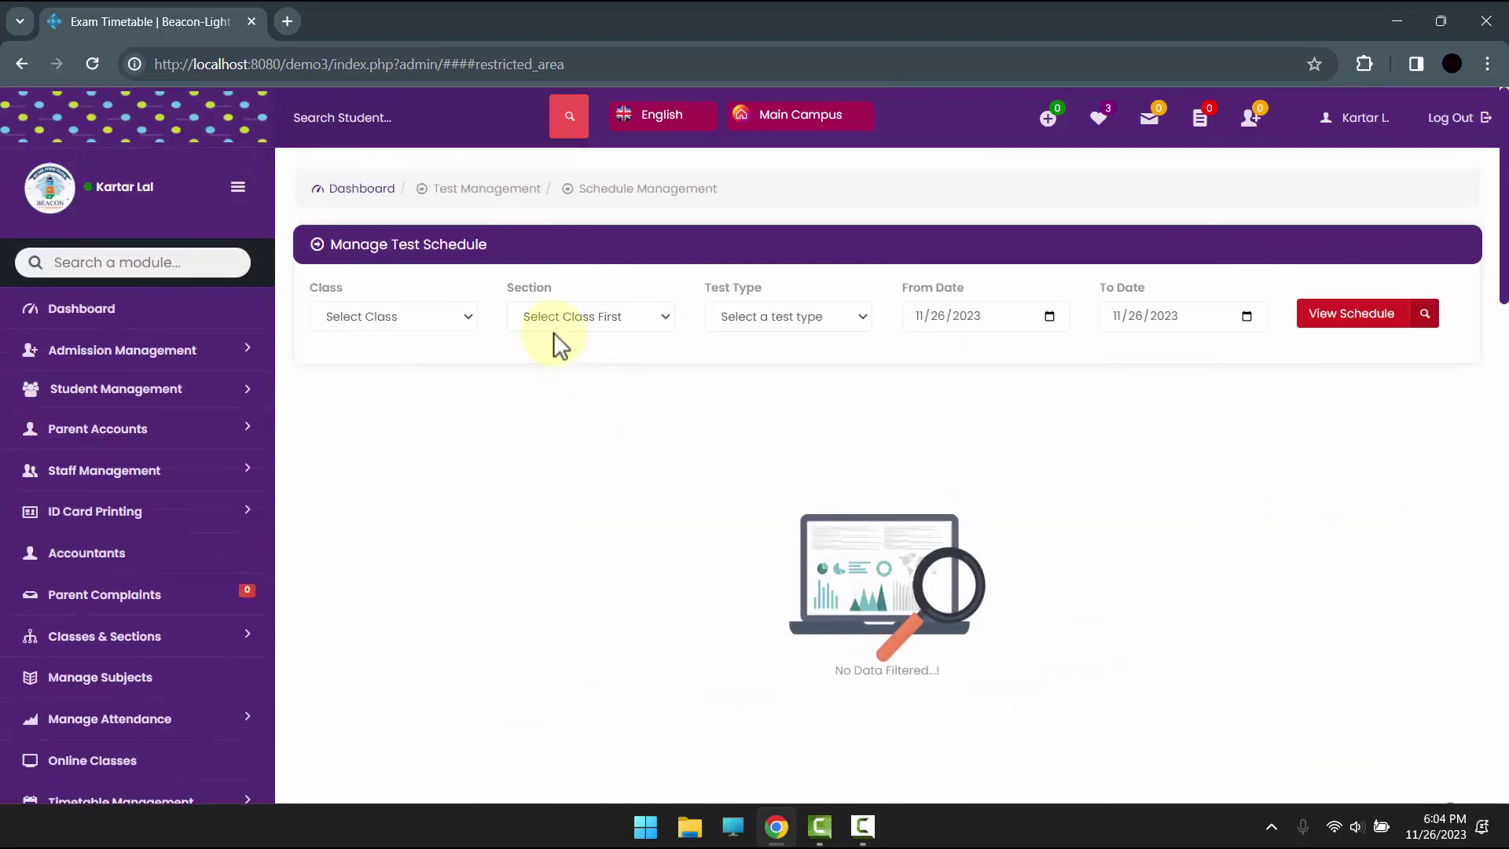
Load the weekly test schedule for class KG I, section A, from 11/24/2023 to 11/28/2023.
click(384, 324)
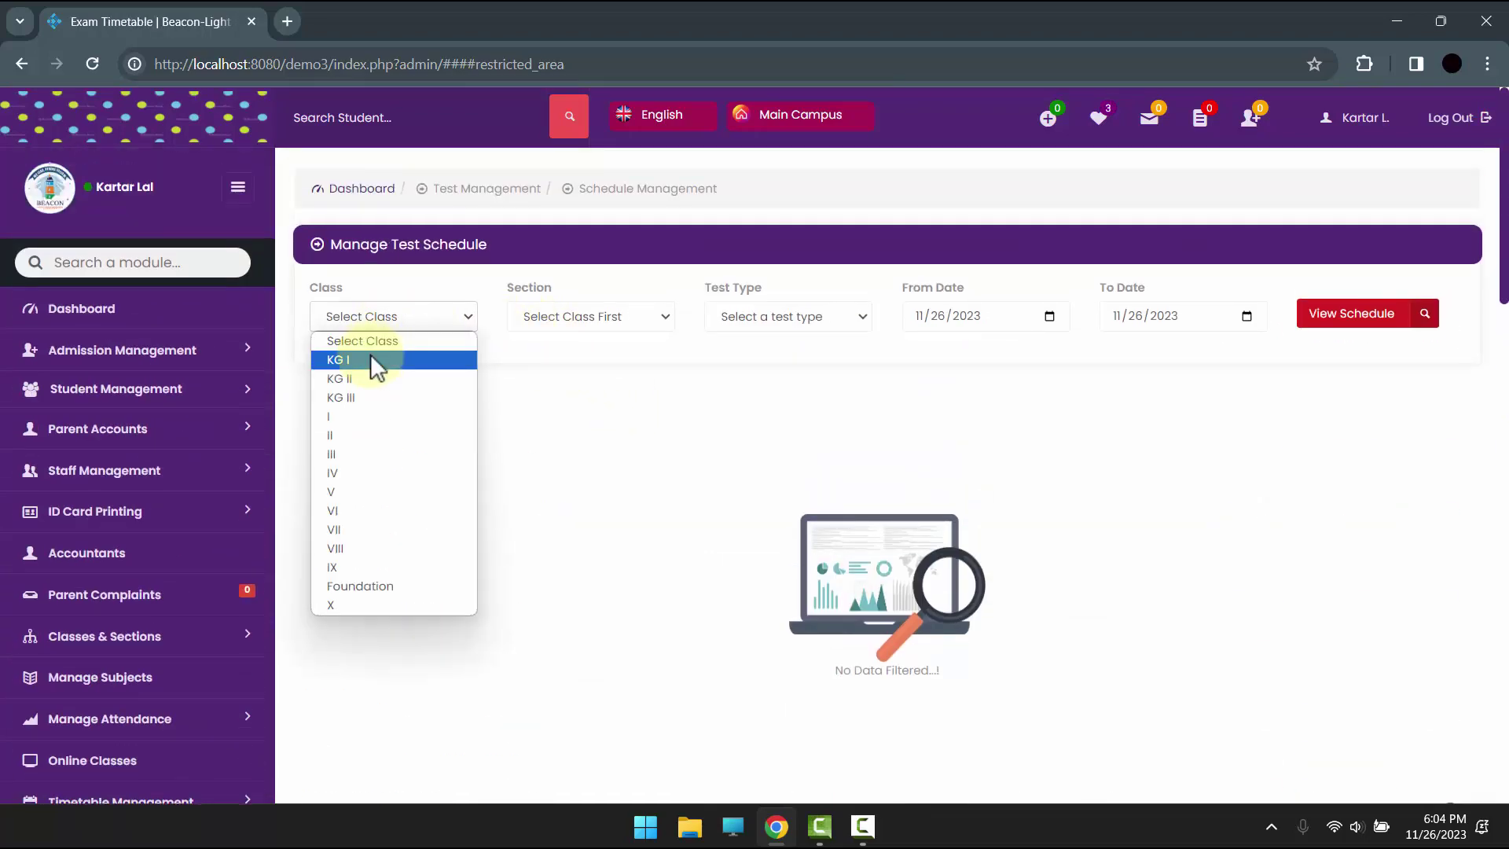
click(370, 359)
click(790, 314)
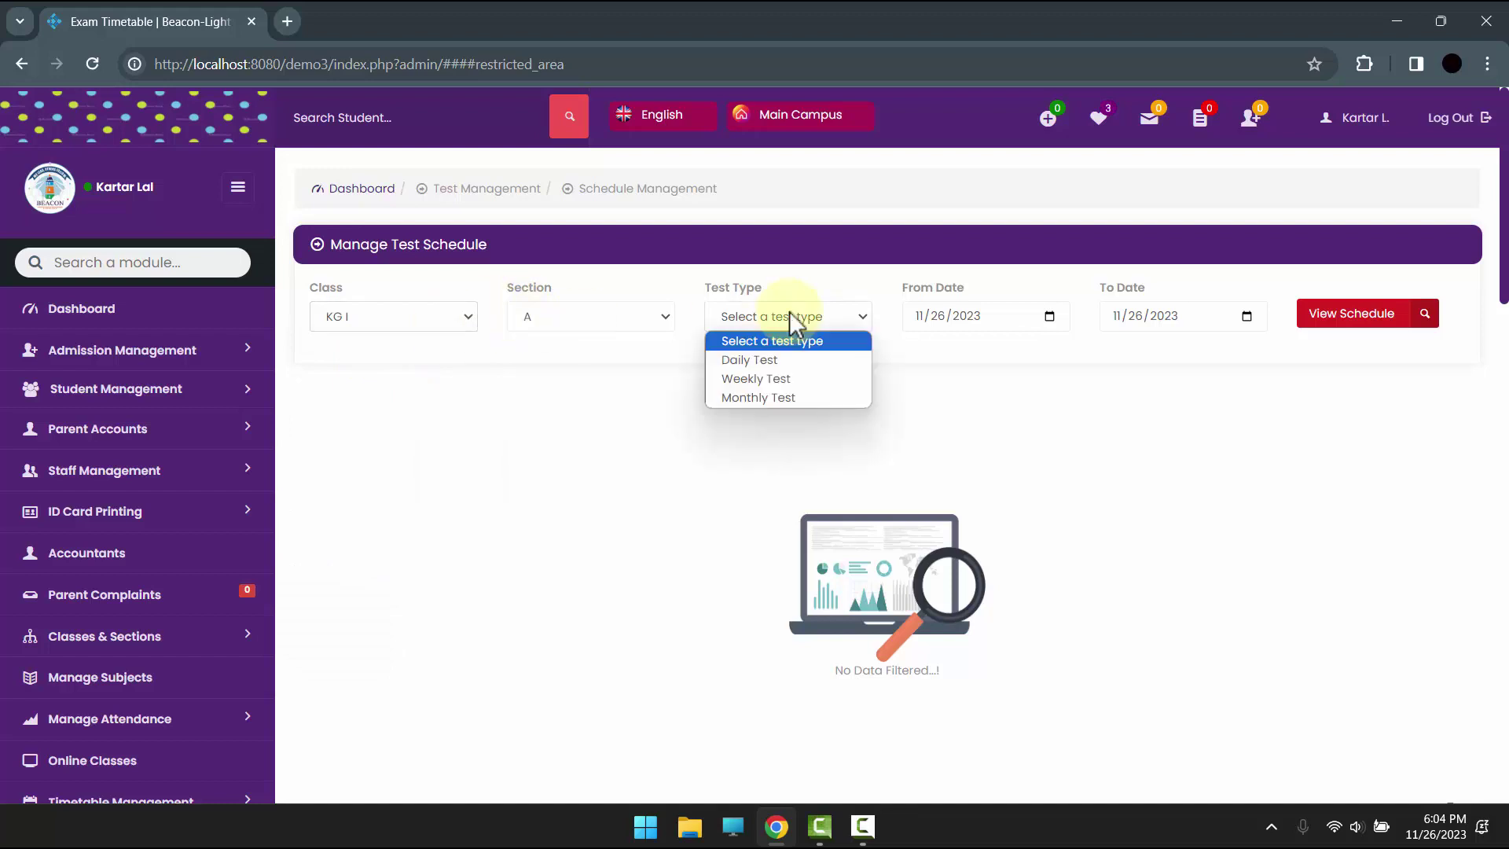
click(764, 360)
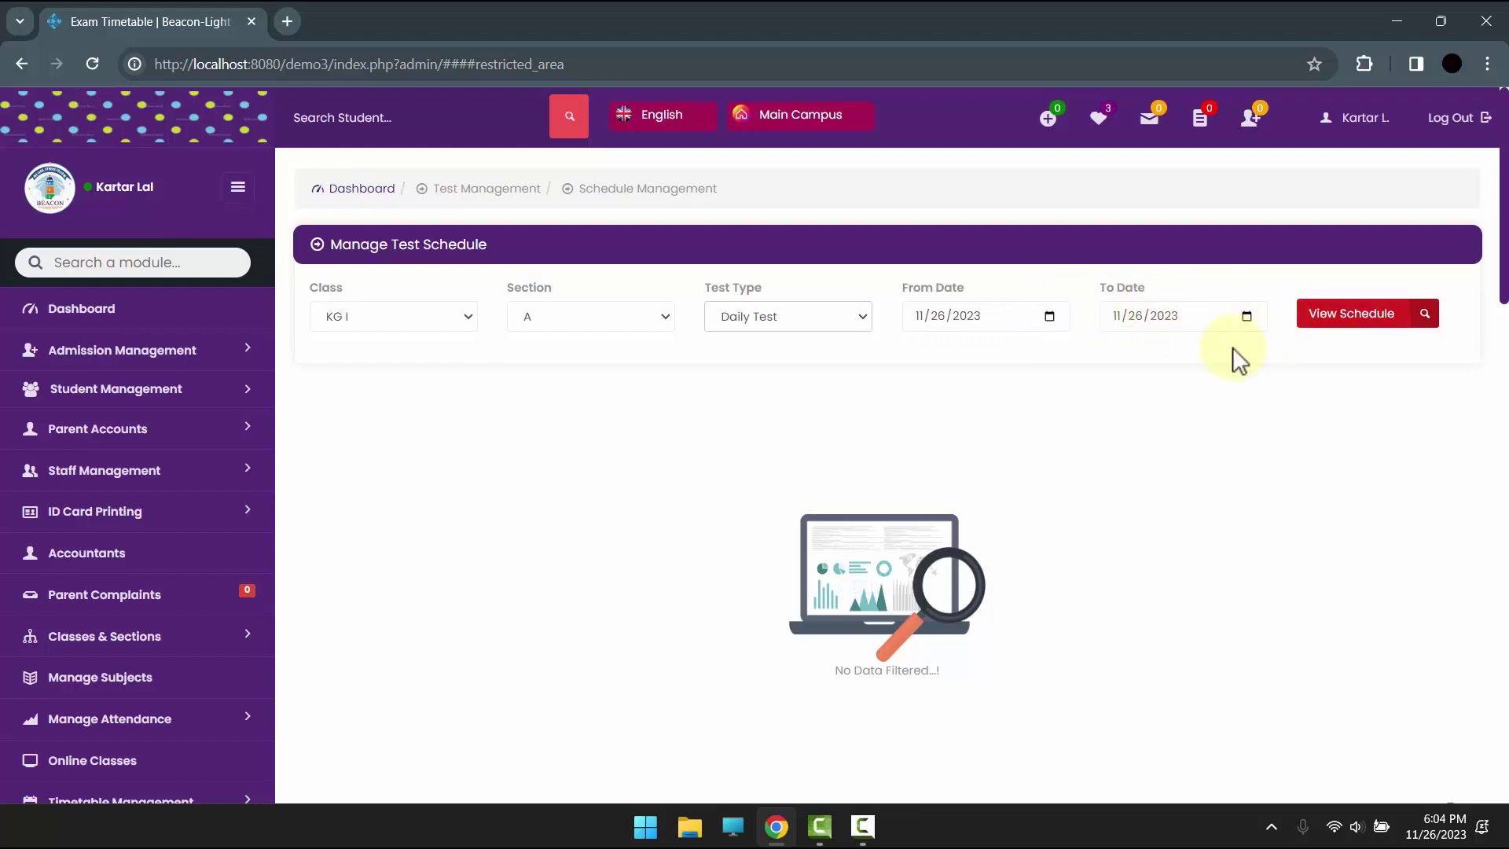
click(1051, 318)
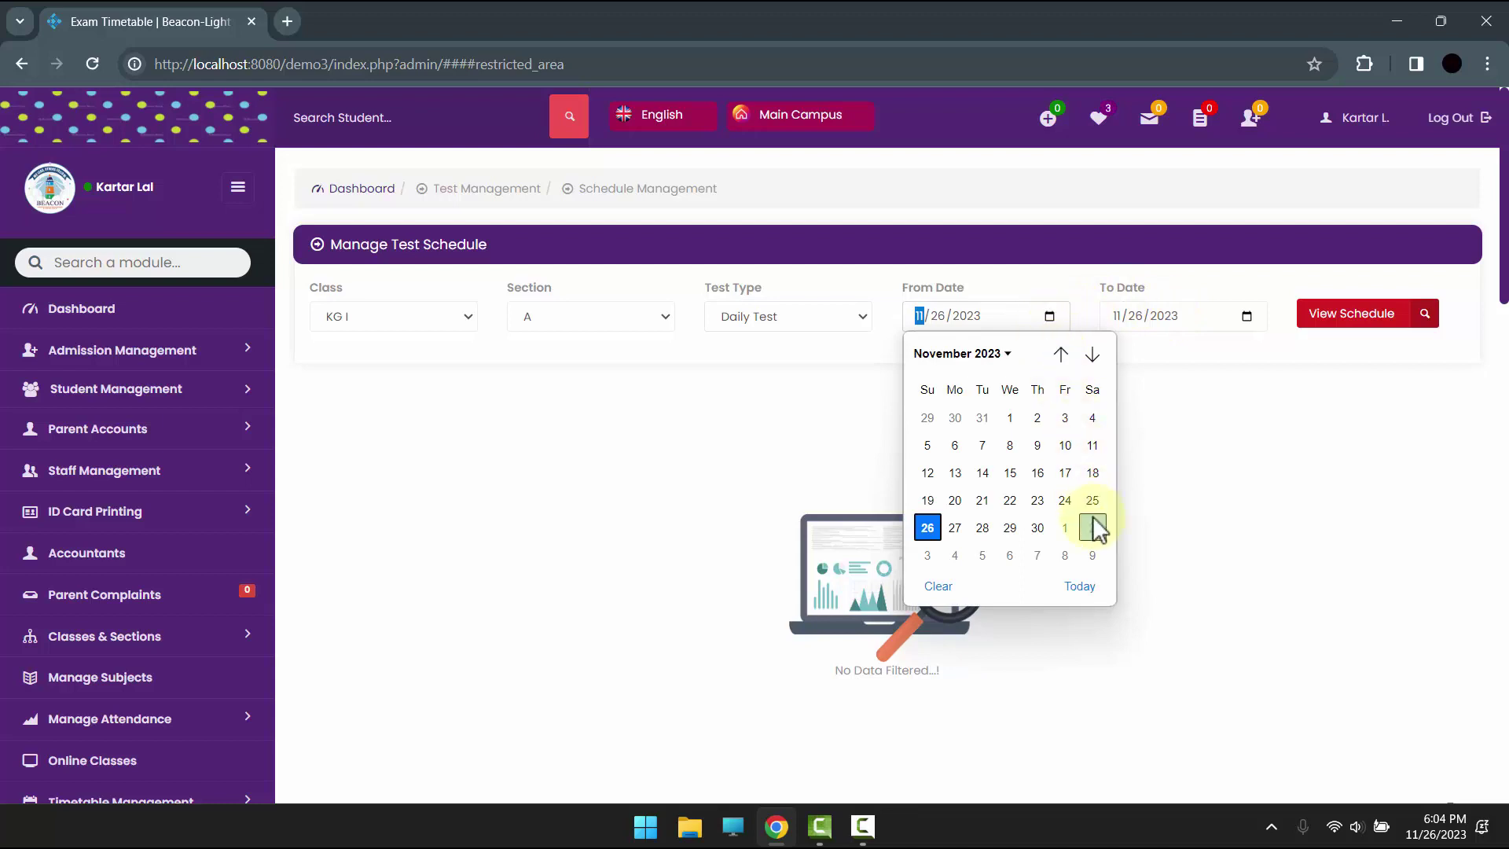
click(1068, 501)
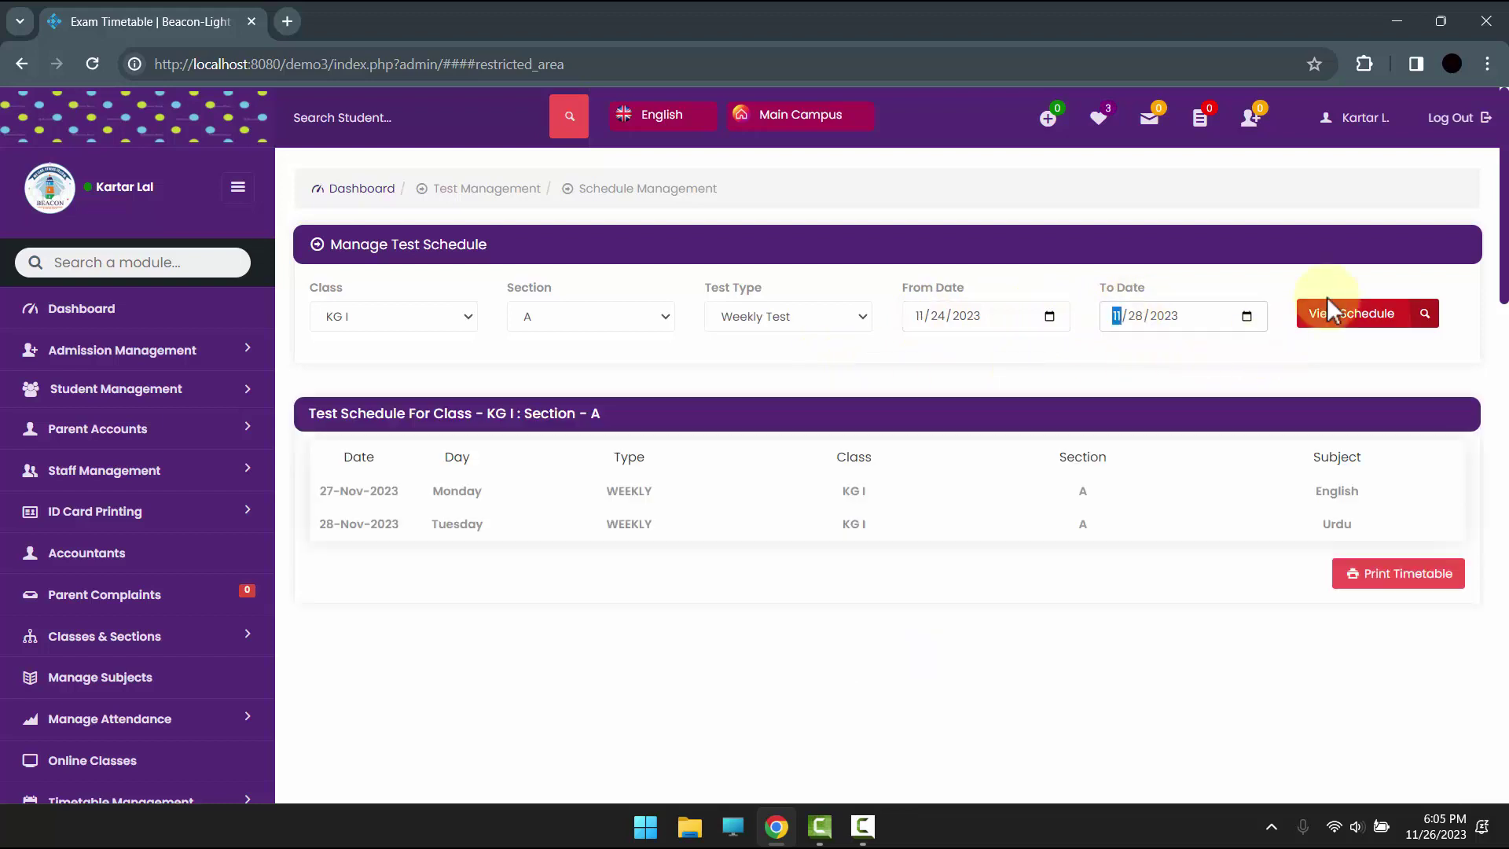
click(1347, 319)
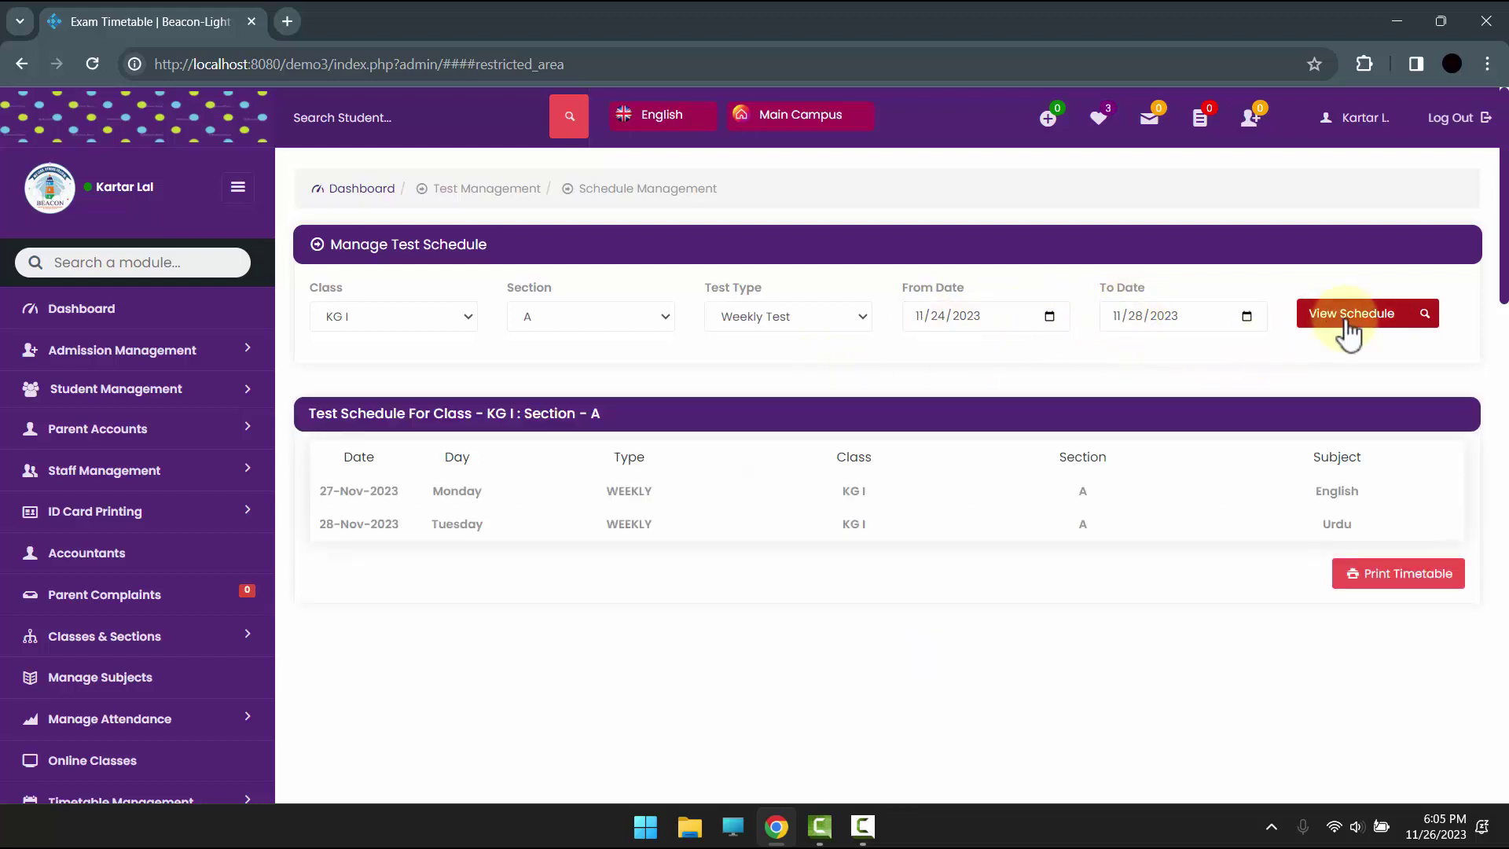
Review the dates, test types and subjects listed in the loaded test schedule.
drag(366, 492, 1322, 524)
click(1334, 509)
scroll(755, 475, down, 1)
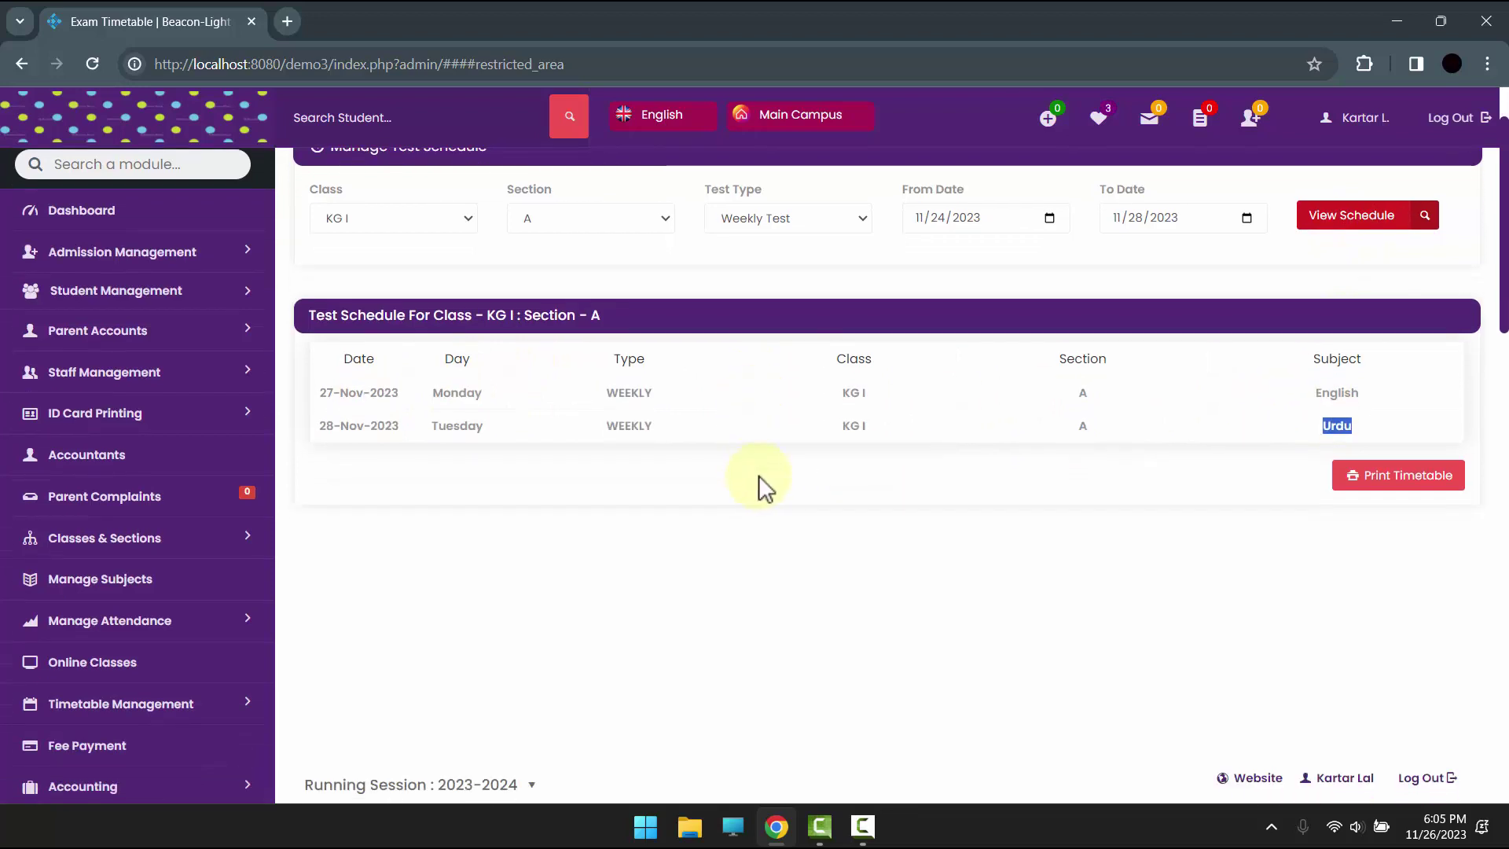
scroll(757, 475, up, 1)
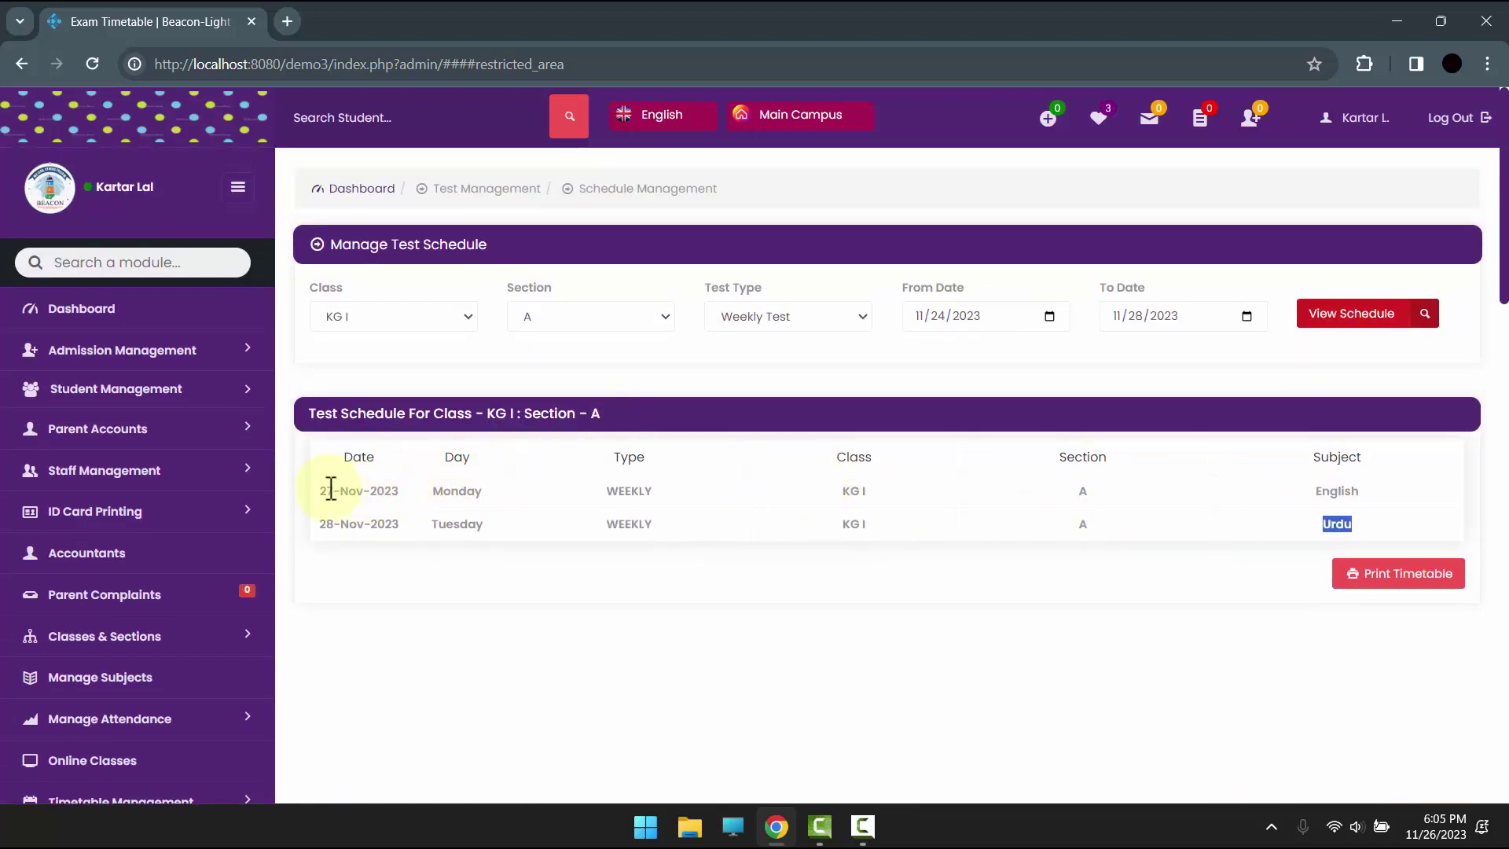
drag(323, 489, 388, 525)
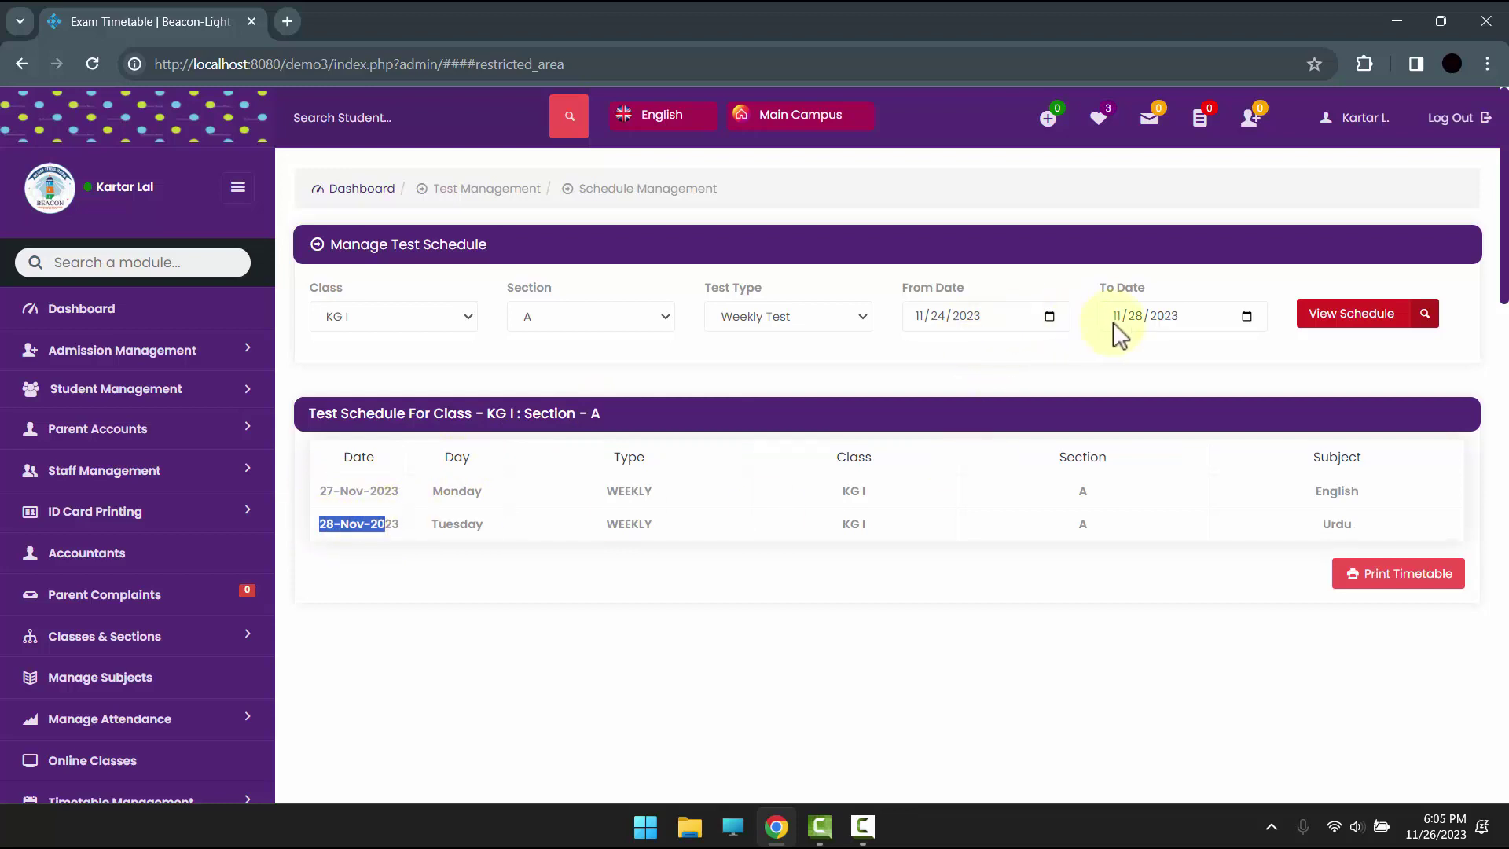
click(323, 523)
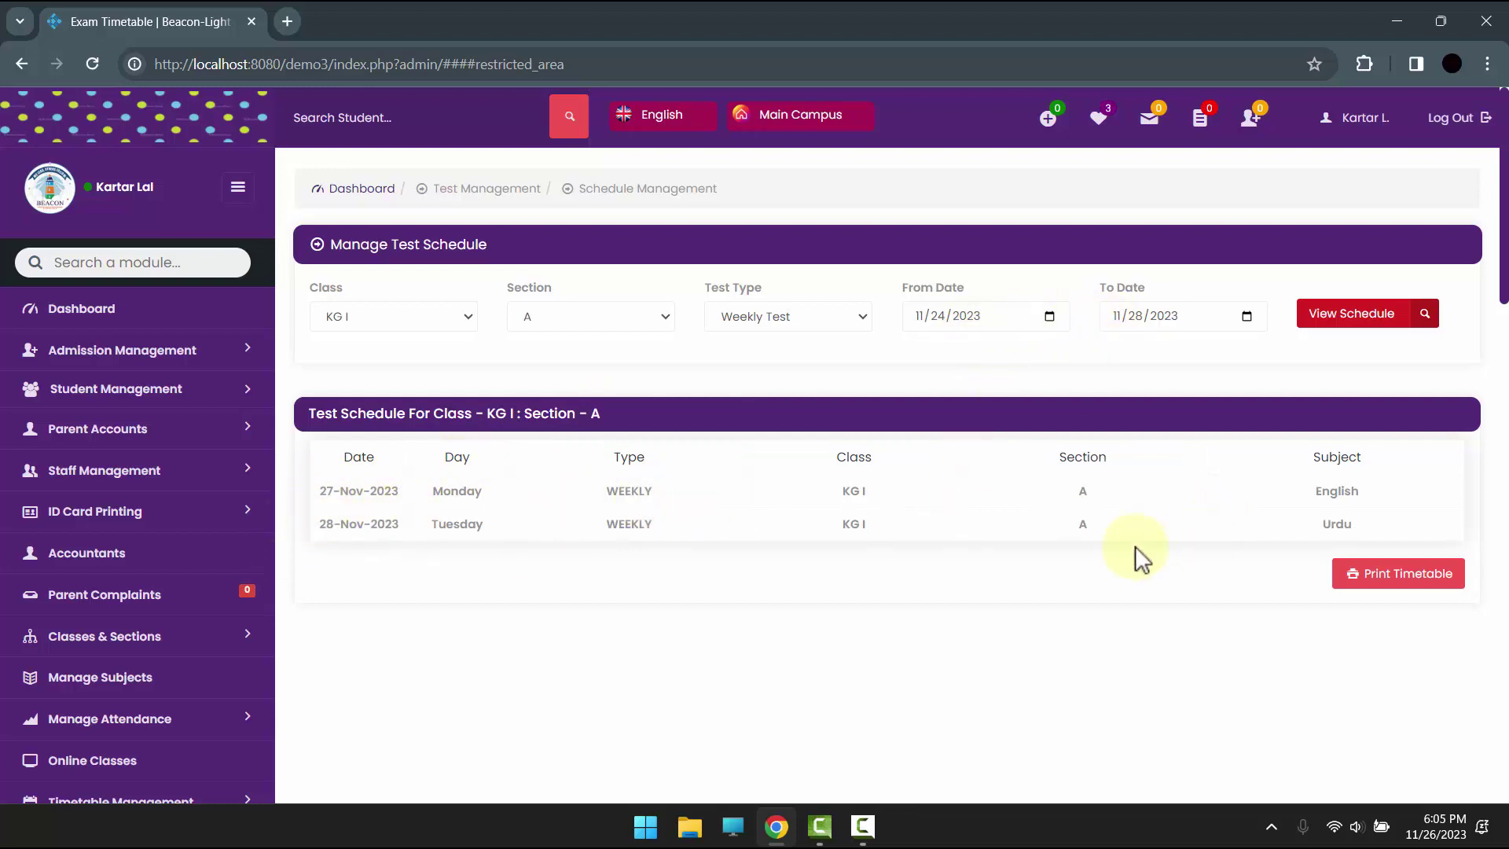
drag(1321, 495, 1350, 524)
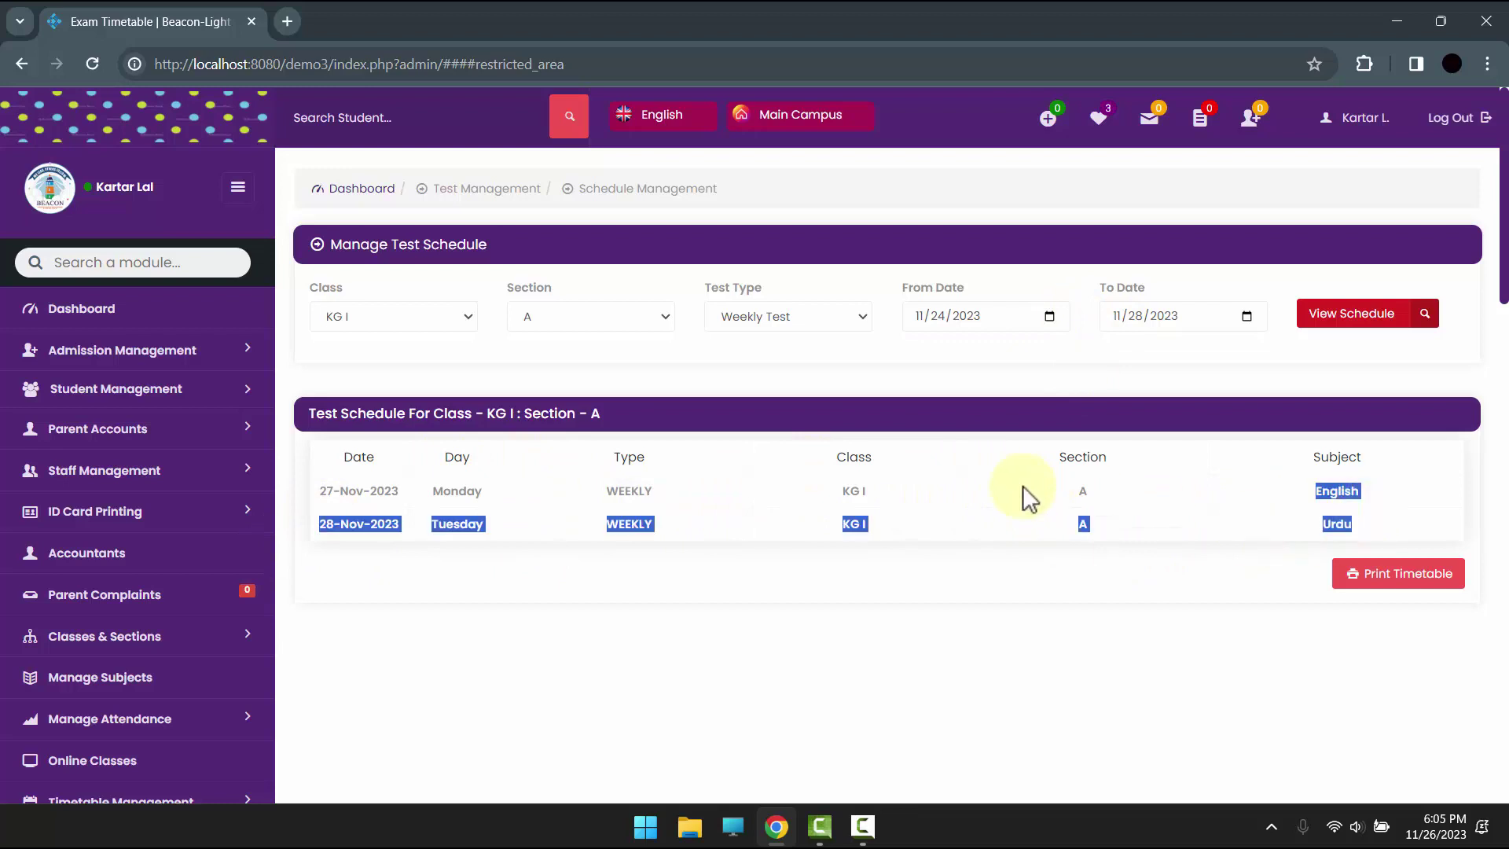
click(974, 488)
drag(608, 493, 654, 494)
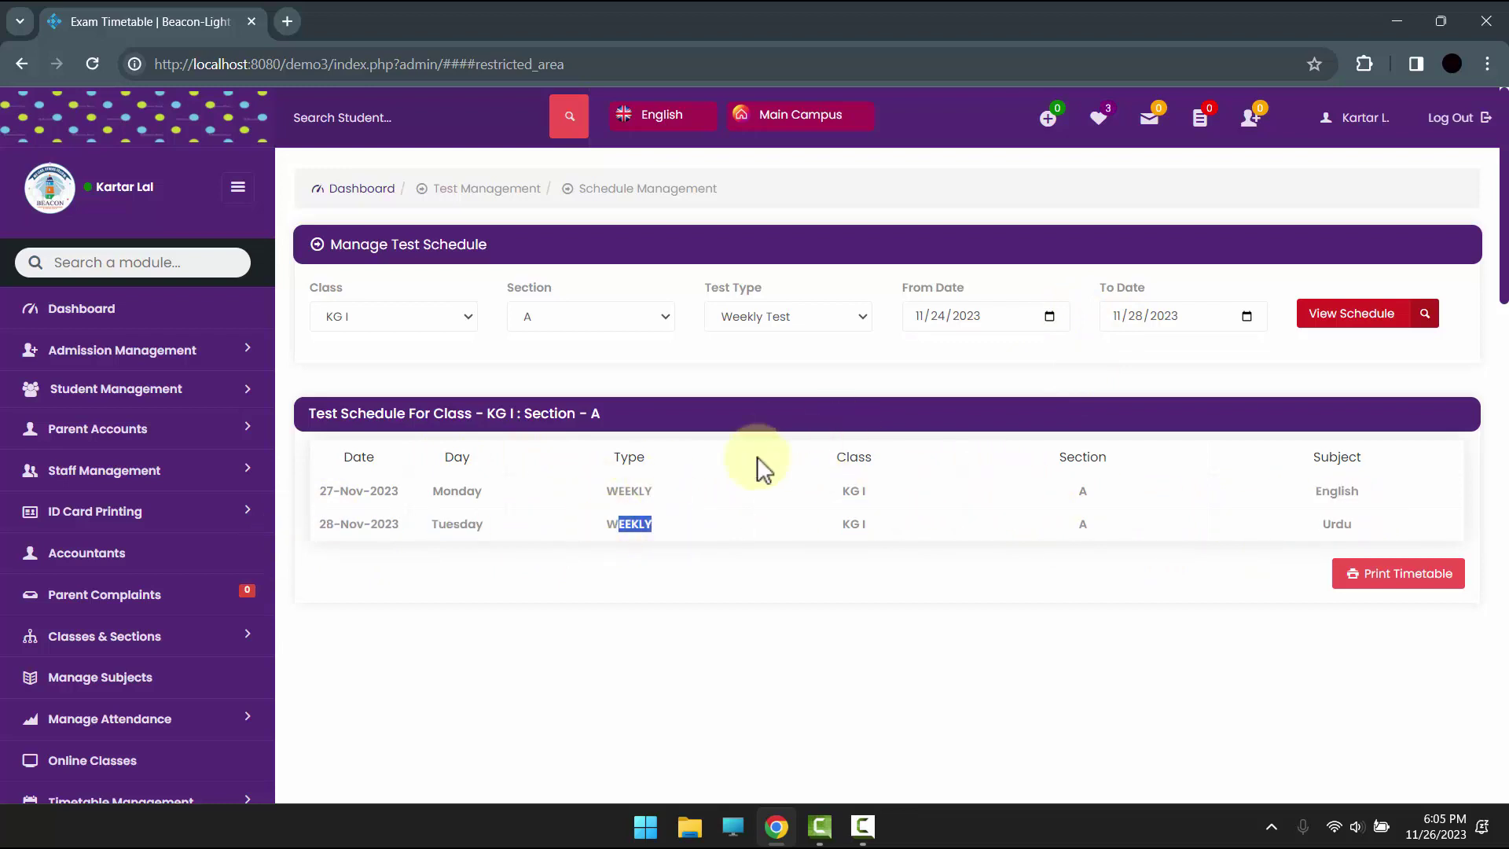
Open the printable version of the test timetable and check its dates, test types, subjects and notes.
click(1384, 582)
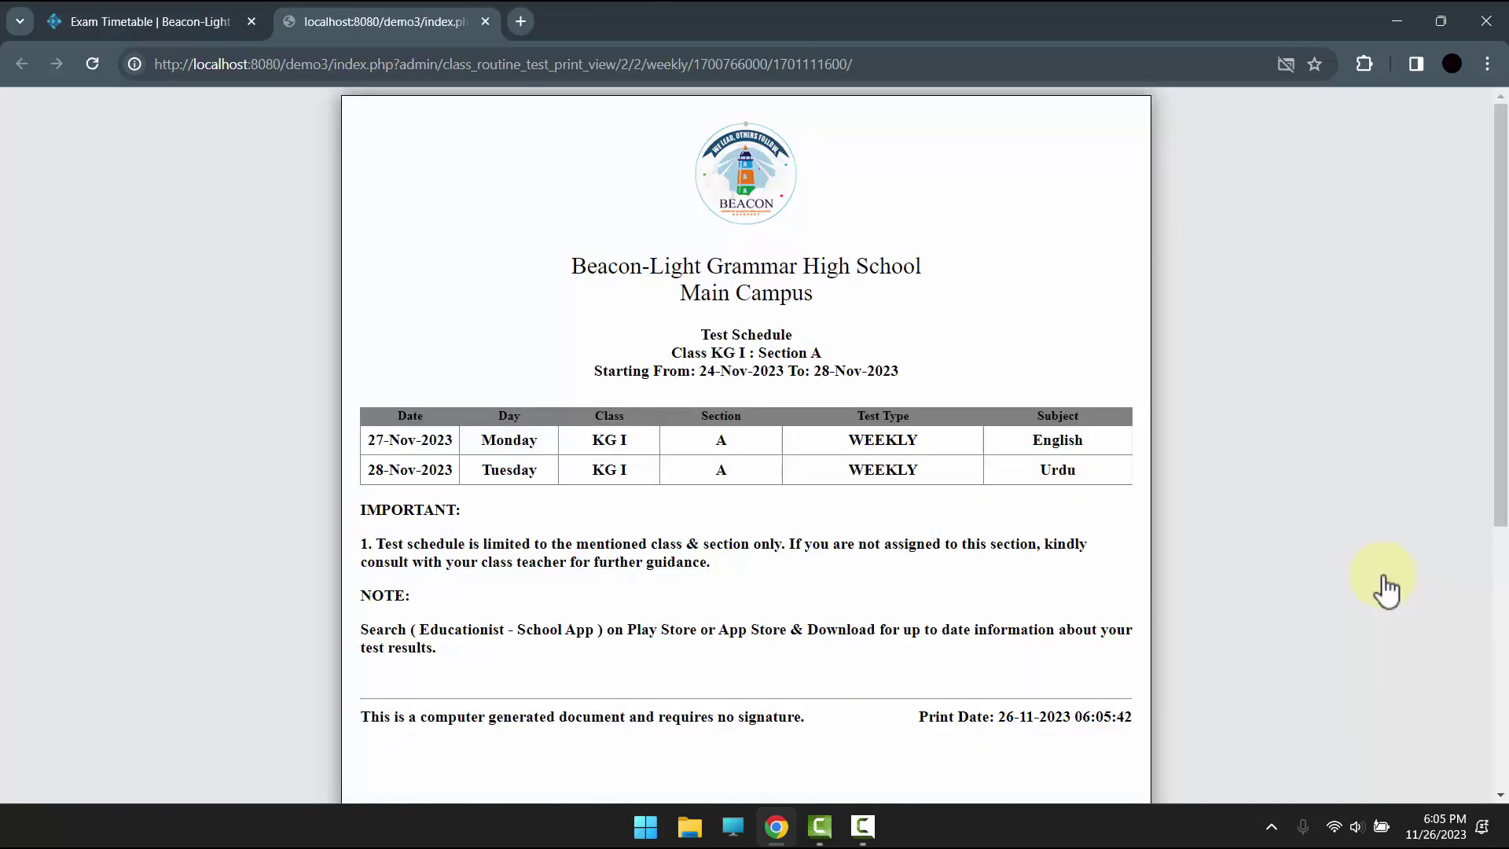
scroll(998, 425, down, 4)
scroll(995, 420, up, 4)
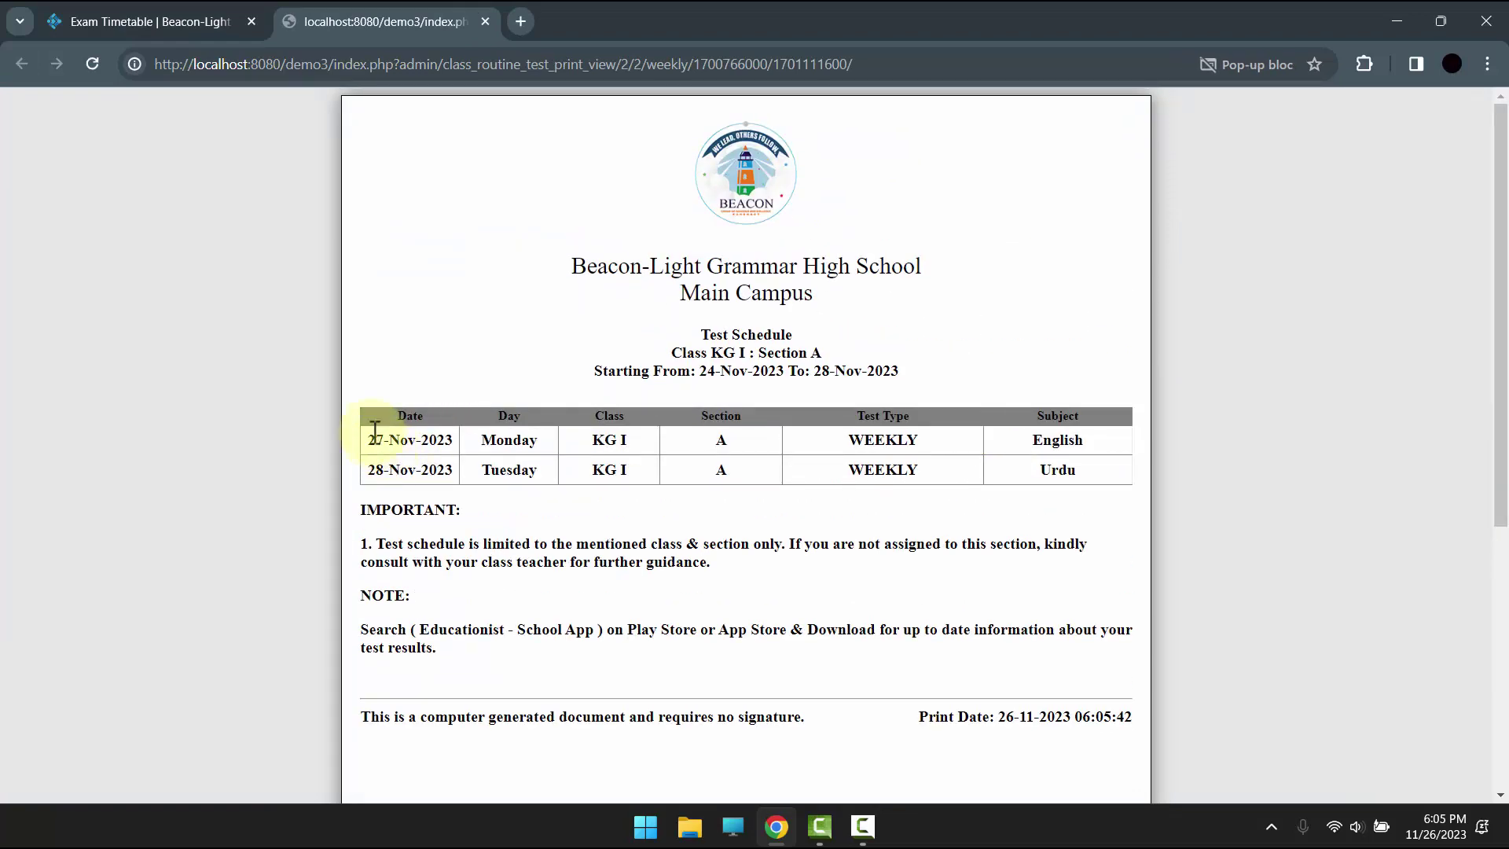
drag(370, 434, 999, 462)
click(998, 462)
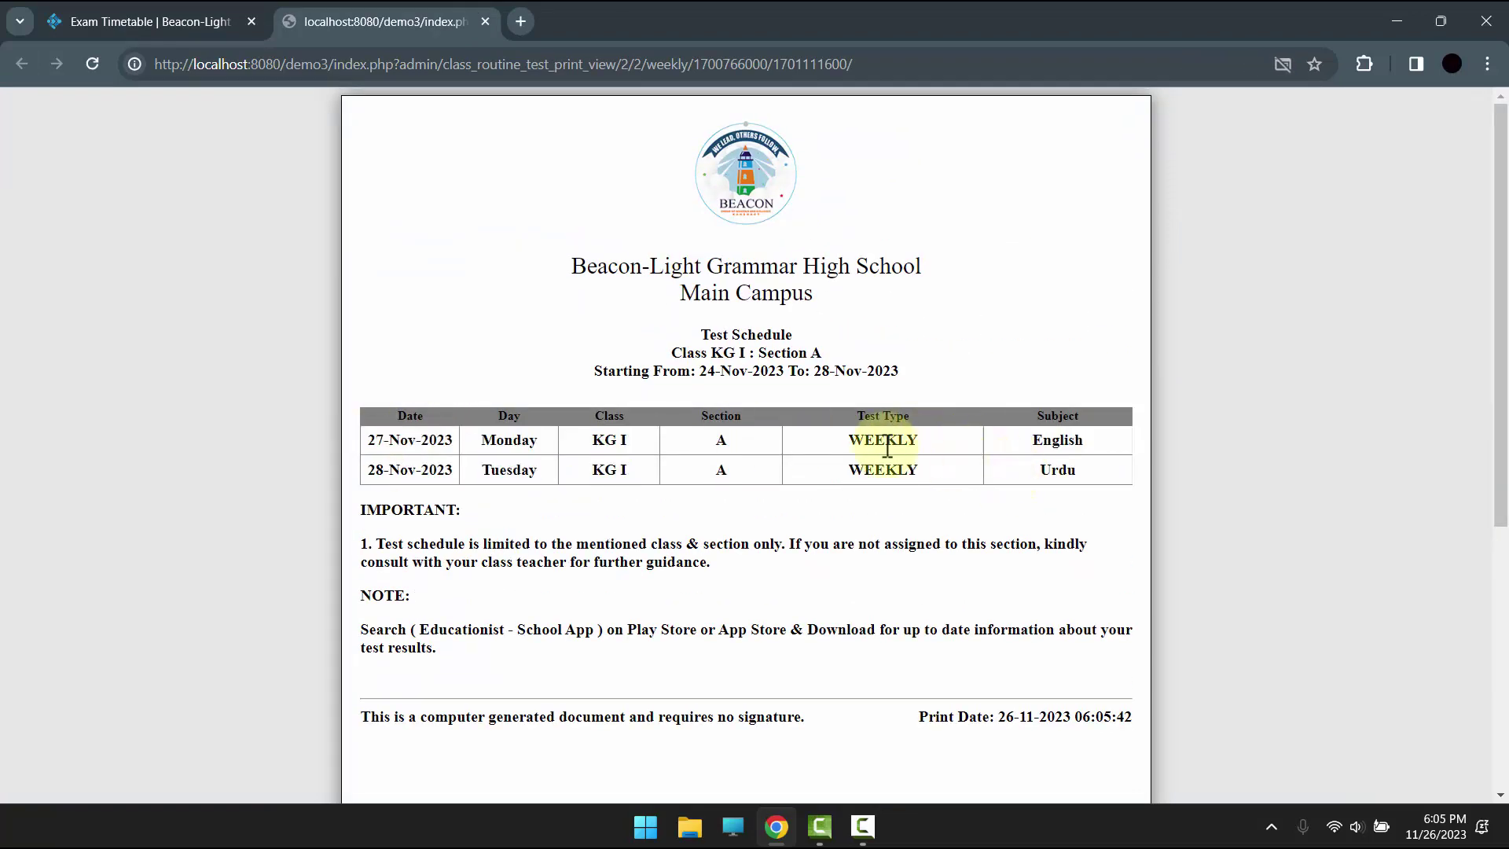
drag(885, 444, 941, 440)
click(1094, 442)
double_click(1058, 440)
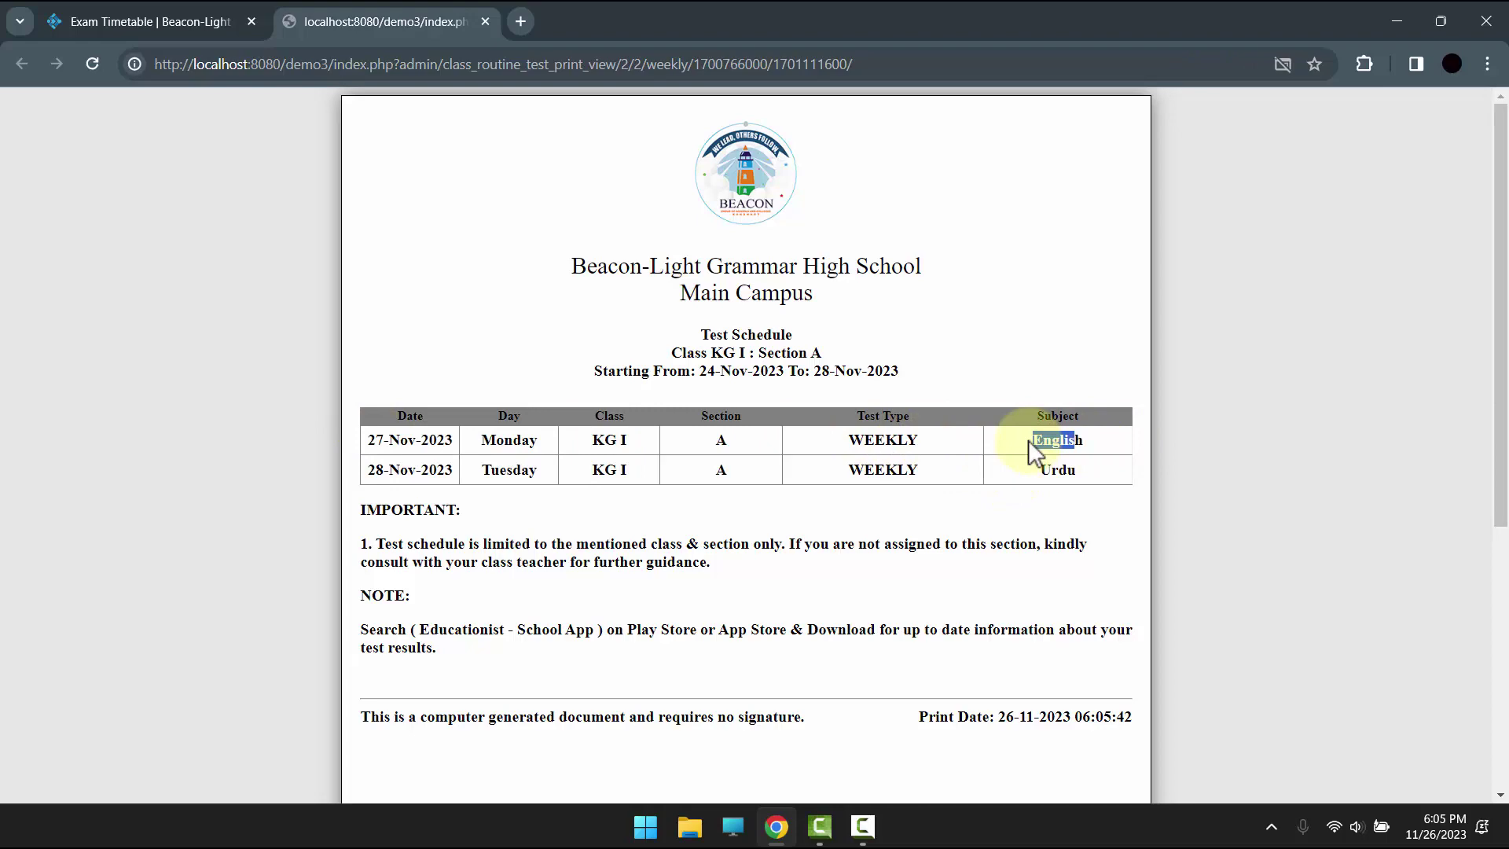
double_click(1058, 470)
drag(378, 439, 456, 468)
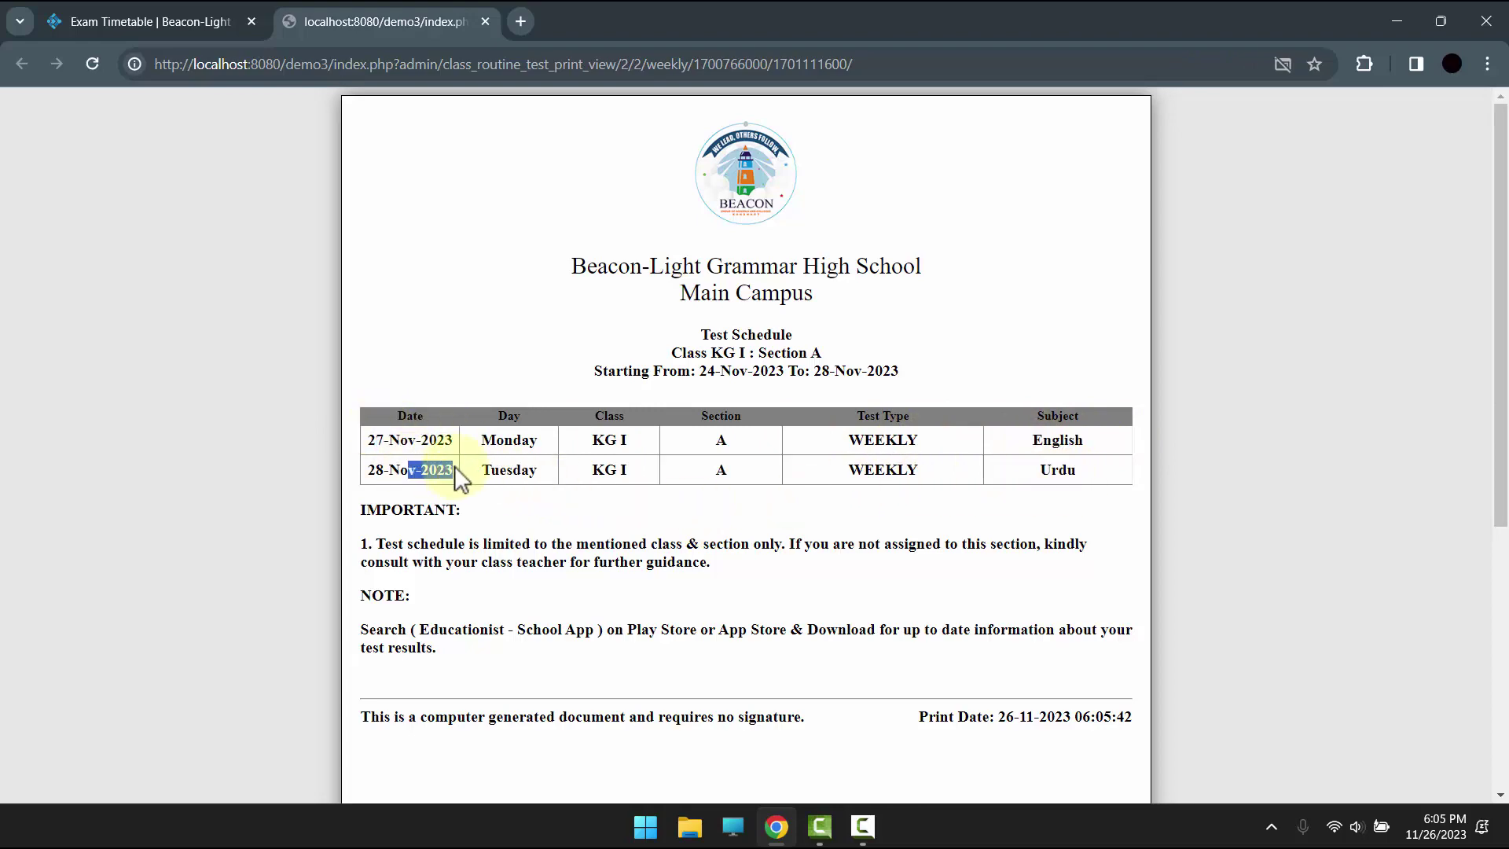
scroll(994, 381, down, 5)
scroll(960, 555, up, 5)
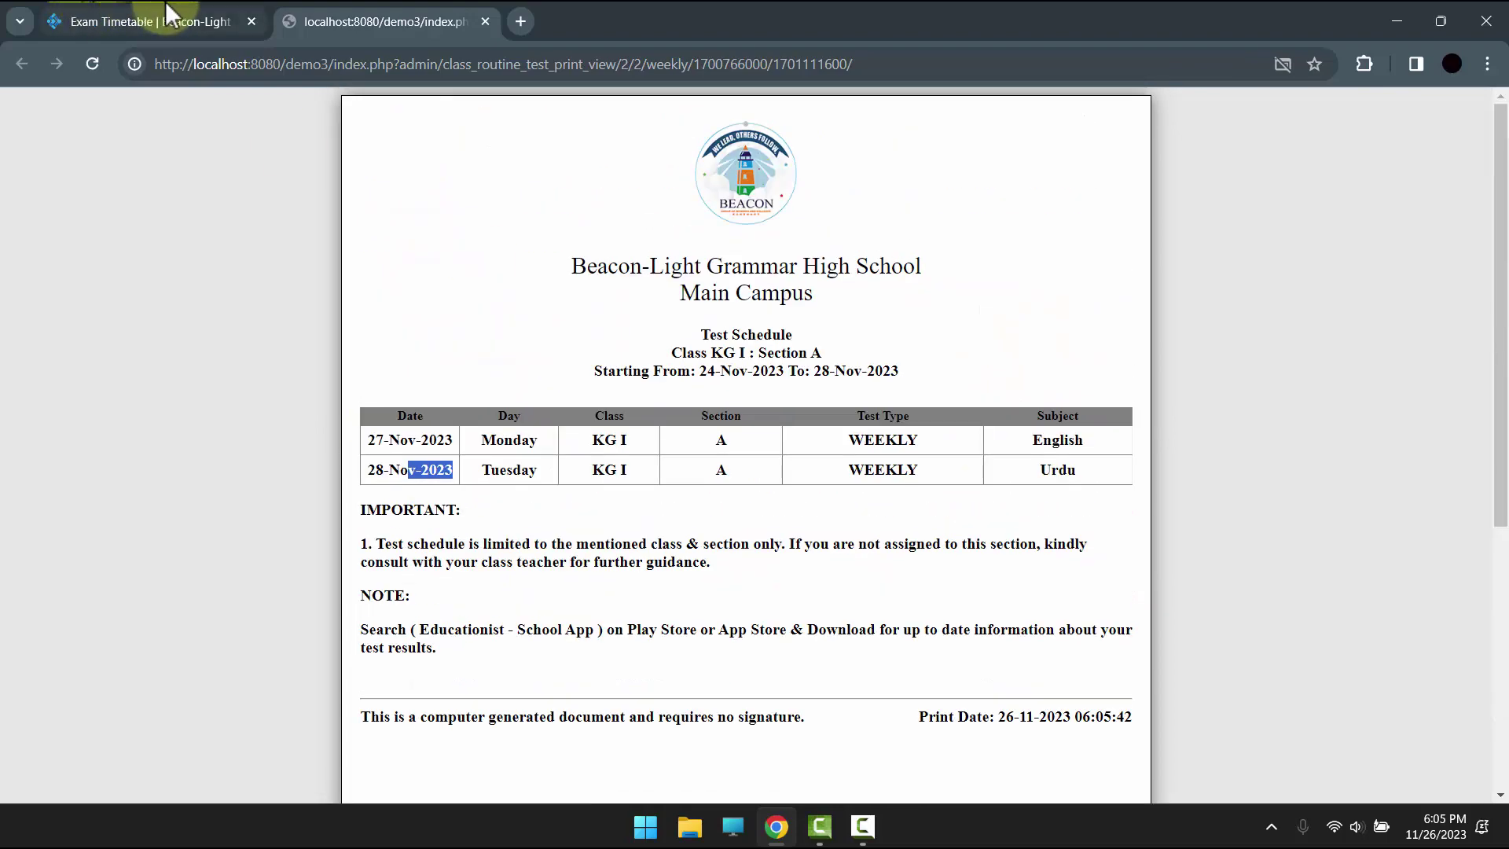
Return to the school system's browser tab and open the tabulation sheet for a particular test.
click(134, 22)
scroll(296, 499, down, 12)
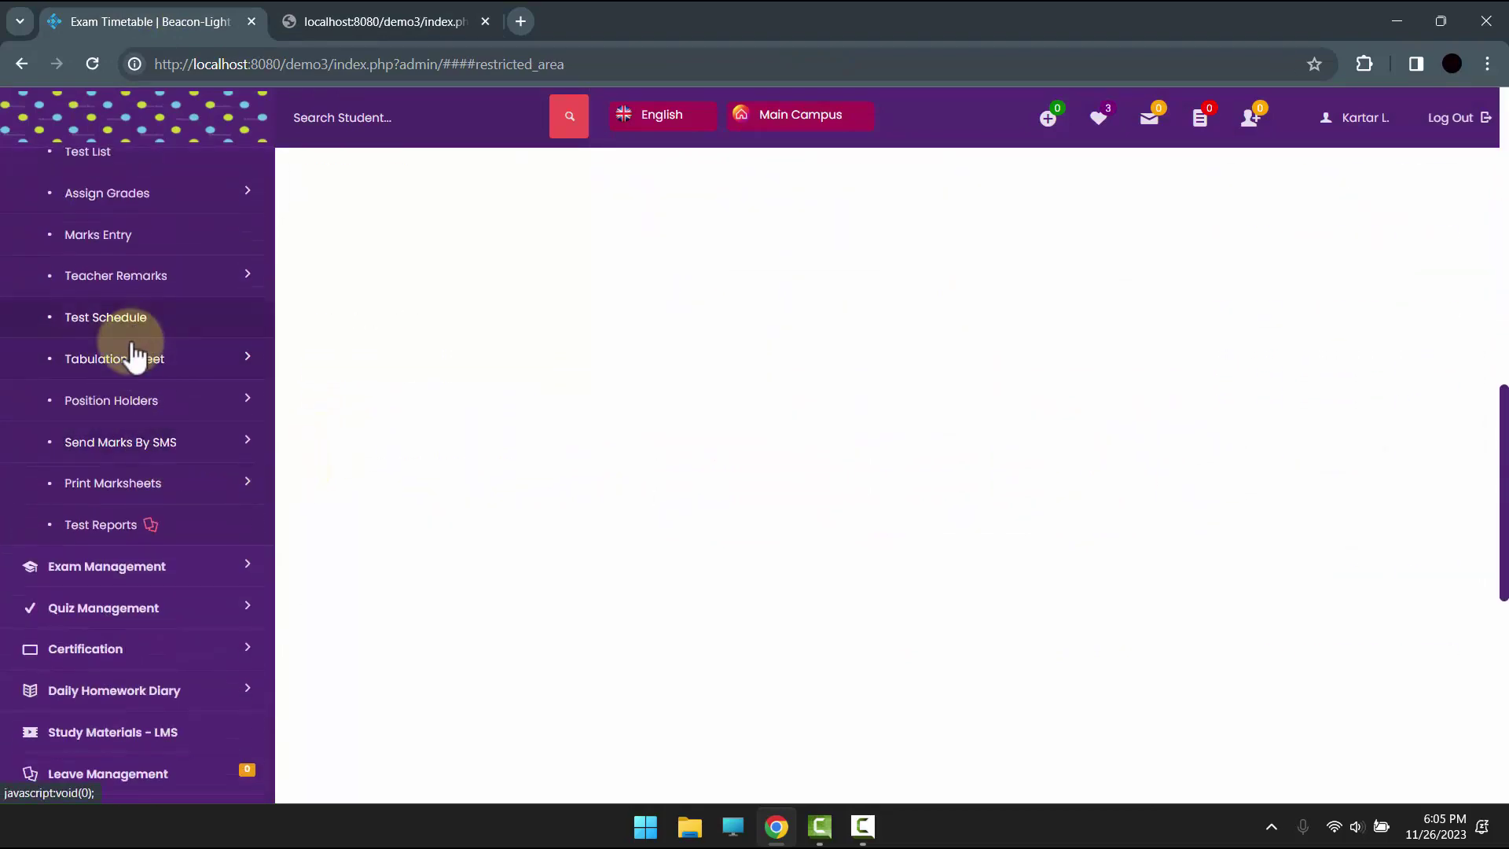
click(135, 355)
click(140, 400)
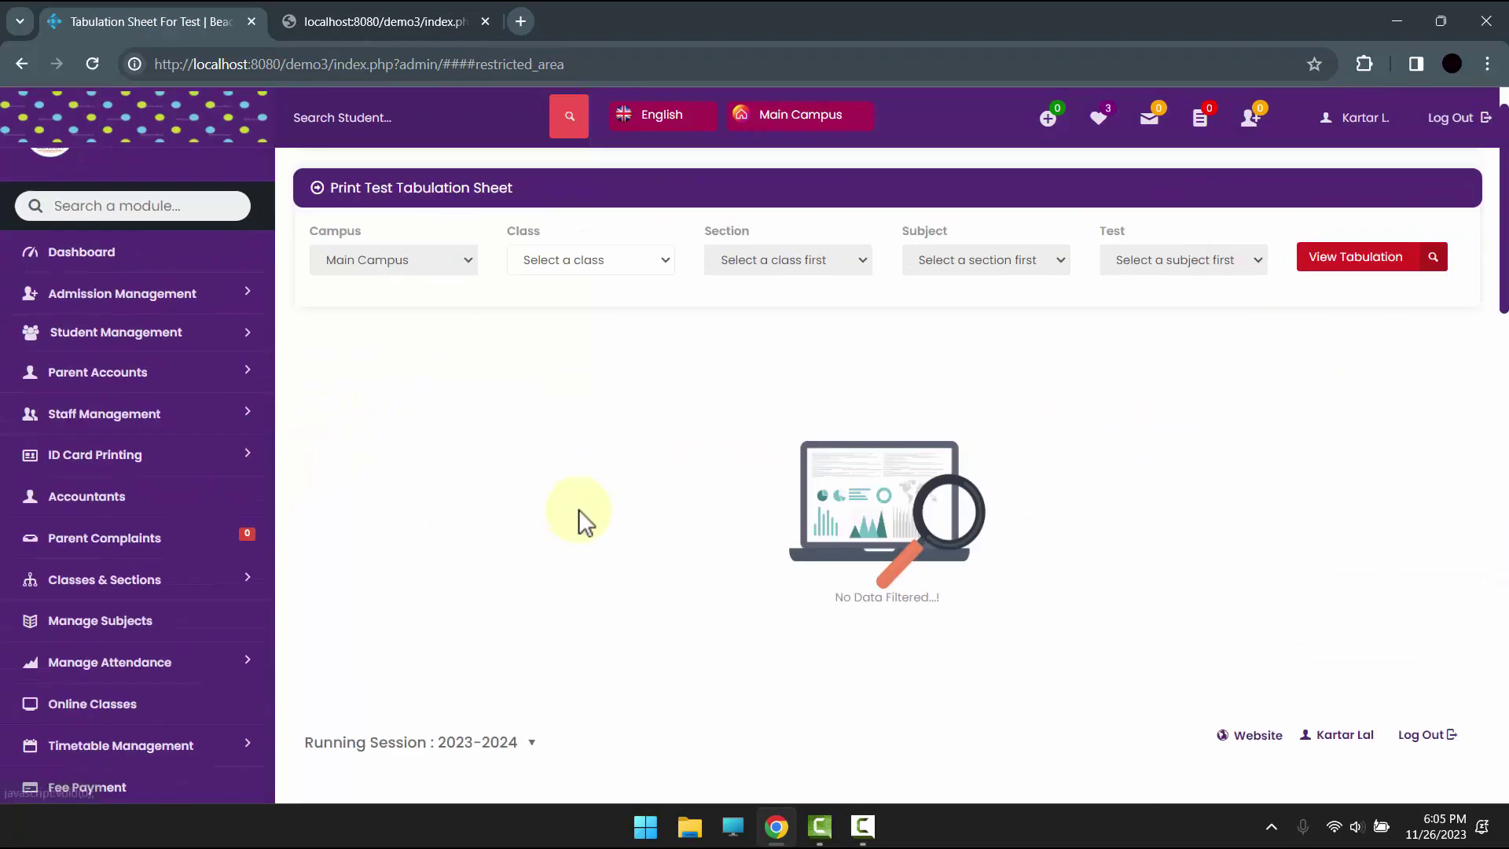
Set the tabulation filter to class KG I, section A and subject English.
click(590, 318)
click(588, 356)
click(716, 322)
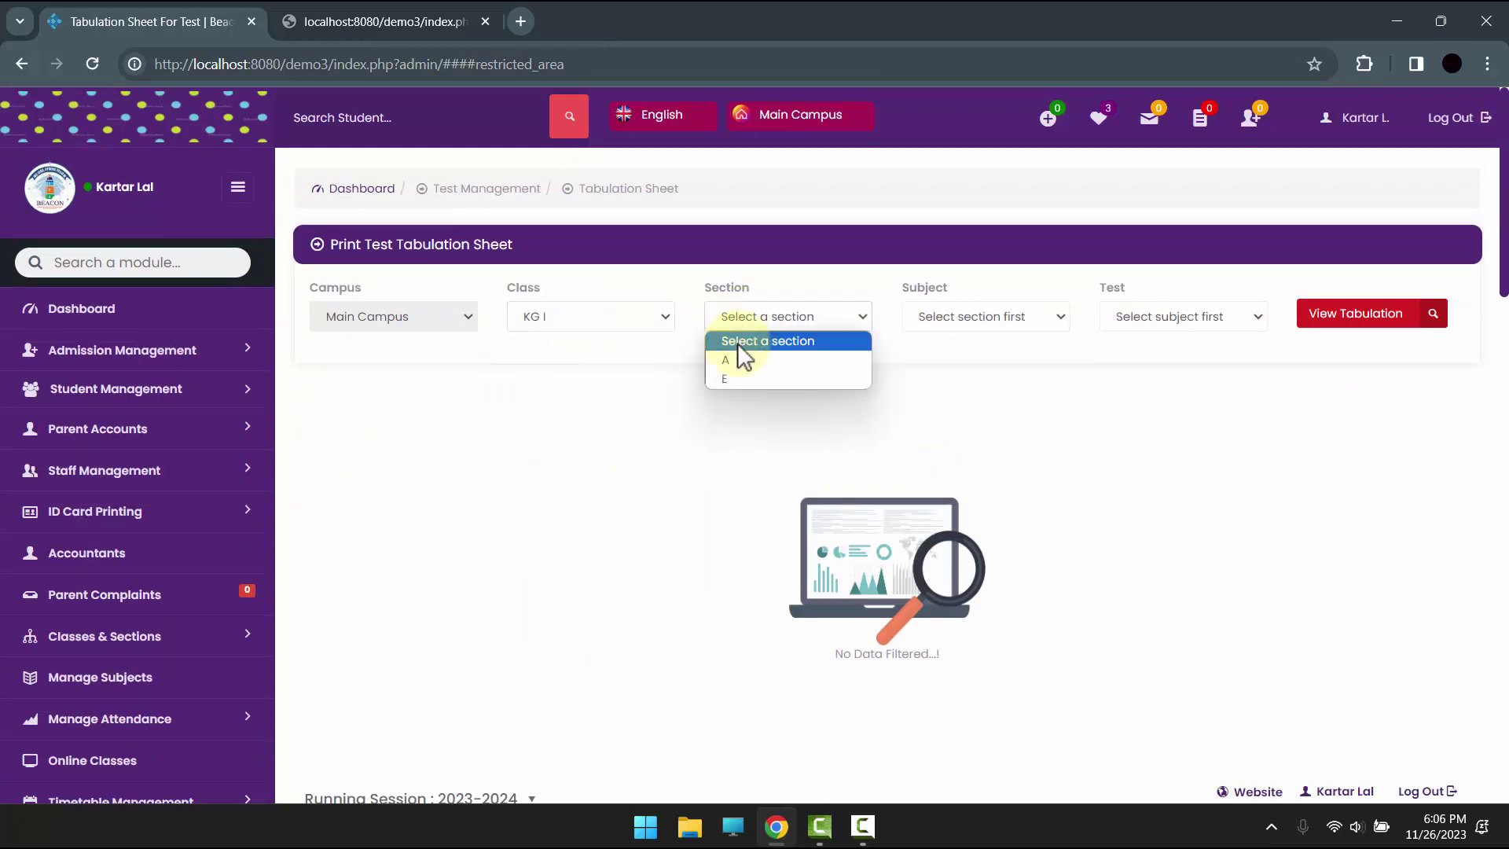
click(735, 358)
click(915, 322)
click(934, 363)
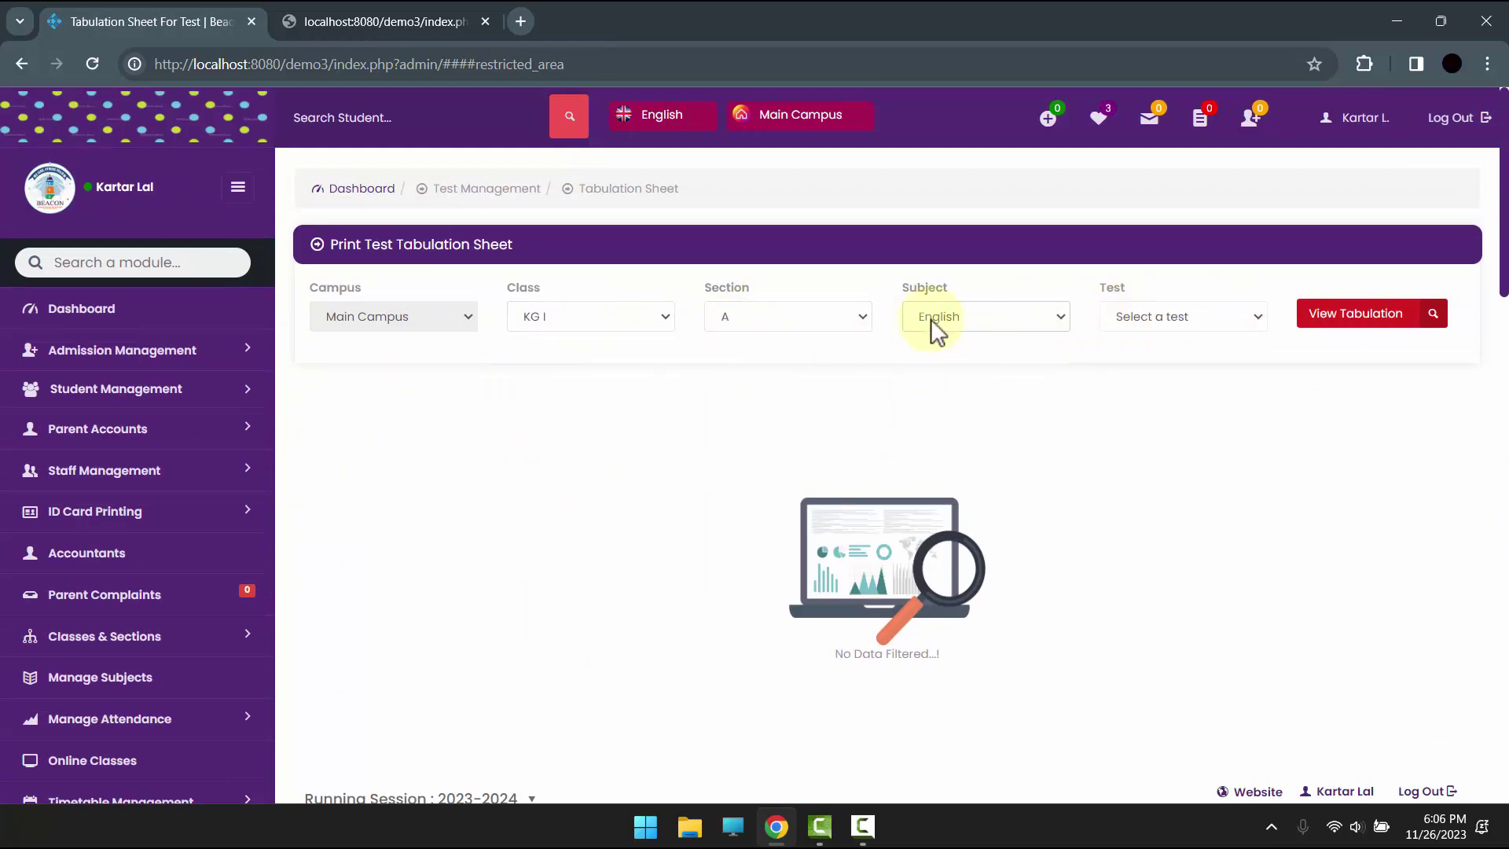
Select Test A (weekly) as the test and load its tabulation sheet.
scroll(35, 614, down, 8)
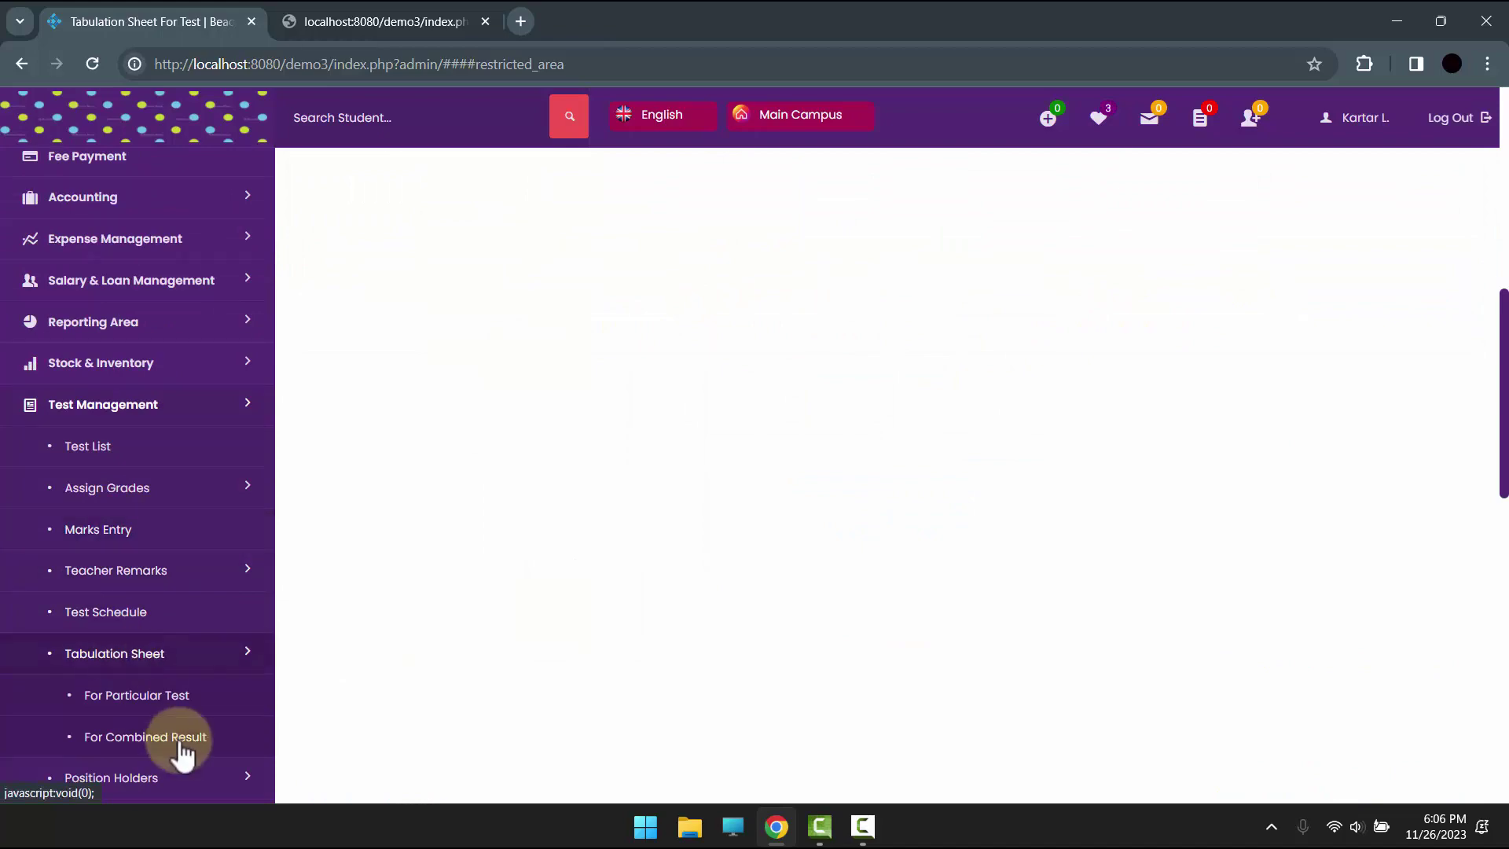
scroll(691, 455, up, 8)
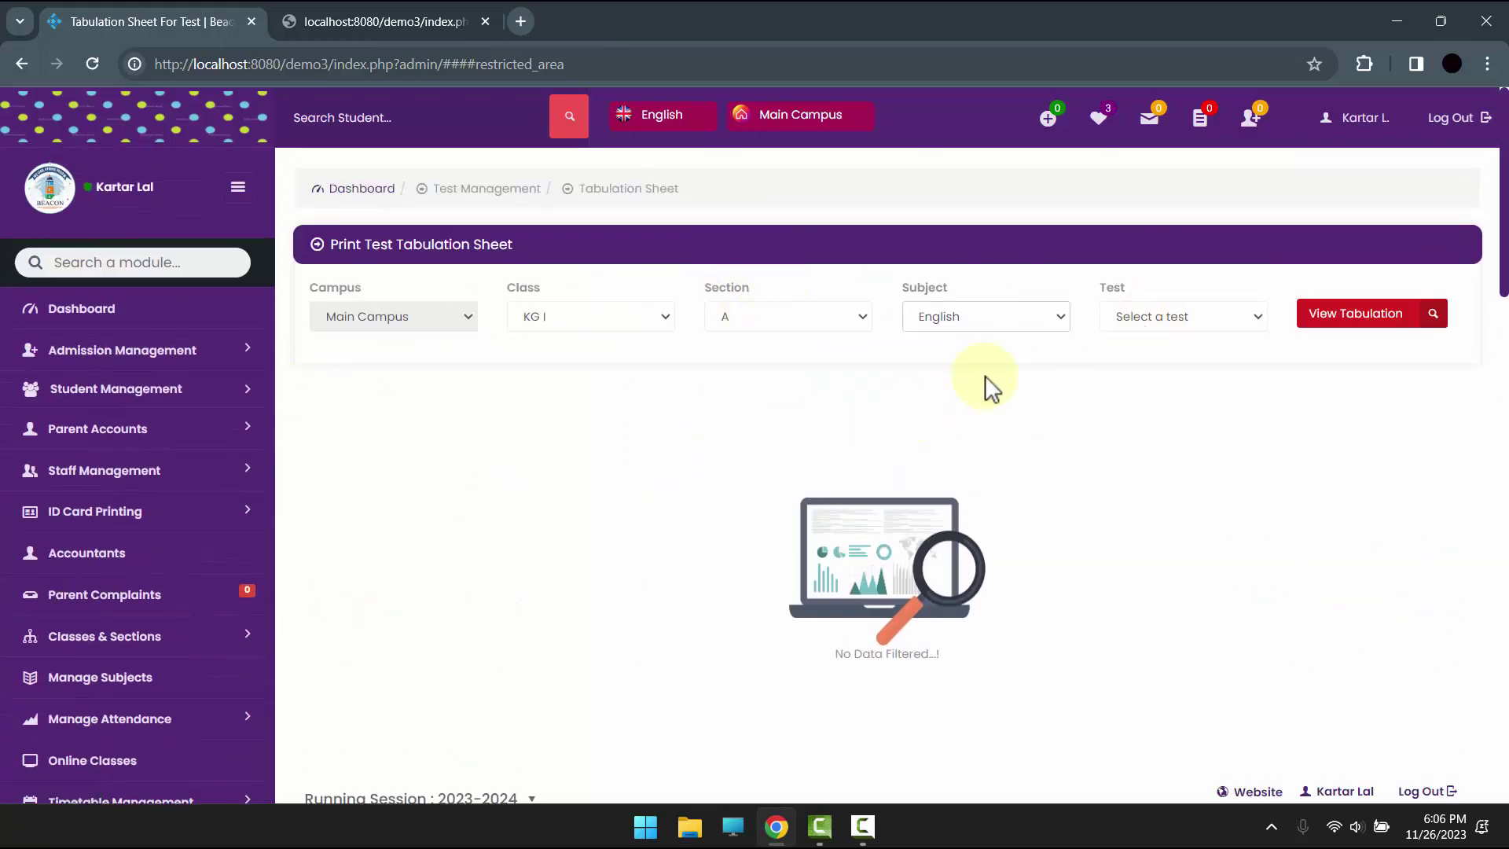
click(958, 326)
click(1162, 314)
click(1162, 314)
click(1155, 358)
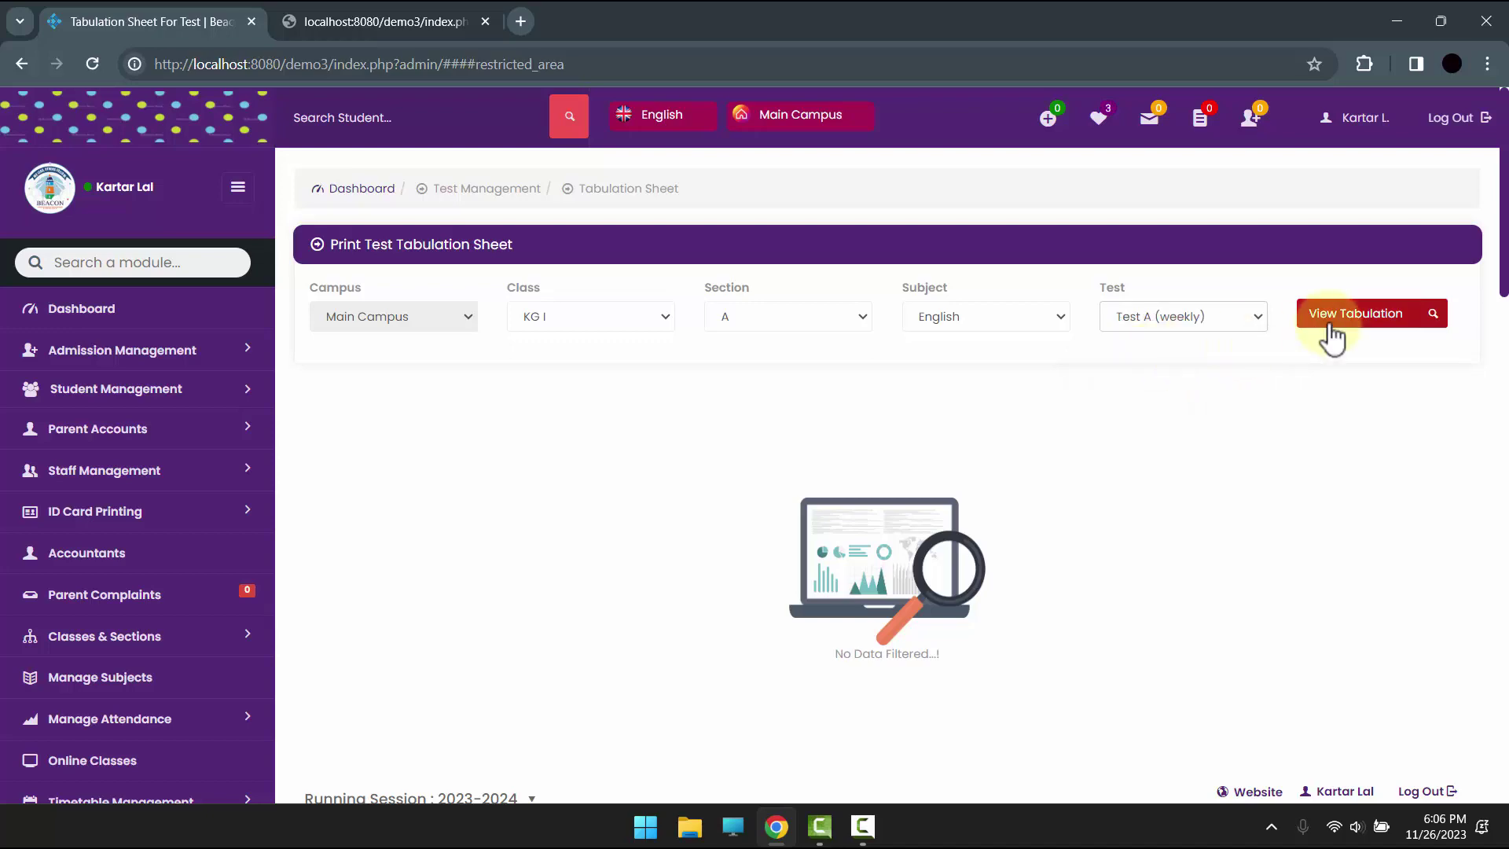
click(1332, 326)
Review the students' English marks, ranks, percentages and grades in the Test A tabulation sheet.
scroll(1323, 323, down, 5)
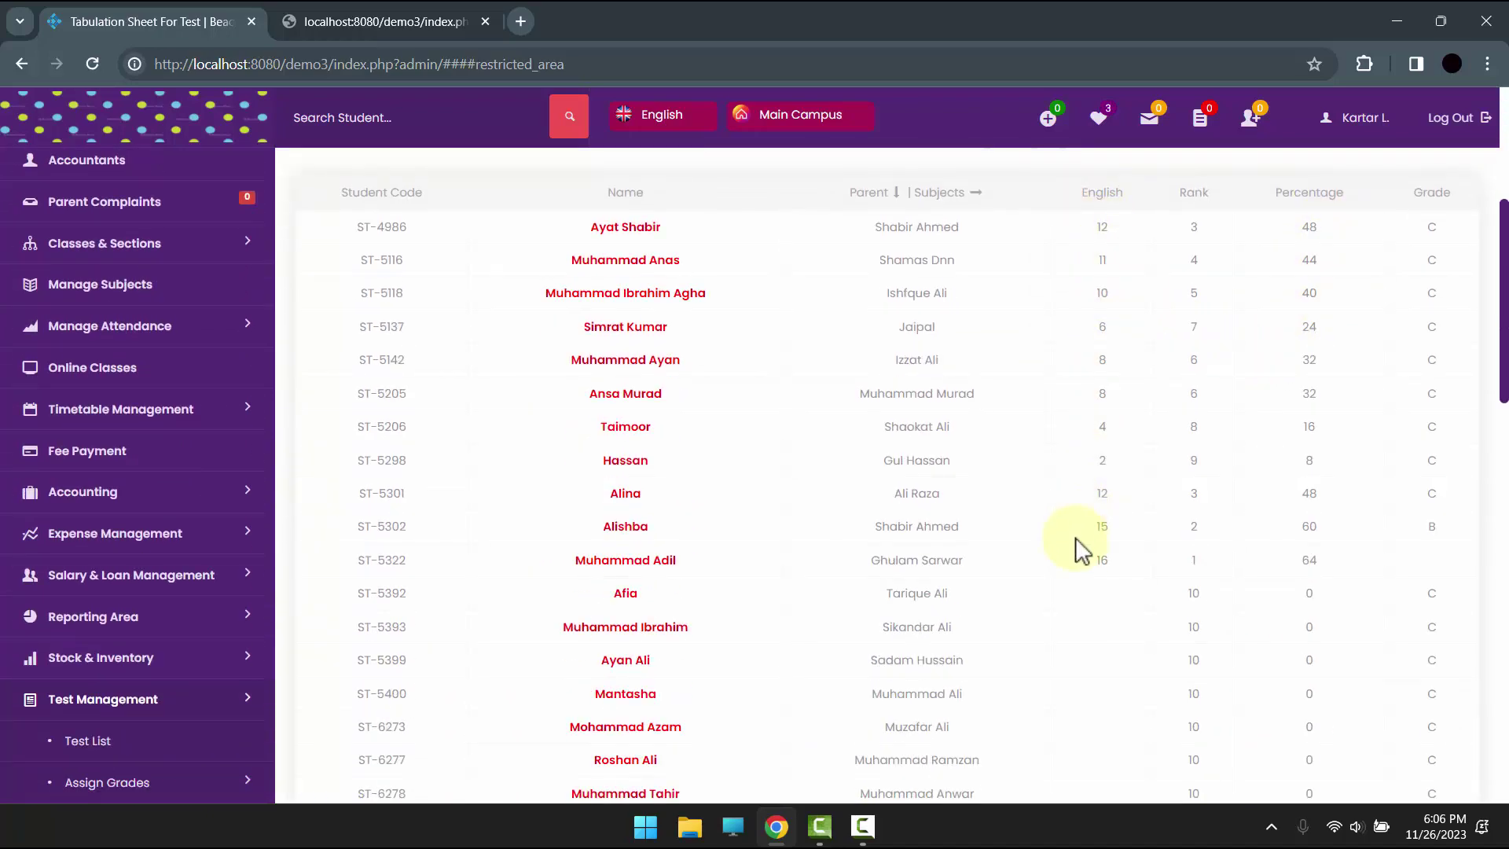
scroll(1140, 338, up, 2)
drag(1176, 360, 1206, 520)
click(1205, 521)
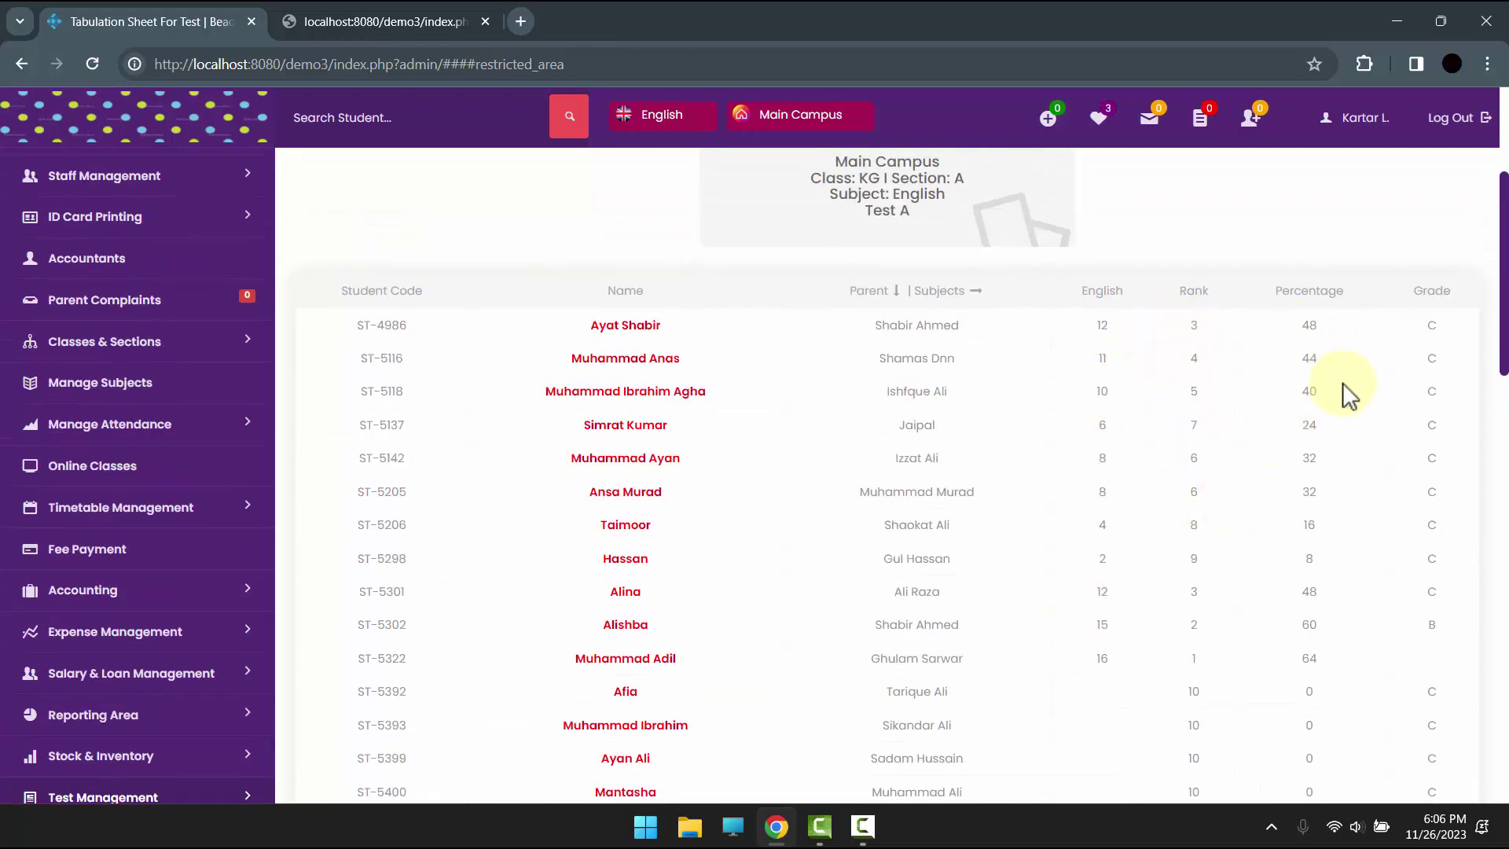
scroll(1142, 691, down, 6)
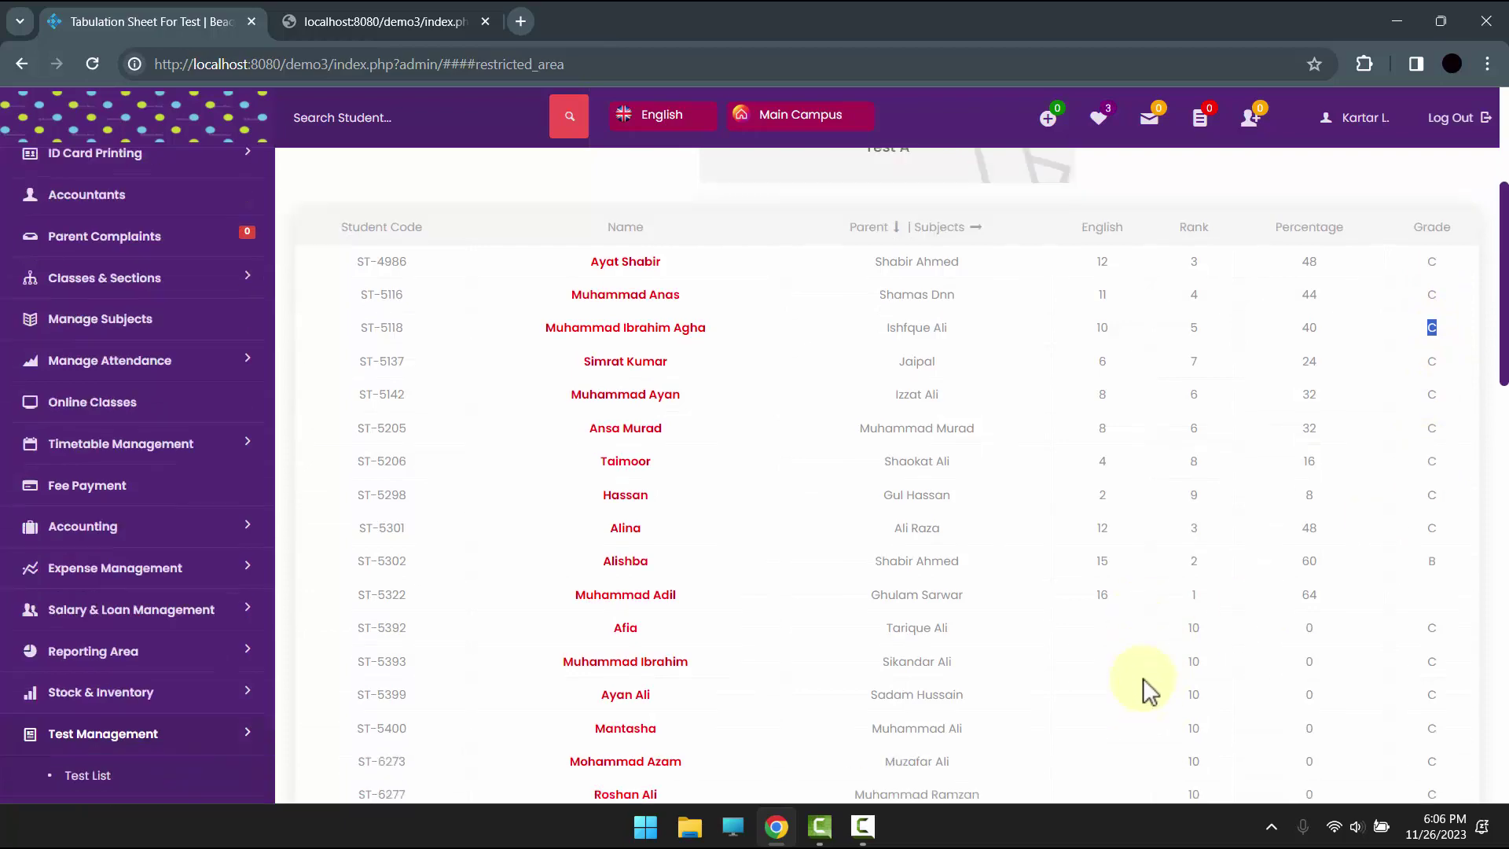
scroll(1230, 522, up, 8)
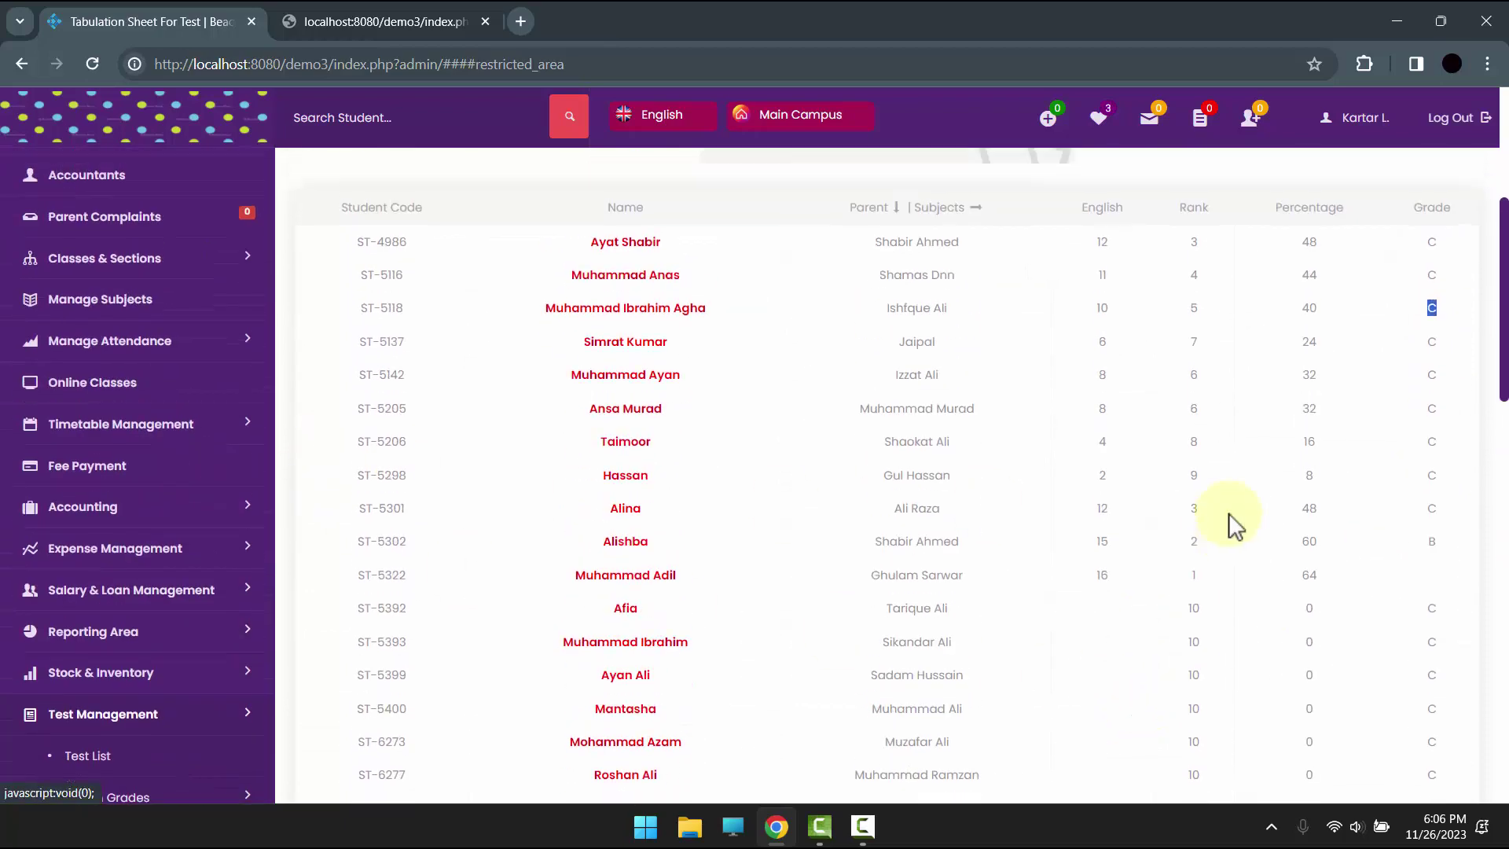
scroll(1342, 329, down, 2)
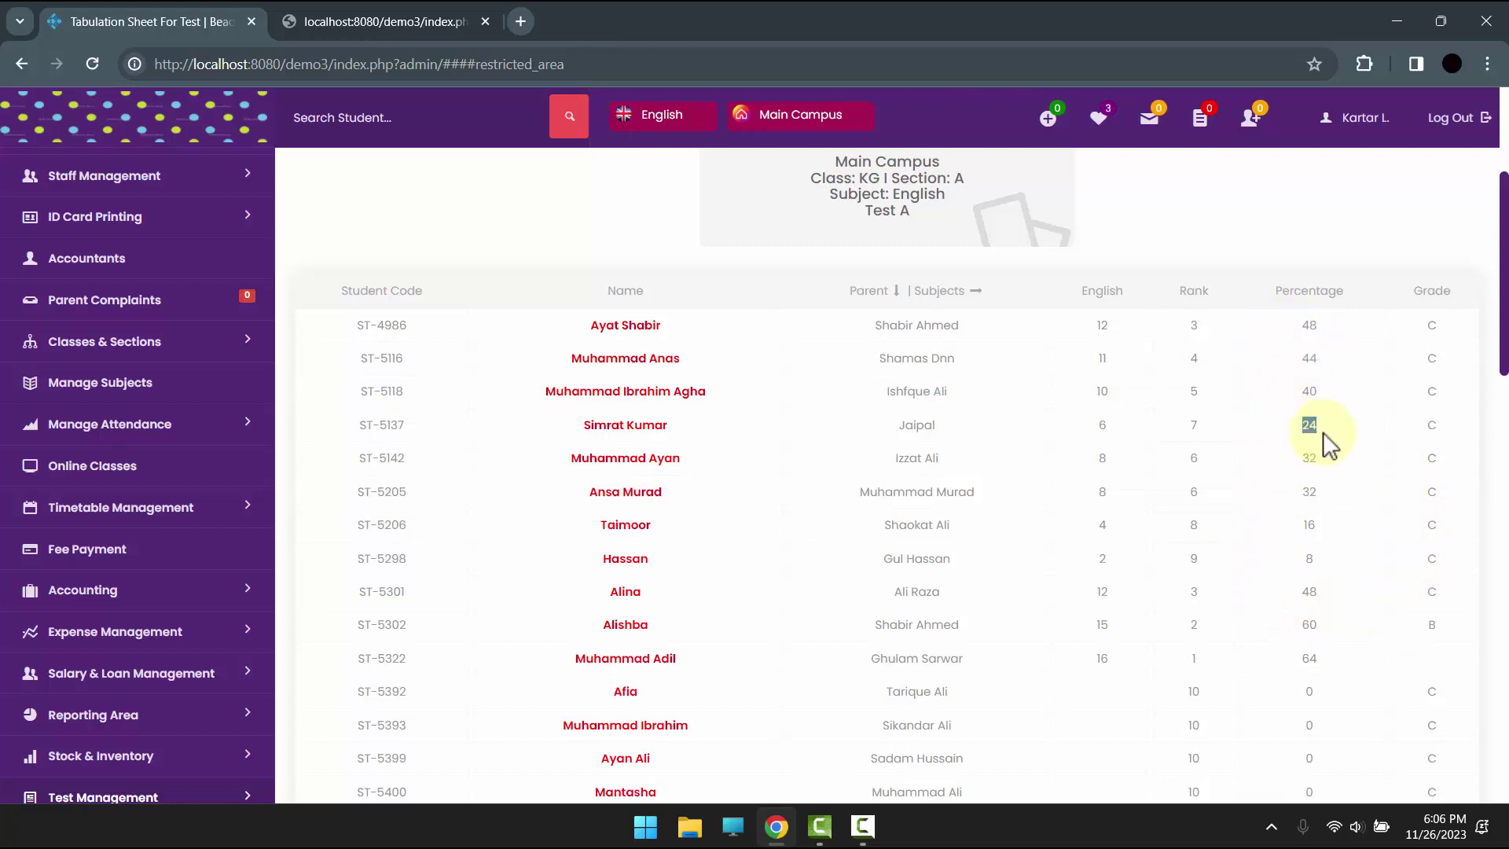
drag(1303, 525, 1365, 624)
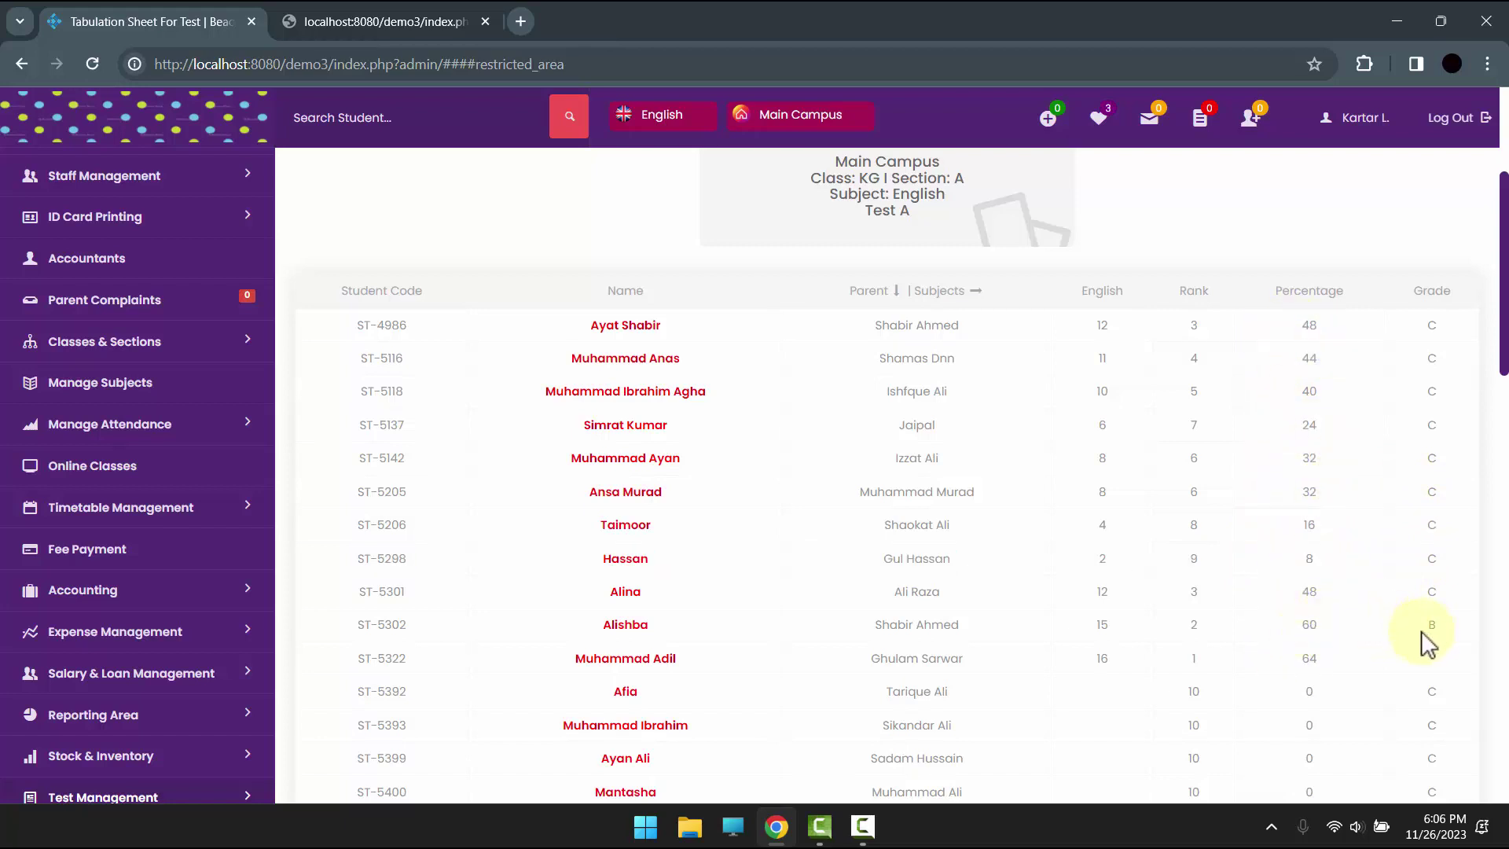
Examine the ranks, percentages and grades of the remaining students through the end of the Test A tabulation sheet.
scroll(1346, 602, down, 2)
drag(1289, 462, 1353, 476)
drag(1415, 728, 1411, 771)
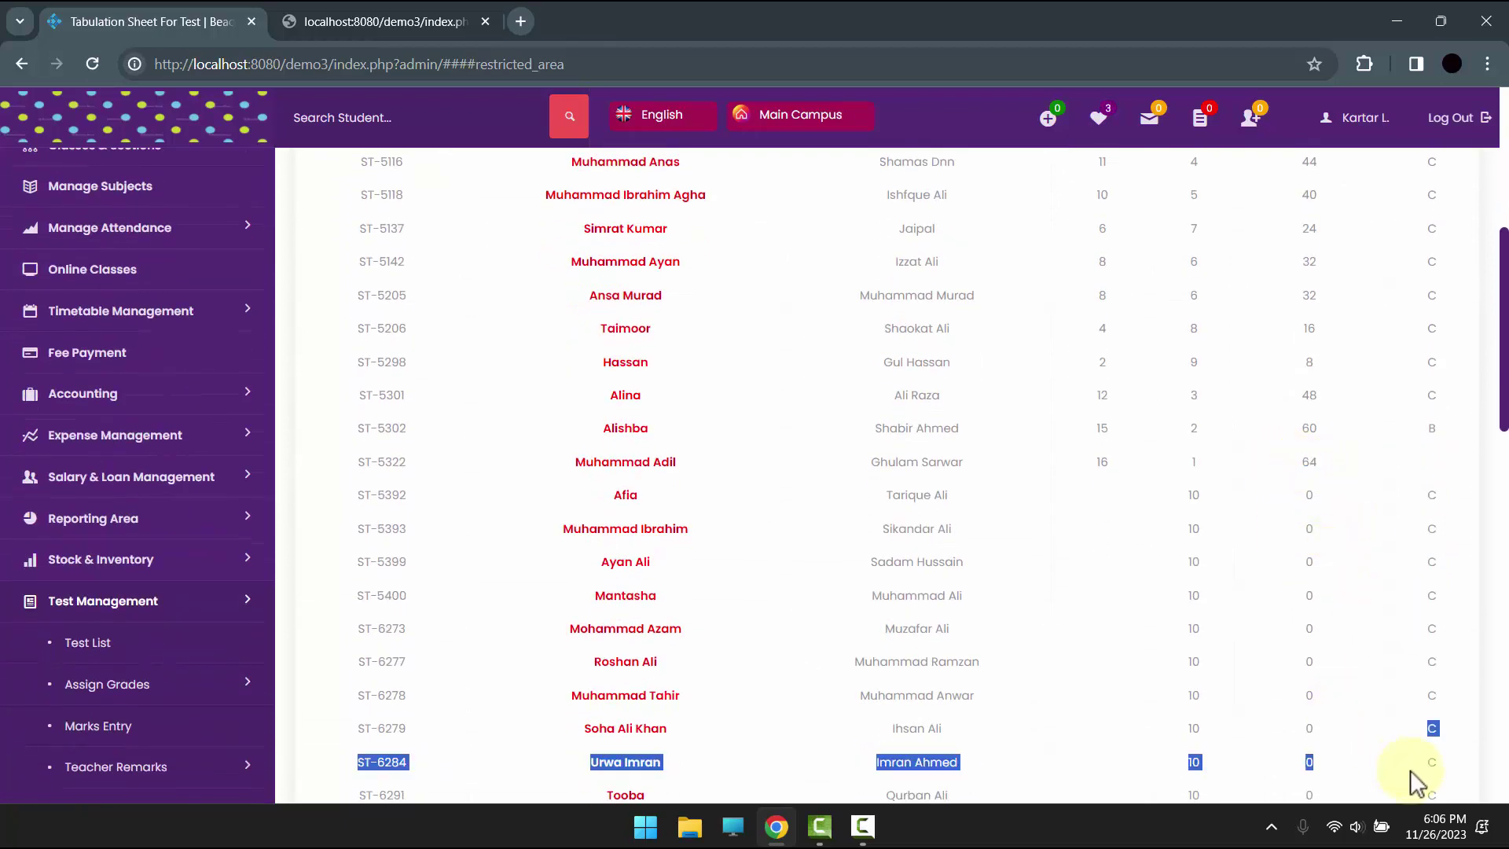
scroll(1368, 660, down, 8)
scroll(1407, 621, down, 6)
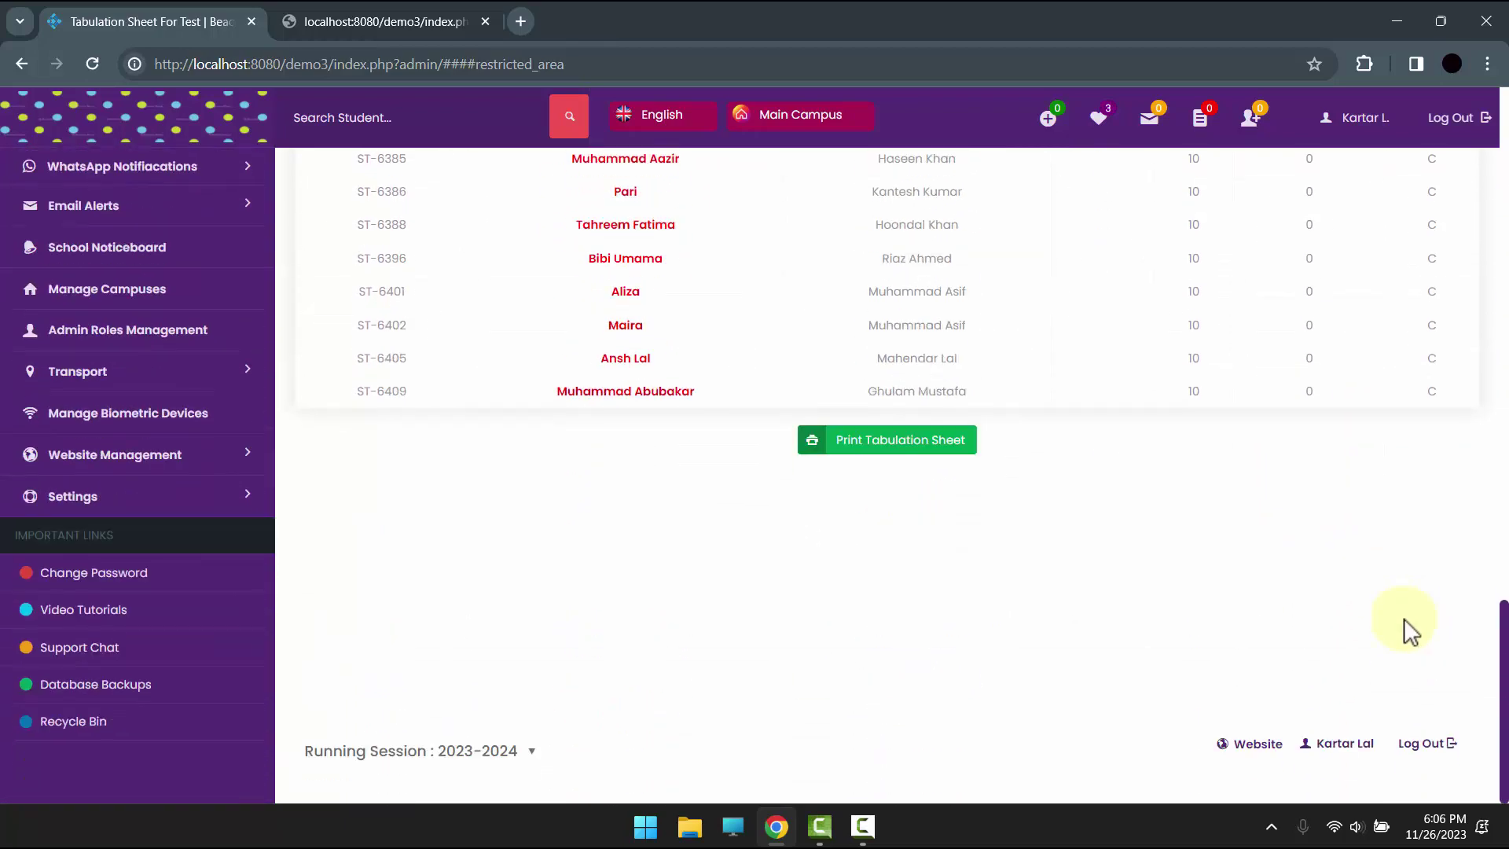
scroll(1345, 496, up, 20)
scroll(1365, 491, down, 5)
scroll(1357, 486, up, 5)
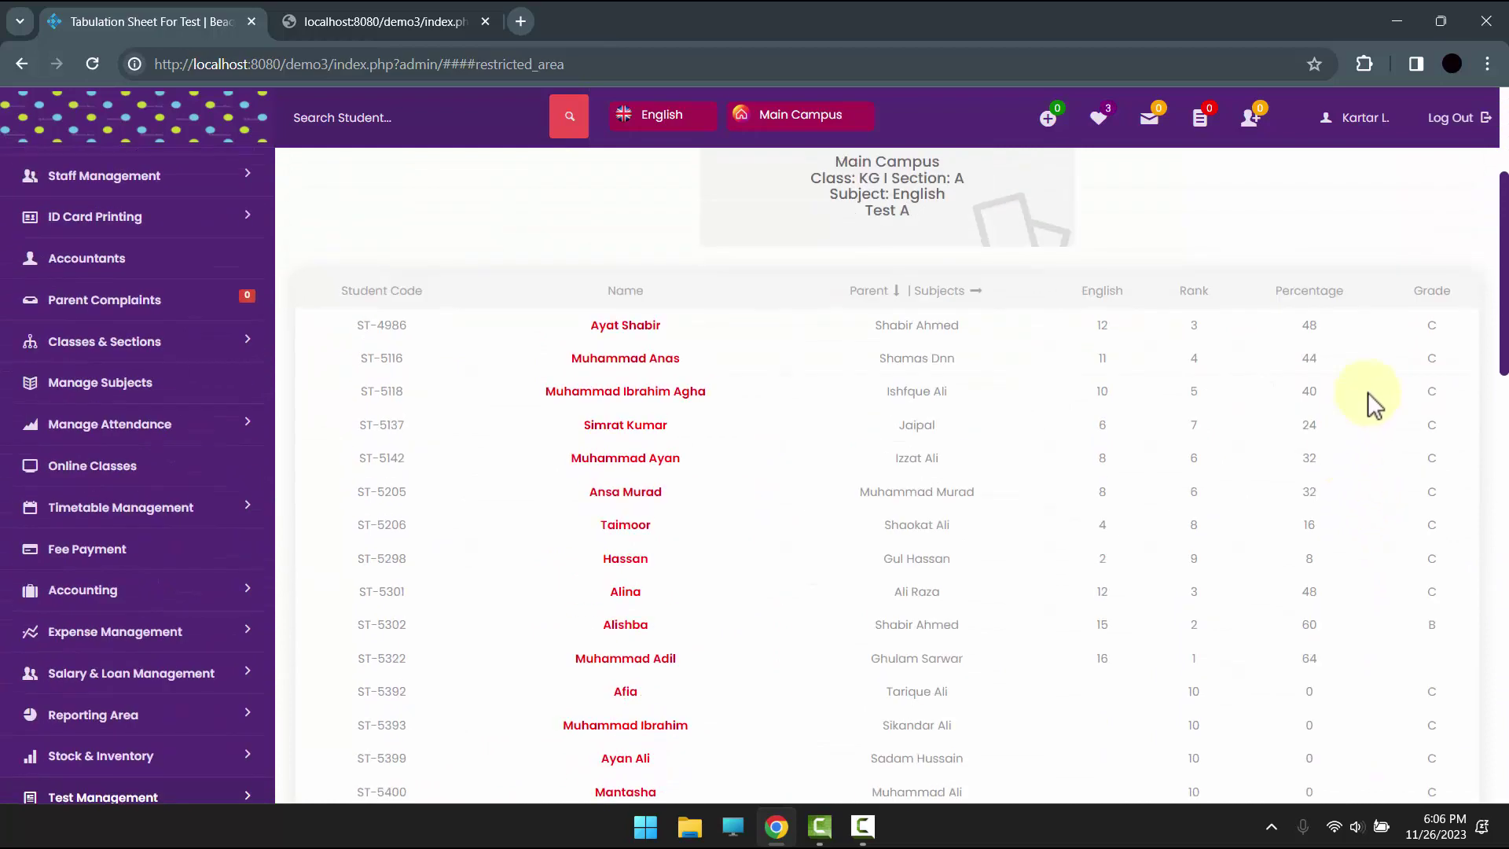
scroll(1368, 404, down, 20)
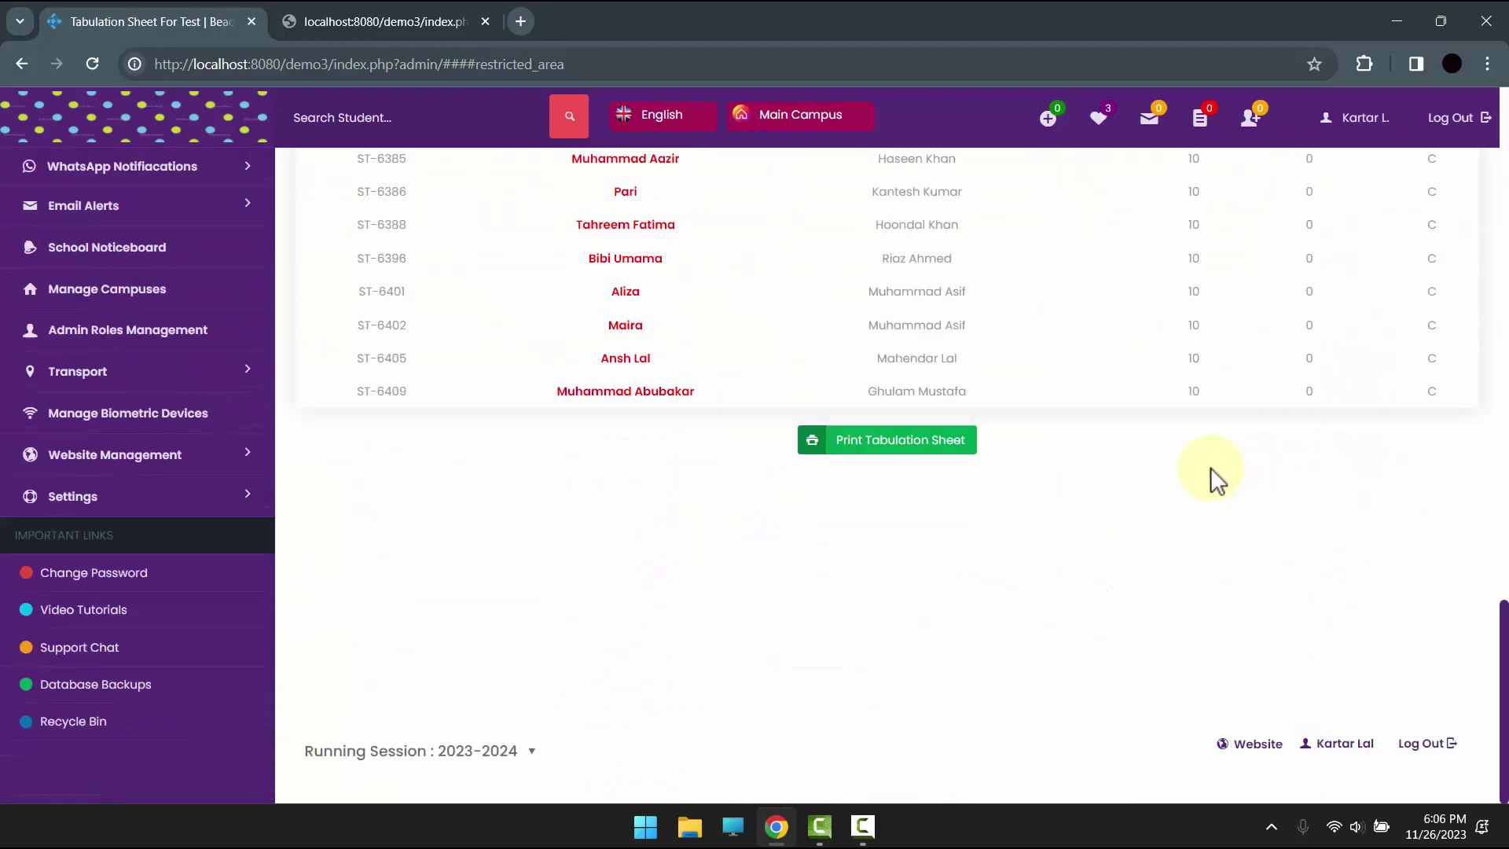
Open the printable Test A tabulation sheet full size, look through its print preview, and cancel printing.
click(818, 440)
scroll(711, 353, down, 5)
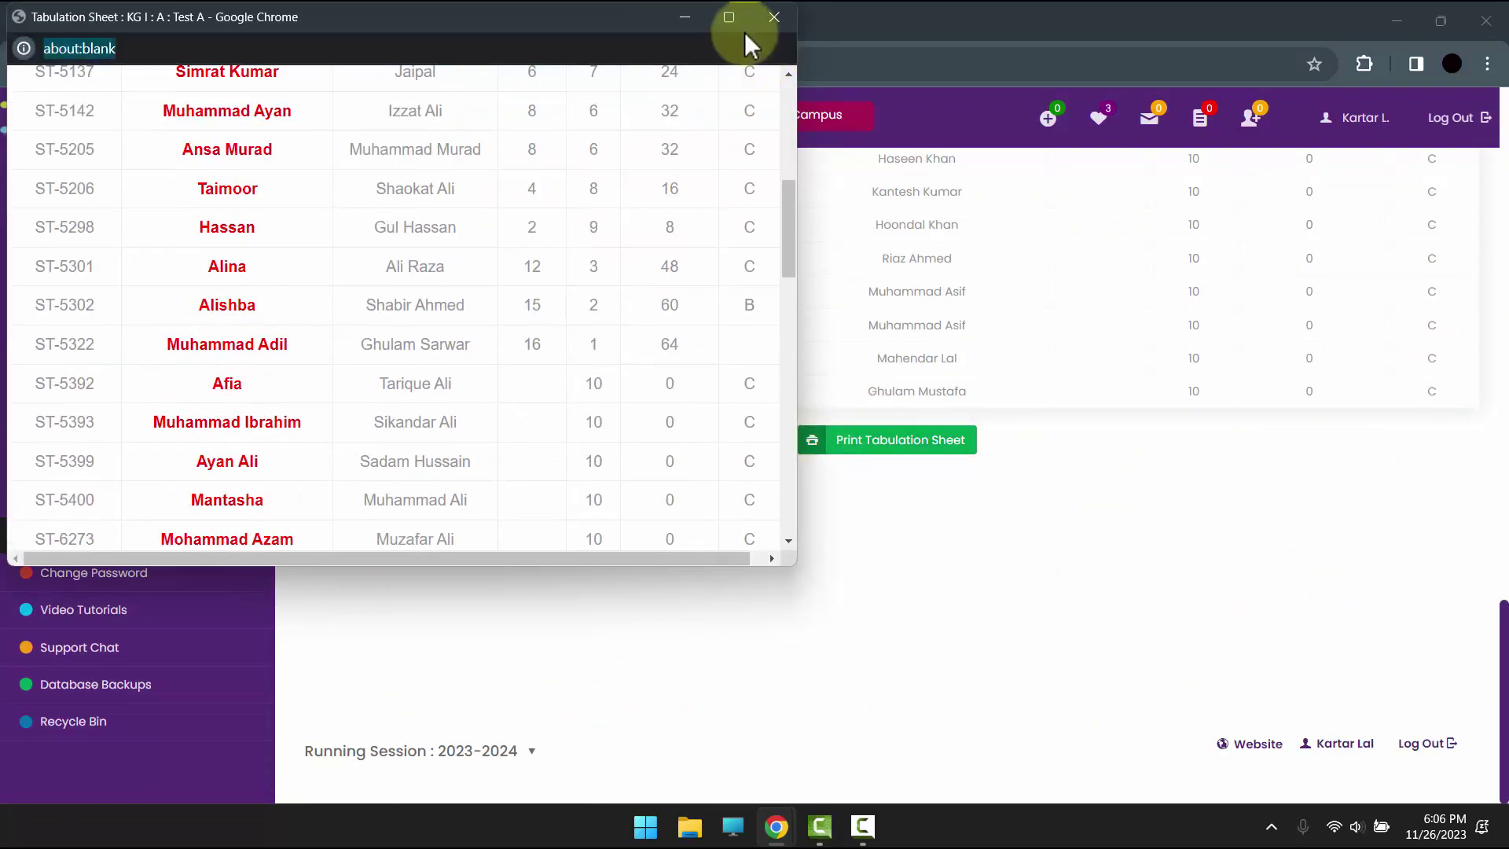
click(743, 28)
scroll(818, 551, down, 1)
scroll(817, 549, up, 4)
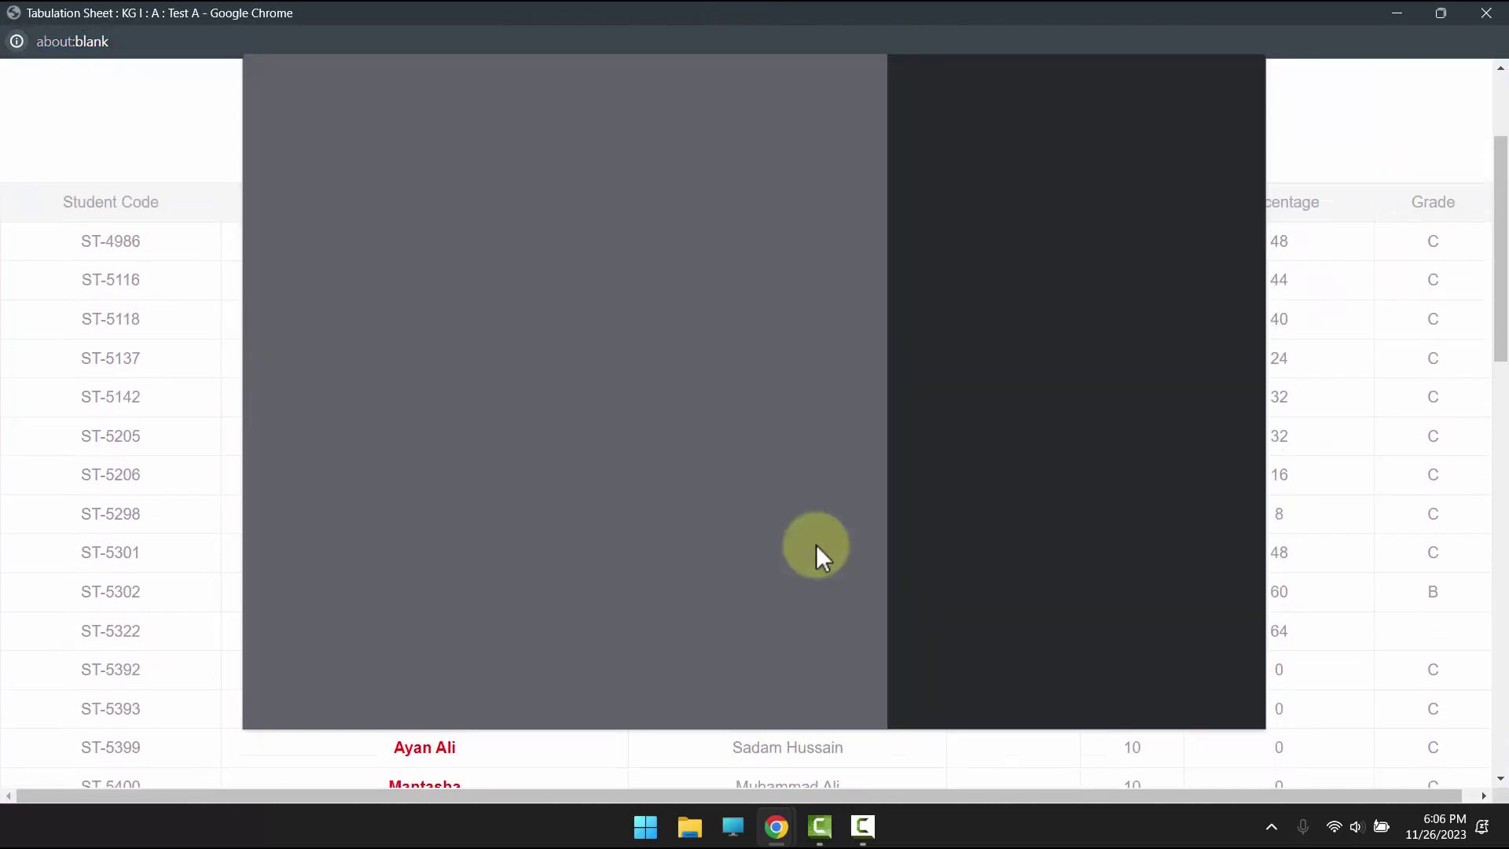
scroll(644, 347, down, 15)
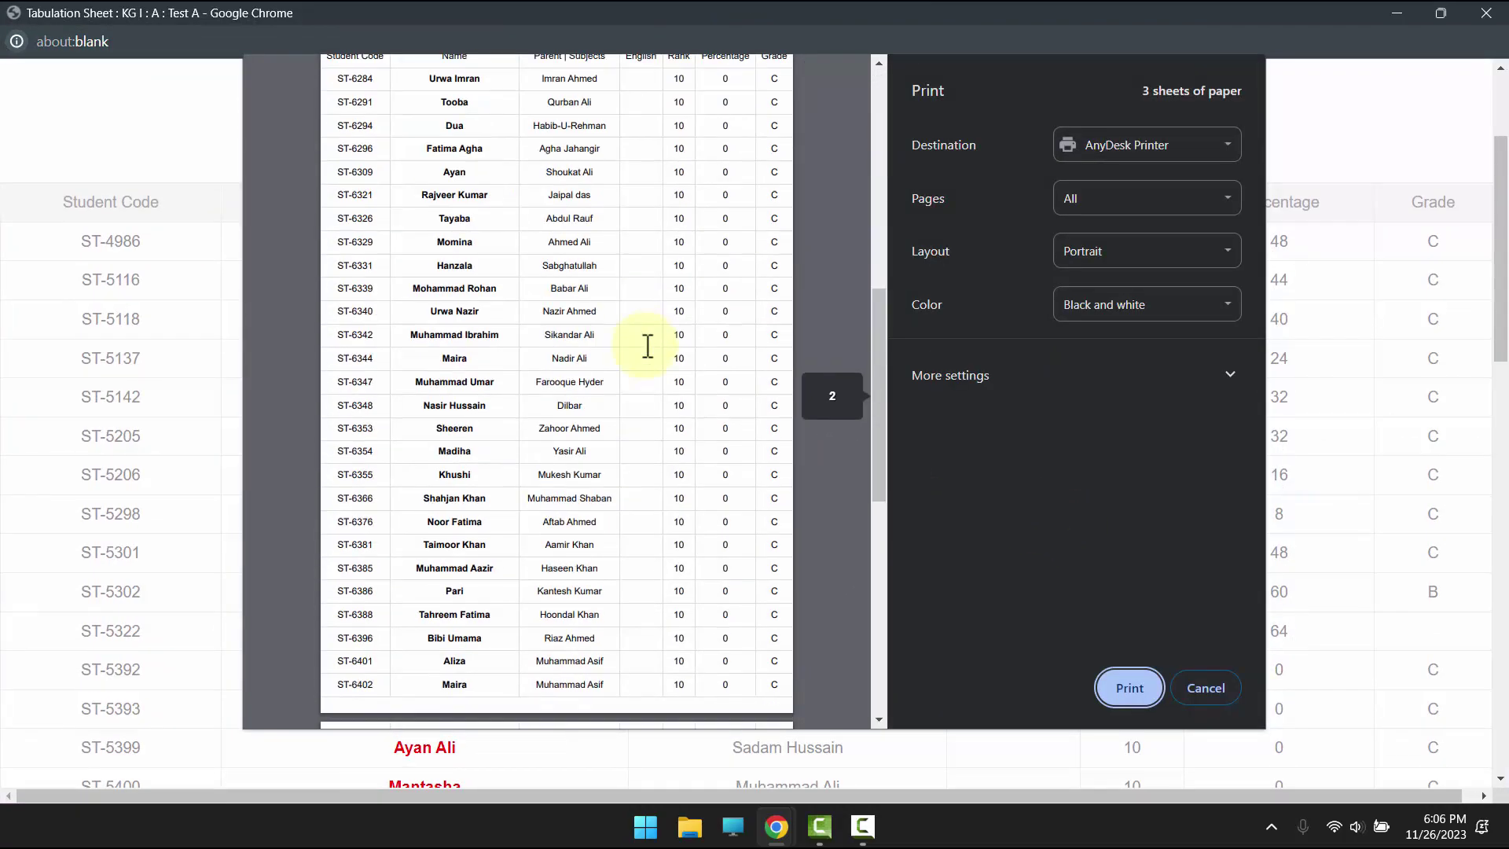
click(1201, 687)
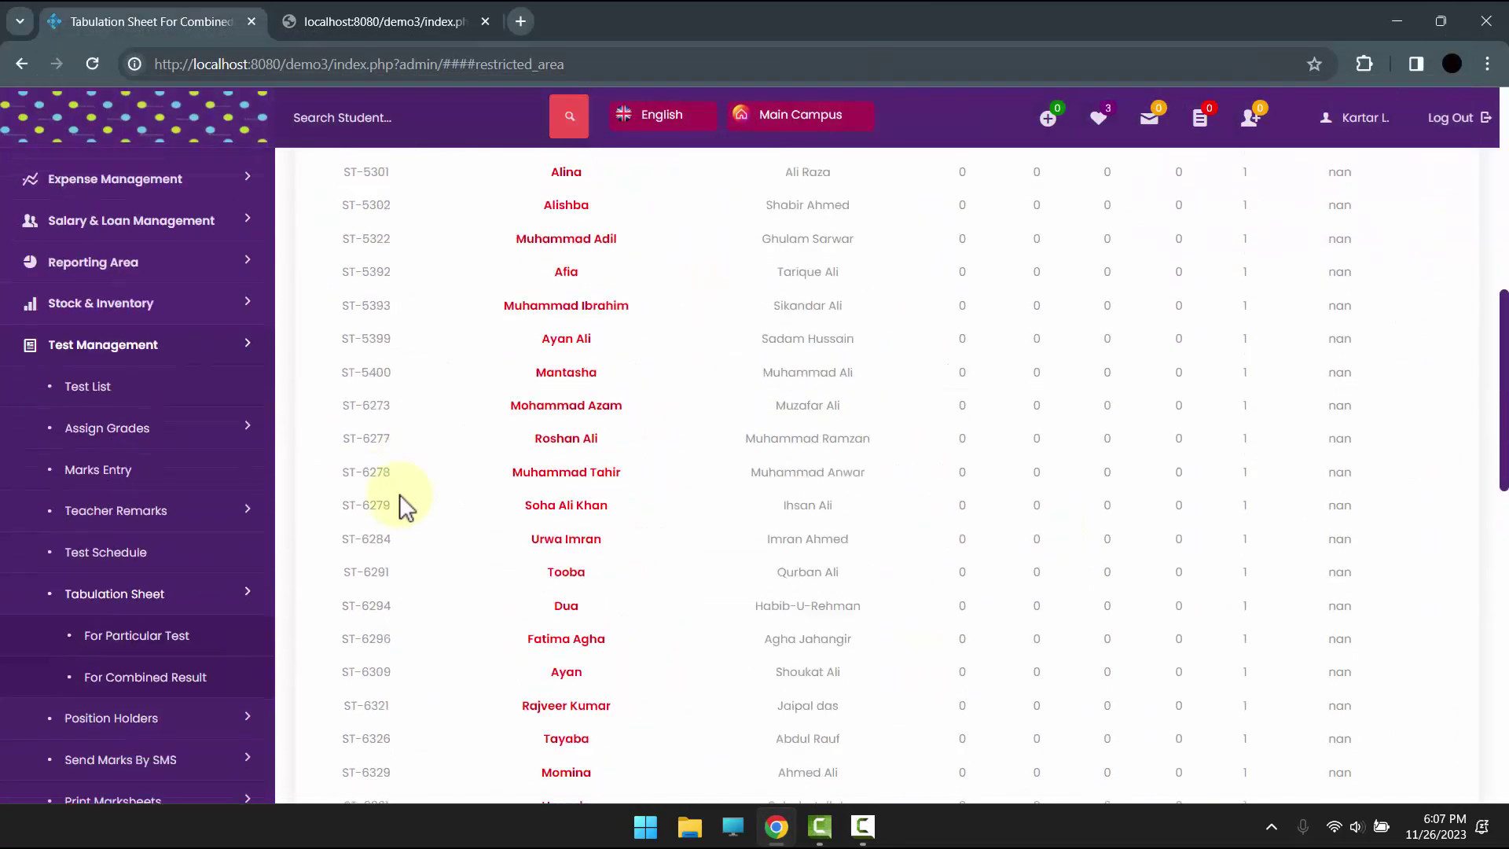
Open the test position holders page for a particular test.
scroll(398, 506, down, 5)
scroll(118, 338, up, 4)
click(118, 373)
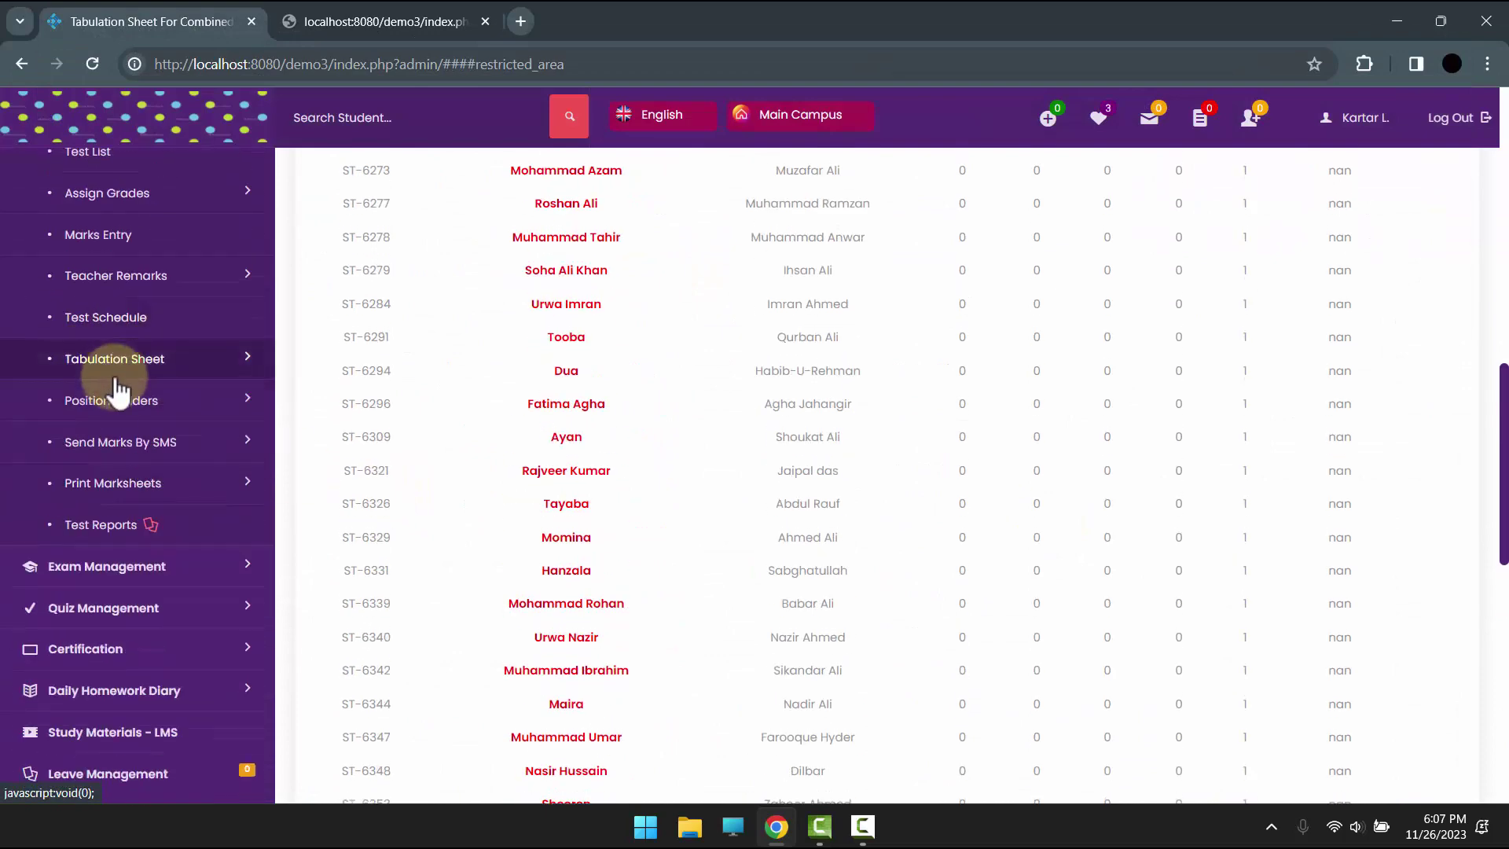
click(113, 400)
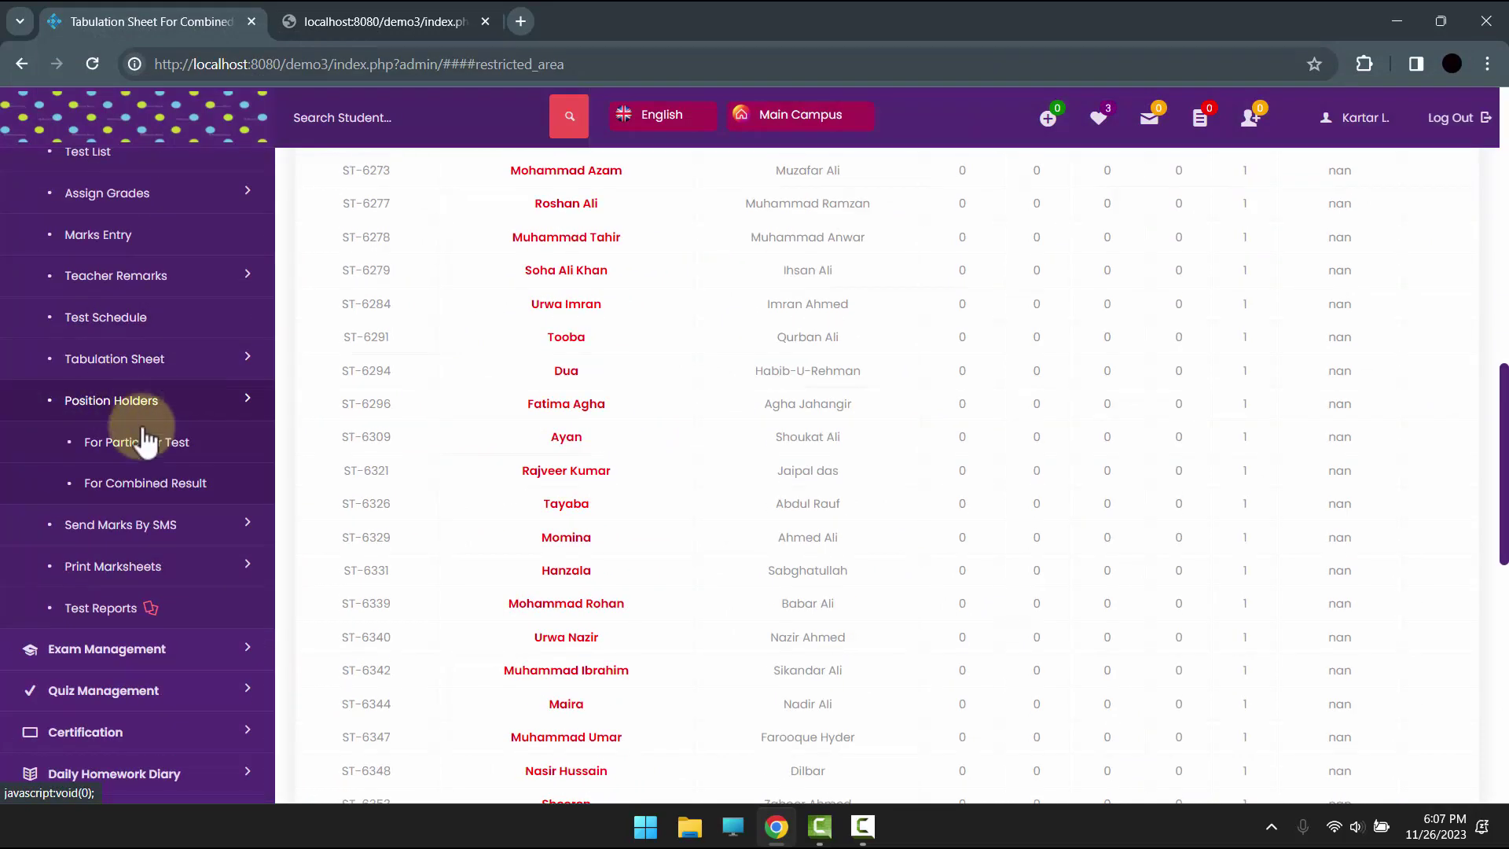
click(189, 454)
Load the position holders report for class KG I, section A, subject English and Test A (weekly).
click(620, 322)
click(625, 349)
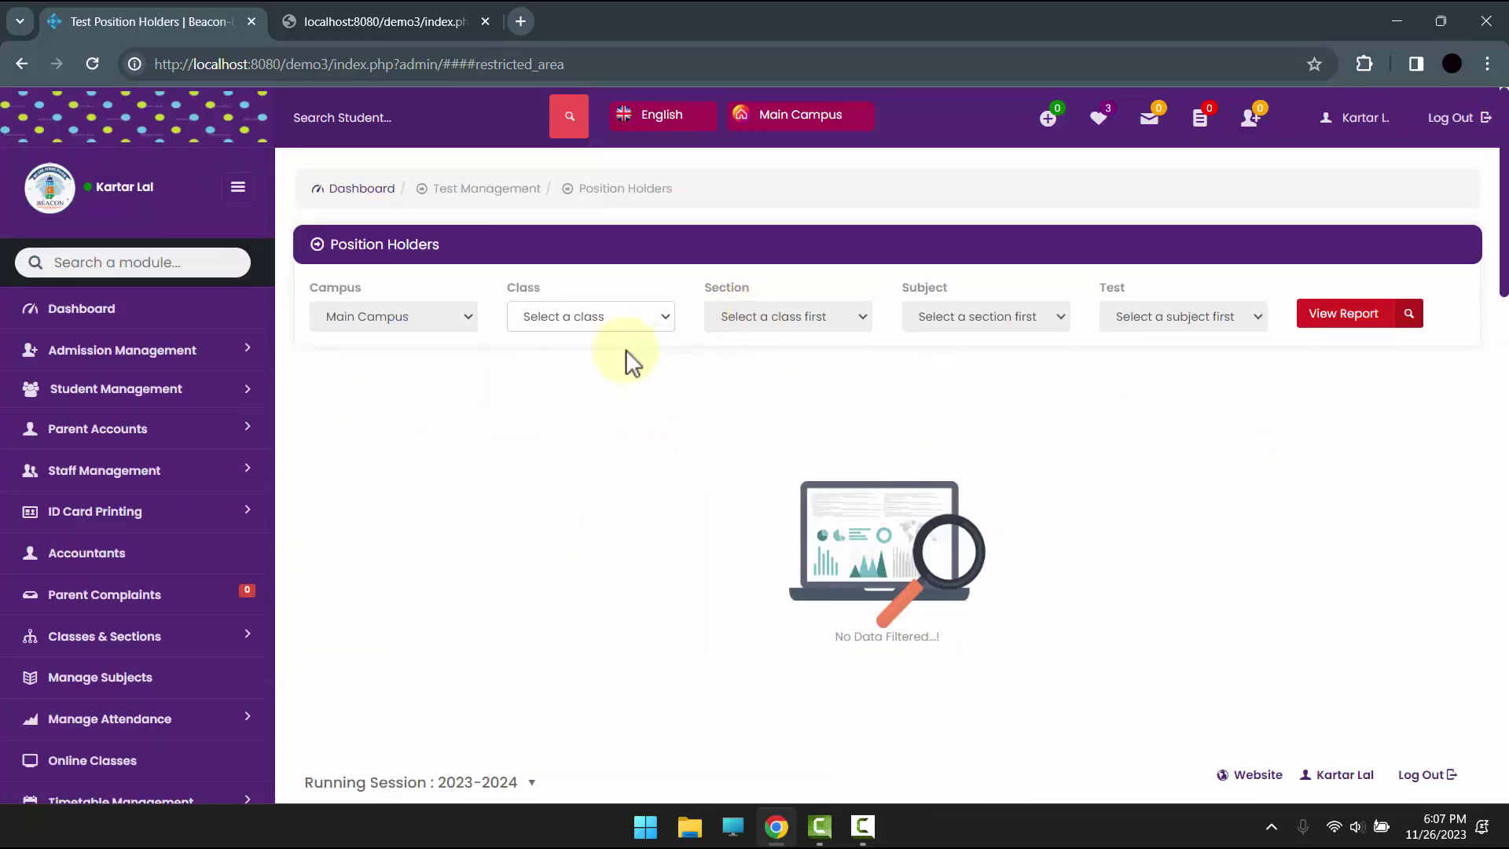
click(756, 314)
click(748, 366)
click(1006, 313)
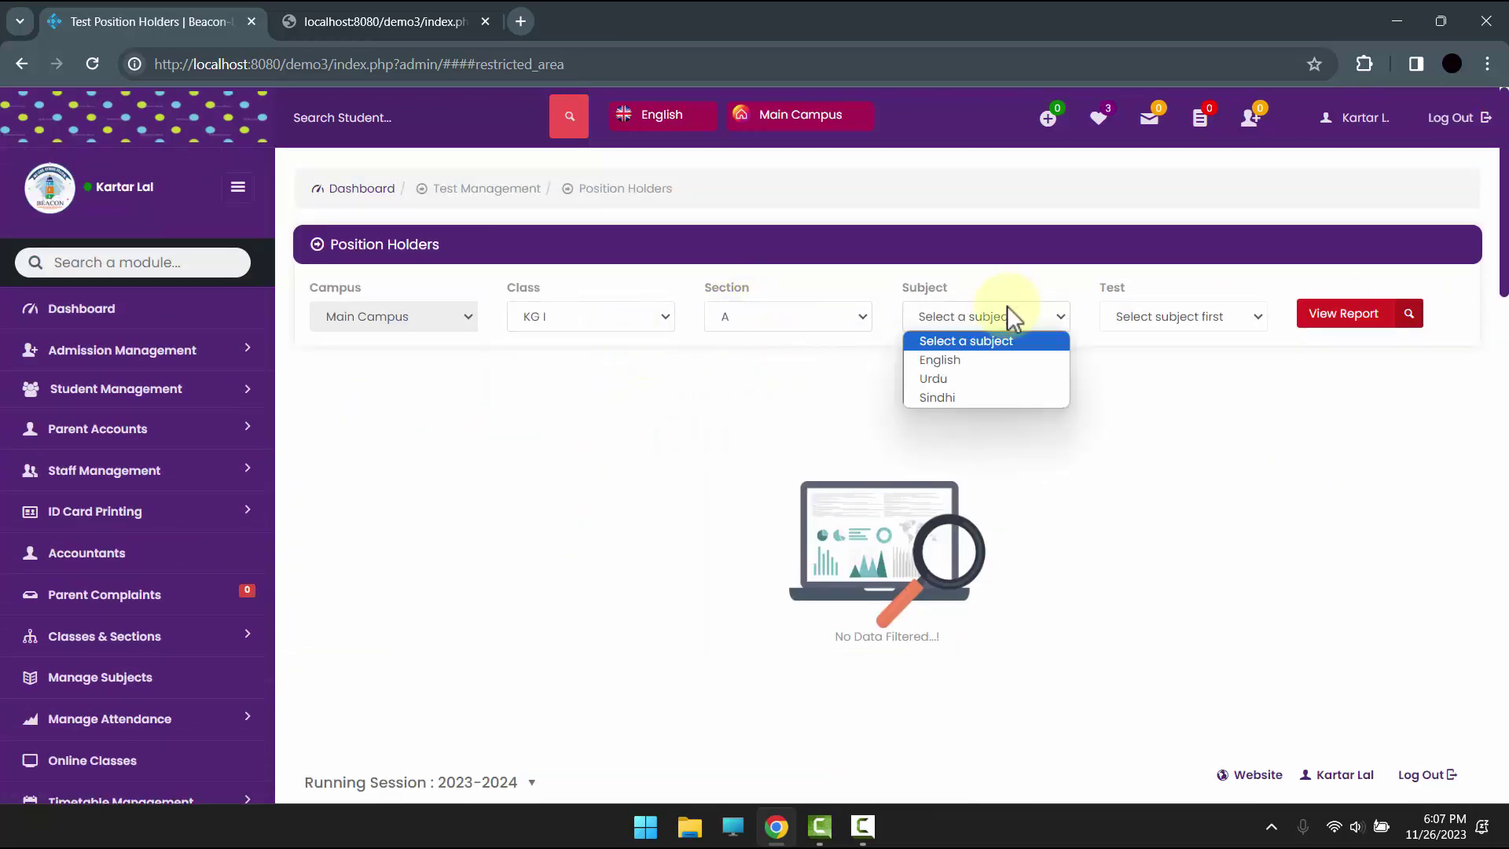
click(992, 360)
click(1177, 322)
click(1161, 360)
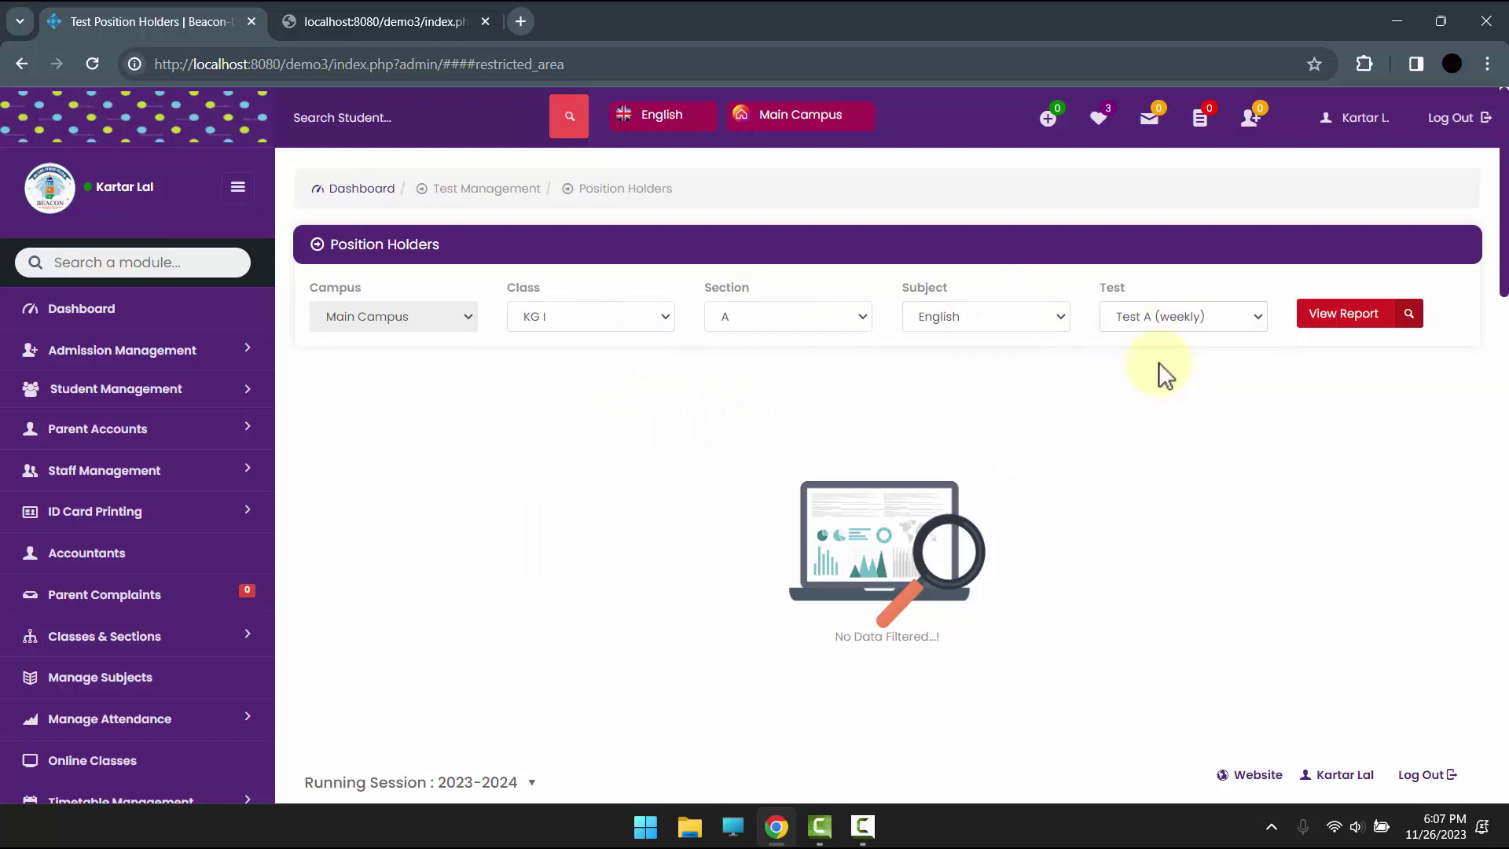
click(1347, 322)
Review the total marks obtained and positions of all students in the Test A position holders report.
scroll(1347, 318, down, 1)
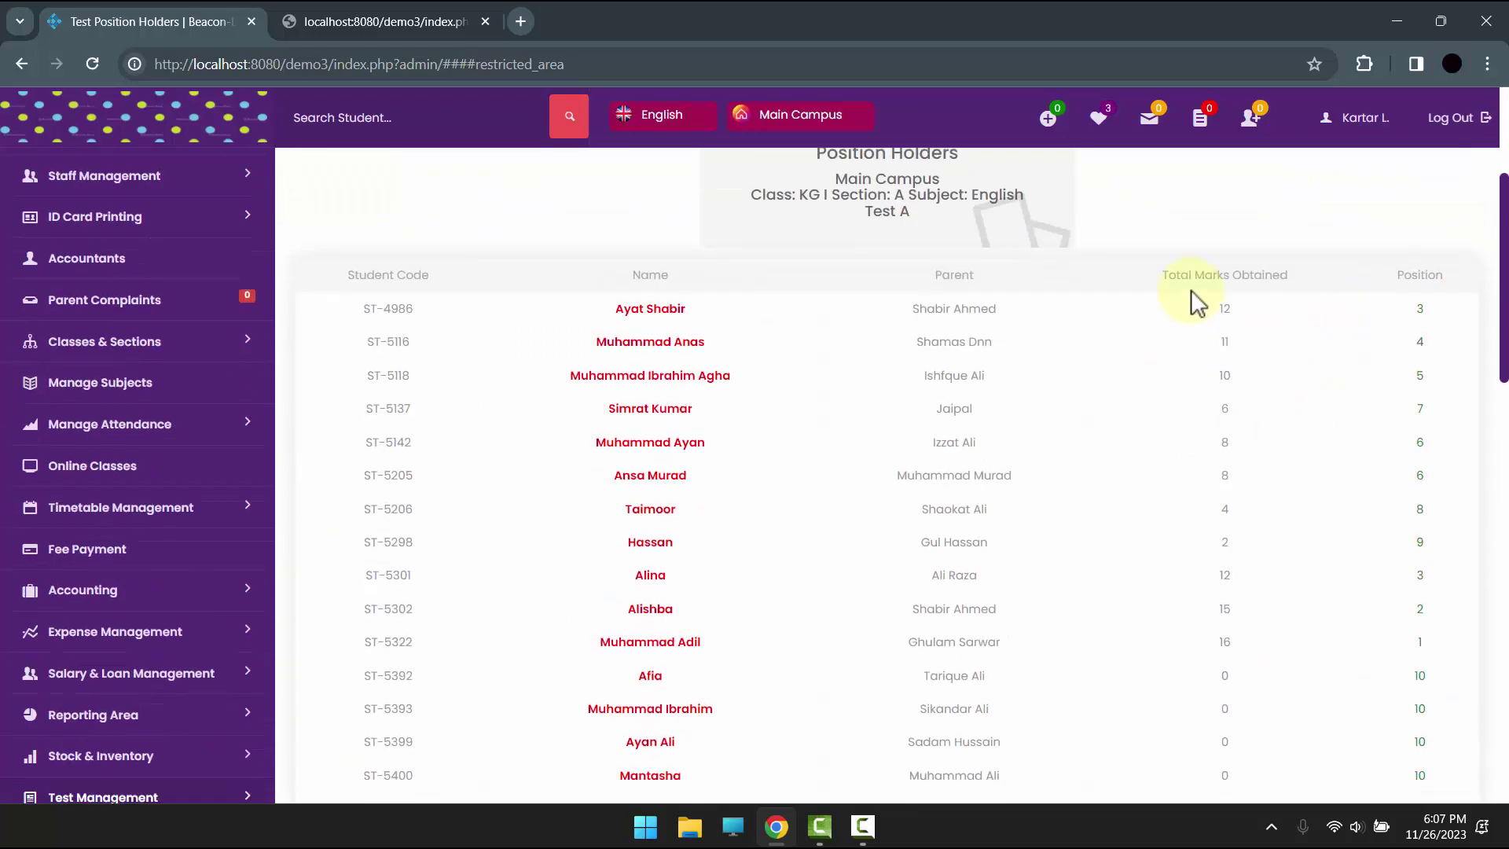
drag(1191, 289, 1246, 613)
click(1351, 368)
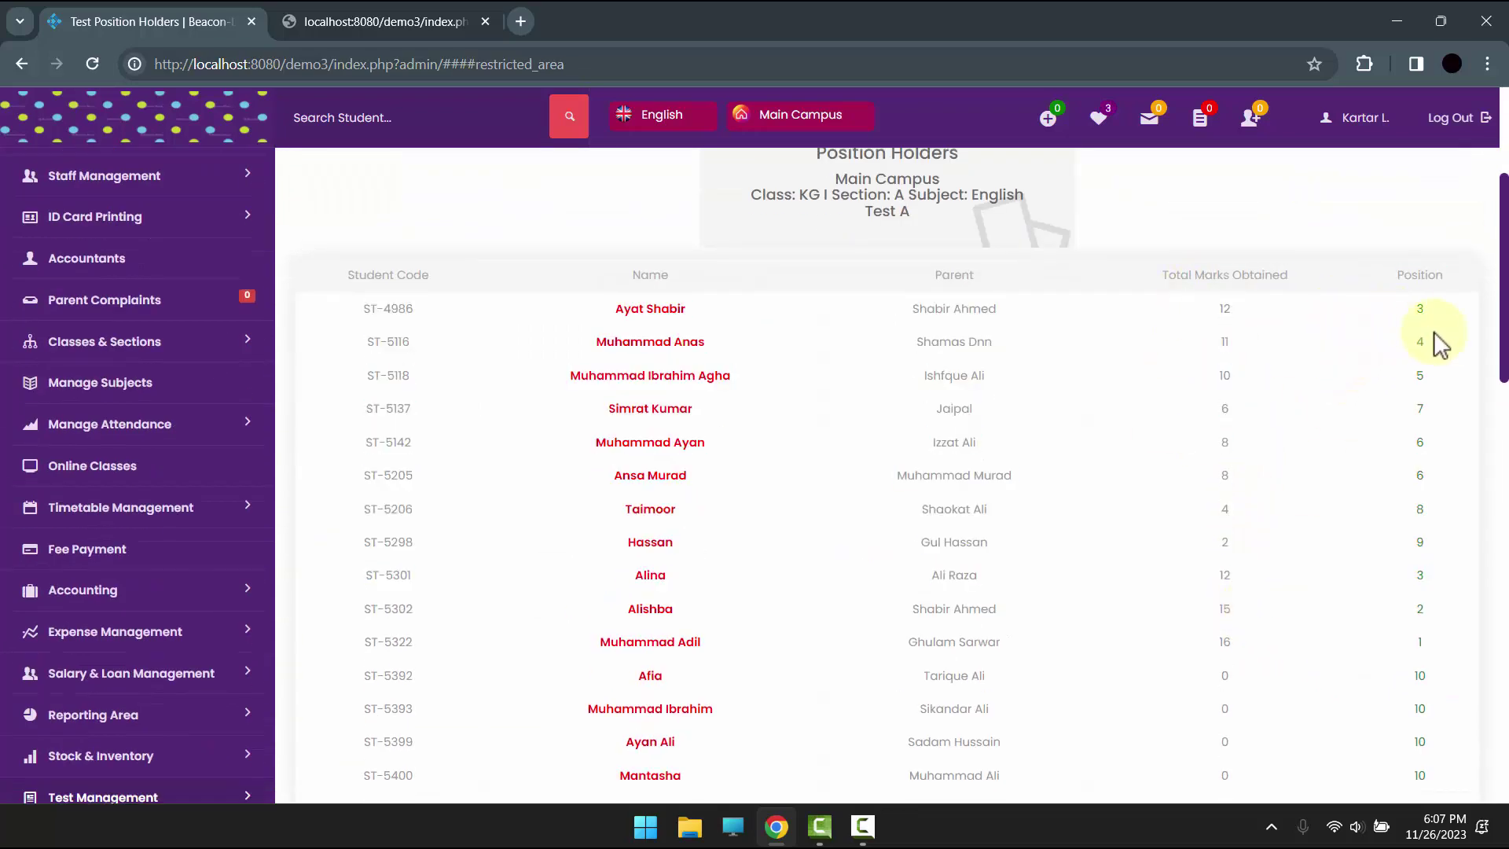
drag(1417, 310, 1424, 343)
drag(1415, 376, 1424, 410)
drag(1414, 539, 1426, 545)
click(1420, 593)
scroll(1366, 526, down, 16)
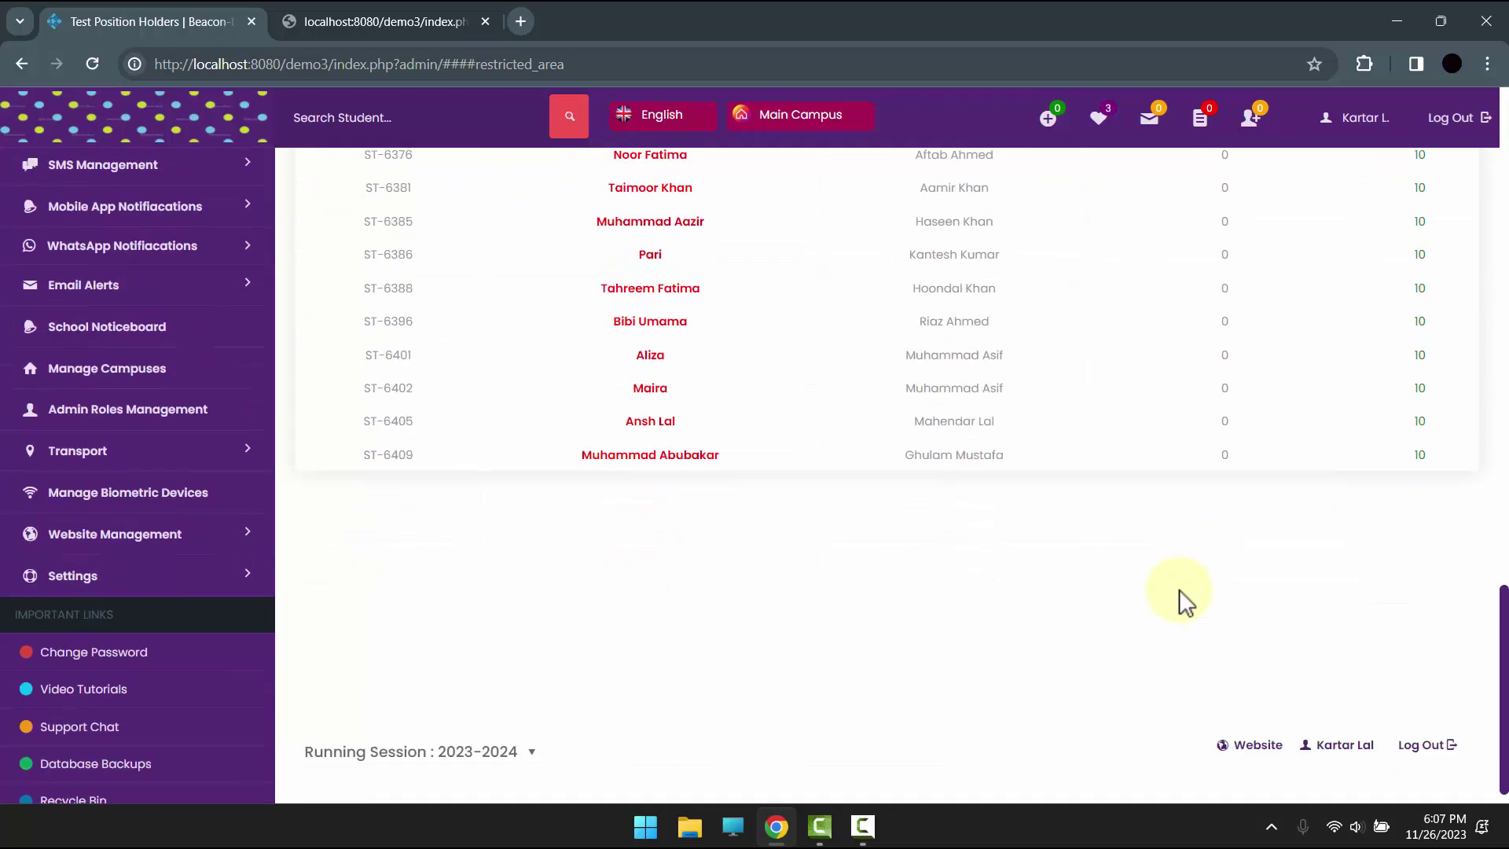
scroll(894, 538, up, 15)
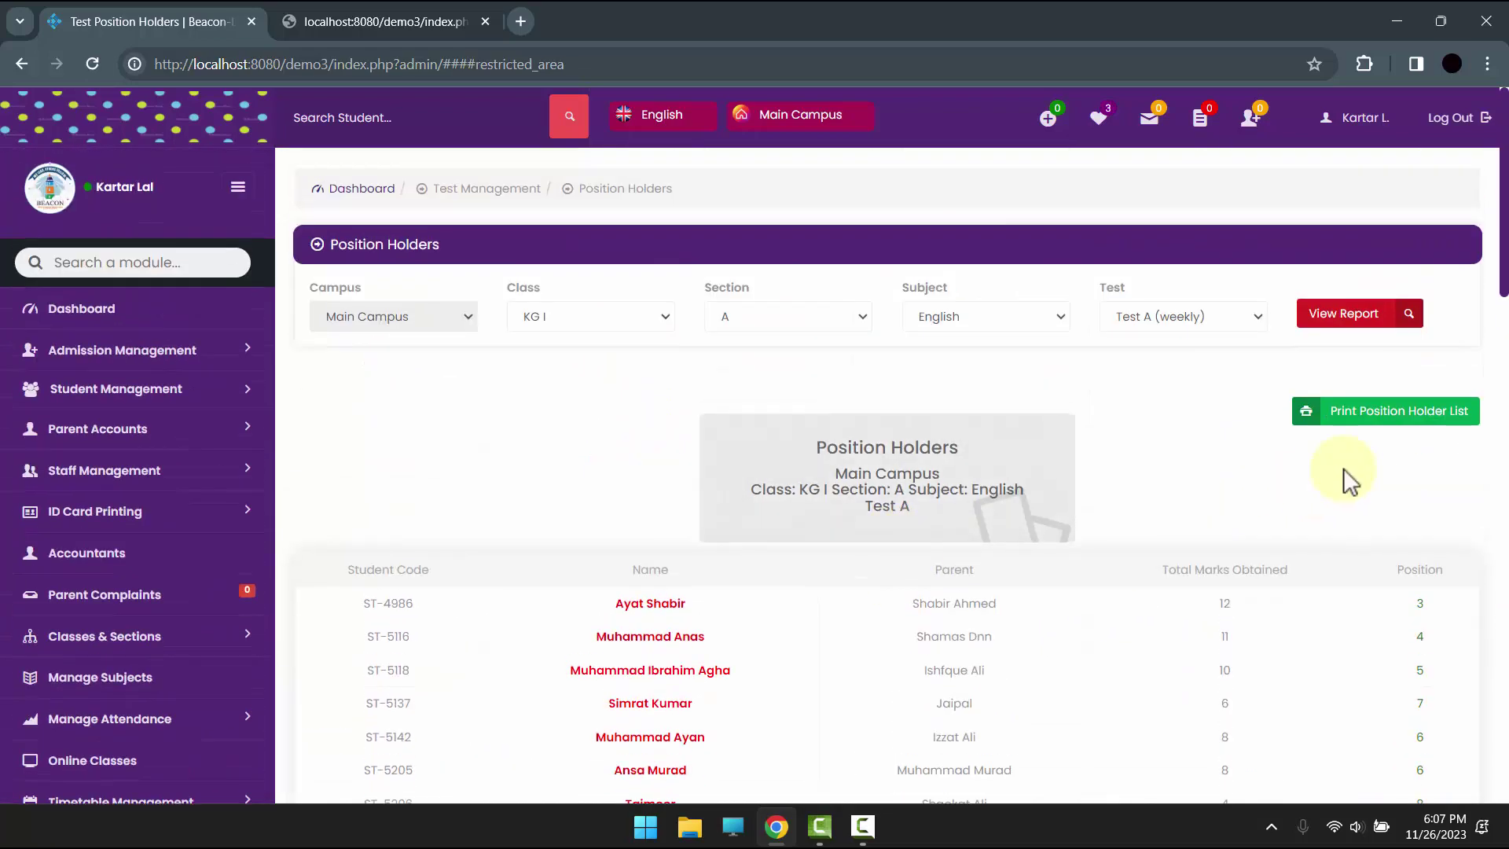
View the print preview of the Test A position holder list and close it without printing.
click(1362, 418)
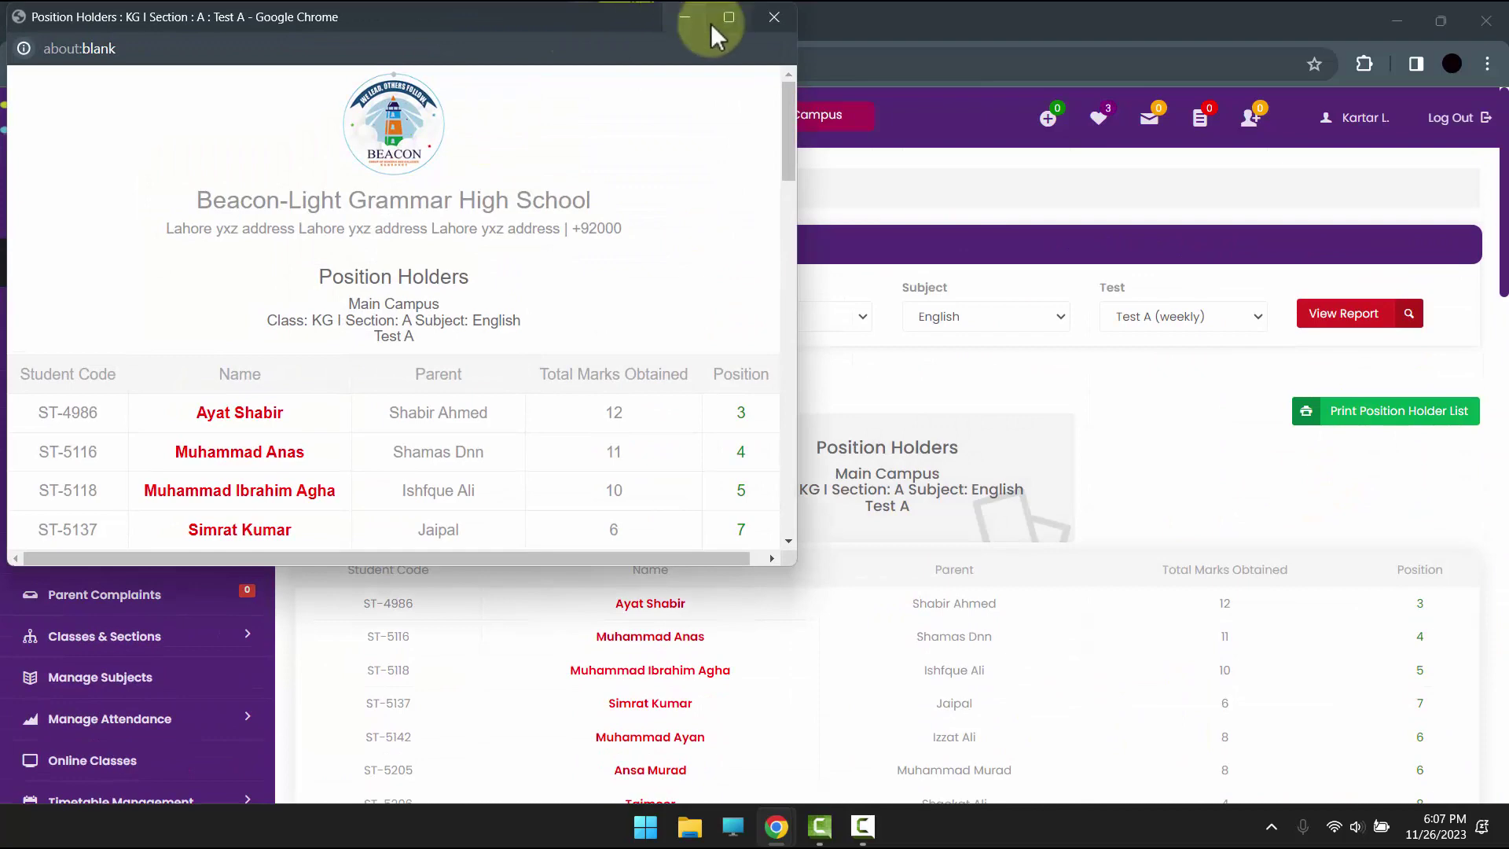
click(712, 22)
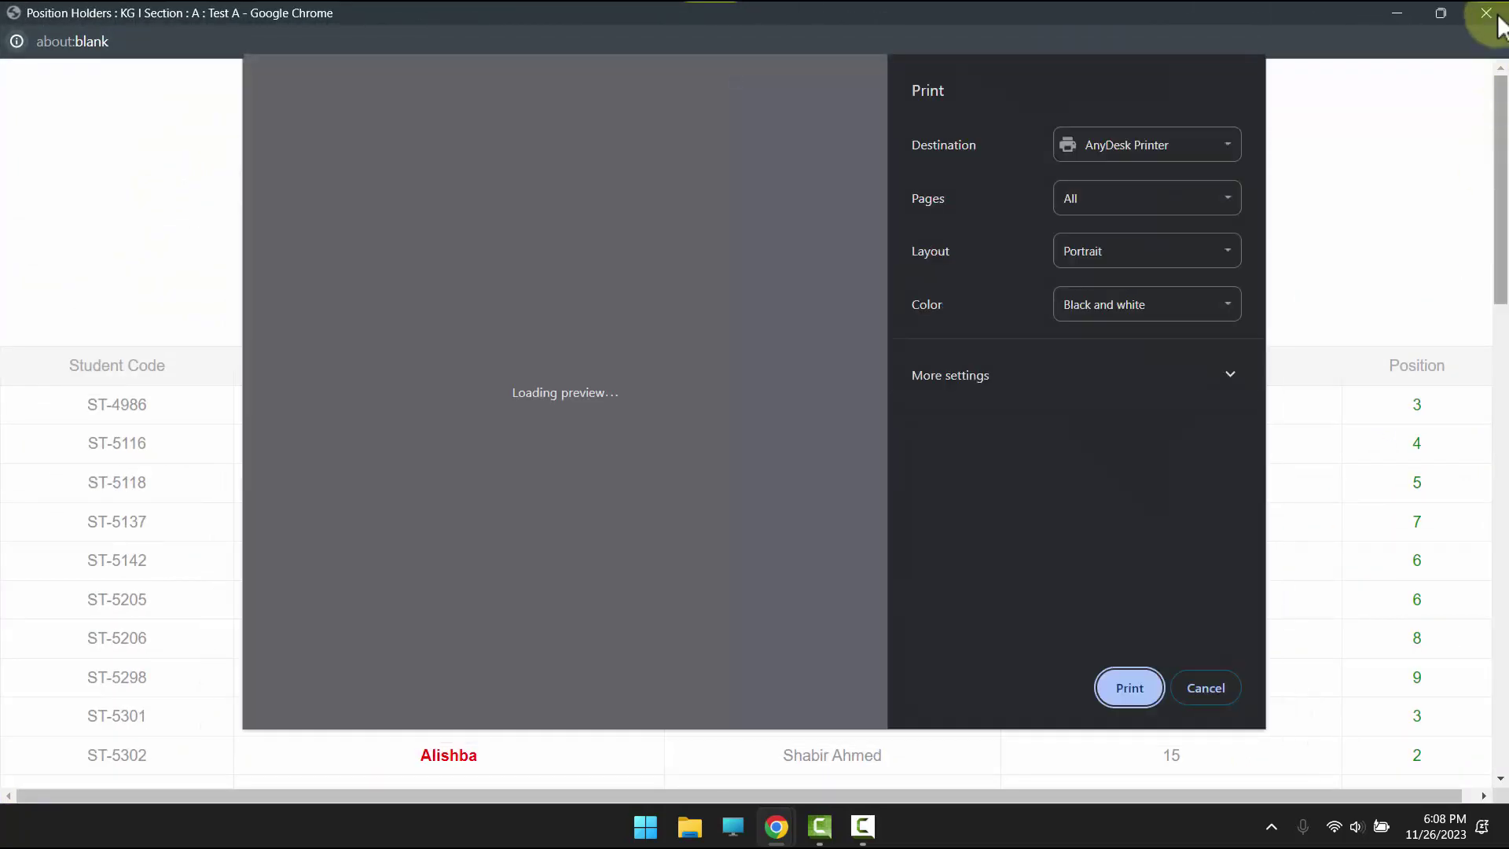
click(1492, 35)
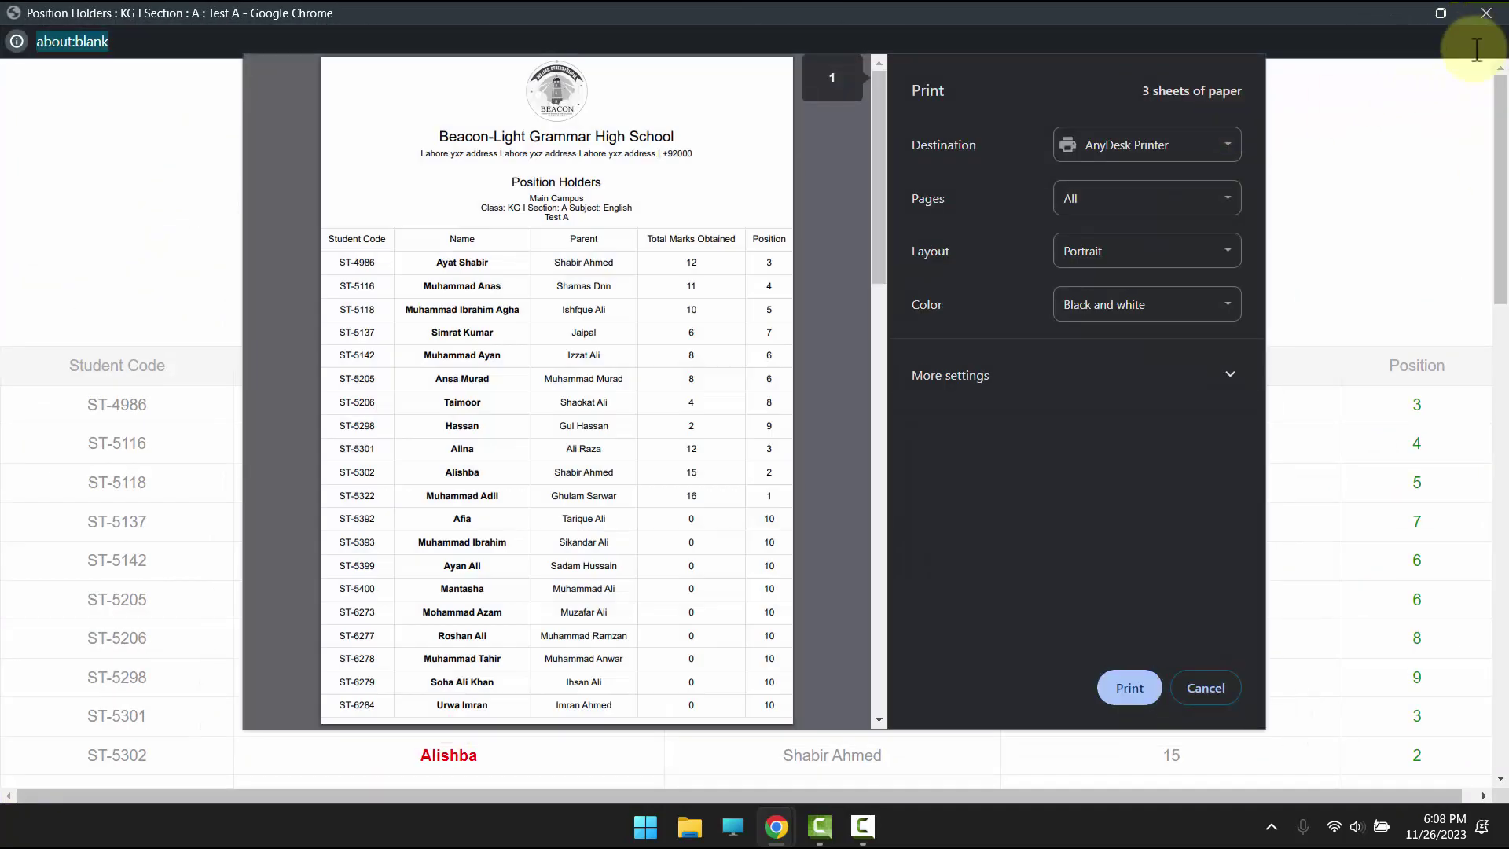
click(1486, 12)
Open the position holders page for the combined test result.
scroll(498, 398, down, 10)
scroll(428, 411, down, 8)
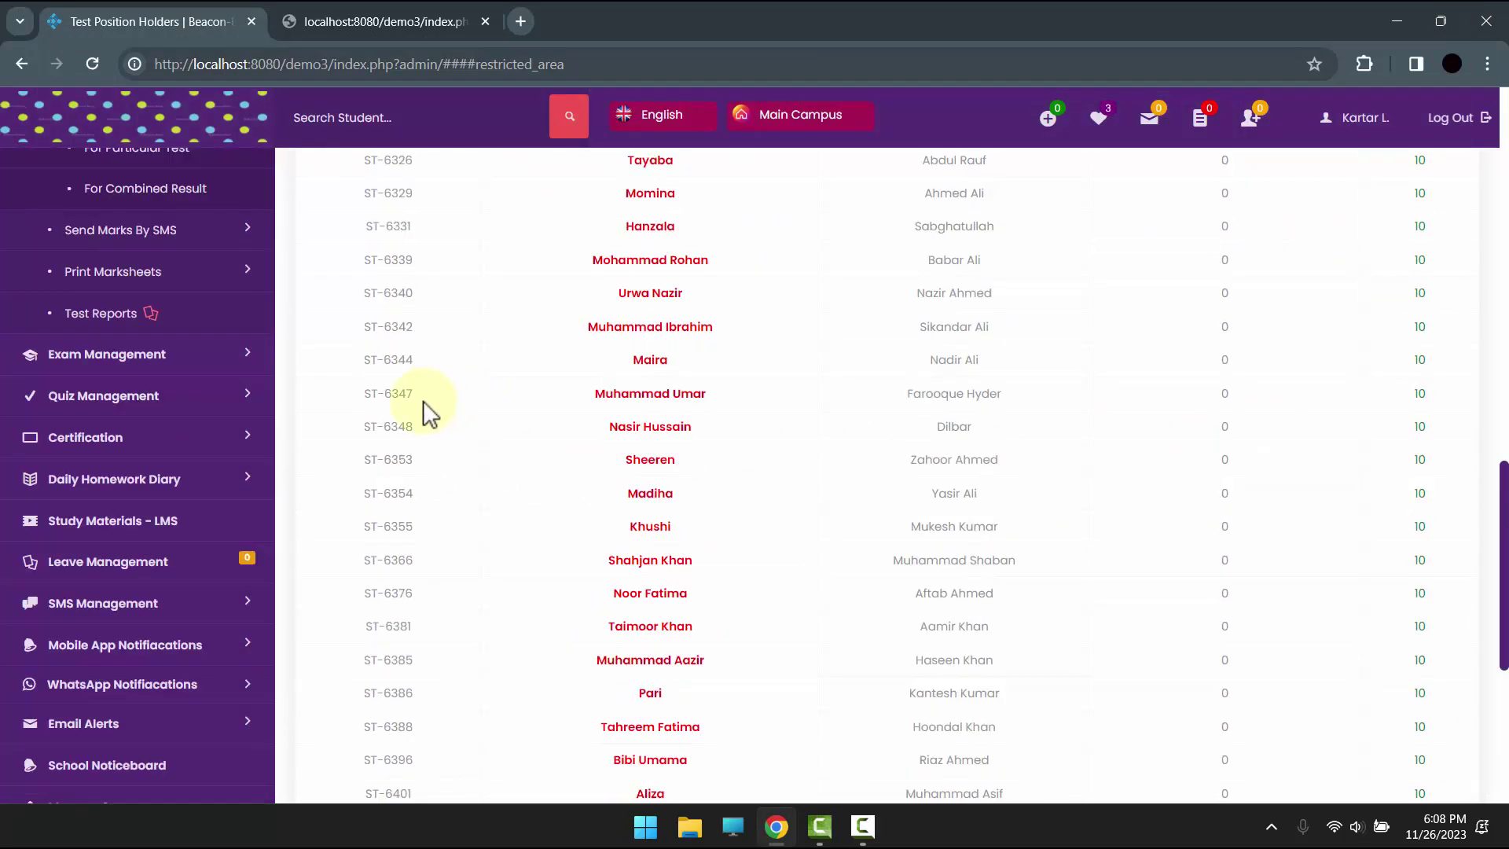
scroll(246, 296, up, 3)
click(118, 382)
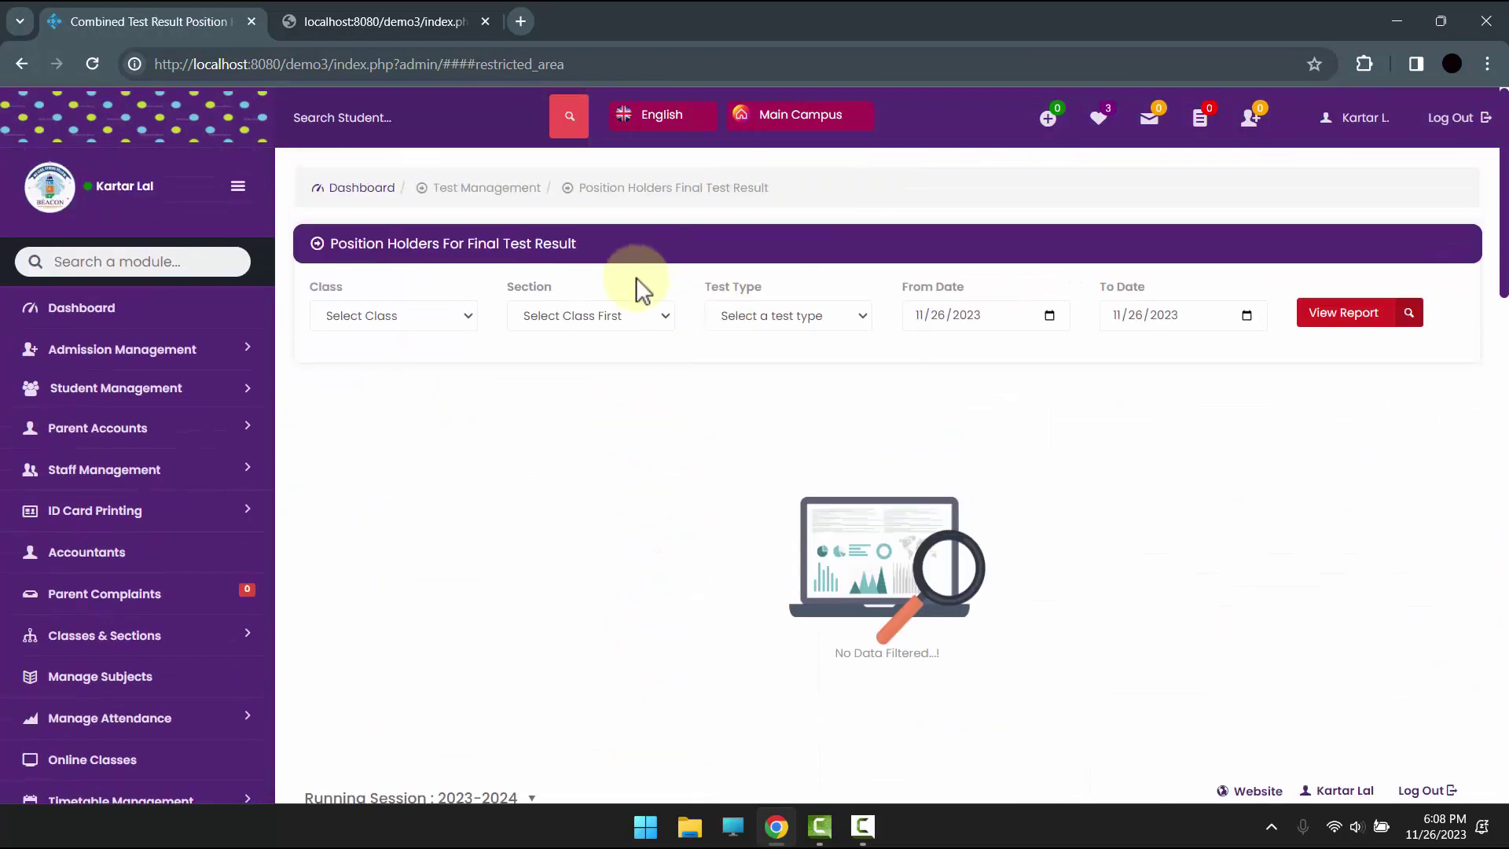
Set the combined result filter to class KG I, section A and test type Weekly Test.
click(589, 317)
click(591, 340)
click(361, 316)
click(366, 359)
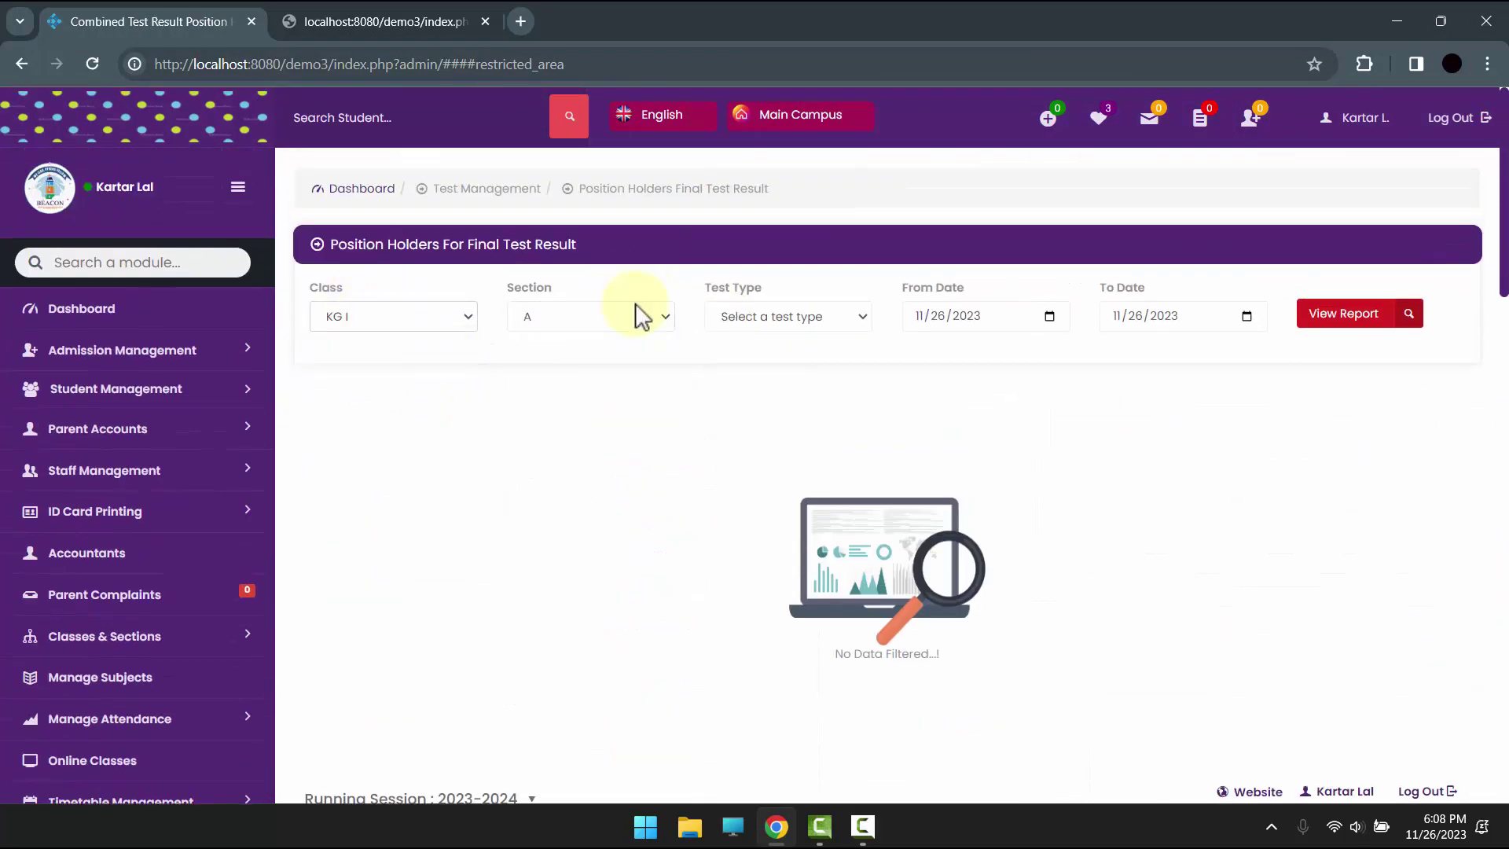
click(769, 321)
click(763, 371)
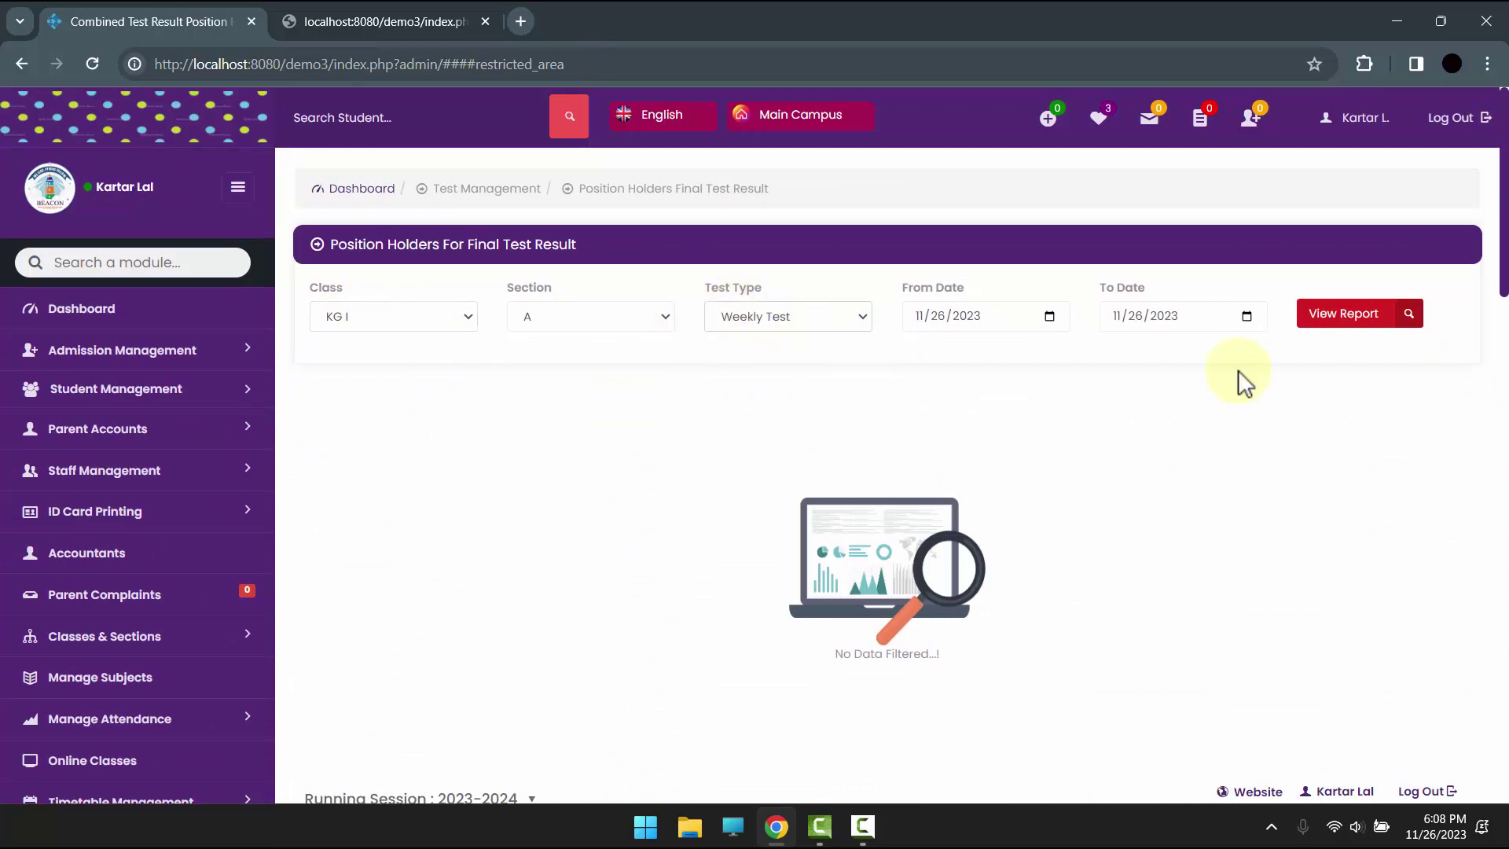
Set the date range from 11/24/2023 to 11/30/2023 and load the combined position holders report.
click(1051, 317)
click(1065, 499)
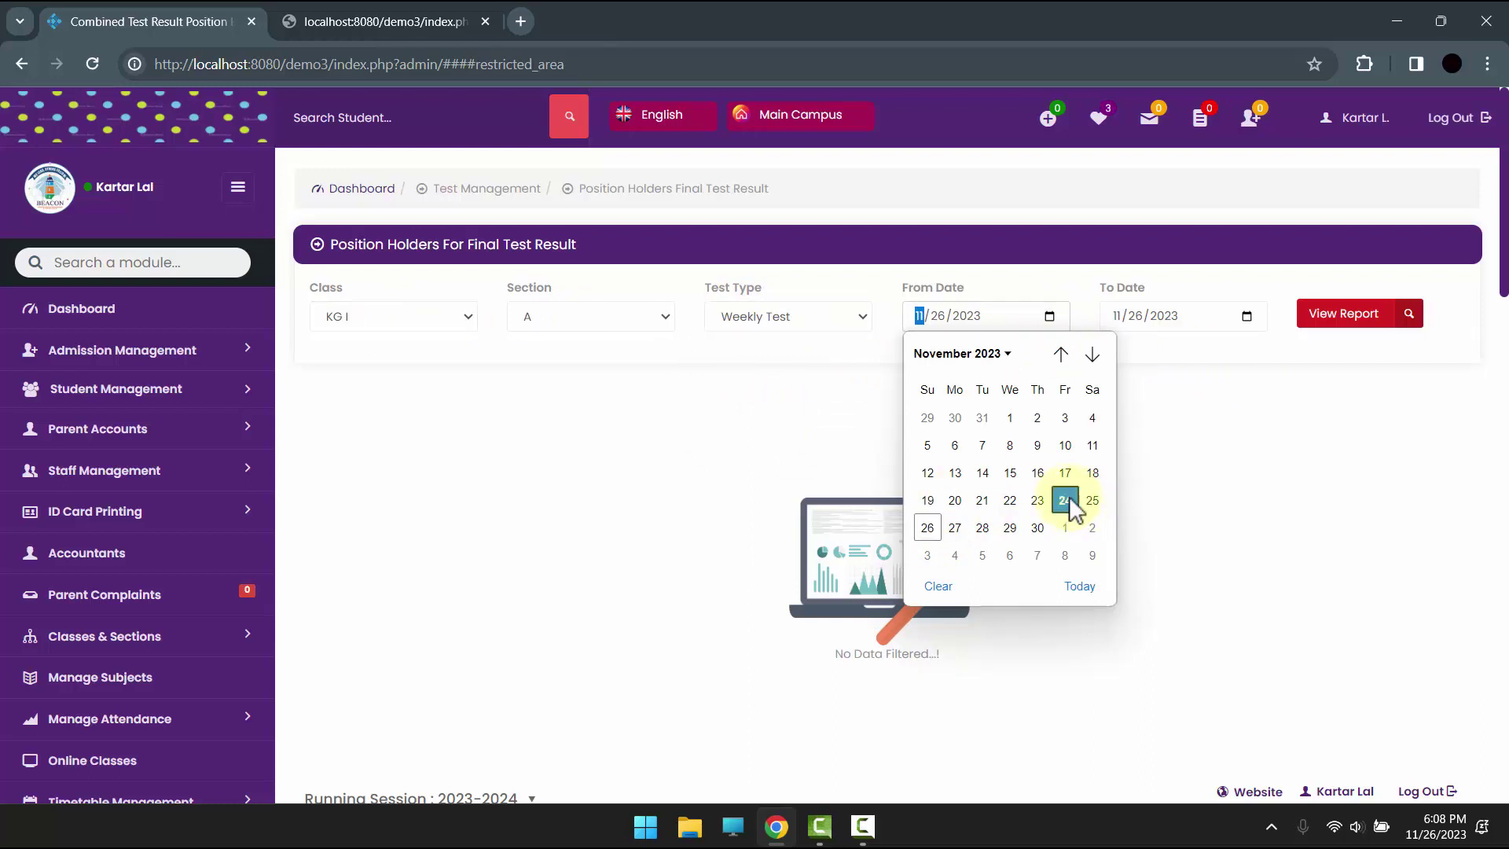
click(1247, 318)
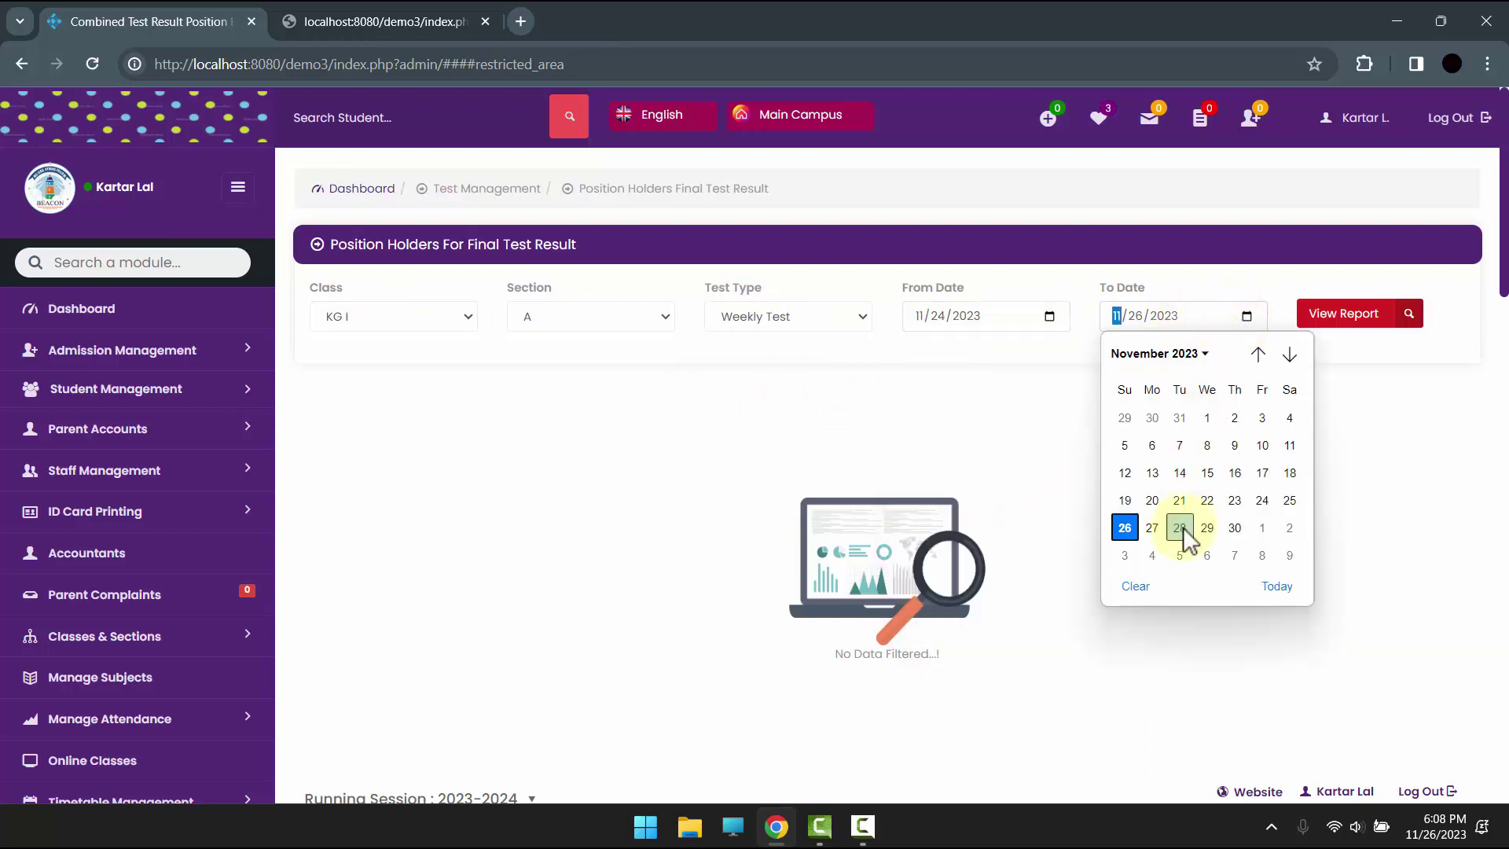
click(1233, 528)
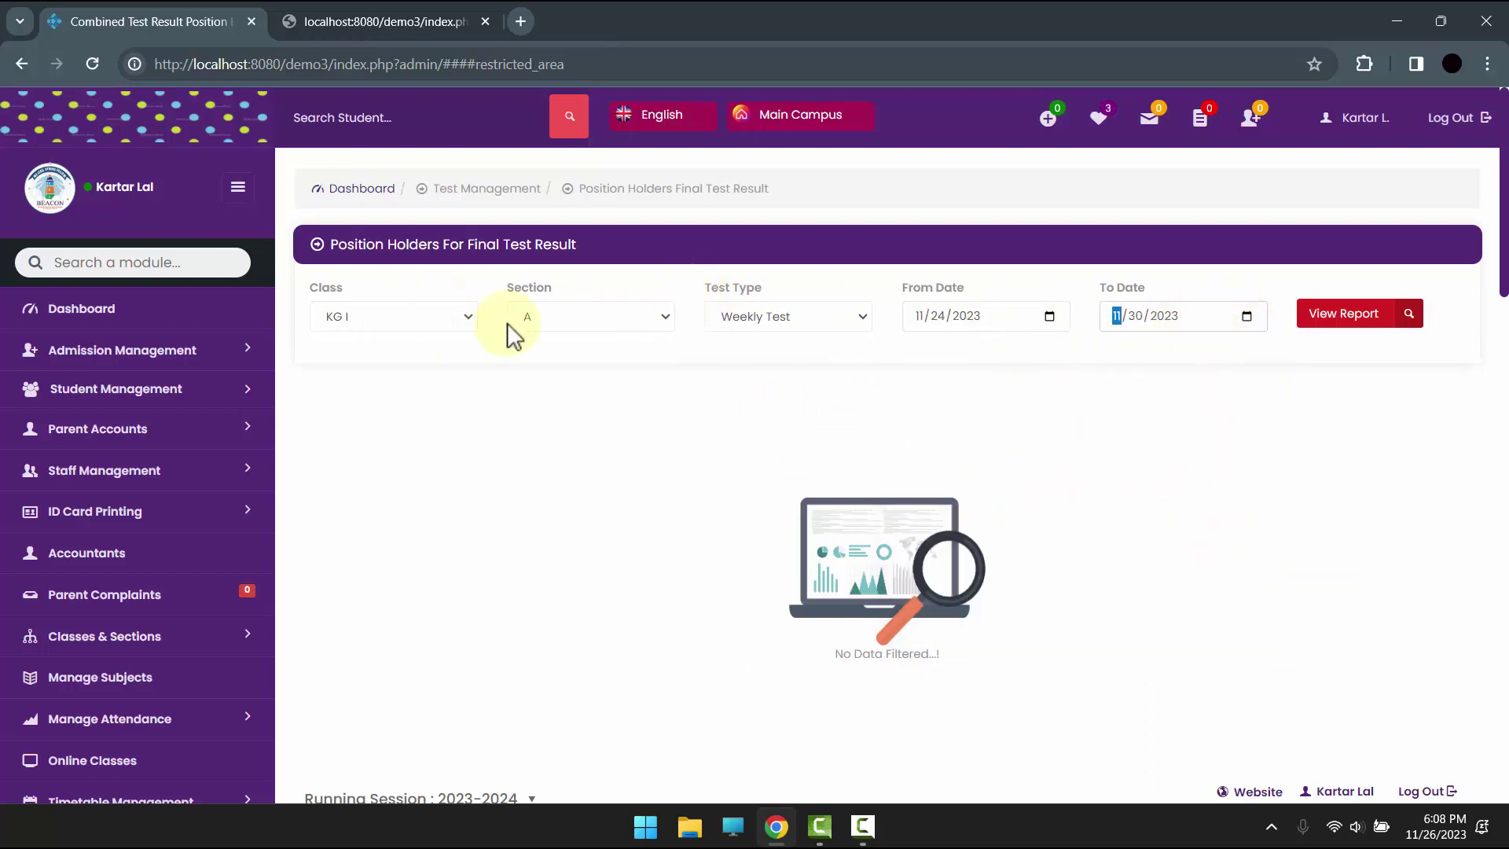
click(813, 318)
click(814, 317)
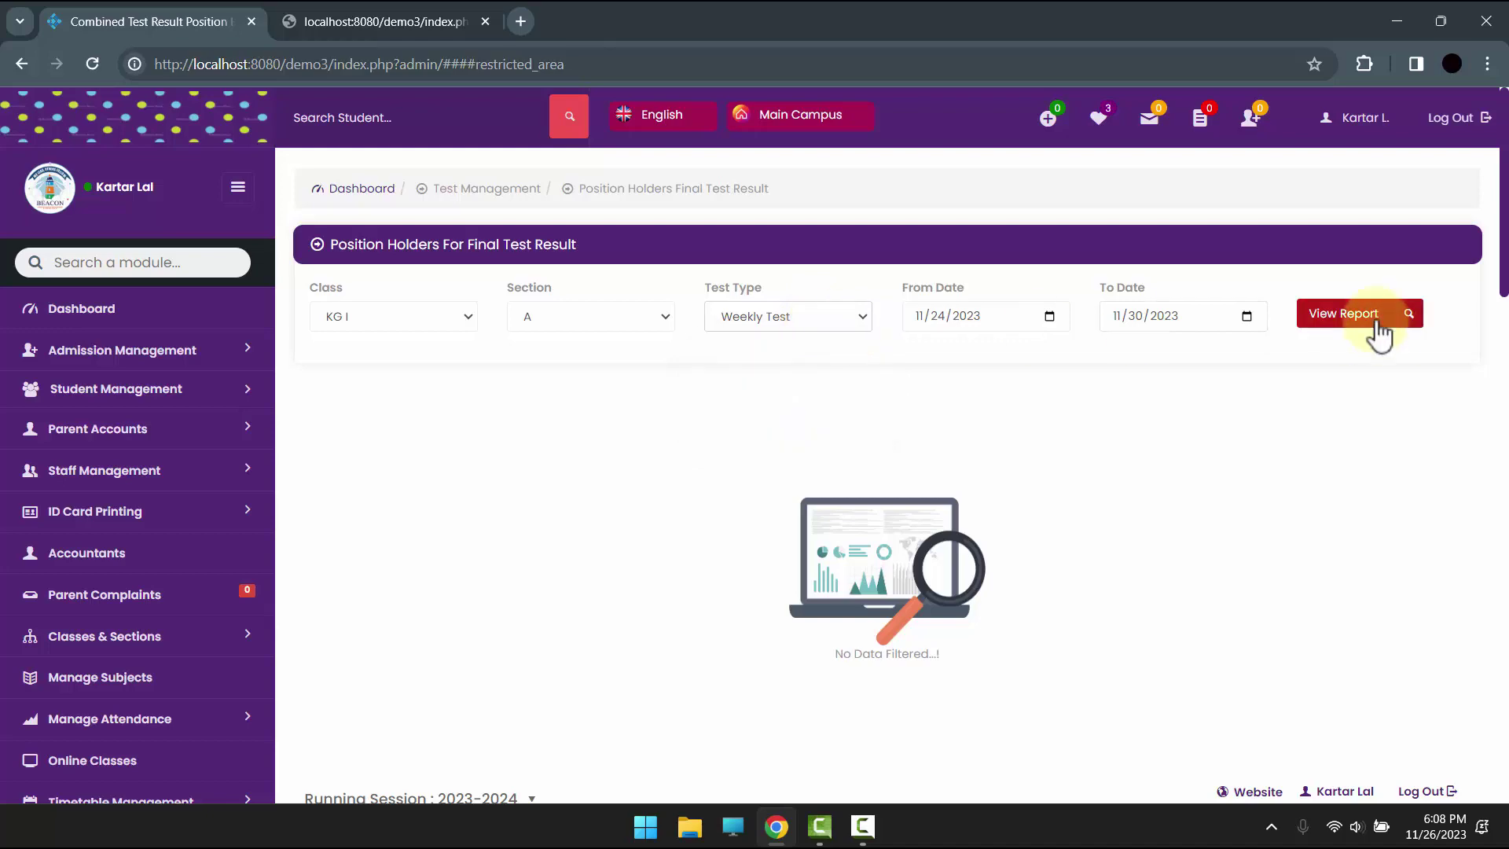
click(1379, 334)
Look through the combined result position holders report, view its printable list, and close the print window.
scroll(1340, 394, down, 15)
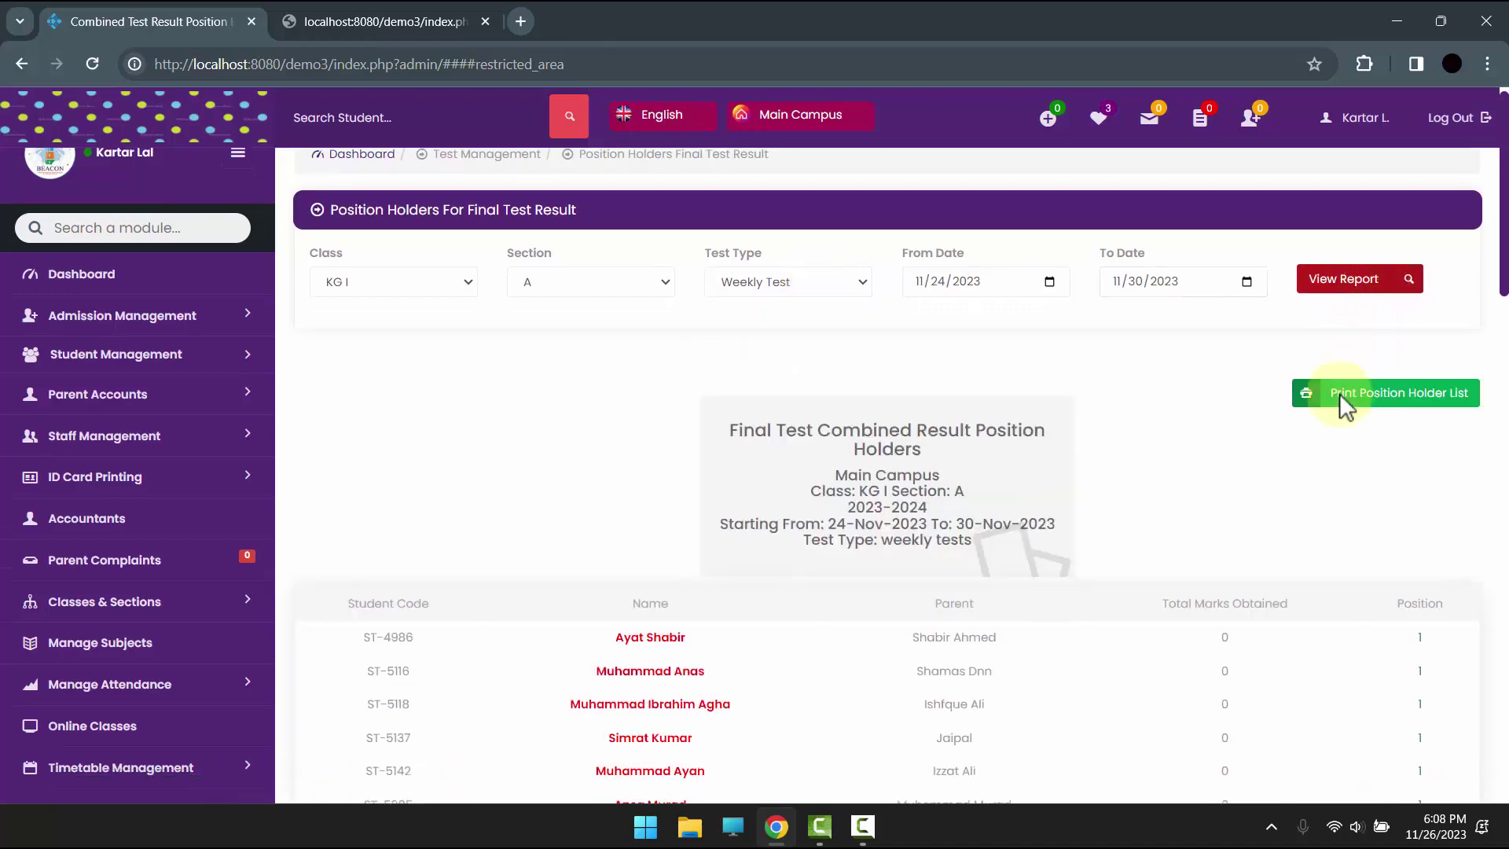
scroll(1340, 393, up, 13)
scroll(1339, 393, up, 2)
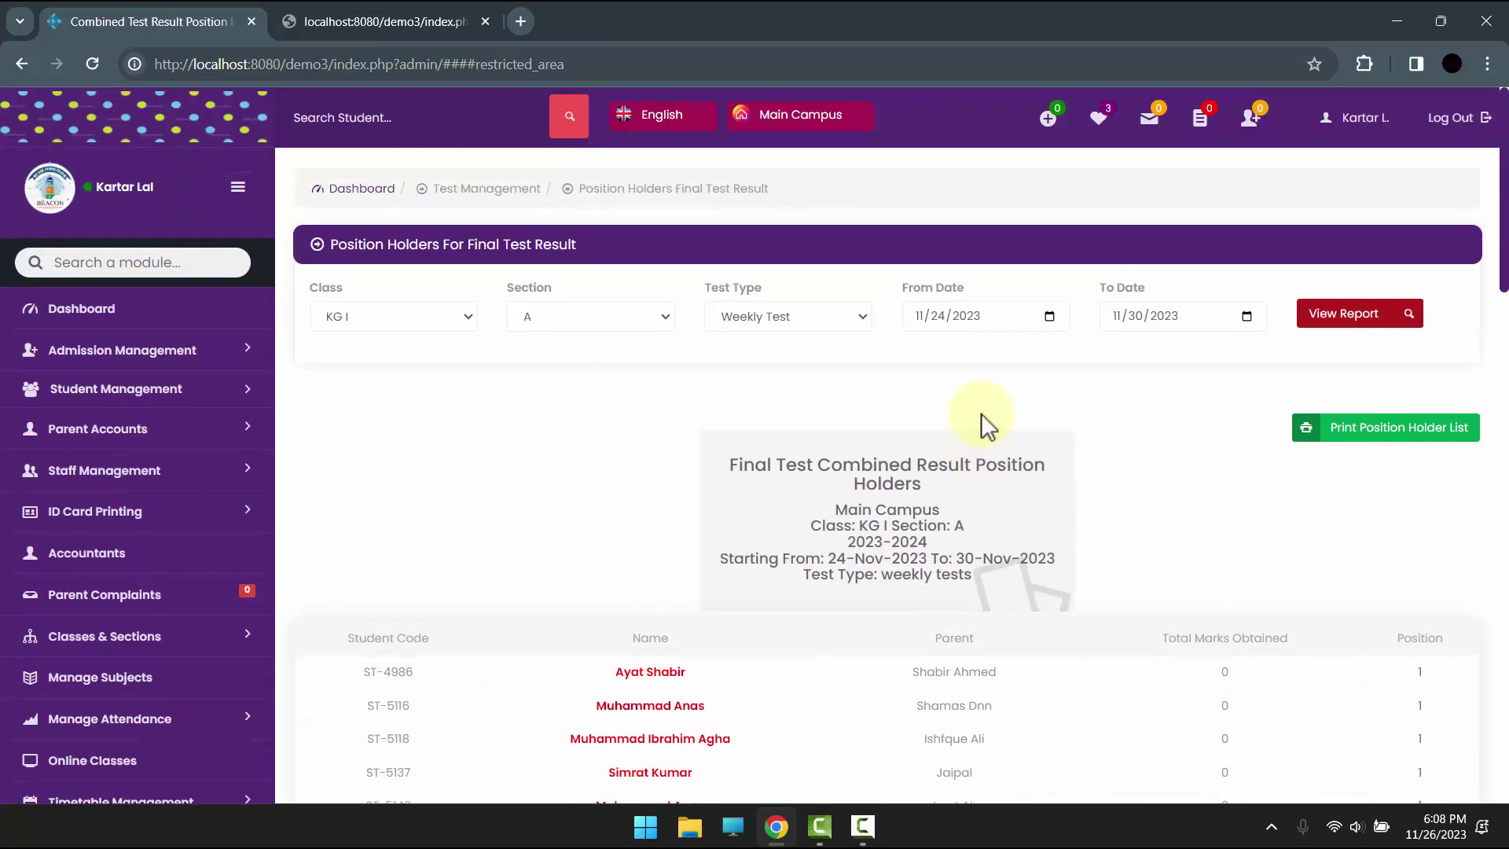
scroll(768, 461, down, 15)
scroll(1501, 440, up, 12)
scroll(1501, 441, up, 4)
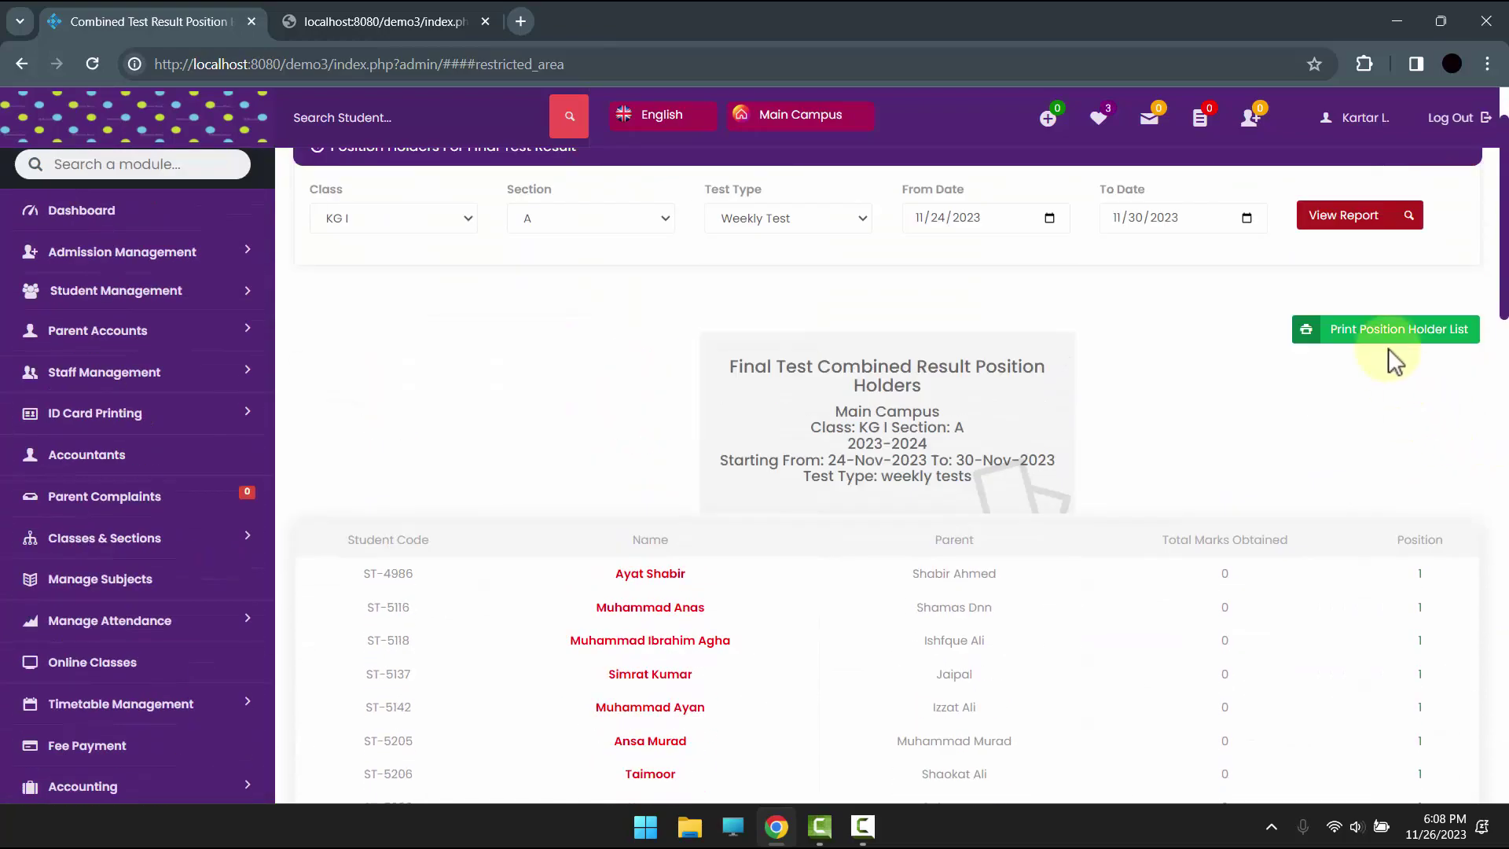
click(1389, 346)
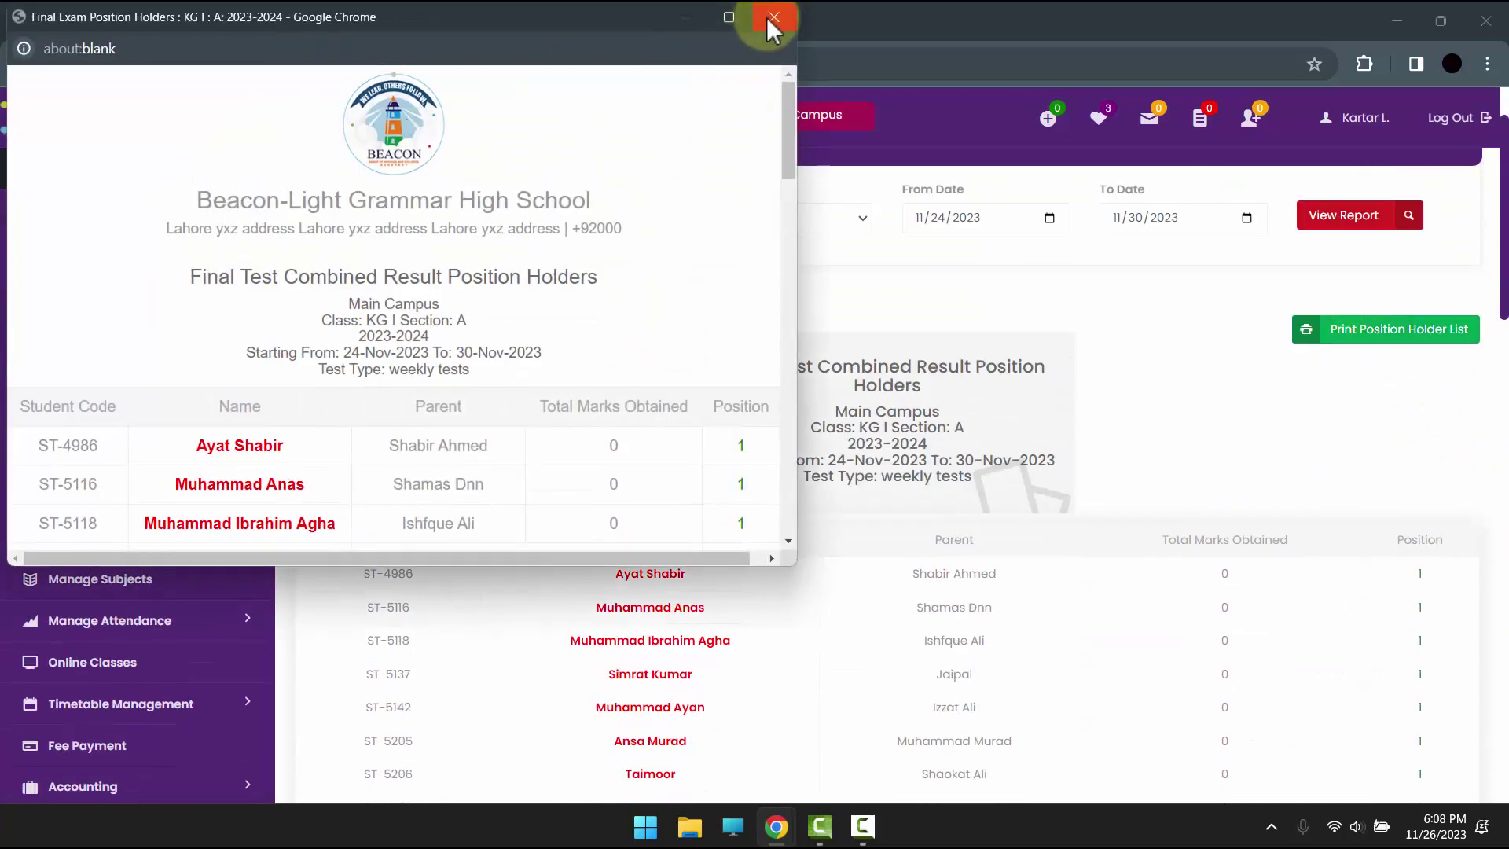
click(768, 18)
Open the page for sending test marks by SMS for a particular test.
scroll(182, 411, down, 15)
scroll(100, 416, up, 2)
click(102, 402)
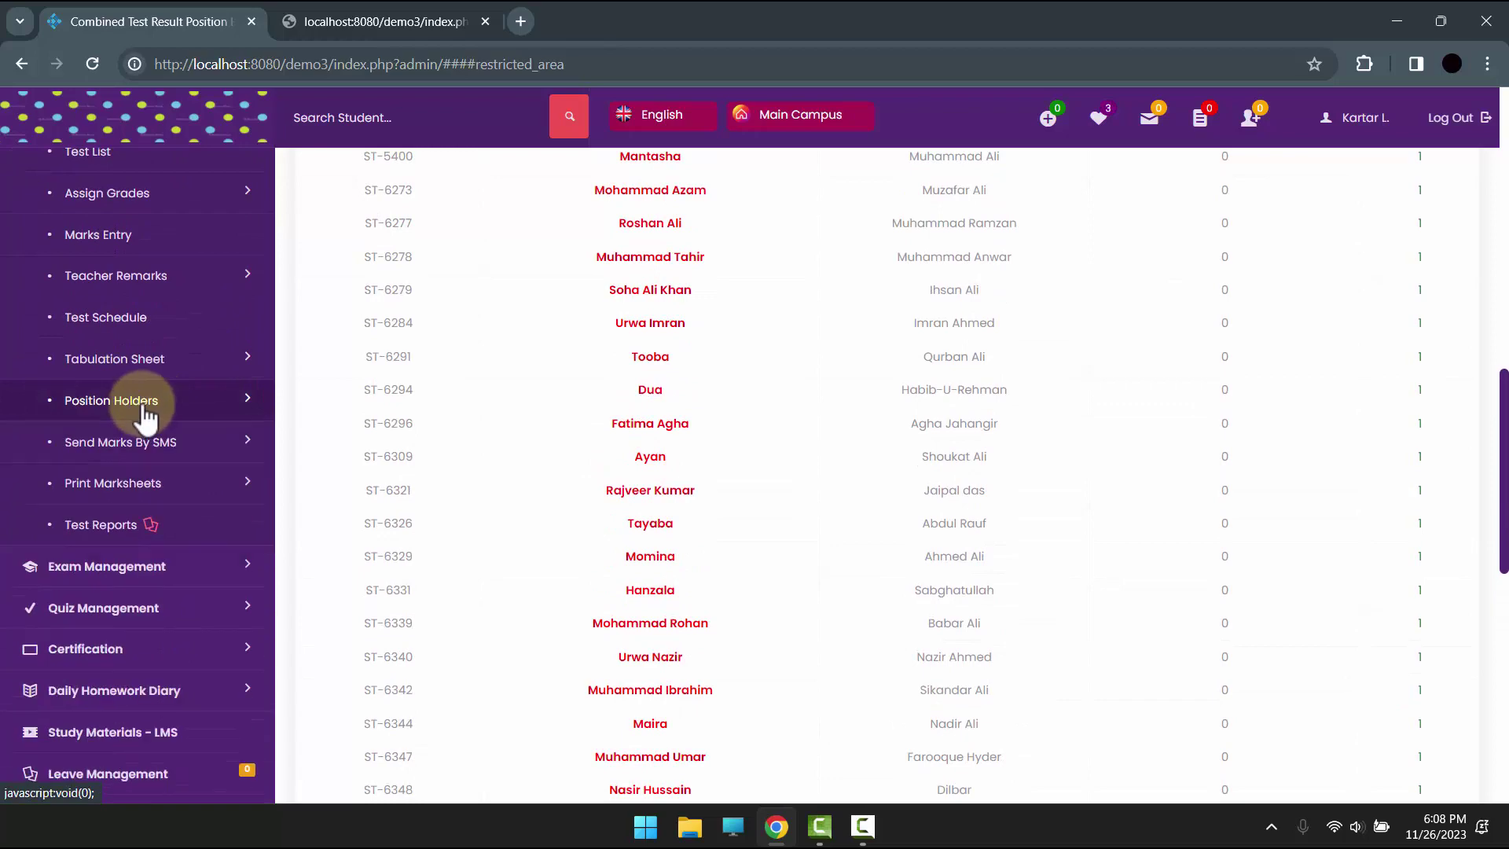
click(135, 448)
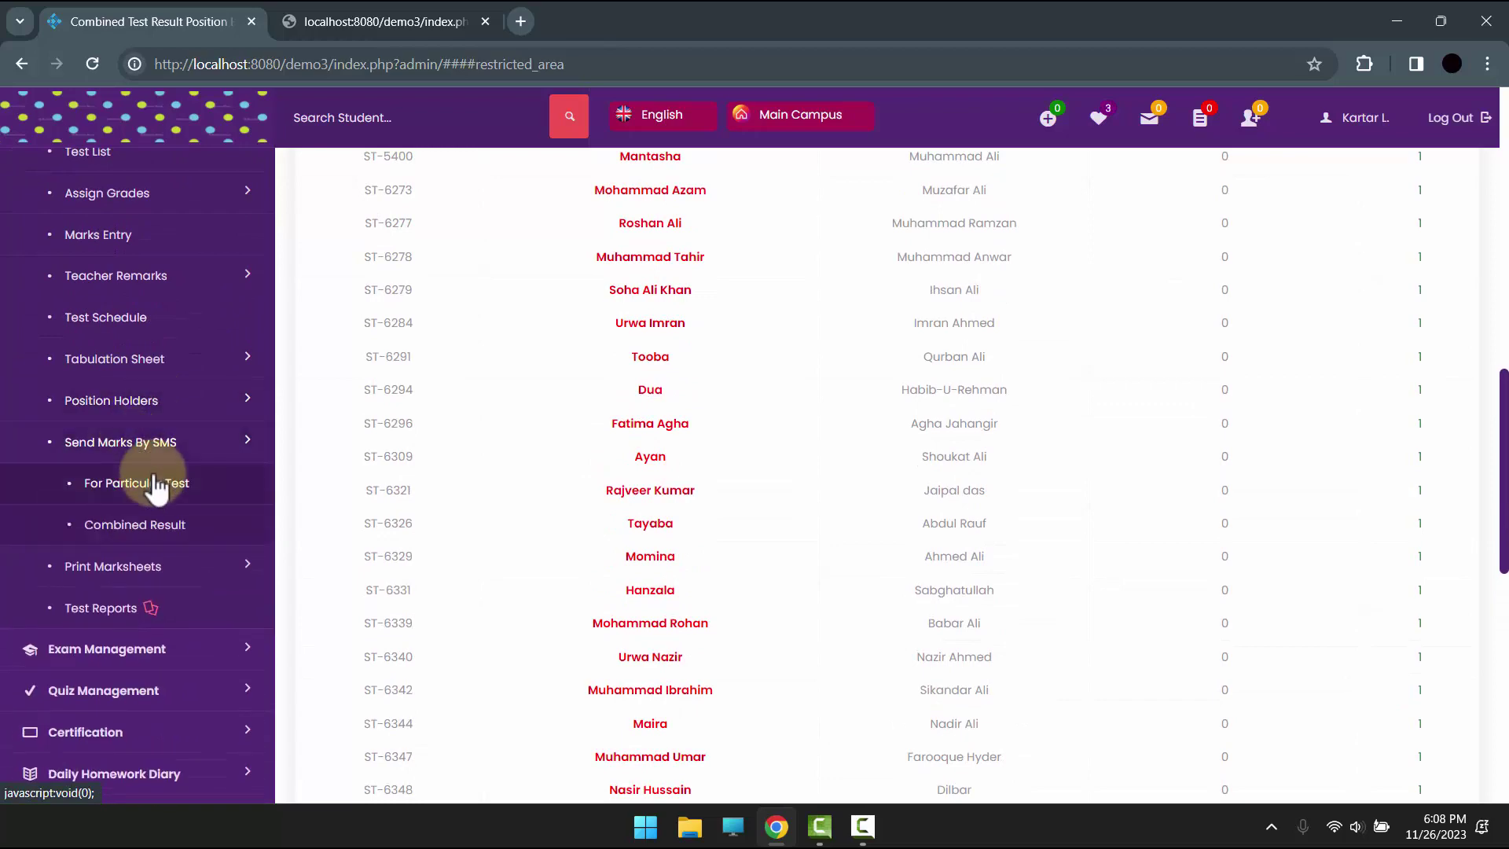
click(154, 486)
Set the SMS marks form to class KG I, section A, subject English and test Test A (weekly).
click(579, 349)
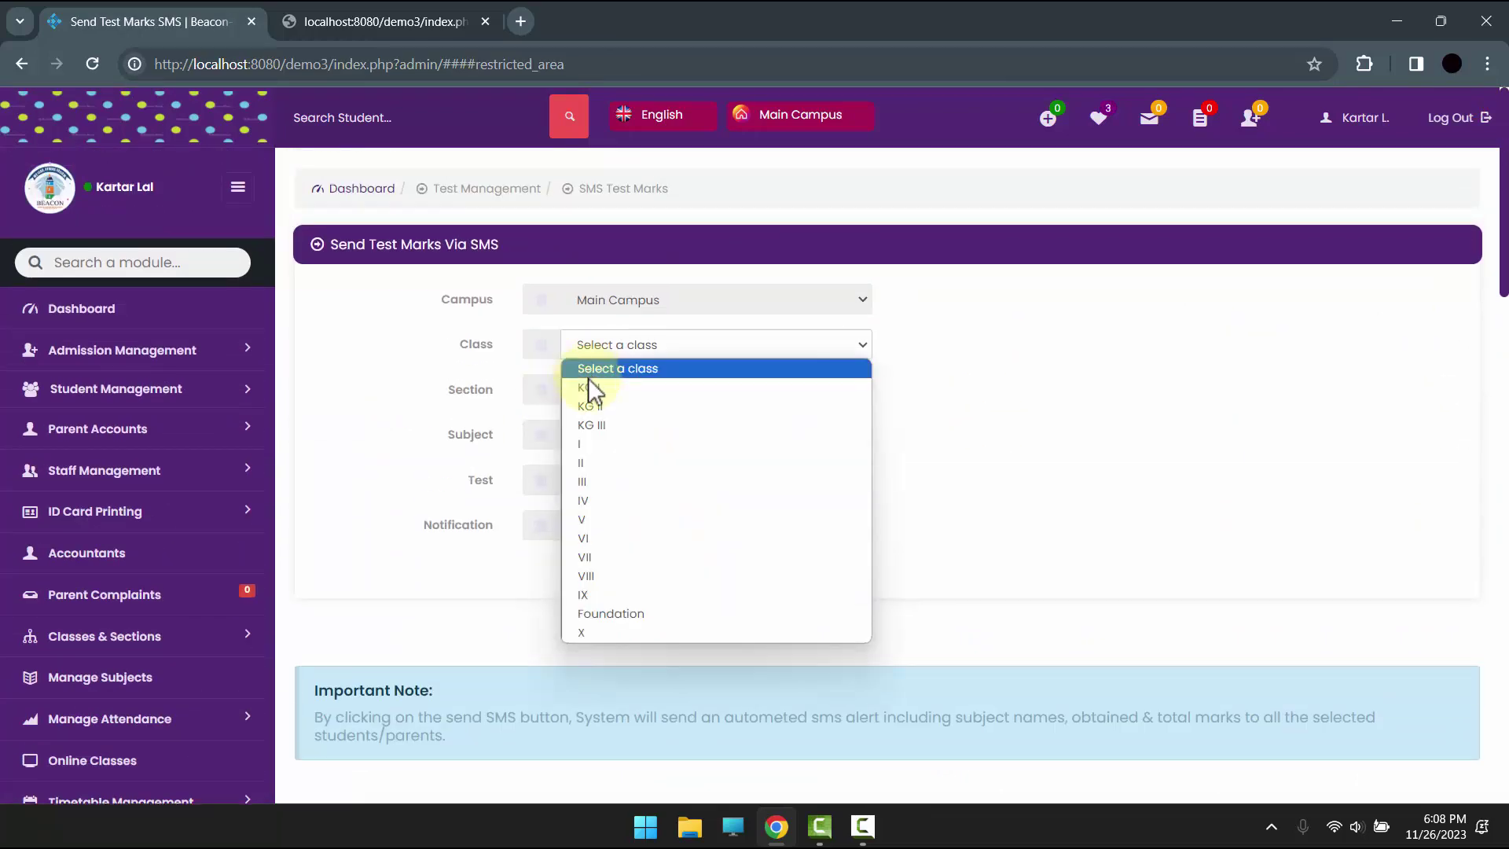
click(592, 387)
click(591, 384)
click(592, 432)
click(592, 435)
click(599, 480)
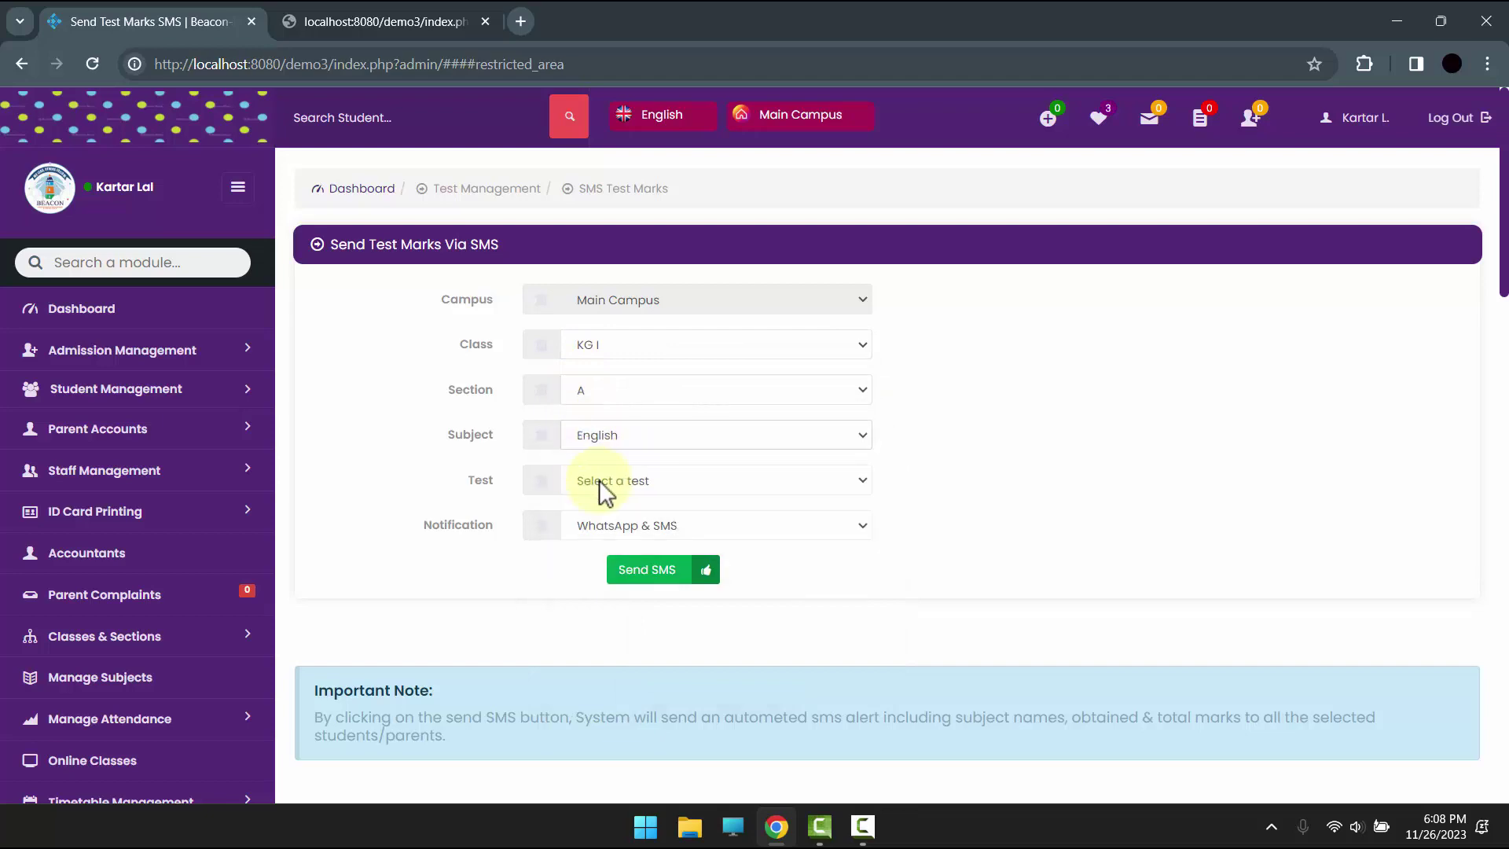
click(610, 516)
Review the student list for Test A and select all students as recipients.
scroll(1129, 399, down, 7)
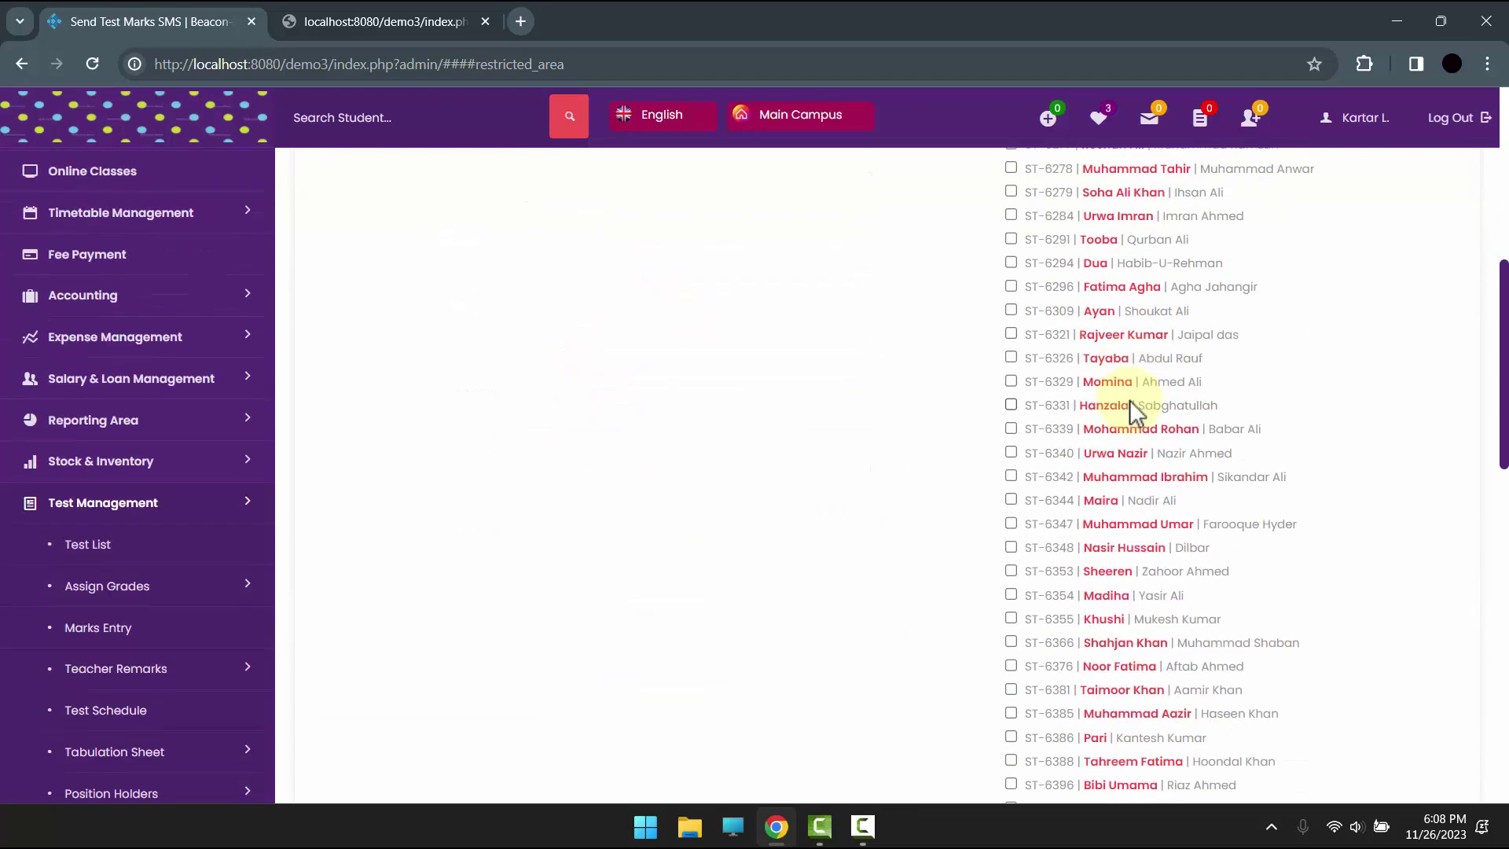
scroll(1129, 400, up, 7)
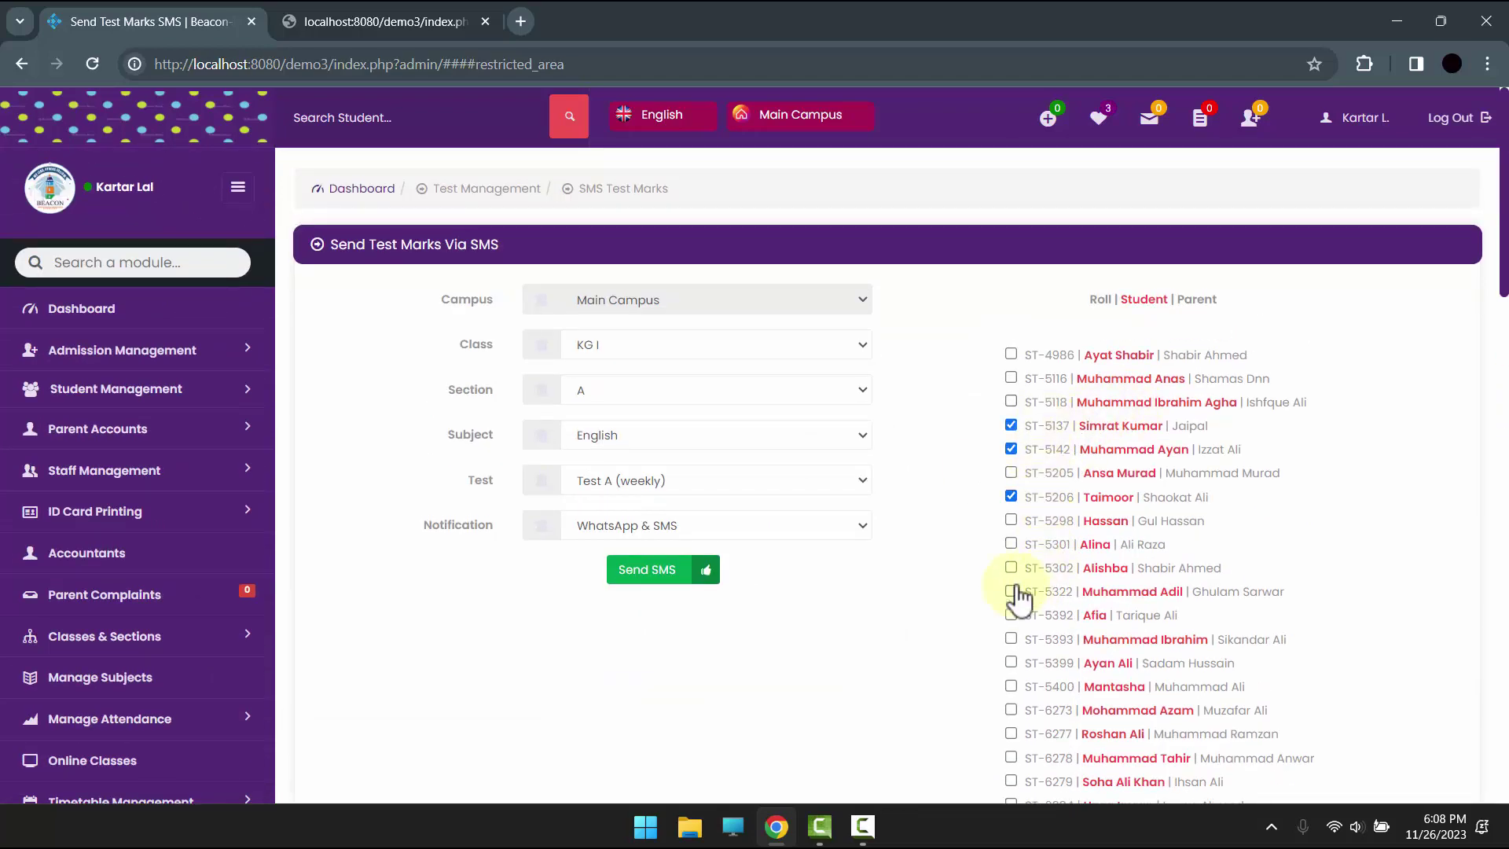
scroll(1019, 598, down, 10)
scroll(1083, 578, up, 1)
scroll(1074, 440, up, 2)
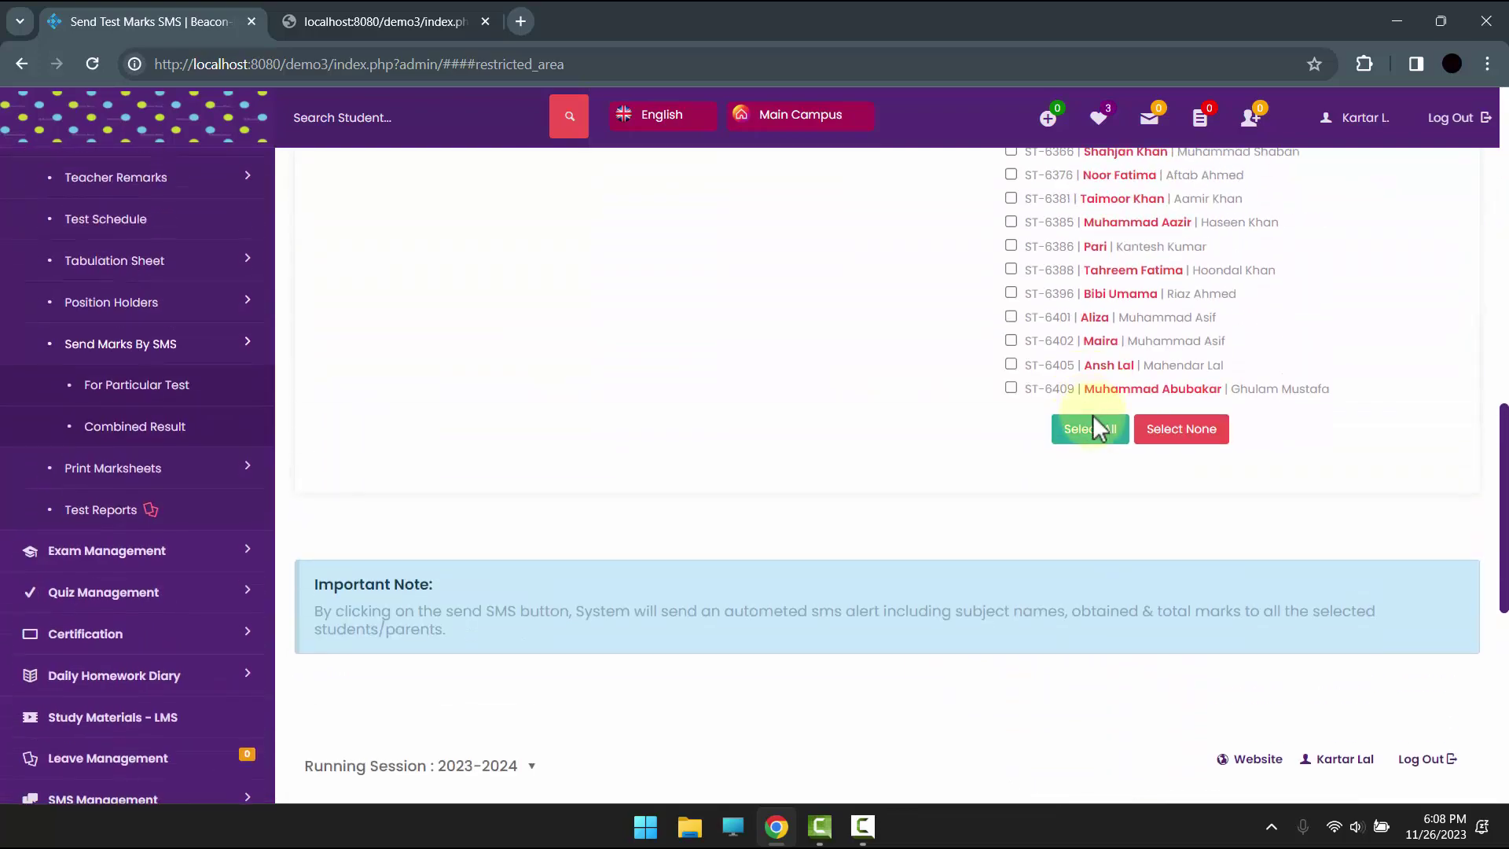
click(1078, 437)
scroll(851, 481, up, 7)
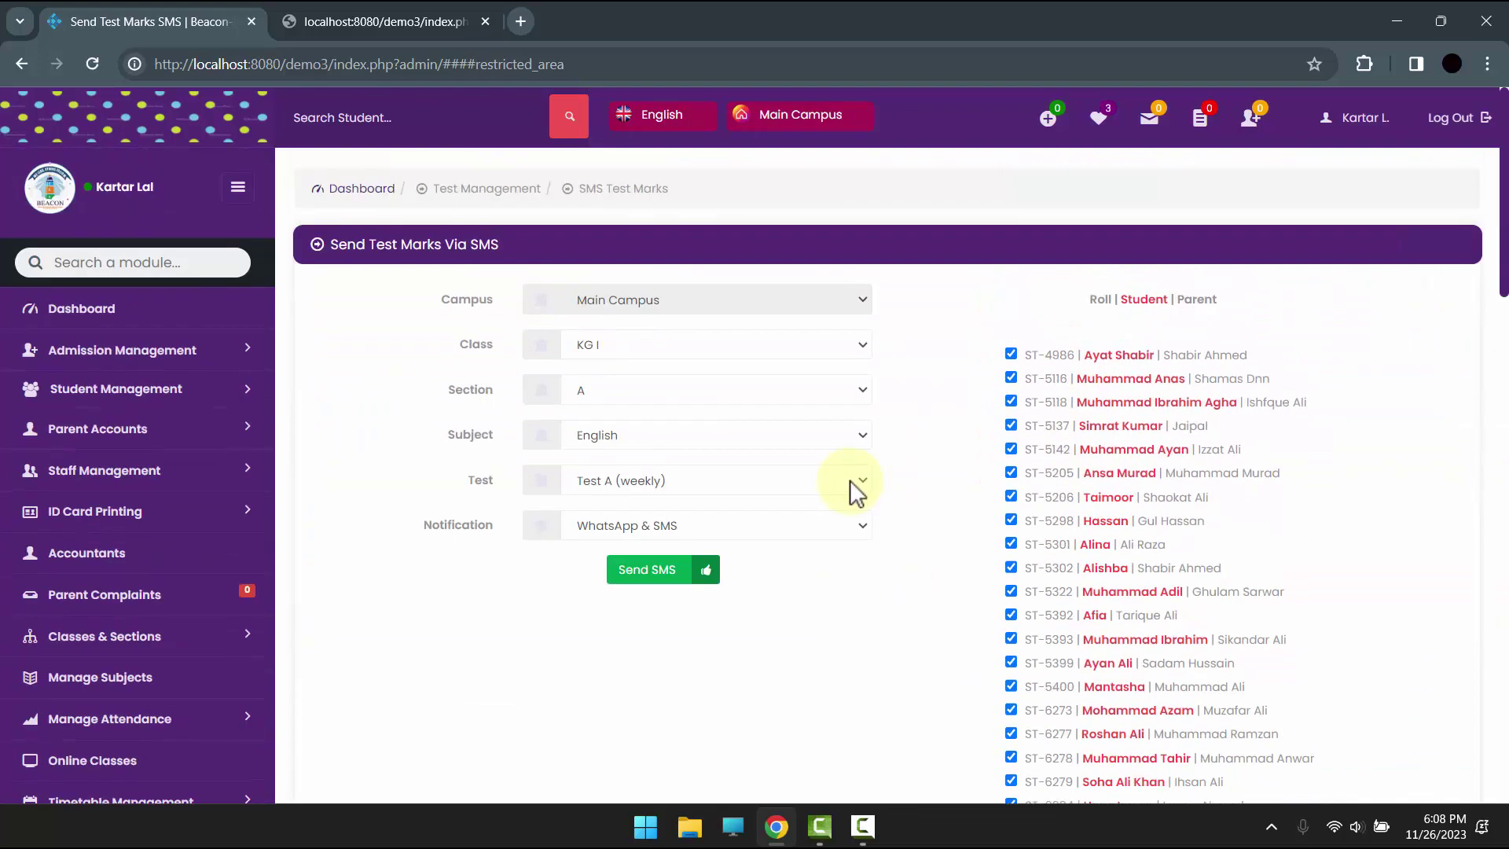
Choose WhatsApp & SMS as the notification type and send the Test A marks to the selected students.
click(577, 532)
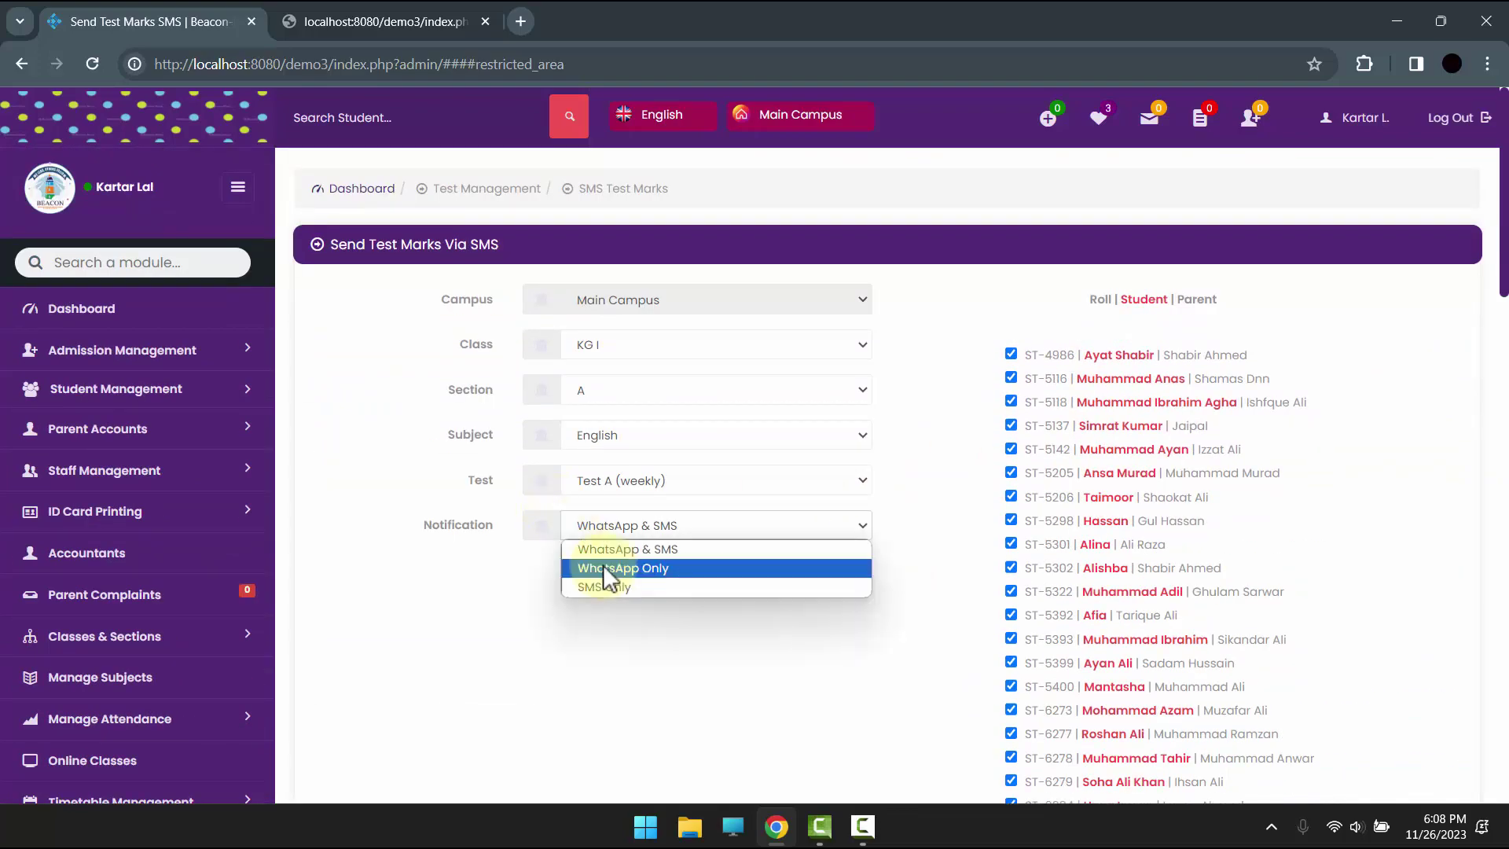
click(652, 550)
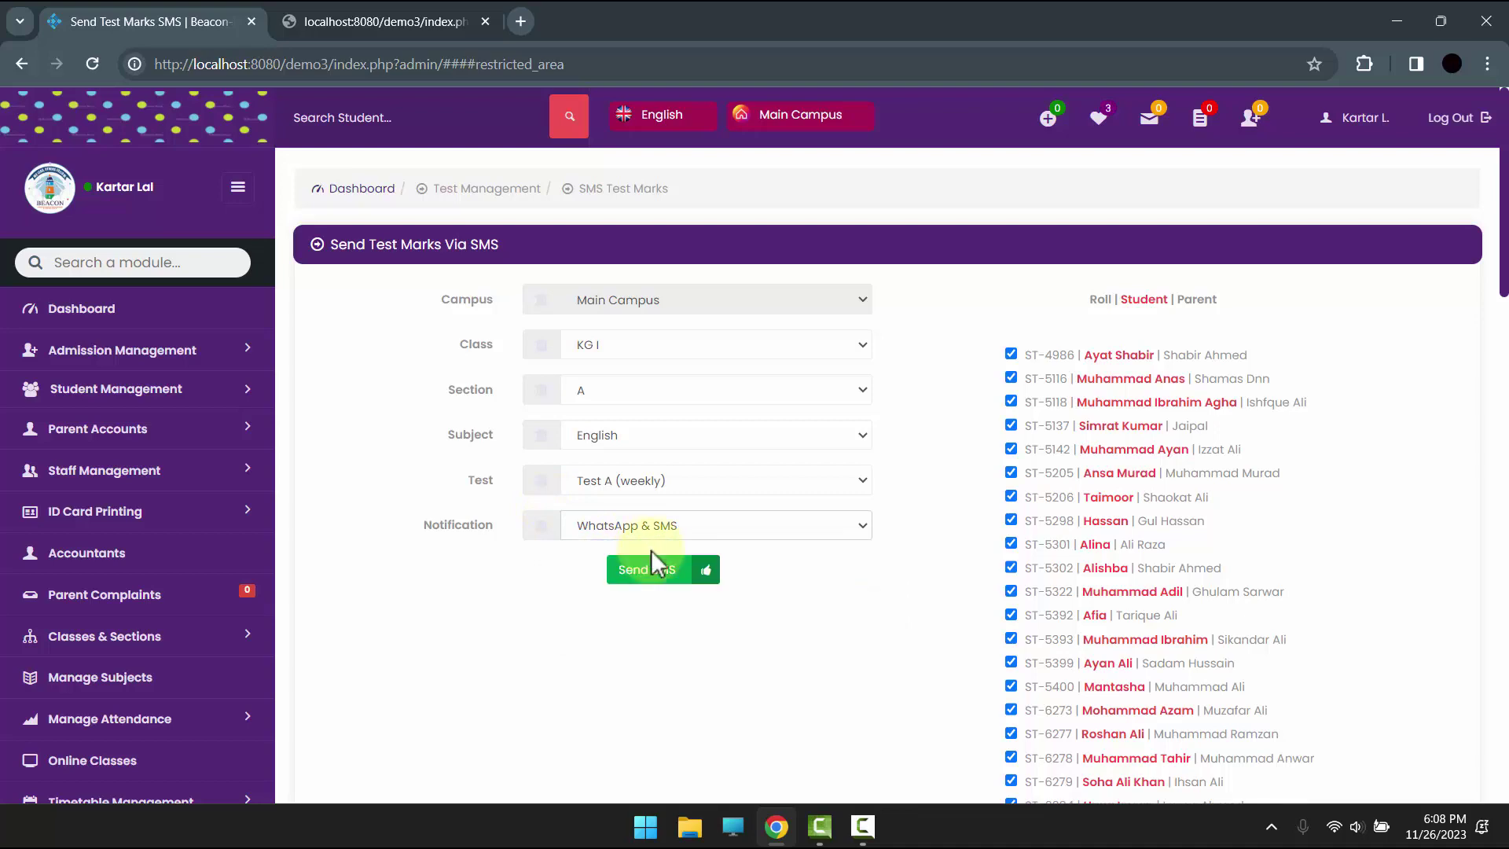
click(698, 580)
click(697, 574)
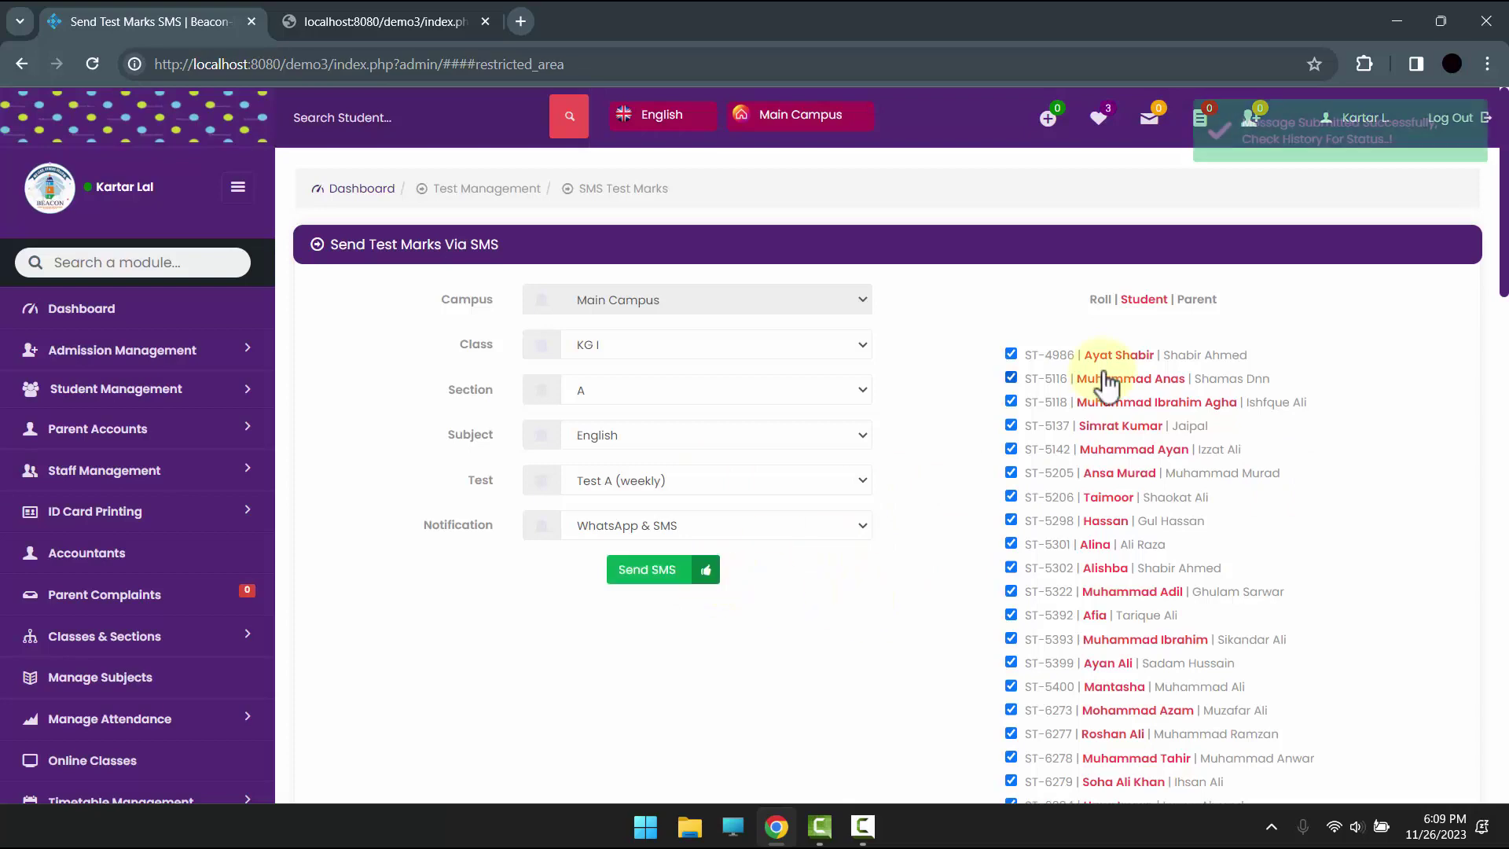
Open the combined result SMS form and set it to class KG I, section A and test type Weekly Test.
scroll(102, 522, down, 15)
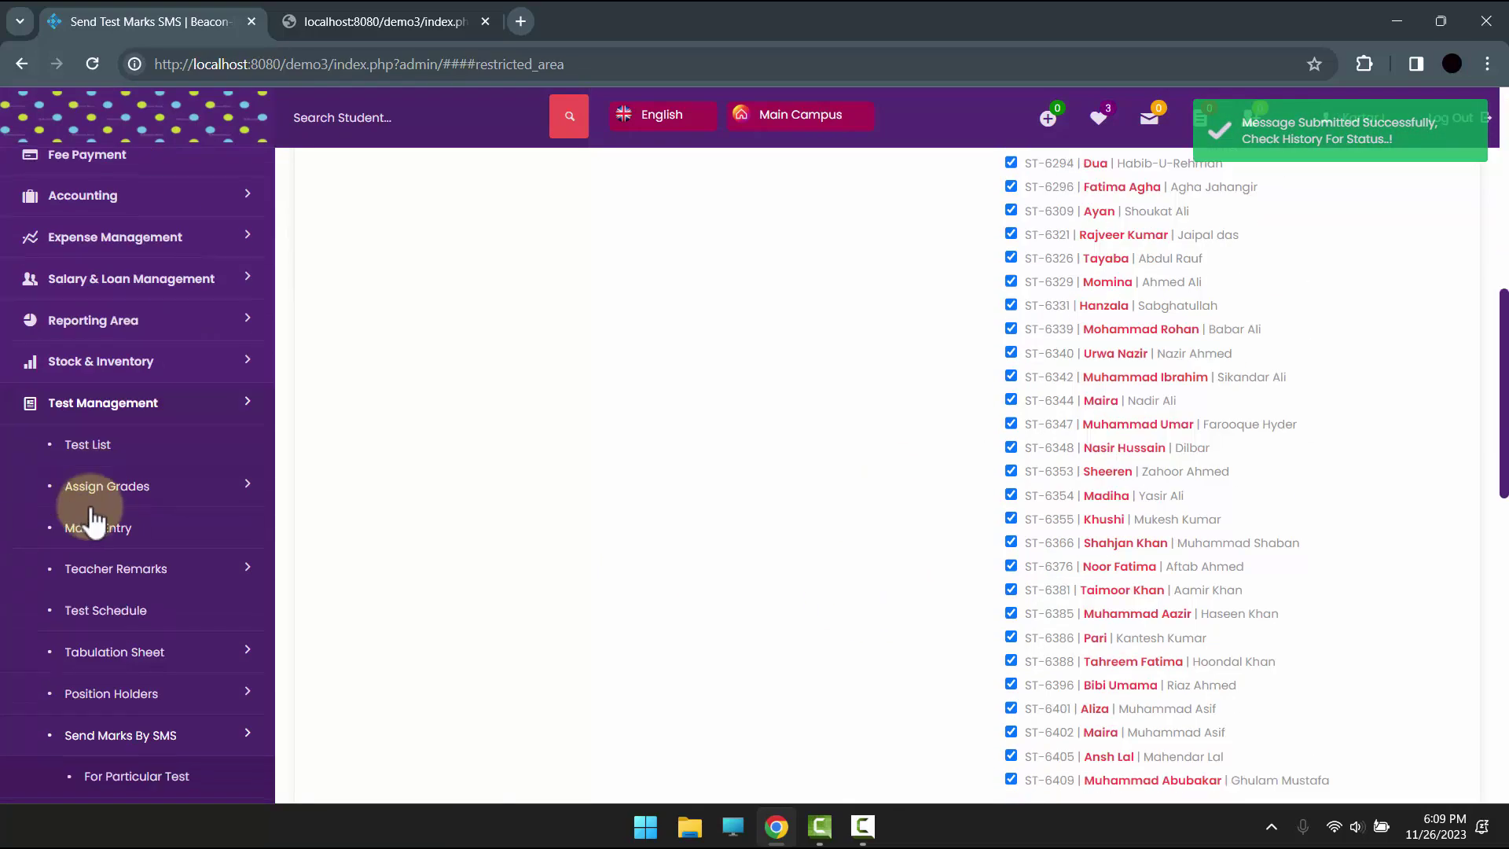
click(118, 529)
click(583, 339)
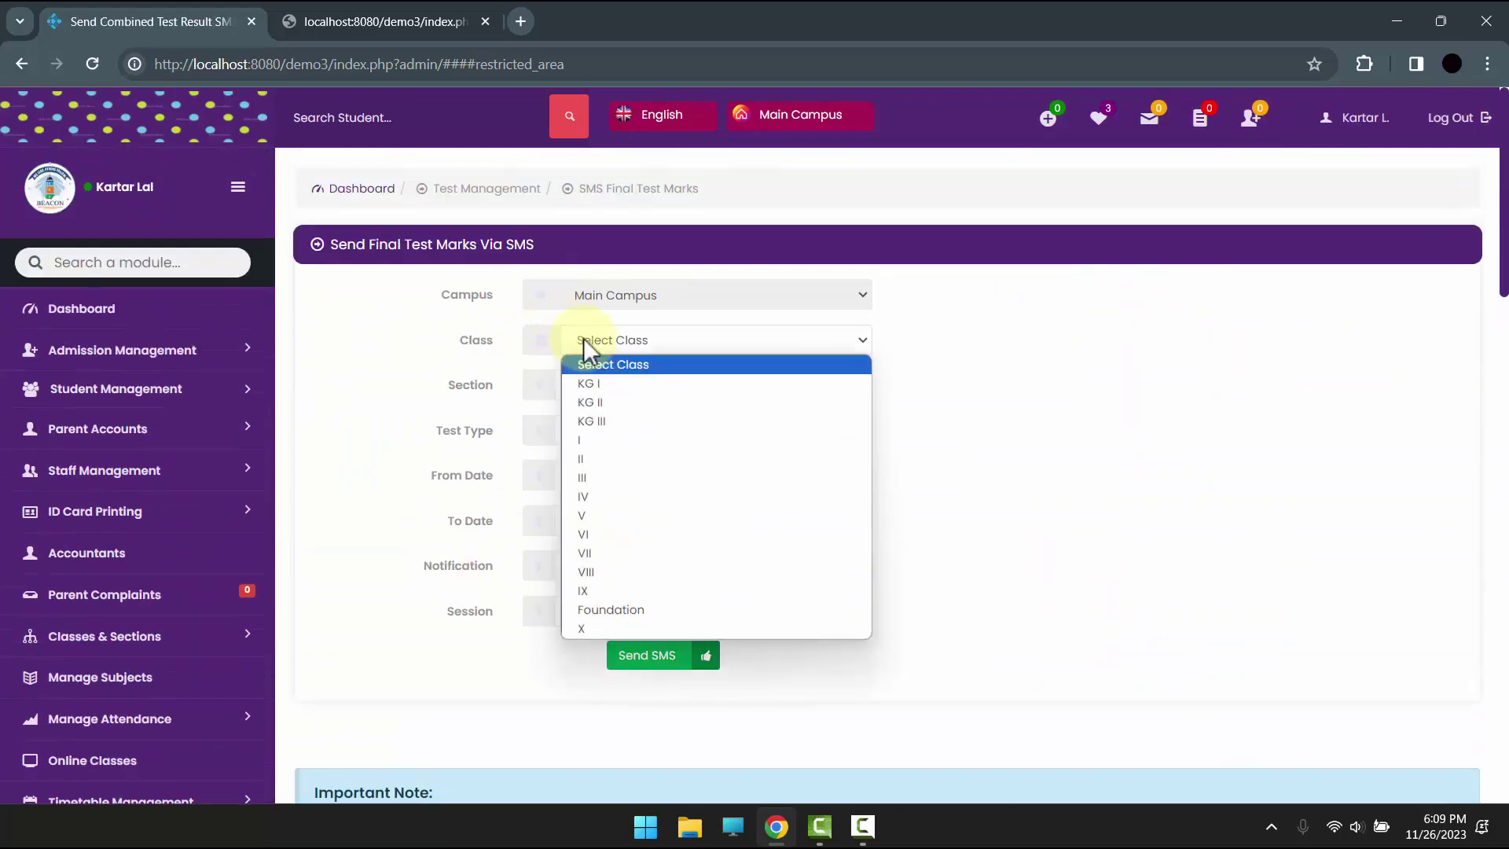
click(592, 385)
click(592, 385)
click(596, 425)
click(597, 426)
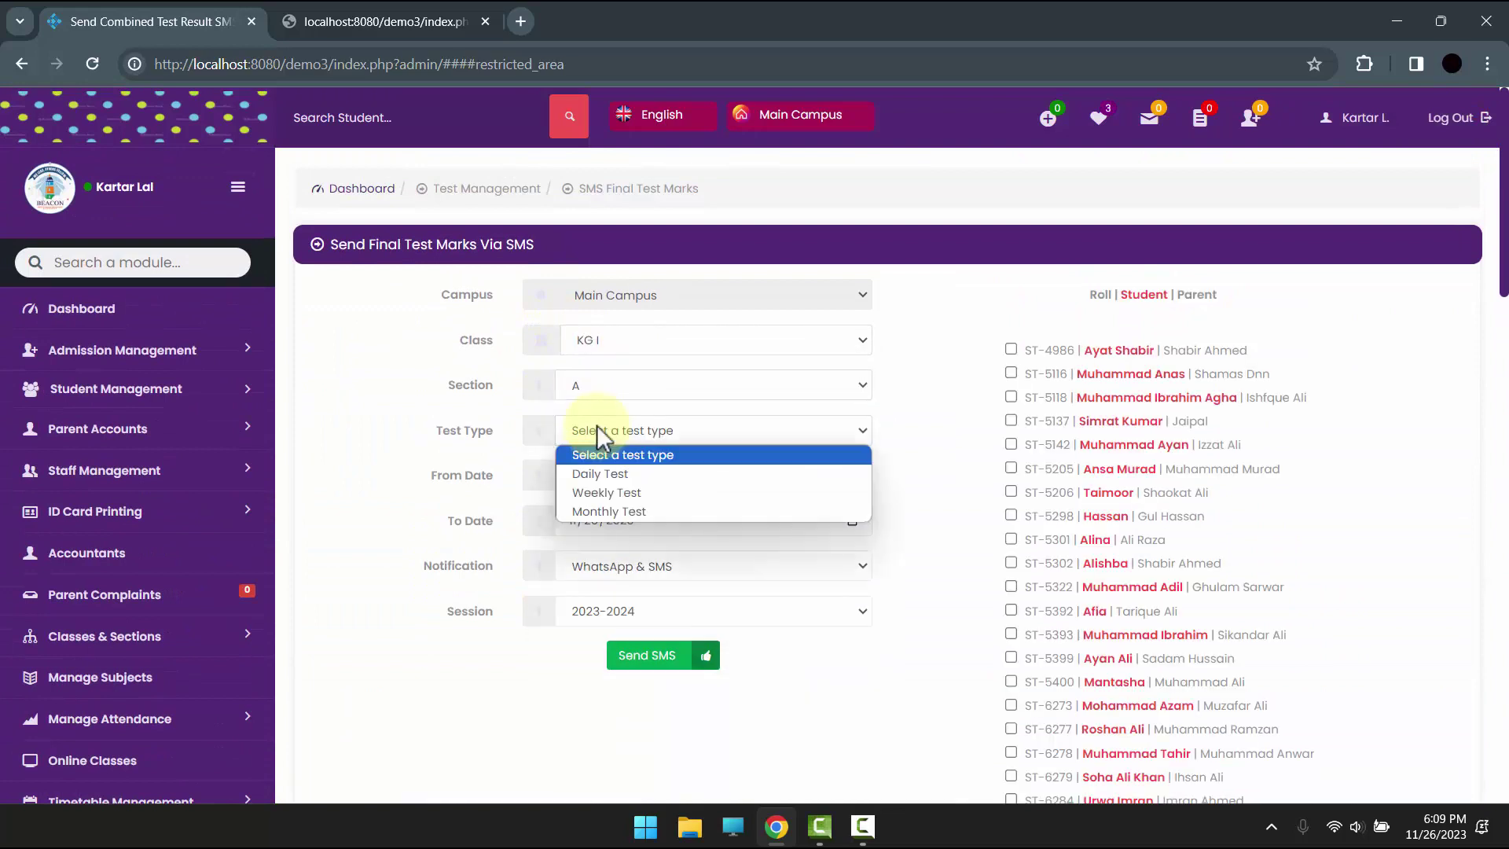
click(606, 492)
Select all students in the combined result recipient list.
click(1066, 375)
click(1052, 420)
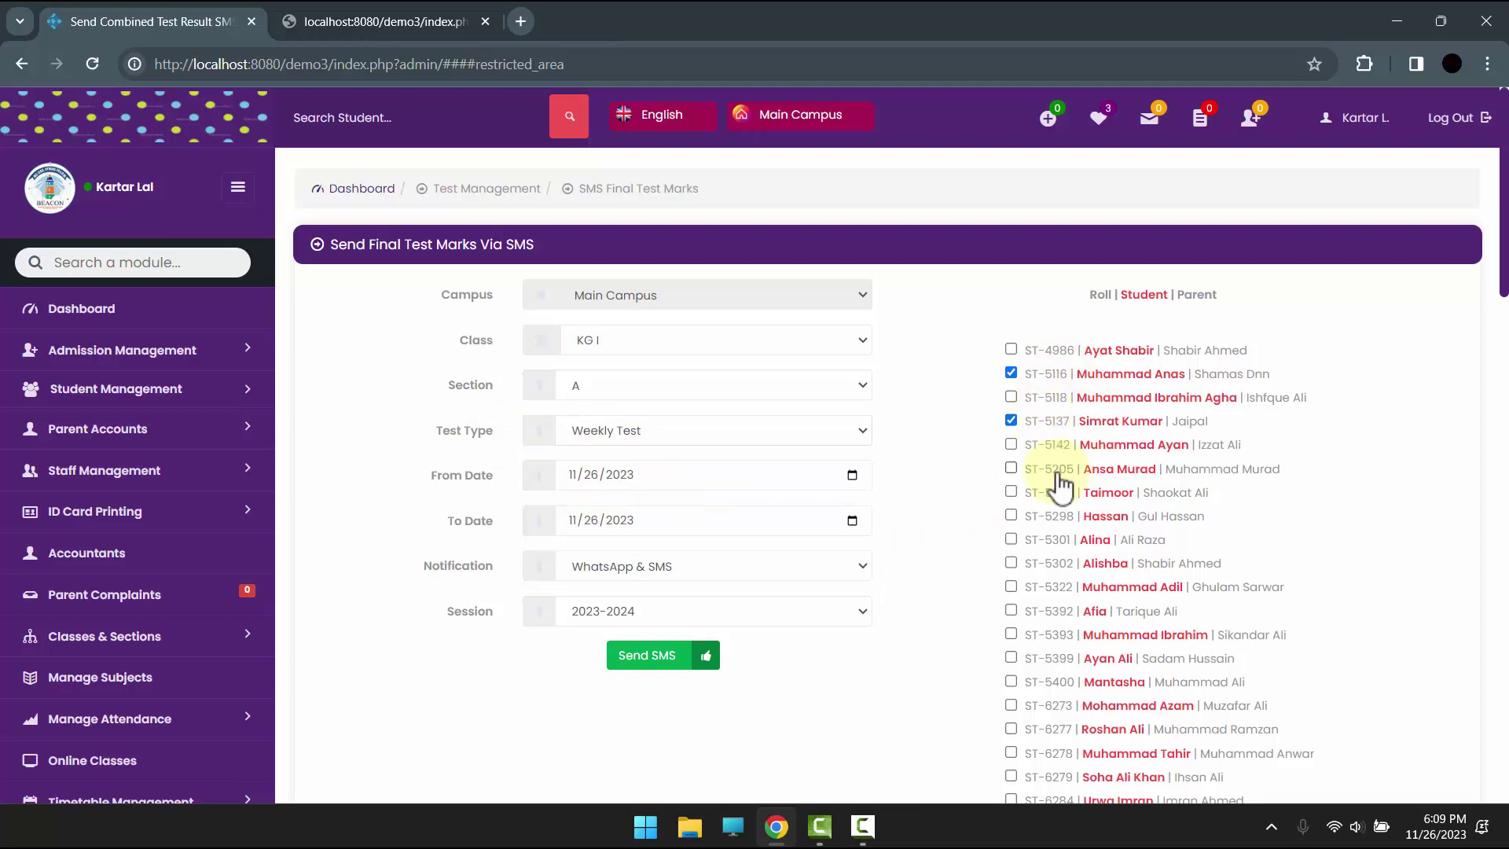
scroll(1066, 495, down, 10)
scroll(1071, 492, up, 3)
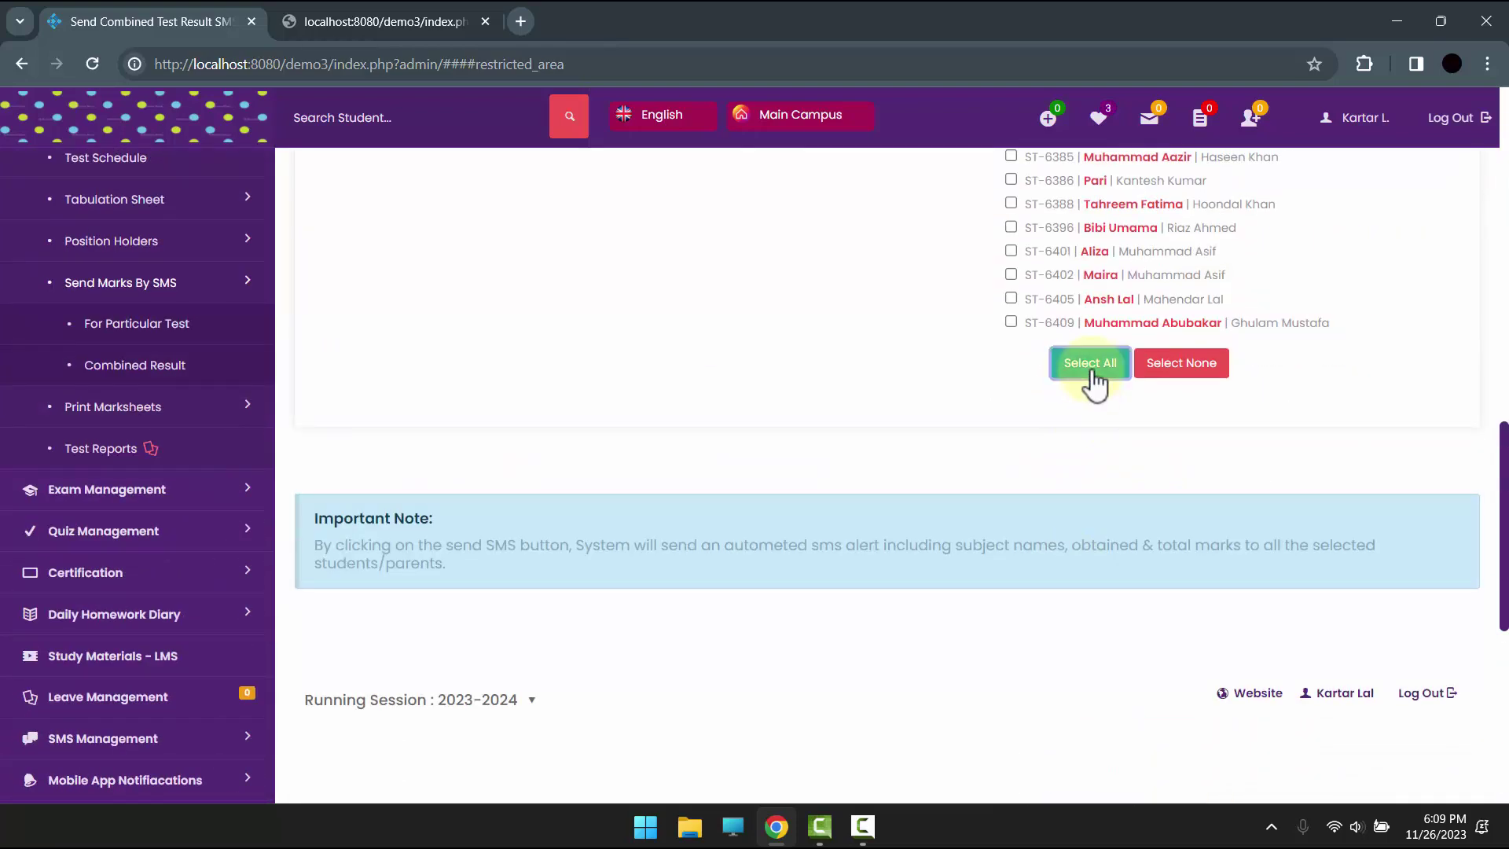
click(1086, 379)
scroll(629, 436, up, 8)
scroll(629, 436, up, 3)
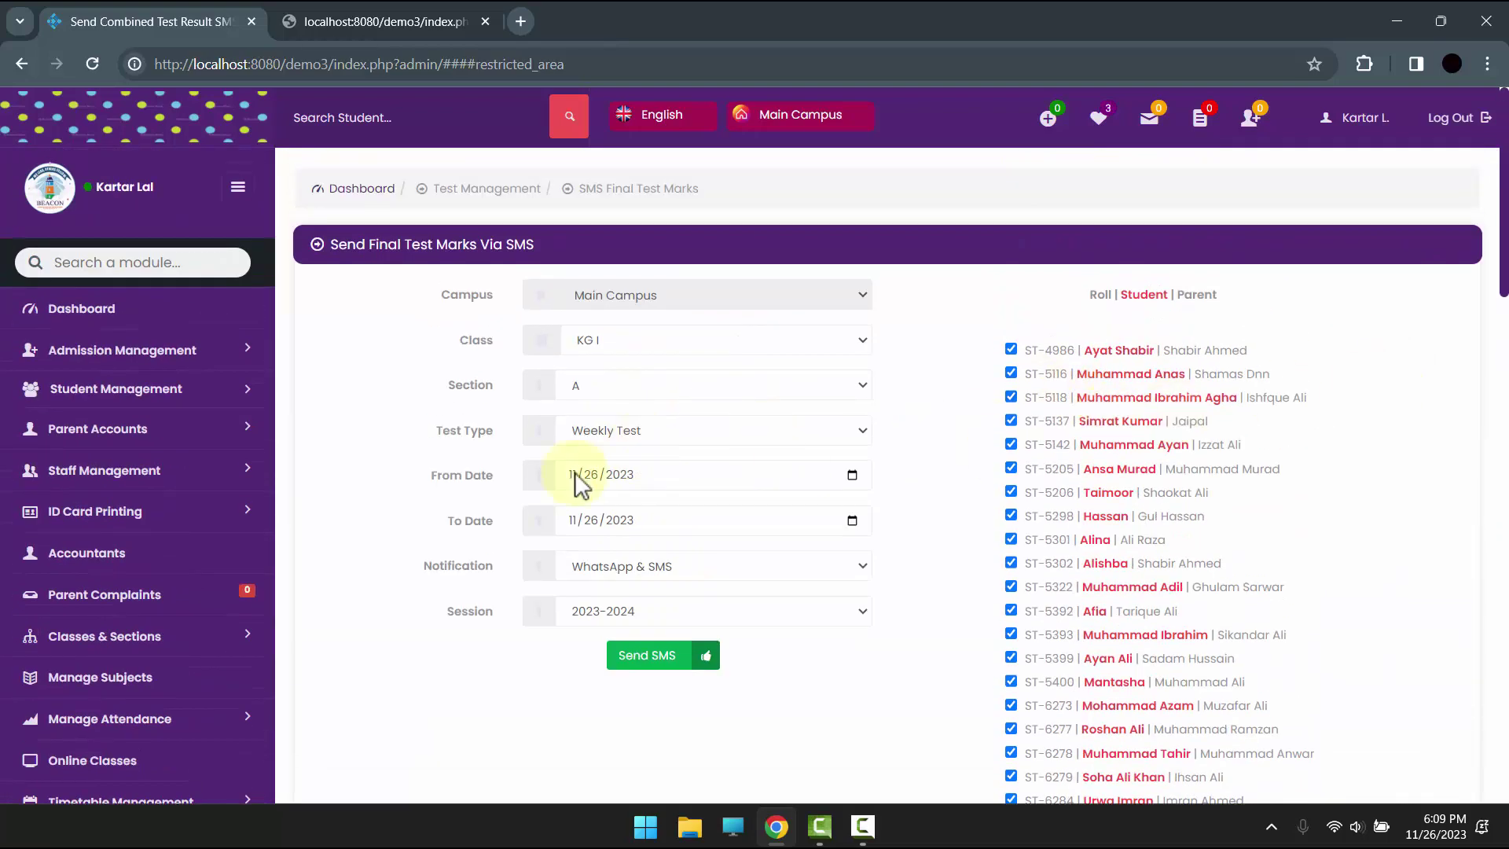
Set the date range from 11/25/2023 to 11/27/2023 and send the combined test marks by WhatsApp & SMS.
click(852, 476)
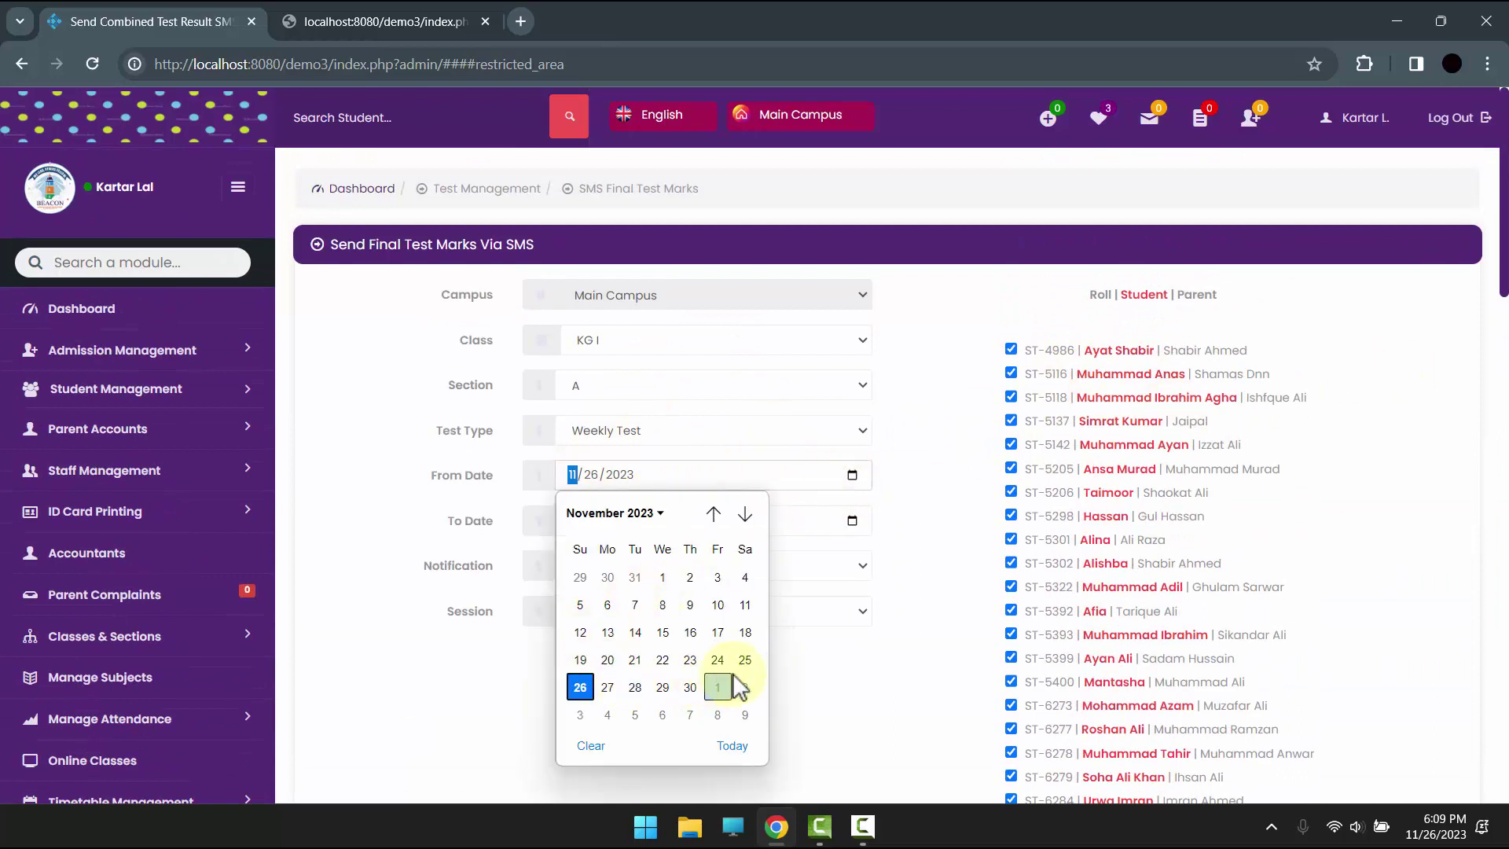
click(744, 661)
click(852, 522)
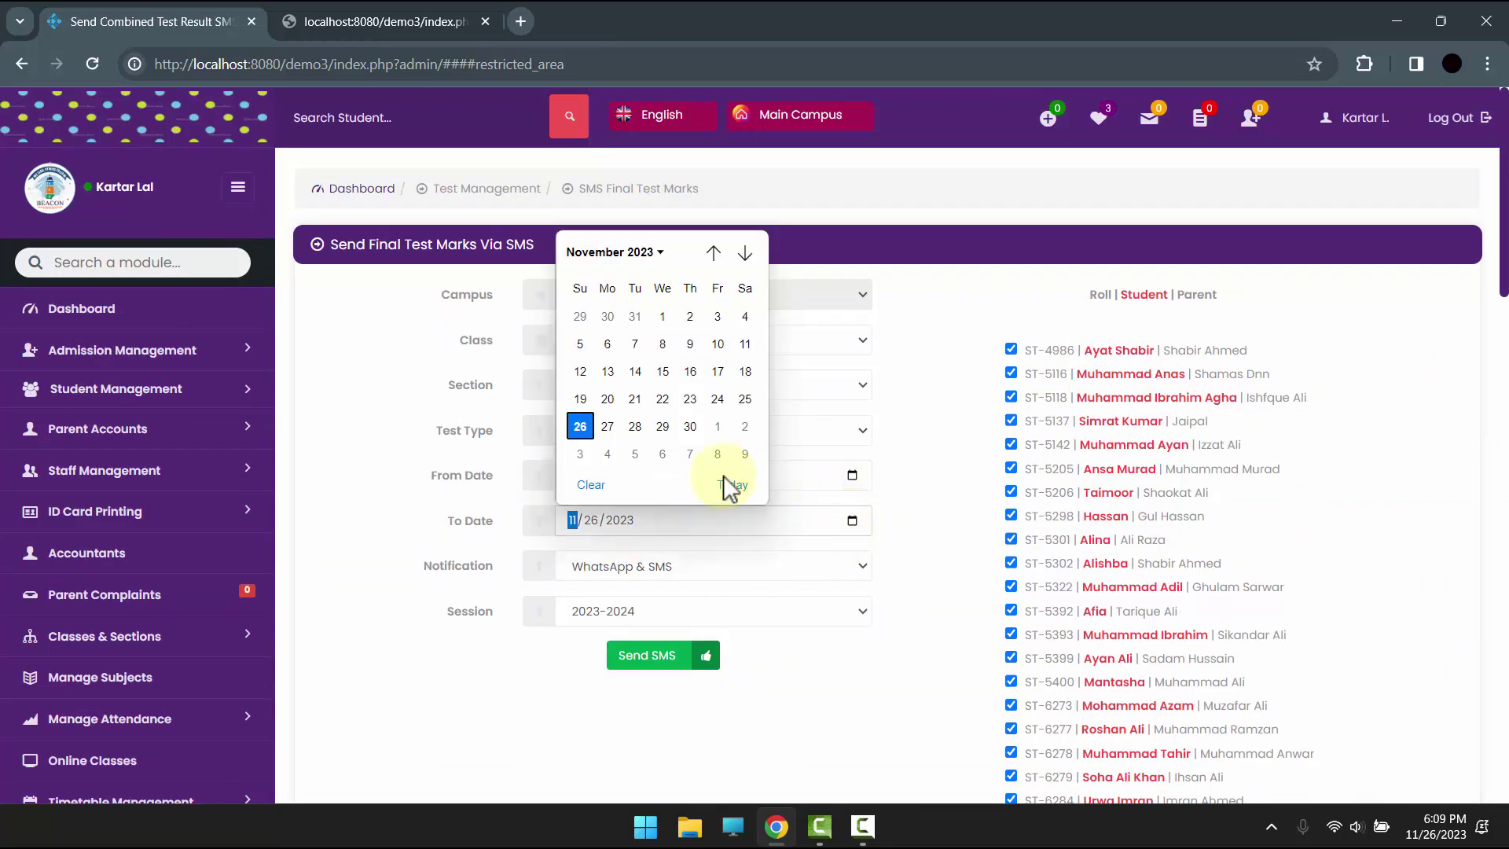
click(618, 426)
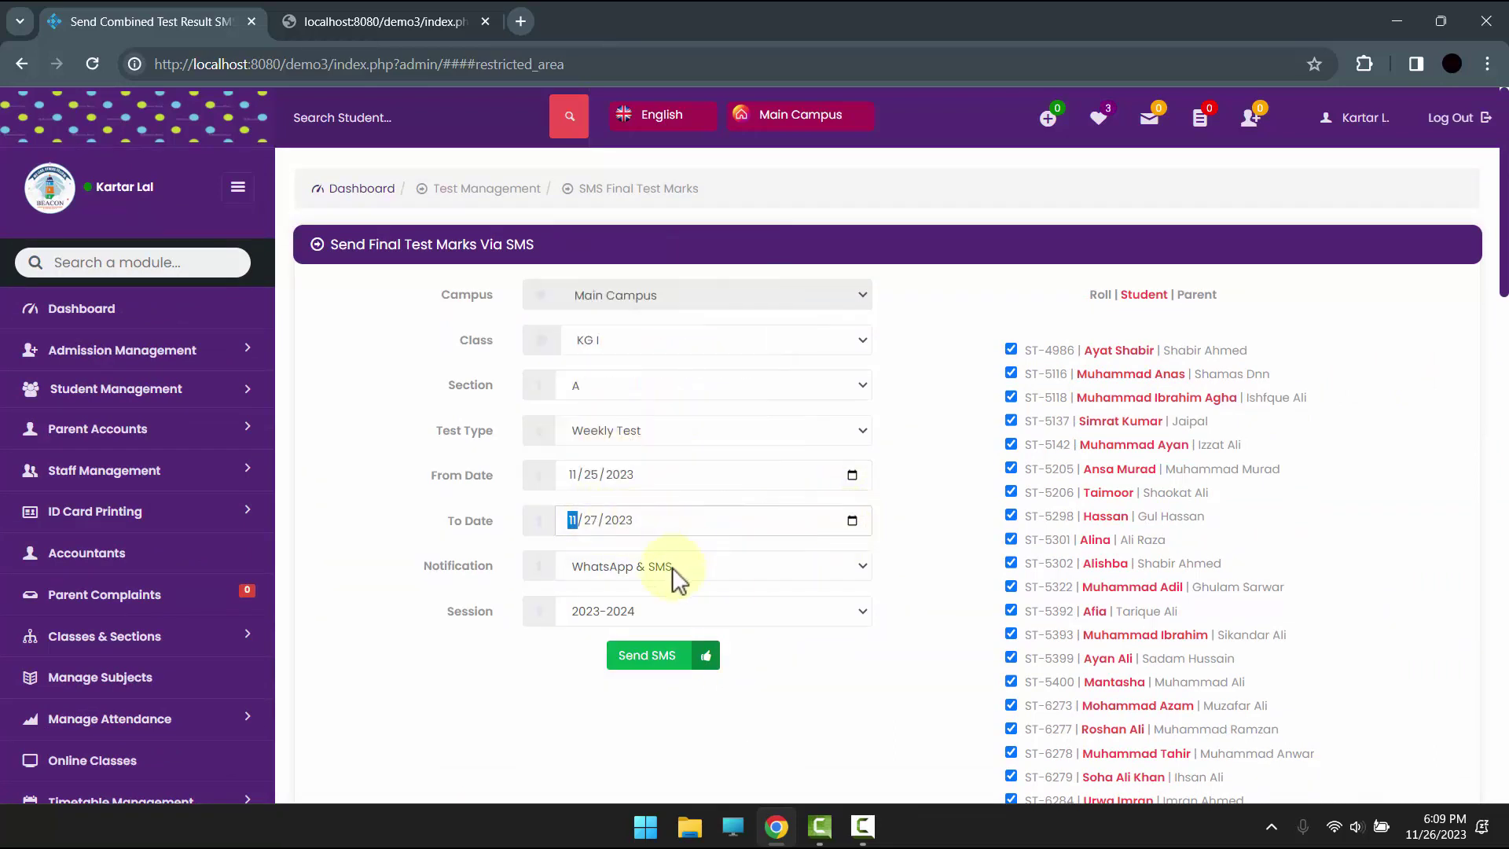
click(645, 654)
click(712, 581)
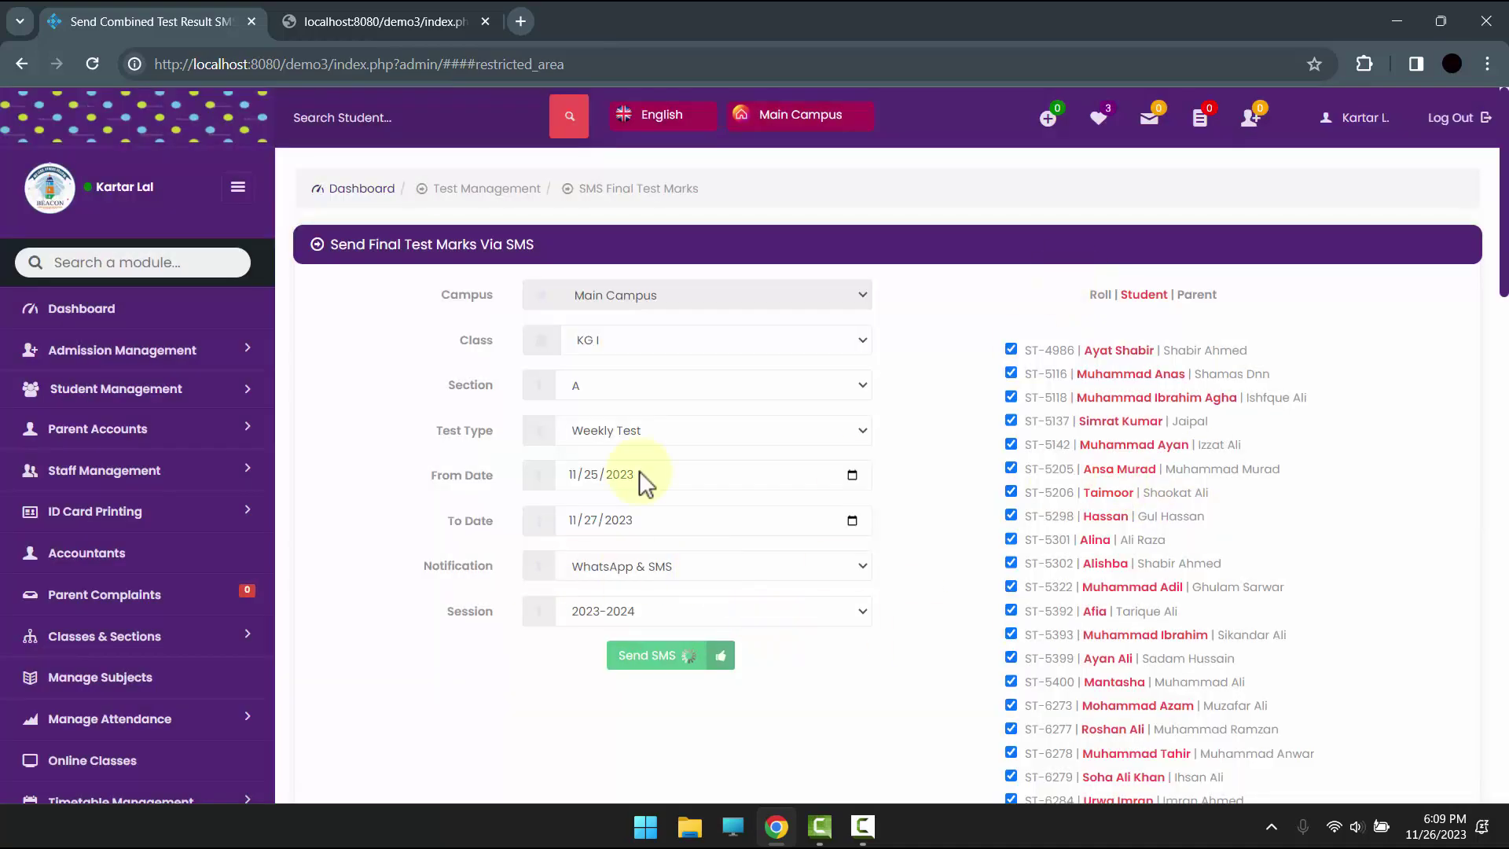
drag(794, 550, 617, 528)
Open the marksheet printing page for a particular test.
scroll(535, 513, down, 4)
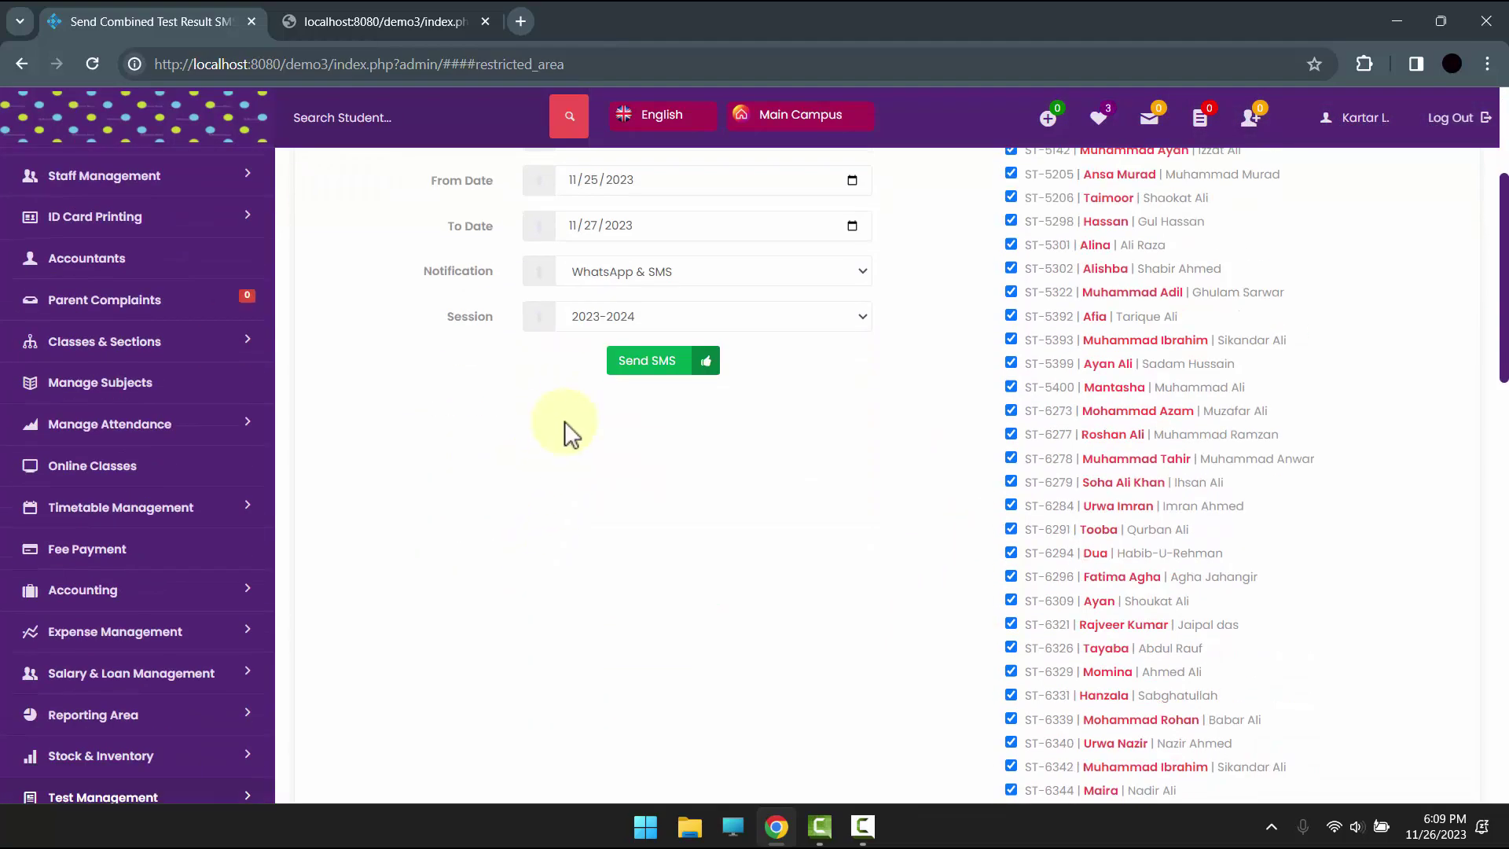
scroll(566, 418, up, 2)
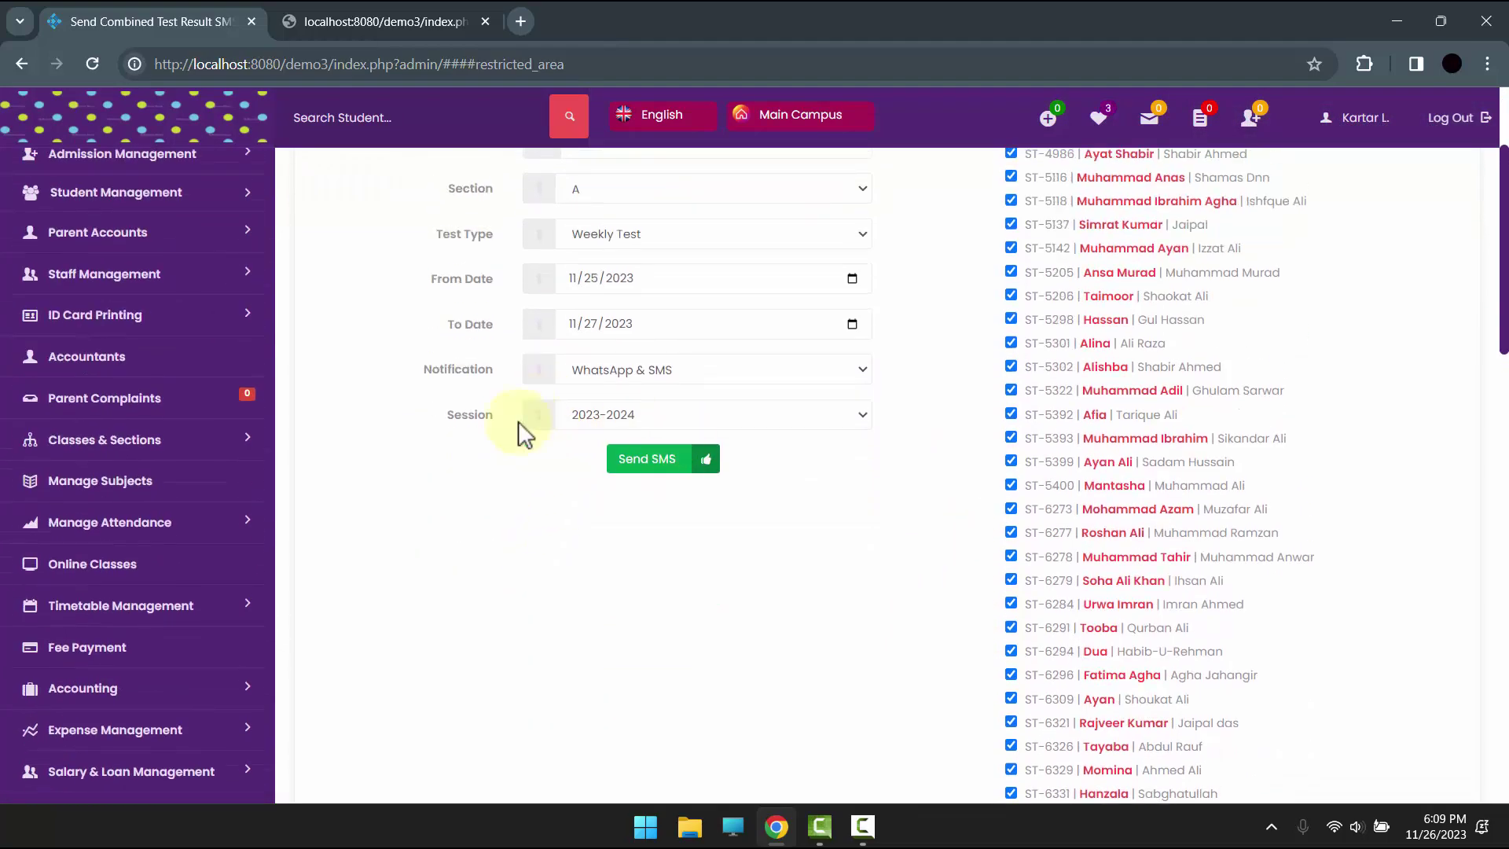
scroll(504, 397, up, 2)
scroll(504, 394, down, 3)
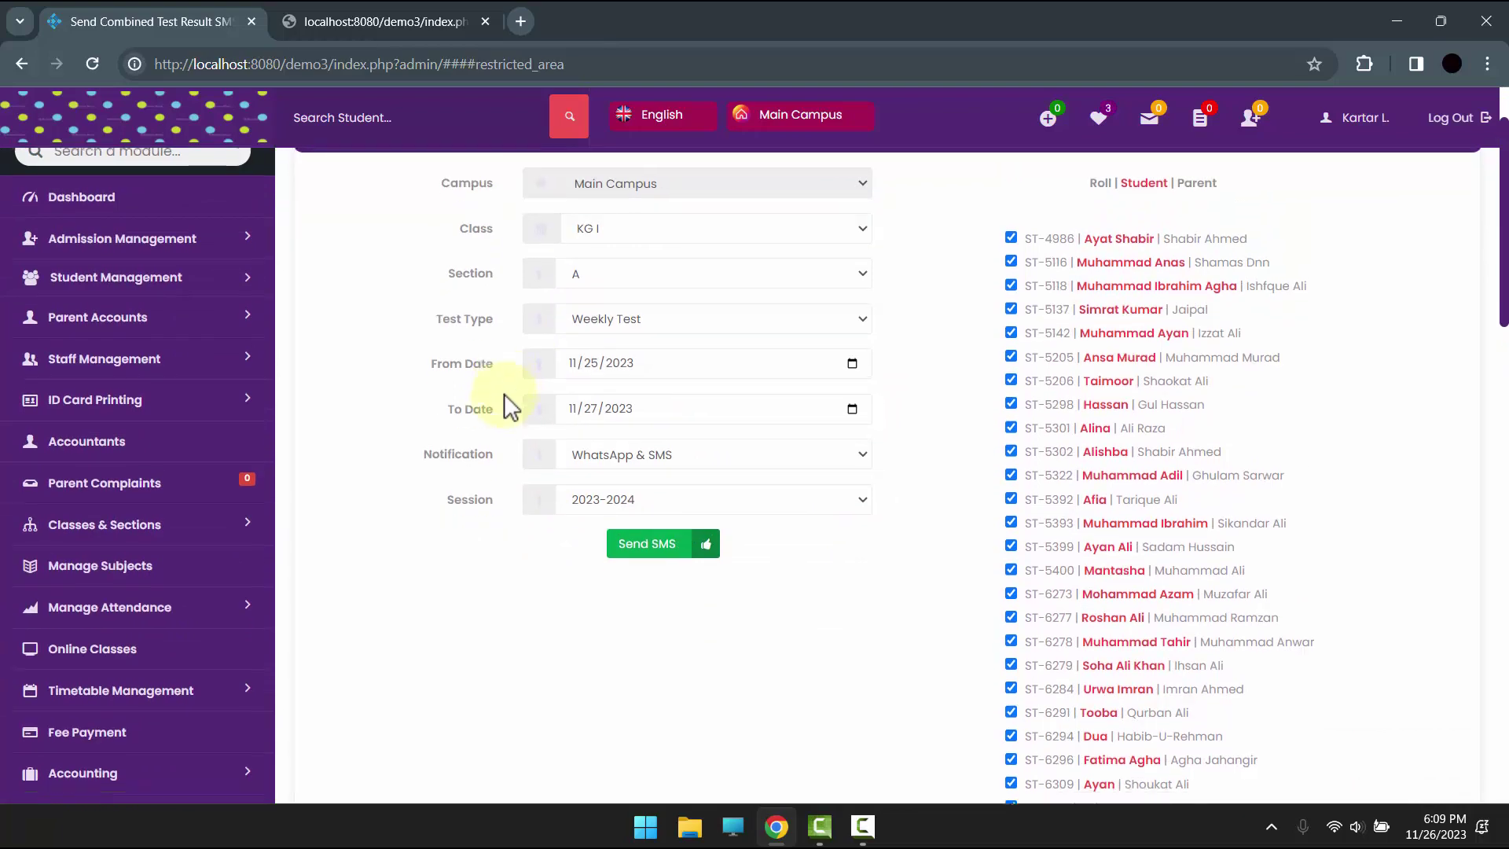
scroll(529, 385, down, 8)
scroll(111, 448, up, 3)
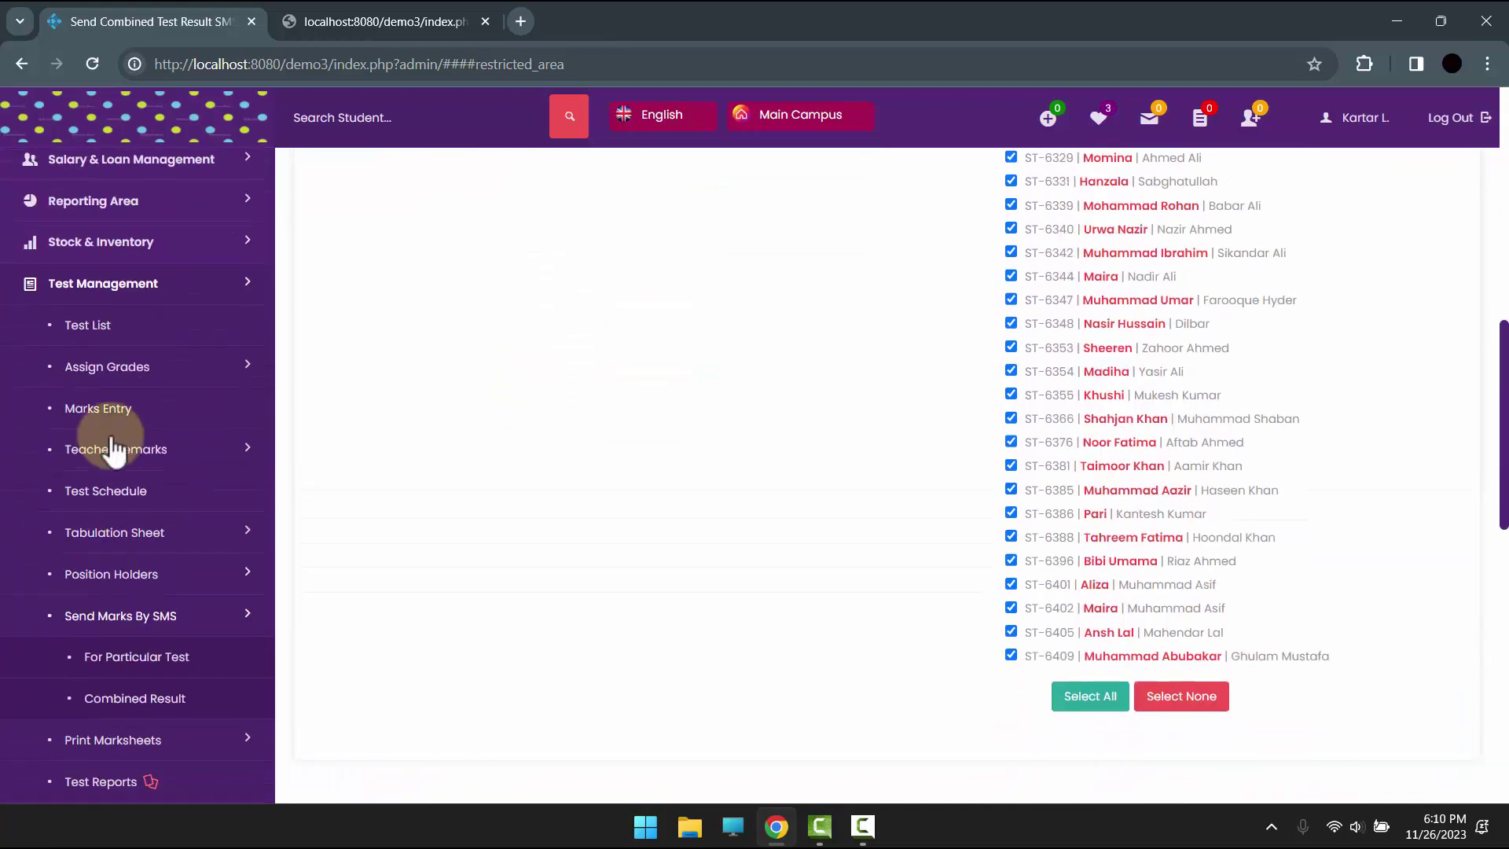
scroll(110, 448, down, 3)
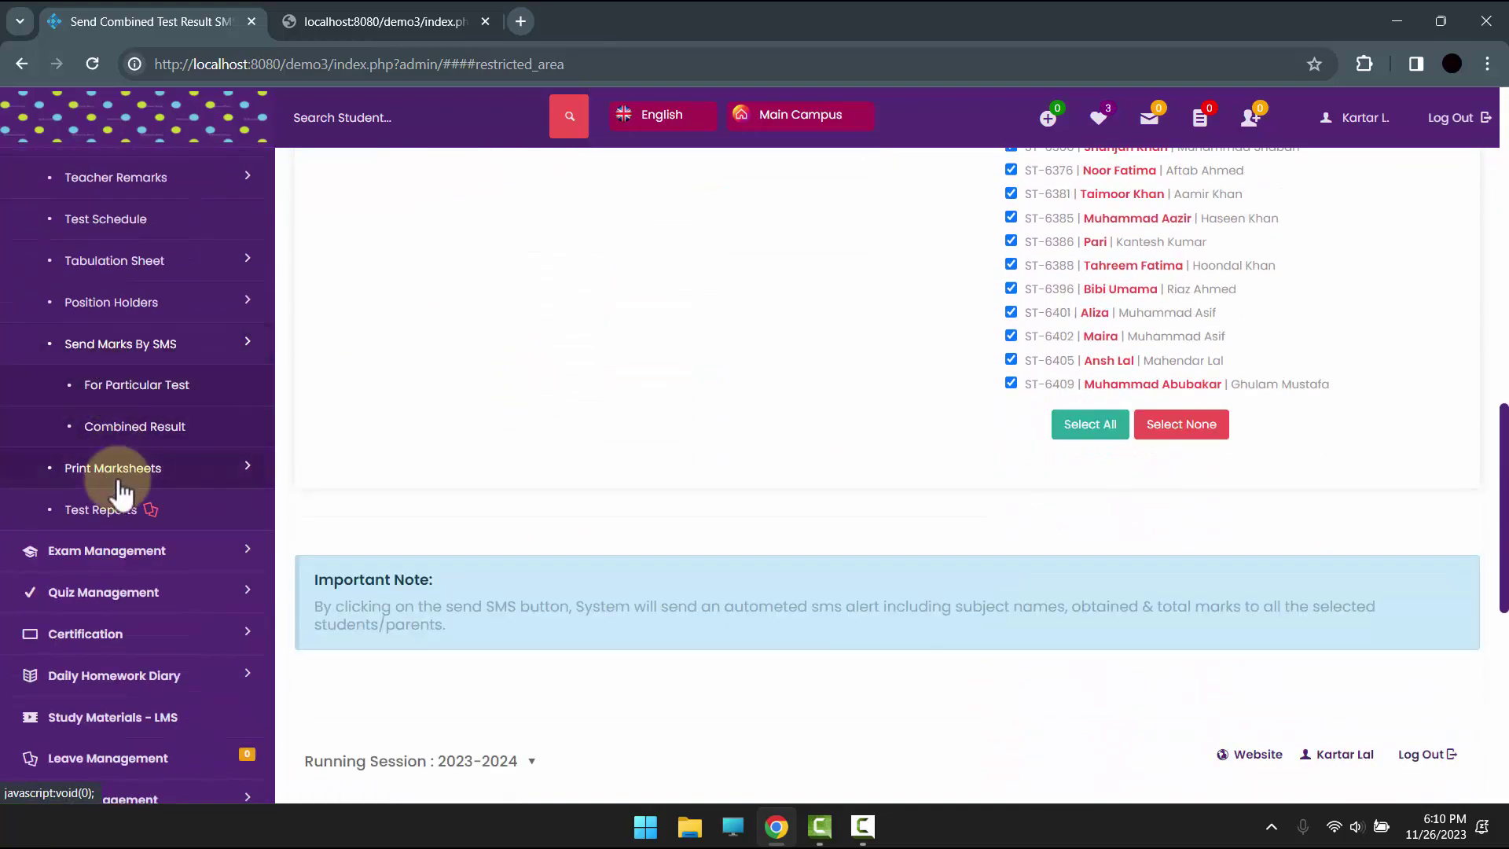
click(120, 478)
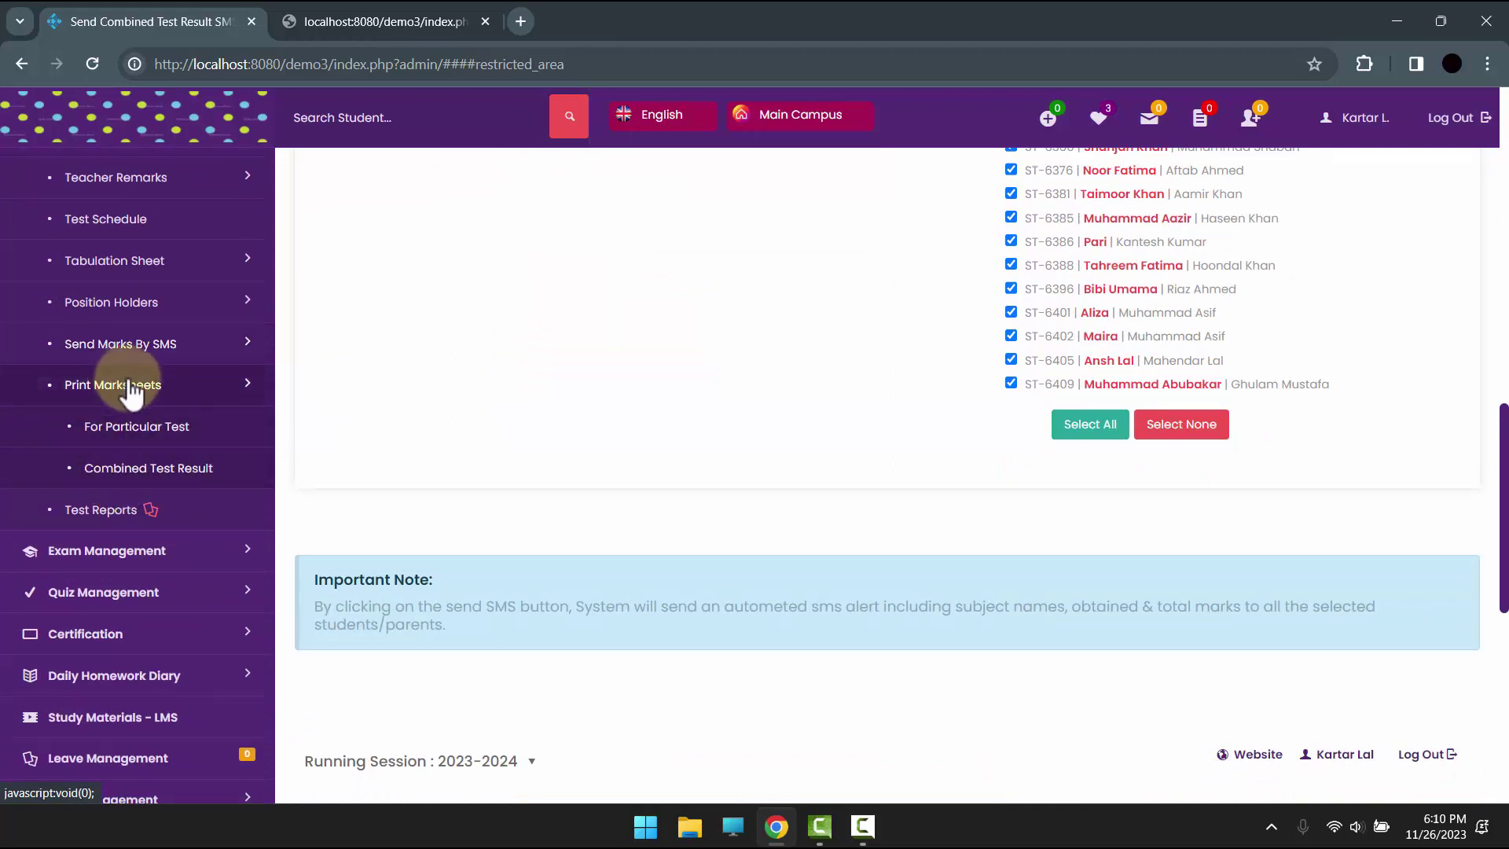
click(143, 430)
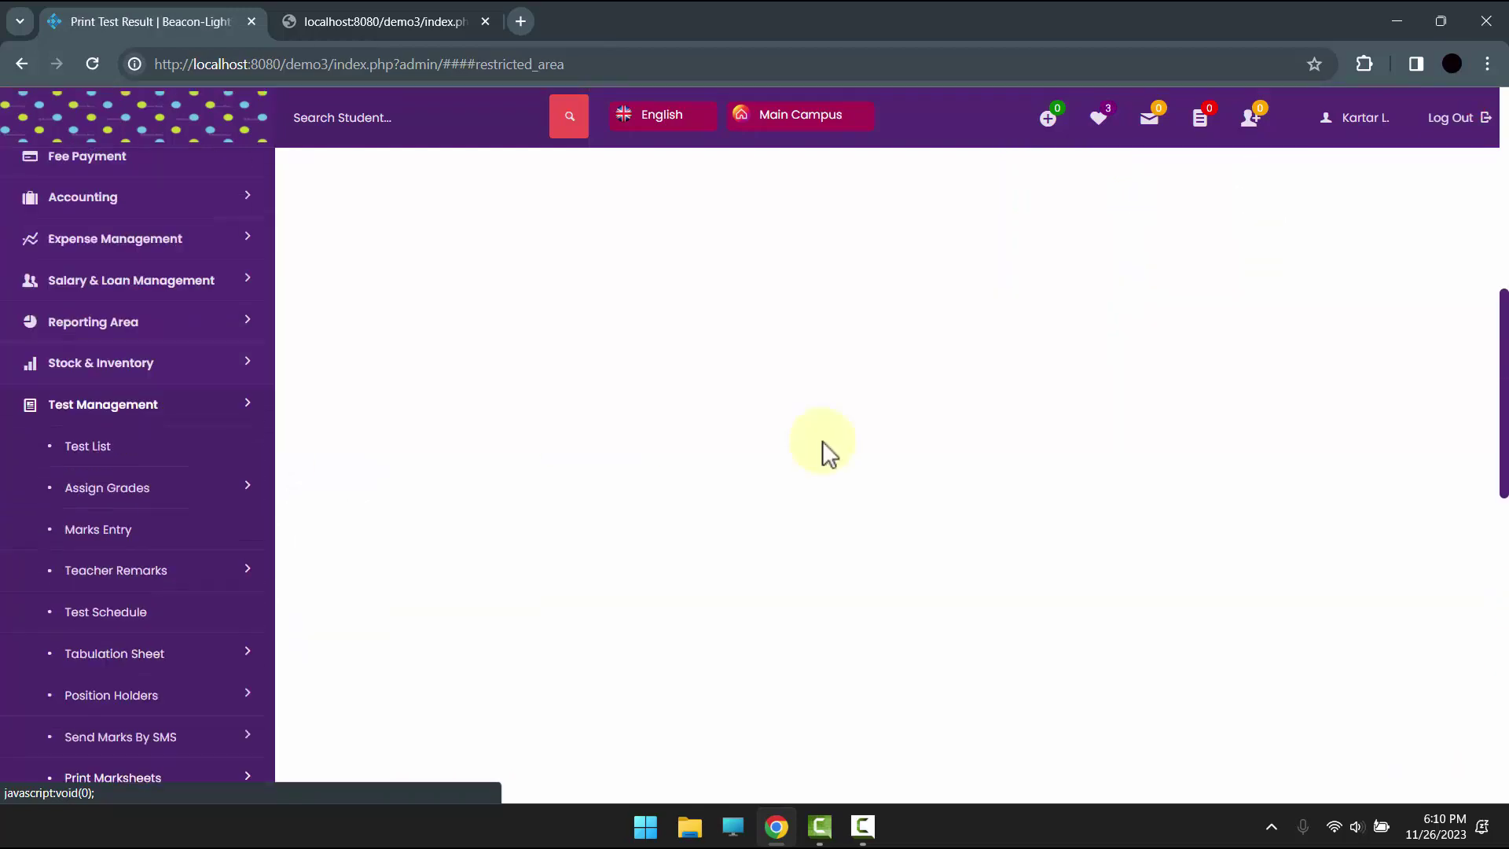
Generate the result cards for class KG I, section A, subject English and test Test A (weekly).
click(571, 308)
click(567, 352)
click(833, 322)
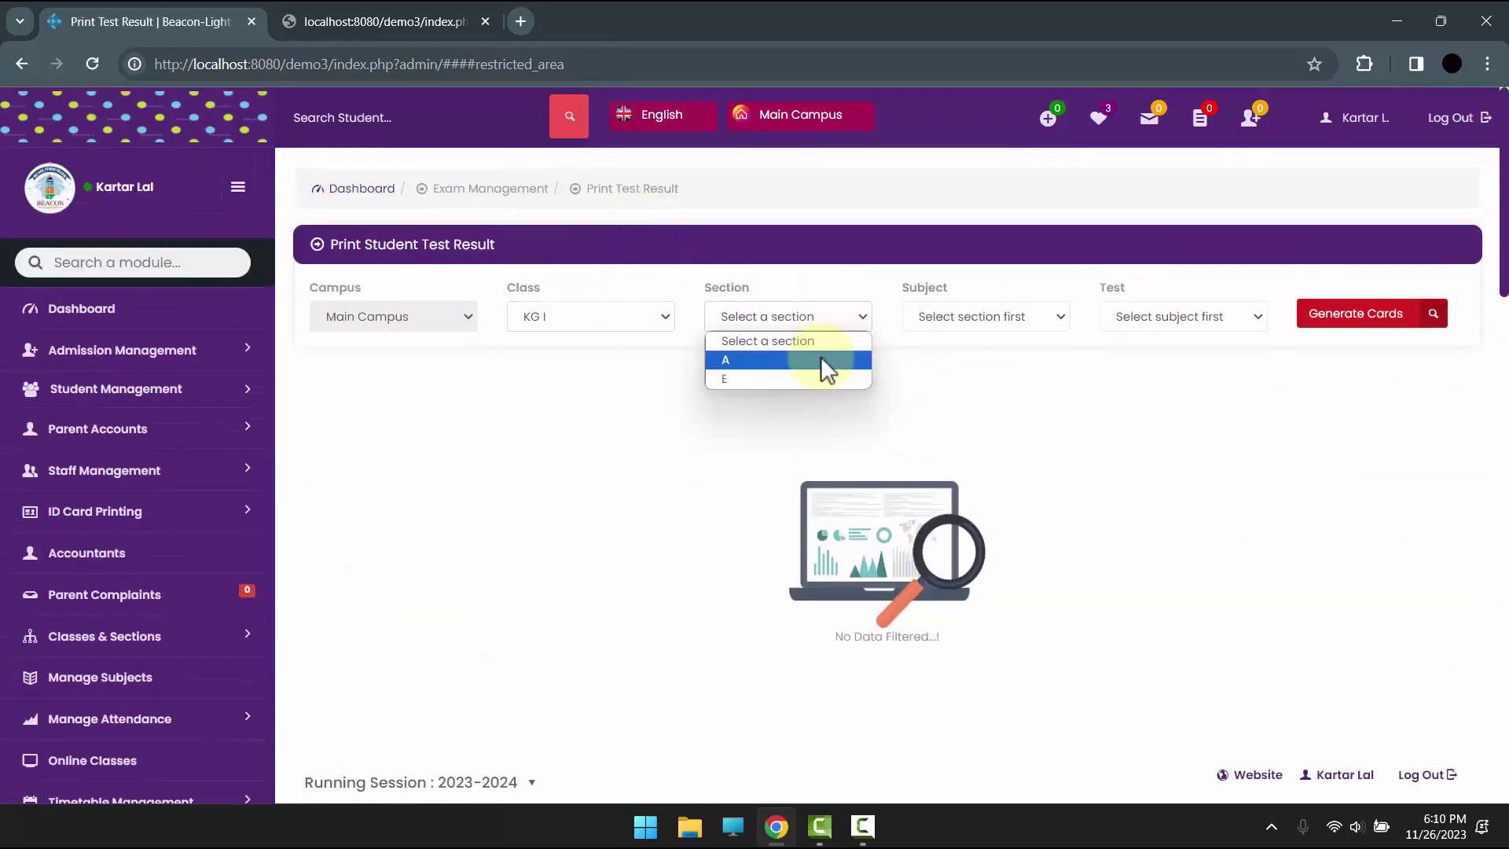
click(820, 356)
click(951, 316)
click(957, 354)
click(1195, 316)
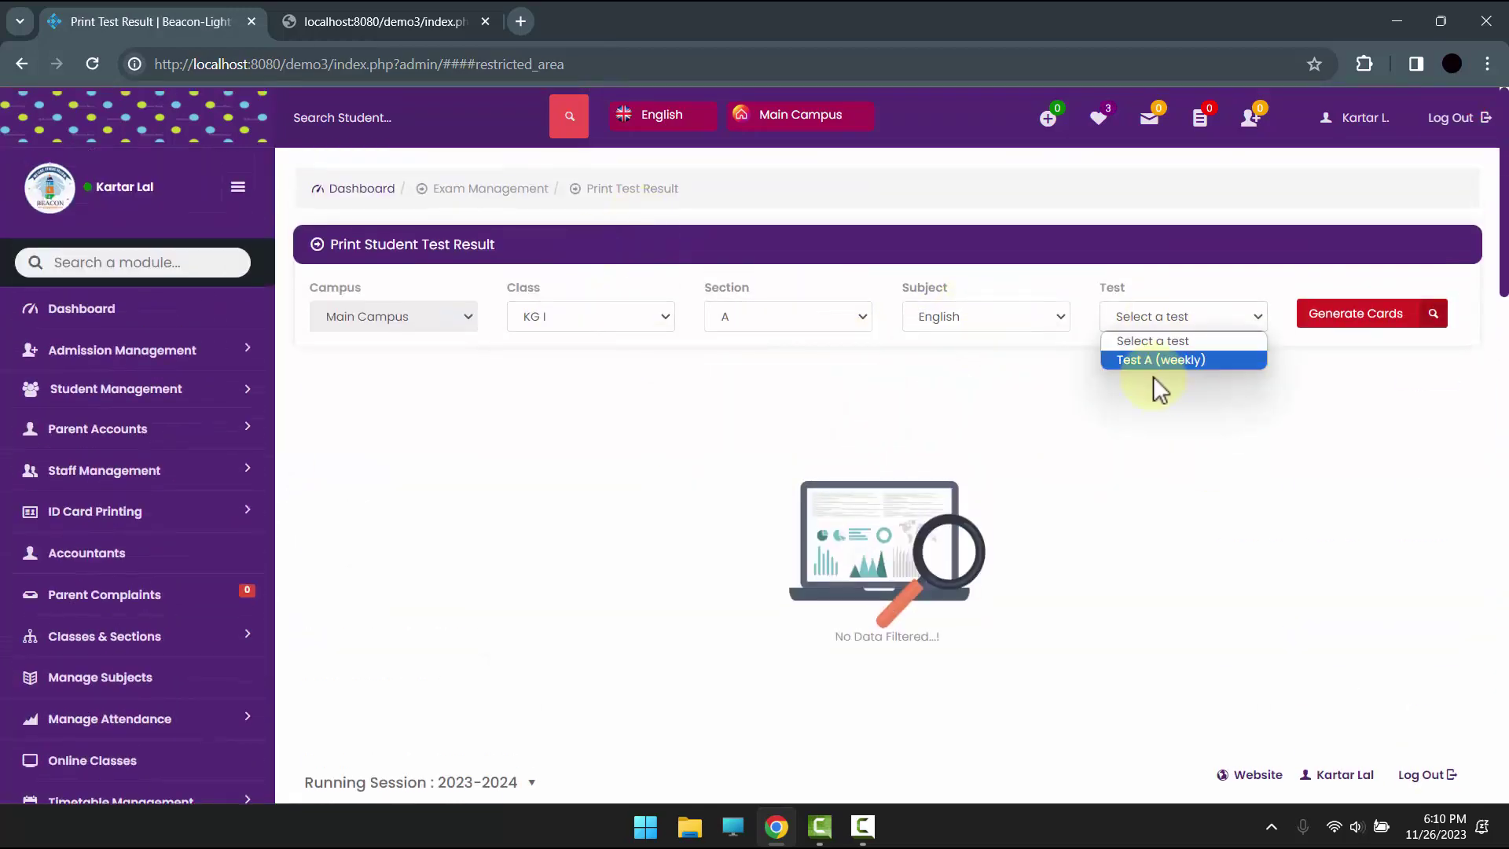
click(1153, 366)
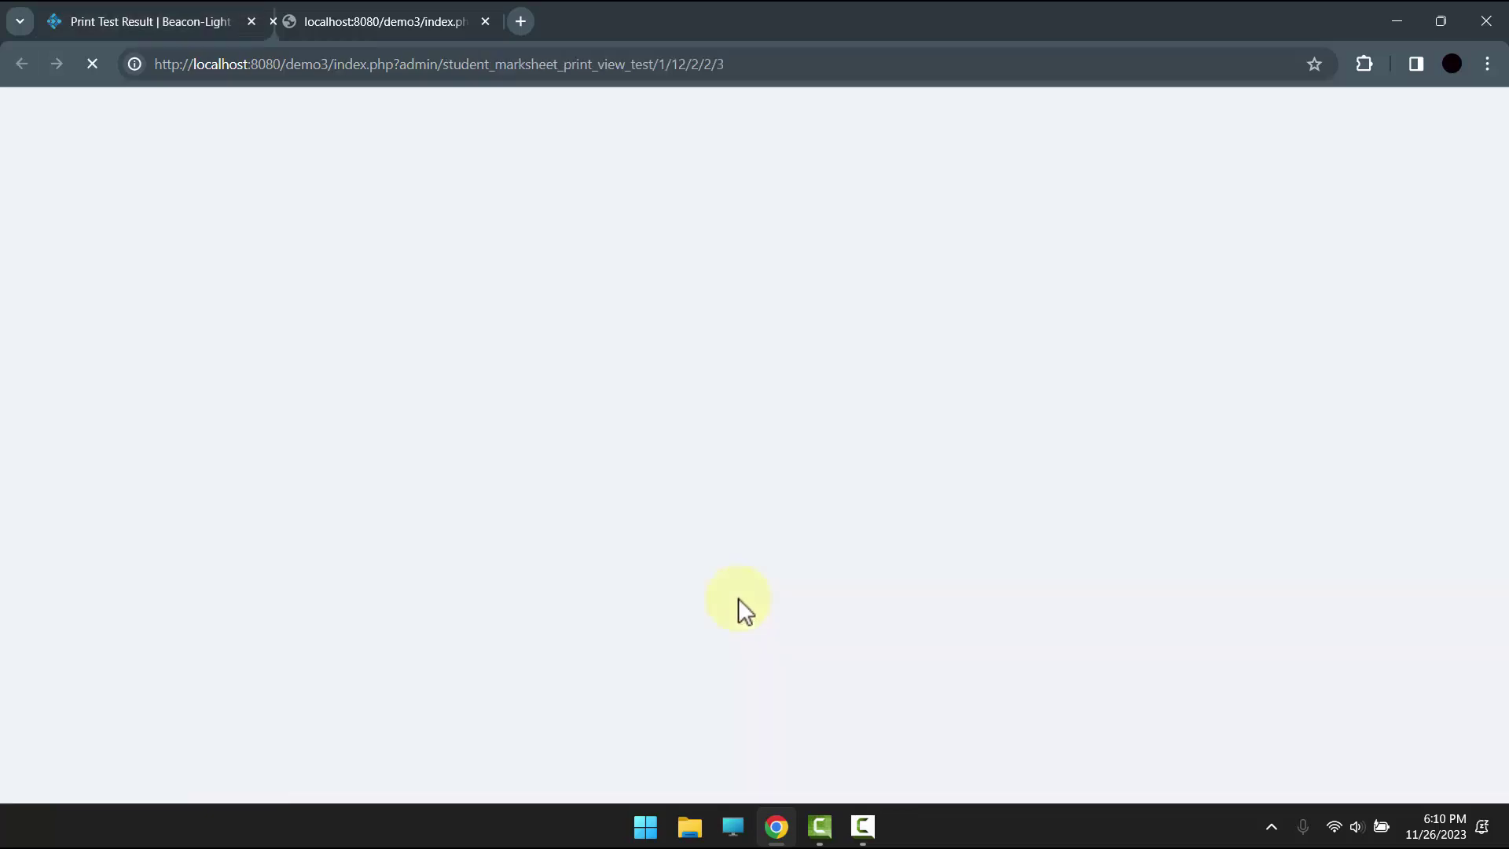
Examine the generated student marksheets, including the test date, subject marks, progress chart and teacher remarks.
scroll(596, 384, down, 10)
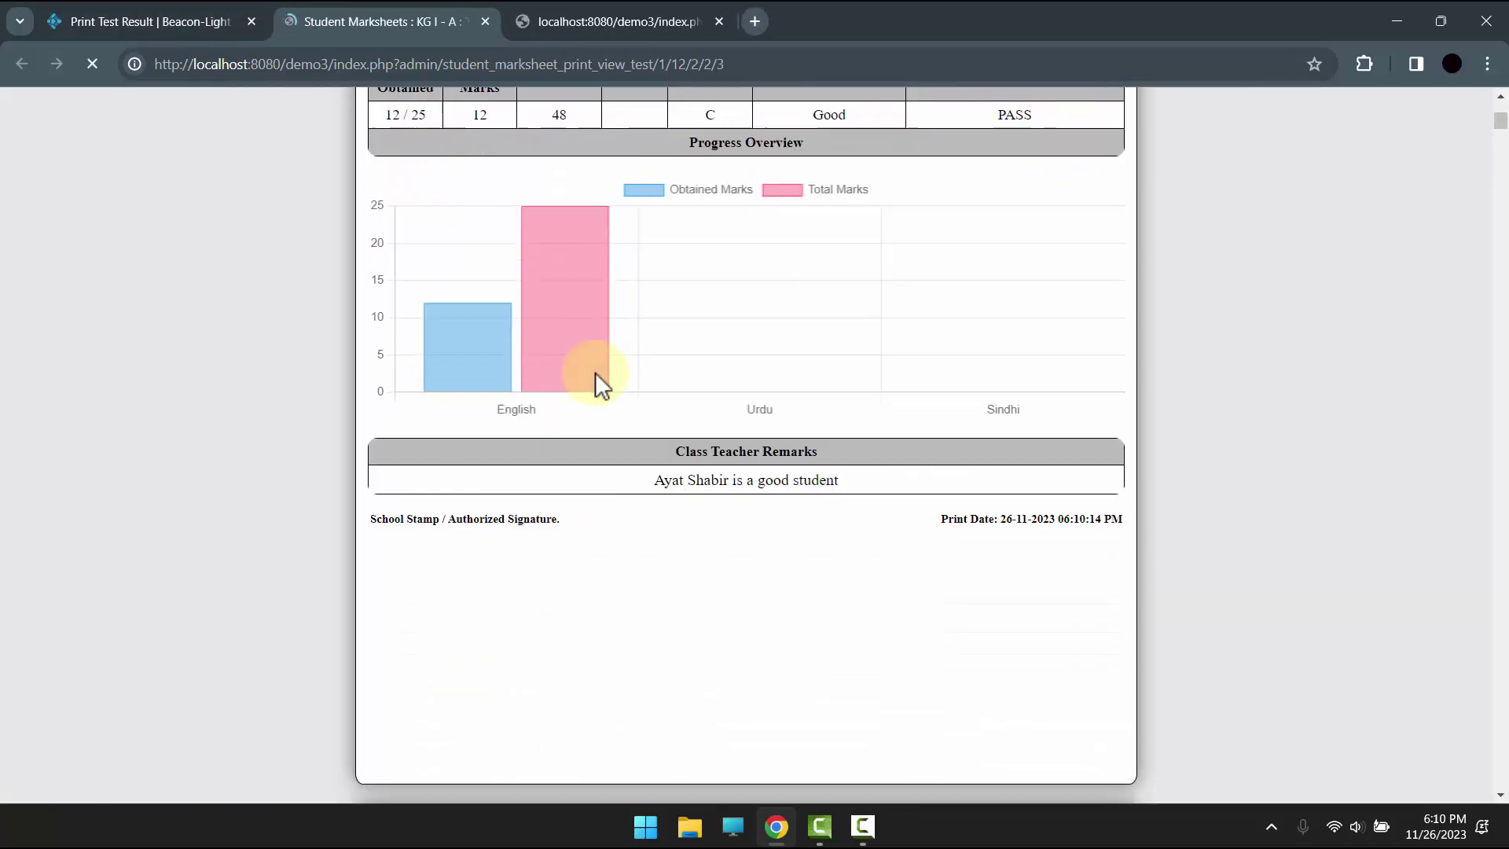
scroll(855, 521, up, 3)
scroll(857, 527, down, 15)
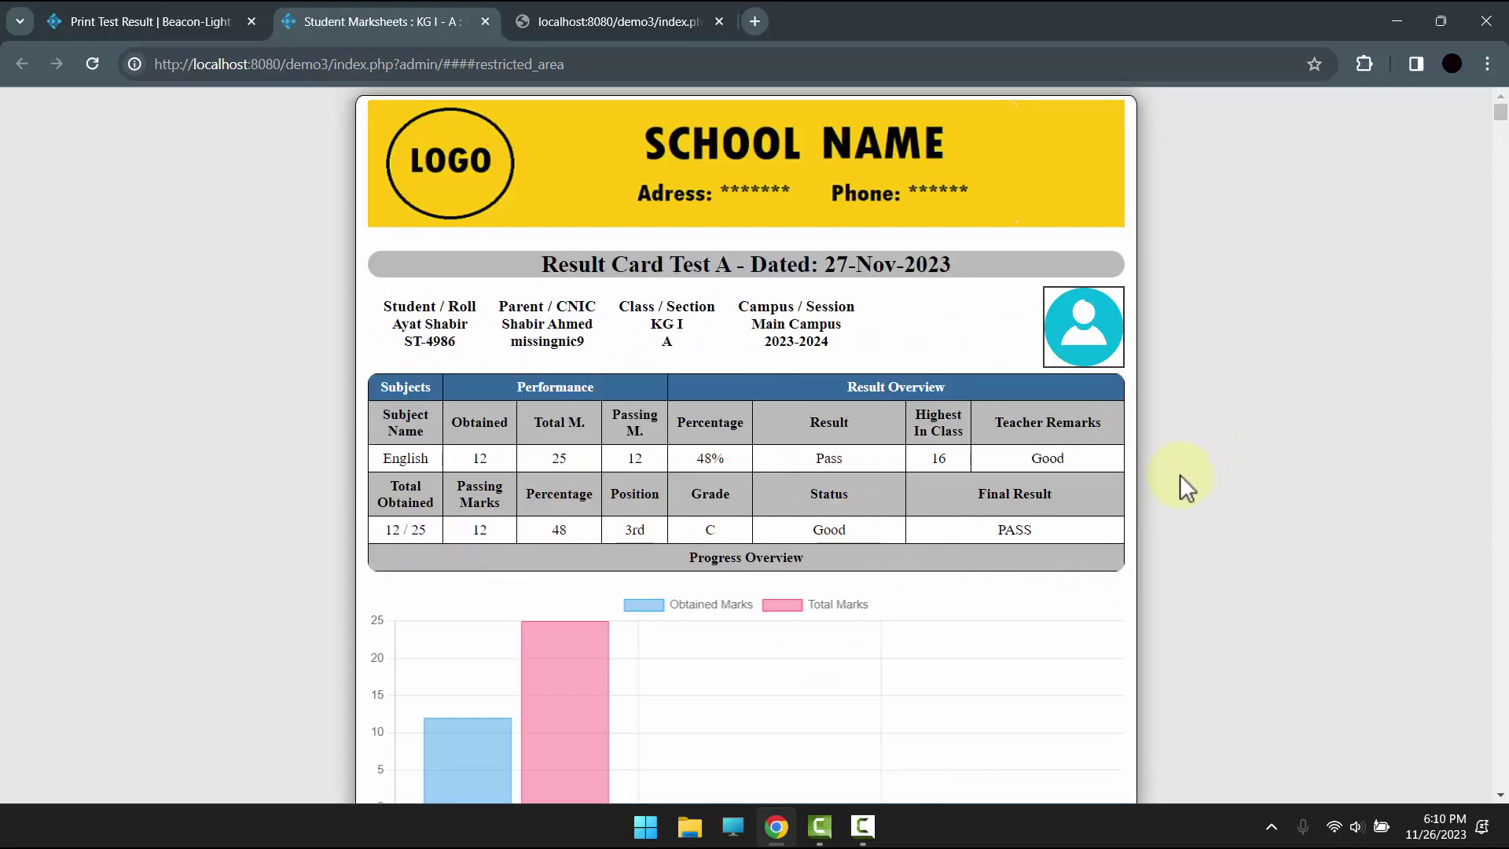
click(434, 464)
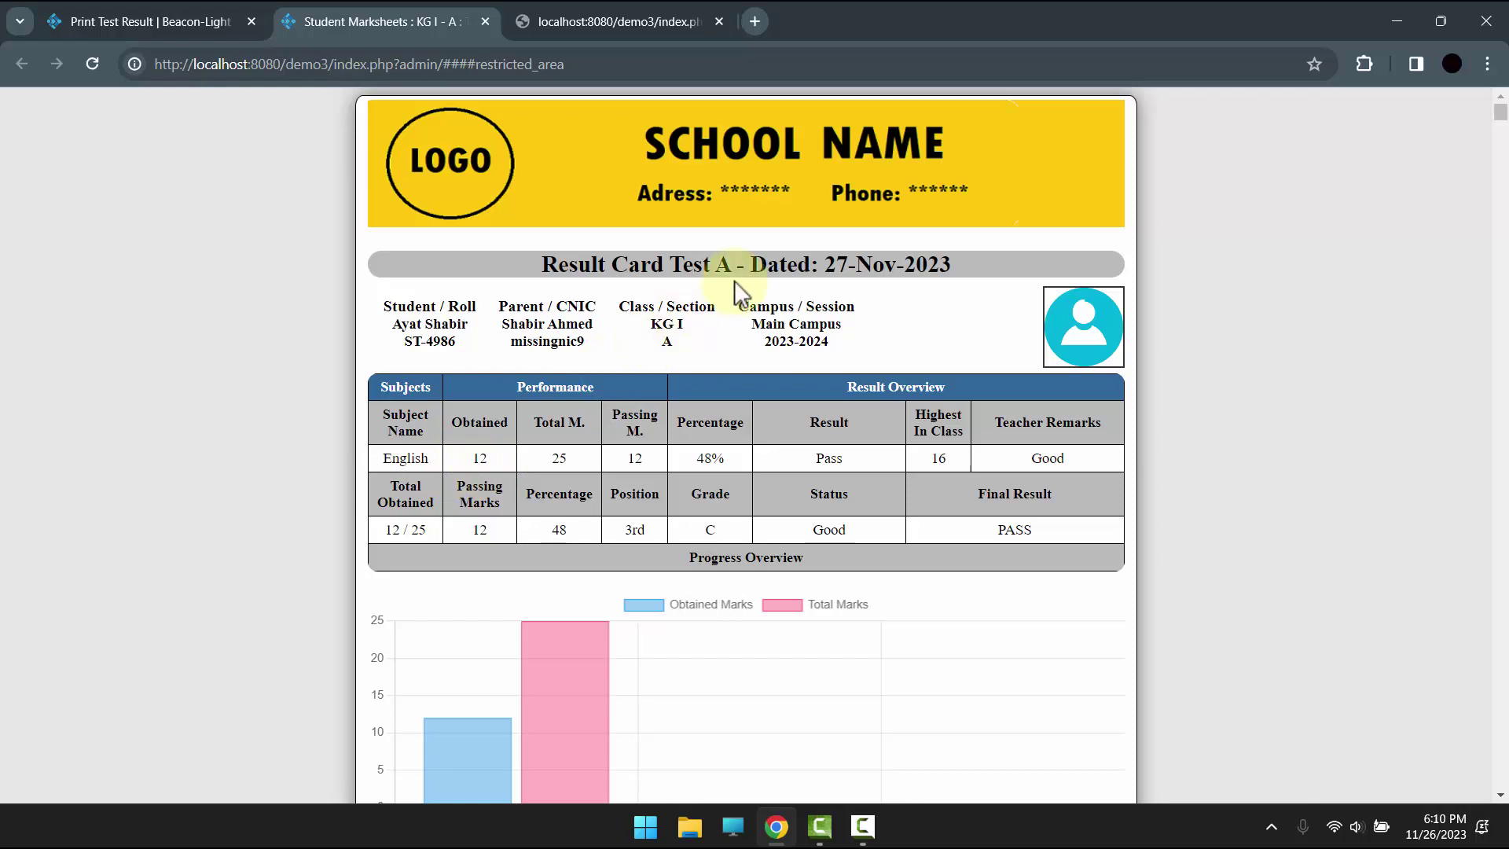
drag(770, 253, 964, 255)
click(963, 255)
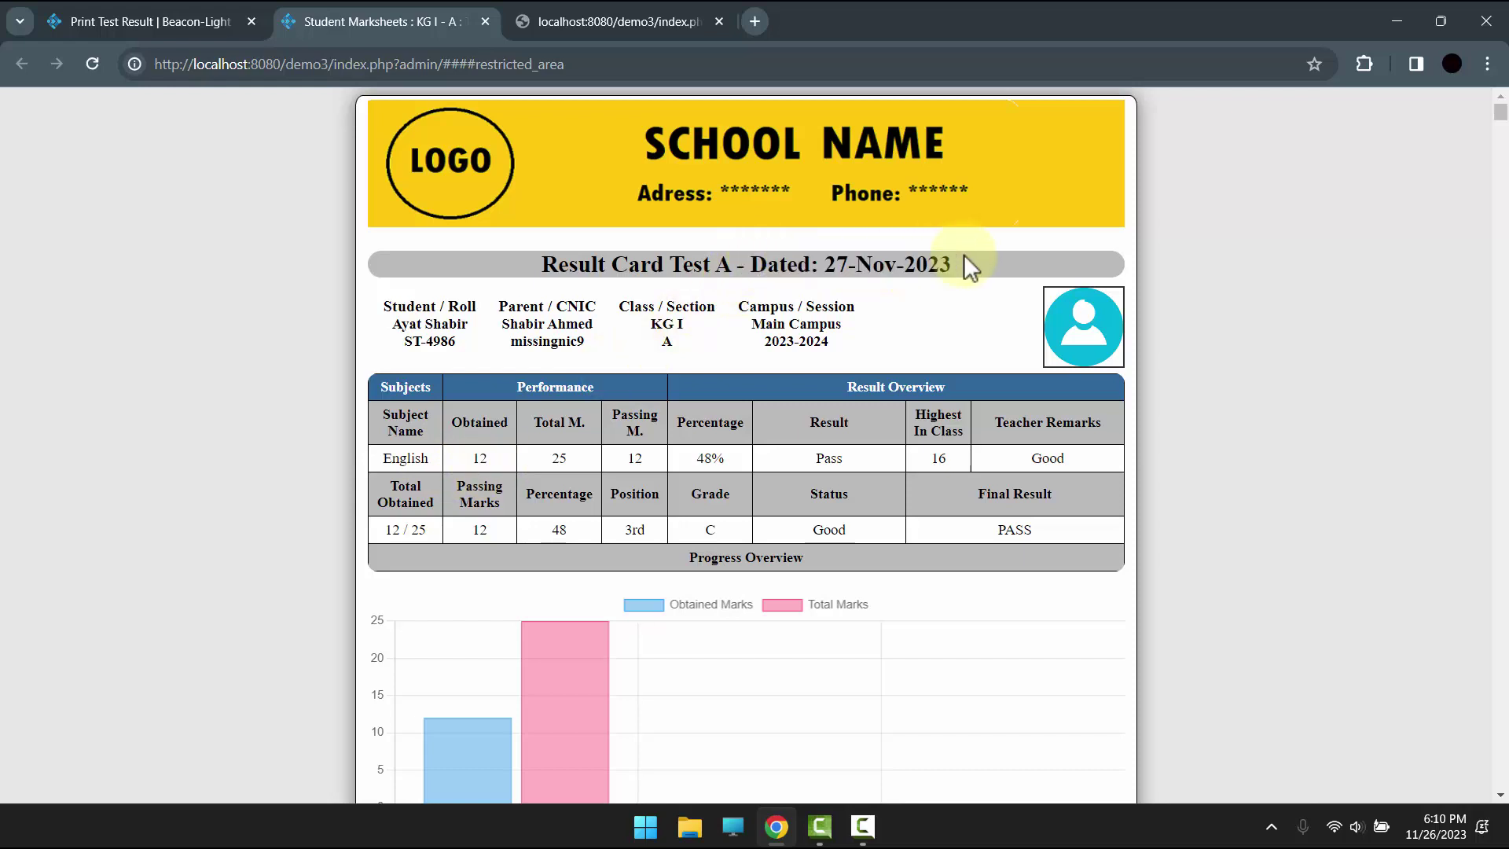
Examine the first student's English marks on the Test A result card and compare obtained and total marks in the progress chart.
drag(523, 465, 686, 437)
click(694, 454)
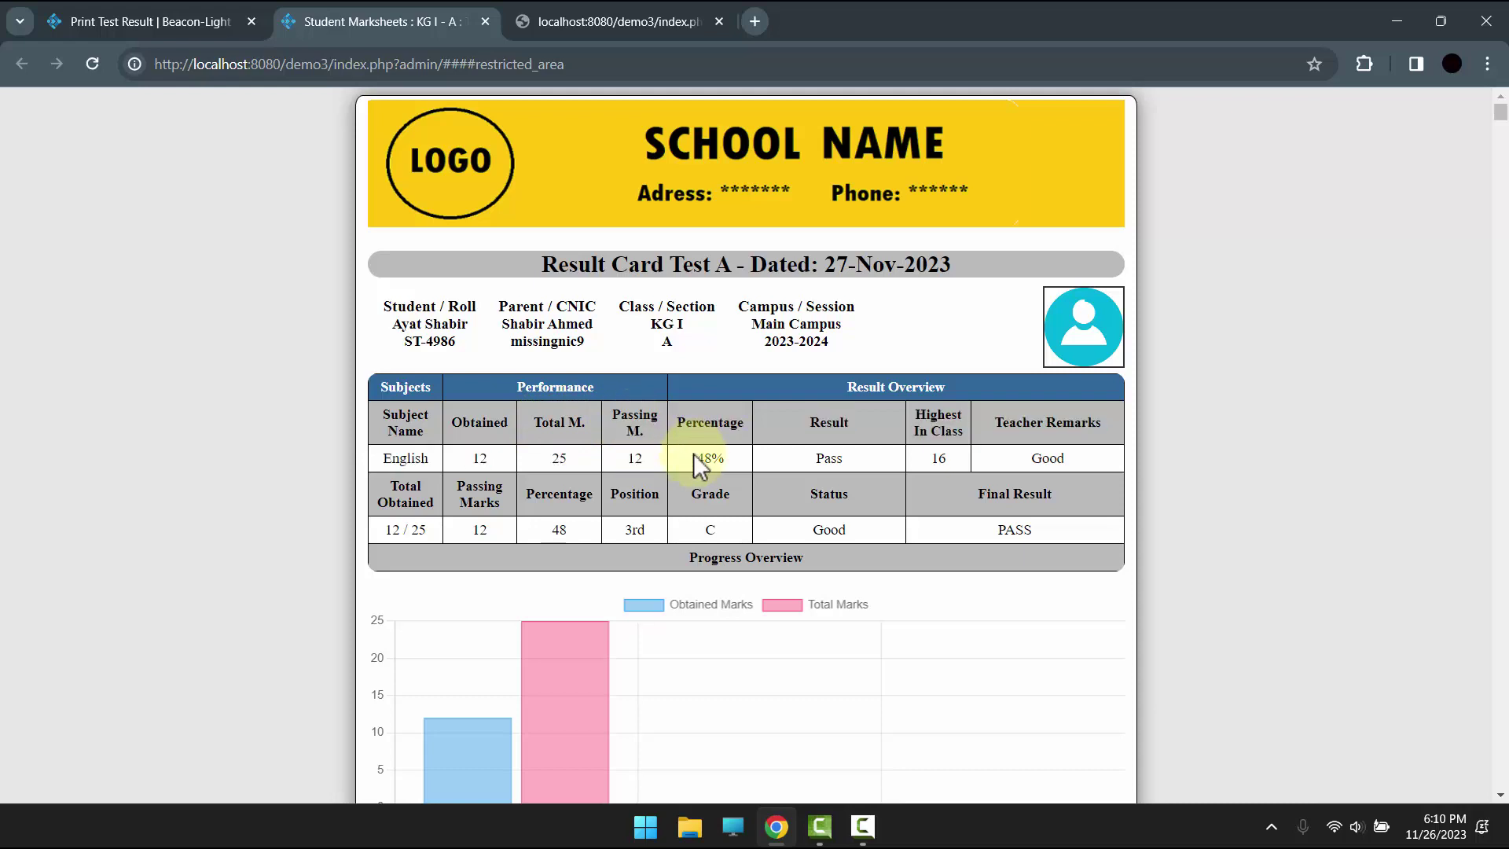
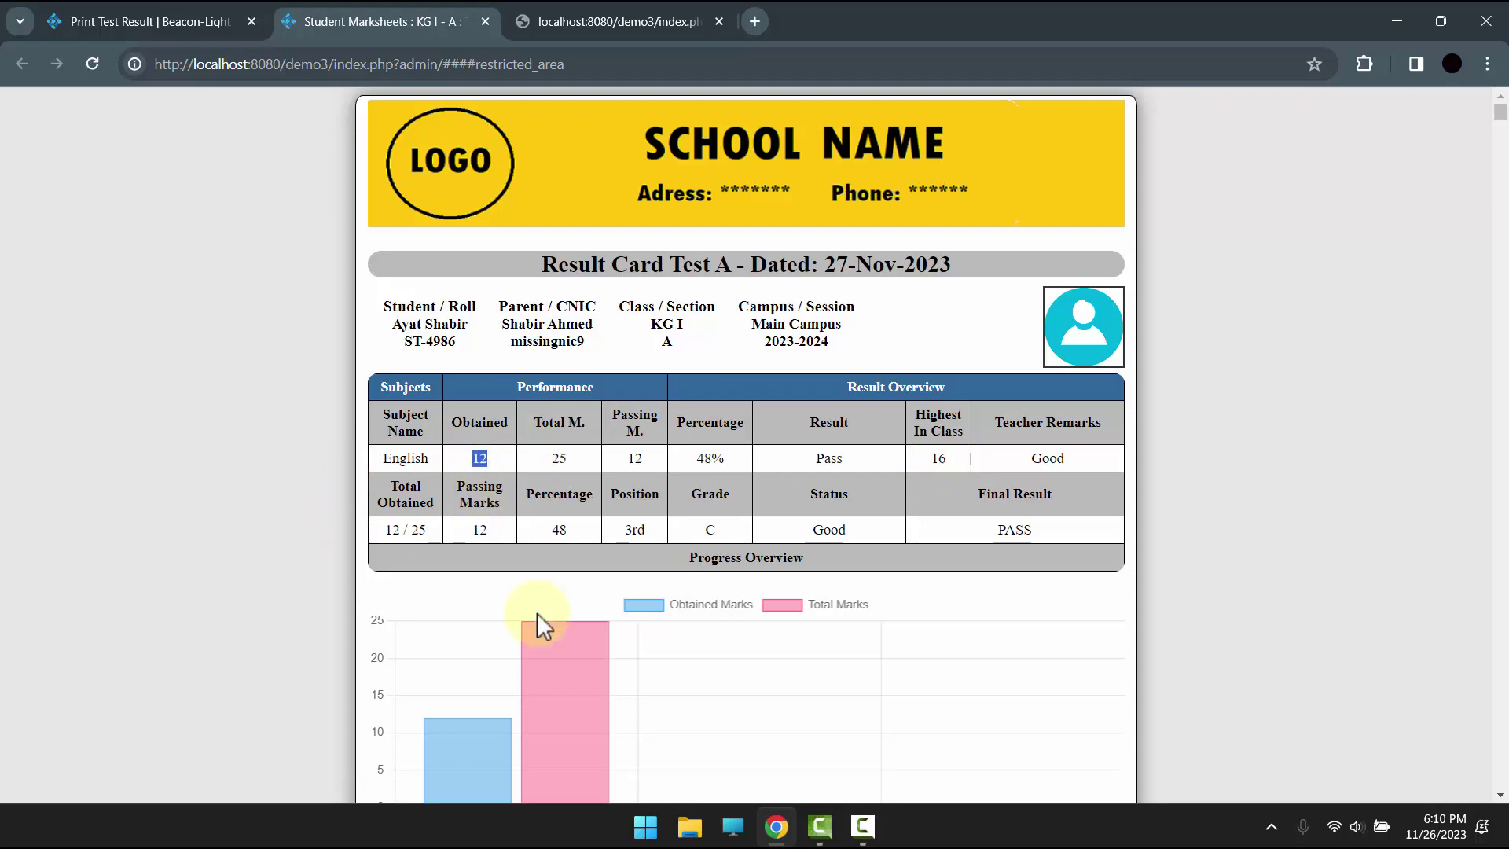
scroll(549, 706, down, 3)
mouse_move(588, 521)
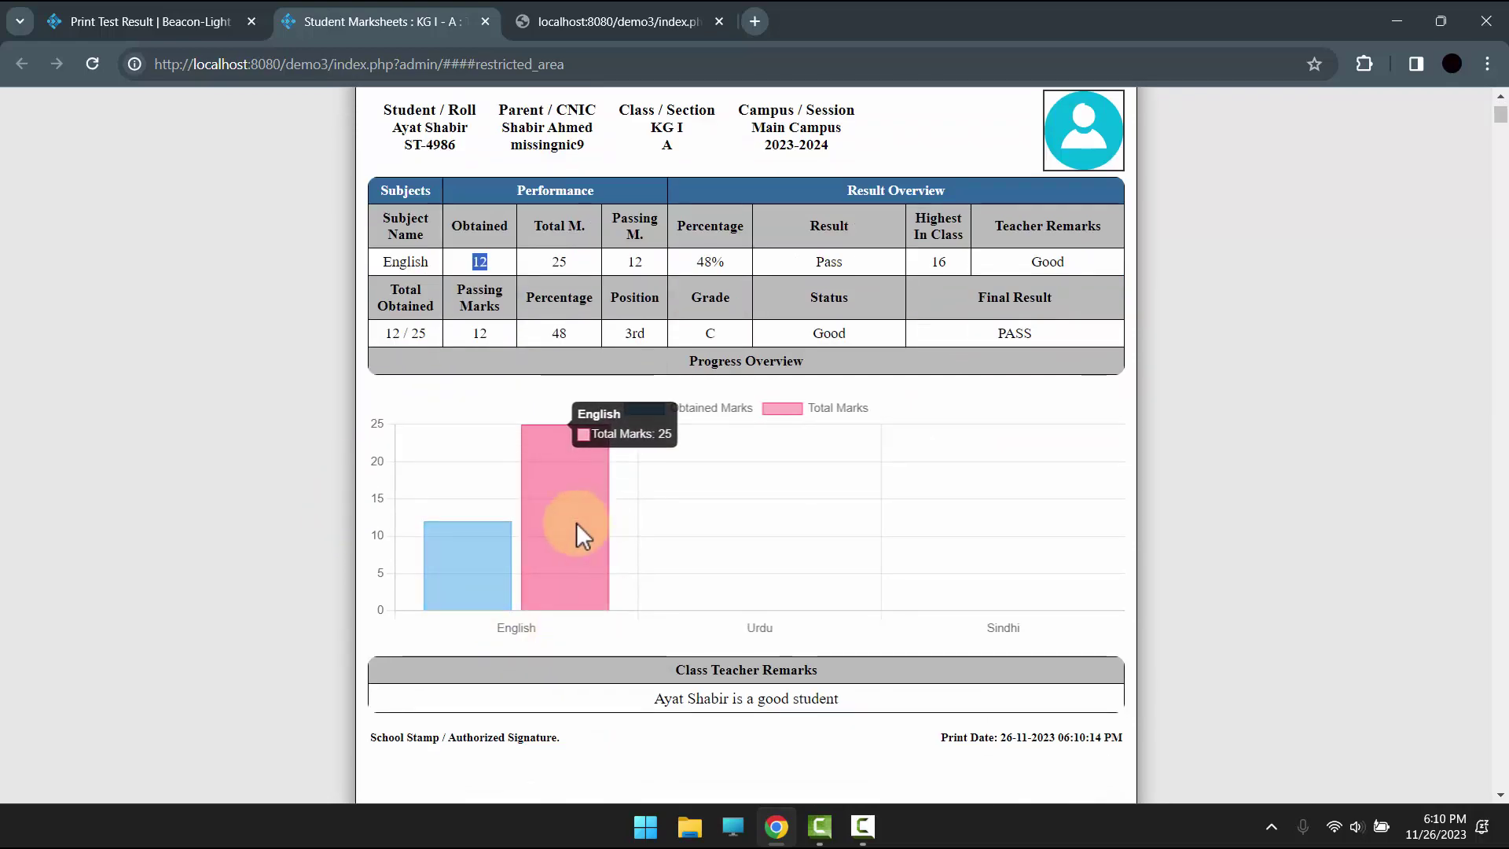
scroll(534, 708, up, 3)
scroll(515, 621, down, 3)
mouse_move(481, 523)
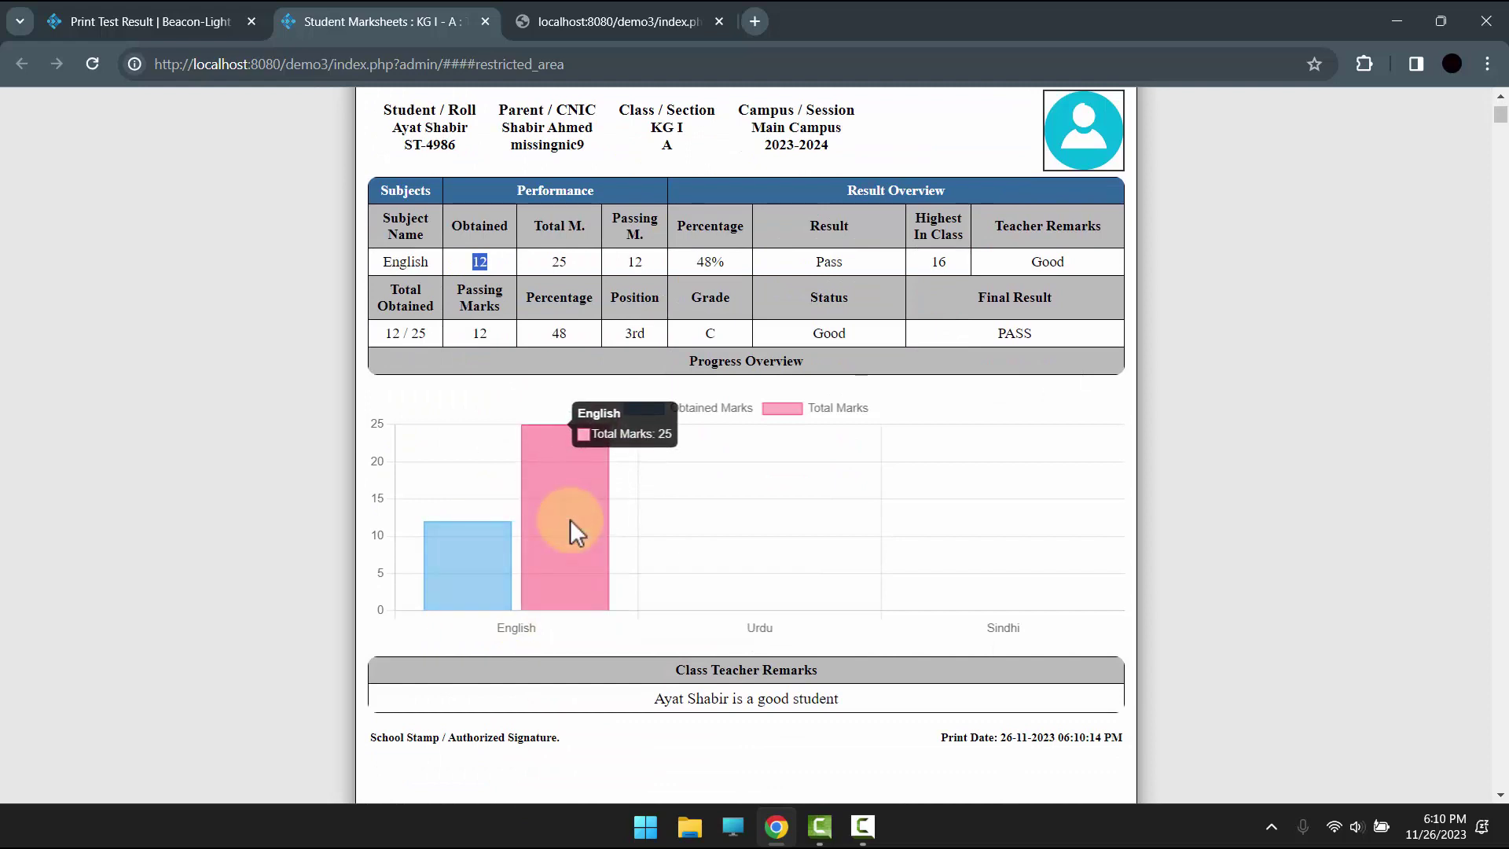
mouse_move(456, 574)
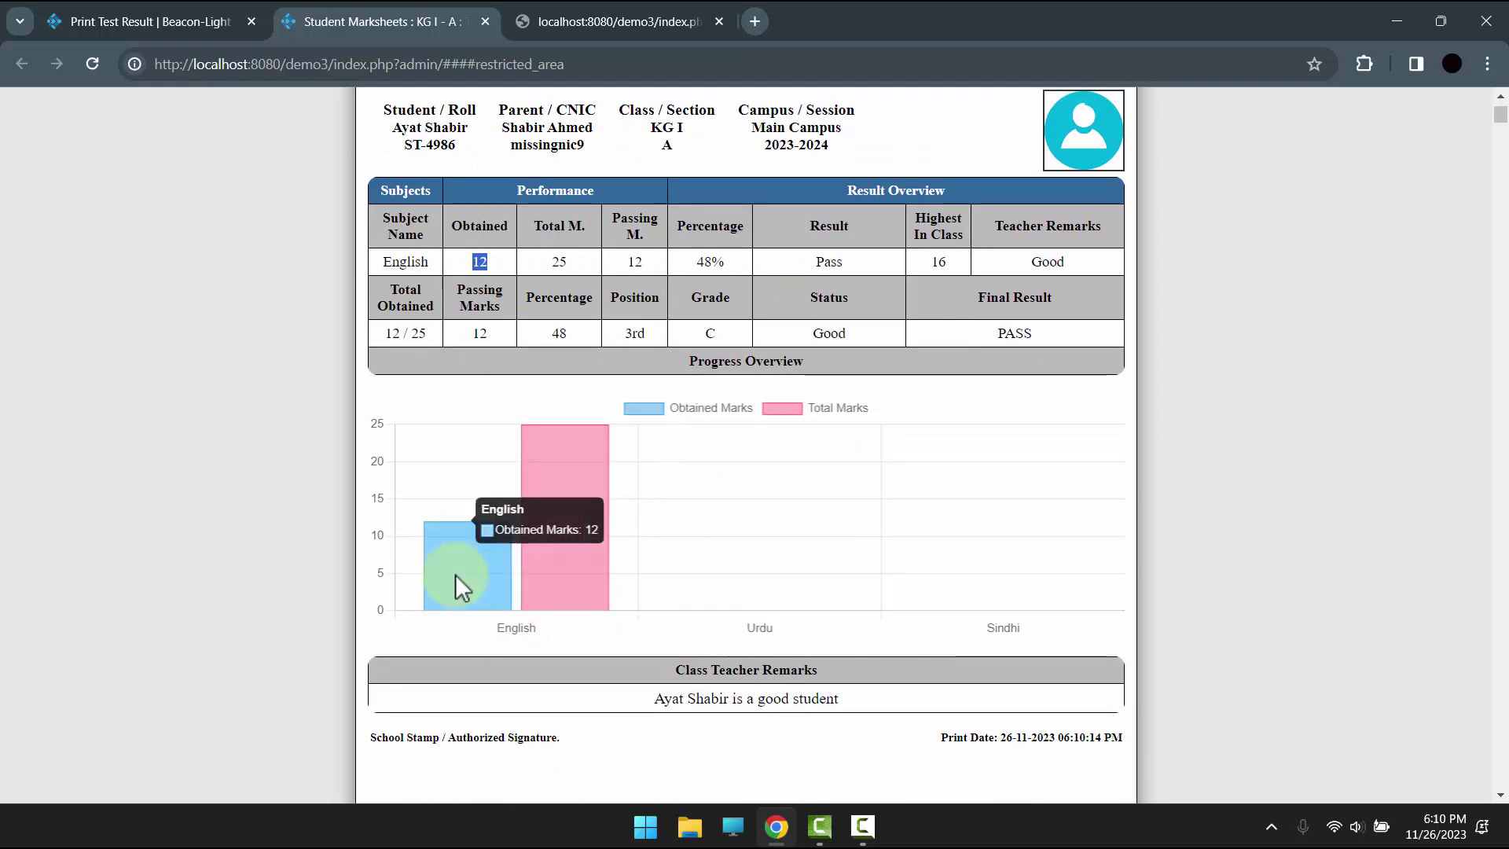
Review the result card's grade, position, percentage, total obtained marks and class teacher remarks, and glance at the following student's card.
scroll(483, 594, up, 1)
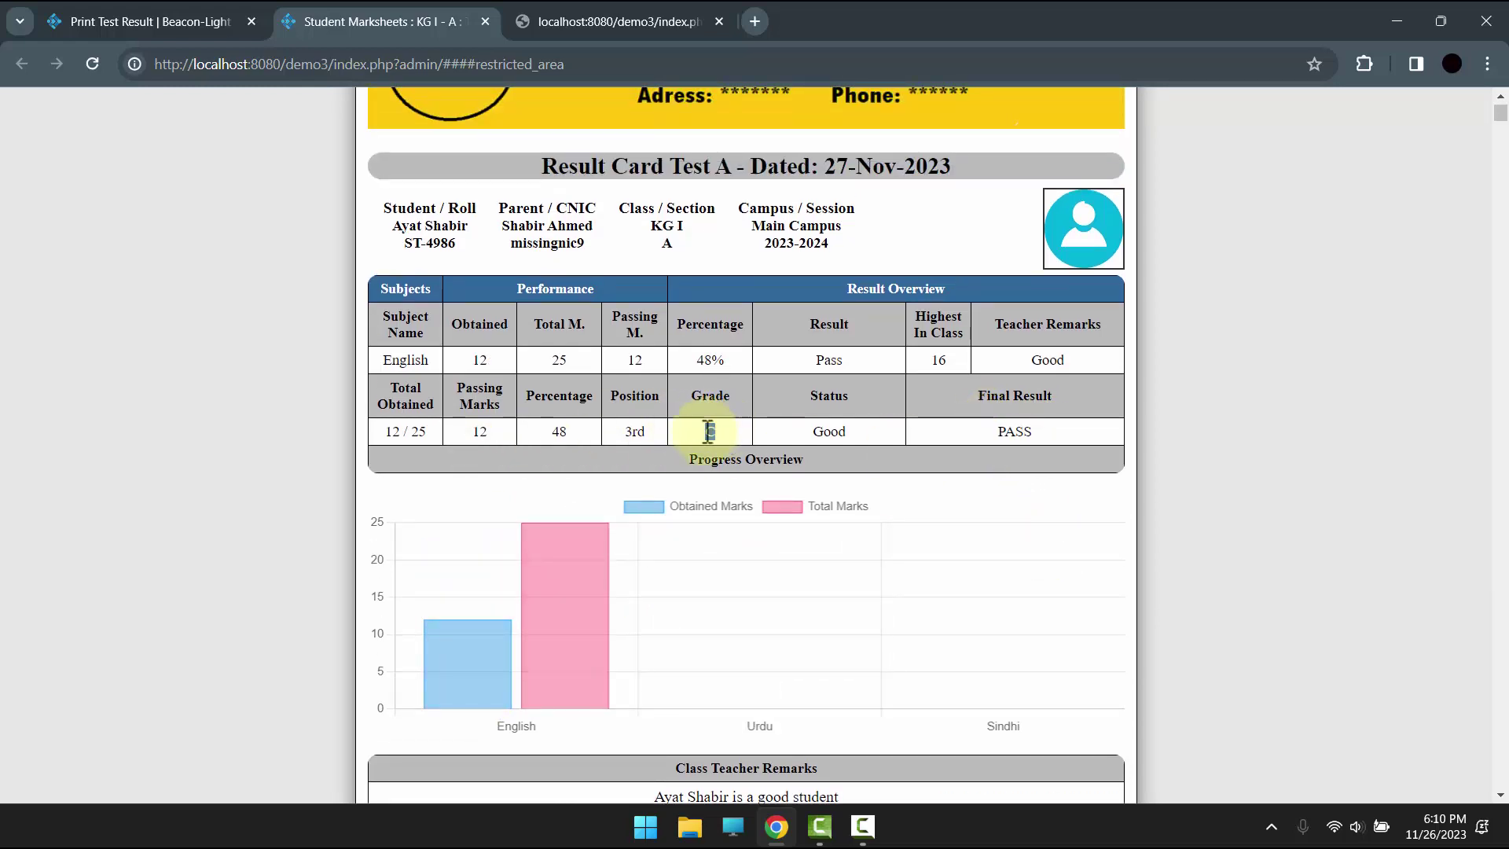
double_click(638, 431)
double_click(559, 431)
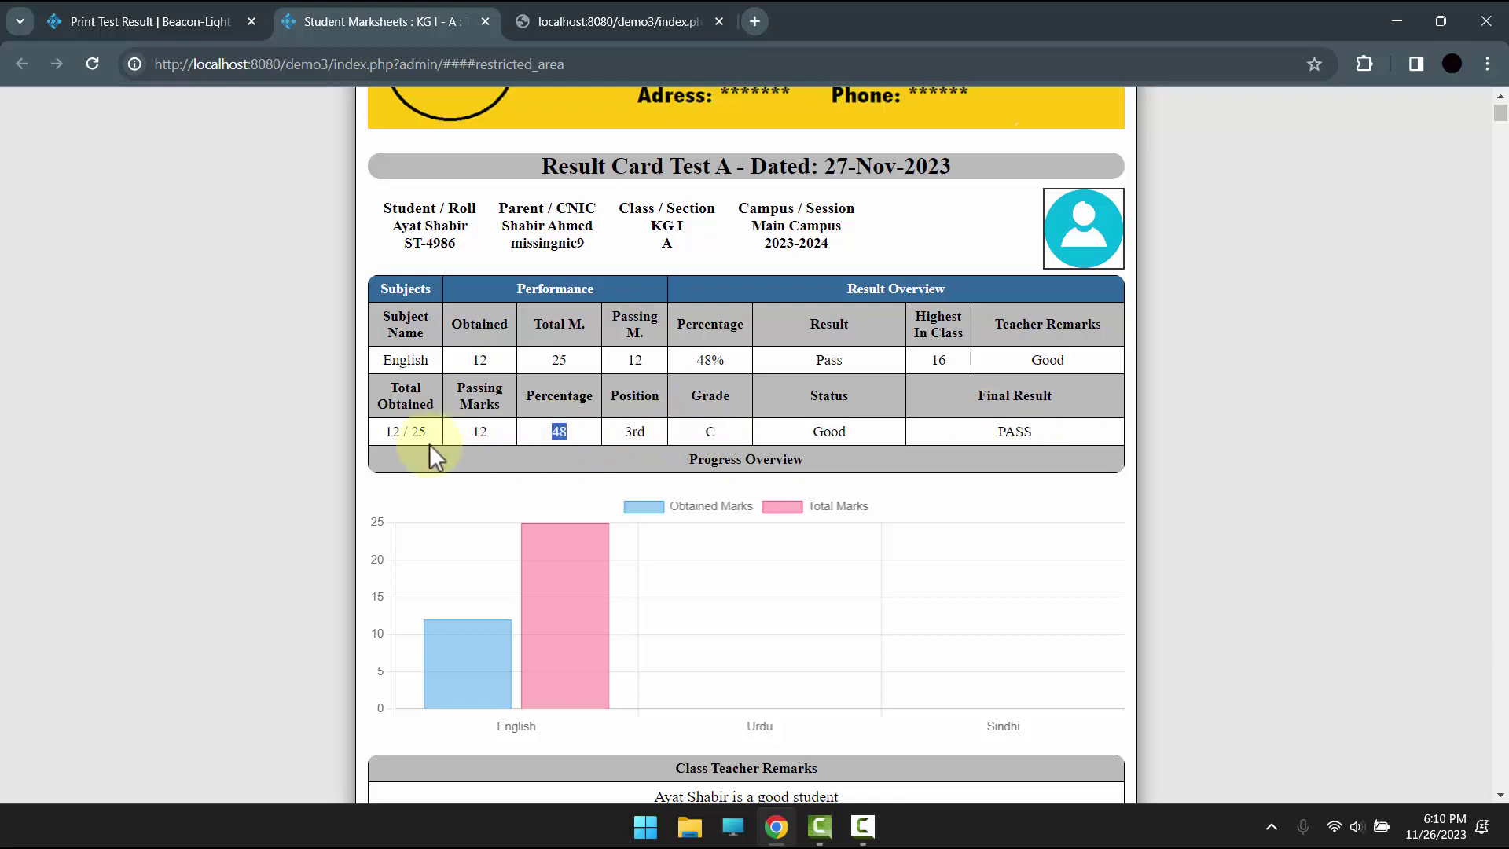
drag(373, 432, 436, 433)
click(421, 437)
scroll(422, 437, up, 1)
scroll(422, 438, down, 5)
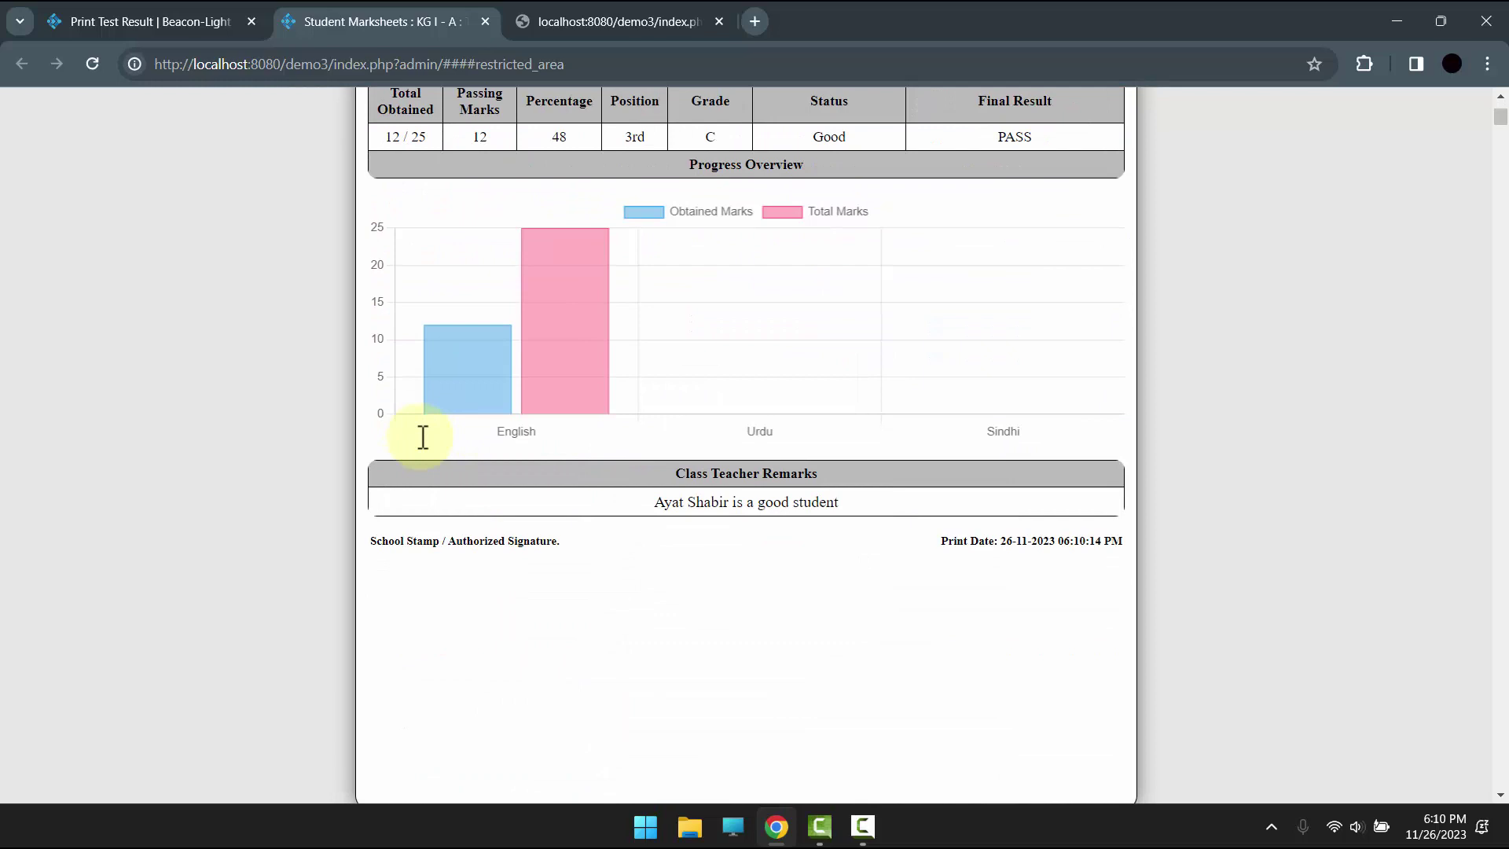
drag(646, 508, 615, 512)
click(841, 507)
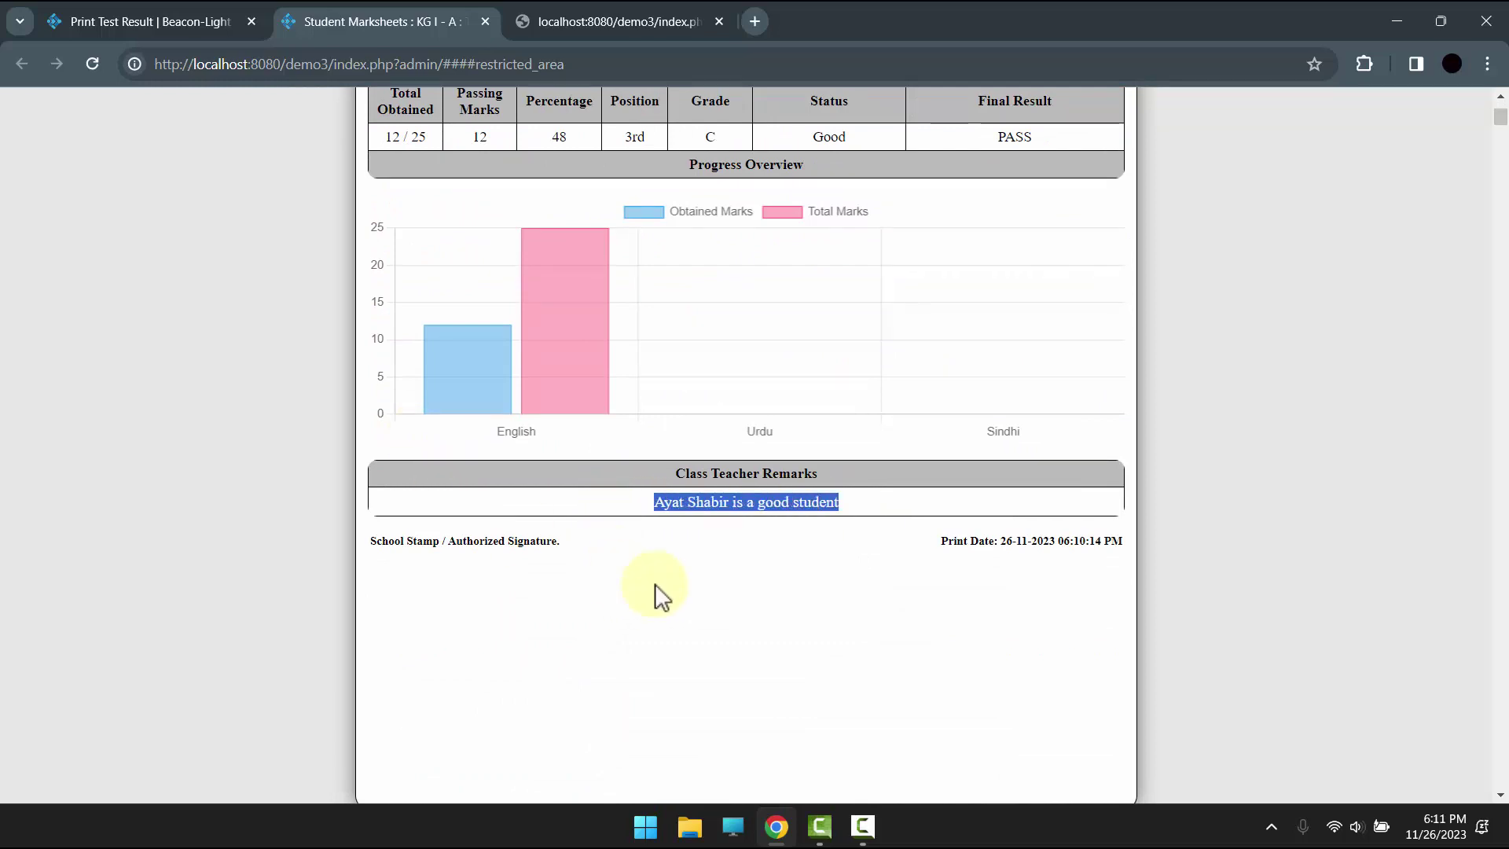
scroll(660, 584, up, 5)
scroll(865, 472, down, 10)
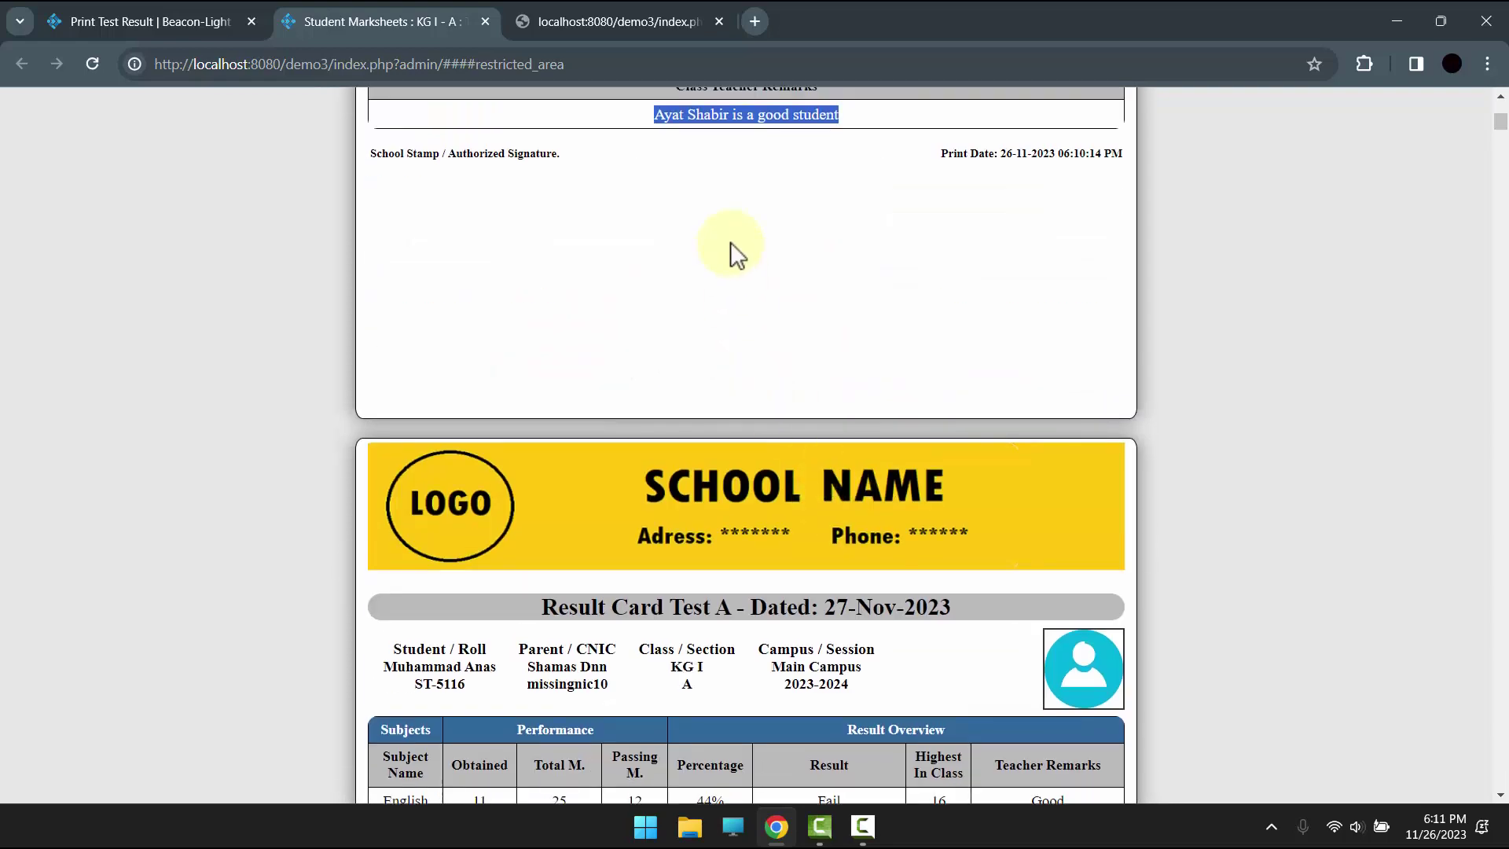
scroll(641, 399, up, 4)
triple_click(758, 404)
scroll(1028, 398, up, 6)
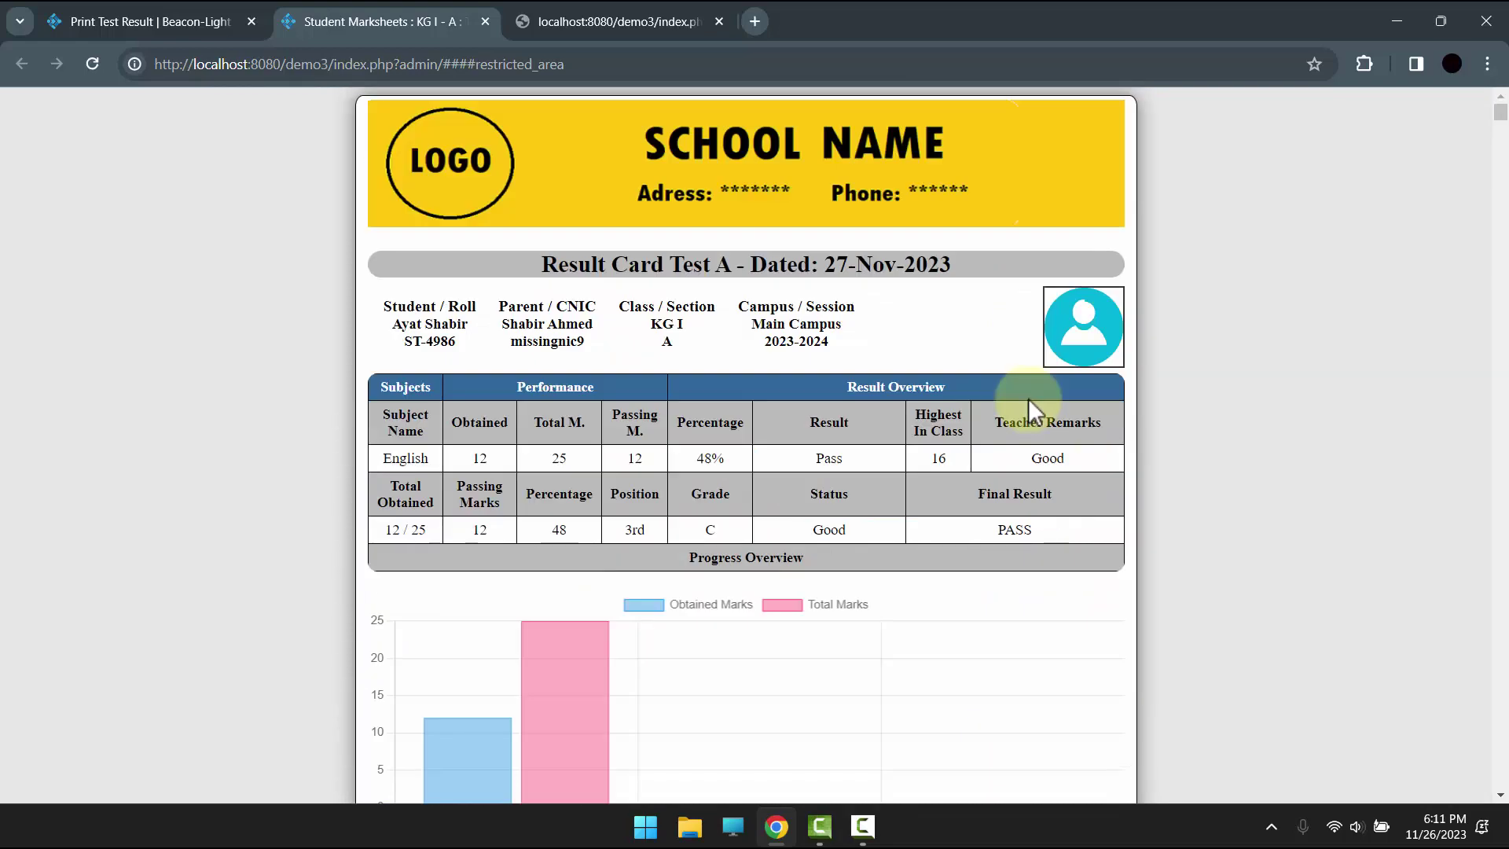
Preview the printout of all students' Test A result cards, browse its pages, and close the preview without saving.
key(ctrl+p)
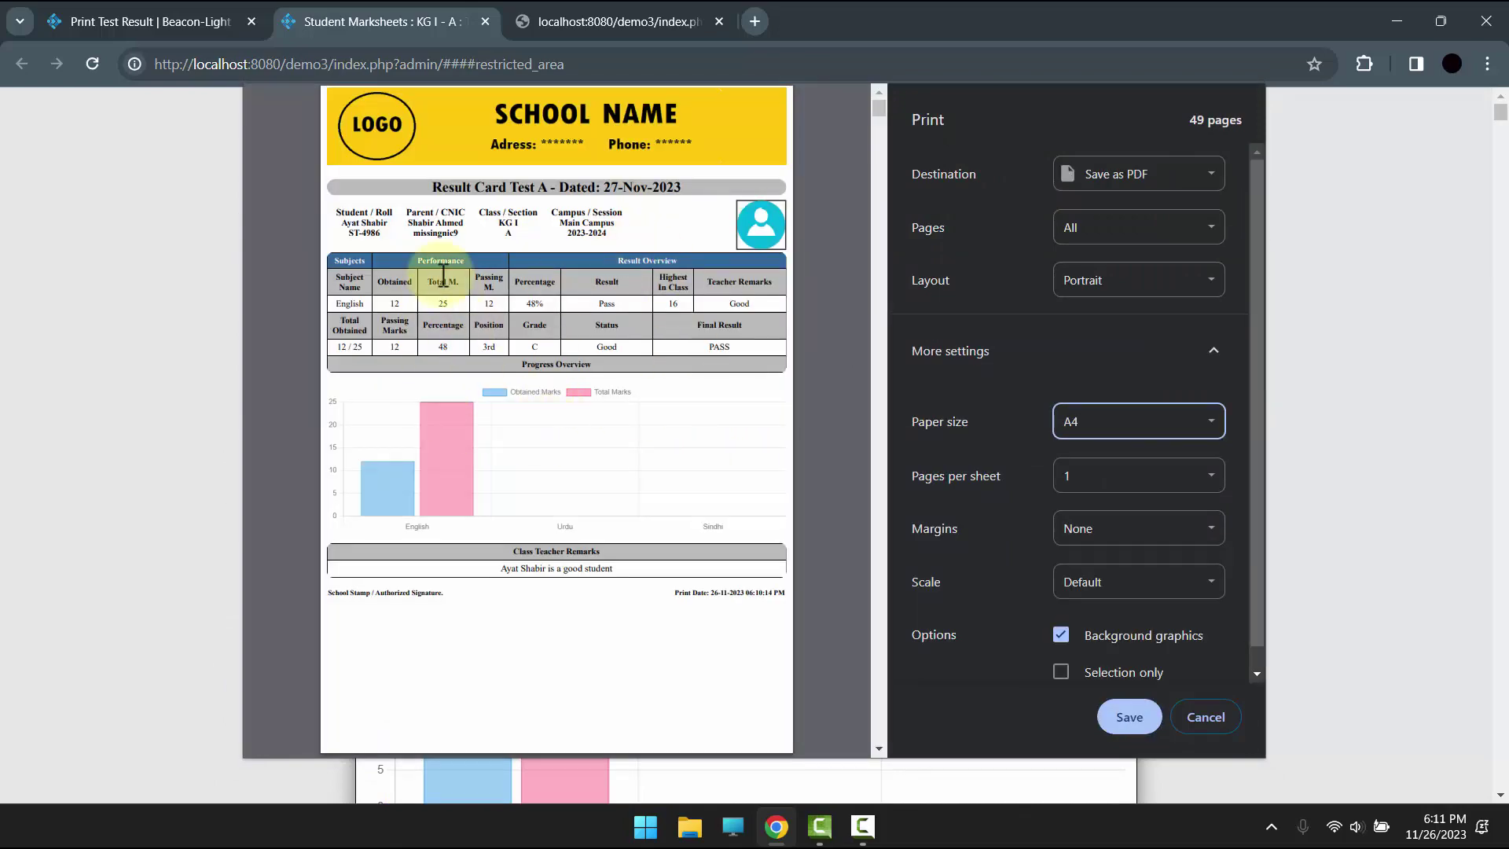
scroll(505, 600, down, 15)
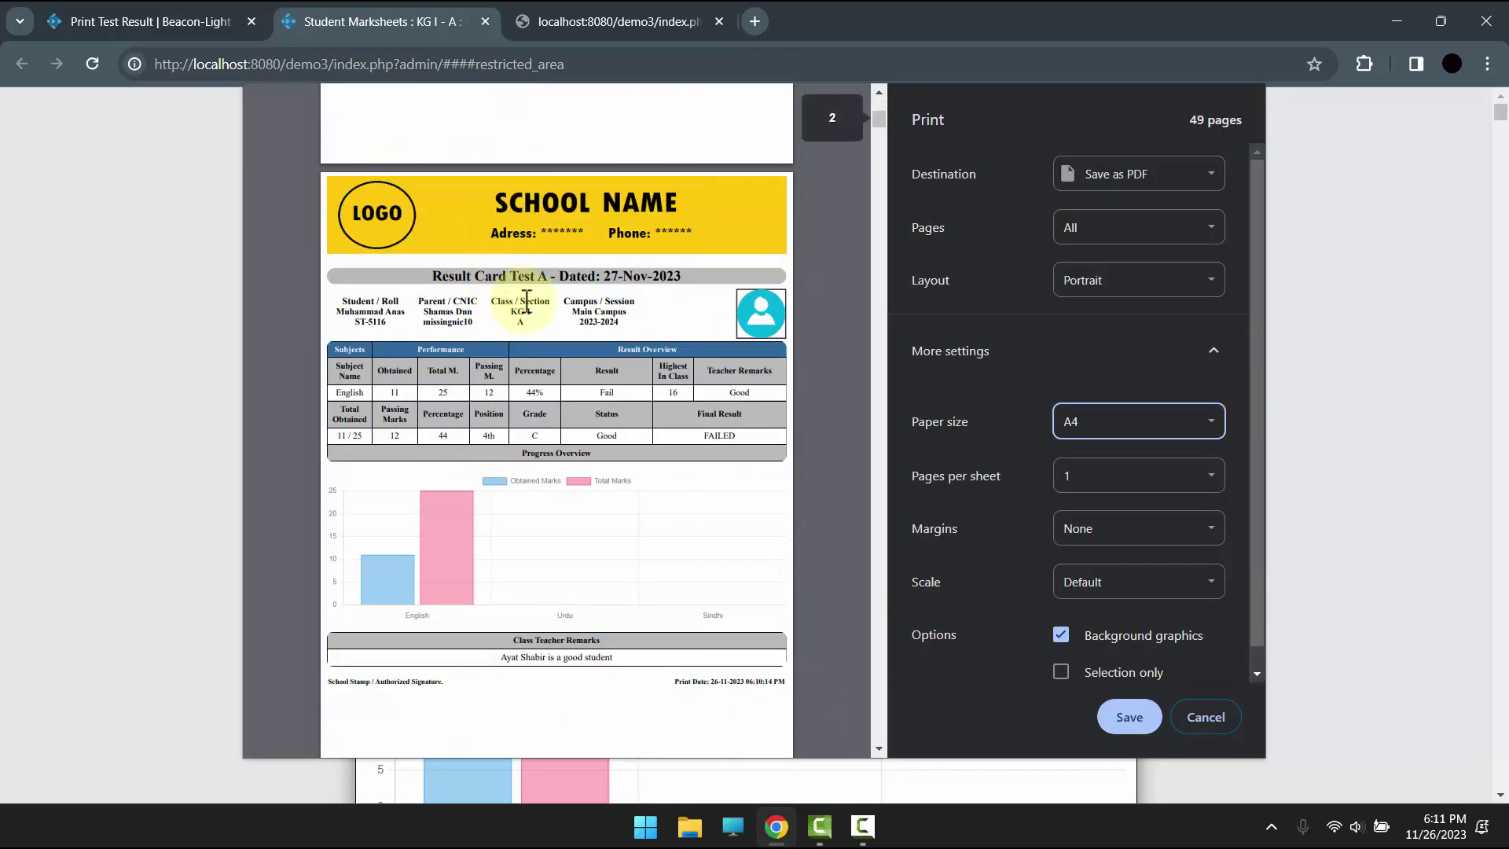
scroll(558, 350, down, 10)
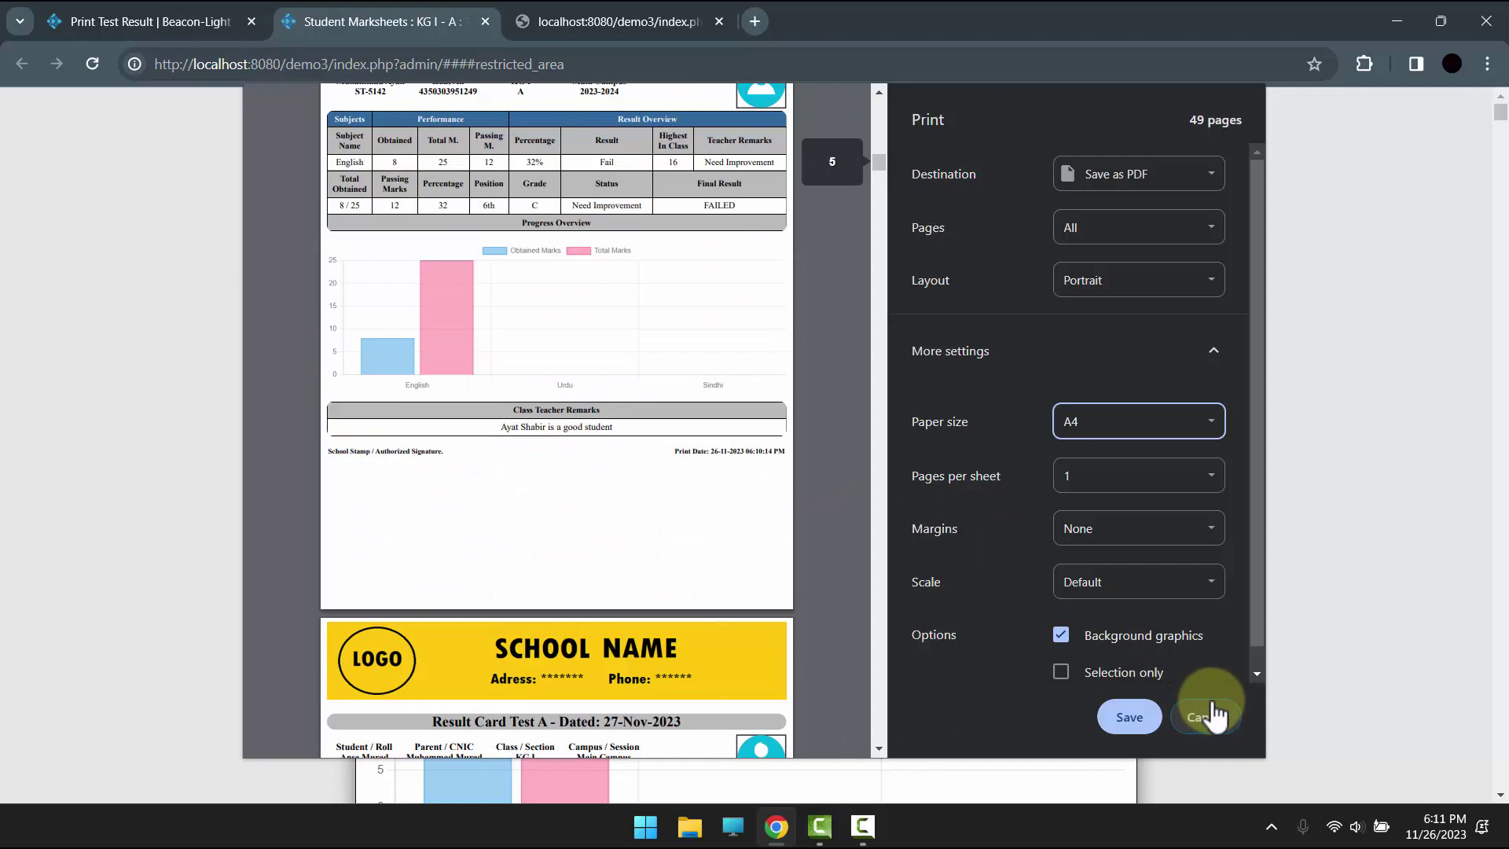
click(1214, 716)
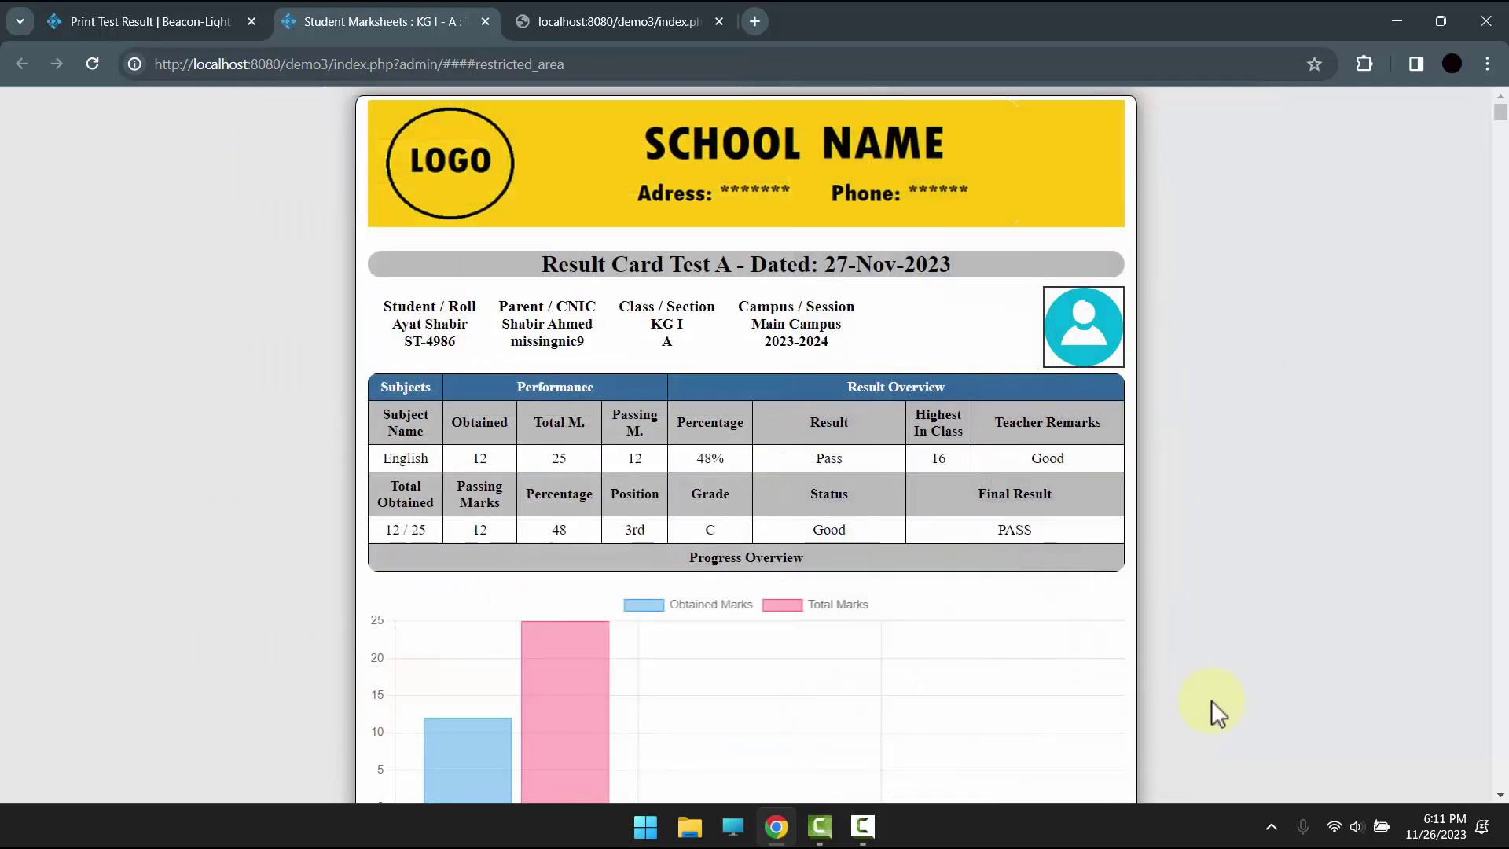
Return to the test result printing page and open the combined test result printing page.
click(187, 5)
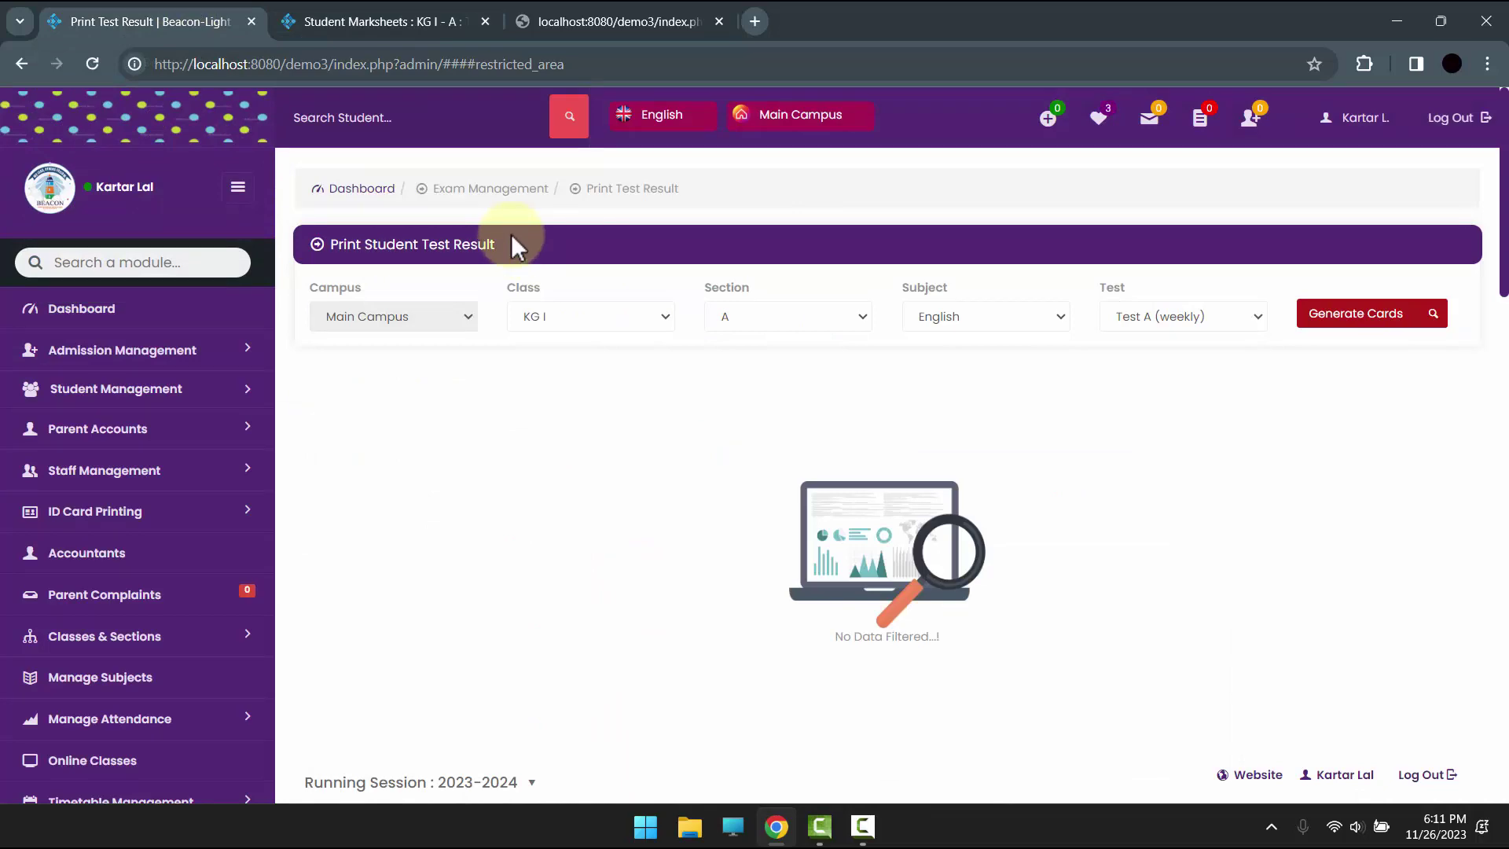
scroll(495, 244, down, 7)
scroll(206, 381, down, 5)
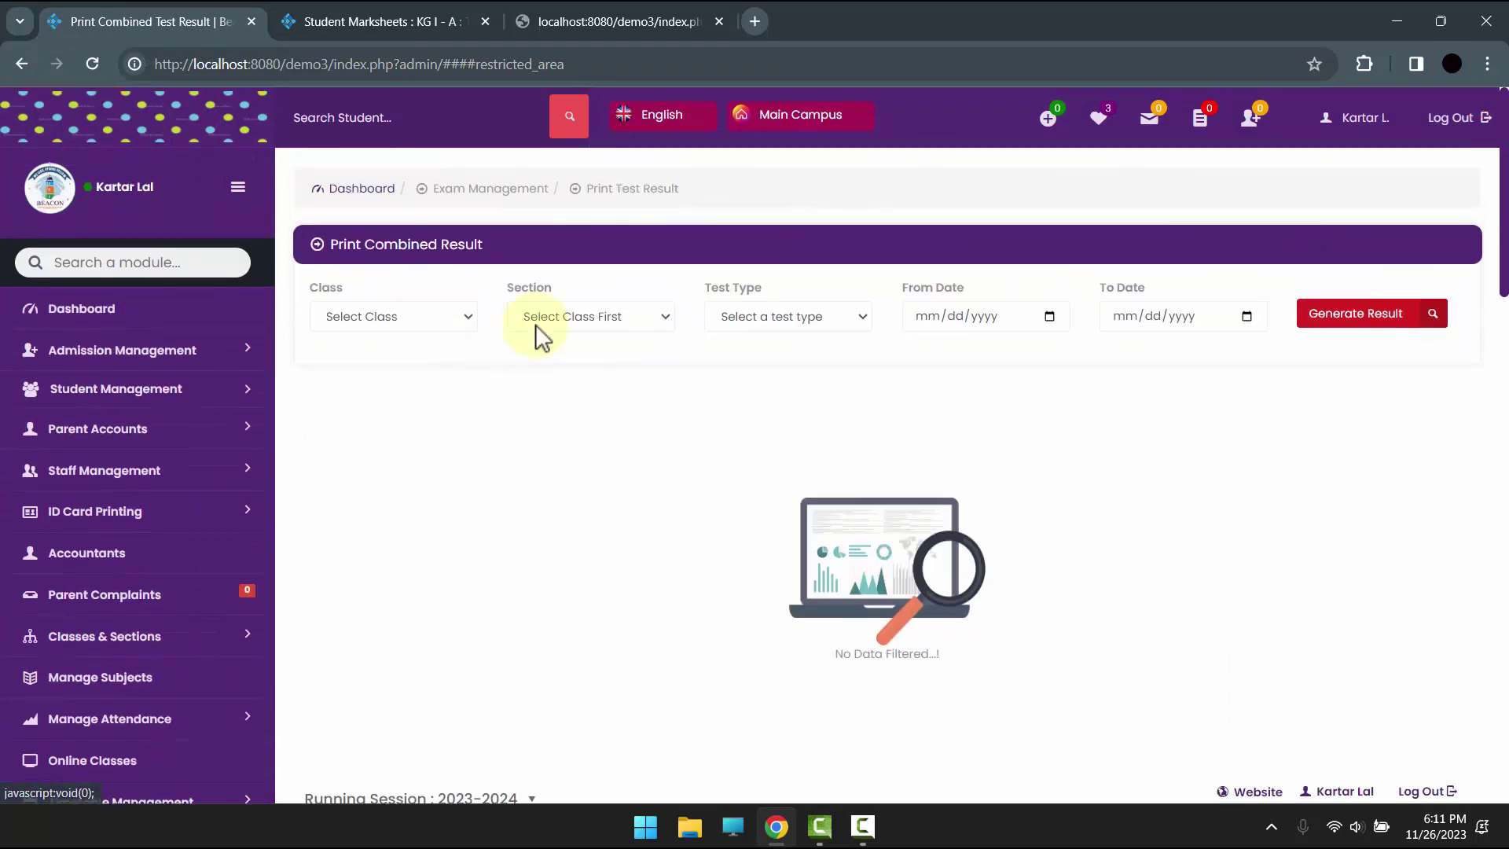
Select class KG I, section A and the Weekly Test type for the combined result.
click(369, 318)
click(359, 355)
click(568, 311)
click(761, 308)
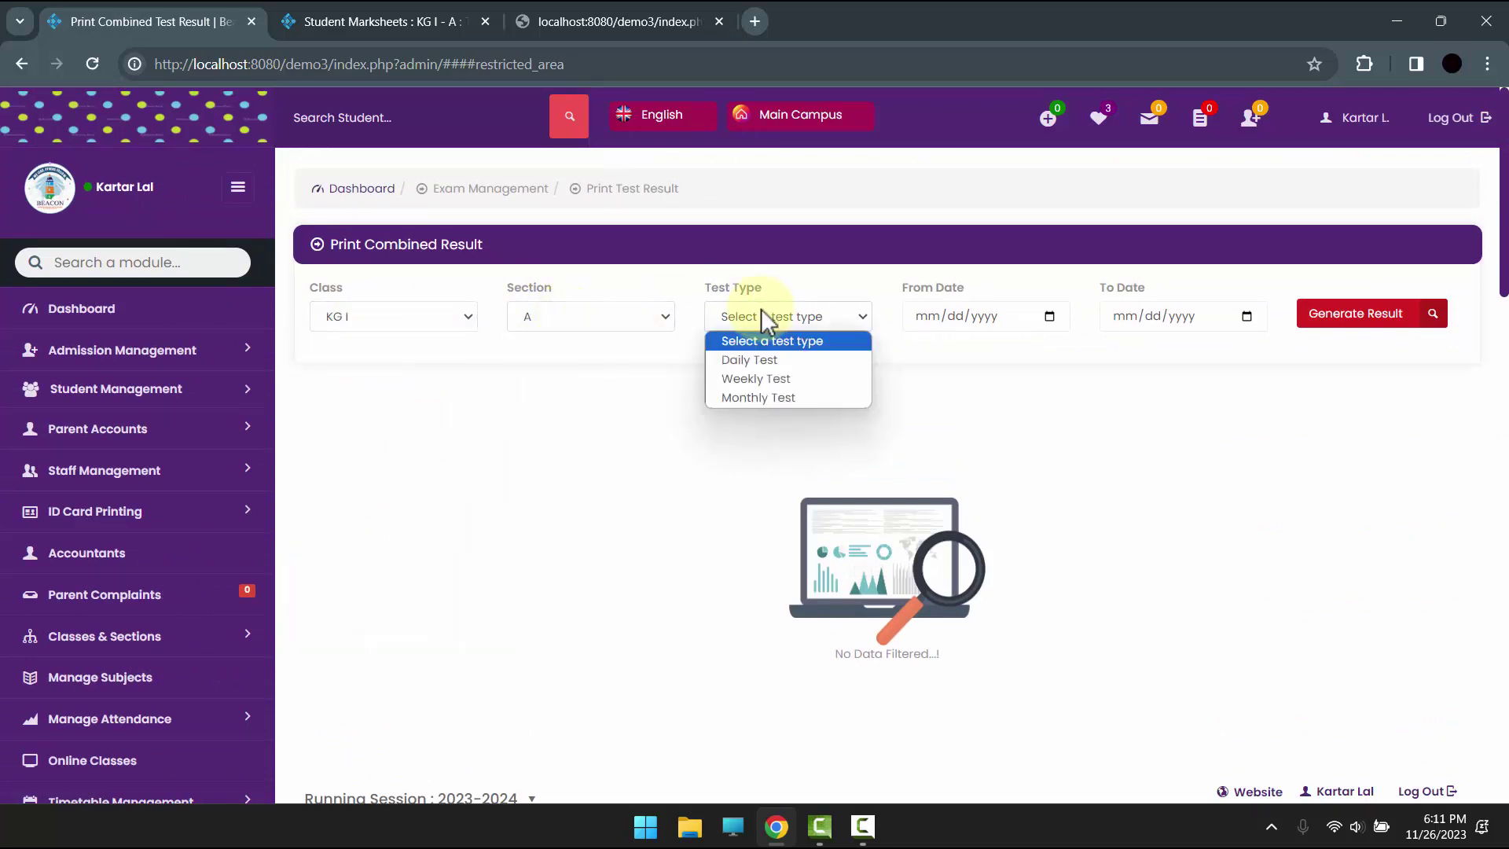
click(773, 381)
click(767, 324)
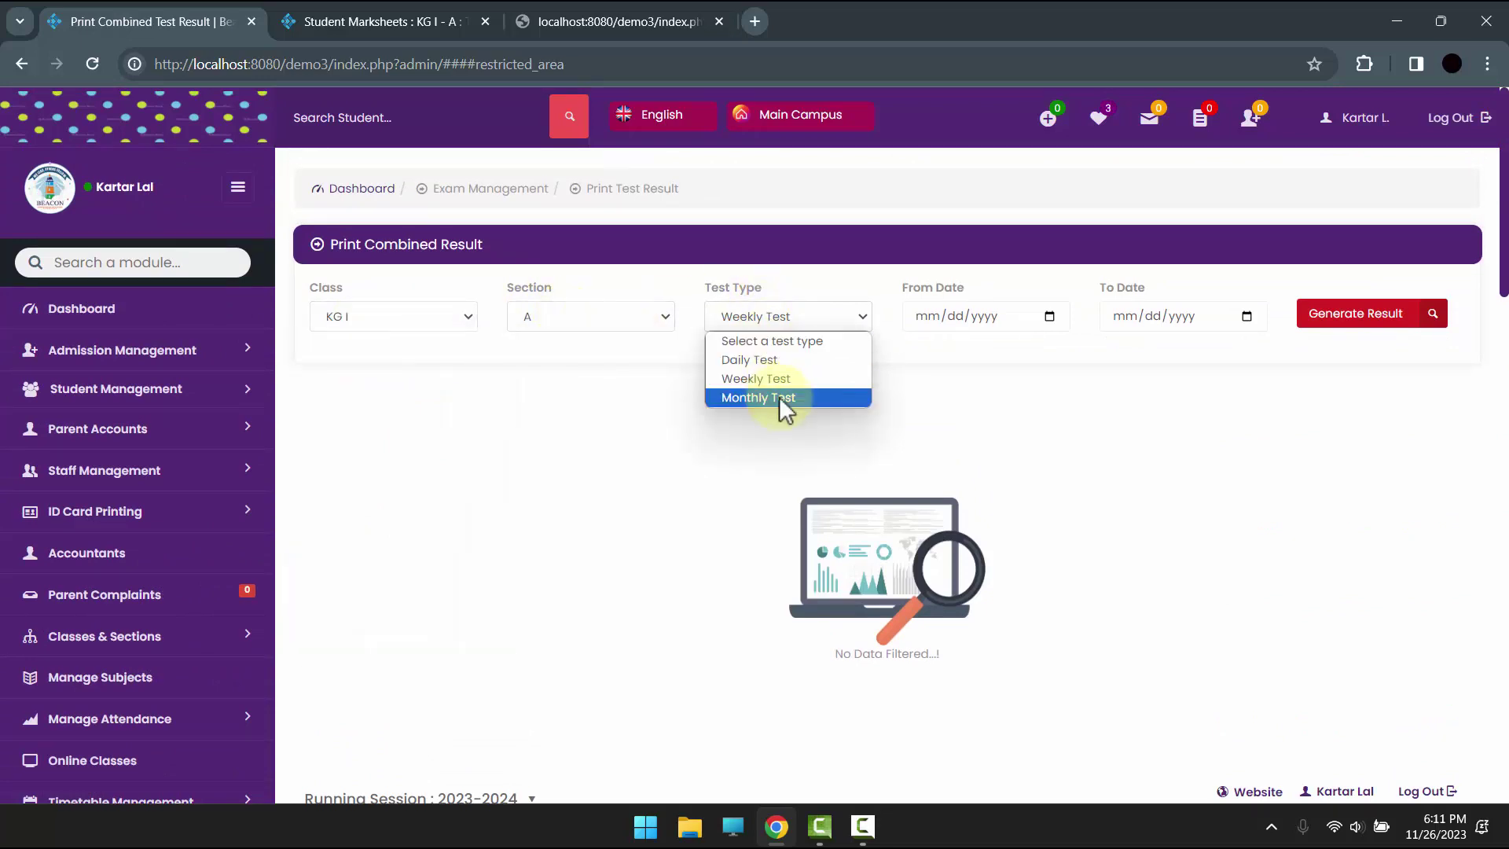
click(784, 375)
Set the date range from 11/24/2023 to 11/30/2023 and generate the combined result.
click(1050, 316)
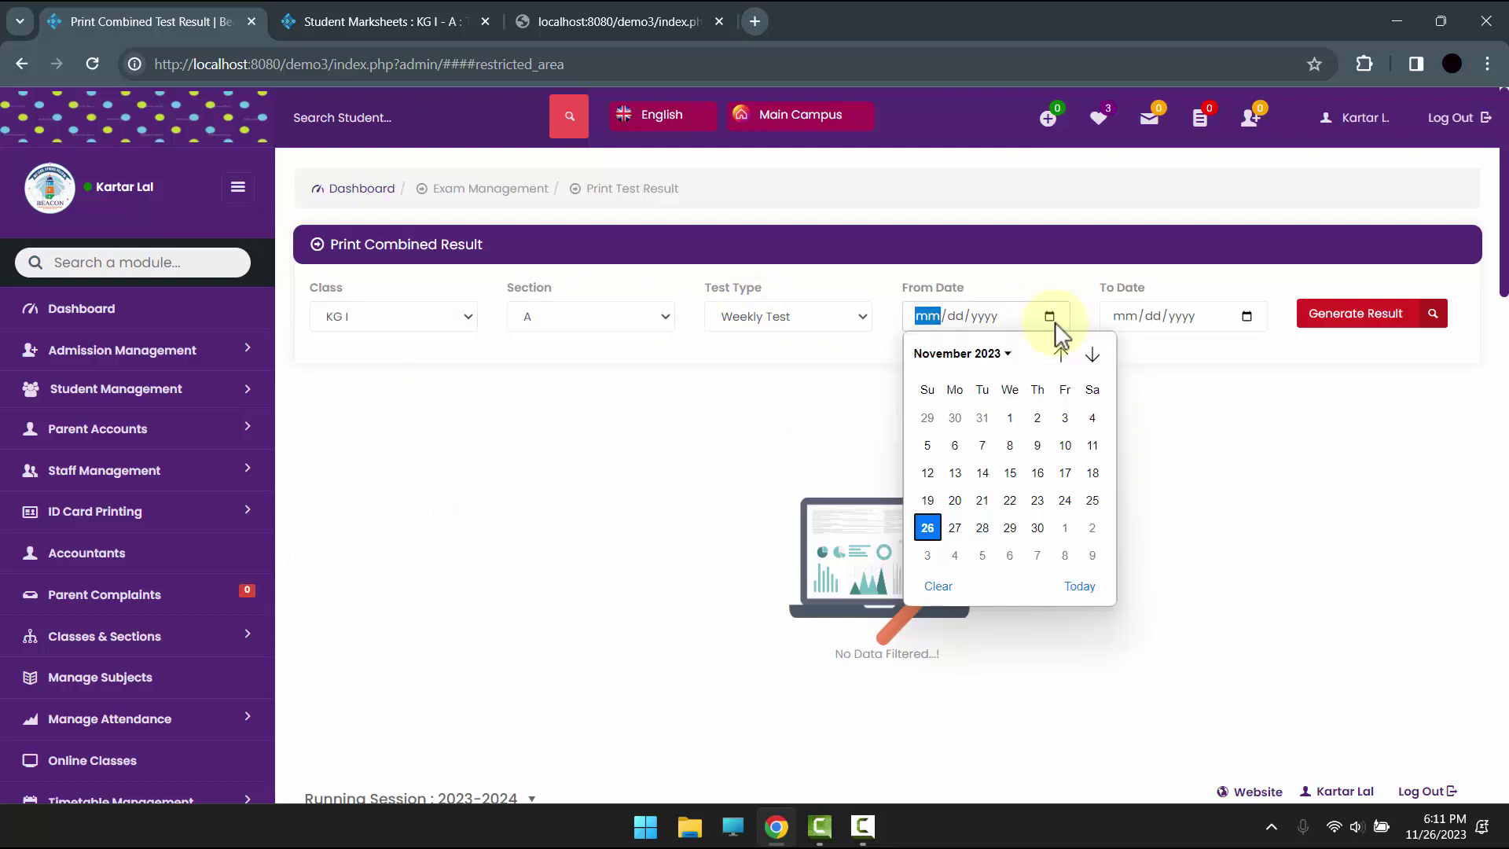
click(1065, 501)
click(1239, 315)
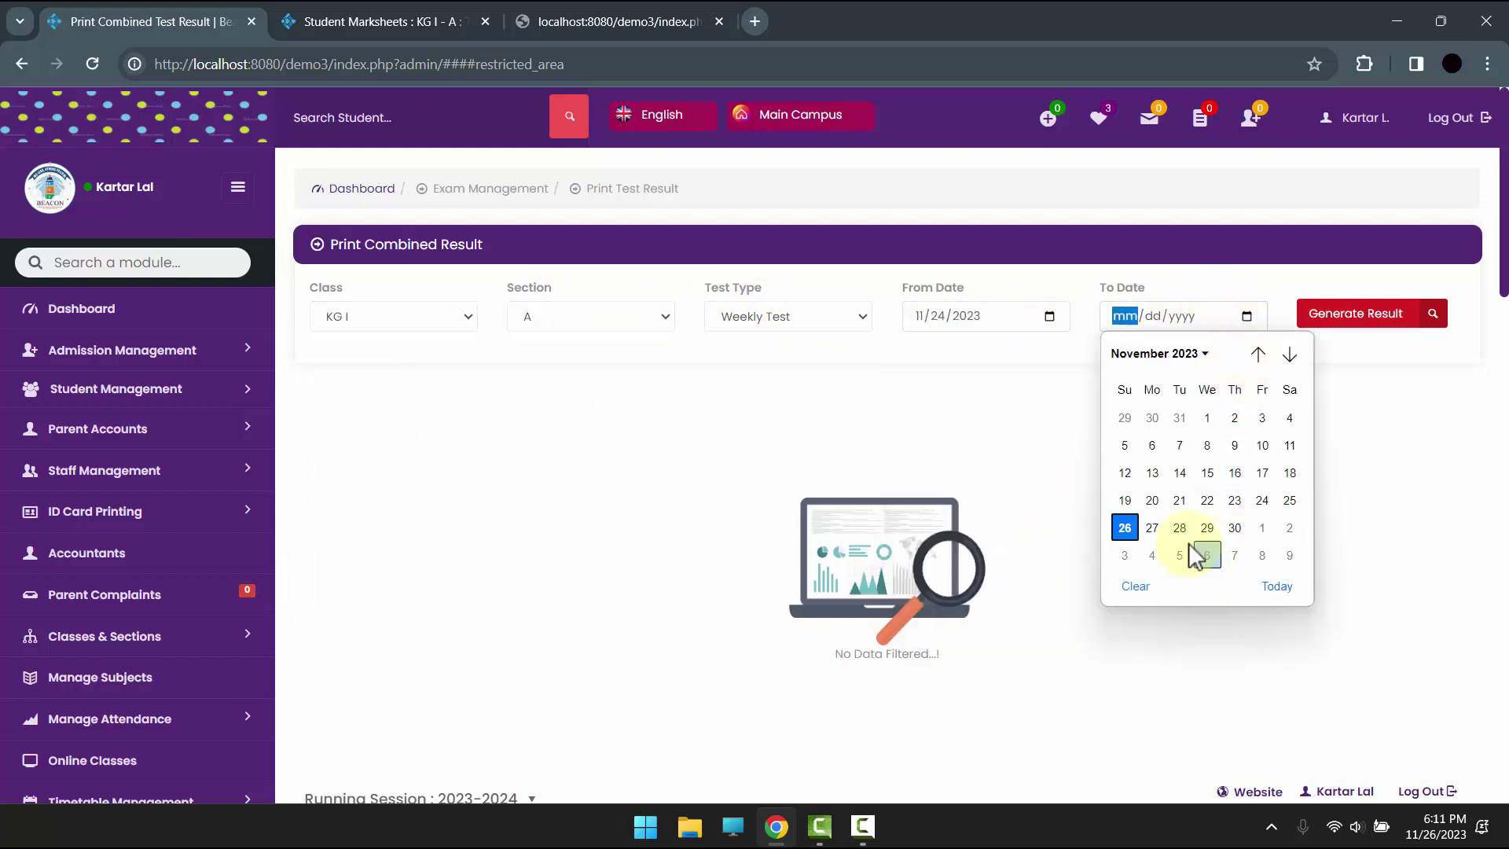
click(1180, 527)
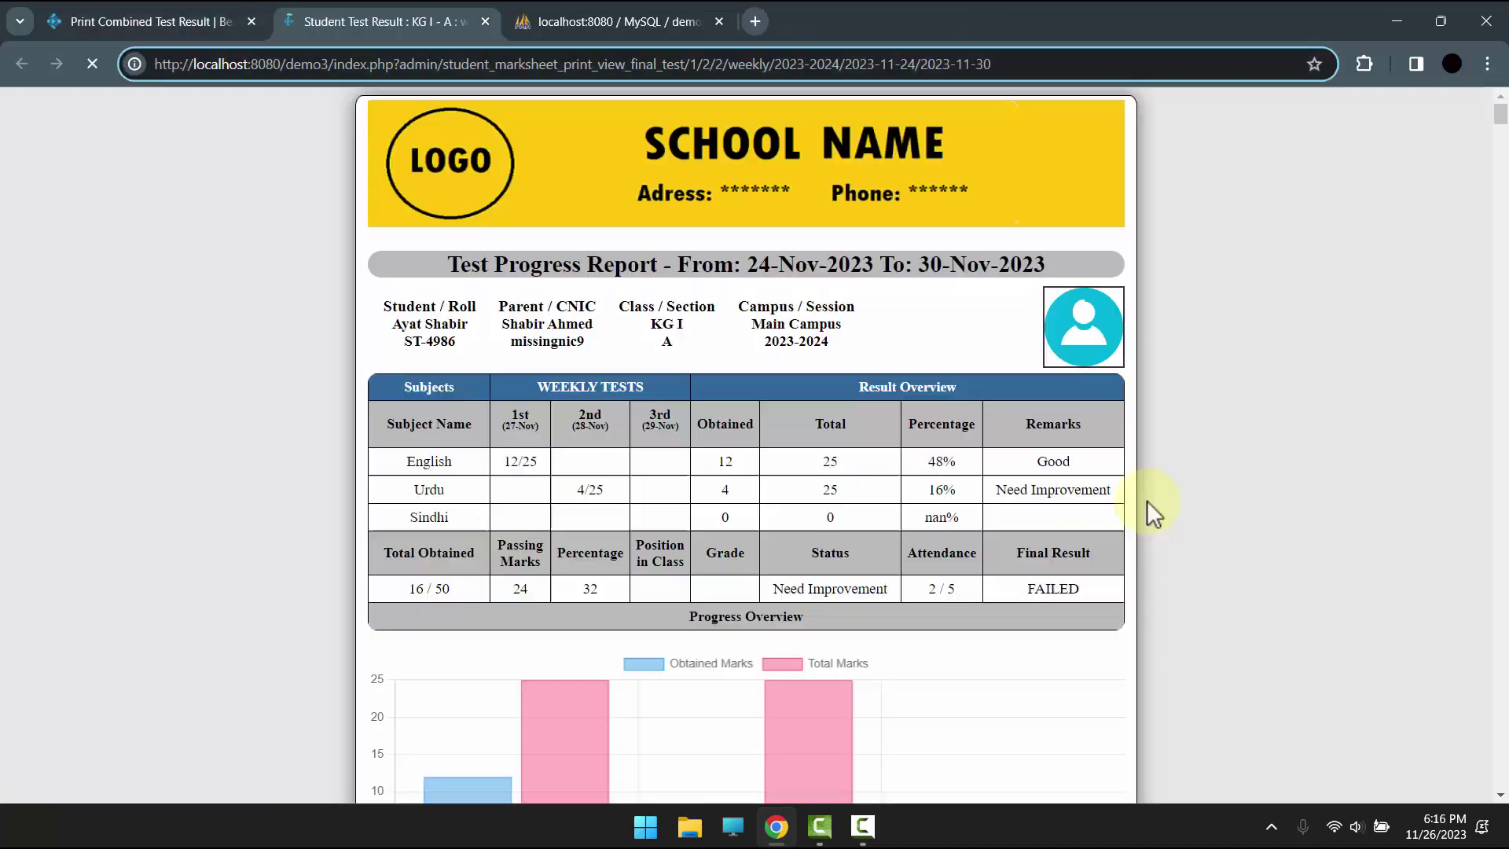
Examine the first student's test progress report, including the weekly test columns, result overview, subject remarks and class teacher remarks.
scroll(691, 360, down, 7)
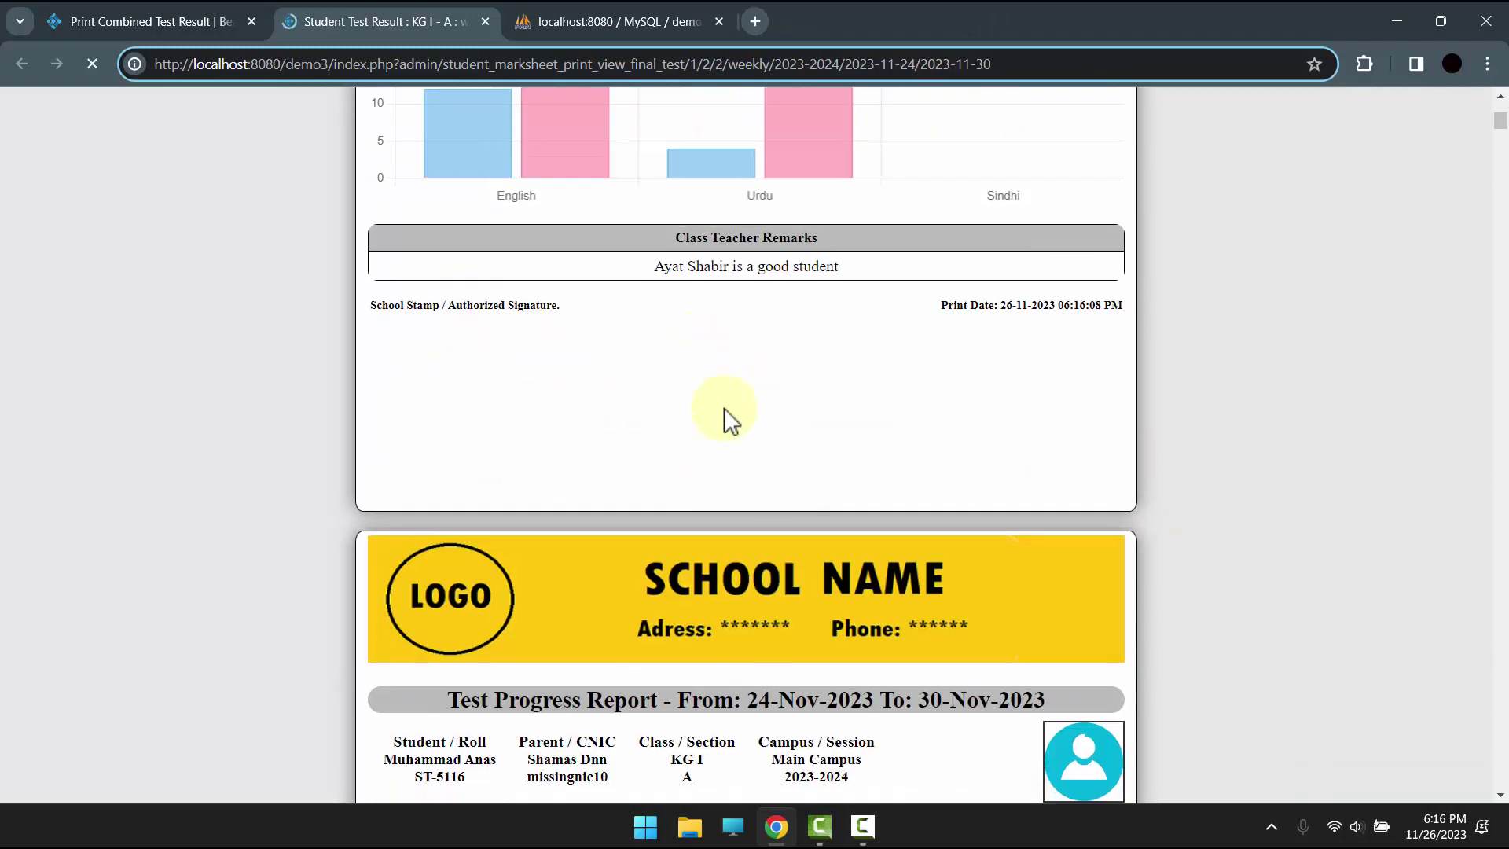
scroll(724, 407, up, 1)
click(1206, 711)
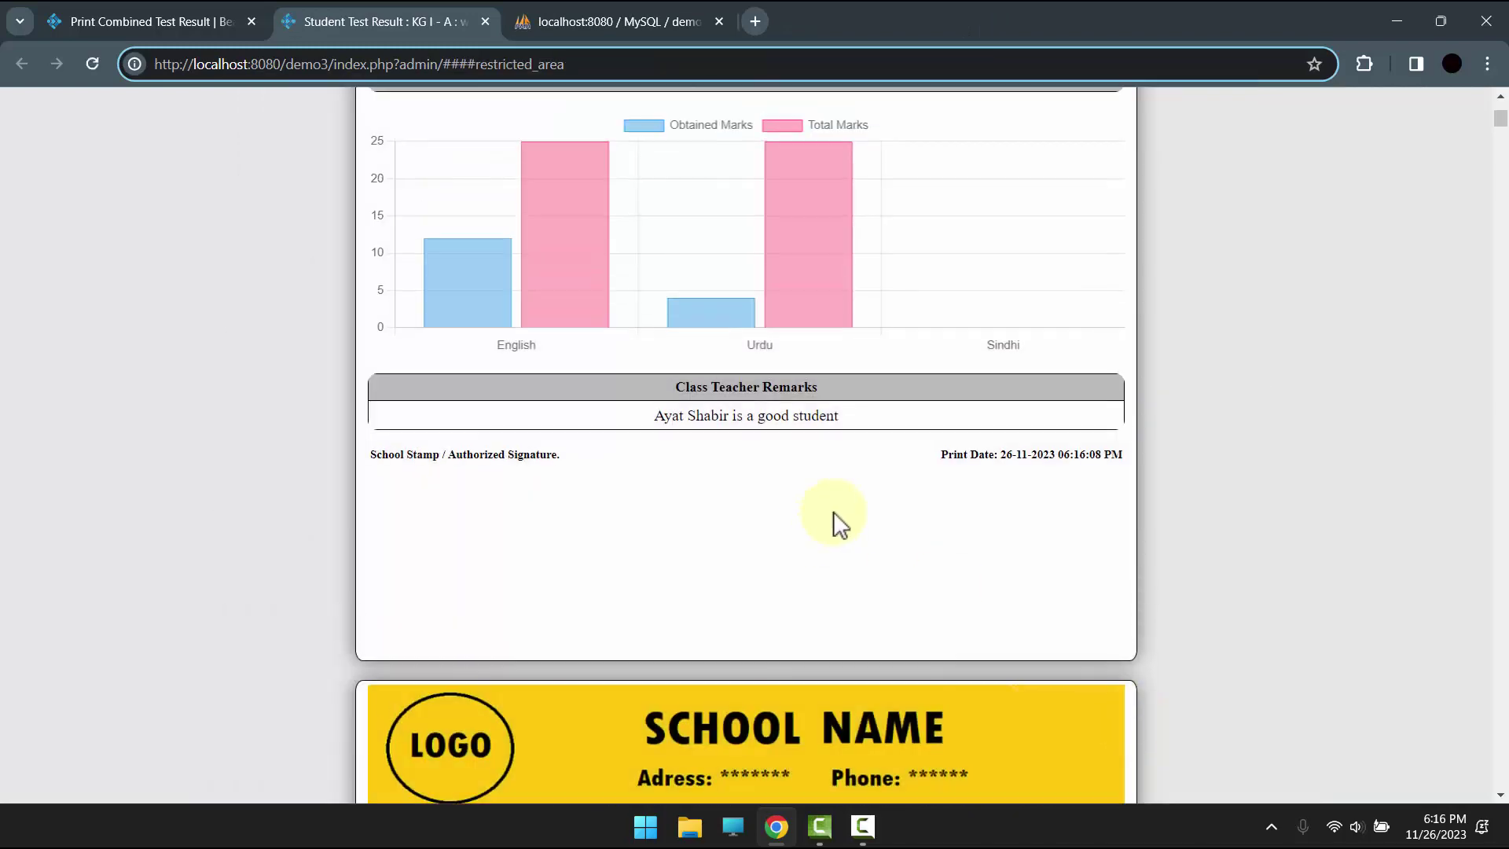
scroll(833, 511, up, 7)
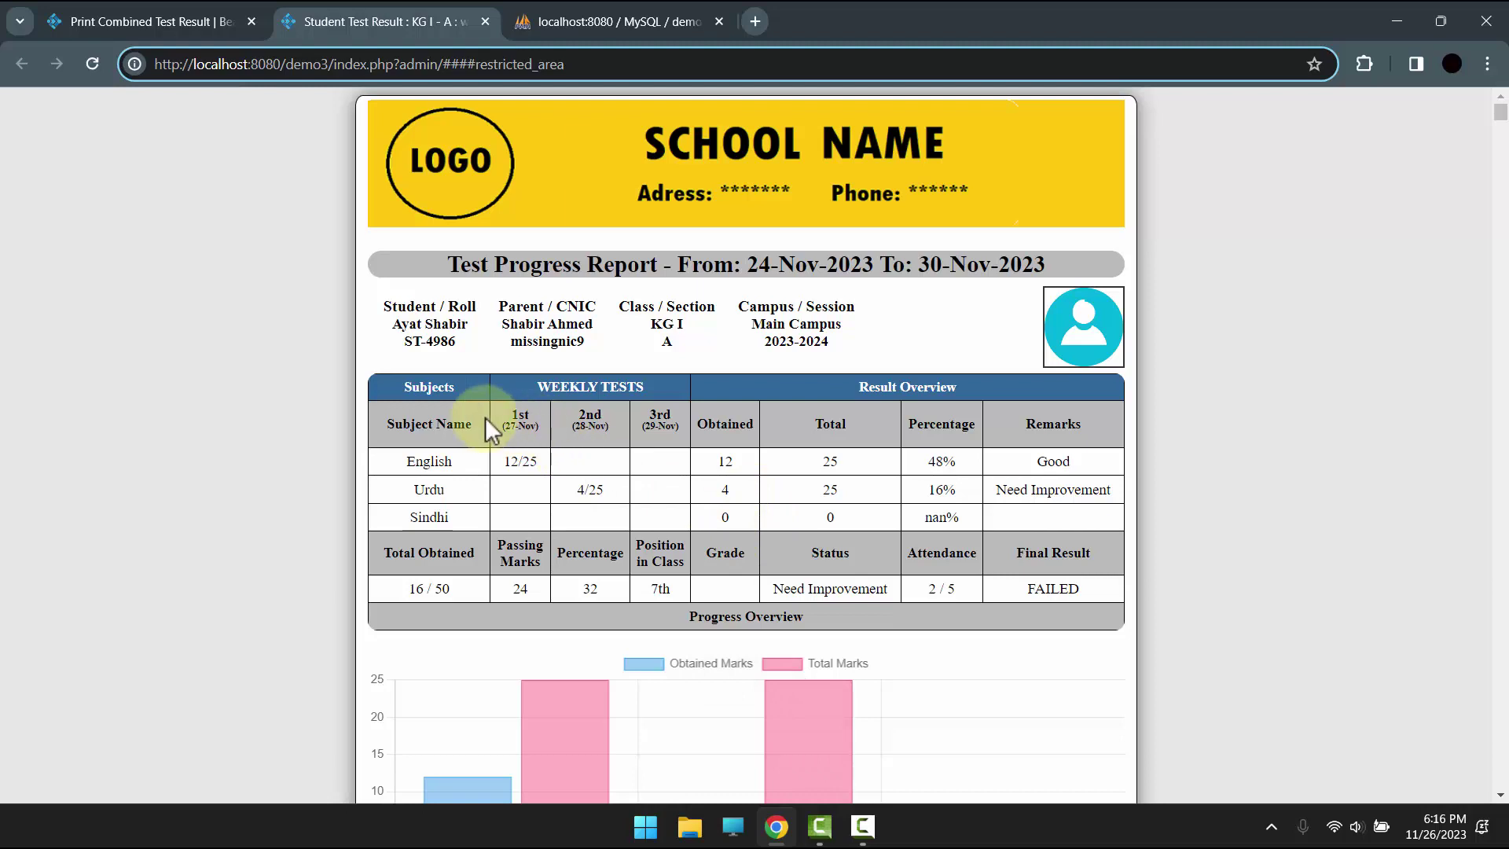
drag(488, 421, 850, 439)
click(851, 439)
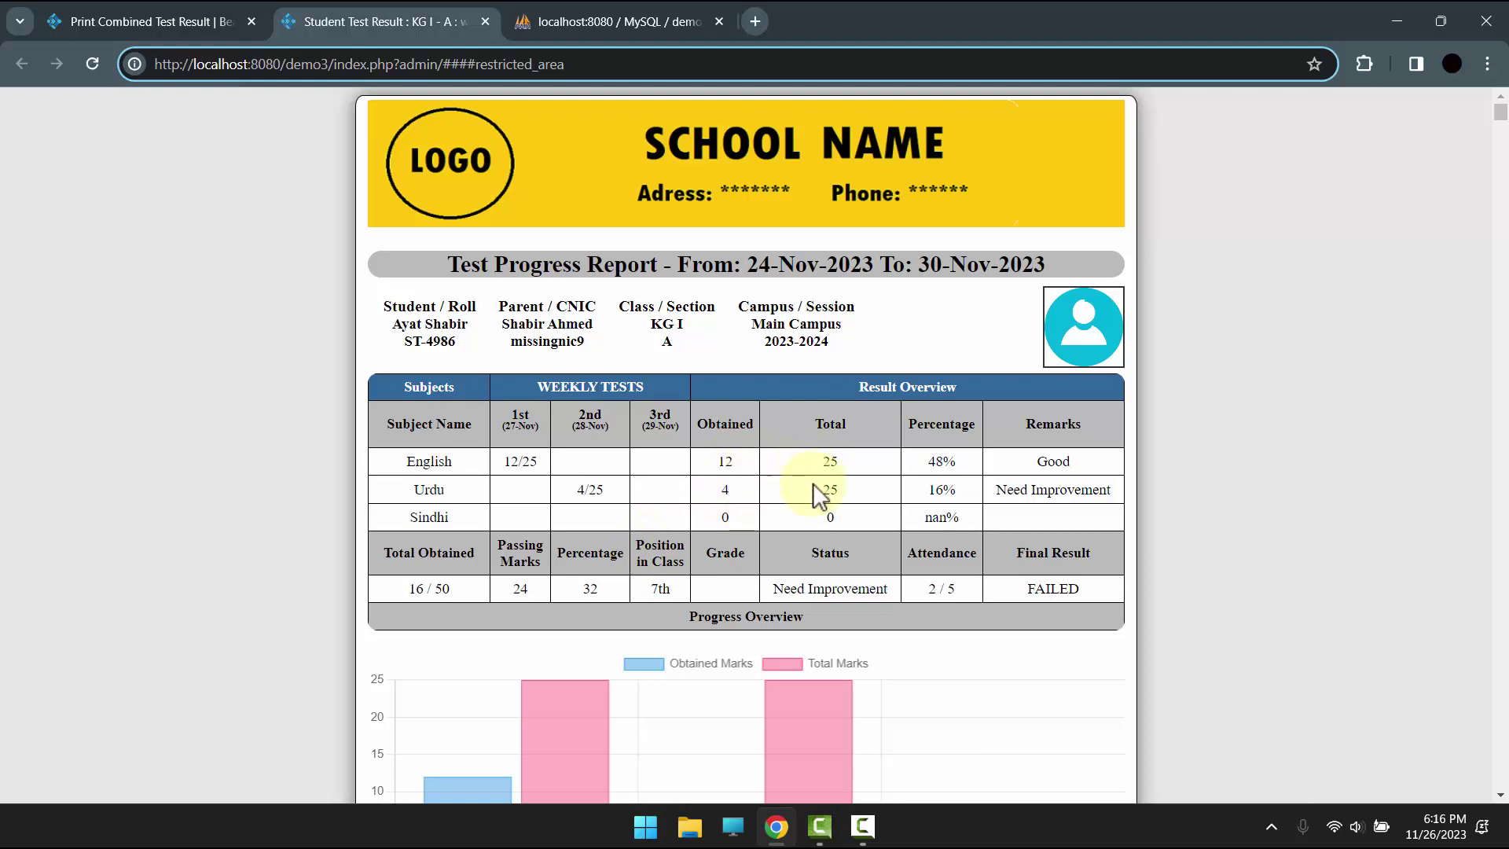
drag(917, 458, 1051, 476)
click(1036, 460)
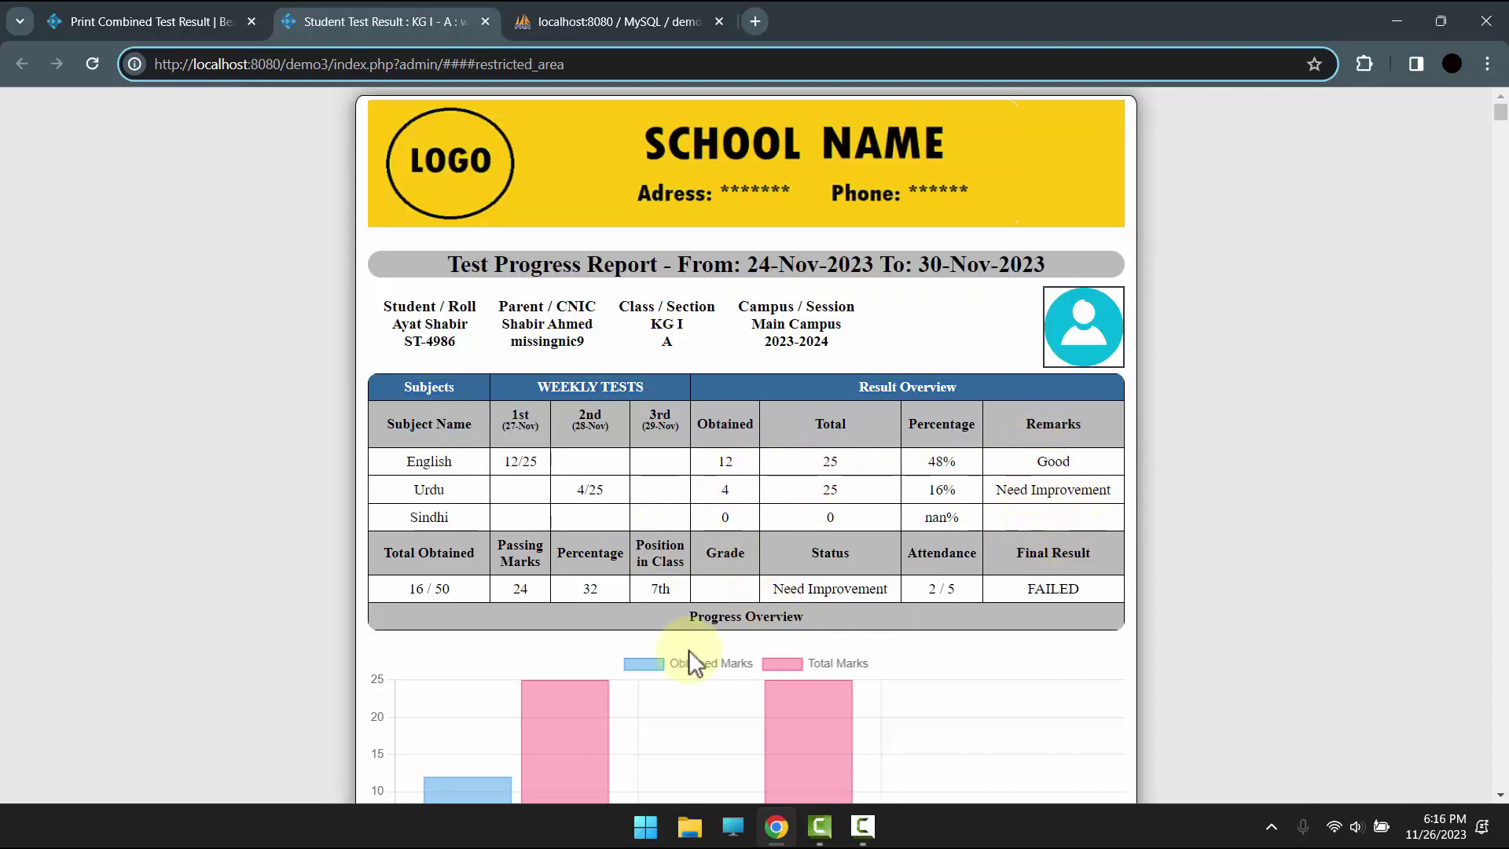
scroll(691, 648, down, 5)
scroll(573, 423, down, 2)
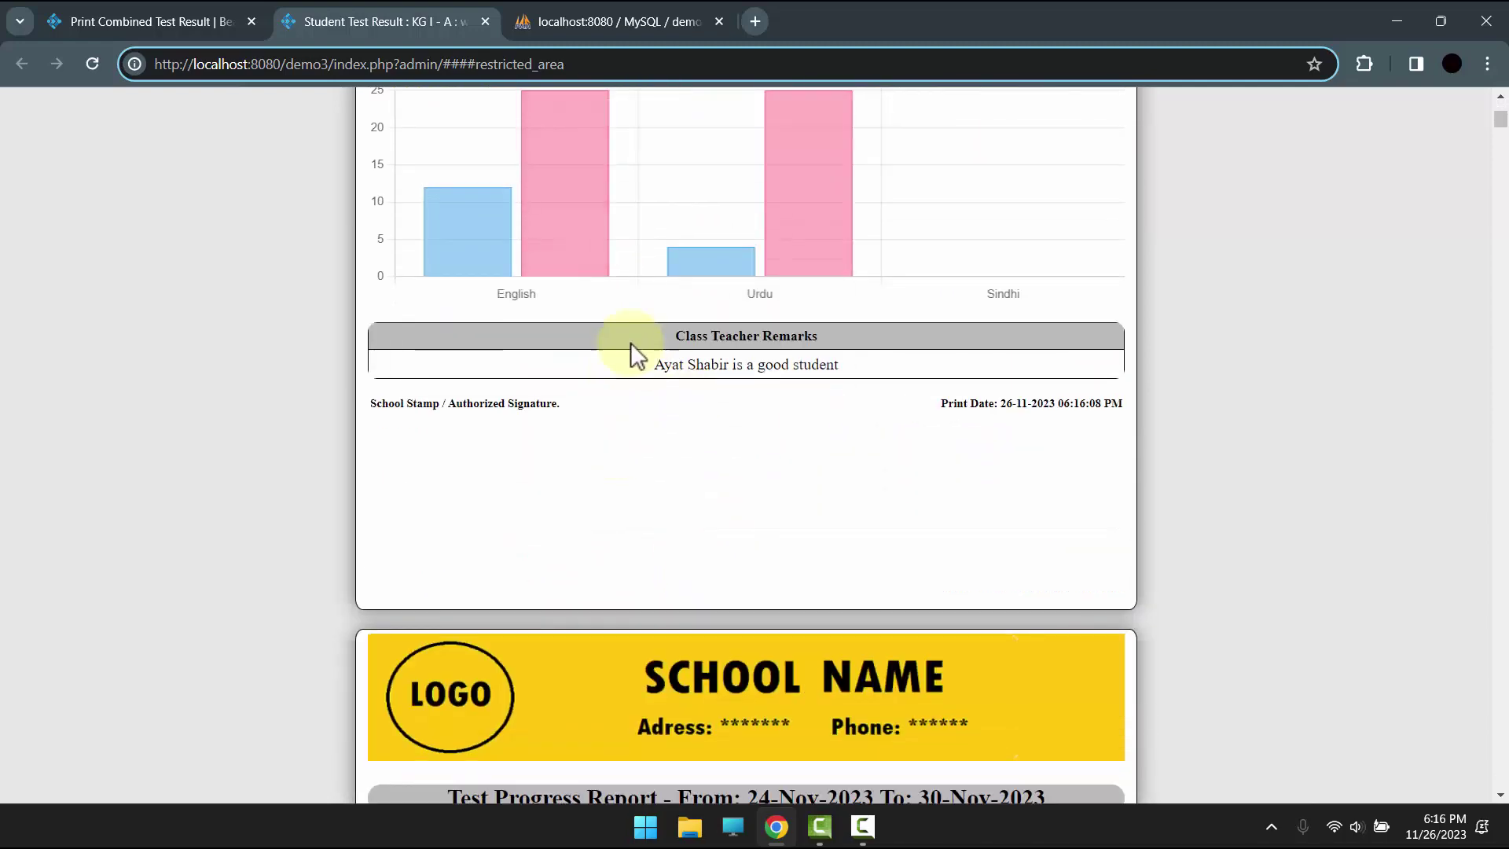
drag(650, 365, 852, 363)
scroll(838, 550, up, 7)
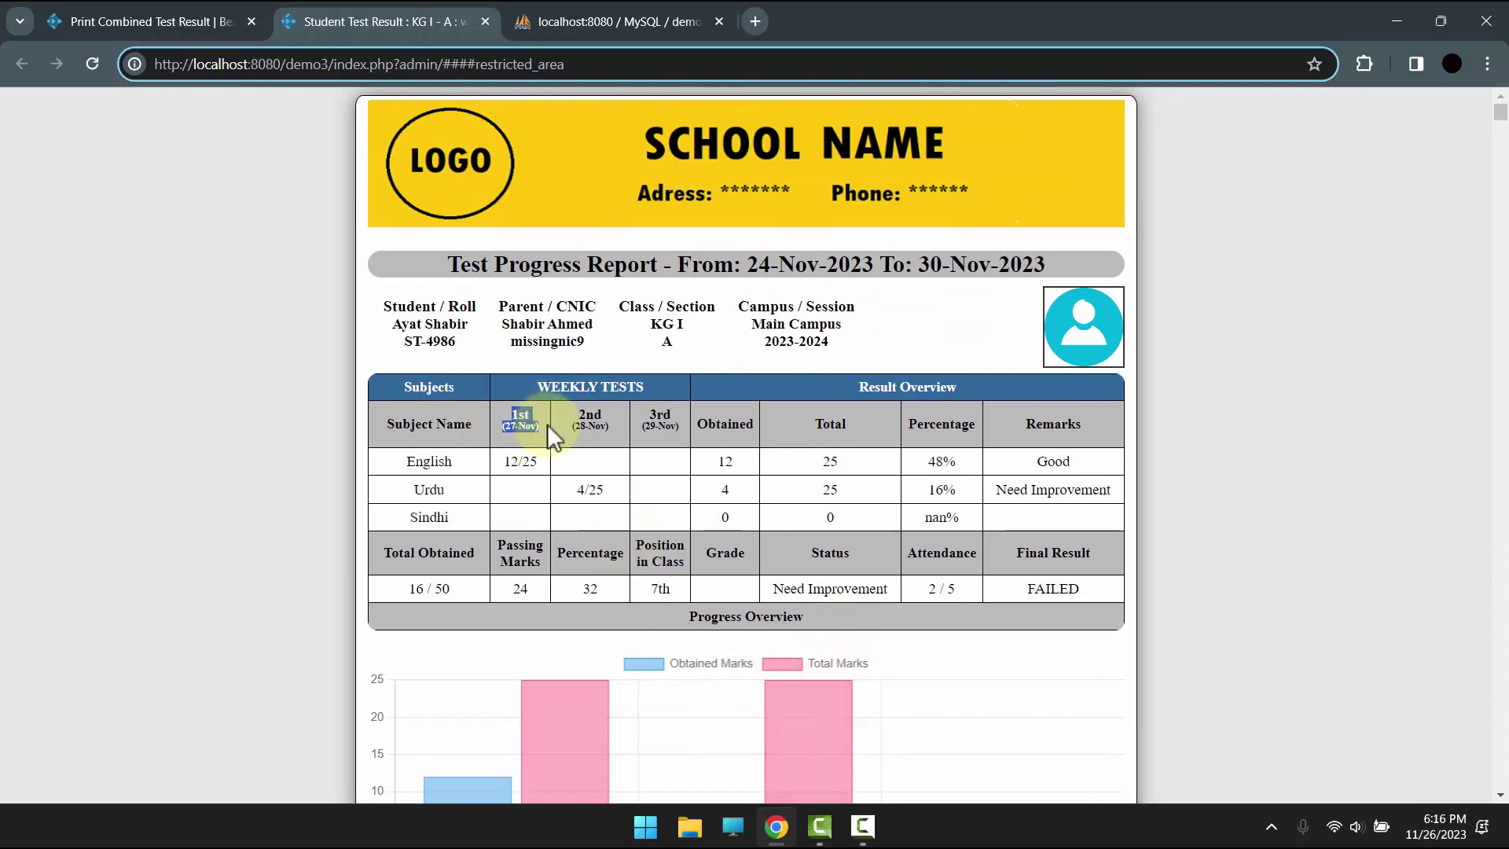
Check the dates of the 1st, 2nd and 3rd weekly tests and the subject-wise progress chart in the report.
drag(578, 413, 681, 428)
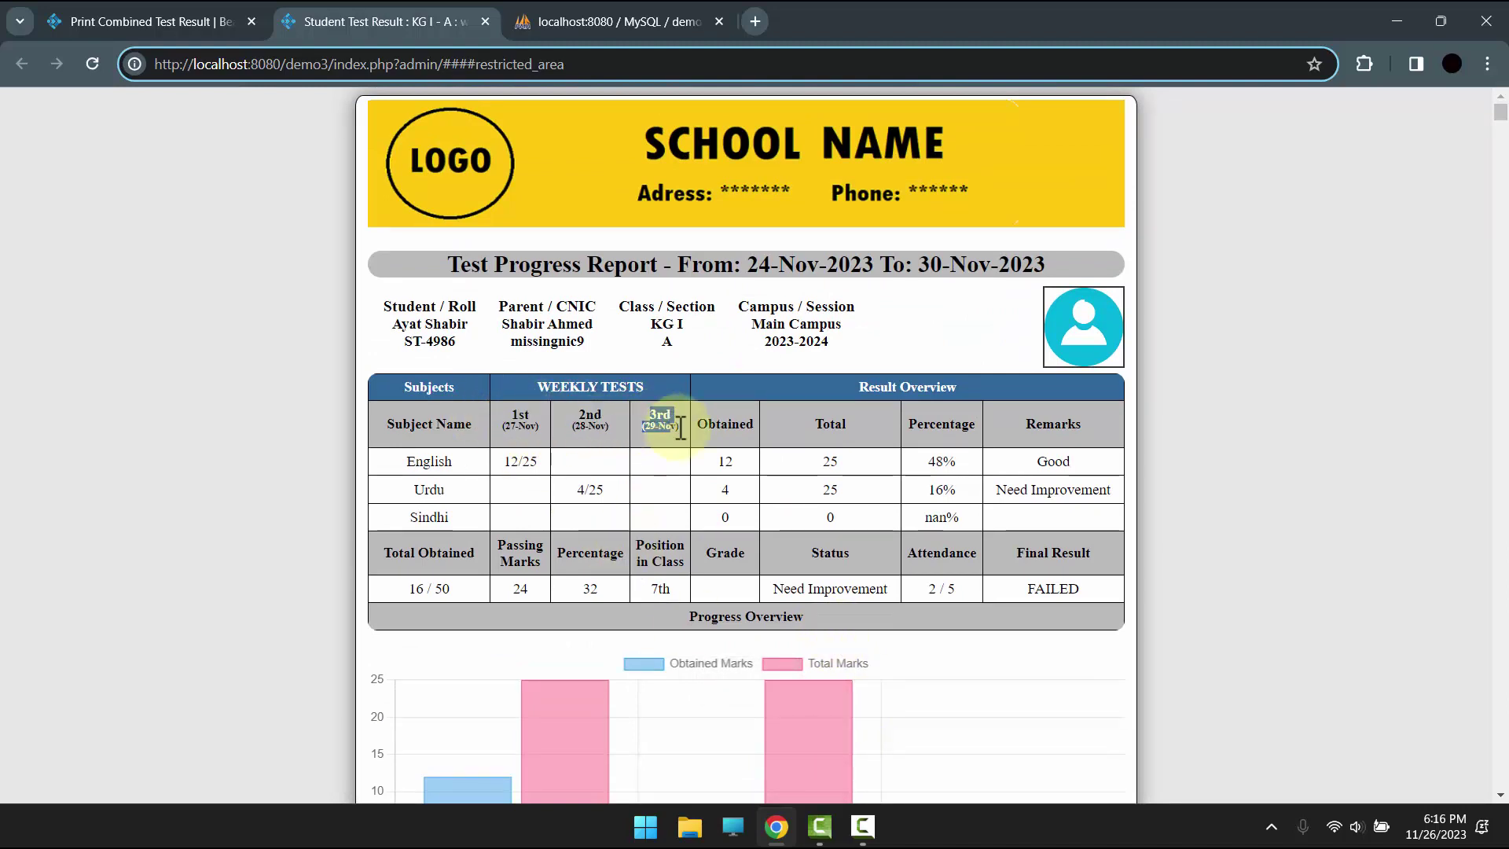
click(503, 432)
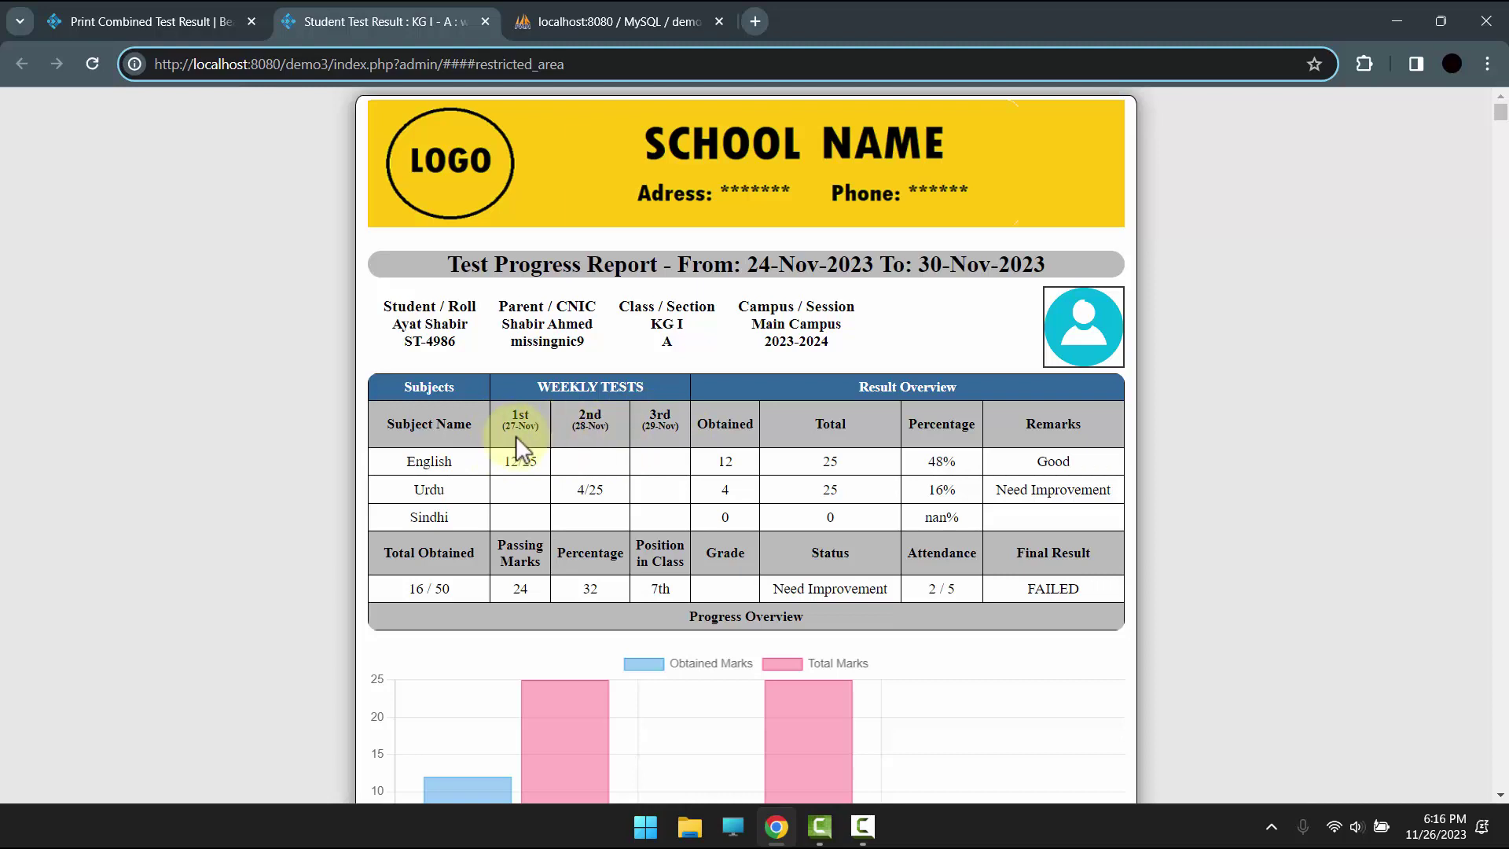
drag(510, 426, 545, 434)
click(580, 428)
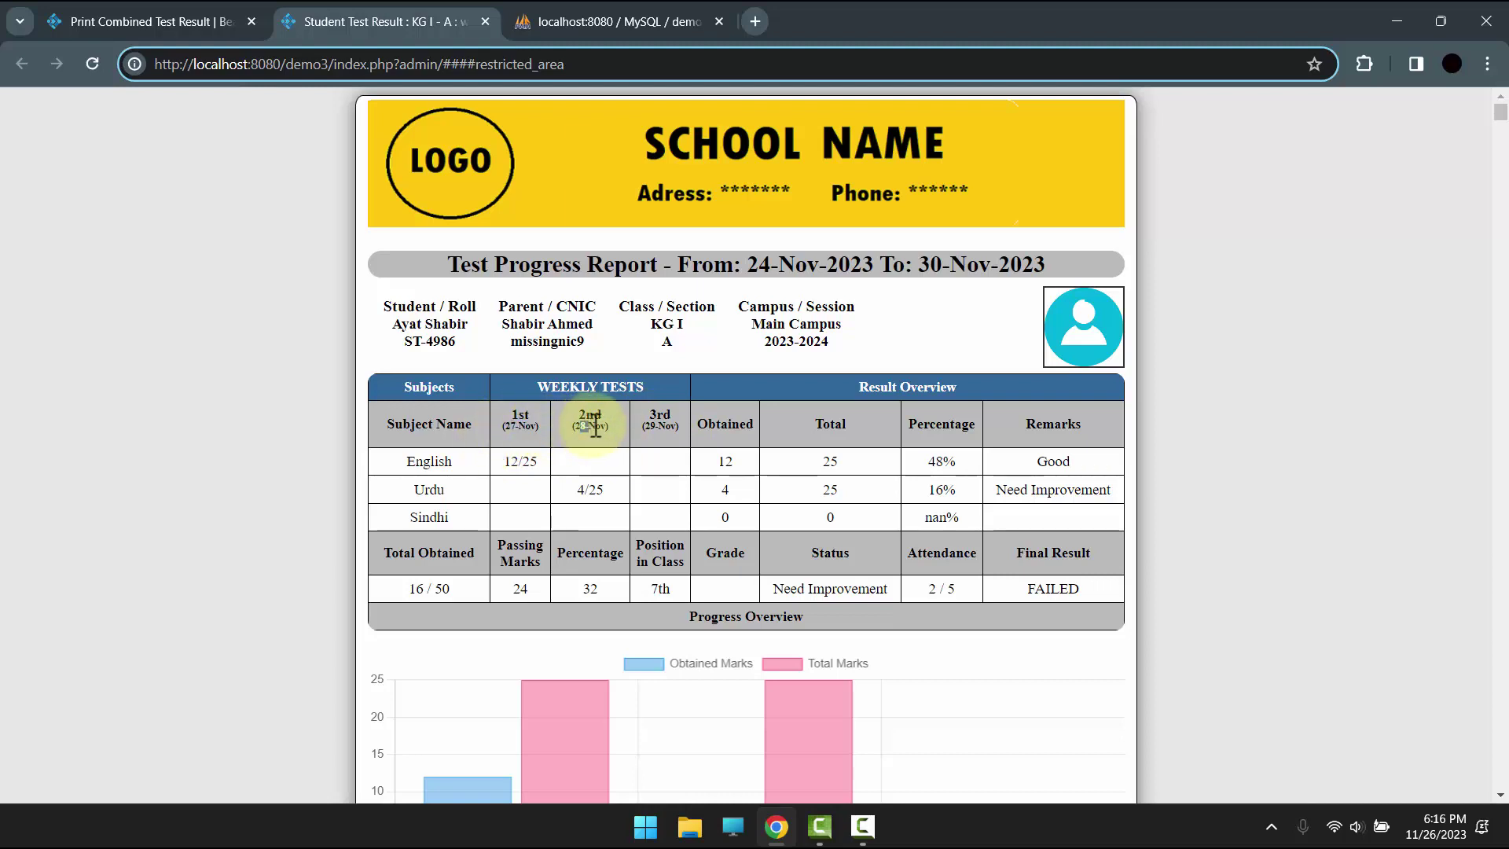
double_click(665, 426)
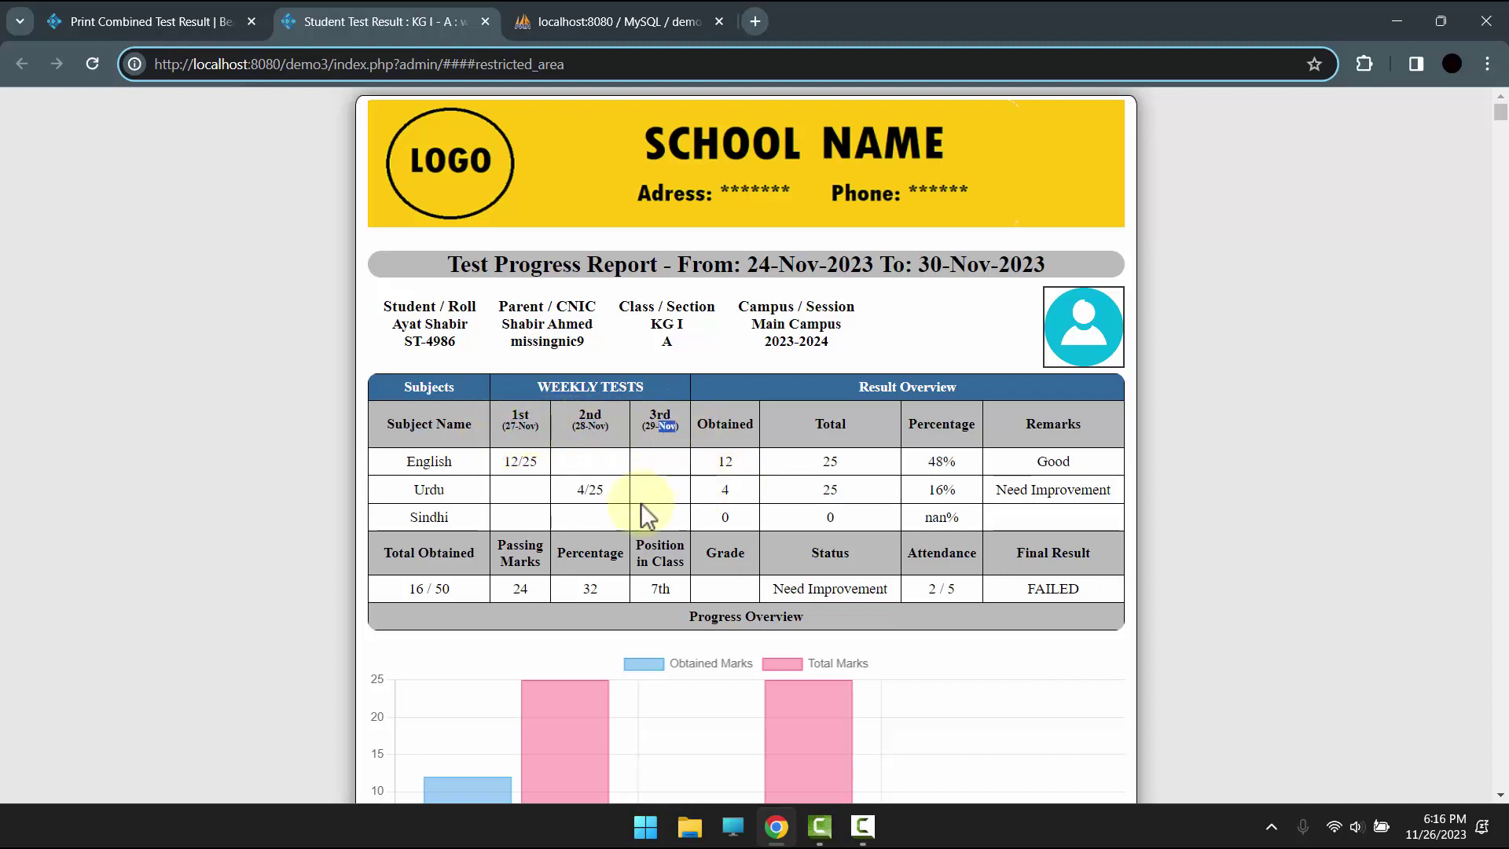
scroll(684, 425, down, 1)
scroll(915, 651, down, 2)
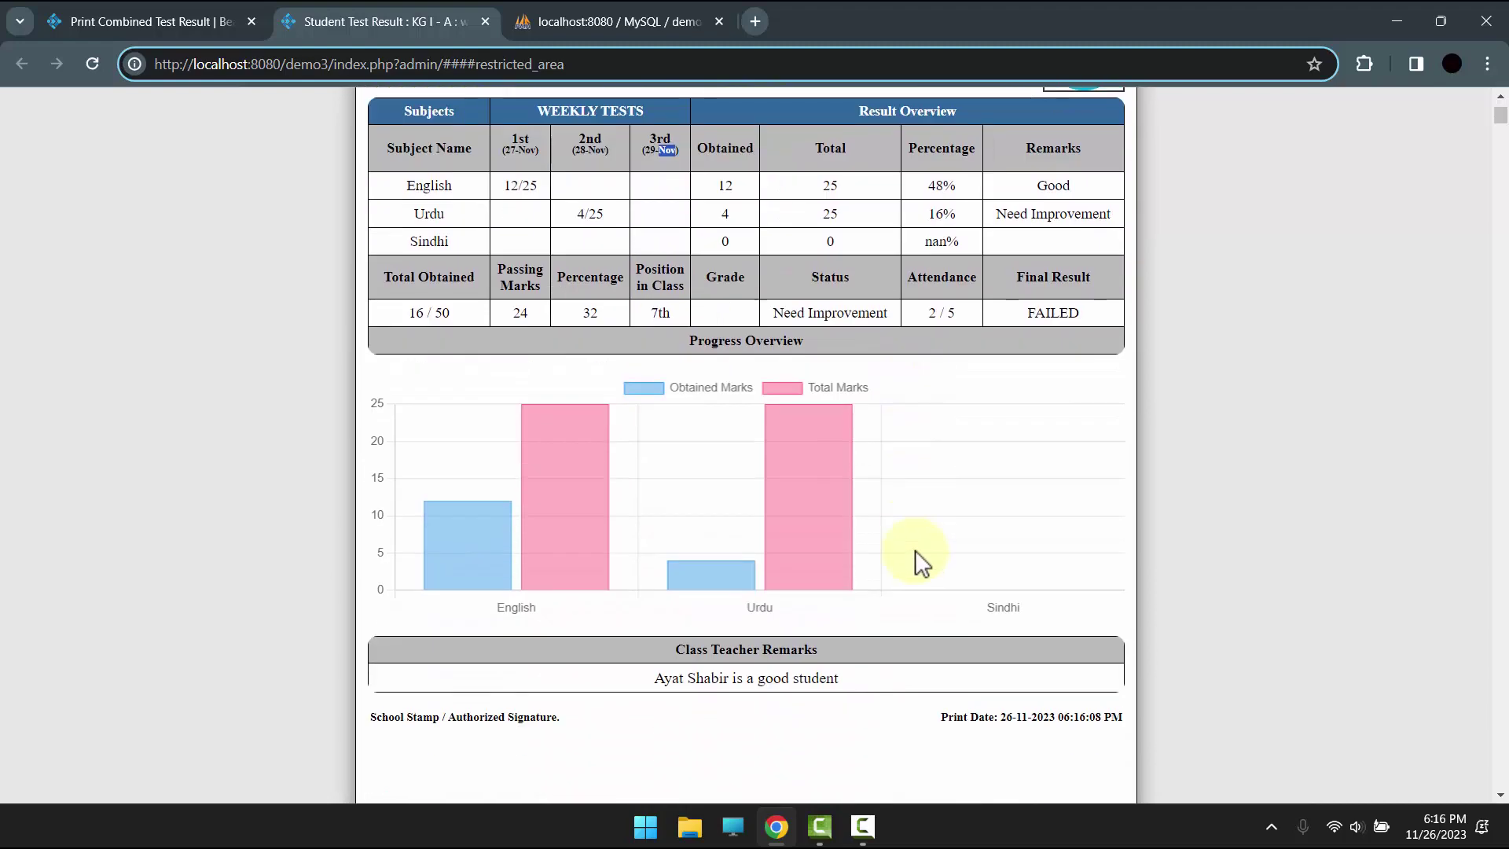
scroll(915, 651, up, 3)
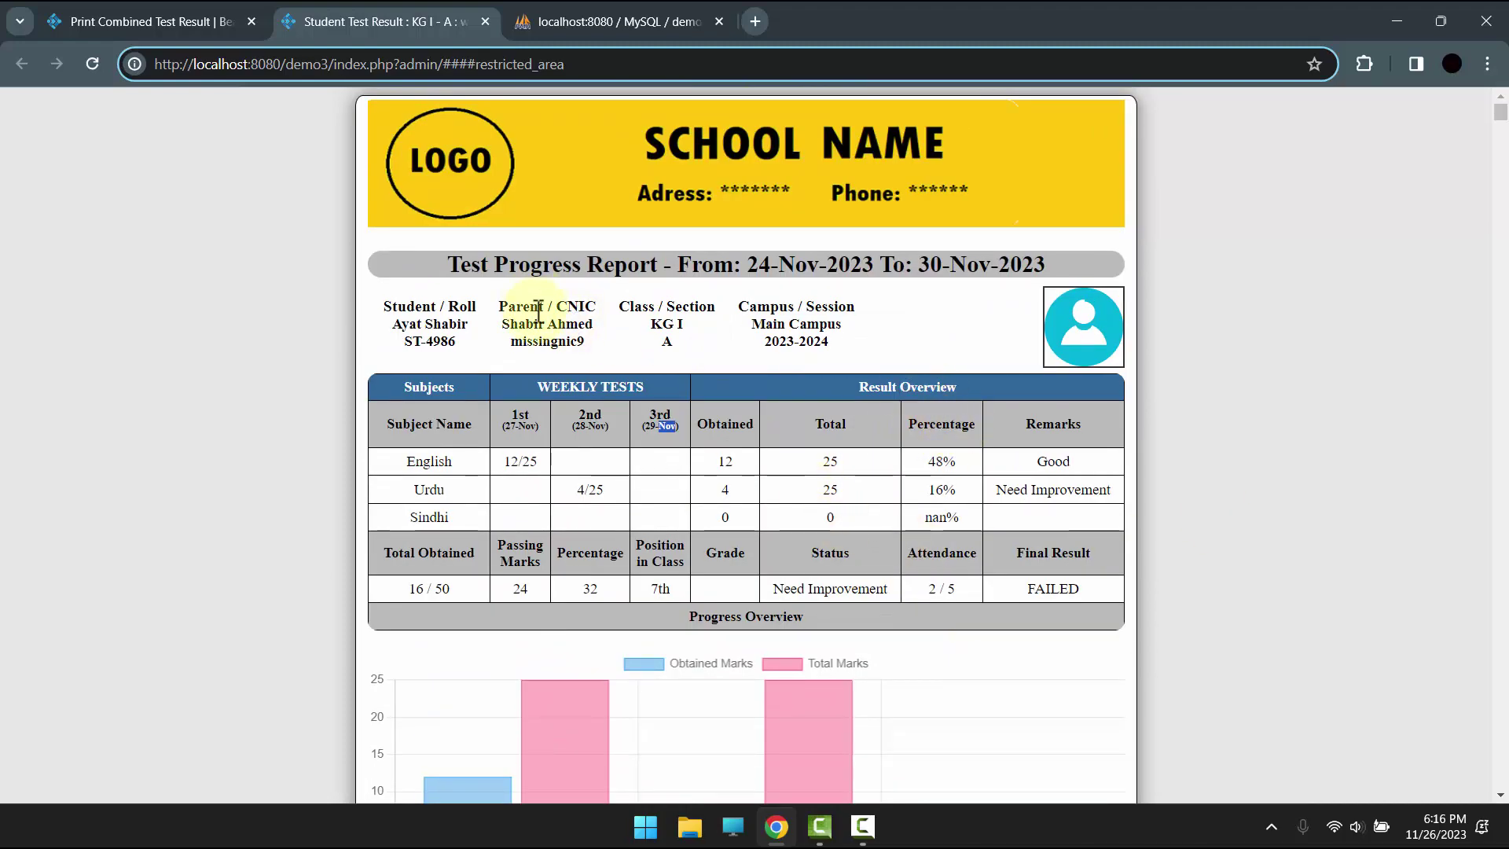
Check the date range in the first student's report heading and the progress overview chart.
drag(449, 265, 1038, 247)
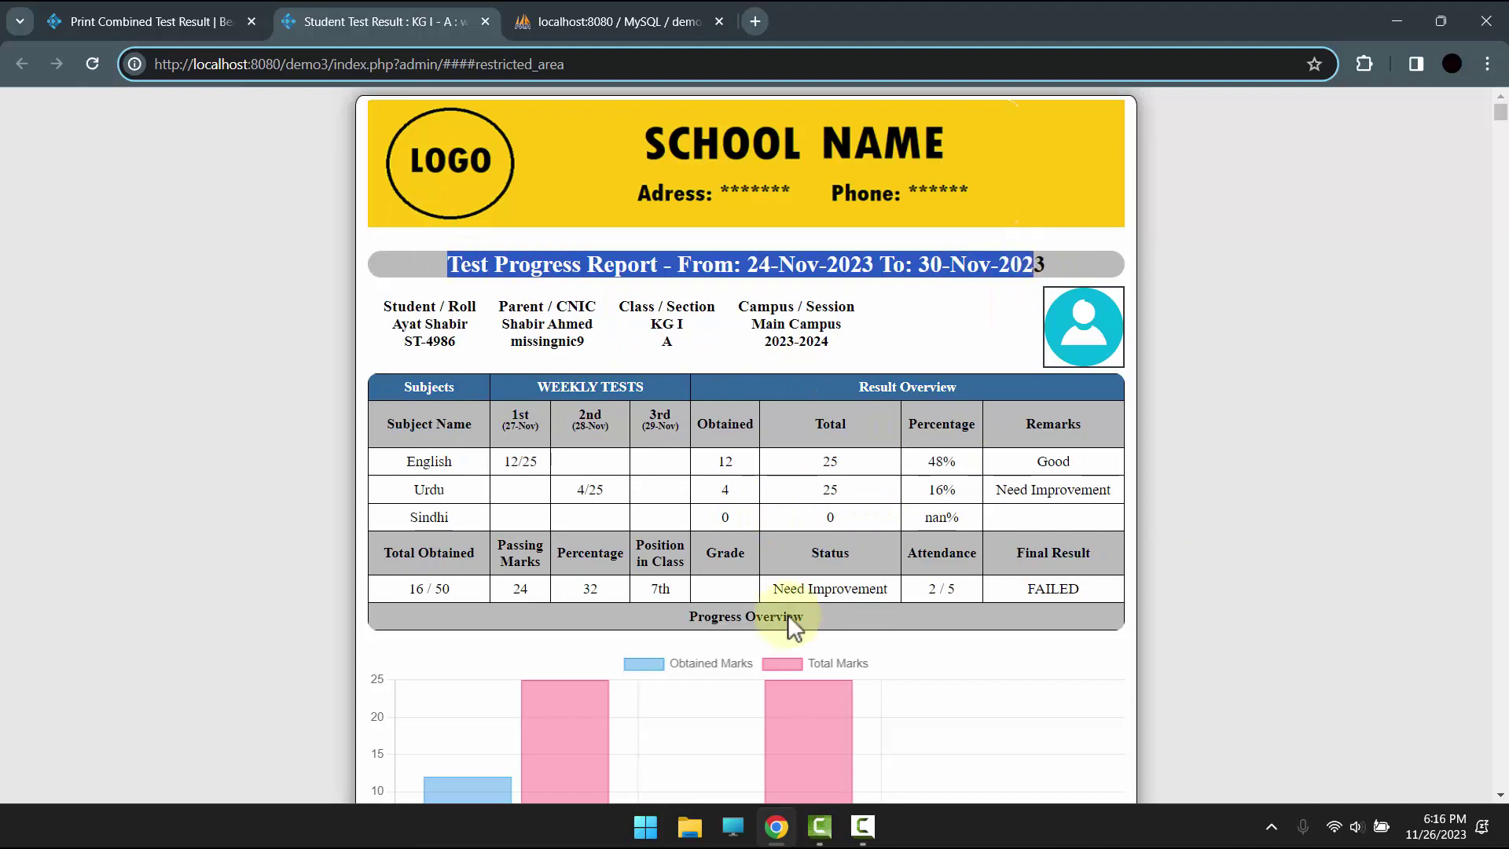
scroll(427, 449, down, 1)
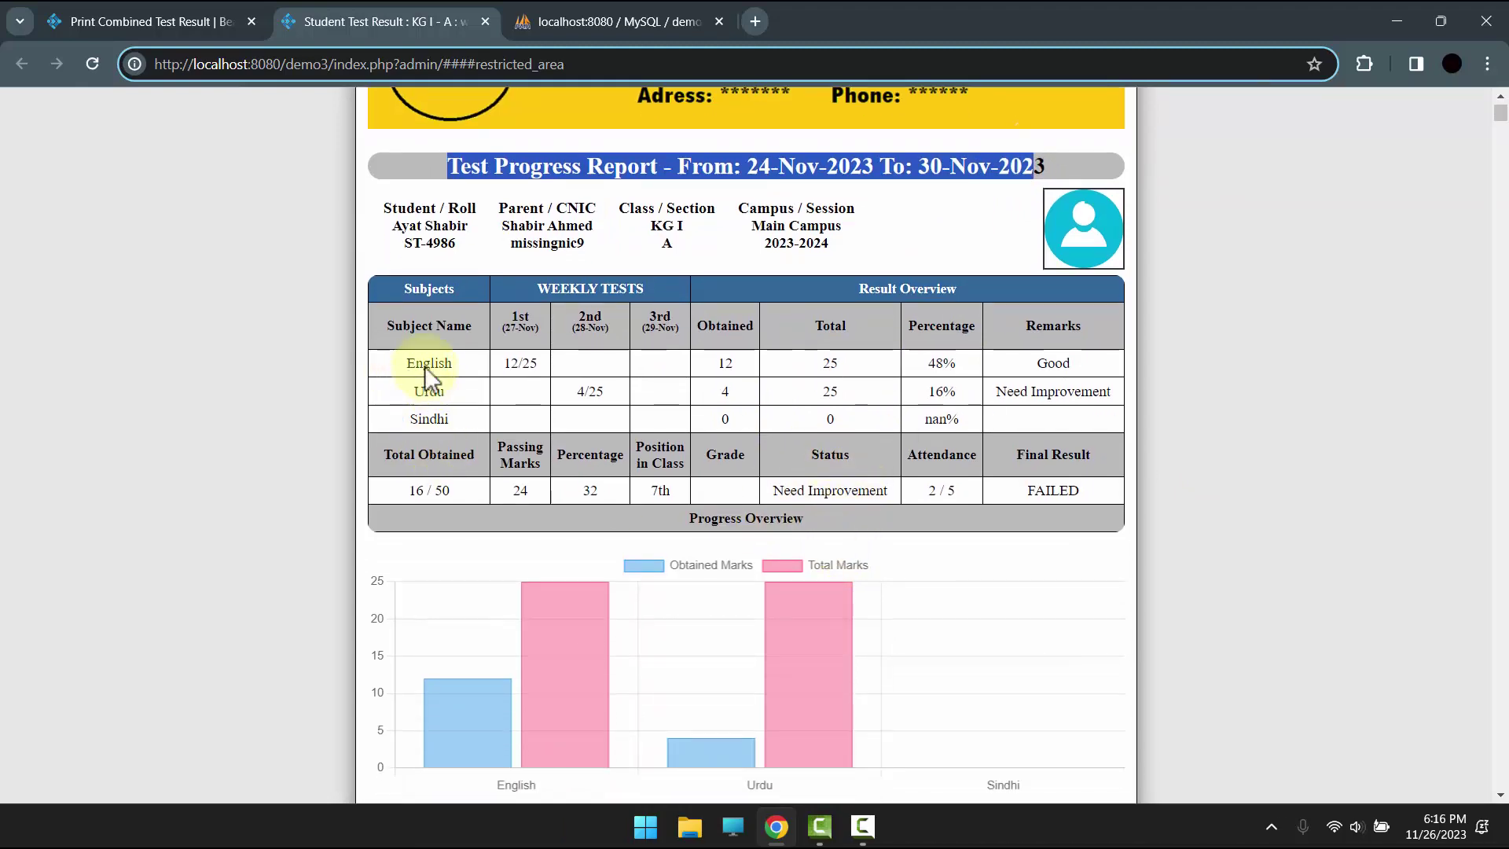
scroll(885, 644, down, 2)
scroll(772, 512, up, 2)
scroll(772, 511, up, 1)
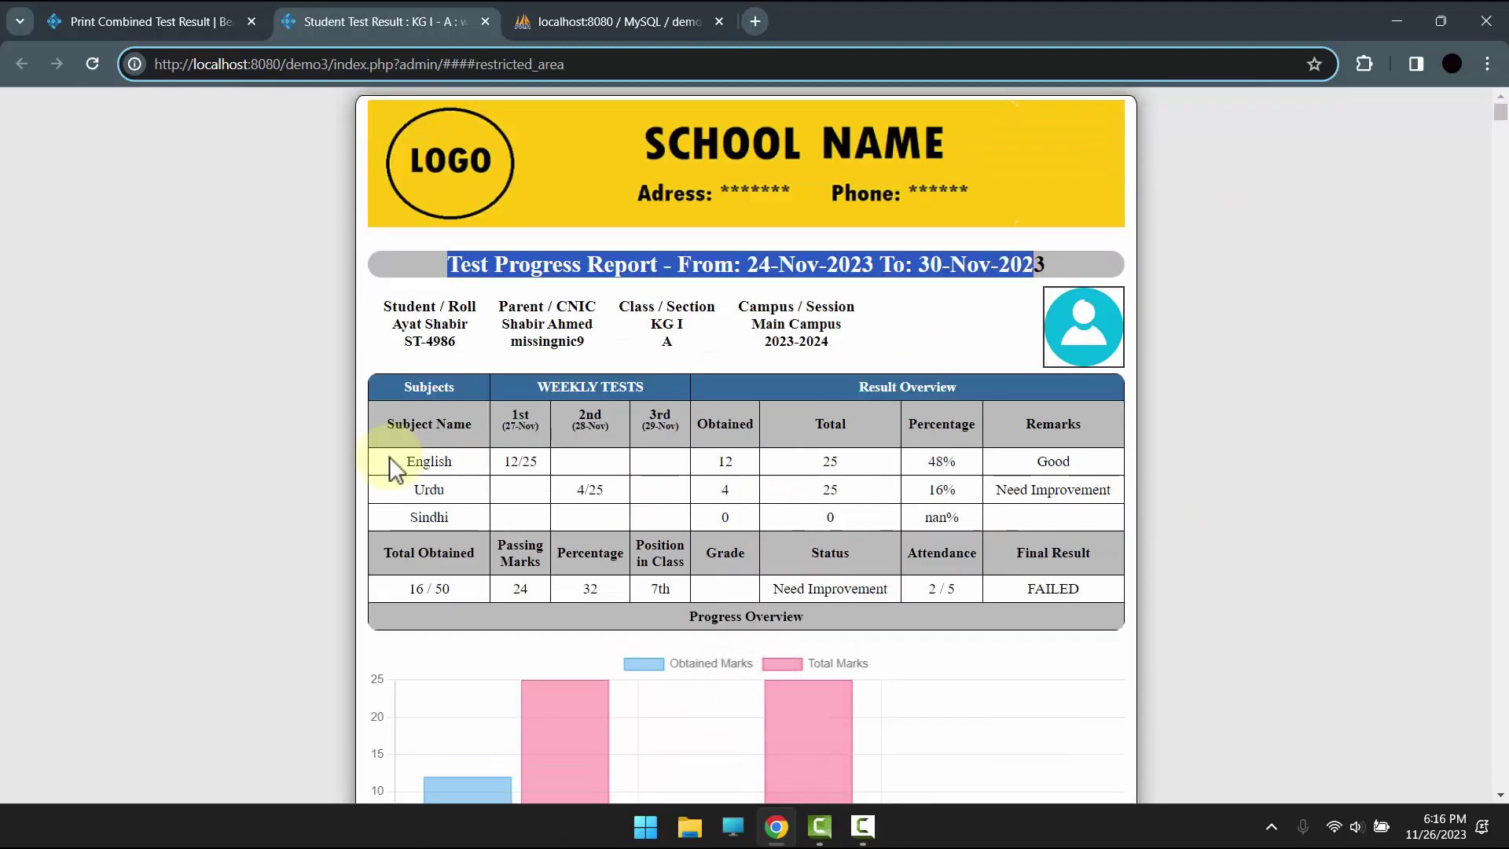
Examine the English and Urdu weekly test marks, total obtained, progress chart and class teacher remarks in the first student's report.
click(403, 463)
drag(413, 489, 430, 490)
drag(404, 553, 449, 551)
drag(577, 489, 587, 489)
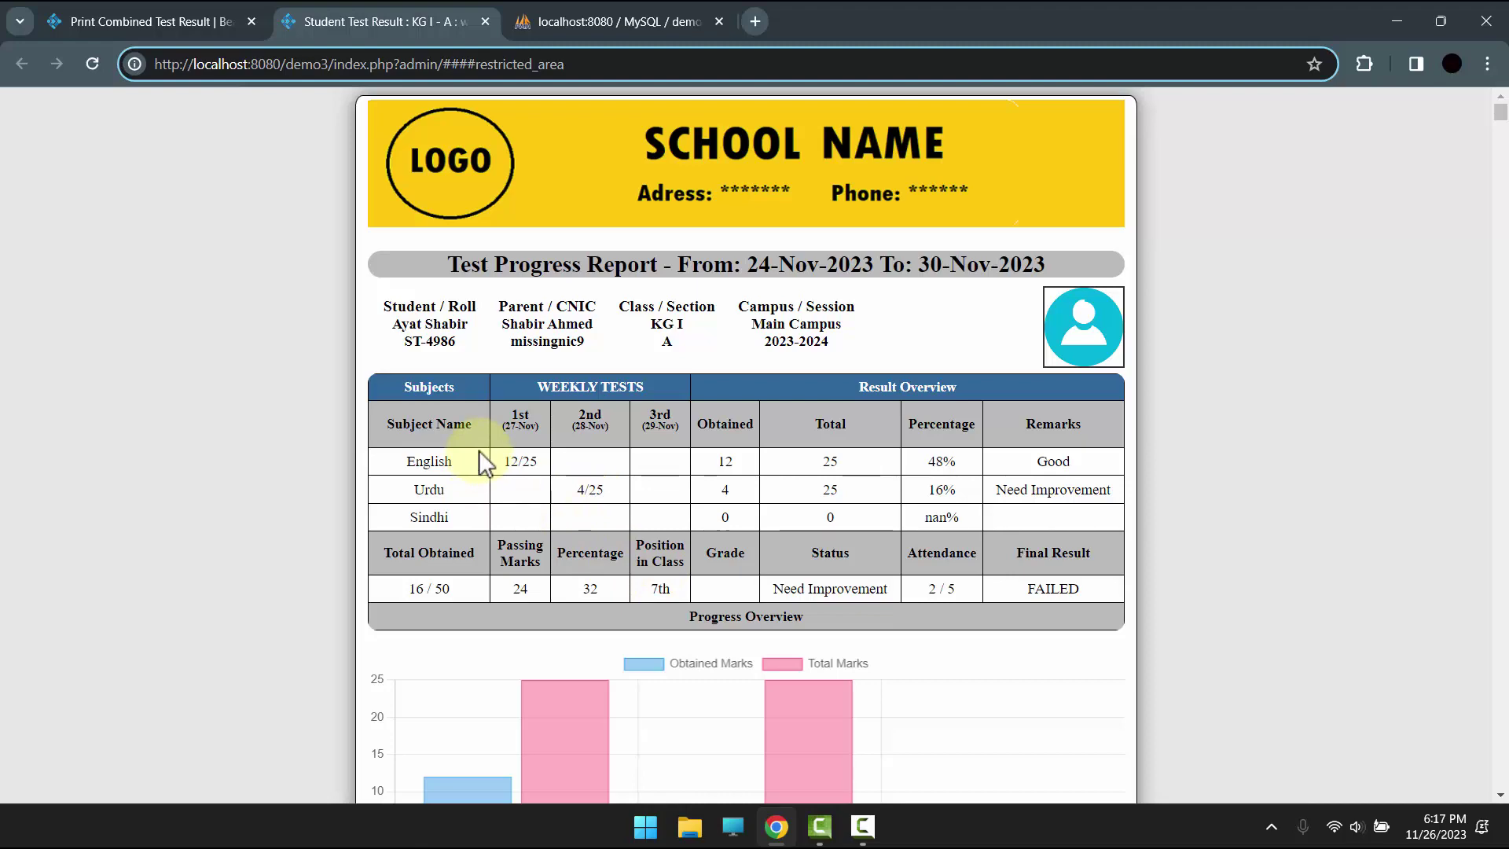
drag(480, 452, 554, 480)
scroll(507, 335, down, 2)
scroll(519, 393, down, 2)
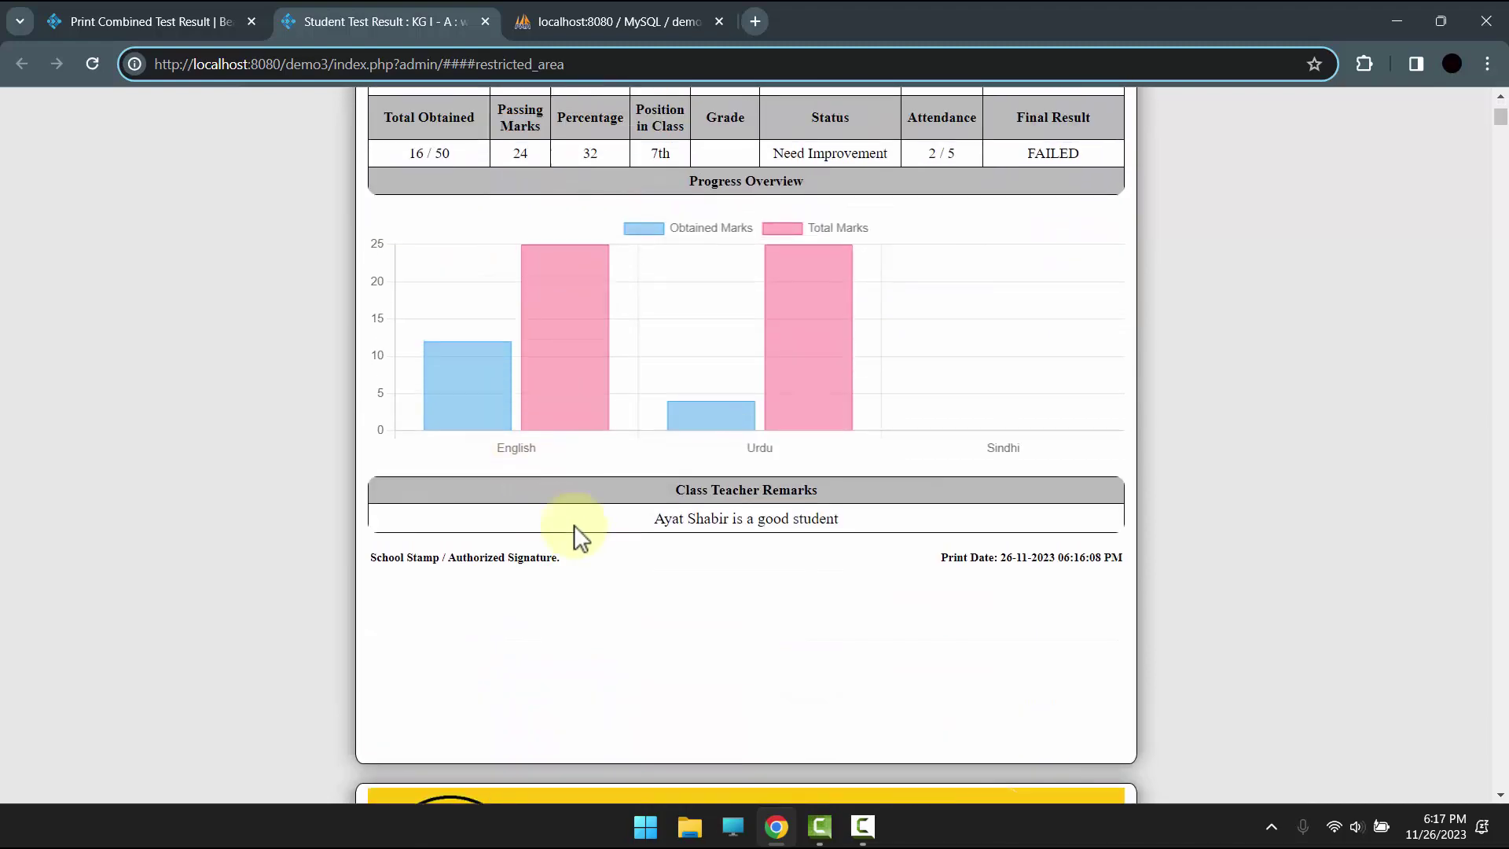
scroll(579, 529, up, 3)
scroll(1151, 616, up, 1)
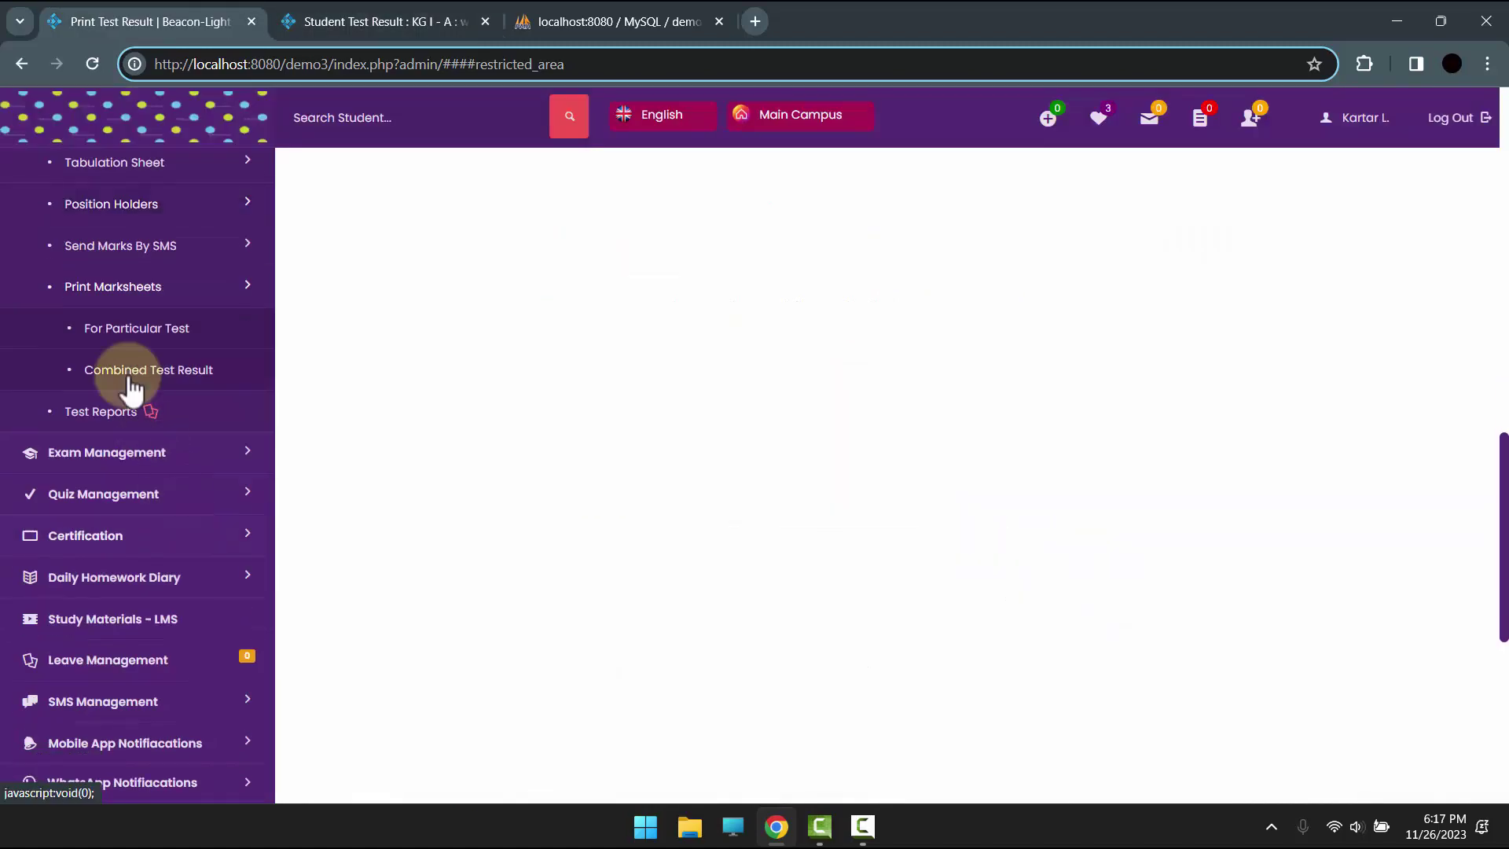
Go to Test Reports in Test Management and open the Blank Tabulation Sheet report.
click(107, 288)
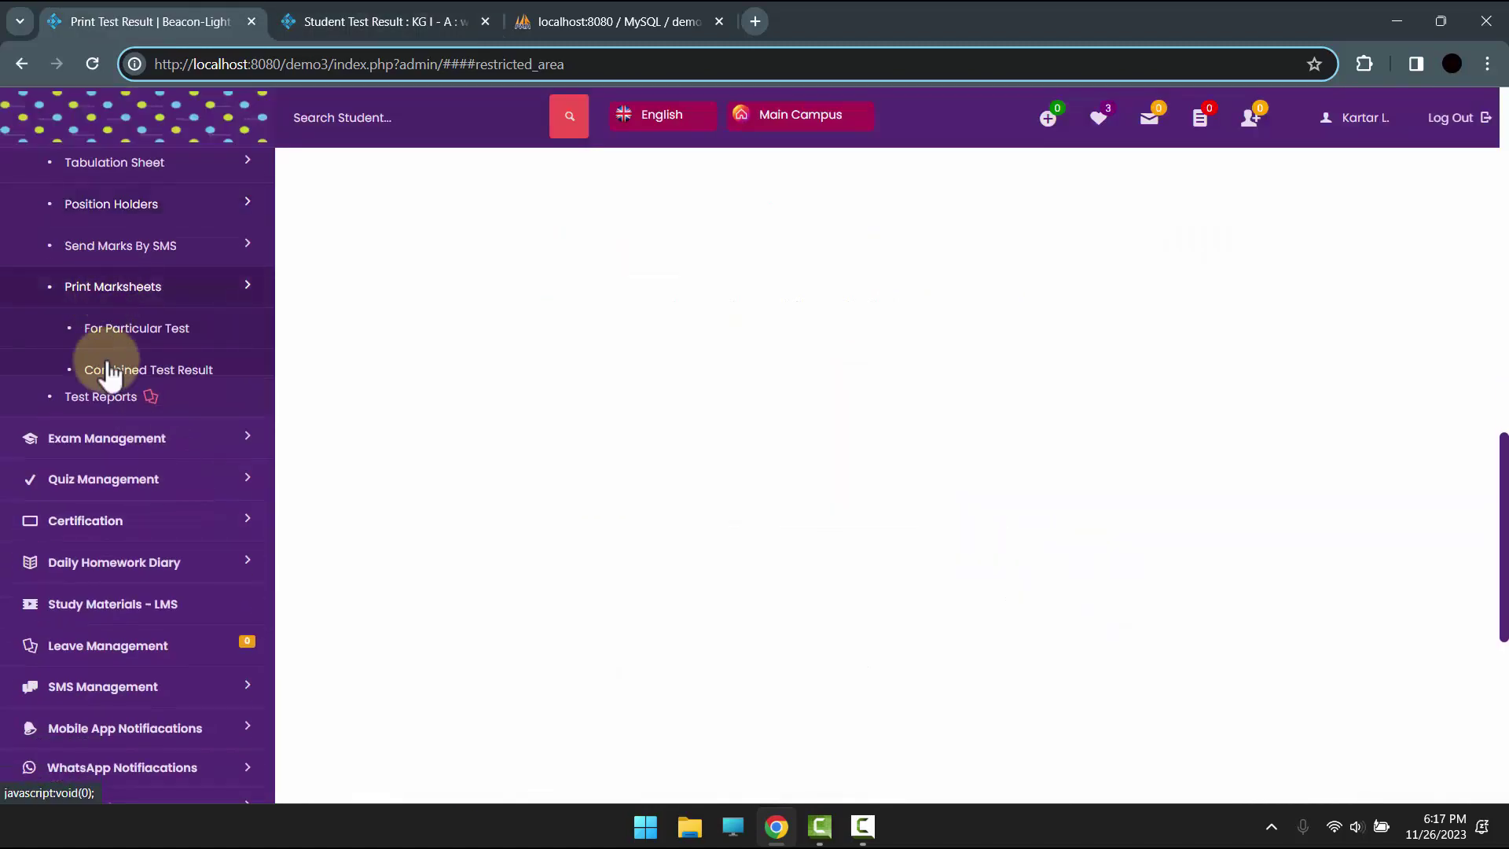
click(111, 334)
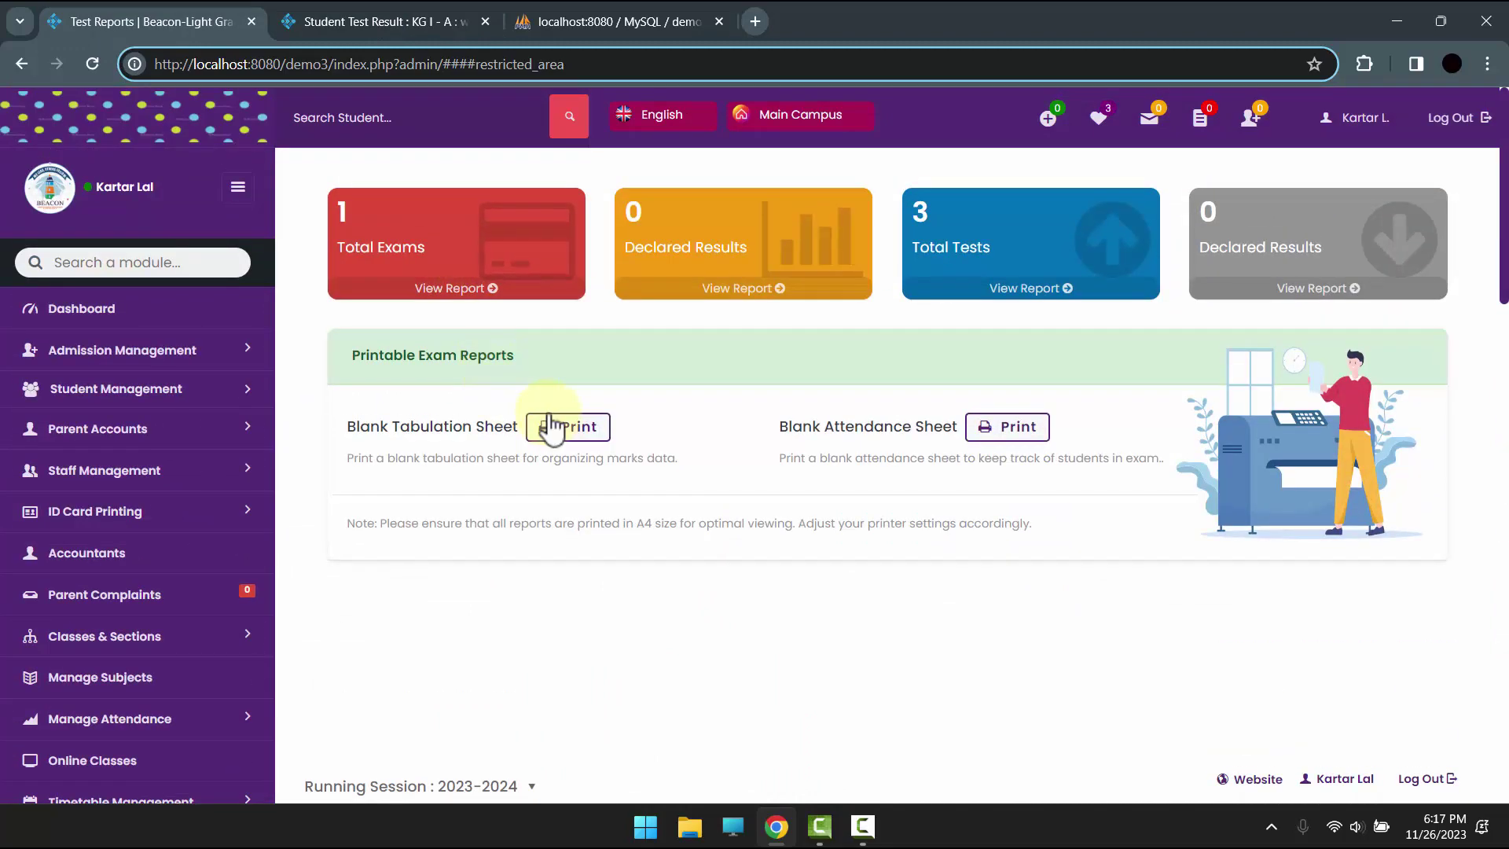
drag(358, 430, 477, 430)
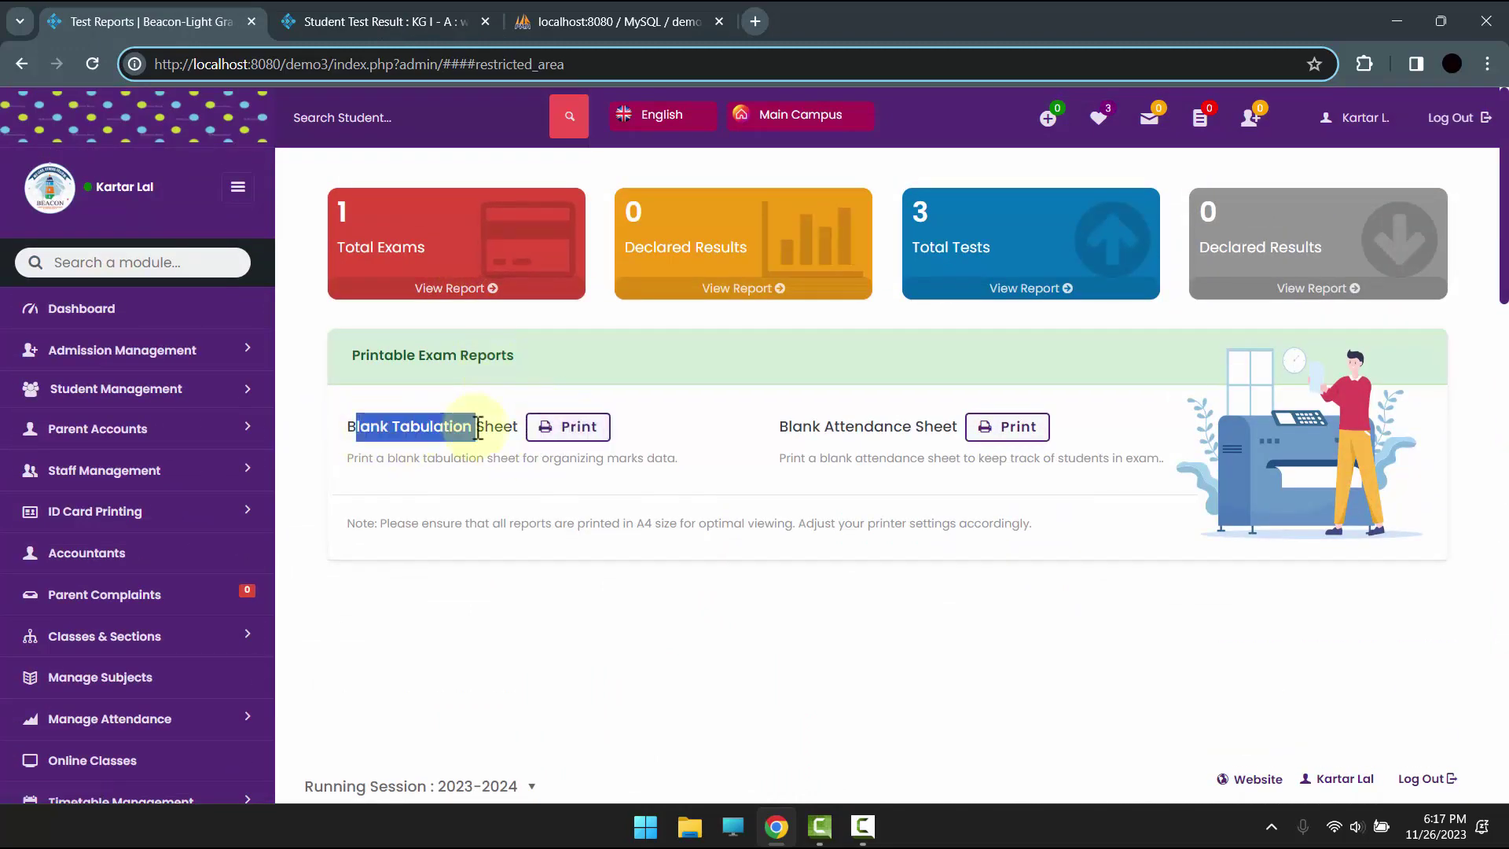
click(569, 426)
Generate the blank tabulation sheet for class KG I, section A and Test B, and dismiss the print dialog.
click(558, 314)
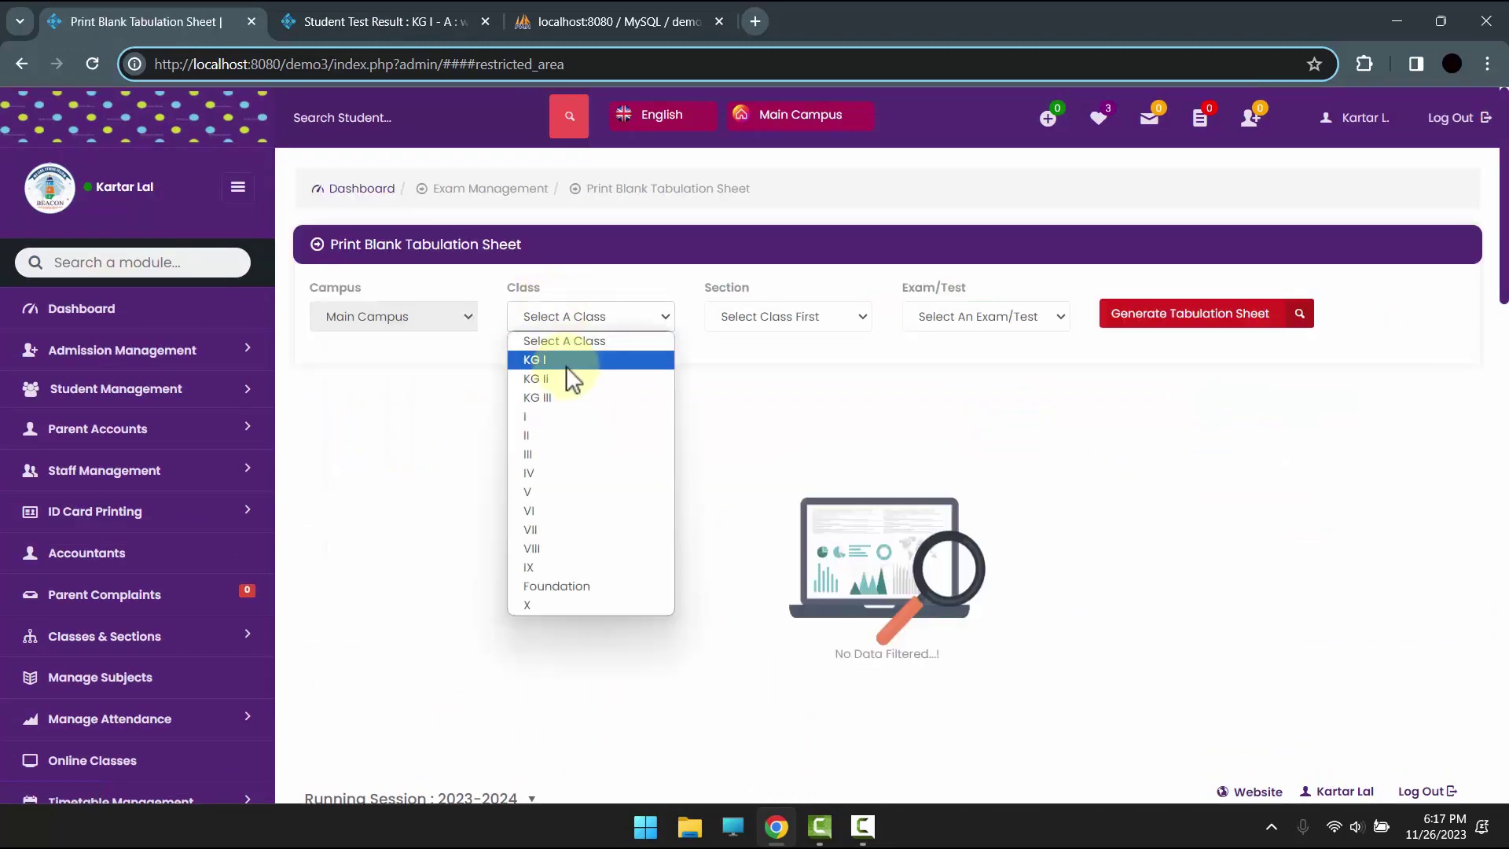
click(566, 361)
click(915, 322)
click(971, 376)
click(1136, 324)
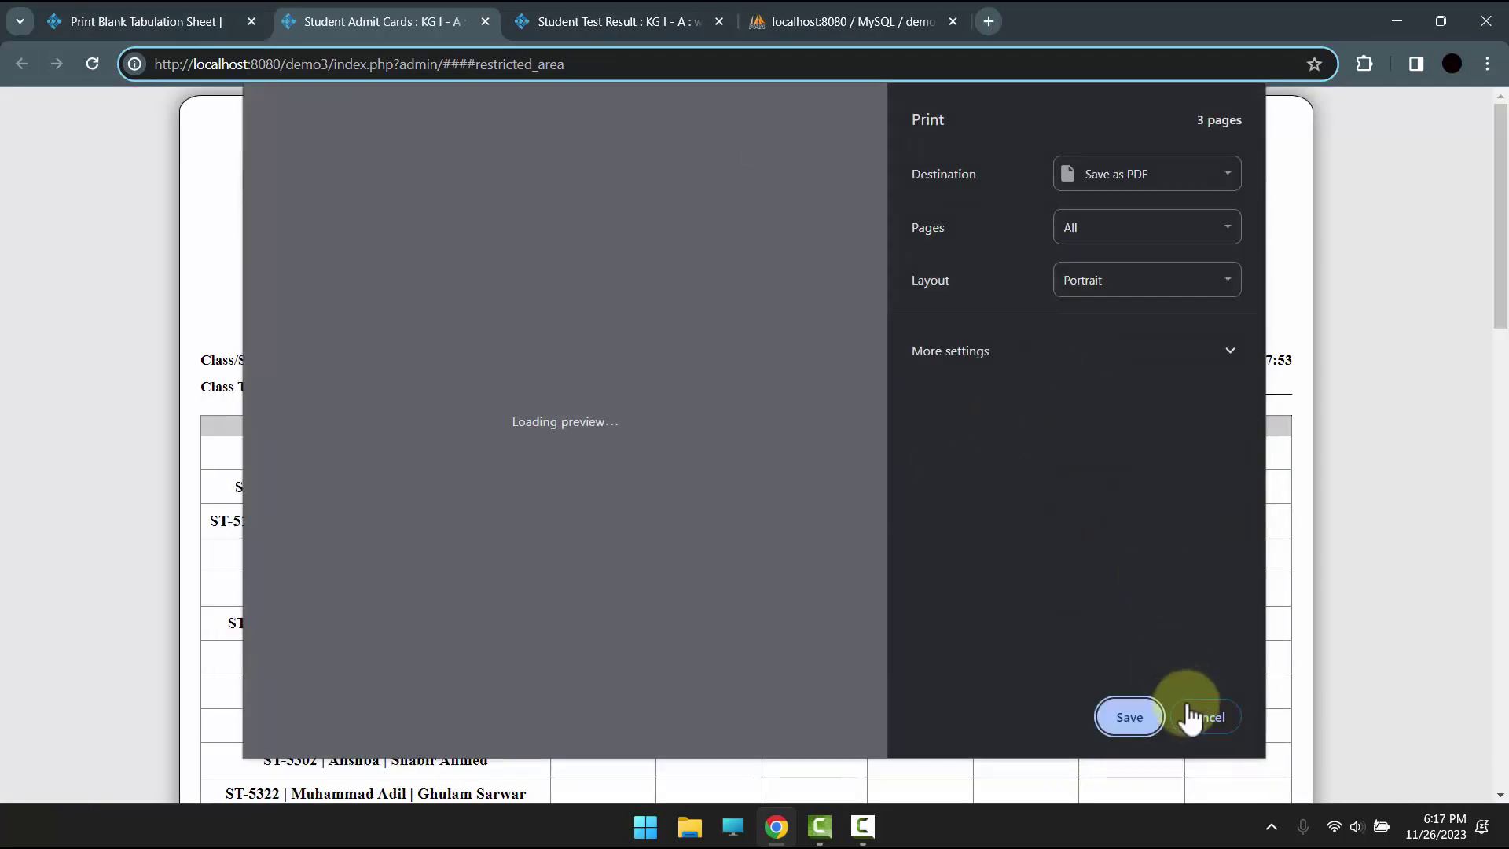
click(1191, 717)
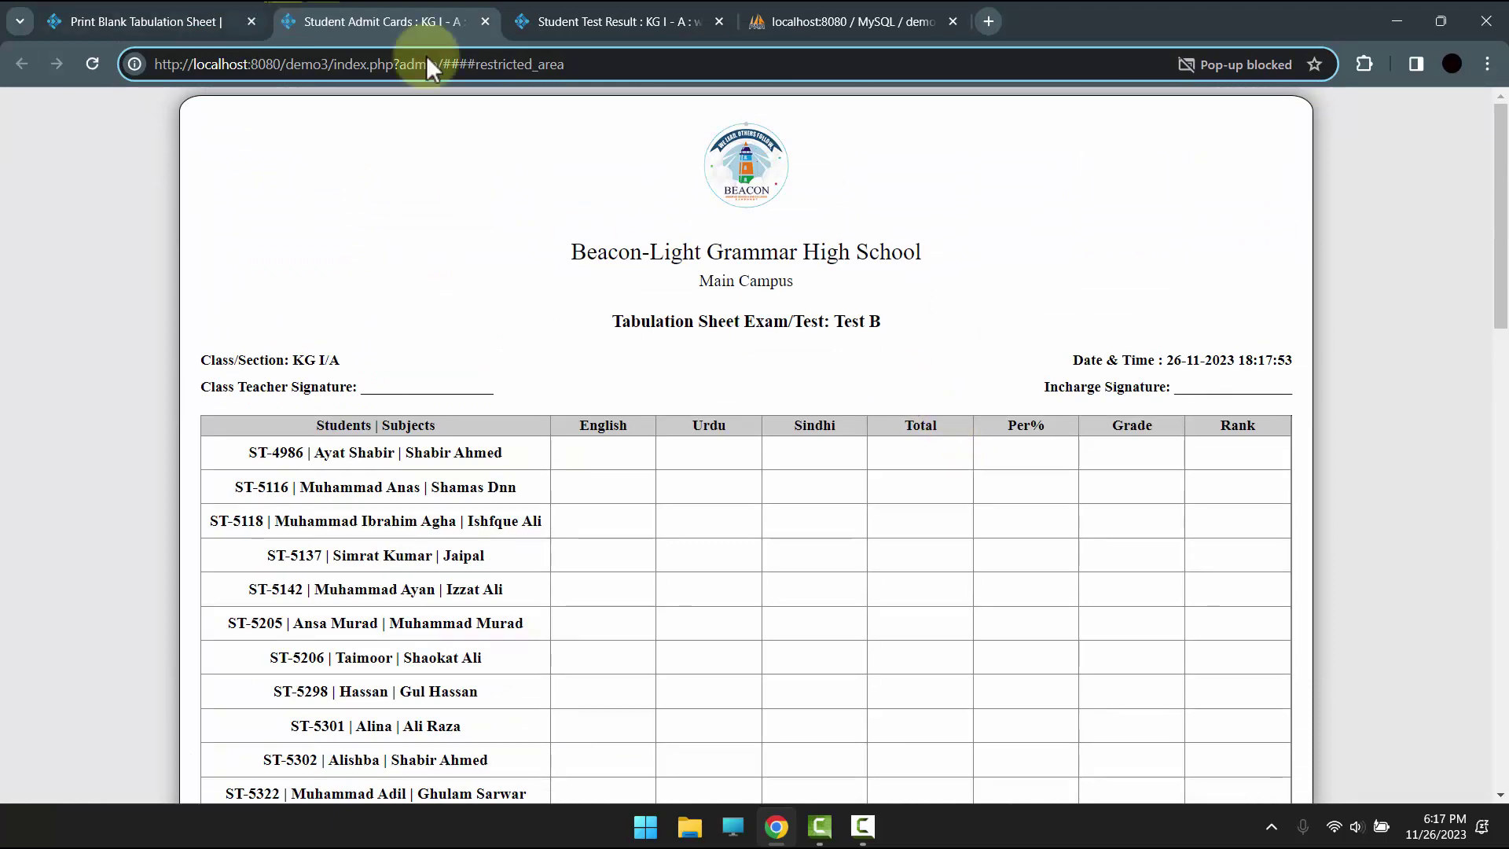
Review all pages of the blank tabulation sheet in the print preview, and close it without saving.
key(ctrl+p)
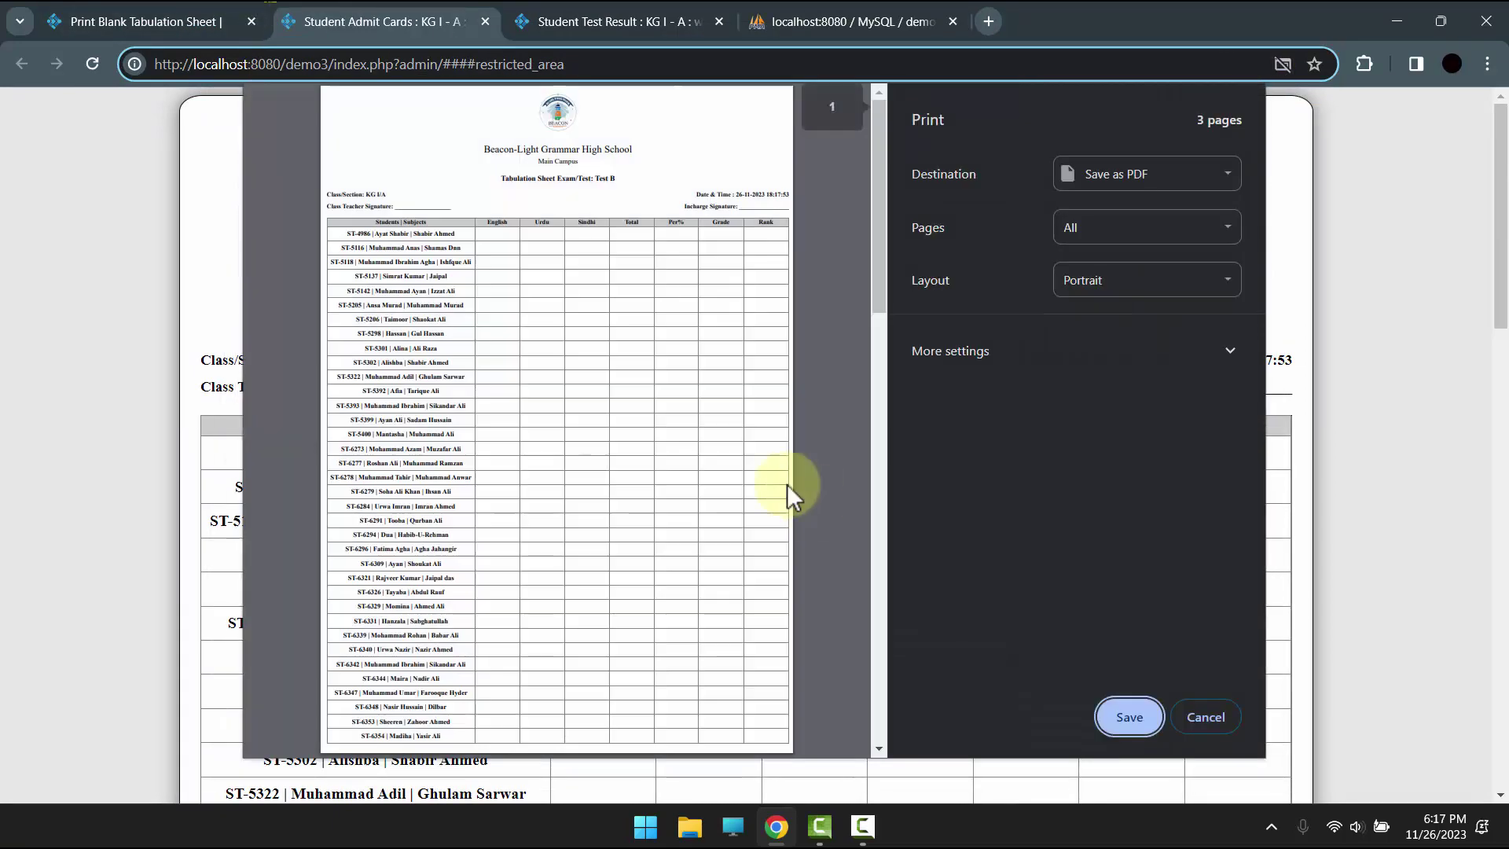
scroll(588, 442, down, 12)
scroll(629, 472, up, 12)
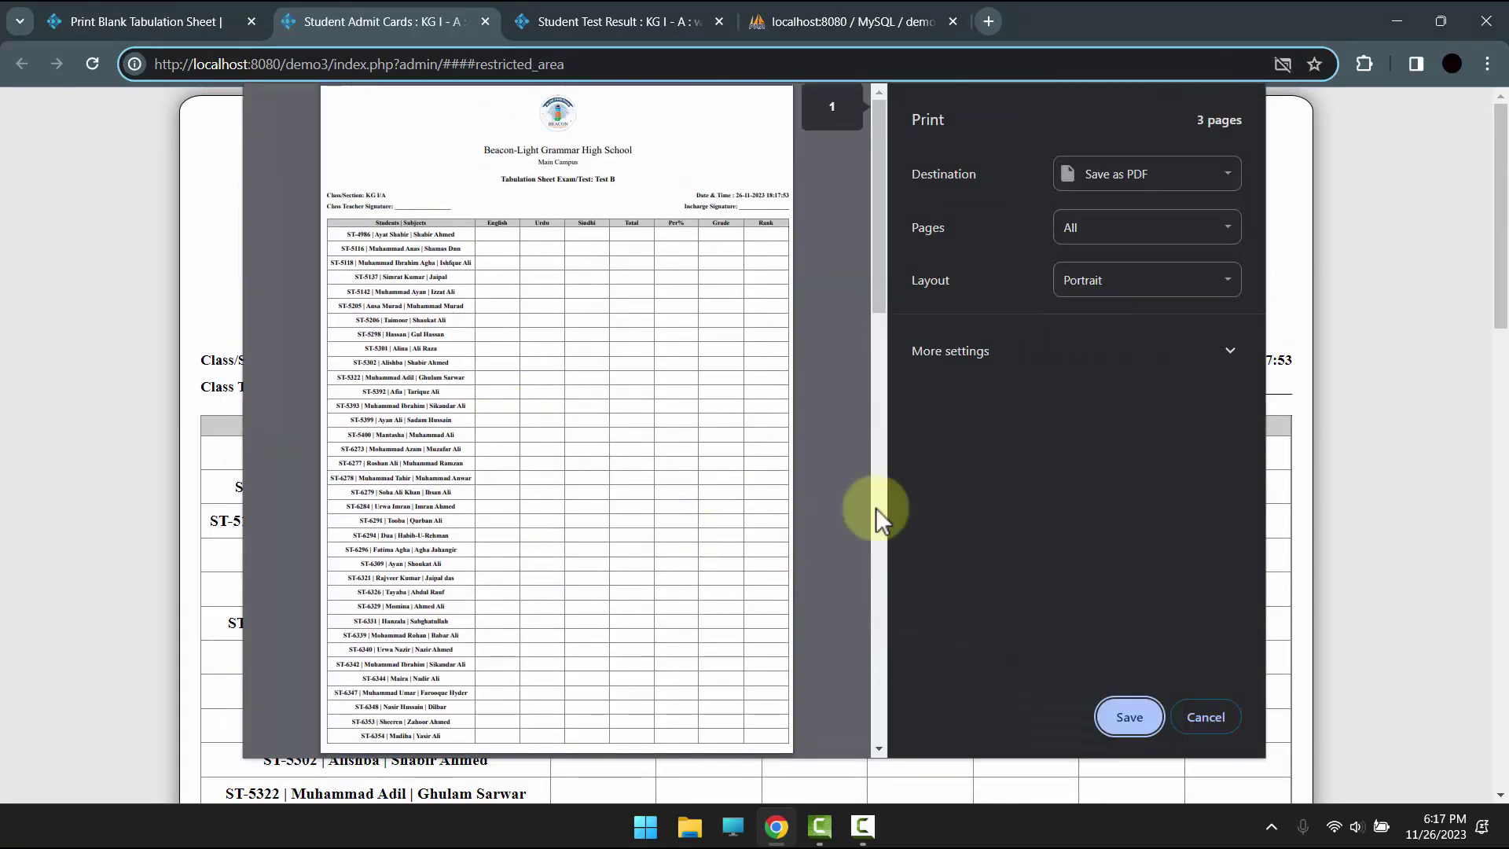
click(706, 223)
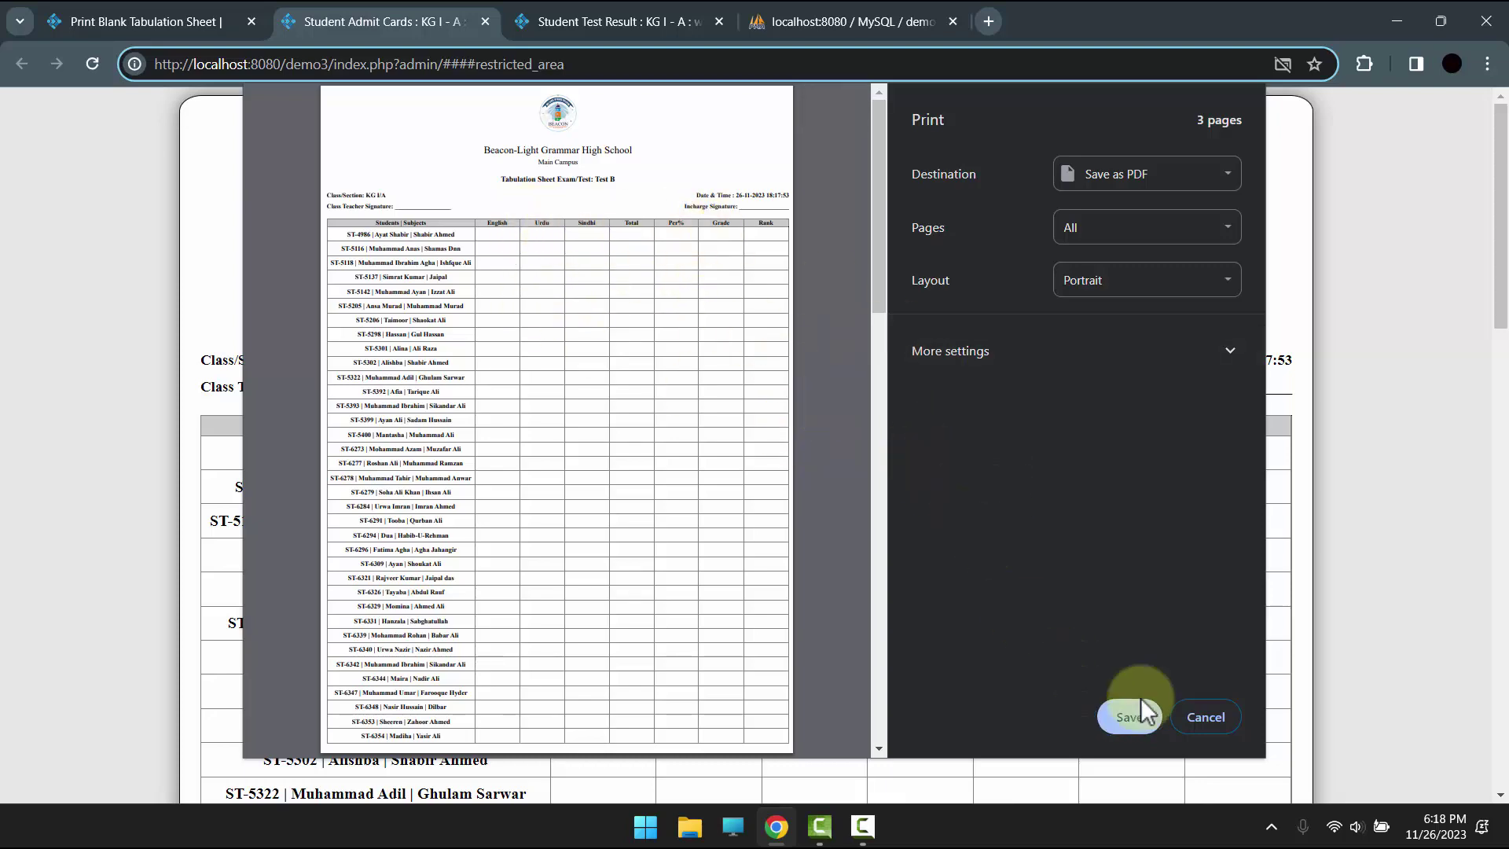
click(1198, 718)
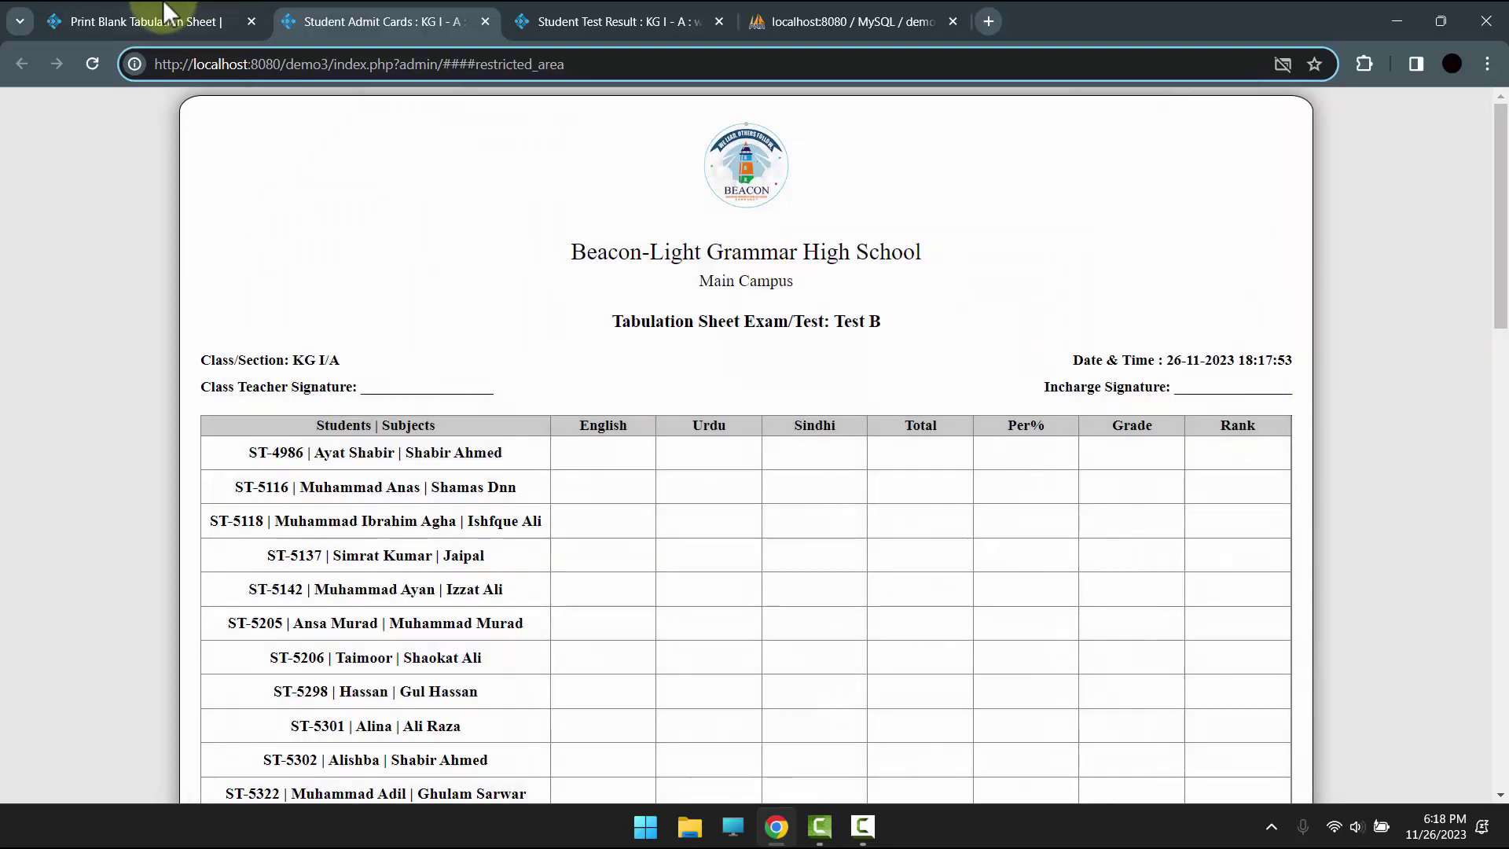
Return to Test Reports and open the Blank Attendance Sheet report.
click(164, 13)
scroll(121, 456, down, 9)
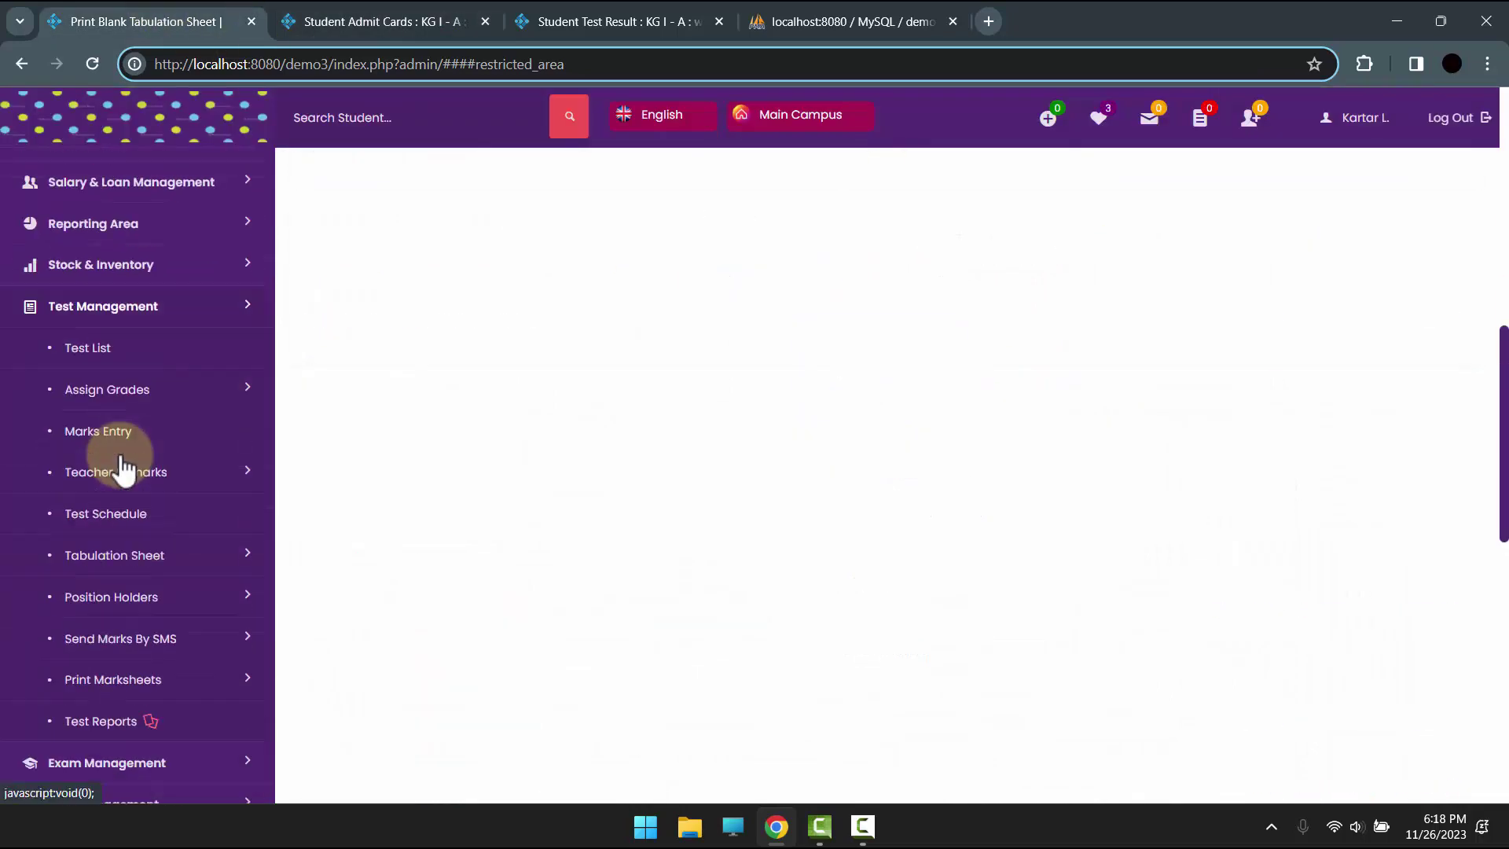
click(101, 721)
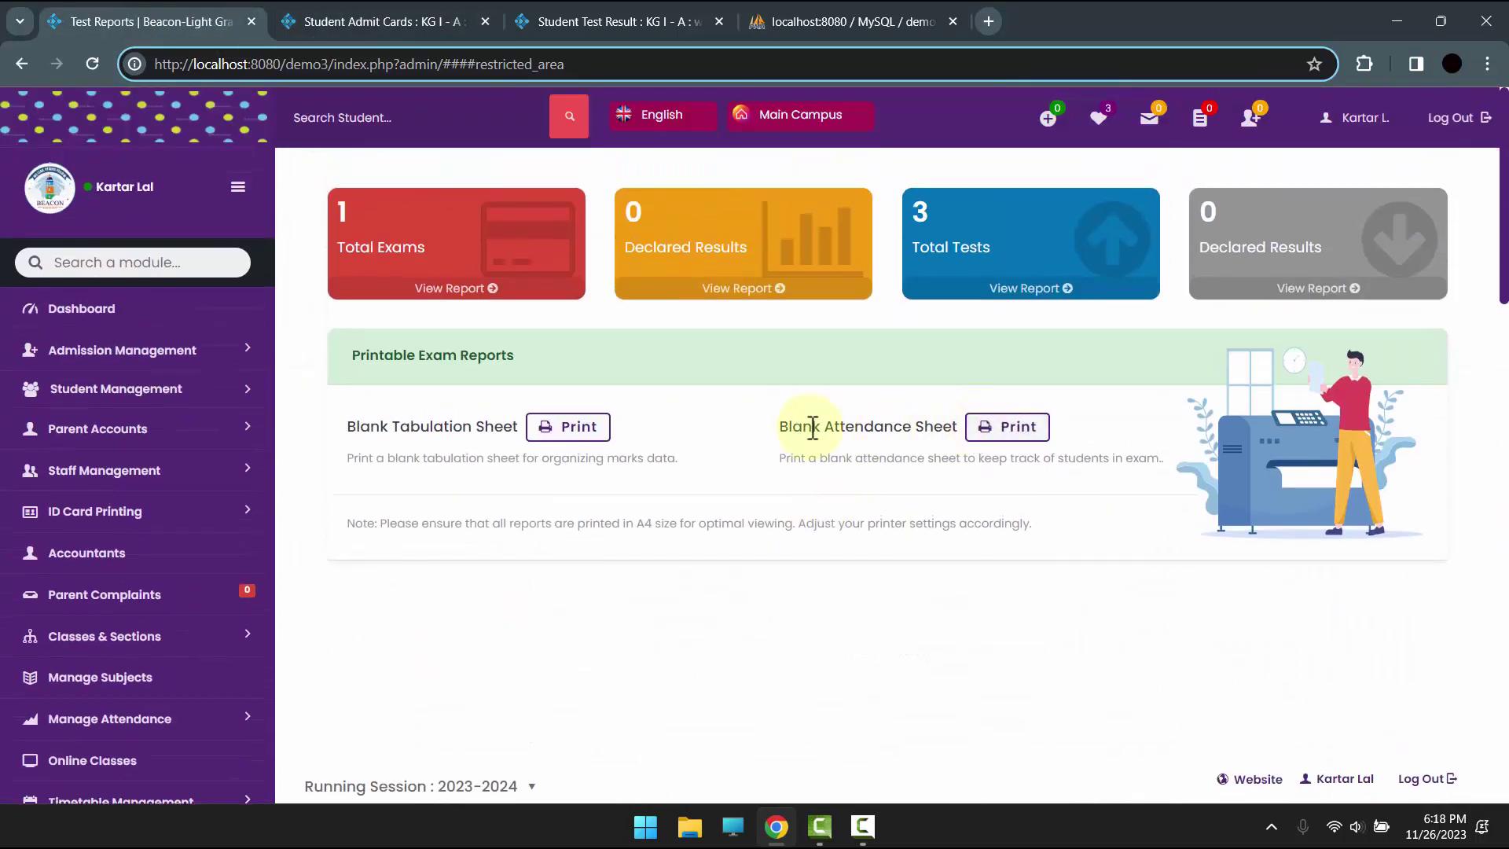
drag(791, 427, 1011, 438)
click(1011, 438)
Generate the attendance sheet for class KG I, section A and Test B, and dismiss the print dialog.
click(551, 318)
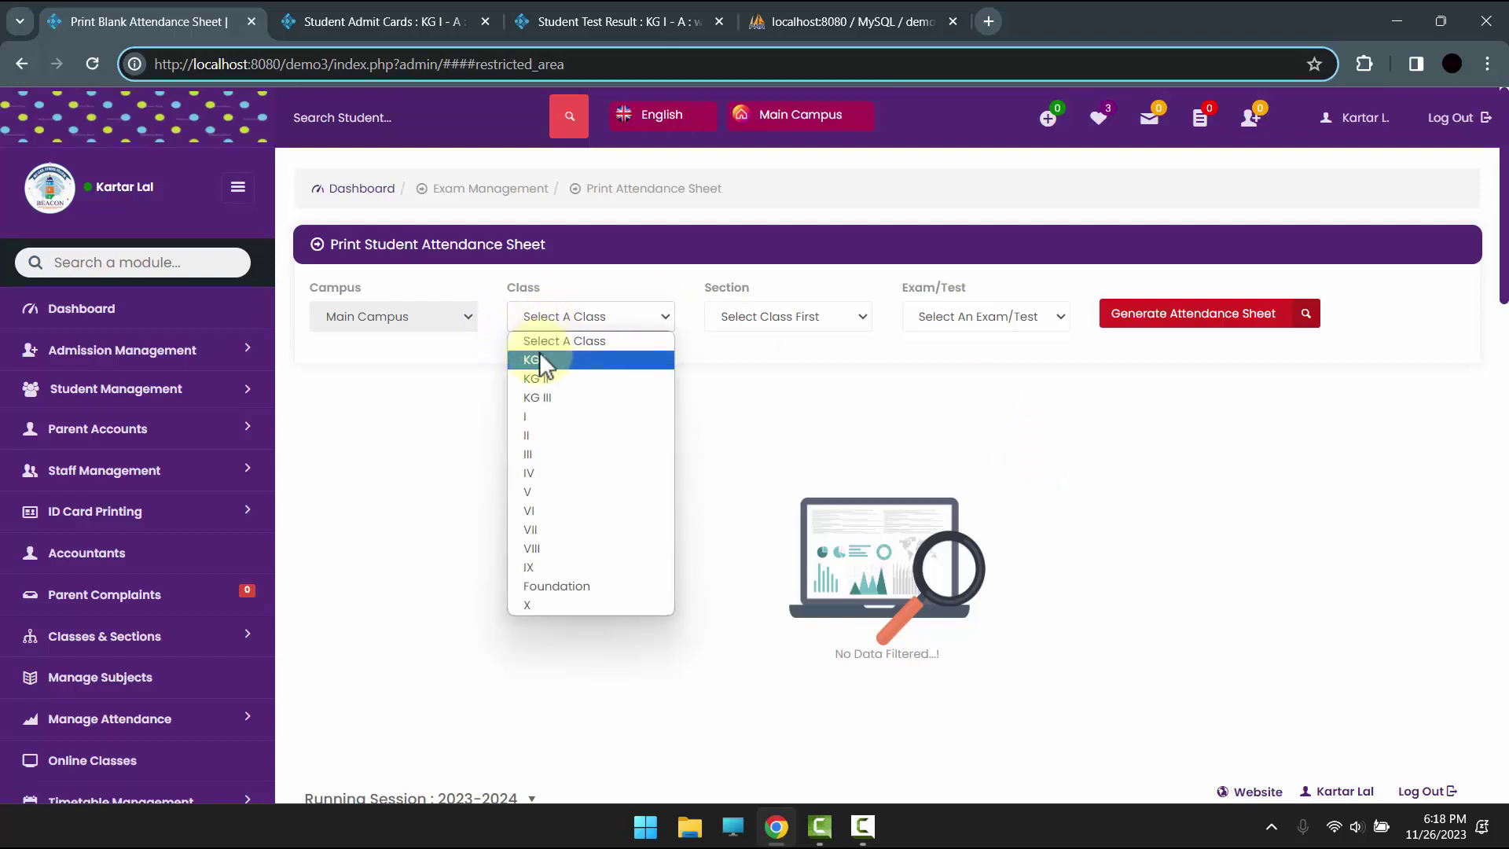
click(539, 352)
click(1038, 319)
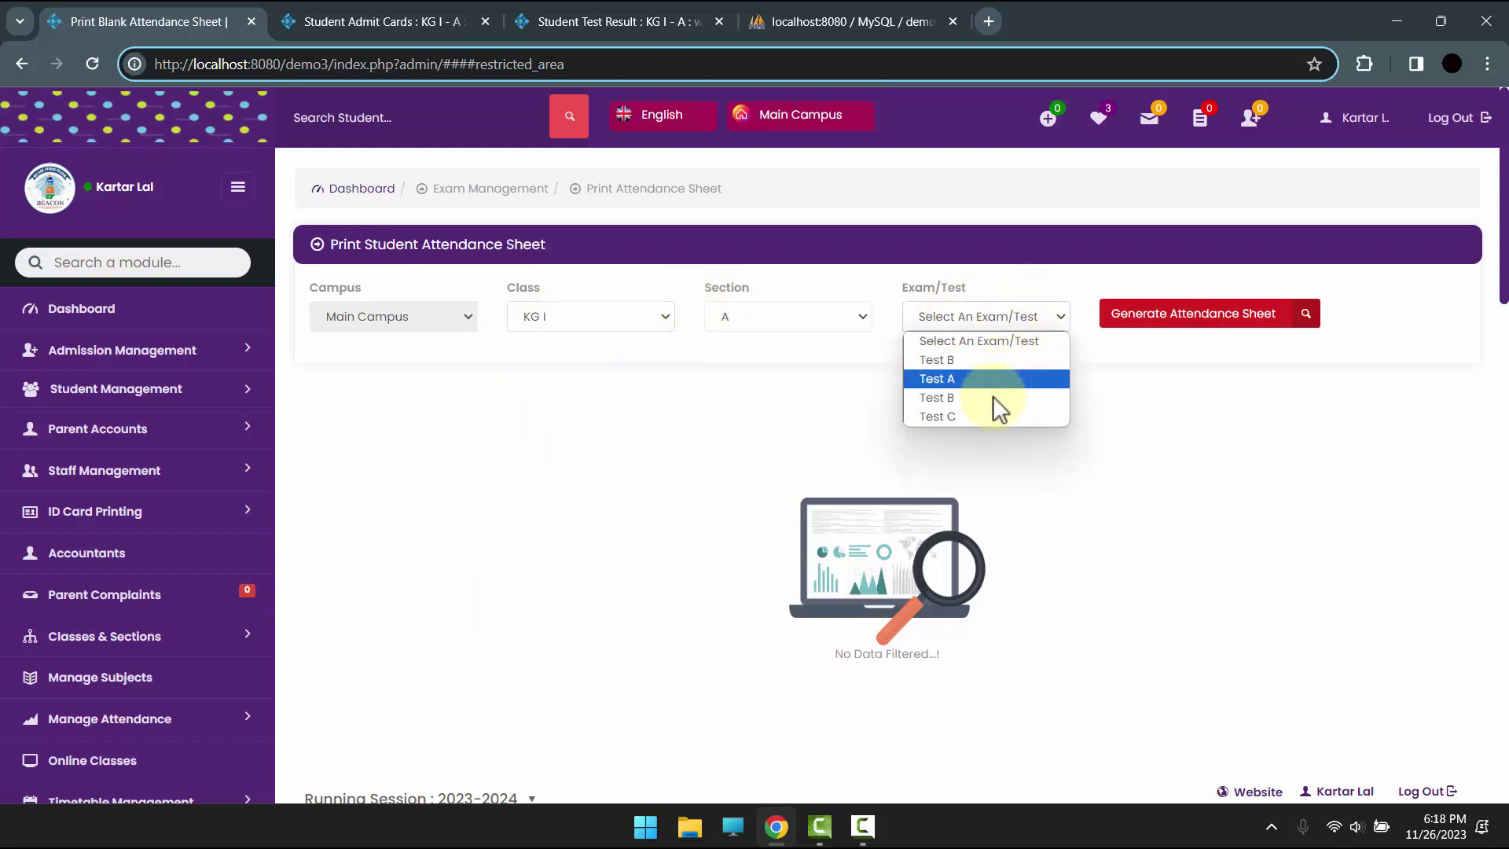
click(943, 361)
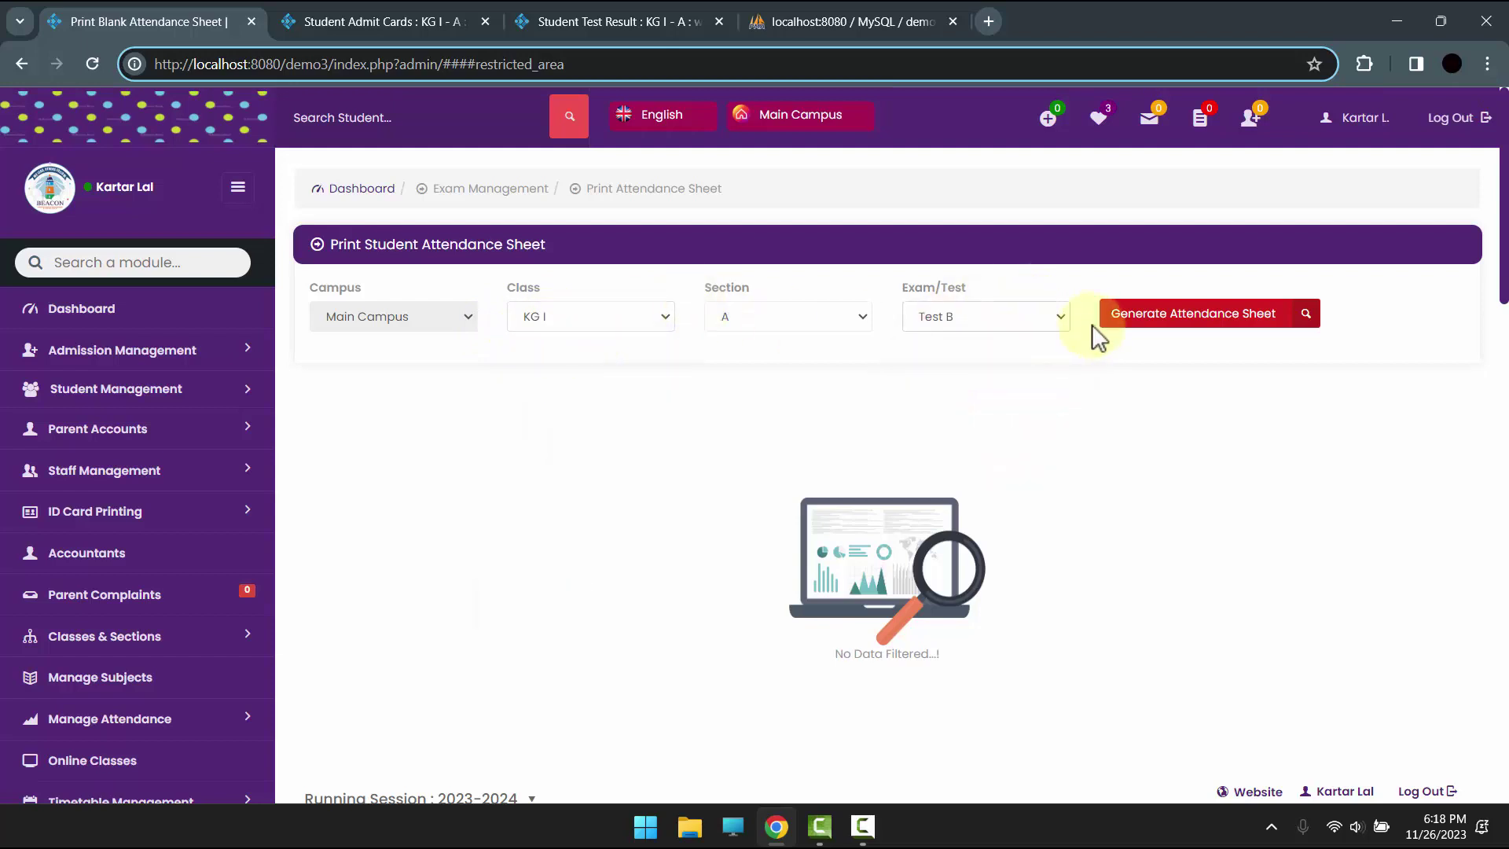
click(1180, 322)
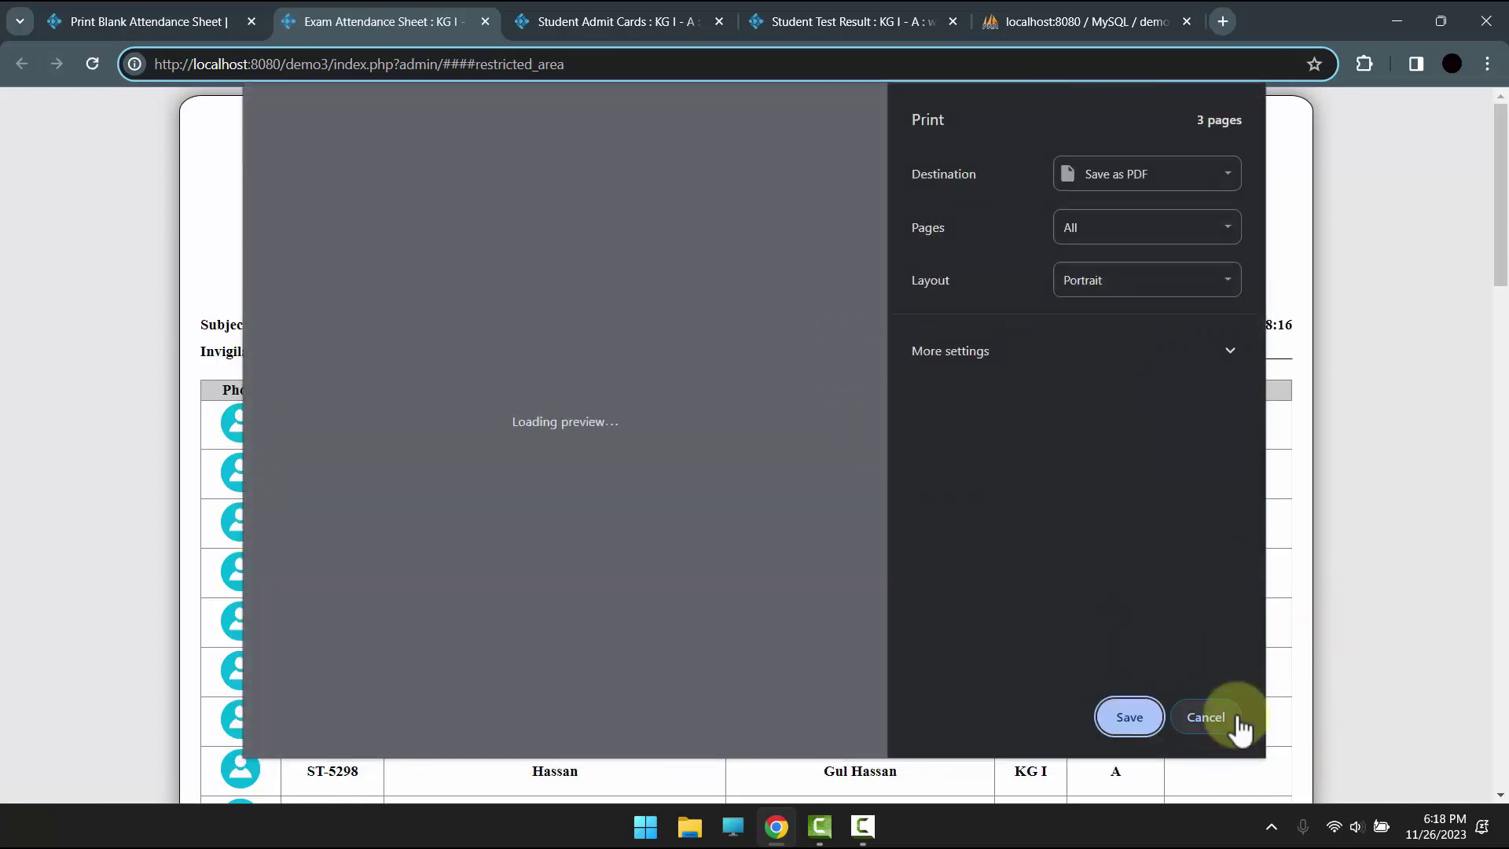
click(1236, 724)
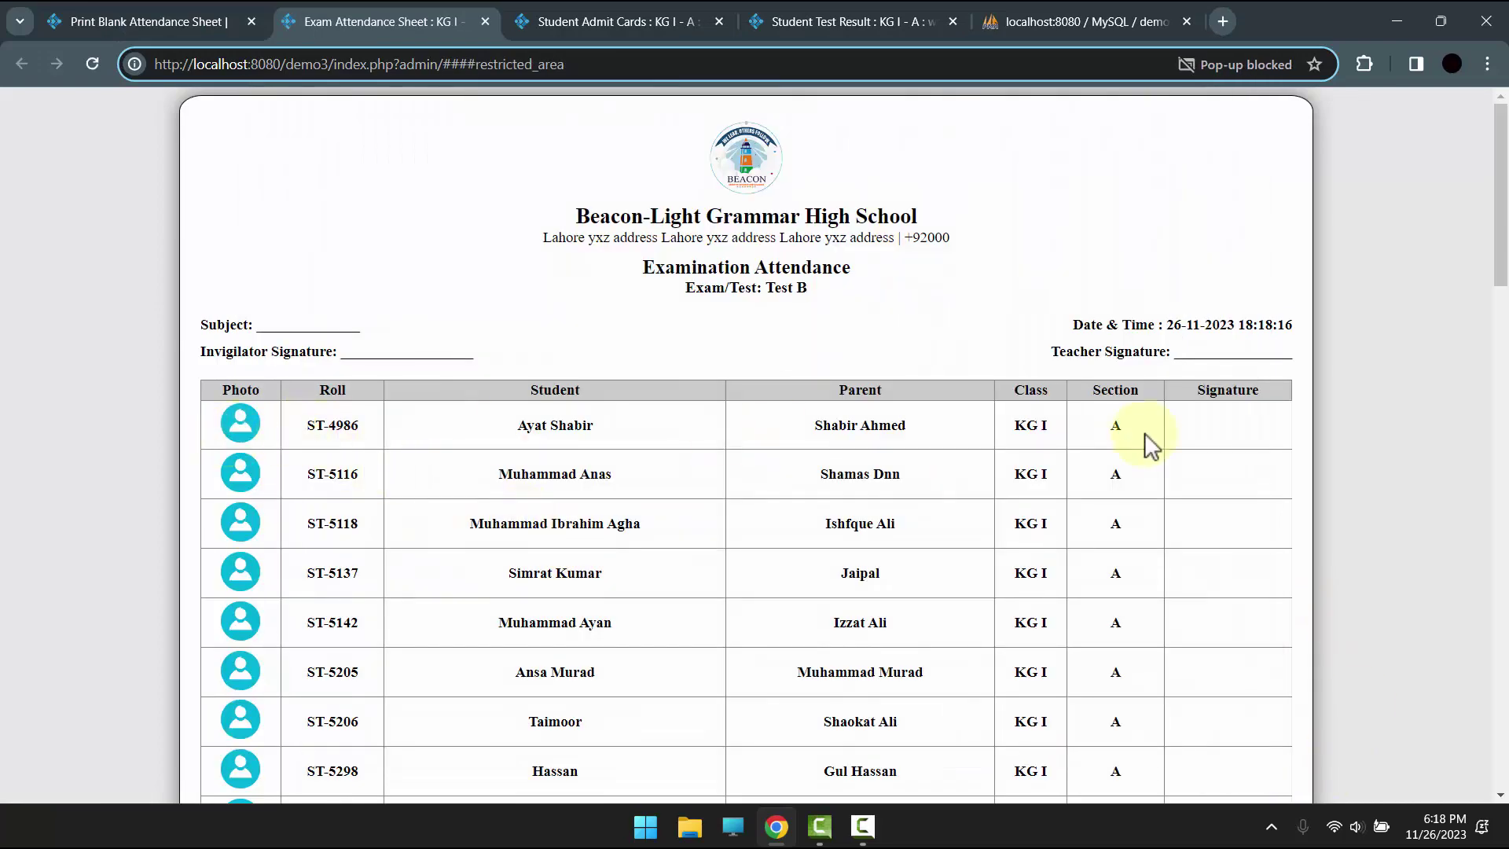
Examine the attendance sheet's school heading, student and parent names, class, section and signature columns.
drag(716, 267, 558, 276)
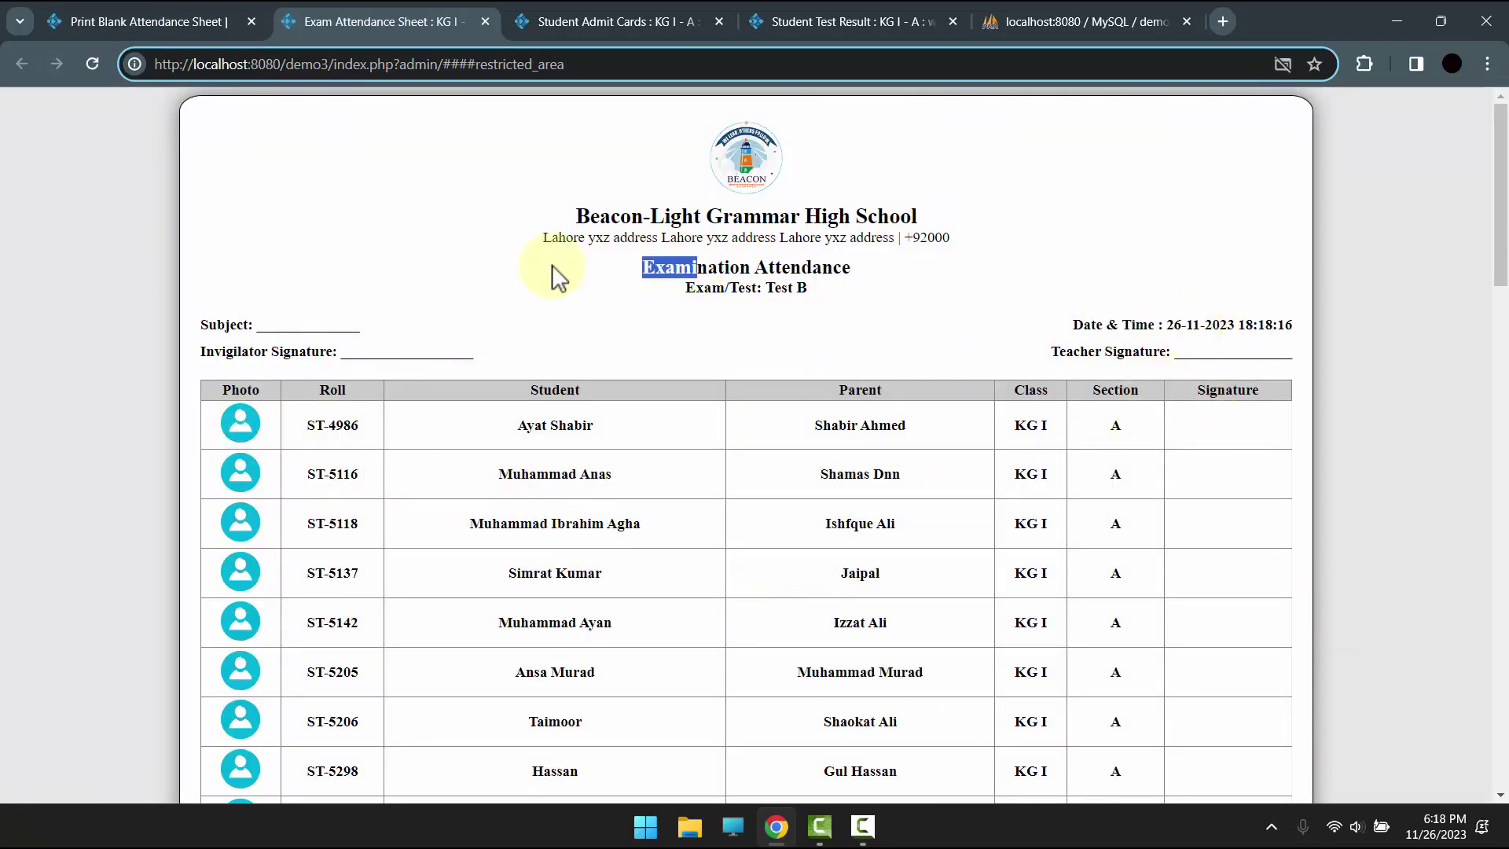
drag(550, 219, 893, 295)
scroll(457, 418, down, 1)
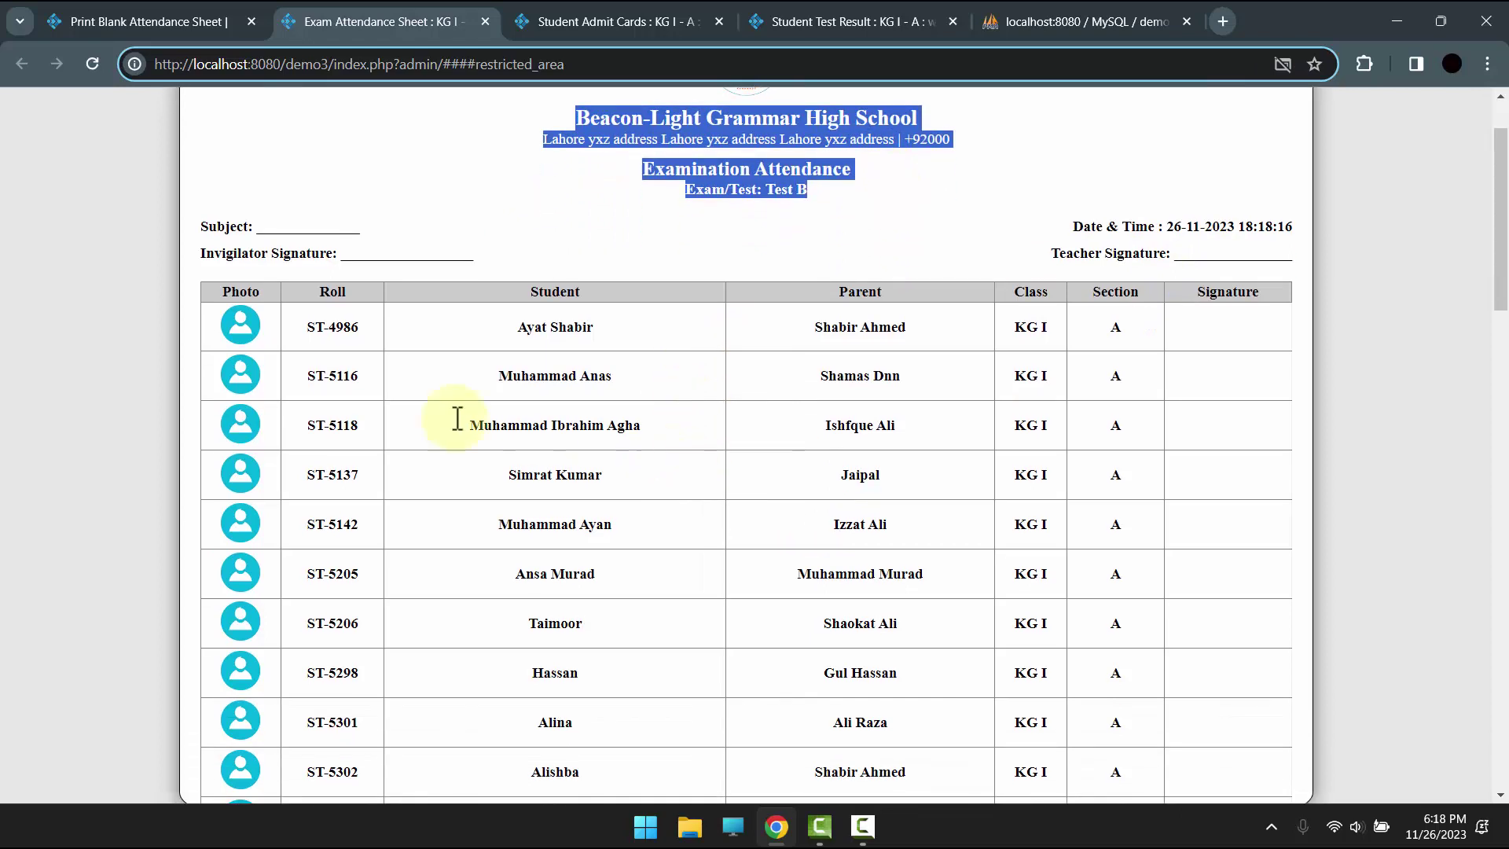
drag(512, 323, 873, 324)
click(956, 311)
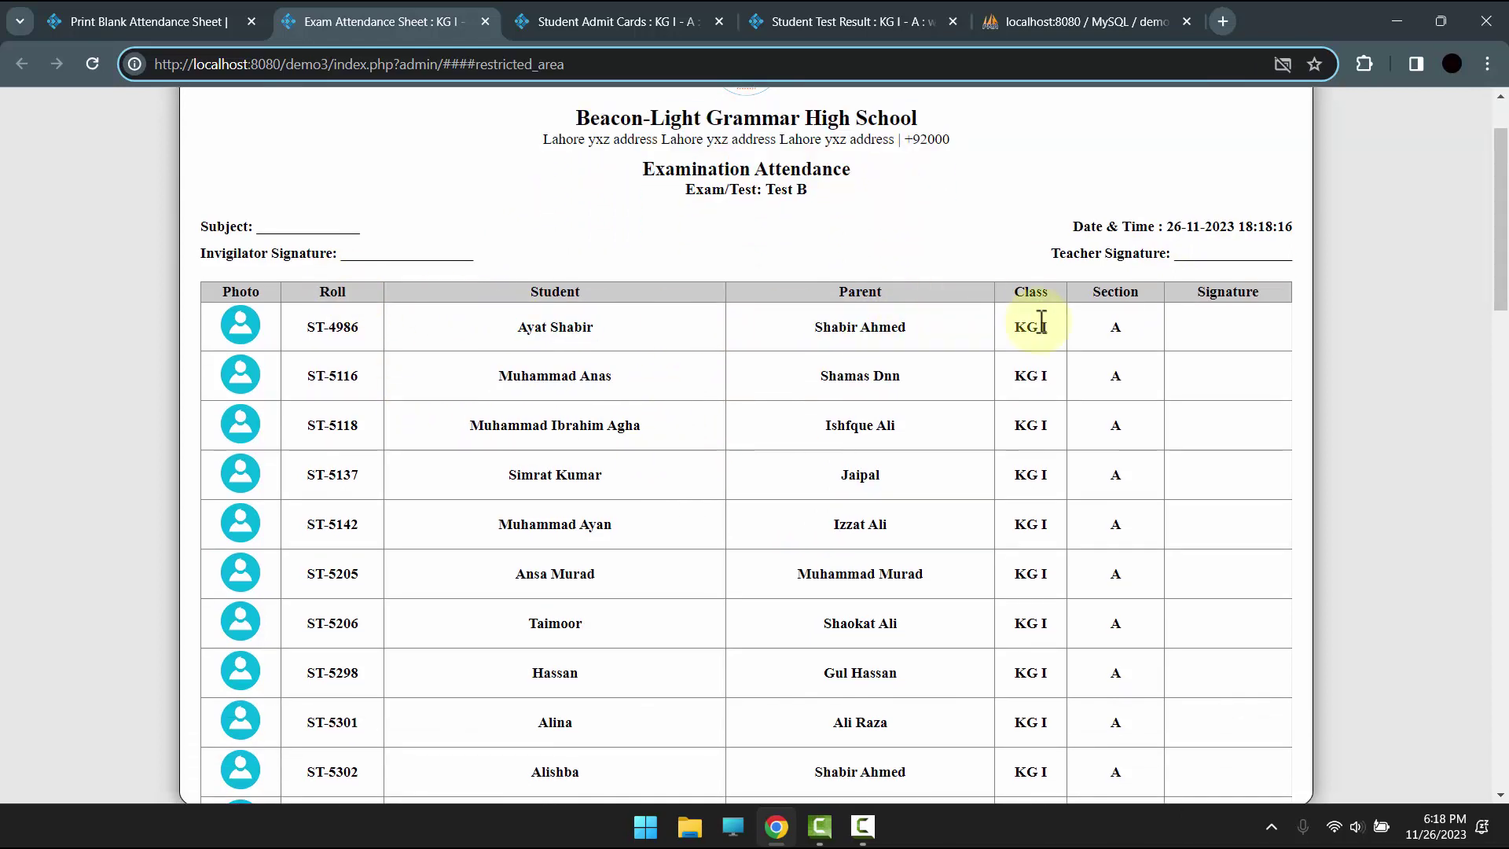
drag(1040, 325, 1021, 326)
scroll(1243, 401, down, 3)
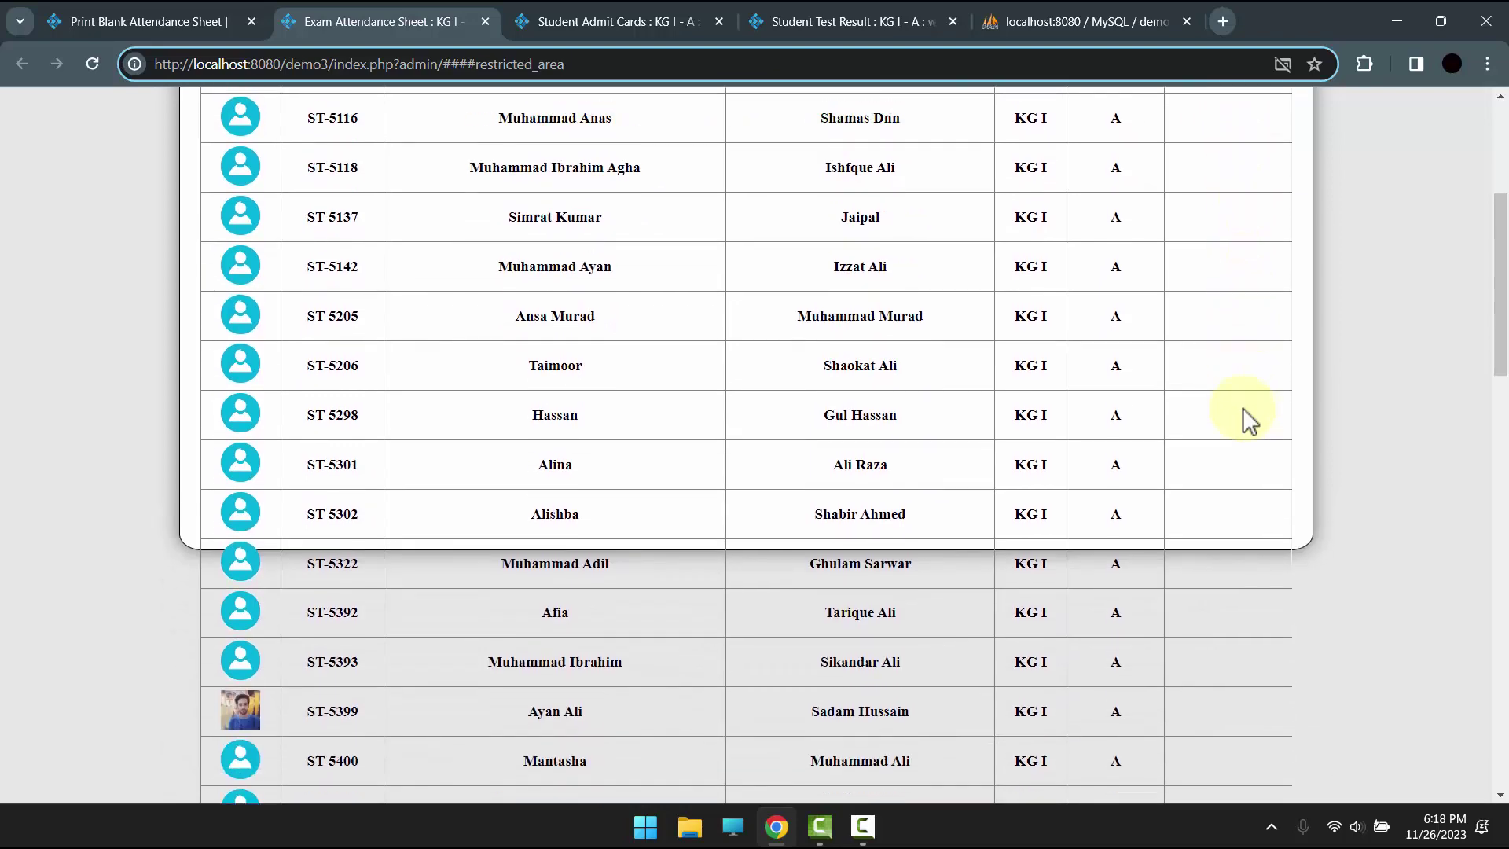
scroll(1243, 407, up, 4)
Review the attendance sheet's pages in the print preview, close it without saving and look through the full student list.
key(ctrl+p)
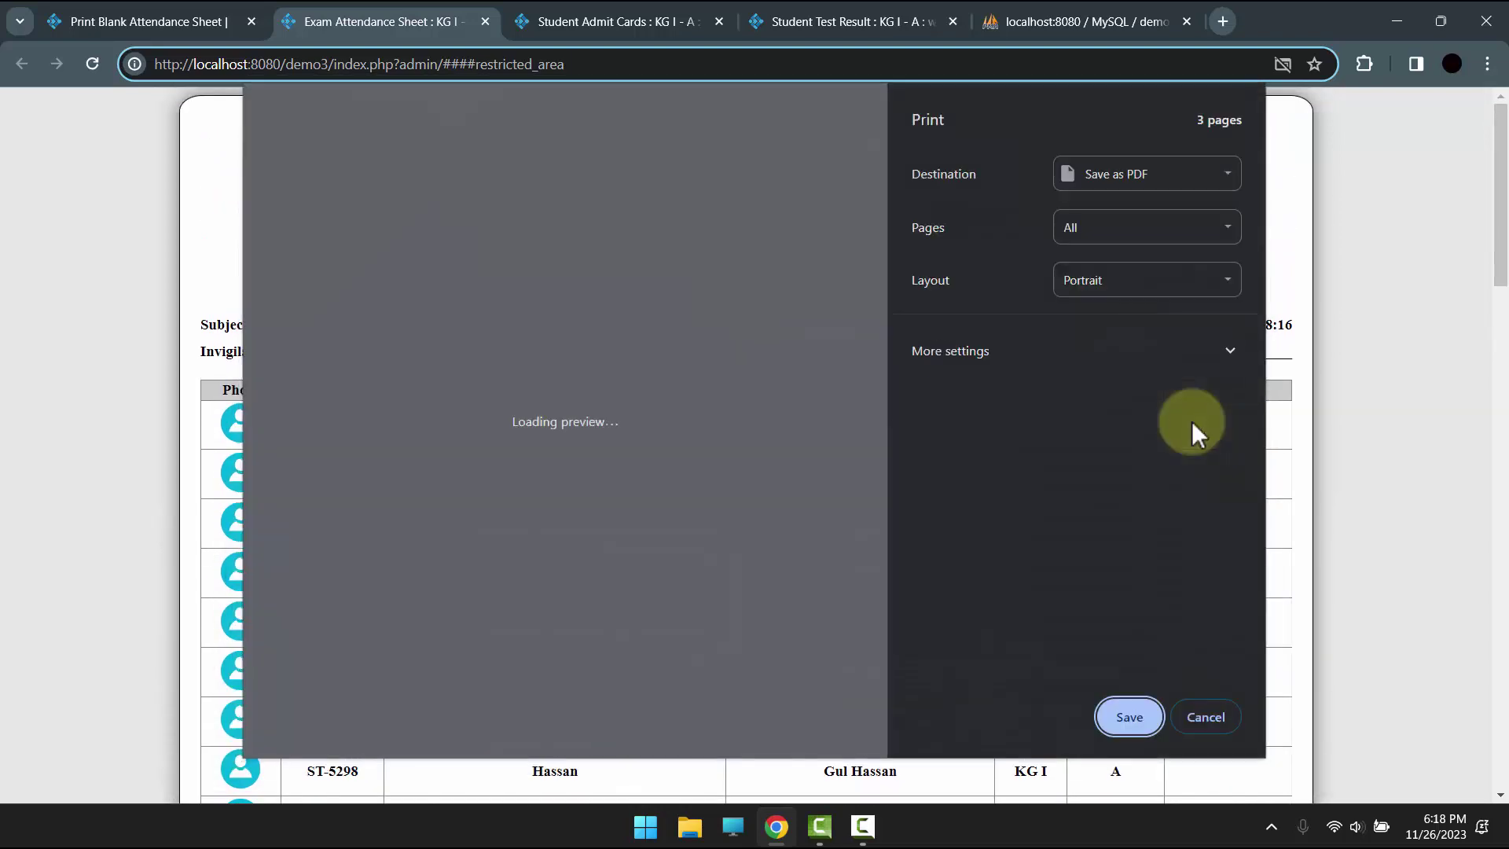
scroll(631, 432, down, 2)
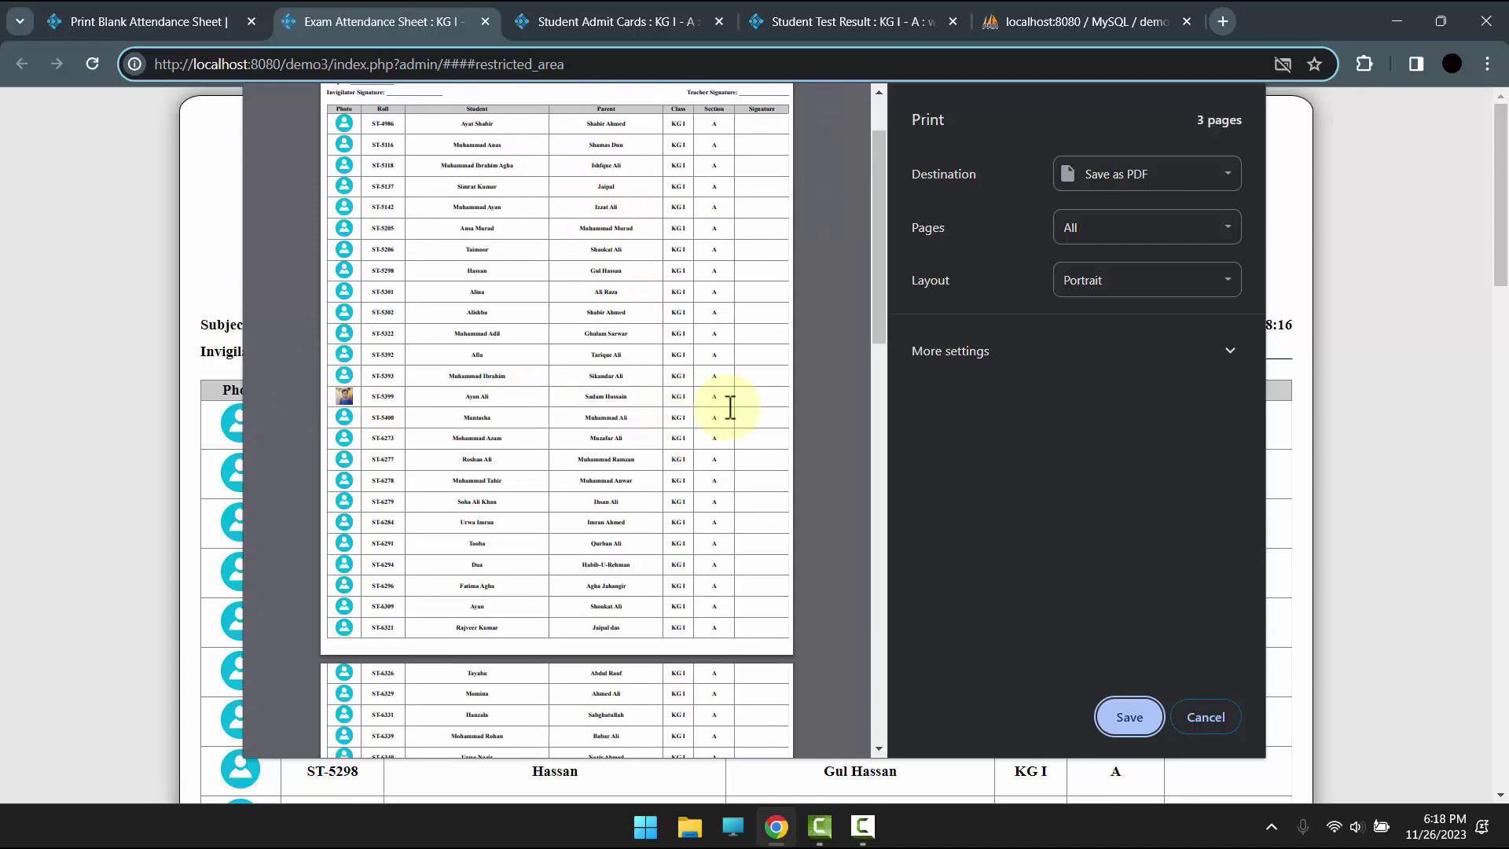
scroll(748, 391, down, 6)
scroll(747, 396, down, 3)
scroll(748, 400, up, 4)
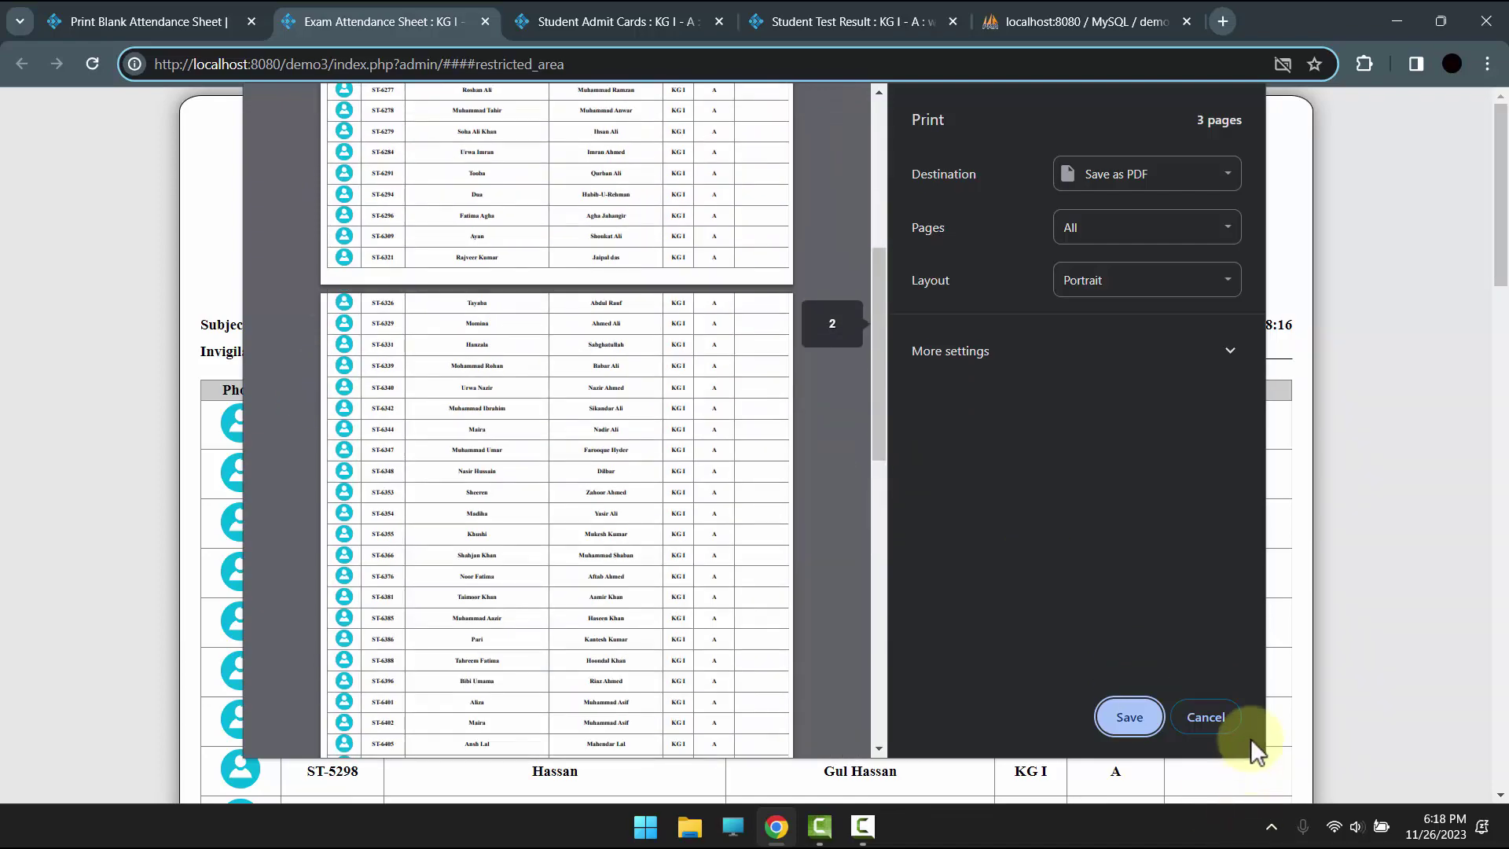
click(1226, 723)
scroll(847, 541, down, 7)
scroll(848, 541, down, 5)
scroll(842, 539, up, 12)
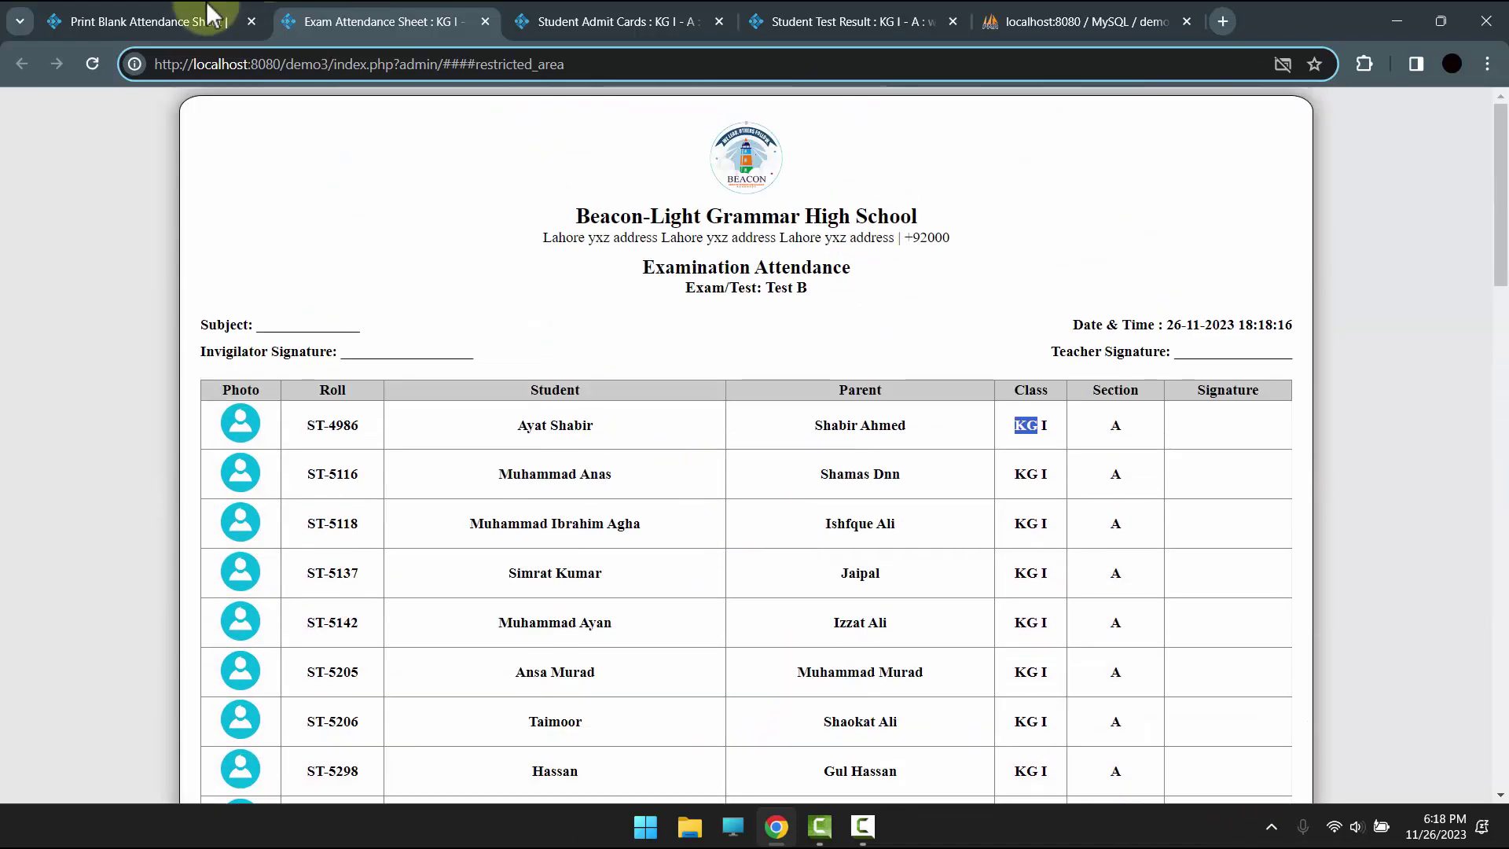
Return to the Test Management modules and expand the Assign Grades options.
click(206, 9)
scroll(297, 499, down, 5)
scroll(296, 497, down, 4)
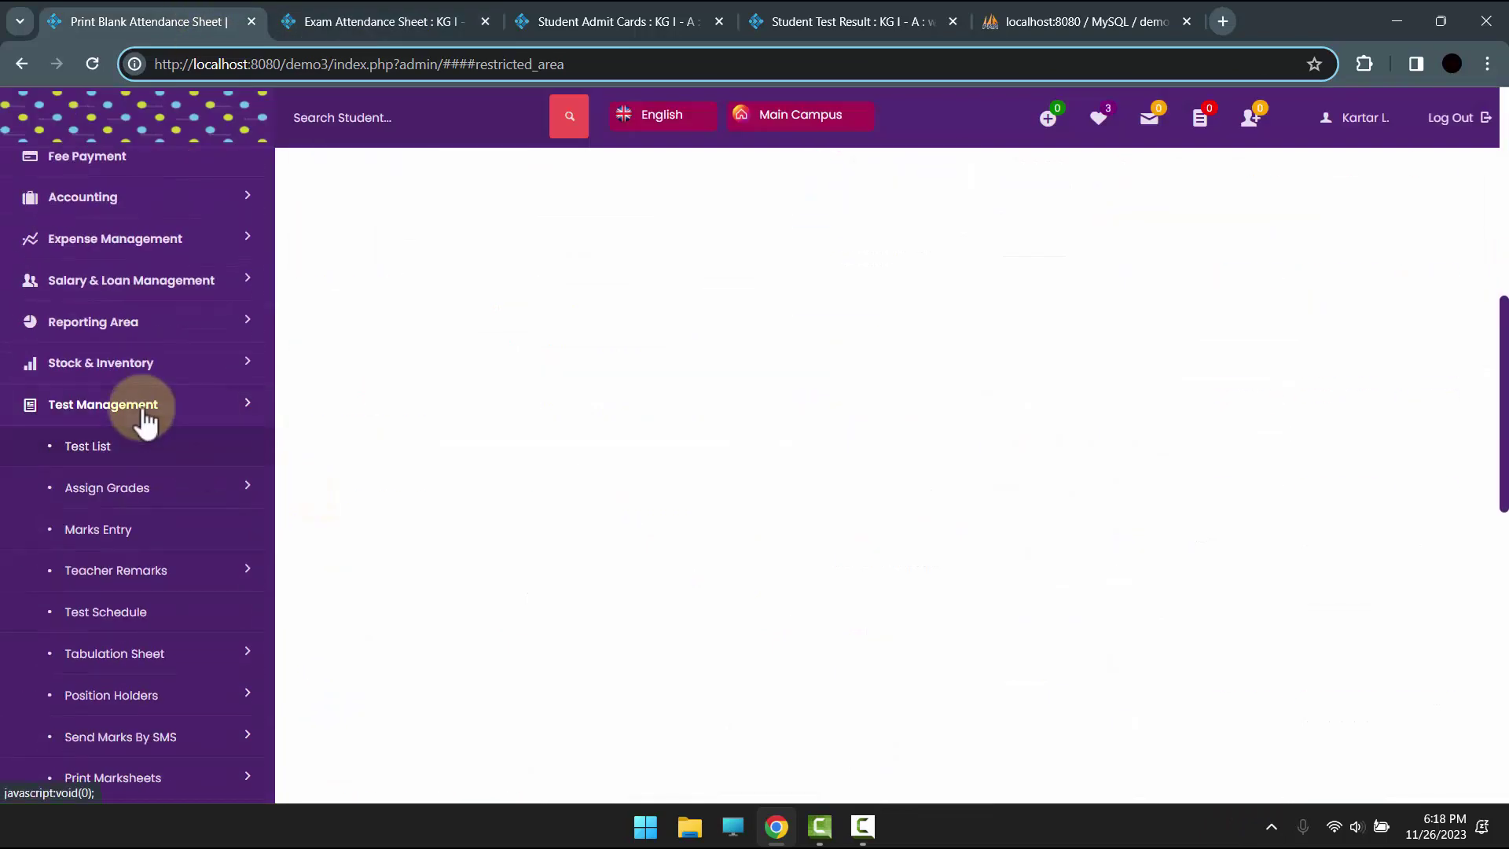
scroll(165, 509, down, 3)
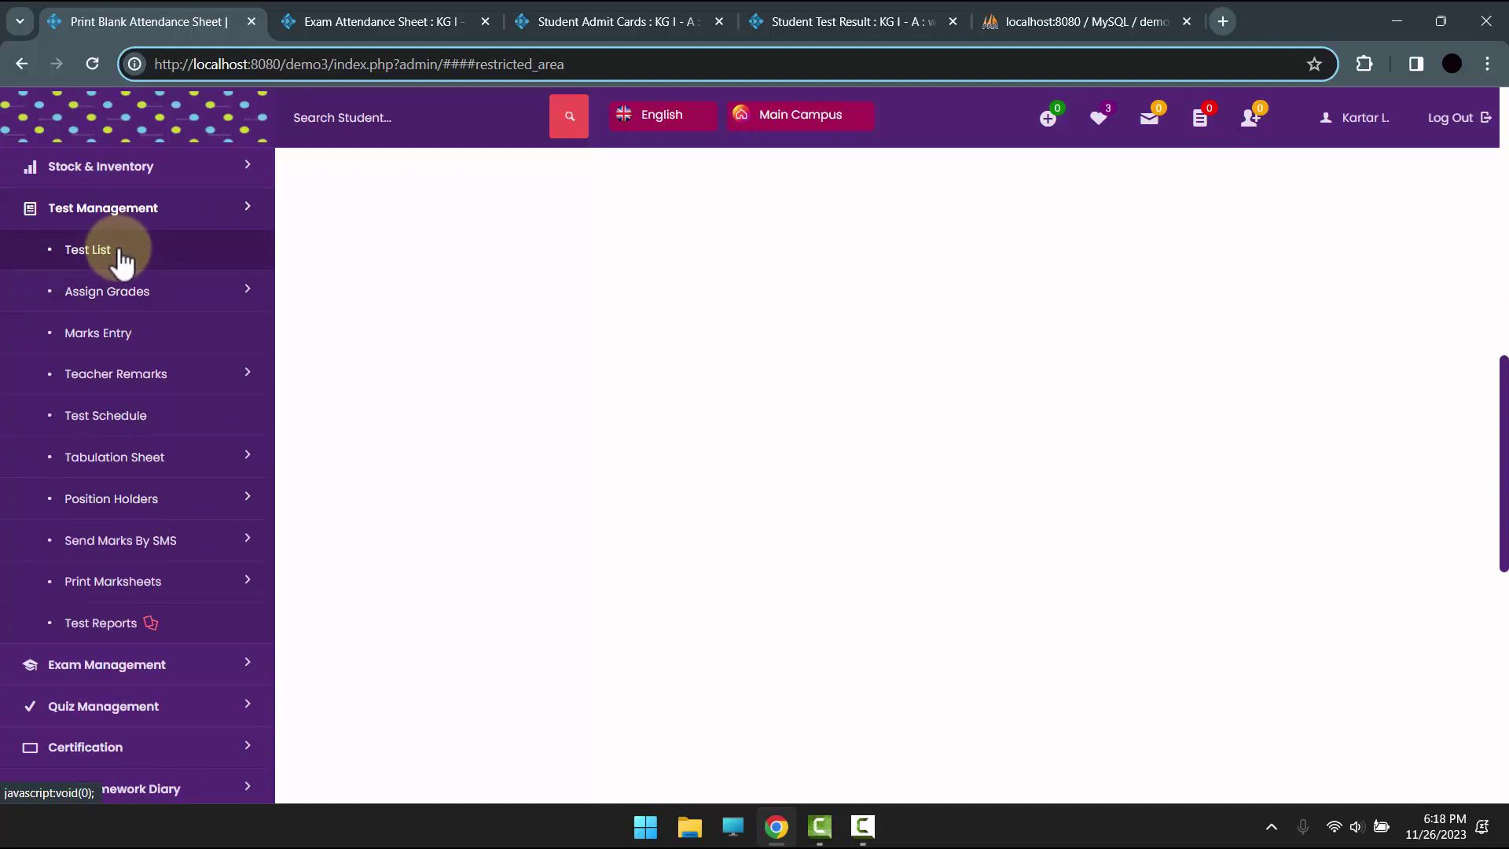
click(196, 293)
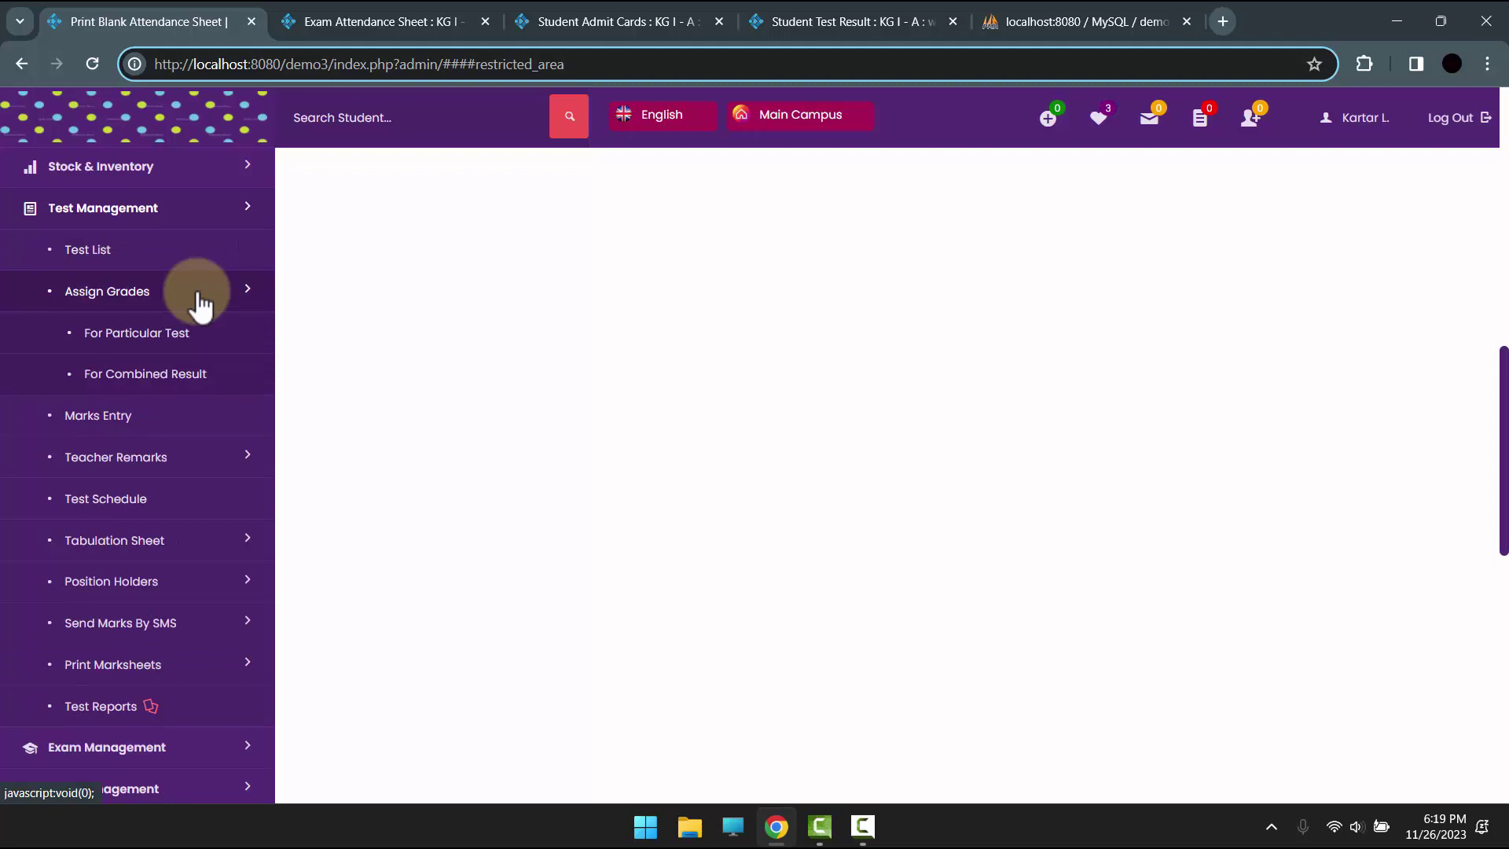